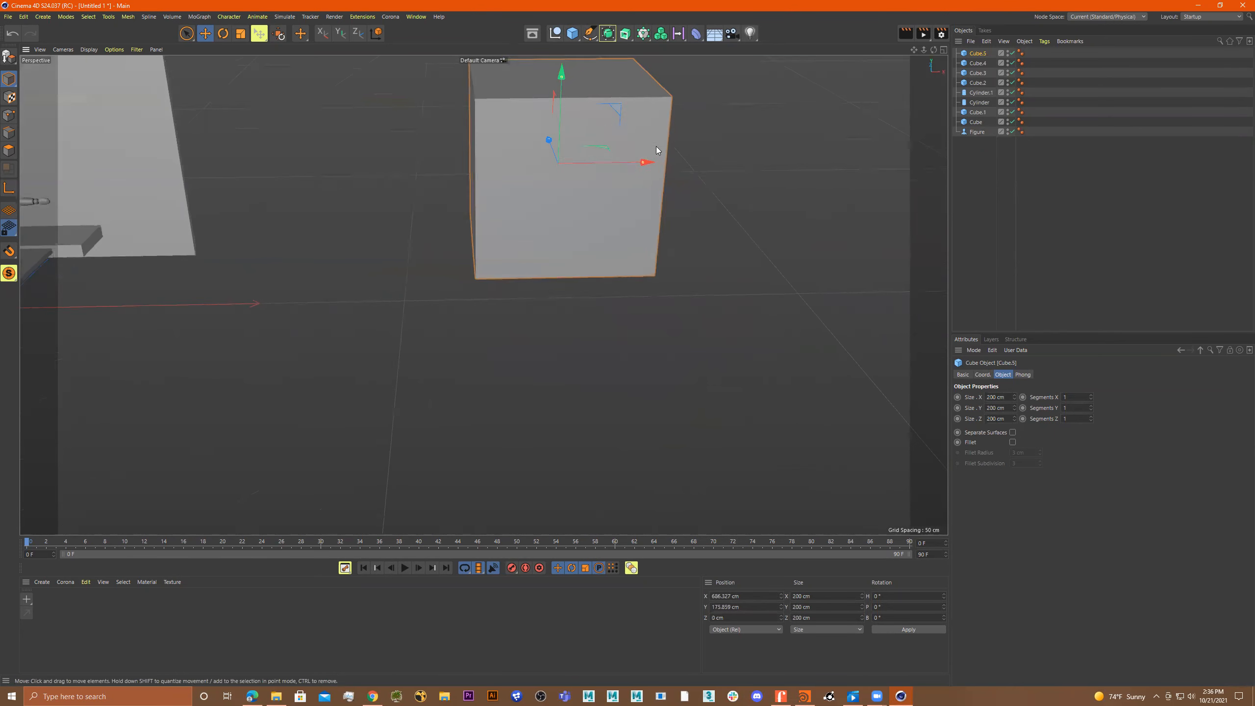
Move the new cube along X to about 928 cm and flatten its height to about 19 cm.
{"action": "middle_click_drag", "start_coordinate": [656, 146], "coordinate": [522, 247], "text": "alt"}
{"action": "left_click_drag", "start_coordinate": [522, 252], "coordinate": [710, 262]}
{"action": "middle_click_drag", "start_coordinate": [638, 228], "coordinate": [565, 246], "text": "alt"}
{"action": "right_click_drag", "start_coordinate": [565, 246], "coordinate": [664, 230], "text": "alt"}
{"action": "left_click_drag", "start_coordinate": [664, 230], "coordinate": [645, 211], "text": "alt"}
{"action": "right_click_drag", "start_coordinate": [644, 210], "coordinate": [635, 272], "text": "alt"}
{"action": "left_click_drag", "start_coordinate": [635, 272], "coordinate": [577, 299], "text": "alt"}
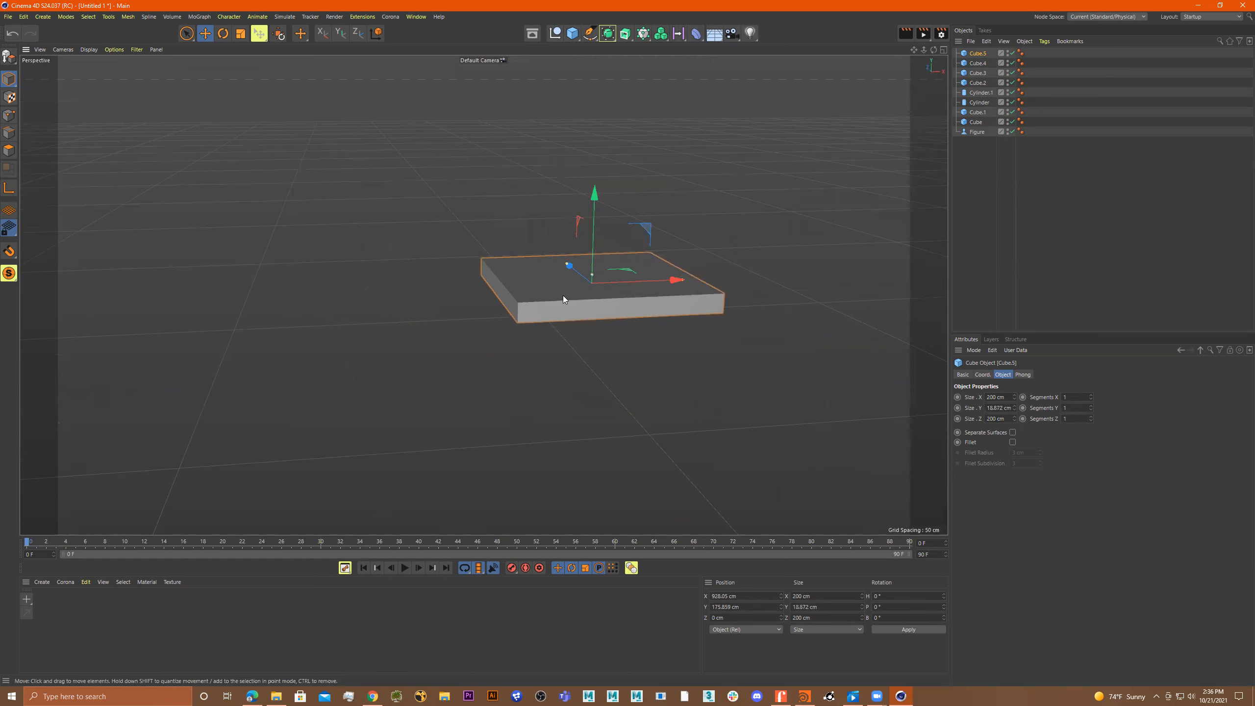
{"action": "right_click_drag", "start_coordinate": [578, 287], "coordinate": [665, 310], "text": "alt"}
{"action": "left_click_drag", "start_coordinate": [665, 309], "coordinate": [604, 344], "text": "alt"}
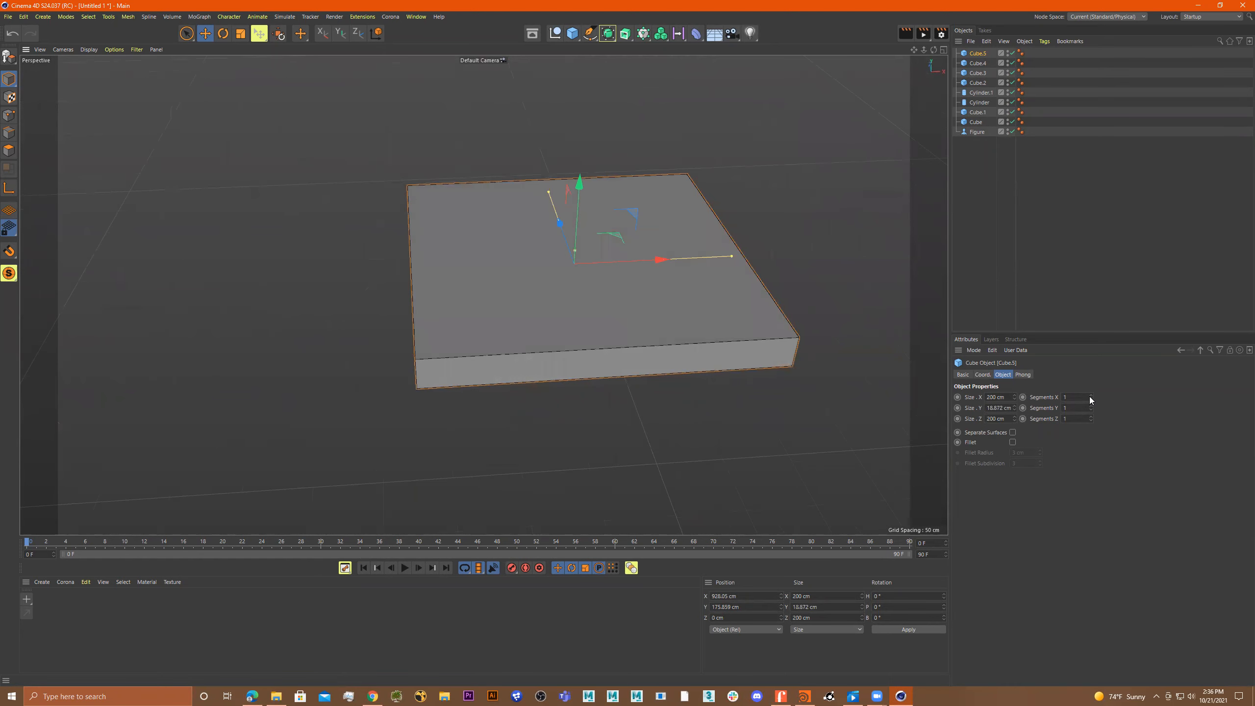
Divide the flattened cube into 11 segments along X.
{"action": "left_click_drag", "start_coordinate": [1090, 397], "coordinate": [1090, 393]}
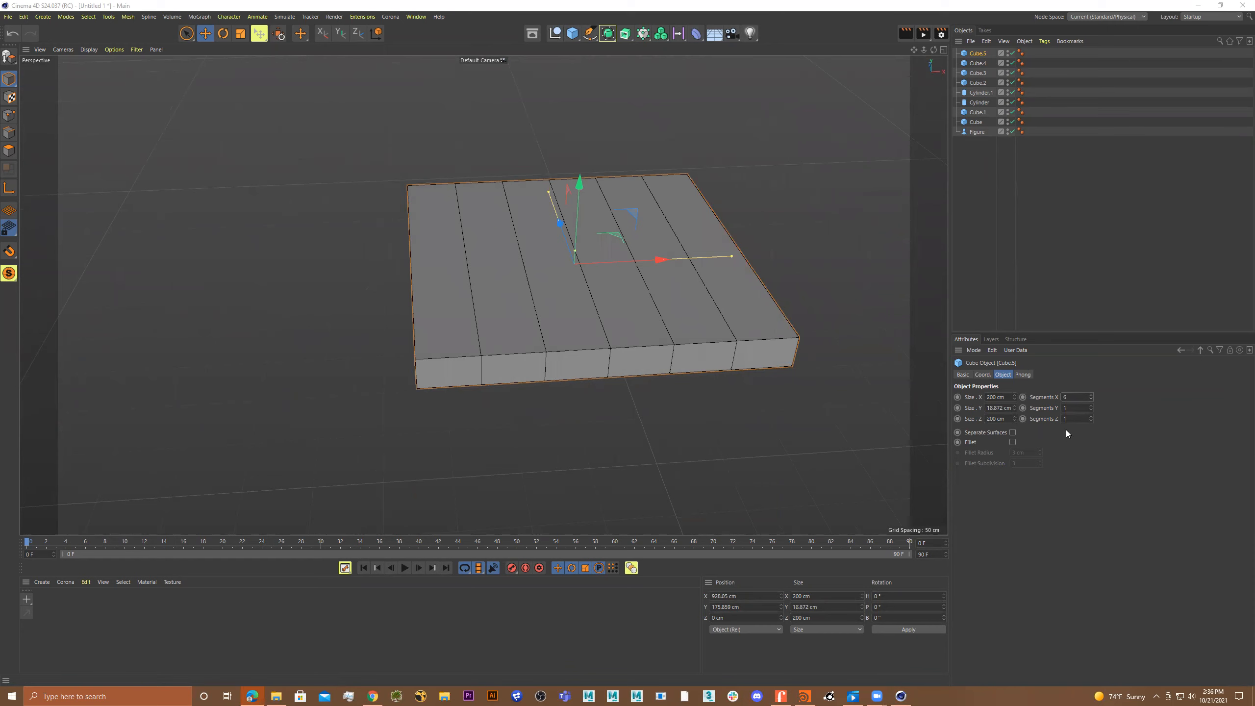
{"action": "left_click", "coordinate": [1075, 396]}
{"action": "type", "text": "11"}
{"action": "key", "text": "Return"}
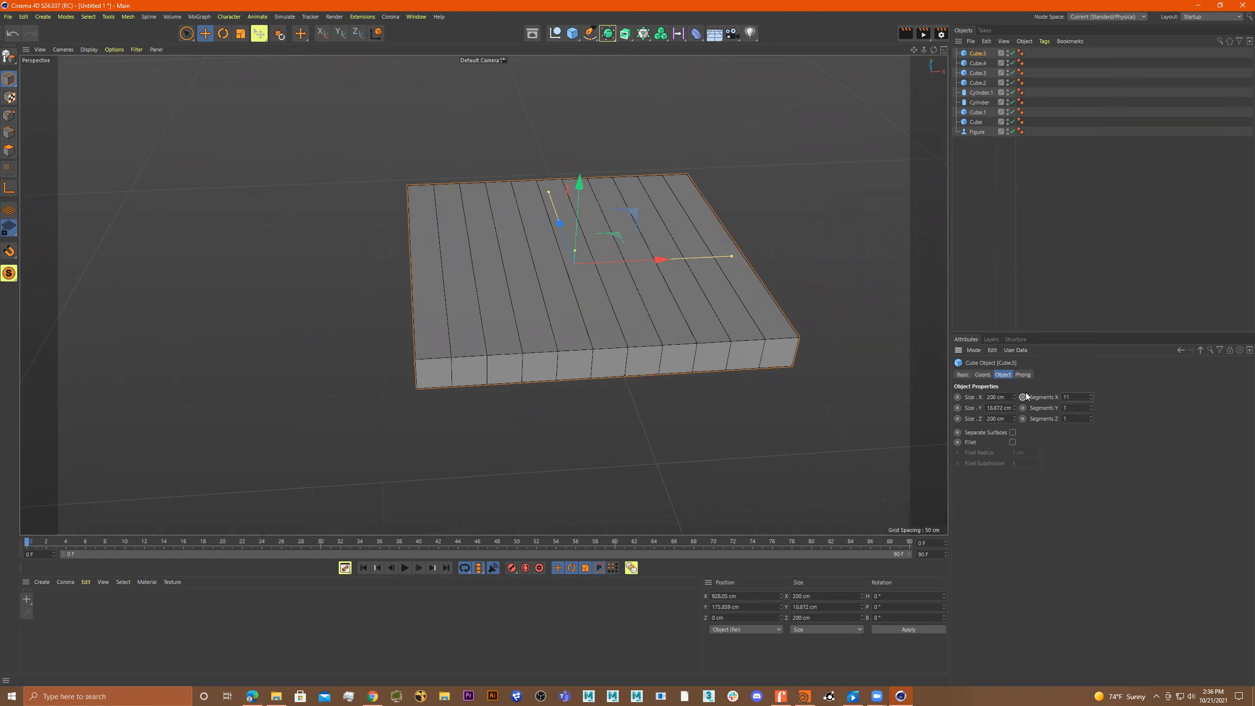
Thicken the segmented slab to about 37 cm in height.
{"action": "left_click_drag", "start_coordinate": [604, 311], "coordinate": [605, 286], "text": "alt"}
{"action": "right_click_drag", "start_coordinate": [532, 280], "coordinate": [597, 278], "text": "alt"}
{"action": "mouse_move", "coordinate": [597, 278]}
{"action": "left_mouse_down", "text": "alt"}
{"action": "mouse_move", "coordinate": [623, 270]}
{"action": "mouse_move", "coordinate": [586, 276]}
{"action": "mouse_move", "coordinate": [590, 259]}
{"action": "left_mouse_up", "text": "alt"}
{"action": "right_click_drag", "start_coordinate": [618, 261], "coordinate": [615, 297], "text": "alt"}
{"action": "mouse_move", "coordinate": [621, 283]}
{"action": "left_mouse_down", "text": "alt"}
{"action": "mouse_move", "coordinate": [592, 354]}
{"action": "mouse_move", "coordinate": [632, 338]}
{"action": "mouse_move", "coordinate": [569, 336]}
{"action": "mouse_move", "coordinate": [583, 384]}
{"action": "mouse_move", "coordinate": [571, 346]}
{"action": "mouse_move", "coordinate": [589, 340]}
{"action": "left_mouse_up", "text": "alt"}
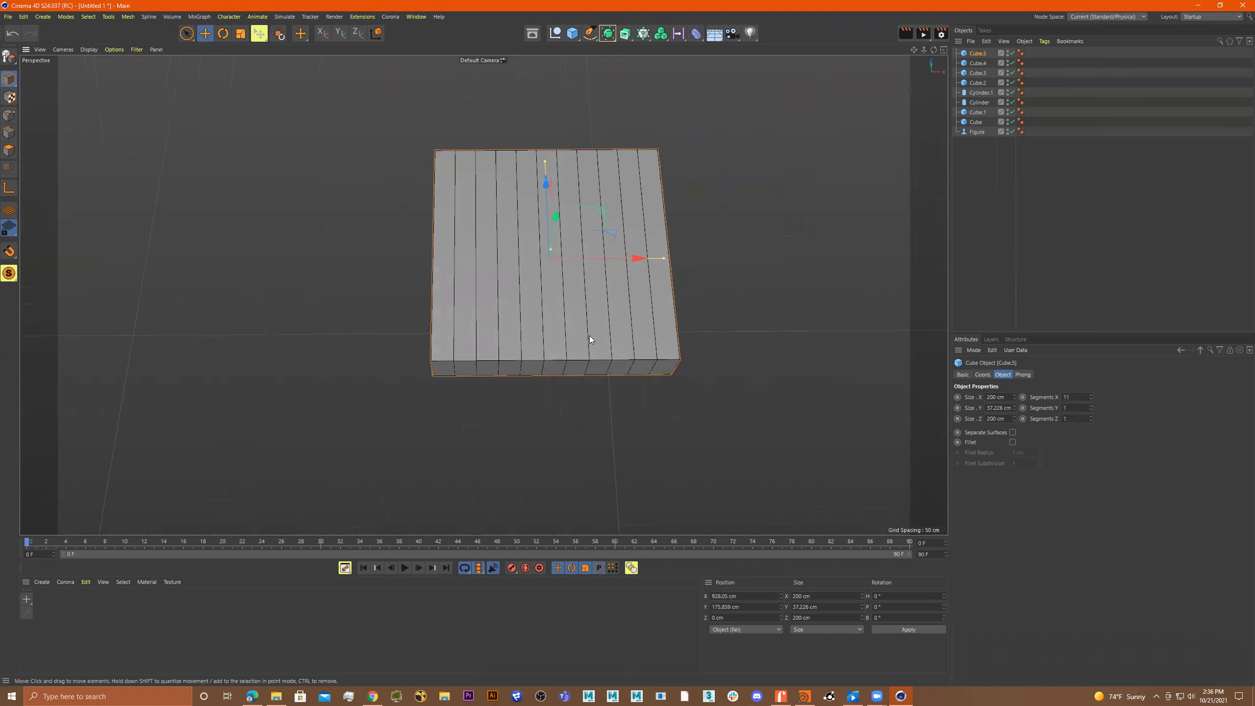
{"action": "left_click_drag", "start_coordinate": [591, 316], "coordinate": [585, 262], "text": "alt"}
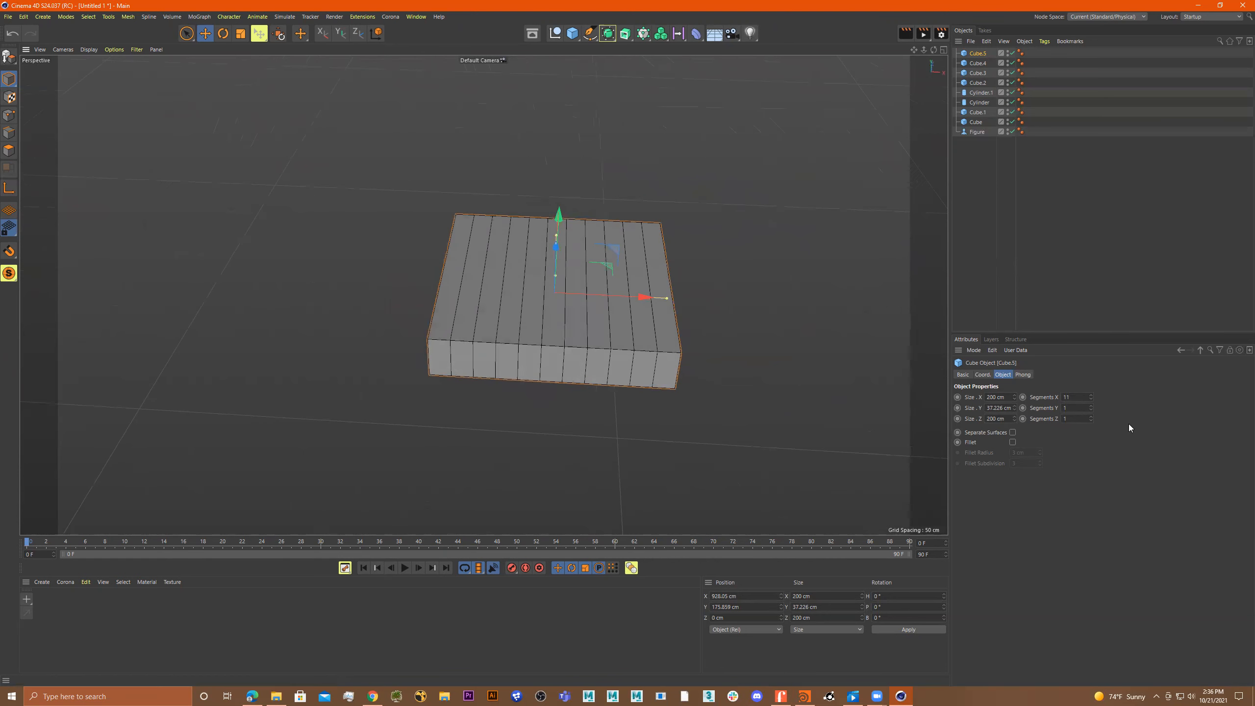
Set the slab's segments to 2 along Y and 3 along Z.
{"action": "left_click", "coordinate": [1090, 407]}
{"action": "left_click", "coordinate": [1090, 417]}
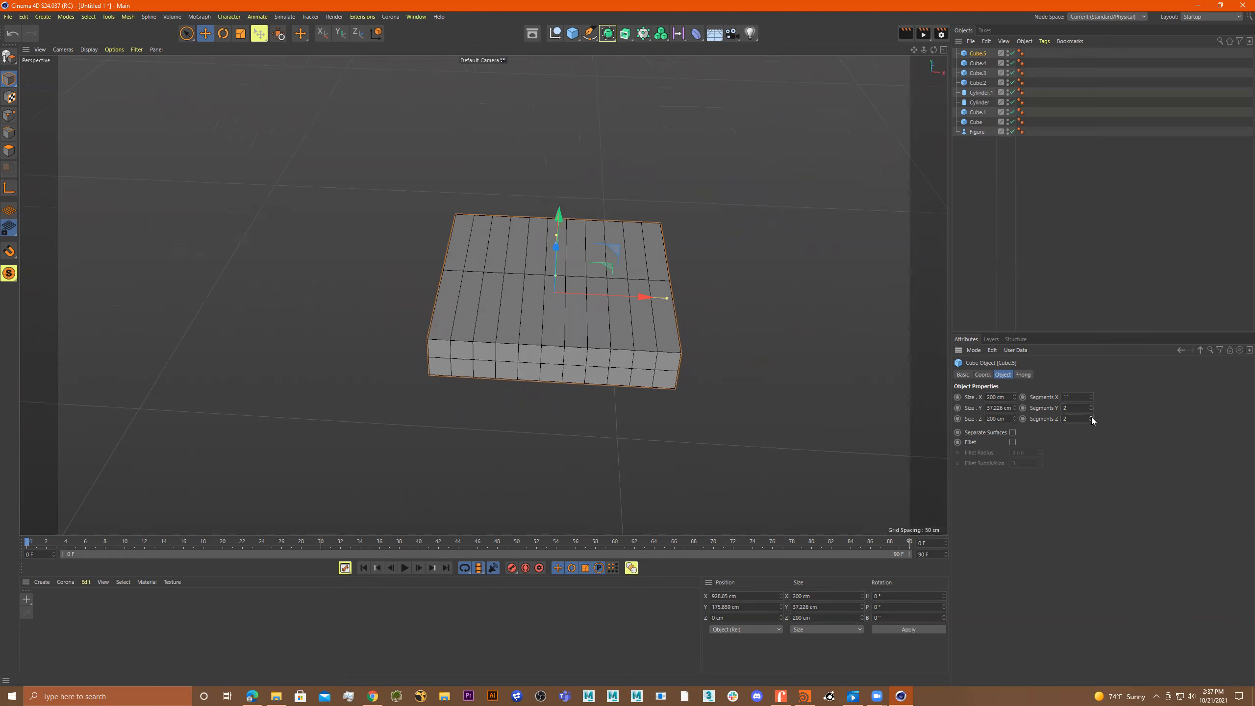
{"action": "left_click", "coordinate": [1090, 417]}
{"action": "left_click", "coordinate": [1090, 417]}
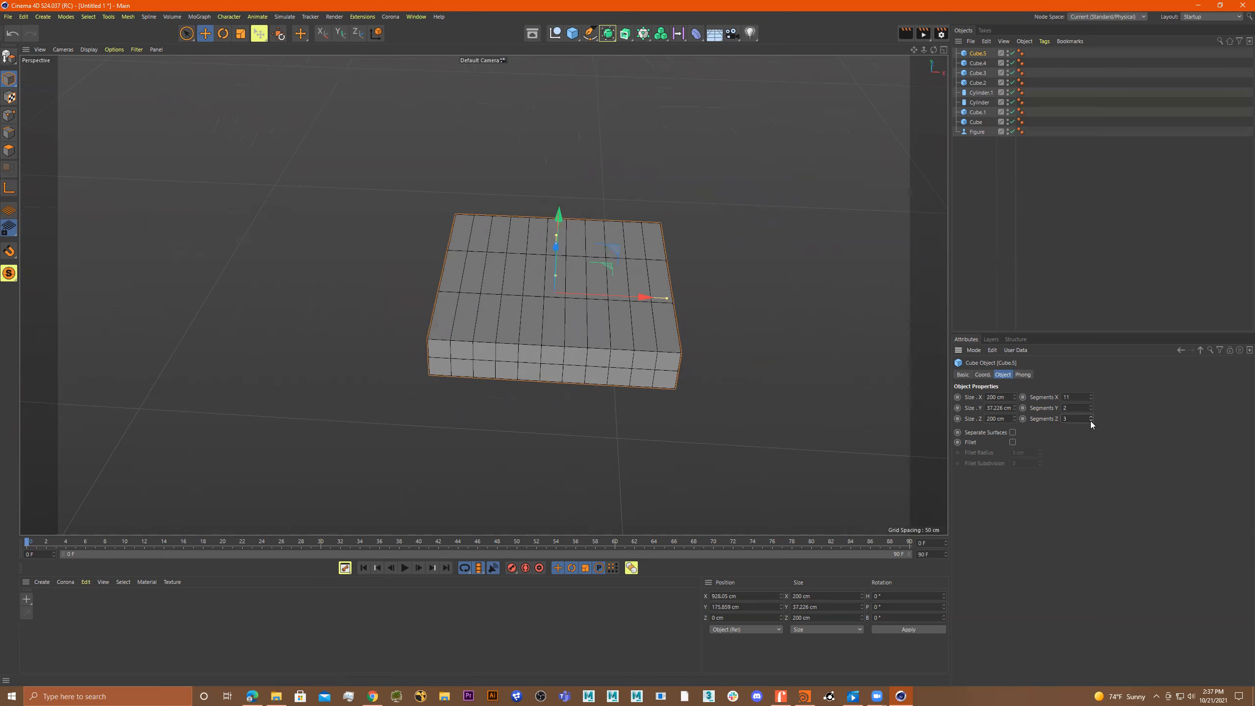
Convert the slab to an editable polygon object and activate Rectangle Selection for its points, viewing it from above.
{"action": "left_click_drag", "start_coordinate": [768, 372], "coordinate": [662, 415], "text": "alt"}
{"action": "key", "text": "c"}
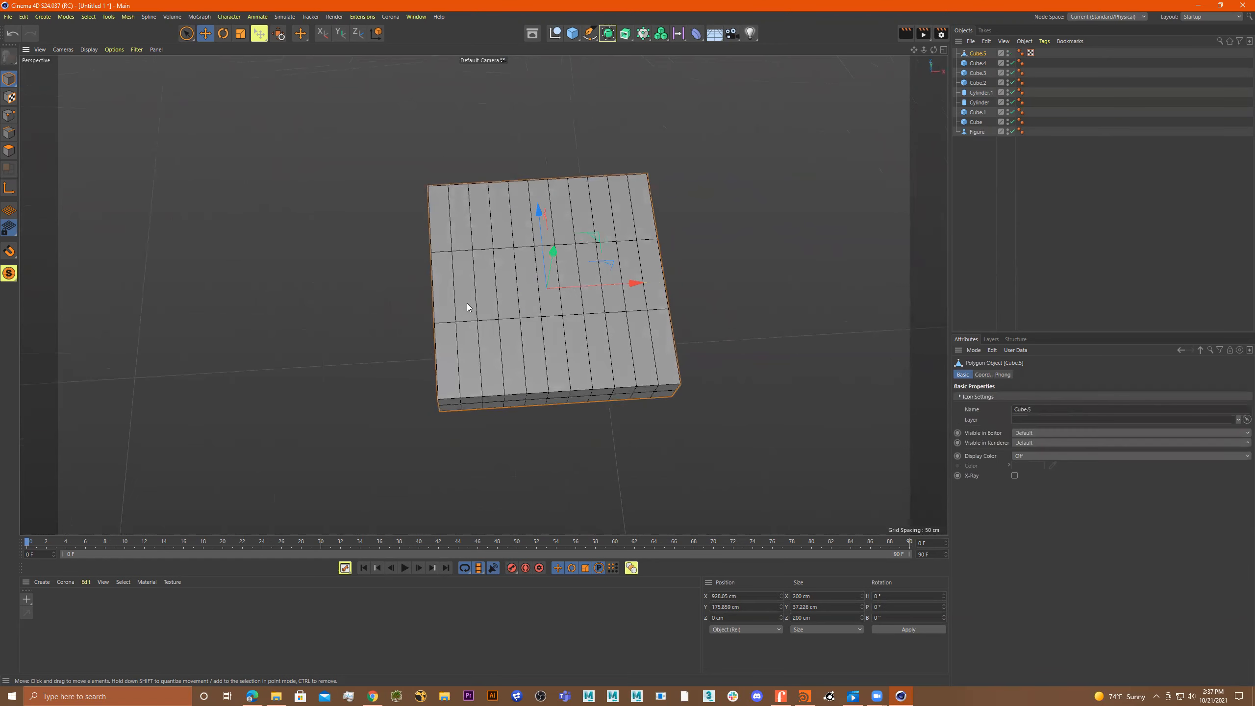
{"action": "left_click_drag", "start_coordinate": [547, 287], "coordinate": [543, 332], "text": "alt"}
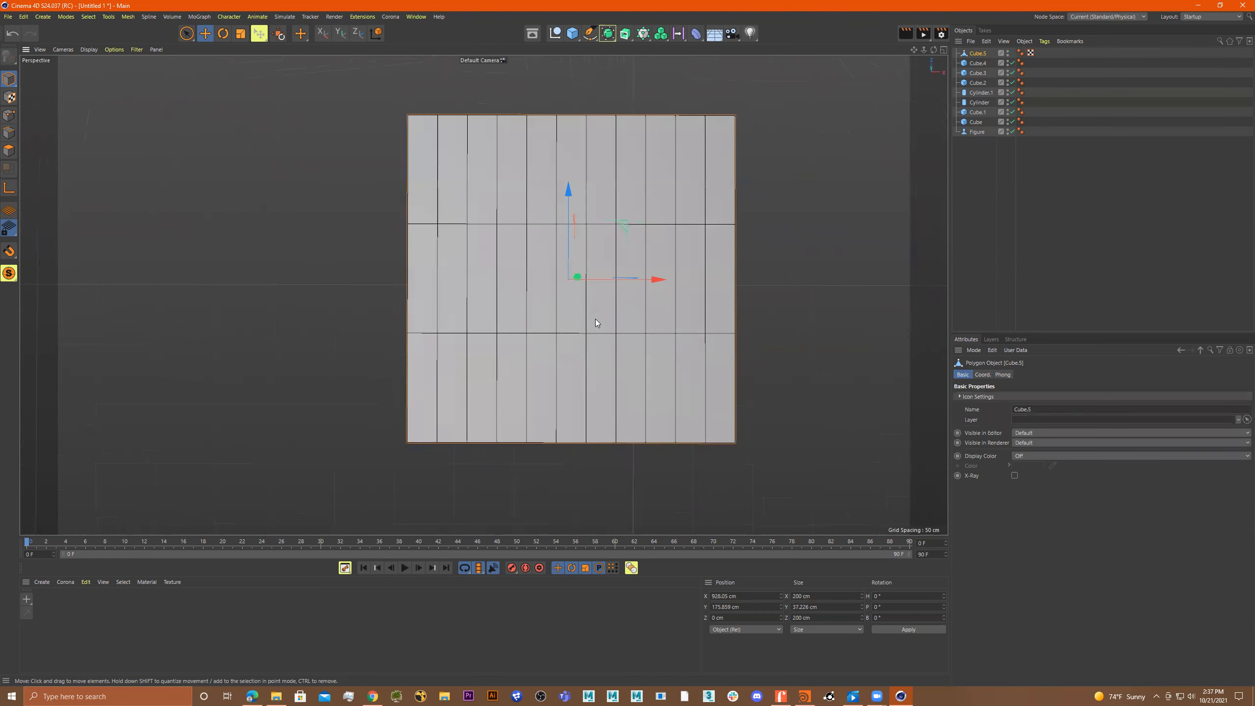
{"action": "middle_click_drag", "start_coordinate": [609, 300], "coordinate": [562, 379], "text": "alt"}
{"action": "left_click", "coordinate": [9, 116]}
{"action": "left_click", "coordinate": [187, 33]}
{"action": "left_click", "coordinate": [202, 64]}
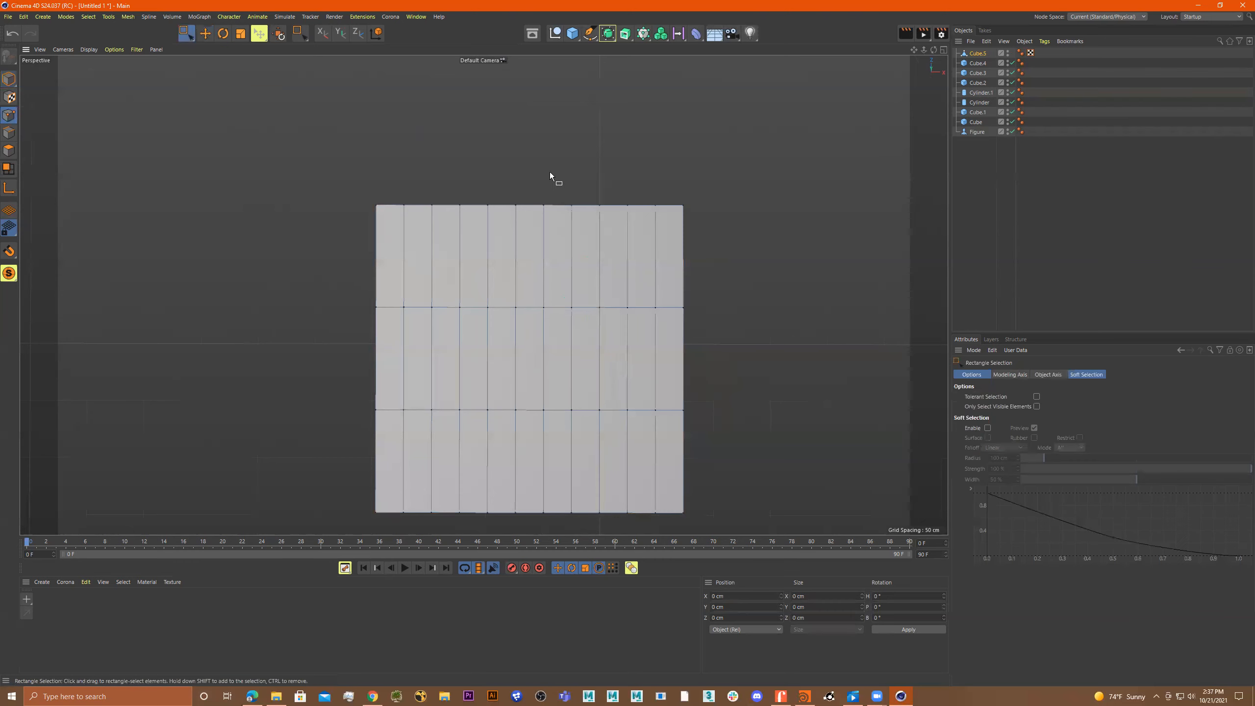
Select the back-edge points and push them outward along Z in two stages, excluding one more outer column per side before each move.
{"action": "left_click_drag", "start_coordinate": [735, 159], "coordinate": [268, 259]}
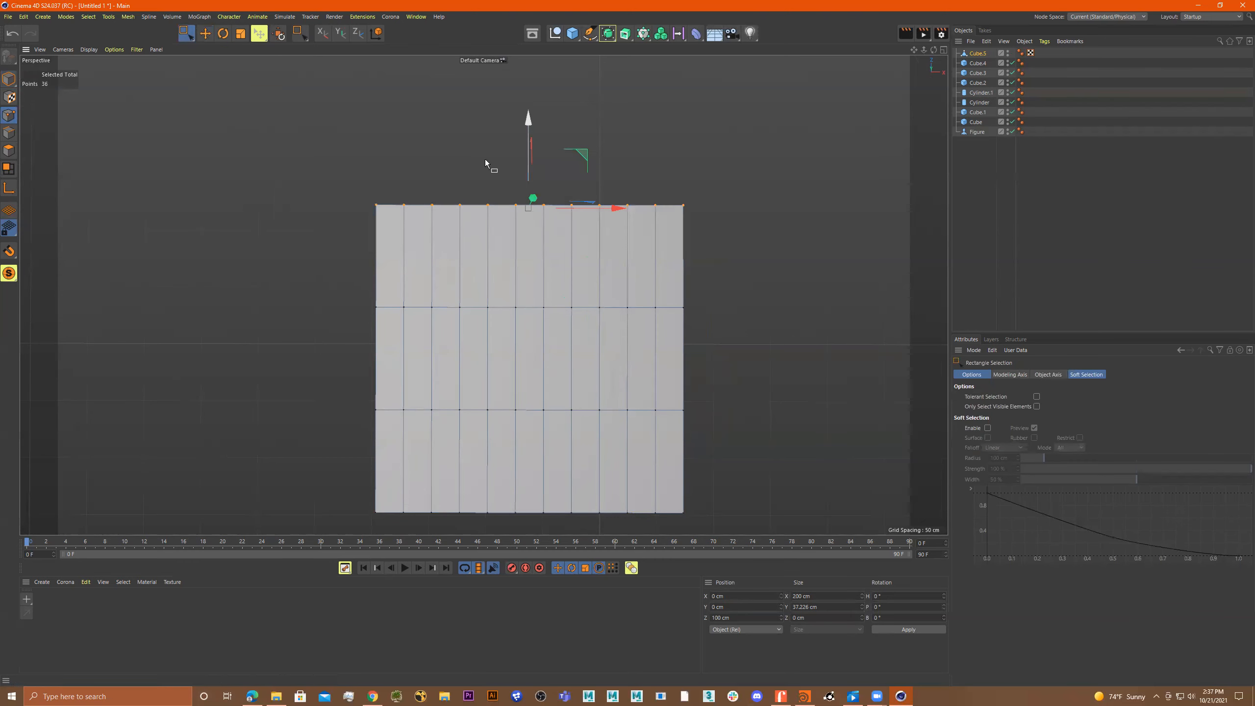
{"action": "left_click_drag", "start_coordinate": [492, 219], "coordinate": [491, 231], "text": "alt"}
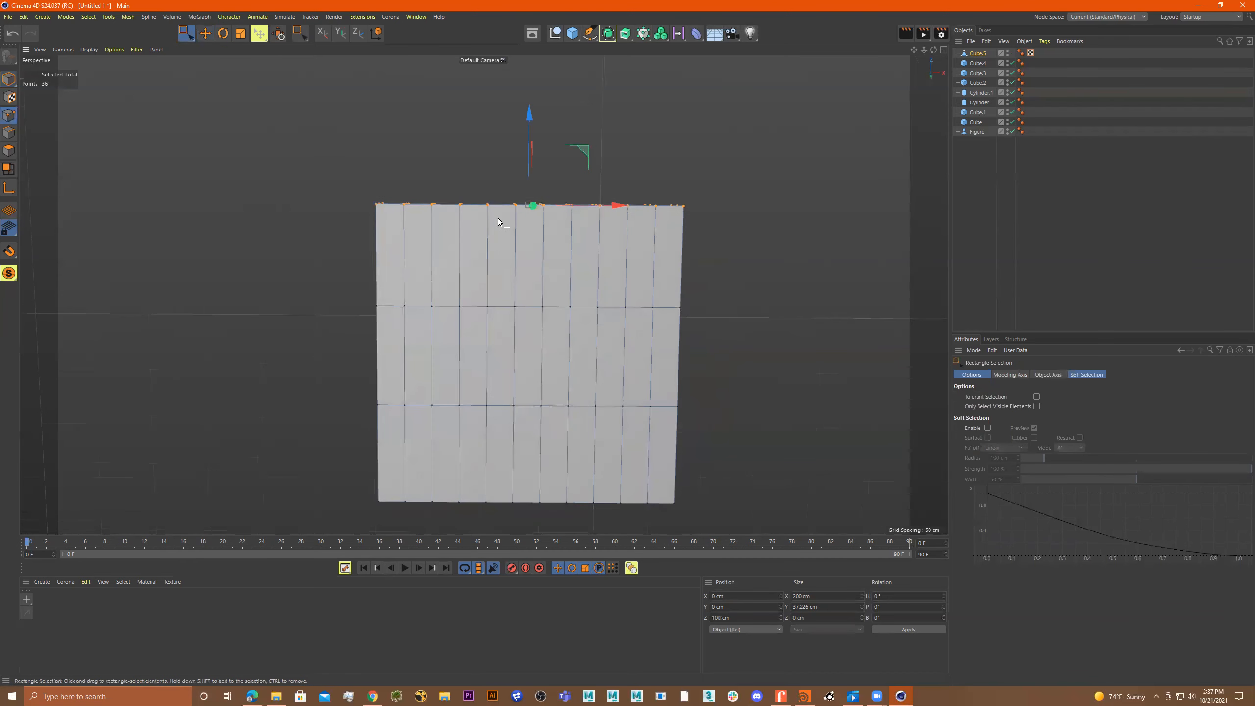
{"action": "left_click_drag", "start_coordinate": [329, 174], "coordinate": [398, 257], "text": "ctrl"}
{"action": "left_click_drag", "start_coordinate": [732, 173], "coordinate": [655, 253], "text": "ctrl"}
{"action": "left_click_drag", "start_coordinate": [528, 121], "coordinate": [527, 113]}
{"action": "left_click_drag", "start_coordinate": [727, 159], "coordinate": [632, 245], "text": "ctrl"}
{"action": "left_click_drag", "start_coordinate": [377, 164], "coordinate": [425, 235], "text": "ctrl"}
{"action": "left_click_drag", "start_coordinate": [530, 102], "coordinate": [528, 94]}
Complete the back-edge arc by pushing the inner six, four and two point columns outward in turn, reaching about Z 119 cm at the center.
{"action": "left_click_drag", "start_coordinate": [674, 140], "coordinate": [609, 226], "text": "ctrl"}
{"action": "left_click_drag", "start_coordinate": [443, 161], "coordinate": [409, 219], "text": "ctrl"}
{"action": "left_click_drag", "start_coordinate": [531, 94], "coordinate": [530, 87]}
{"action": "left_click_drag", "start_coordinate": [669, 134], "coordinate": [578, 214]}
{"action": "left_click_drag", "start_coordinate": [437, 158], "coordinate": [484, 214], "text": "ctrl"}
{"action": "left_click_drag", "start_coordinate": [528, 94], "coordinate": [527, 91]}
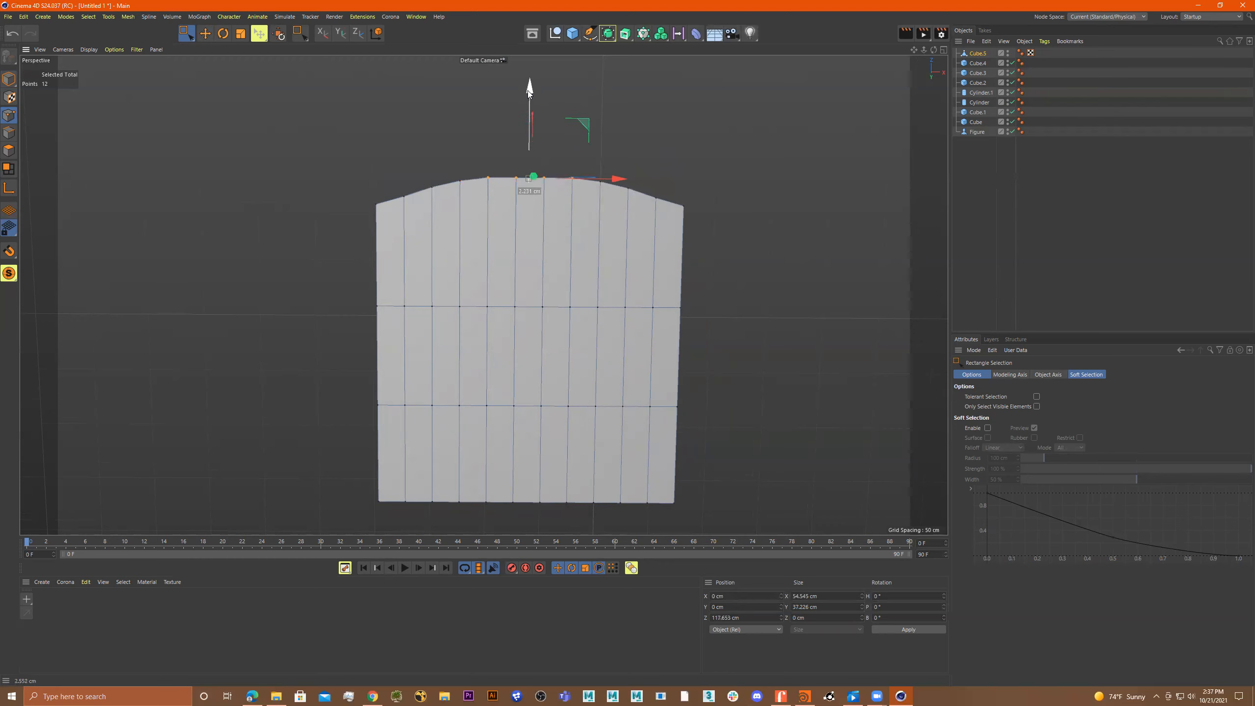
{"action": "left_click_drag", "start_coordinate": [476, 146], "coordinate": [501, 198]}
{"action": "left_click_drag", "start_coordinate": [649, 137], "coordinate": [555, 218], "text": "ctrl"}
{"action": "left_click_drag", "start_coordinate": [529, 92], "coordinate": [529, 90]}
{"action": "middle_click_drag", "start_coordinate": [530, 90], "coordinate": [508, 159], "text": "alt"}
{"action": "scroll", "coordinate": [504, 183], "scroll_direction": "up", "scroll_amount": 5}
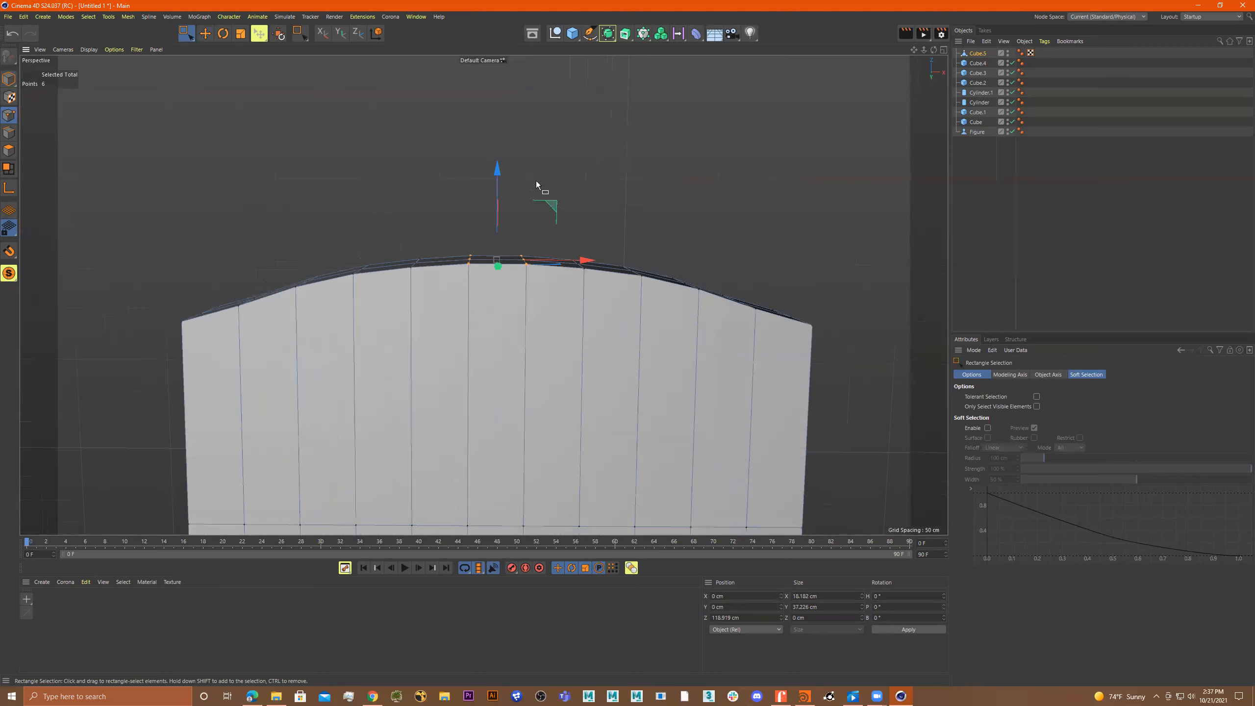
Select all back-edge points and scale them along Z to about 27 cm deep for a stronger curve.
{"action": "scroll", "coordinate": [541, 188], "scroll_direction": "down", "scroll_amount": 5}
{"action": "left_click_drag", "start_coordinate": [725, 187], "coordinate": [550, 231]}
{"action": "key", "text": "r"}
{"action": "key", "text": "t"}
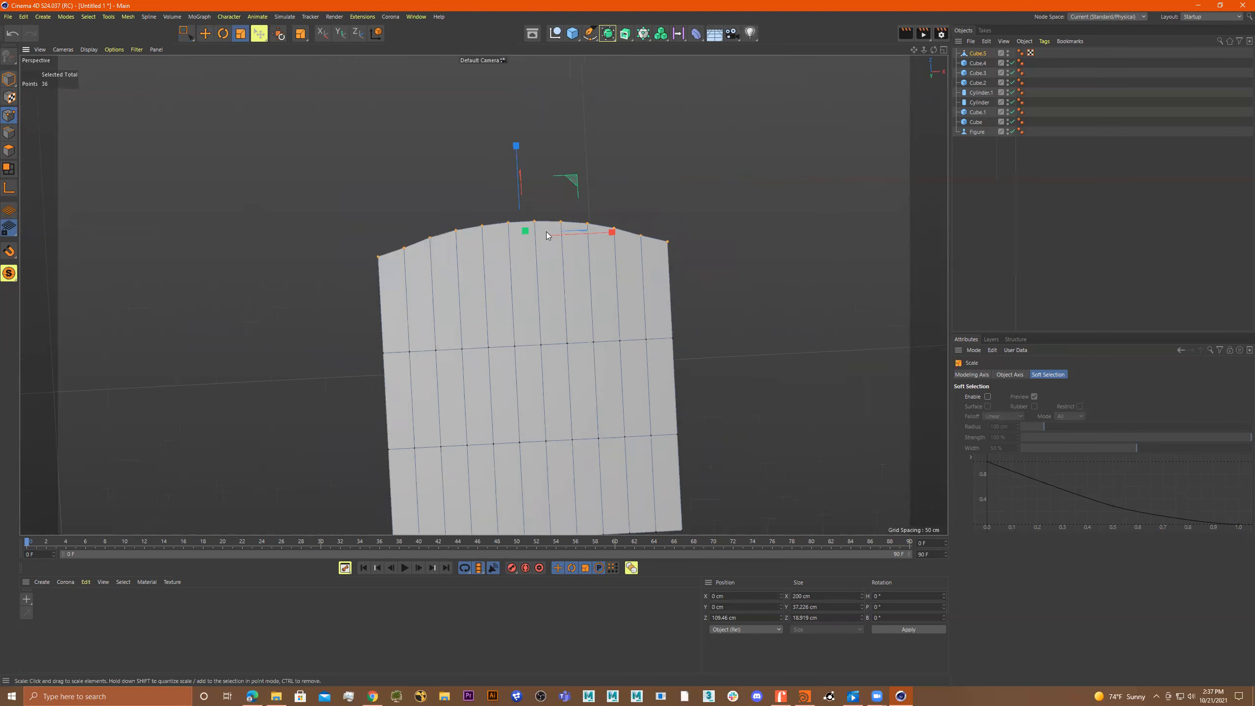
{"action": "left_click_drag", "start_coordinate": [515, 146], "coordinate": [450, 110]}
{"action": "left_click_drag", "start_coordinate": [495, 208], "coordinate": [553, 242], "text": "alt"}
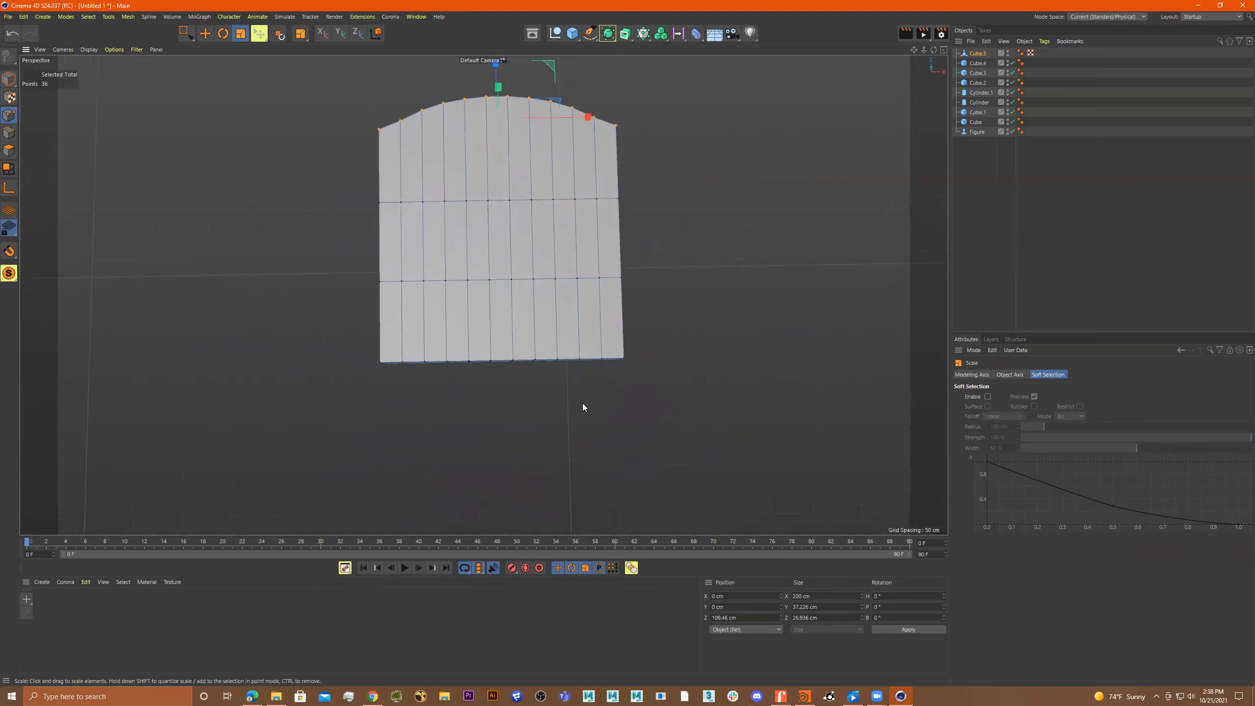
{"action": "left_click_drag", "start_coordinate": [610, 405], "coordinate": [585, 348]}
{"action": "key", "text": "ctrl+z"}
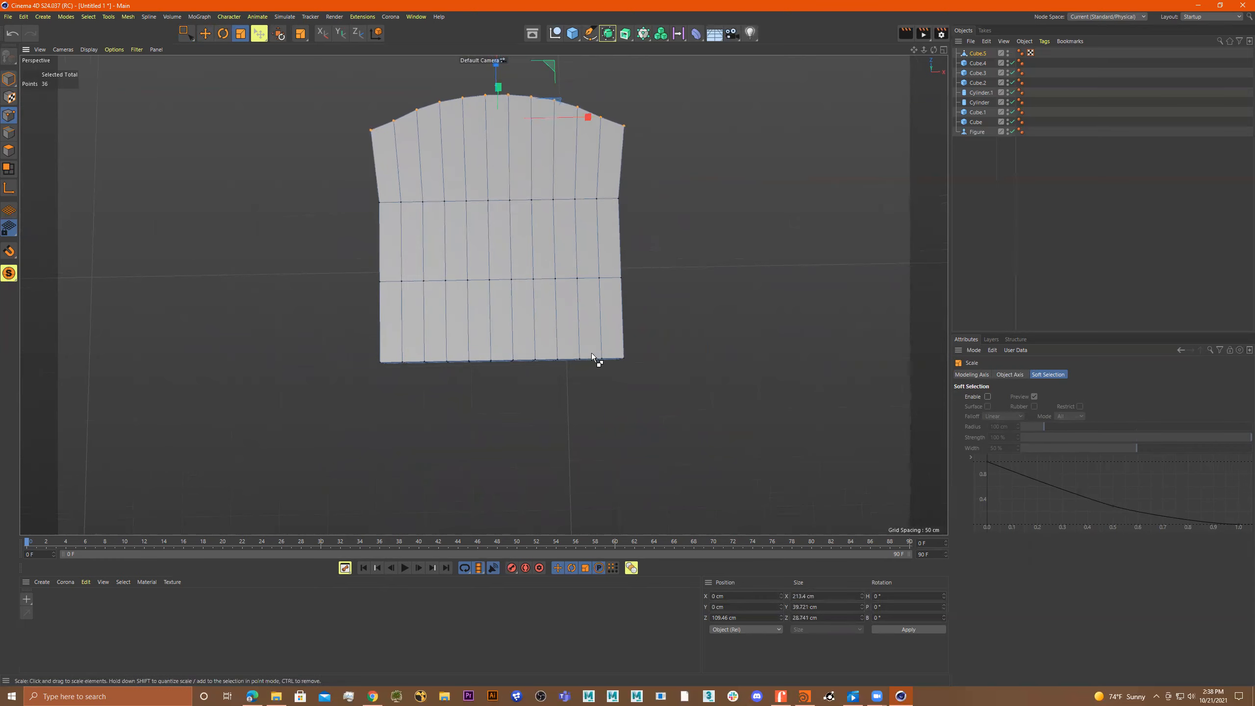
Push the front-edge points outward along negative Z in two stages, excluding one more outer column per side before each move.
{"action": "left_click", "coordinate": [184, 33]}
{"action": "left_click_drag", "start_coordinate": [610, 400], "coordinate": [386, 294]}
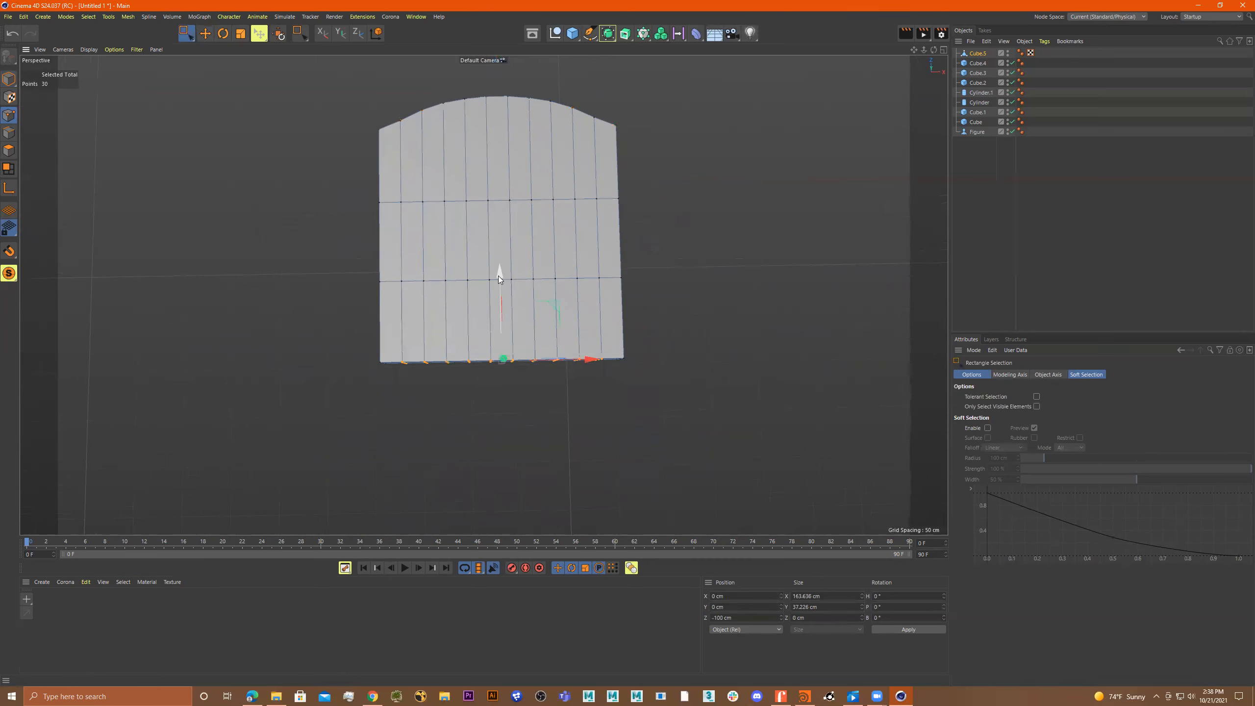
{"action": "left_click_drag", "start_coordinate": [499, 275], "coordinate": [501, 278]}
{"action": "left_click_drag", "start_coordinate": [651, 420], "coordinate": [581, 336], "text": "ctrl"}
{"action": "left_click_drag", "start_coordinate": [409, 377], "coordinate": [378, 339], "text": "ctrl"}
{"action": "left_click_drag", "start_coordinate": [499, 283], "coordinate": [499, 286]}
Complete the front-edge arc by pushing the inner six, four and two point columns outward, reaching about Z -113 cm at the center.
{"action": "left_click_drag", "start_coordinate": [636, 434], "coordinate": [565, 341], "text": "ctrl"}
{"action": "left_click_drag", "start_coordinate": [437, 388], "coordinate": [406, 343], "text": "ctrl"}
{"action": "left_click_drag", "start_coordinate": [498, 283], "coordinate": [499, 285]}
{"action": "left_click_drag", "start_coordinate": [591, 421], "coordinate": [538, 337], "text": "ctrl"}
{"action": "left_click_drag", "start_coordinate": [455, 390], "coordinate": [430, 342], "text": "ctrl"}
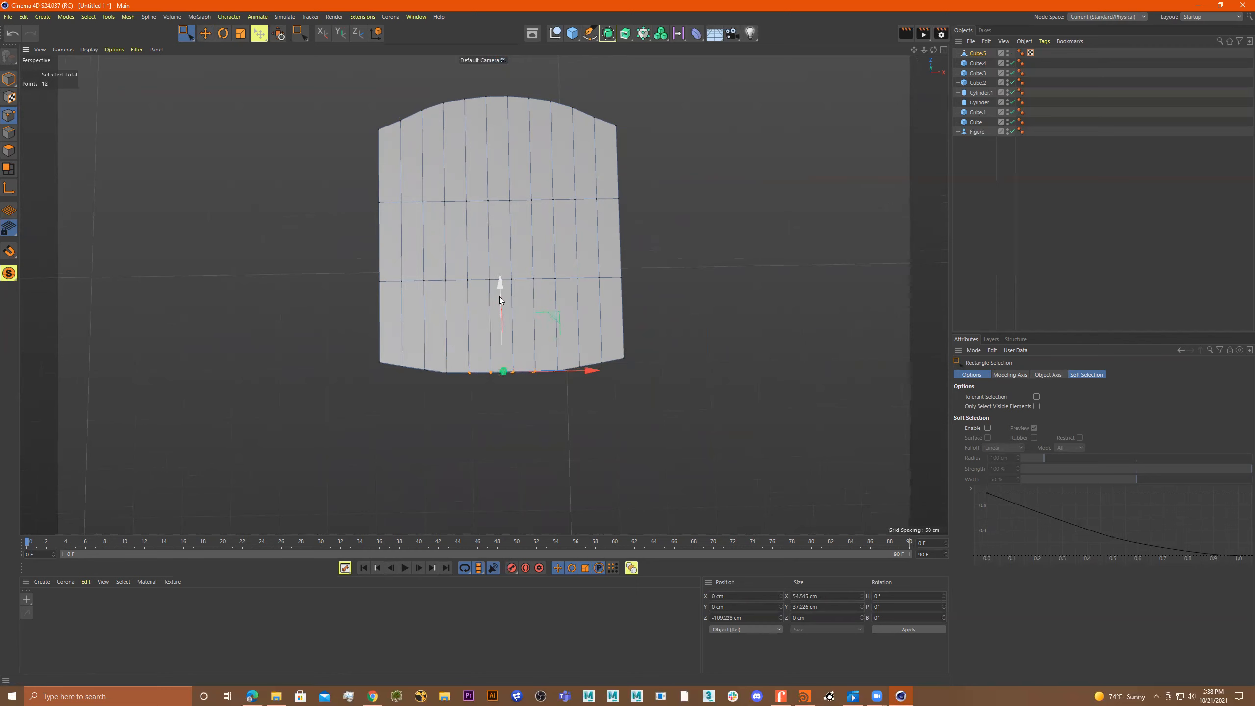
{"action": "left_click_drag", "start_coordinate": [499, 295], "coordinate": [499, 297]}
{"action": "left_click_drag", "start_coordinate": [471, 367], "coordinate": [453, 395], "text": "ctrl"}
{"action": "left_click_drag", "start_coordinate": [573, 400], "coordinate": [522, 345], "text": "ctrl"}
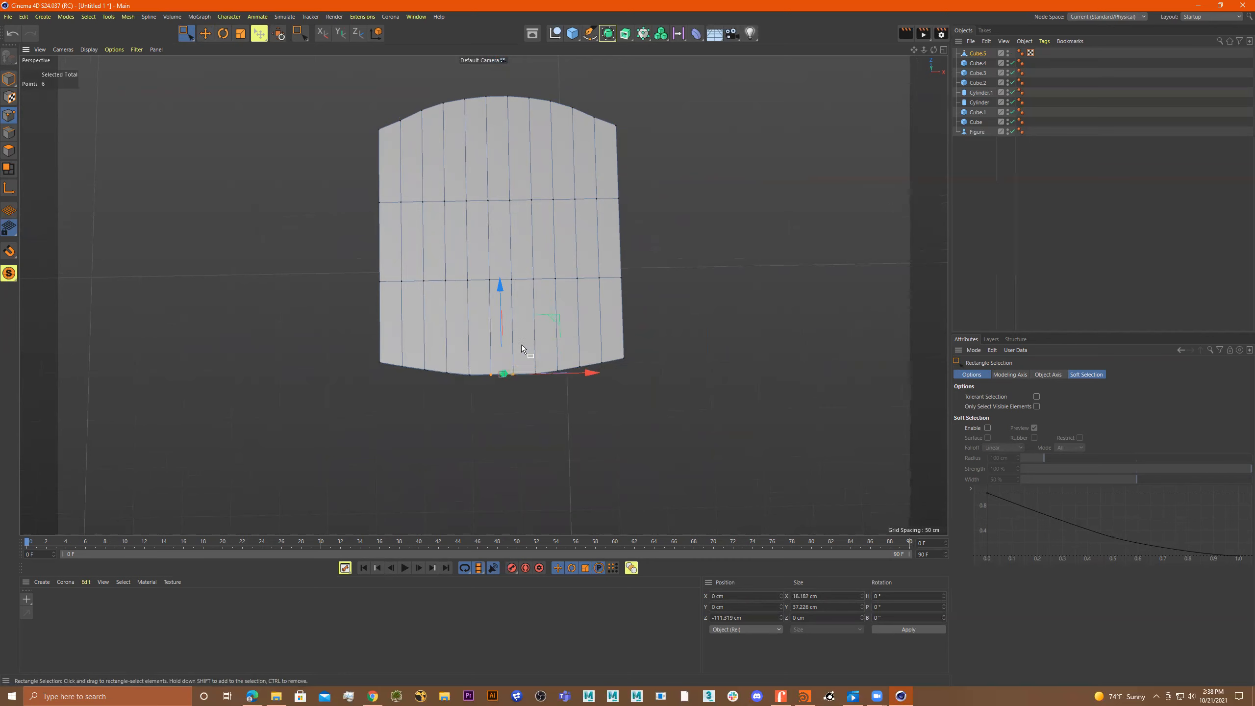
{"action": "left_click_drag", "start_coordinate": [501, 295], "coordinate": [501, 296]}
Select the mid-height edge loop around the slab's sides and scale it outward in X and Z to about 221 by 257 cm.
{"action": "mouse_move", "coordinate": [501, 296]}
{"action": "left_mouse_down", "text": "alt"}
{"action": "mouse_move", "coordinate": [568, 295]}
{"action": "mouse_move", "coordinate": [615, 223]}
{"action": "mouse_move", "coordinate": [604, 223]}
{"action": "mouse_move", "coordinate": [600, 252]}
{"action": "mouse_move", "coordinate": [550, 244]}
{"action": "mouse_move", "coordinate": [588, 246]}
{"action": "mouse_move", "coordinate": [492, 324]}
{"action": "mouse_move", "coordinate": [451, 319]}
{"action": "mouse_move", "coordinate": [523, 309]}
{"action": "mouse_move", "coordinate": [500, 299]}
{"action": "left_mouse_up", "text": "alt"}
{"action": "left_click", "coordinate": [9, 133]}
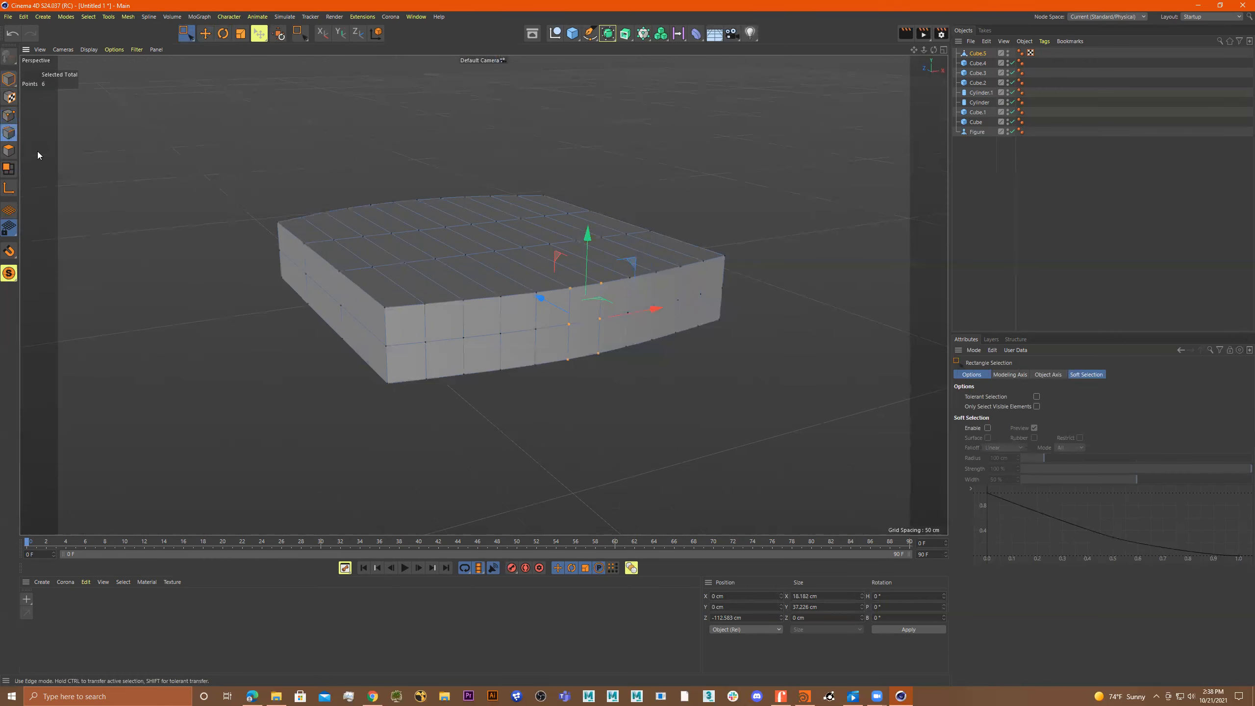
{"action": "key", "text": "u"}
{"action": "key", "text": "l"}
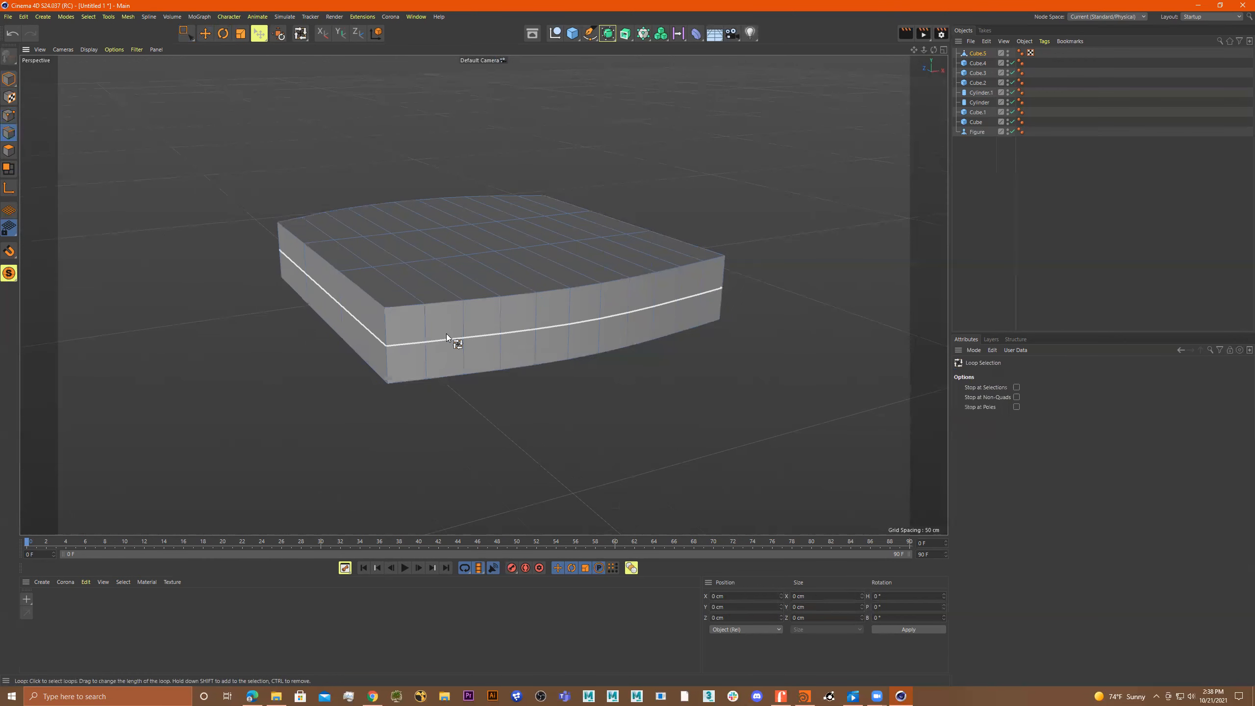
{"action": "left_click", "coordinate": [446, 339]}
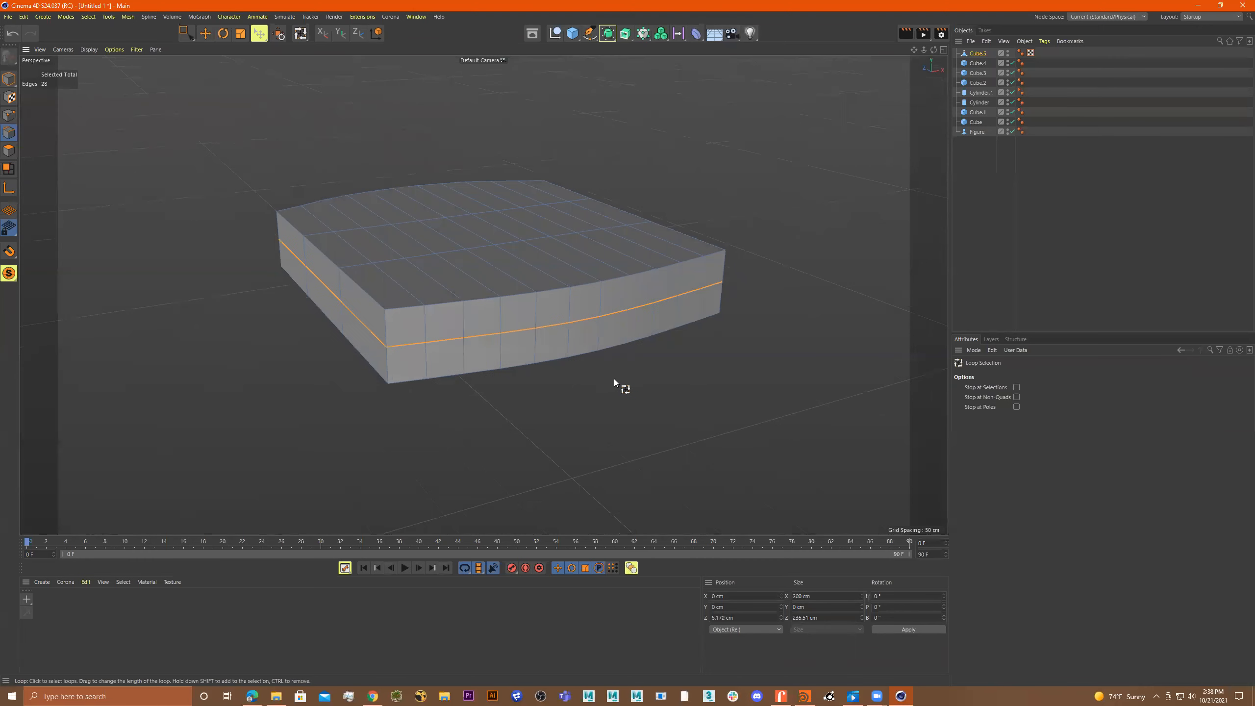
{"action": "key", "text": "r"}
{"action": "key", "text": "t"}
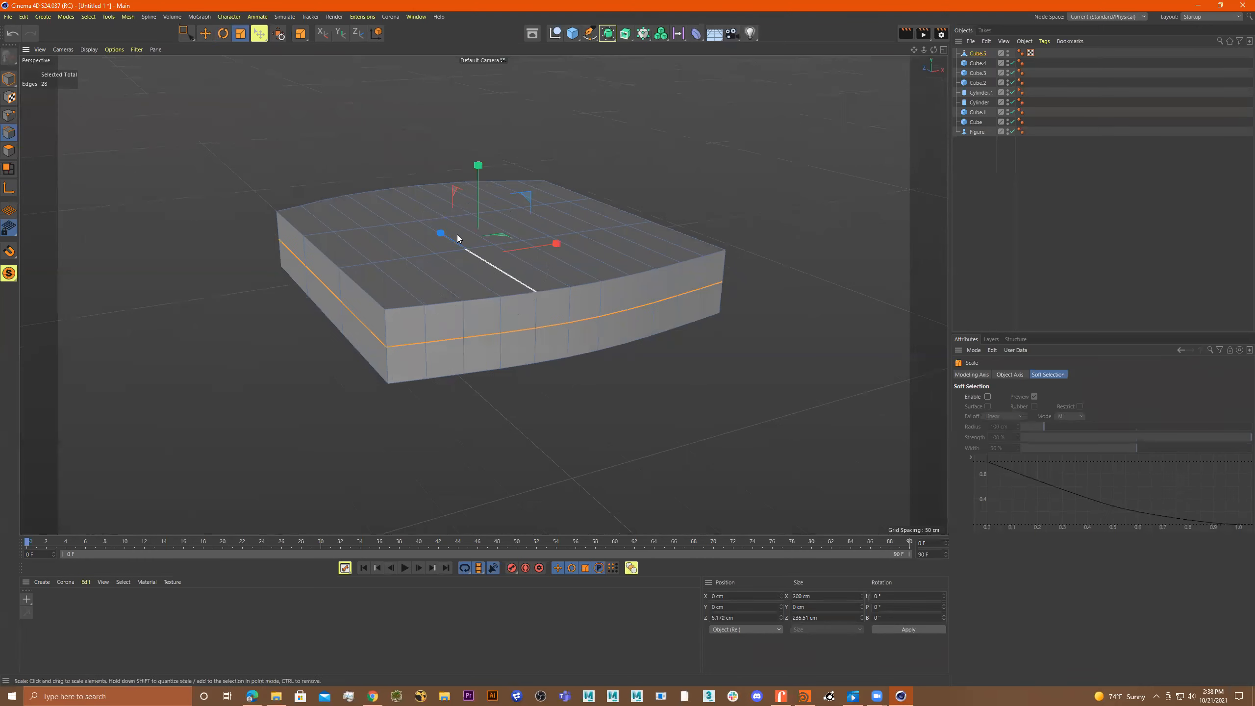
{"action": "left_click_drag", "start_coordinate": [436, 236], "coordinate": [570, 242]}
{"action": "mouse_move", "coordinate": [570, 242]}
{"action": "left_mouse_down", "text": "alt"}
{"action": "mouse_move", "coordinate": [529, 219]}
{"action": "mouse_move", "coordinate": [600, 233]}
{"action": "mouse_move", "coordinate": [563, 287]}
{"action": "mouse_move", "coordinate": [665, 249]}
{"action": "mouse_move", "coordinate": [538, 268]}
{"action": "mouse_move", "coordinate": [568, 239]}
{"action": "left_mouse_up", "text": "alt"}
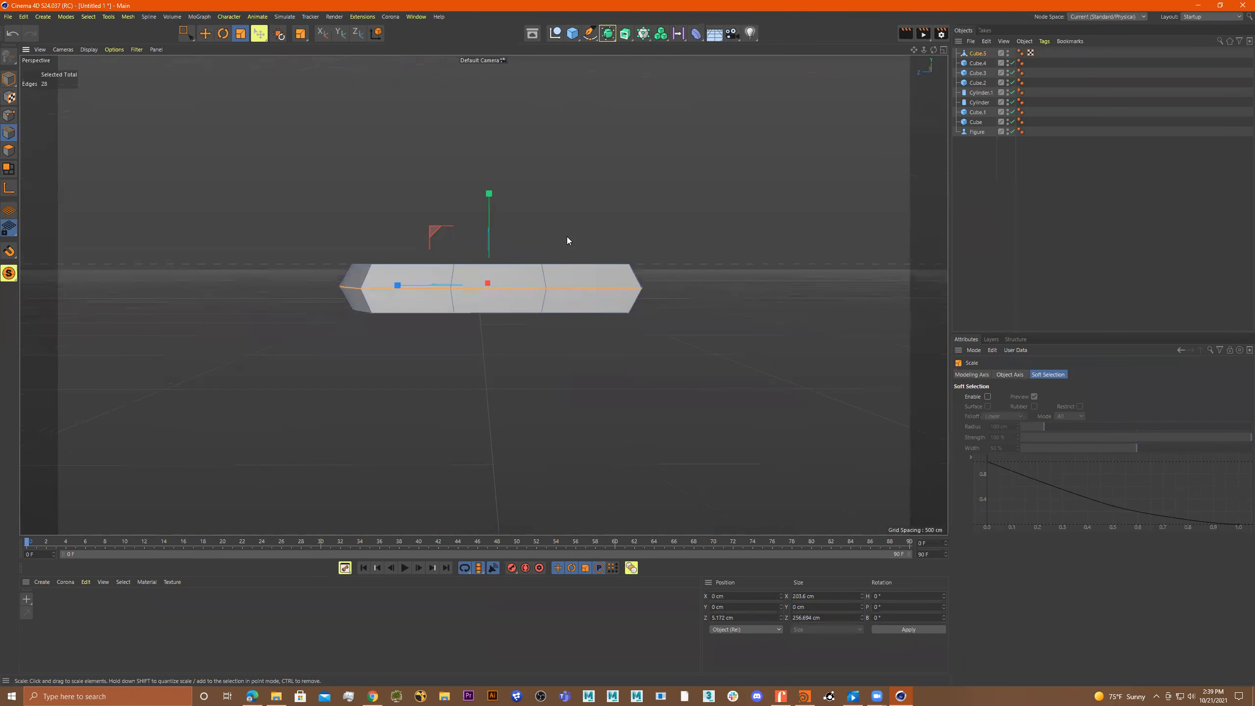
Select the points at the slab's back end in side view and scale them down to taper its thickness.
{"action": "left_click", "coordinate": [9, 115]}
{"action": "left_click", "coordinate": [186, 34]}
{"action": "left_click_drag", "start_coordinate": [279, 198], "coordinate": [412, 361]}
{"action": "key", "text": "t"}
{"action": "left_click_drag", "start_coordinate": [363, 194], "coordinate": [336, 233]}
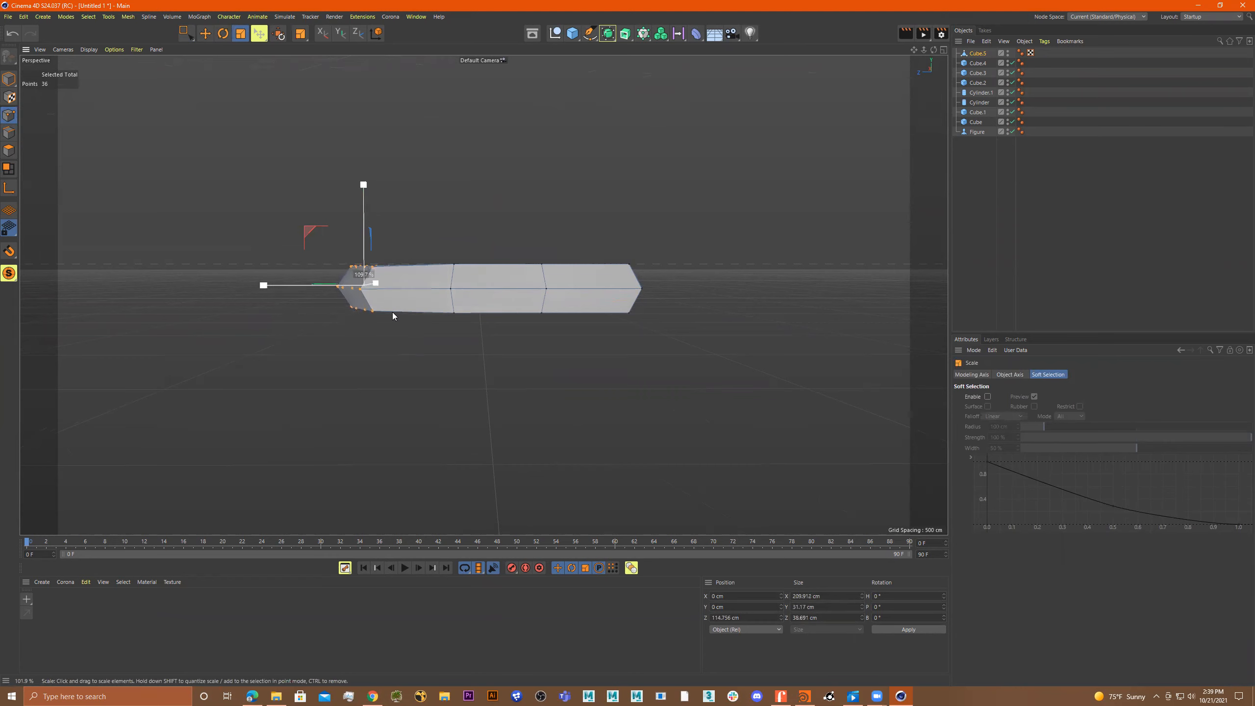
Select the back-end points together with the adjacent row, scale them slightly thinner to smooth the taper, and clear the selection.
{"action": "left_click", "coordinate": [187, 34]}
{"action": "left_click_drag", "start_coordinate": [269, 212], "coordinate": [475, 372]}
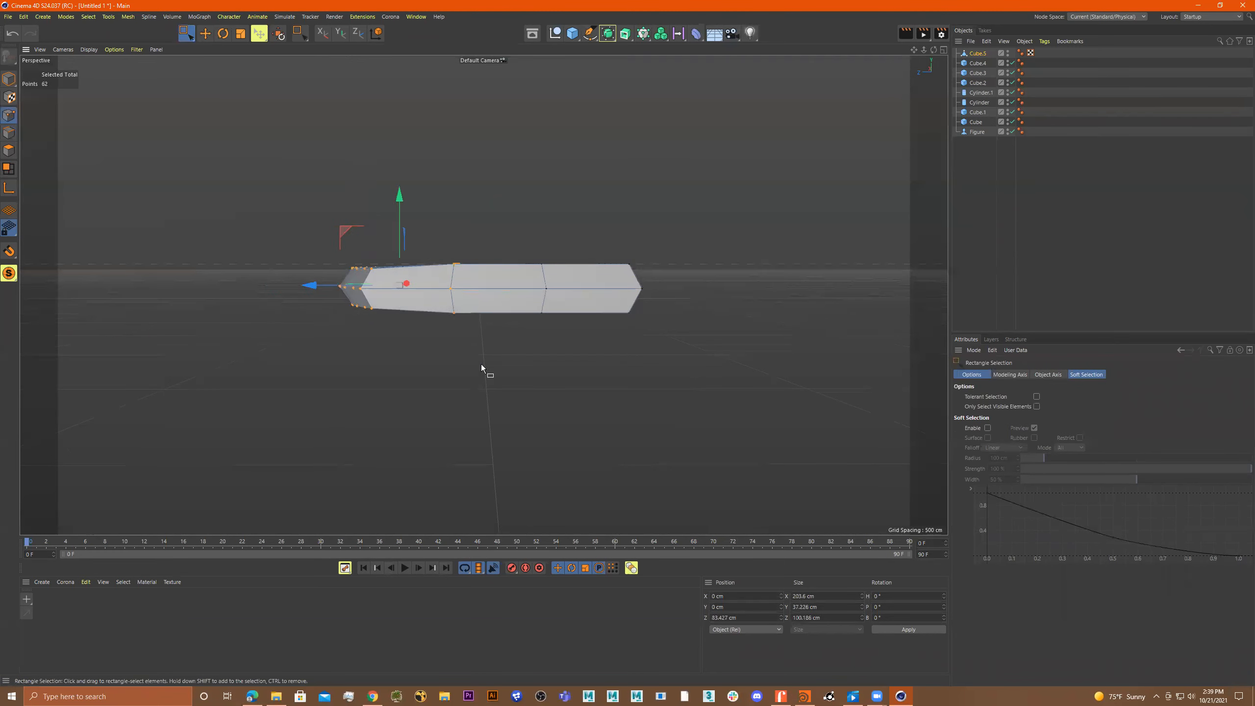
{"action": "key", "text": "t"}
{"action": "left_click_drag", "start_coordinate": [398, 192], "coordinate": [398, 199]}
{"action": "left_click_drag", "start_coordinate": [473, 267], "coordinate": [502, 268], "text": "alt"}
{"action": "left_click_drag", "start_coordinate": [490, 265], "coordinate": [386, 280], "text": "alt"}
{"action": "left_click", "coordinate": [267, 221]}
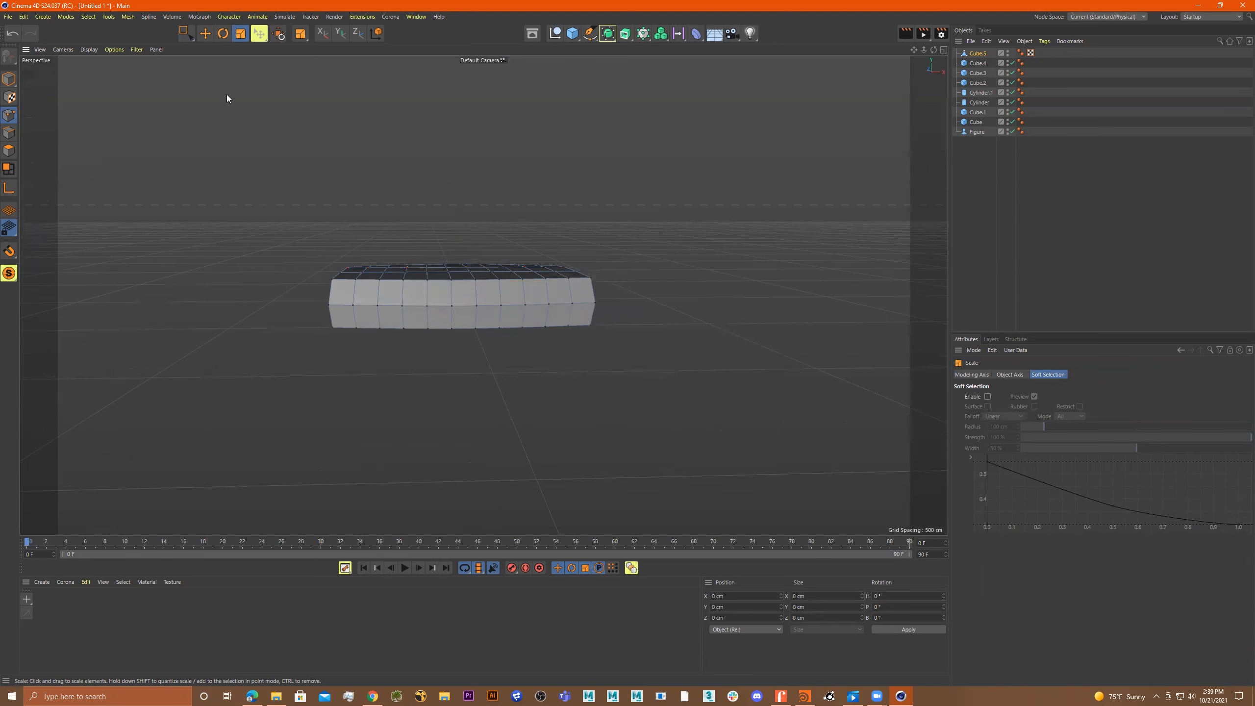
Try to select the outer point columns on both sides of the slab in perspective, leaving out the center.
{"action": "left_click", "coordinate": [187, 33]}
{"action": "left_click_drag", "start_coordinate": [286, 222], "coordinate": [422, 402]}
{"action": "left_click_drag", "start_coordinate": [600, 356], "coordinate": [514, 356], "text": "alt"}
{"action": "left_click_drag", "start_coordinate": [572, 230], "coordinate": [452, 362]}
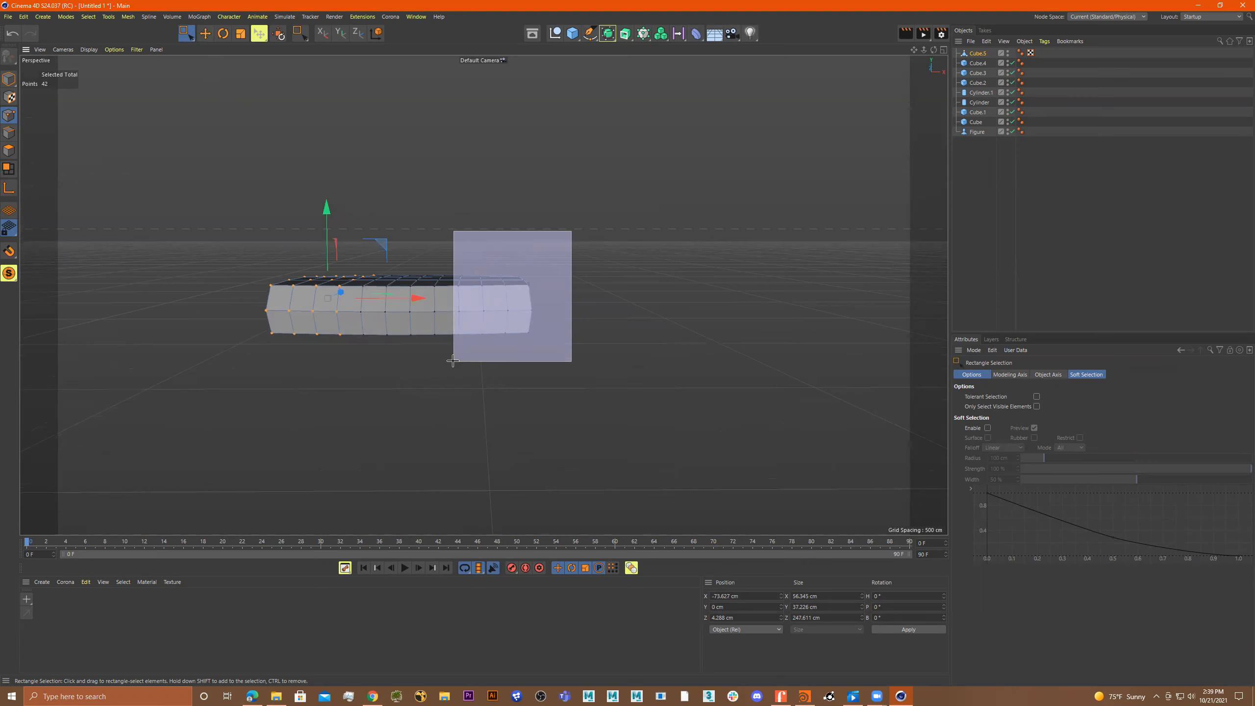
{"action": "mouse_move", "coordinate": [452, 362]}
{"action": "left_mouse_down", "text": "shift"}
{"action": "mouse_move", "coordinate": [424, 366]}
{"action": "mouse_move", "coordinate": [447, 356]}
{"action": "mouse_move", "coordinate": [435, 359]}
{"action": "left_mouse_up", "text": "shift"}
Select the five outer point columns on each side of the slab in the front view and return to the perspective view.
{"action": "middle_click", "coordinate": [447, 363]}
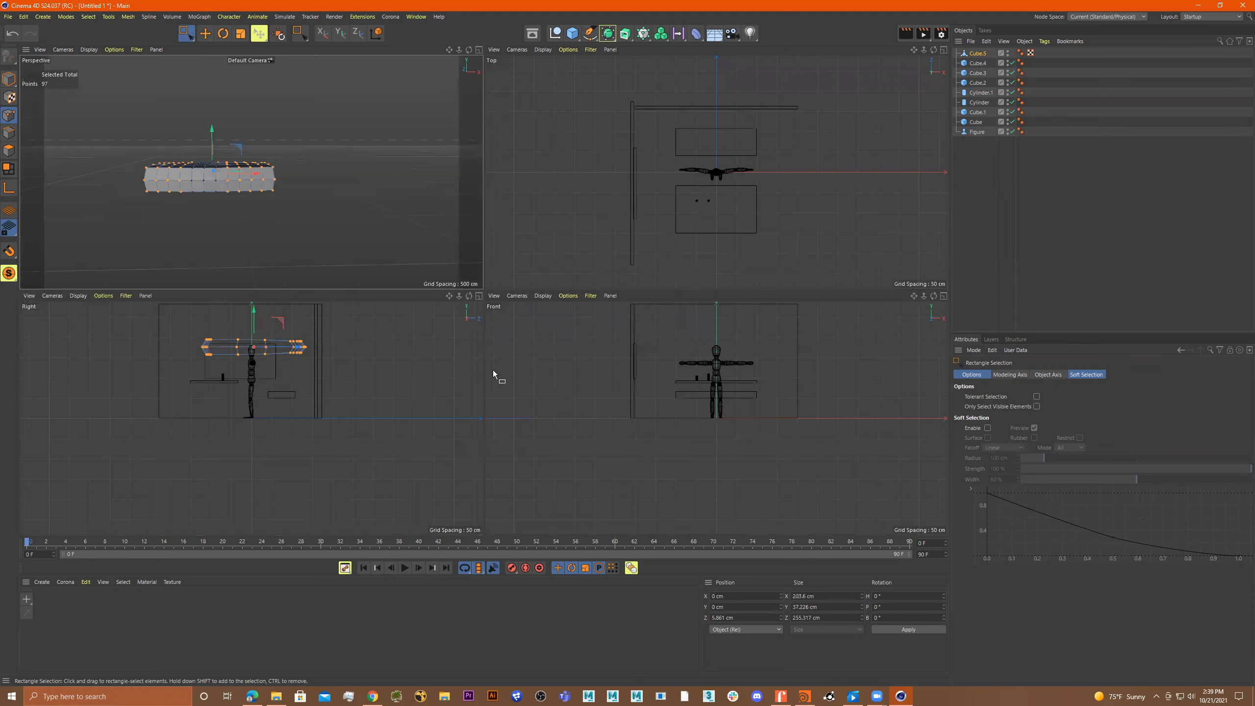
{"action": "scroll", "coordinate": [740, 398], "scroll_direction": "down", "scroll_amount": 2}
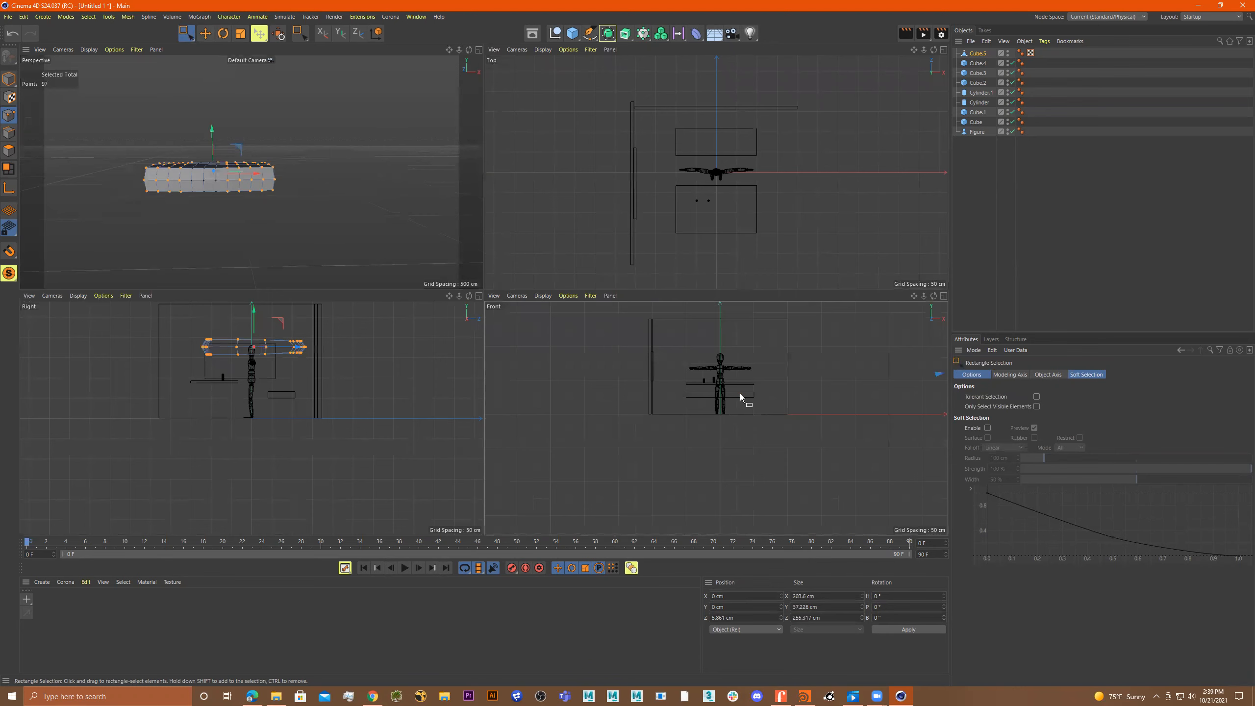
{"action": "key", "text": "s"}
{"action": "middle_click", "coordinate": [761, 492]}
{"action": "scroll", "coordinate": [692, 417], "scroll_direction": "down", "scroll_amount": 2}
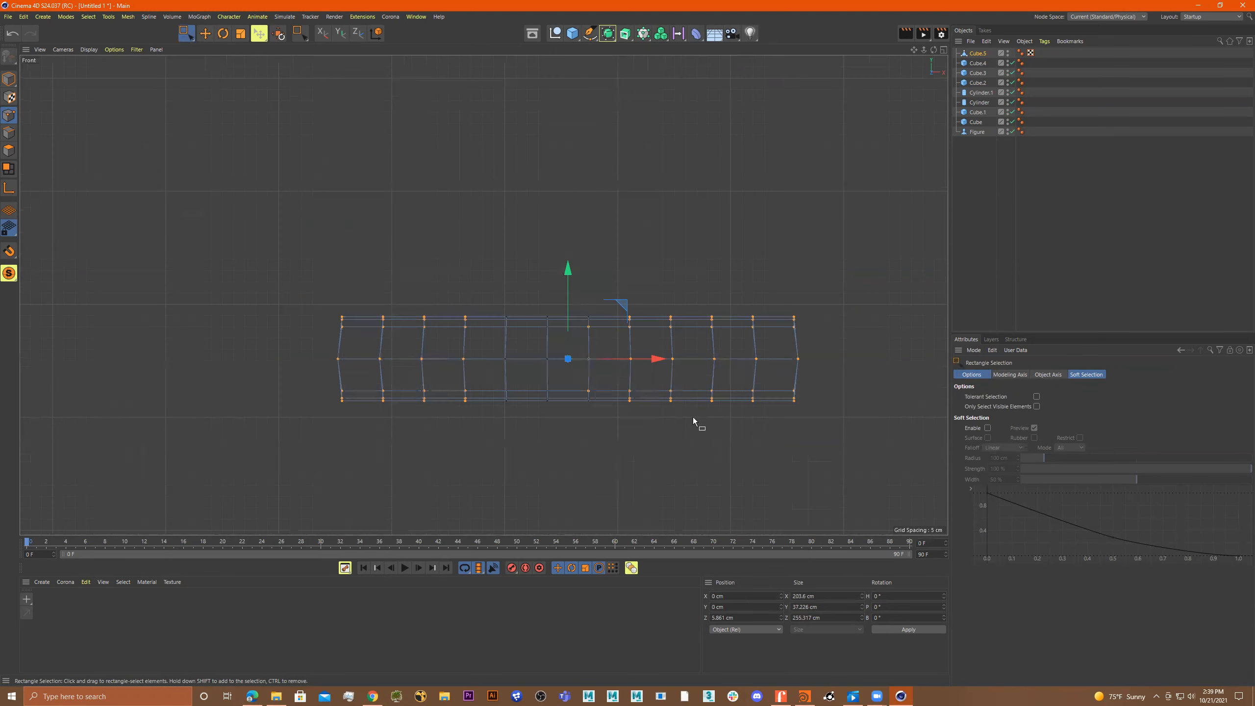
{"action": "left_click", "coordinate": [871, 261]}
{"action": "left_click_drag", "start_coordinate": [852, 246], "coordinate": [620, 446]}
{"action": "left_click_drag", "start_coordinate": [265, 288], "coordinate": [521, 440]}
{"action": "middle_click", "coordinate": [625, 282]}
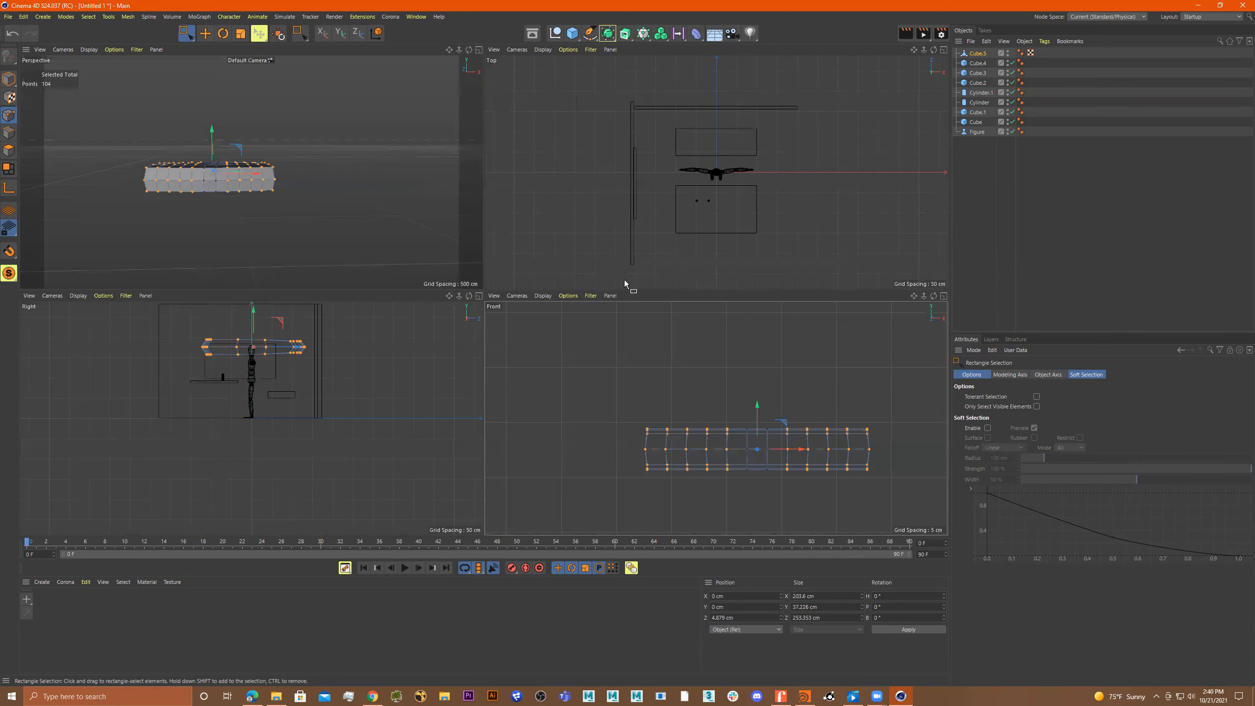
{"action": "middle_click", "coordinate": [350, 217]}
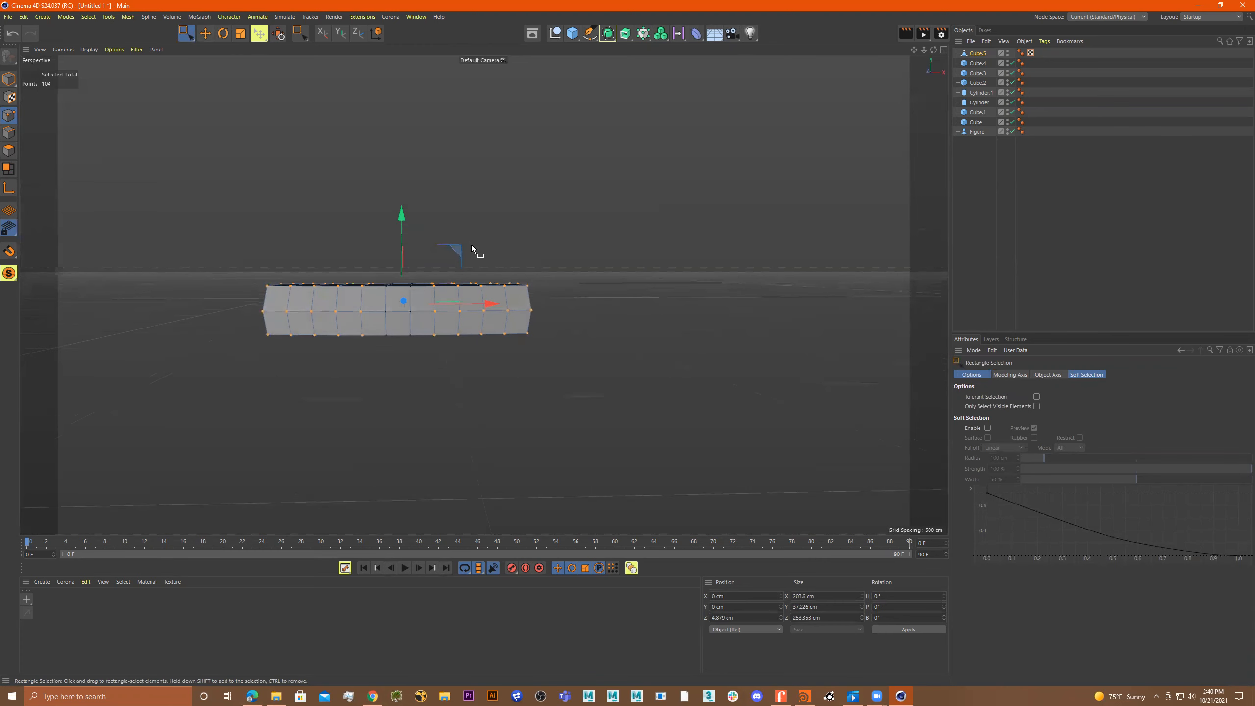
Scale the five selected outer point columns on each side to about 34.8 cm thickness and return to the front view.
{"action": "key", "text": "t"}
{"action": "left_click_drag", "start_coordinate": [401, 216], "coordinate": [403, 220]}
{"action": "key", "text": "0"}
{"action": "middle_click", "coordinate": [569, 346]}
{"action": "scroll", "coordinate": [800, 410], "scroll_direction": "up", "scroll_amount": 2}
{"action": "middle_click", "coordinate": [822, 409]}
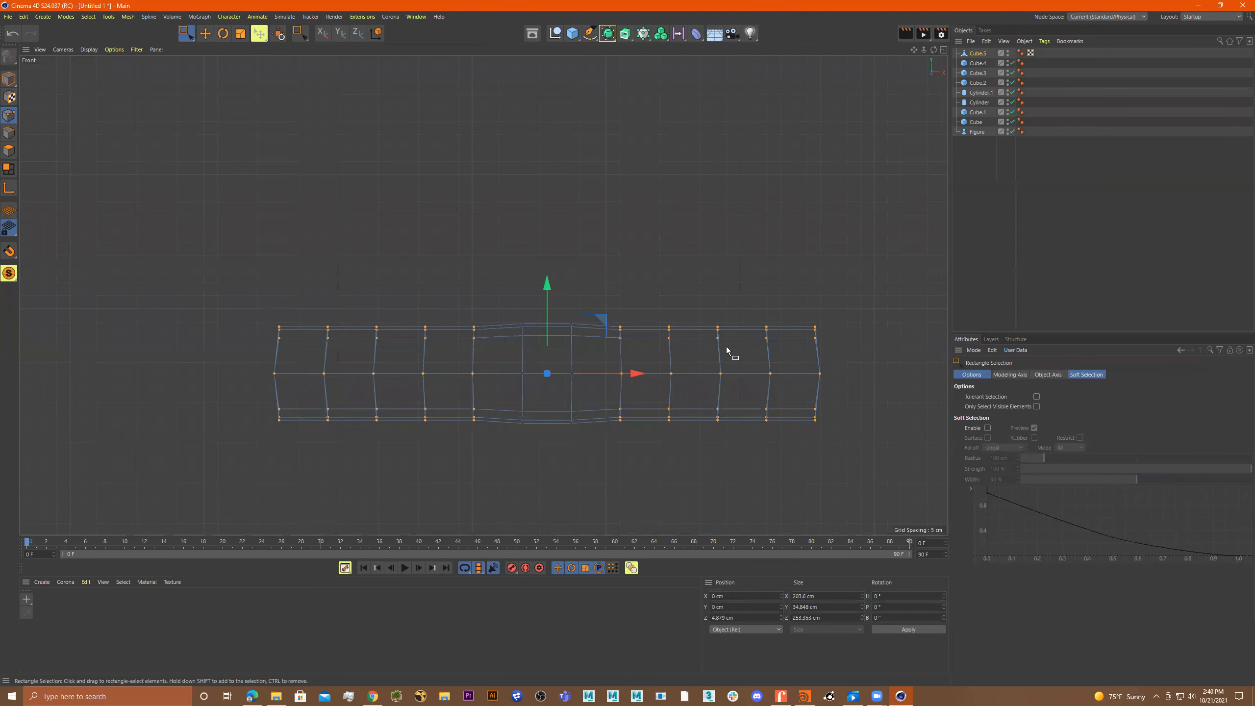
Deselect the innermost selected column on each side and scale the remaining four outer columns to about 95% thickness.
{"action": "left_click_drag", "start_coordinate": [627, 322], "coordinate": [592, 448], "text": "ctrl"}
{"action": "left_click_drag", "start_coordinate": [496, 296], "coordinate": [447, 453], "text": "ctrl"}
{"action": "key", "text": "t"}
{"action": "left_click_drag", "start_coordinate": [546, 286], "coordinate": [548, 289]}
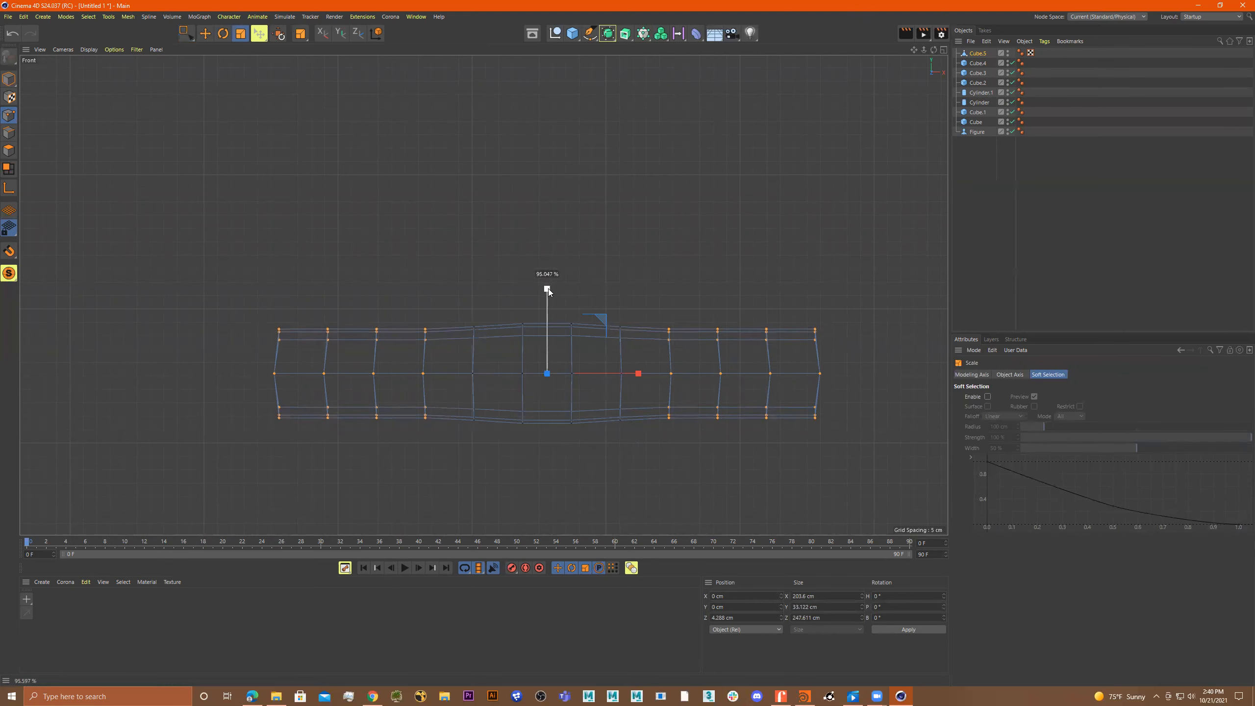
{"action": "left_click_drag", "start_coordinate": [706, 324], "coordinate": [665, 398]}
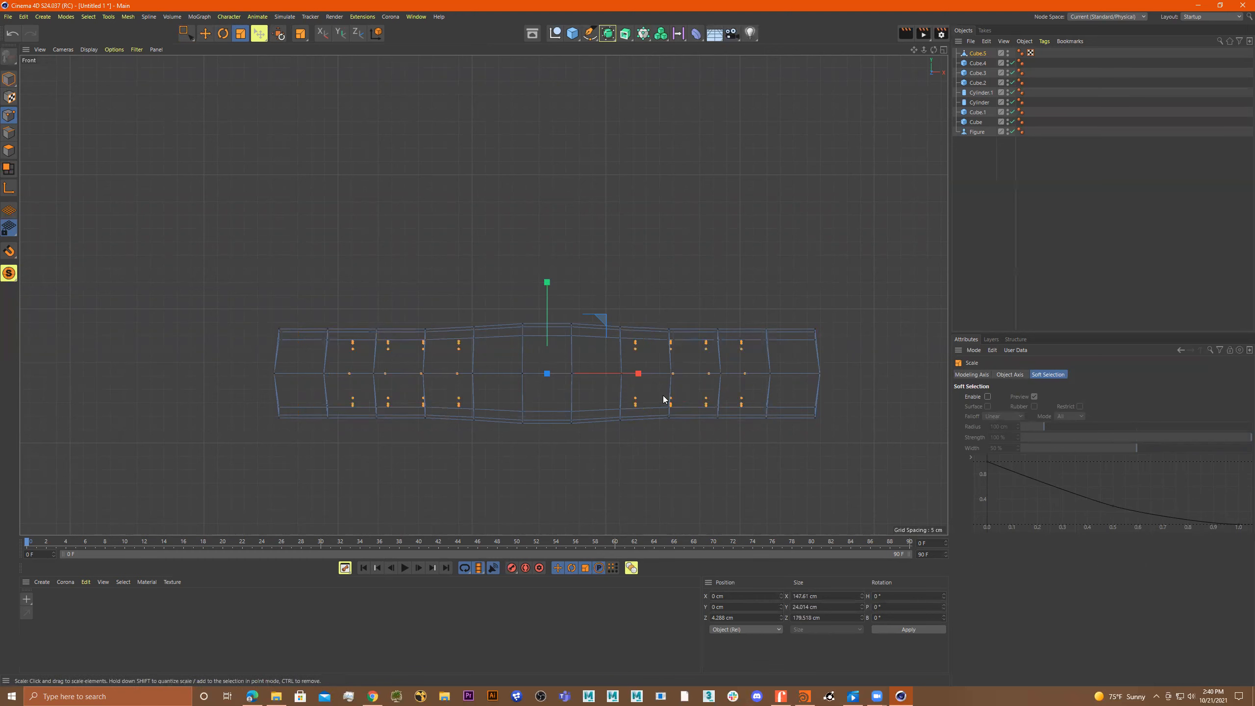
Reduce the selection to the three outer point columns on each side and scale them to about 31.7 cm thickness.
{"action": "left_click", "coordinate": [184, 34]}
{"action": "left_click_drag", "start_coordinate": [681, 291], "coordinate": [642, 444], "text": "ctrl"}
{"action": "left_click_drag", "start_coordinate": [450, 294], "coordinate": [424, 432], "text": "ctrl"}
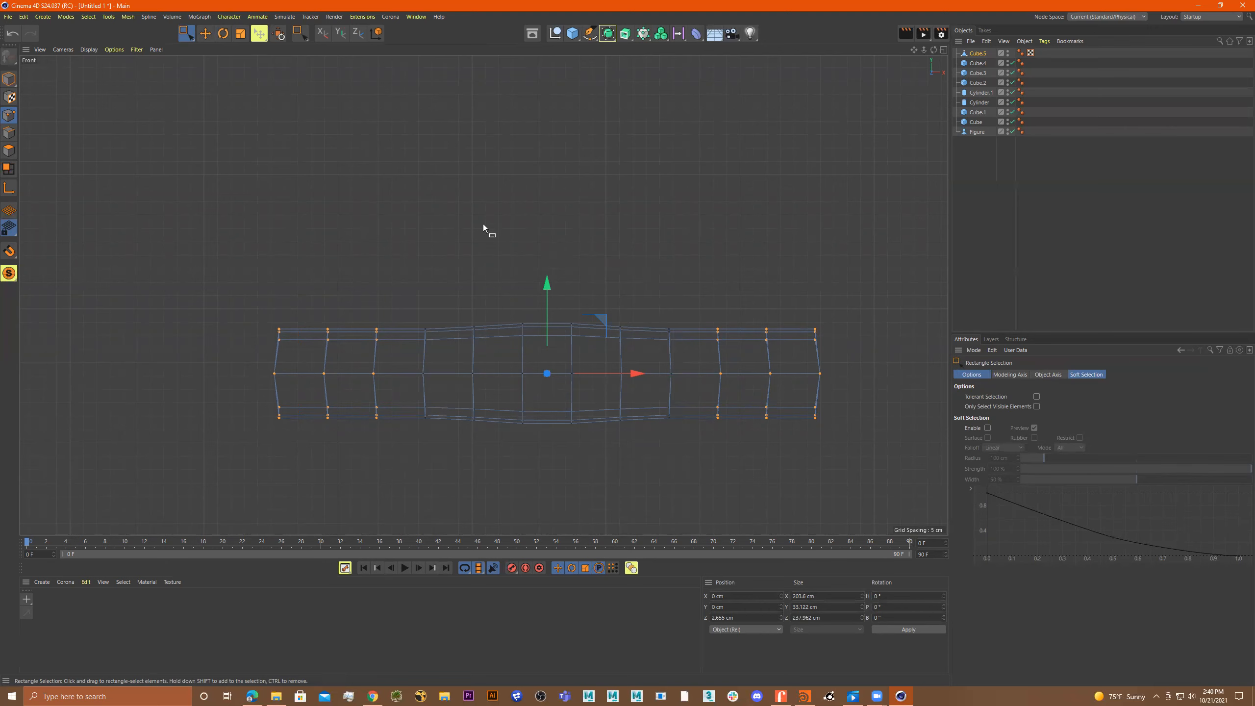
{"action": "key", "text": "t"}
{"action": "left_click_drag", "start_coordinate": [549, 280], "coordinate": [548, 283]}
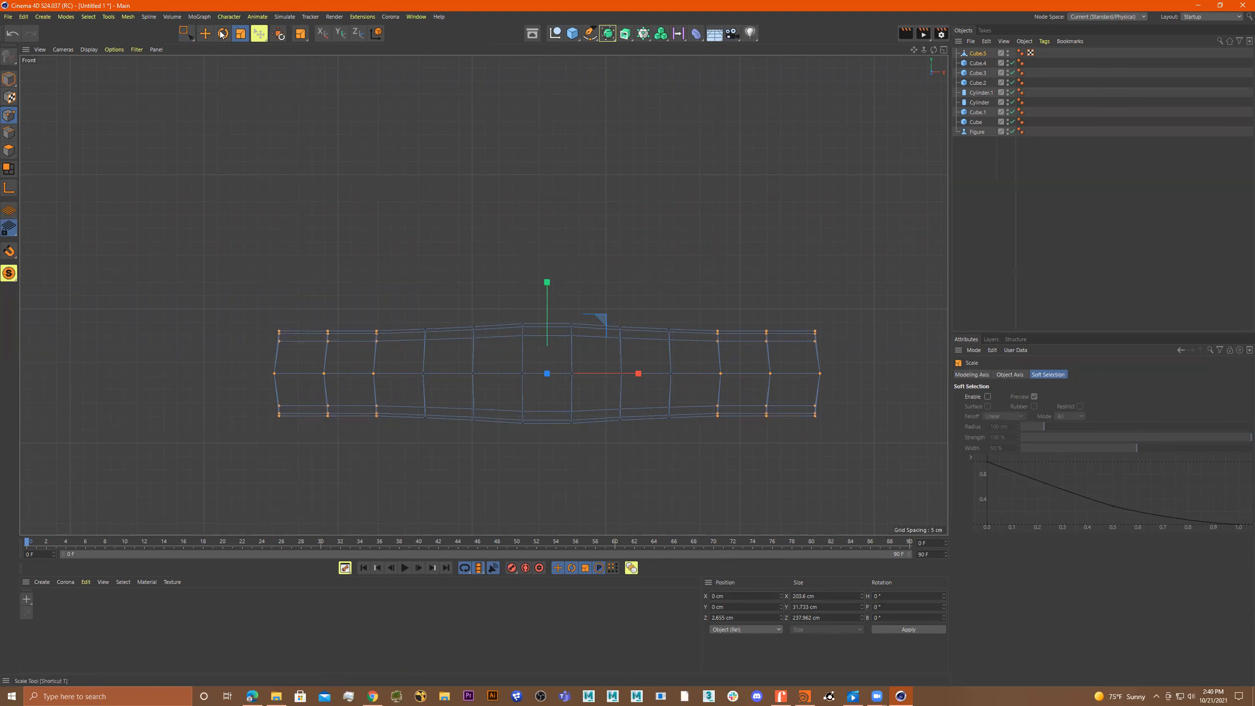
Reduce the selection to the two outer point columns on each side and scale them to about 29.9 cm thickness.
{"action": "left_click", "coordinate": [187, 33]}
{"action": "left_click_drag", "start_coordinate": [400, 292], "coordinate": [351, 459], "text": "ctrl"}
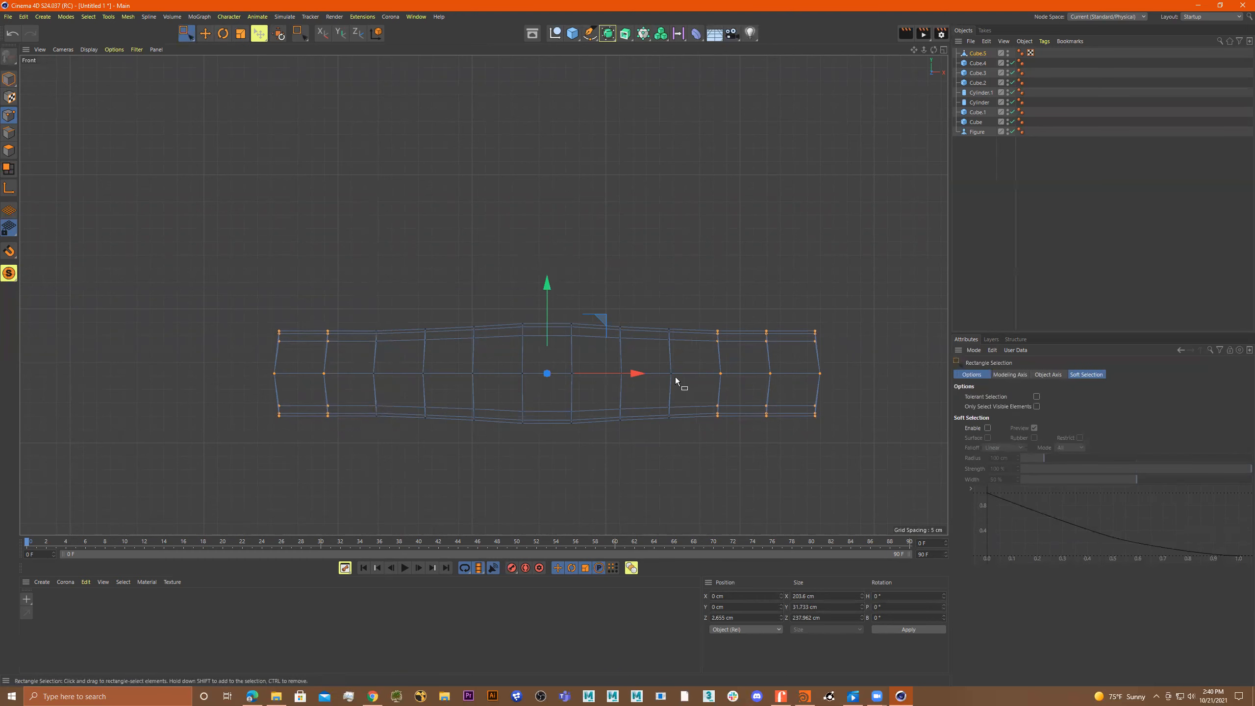
{"action": "left_click_drag", "start_coordinate": [662, 275], "coordinate": [740, 449], "text": "ctrl"}
{"action": "key", "text": "t"}
{"action": "left_click_drag", "start_coordinate": [547, 283], "coordinate": [547, 287]}
Keep only the outermost point column selected on each side and scale it to about 25.2 cm thickness.
{"action": "left_click", "coordinate": [186, 33]}
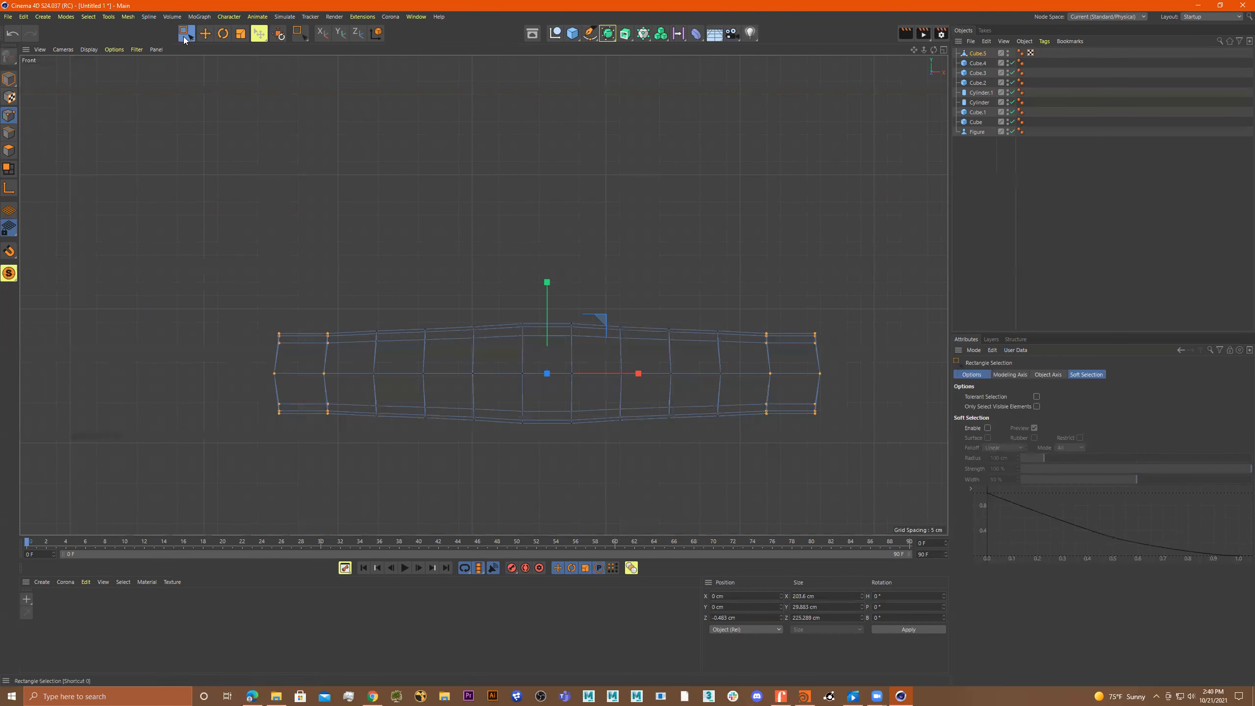
{"action": "left_click_drag", "start_coordinate": [353, 292], "coordinate": [307, 474], "text": "ctrl"}
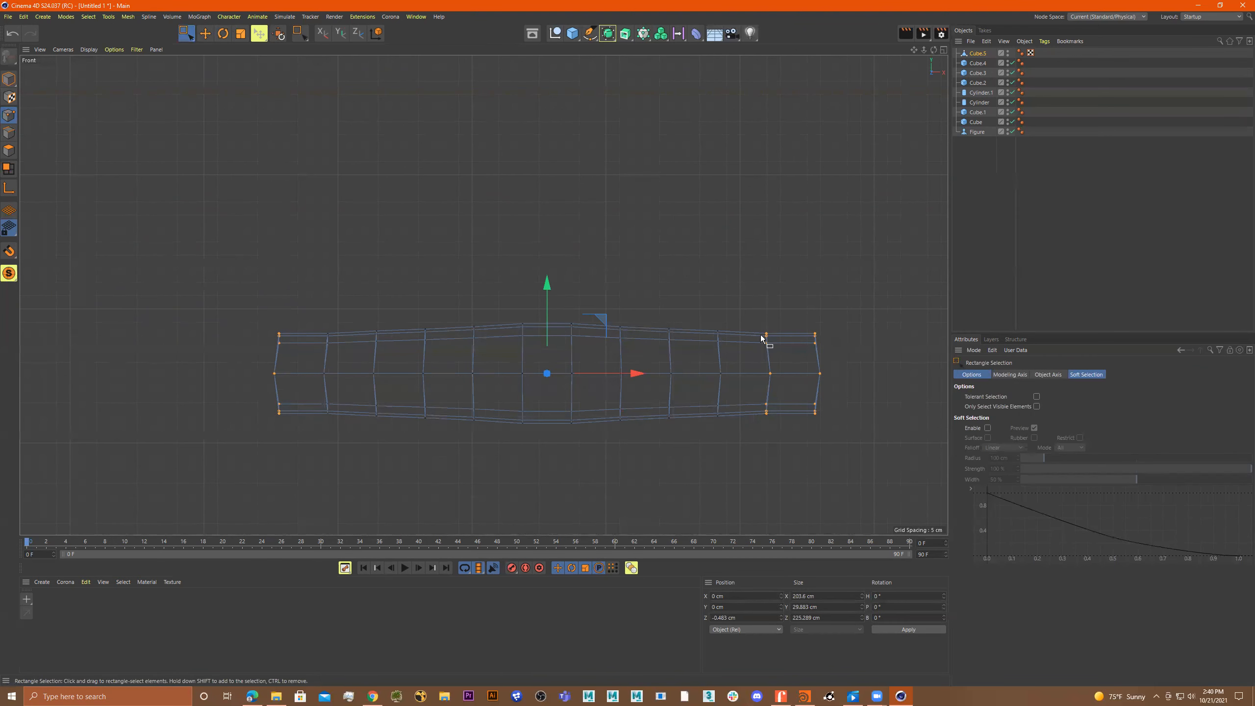
{"action": "left_click_drag", "start_coordinate": [782, 314], "coordinate": [720, 474], "text": "ctrl"}
{"action": "key", "text": "r"}
{"action": "key", "text": "t"}
{"action": "left_click_drag", "start_coordinate": [547, 286], "coordinate": [548, 296]}
Select the slab's front and middle points in the right view and scale them slightly thicker, to about 41.8 cm.
{"action": "middle_click", "coordinate": [607, 294]}
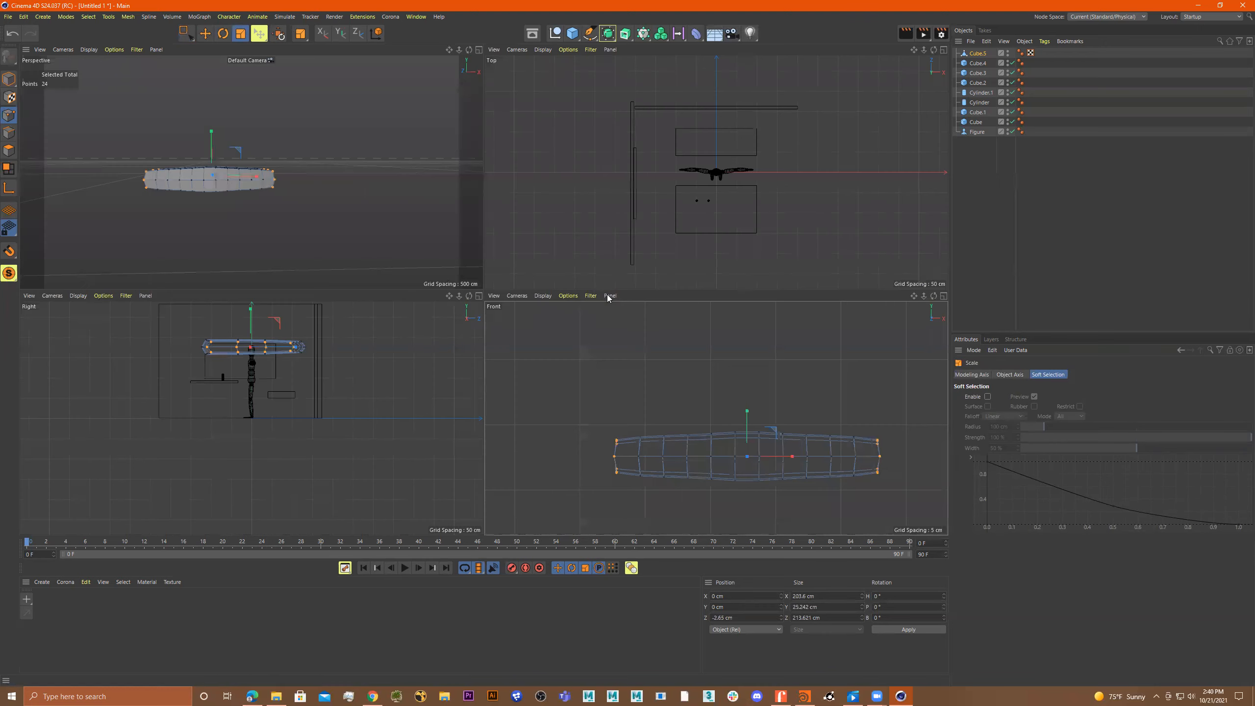
{"action": "middle_click", "coordinate": [347, 206]}
{"action": "left_click_drag", "start_coordinate": [346, 208], "coordinate": [631, 287], "text": "alt"}
{"action": "middle_click", "coordinate": [631, 287]}
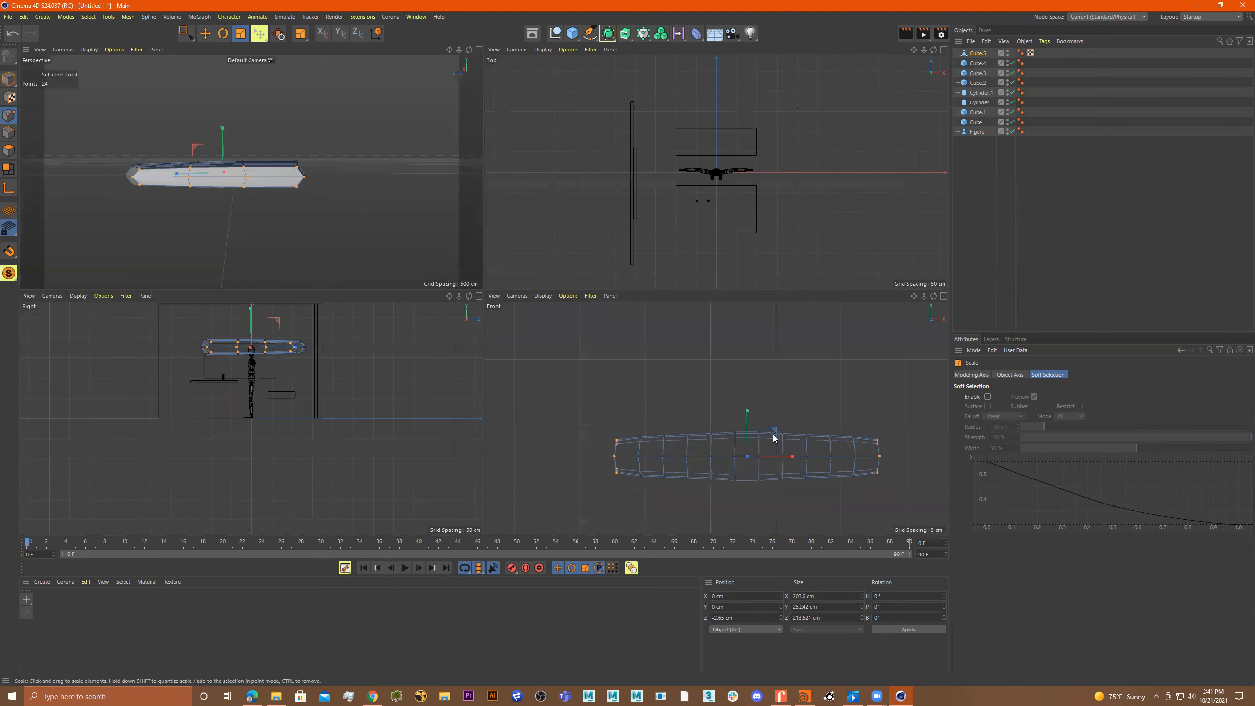
{"action": "scroll", "coordinate": [326, 369], "scroll_direction": "up", "scroll_amount": 6}
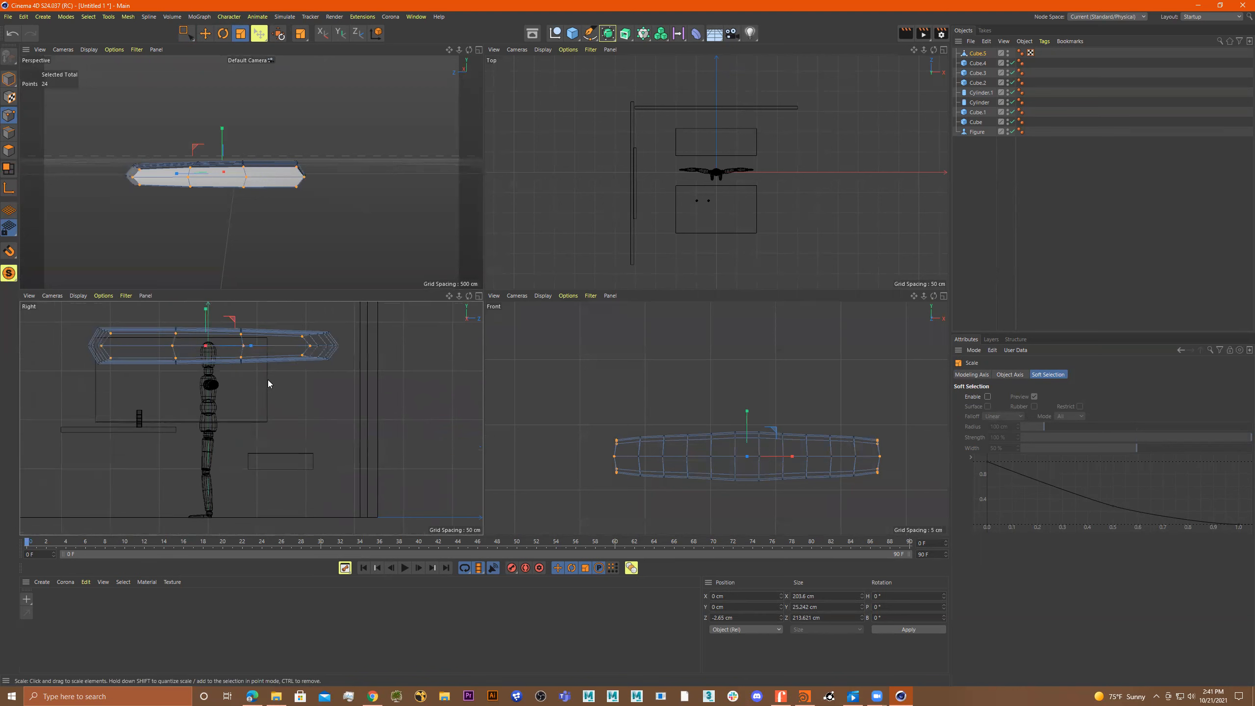
{"action": "scroll", "coordinate": [302, 399], "scroll_direction": "up", "scroll_amount": 3}
{"action": "middle_click_drag", "start_coordinate": [294, 387], "coordinate": [197, 329], "text": "alt"}
{"action": "left_click", "coordinate": [185, 33]}
{"action": "left_click_drag", "start_coordinate": [251, 321], "coordinate": [52, 480]}
{"action": "left_click_drag", "start_coordinate": [352, 320], "coordinate": [56, 440]}
{"action": "key", "text": "t"}
{"action": "left_click_drag", "start_coordinate": [206, 346], "coordinate": [204, 343]}
{"action": "middle_click_drag", "start_coordinate": [176, 345], "coordinate": [259, 325]}
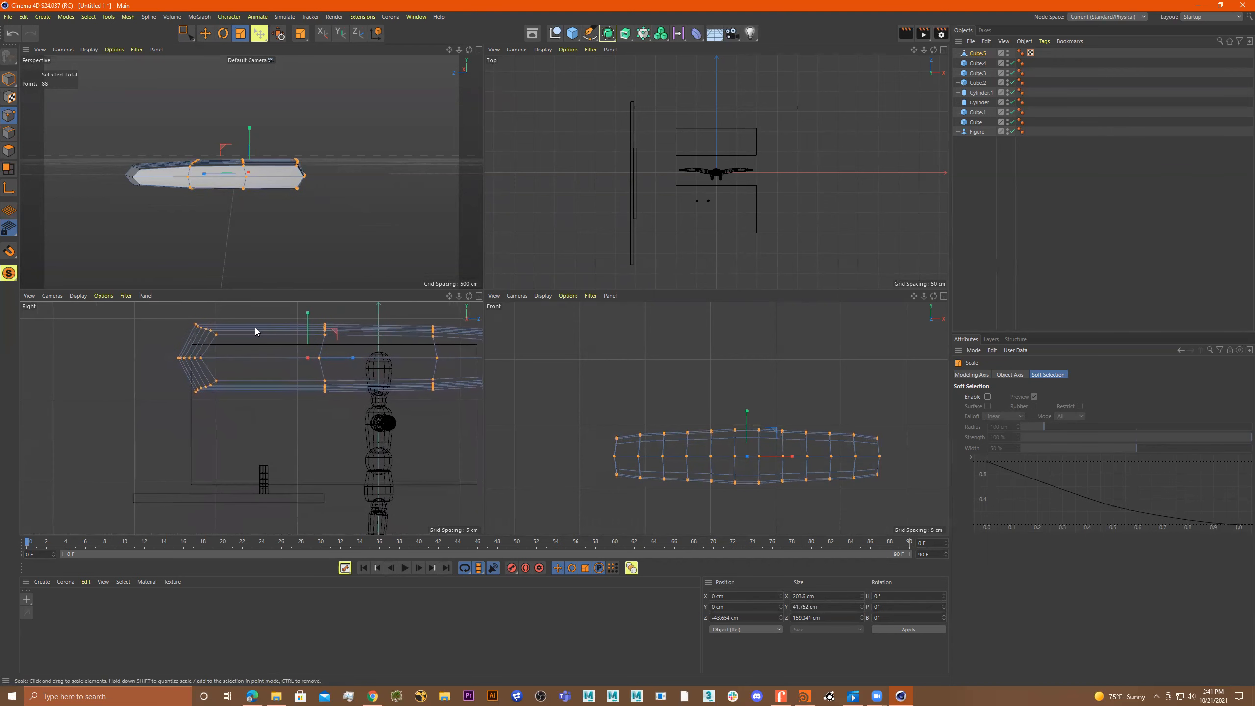
Select the points along the slab's lower front edge in the right view and inspect them in perspective.
{"action": "key", "text": "0"}
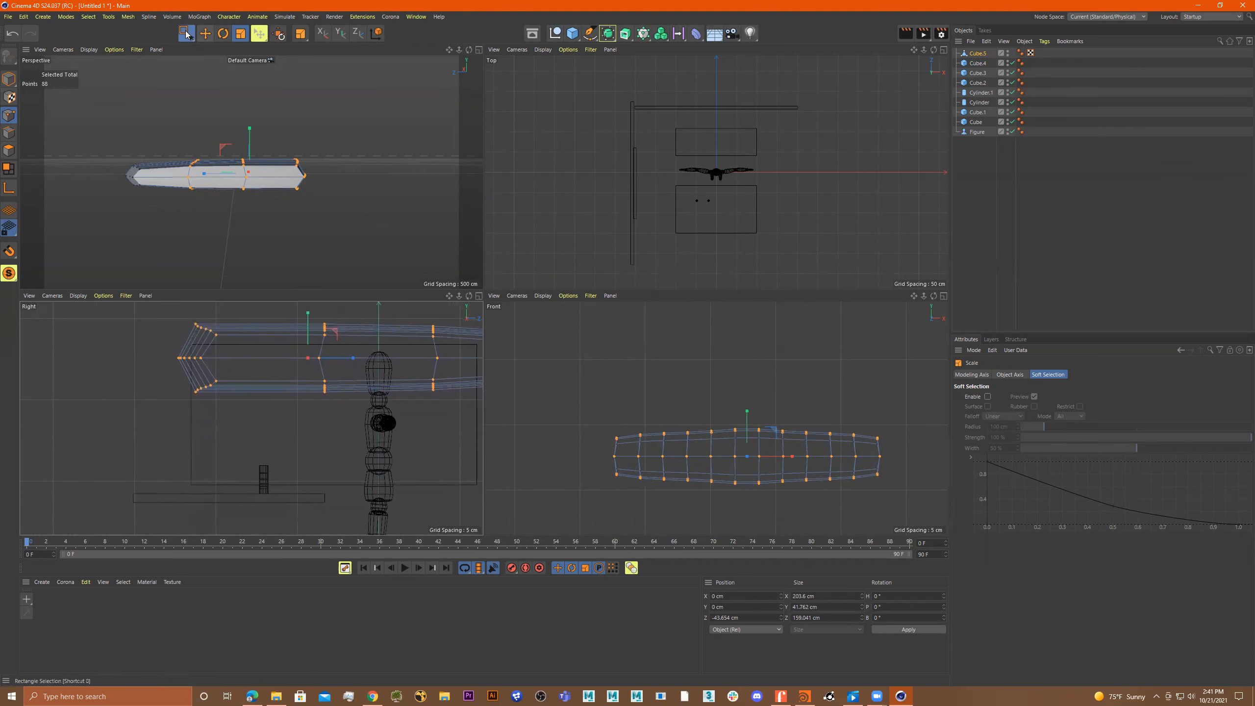
{"action": "middle_click_drag", "start_coordinate": [251, 418], "coordinate": [206, 433]}
{"action": "left_click_drag", "start_coordinate": [202, 455], "coordinate": [94, 365], "text": "ctrl"}
{"action": "scroll", "coordinate": [212, 423], "scroll_direction": "down", "scroll_amount": 2}
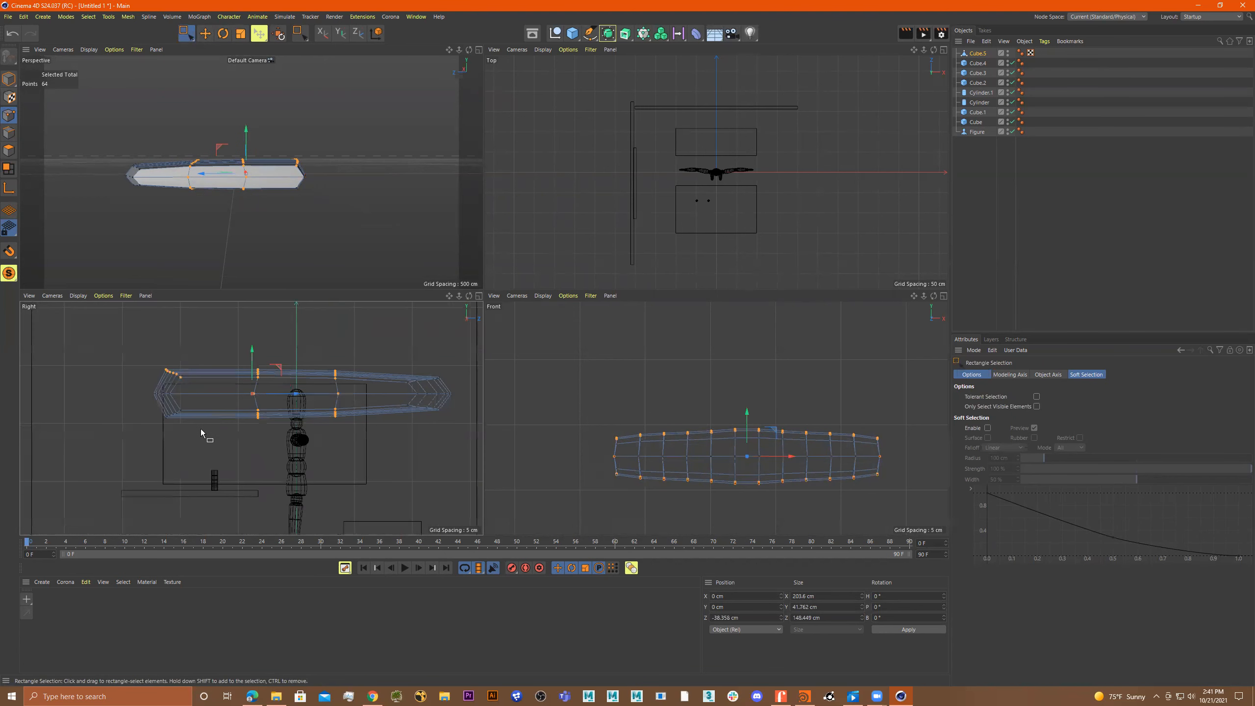
{"action": "left_click_drag", "start_coordinate": [199, 447], "coordinate": [168, 372]}
{"action": "middle_click", "coordinate": [267, 245]}
{"action": "left_click_drag", "start_coordinate": [488, 302], "coordinate": [442, 317], "text": "alt"}
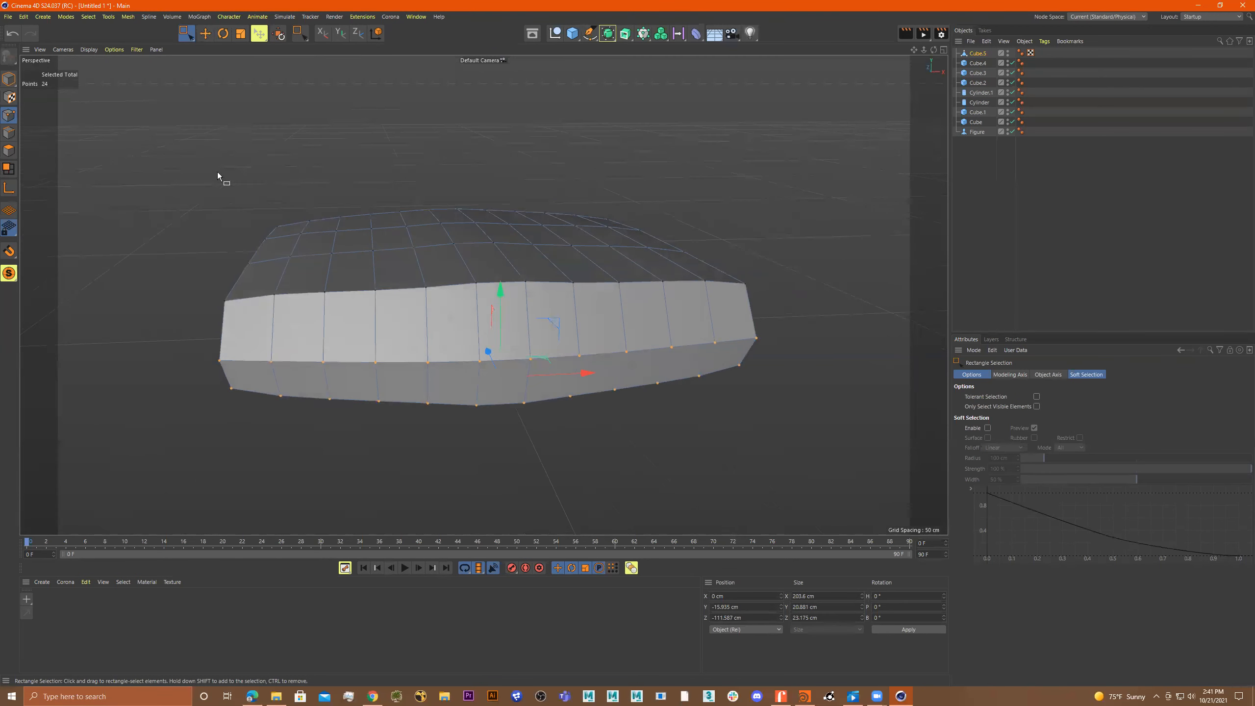
Select all ten inner edge loops running around the slab from front to back with Loop Selection in edge mode.
{"action": "key", "text": "u"}
{"action": "key", "text": "l"}
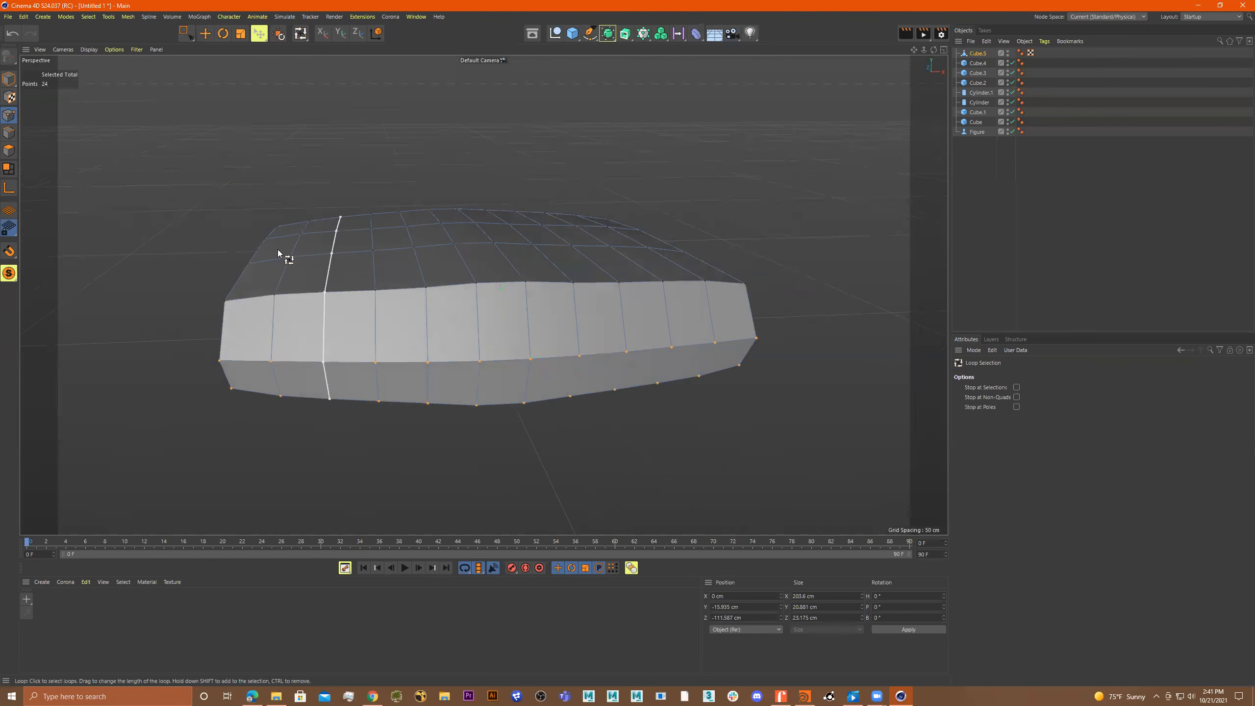
{"action": "left_click", "coordinate": [276, 281]}
{"action": "left_click", "coordinate": [9, 133]}
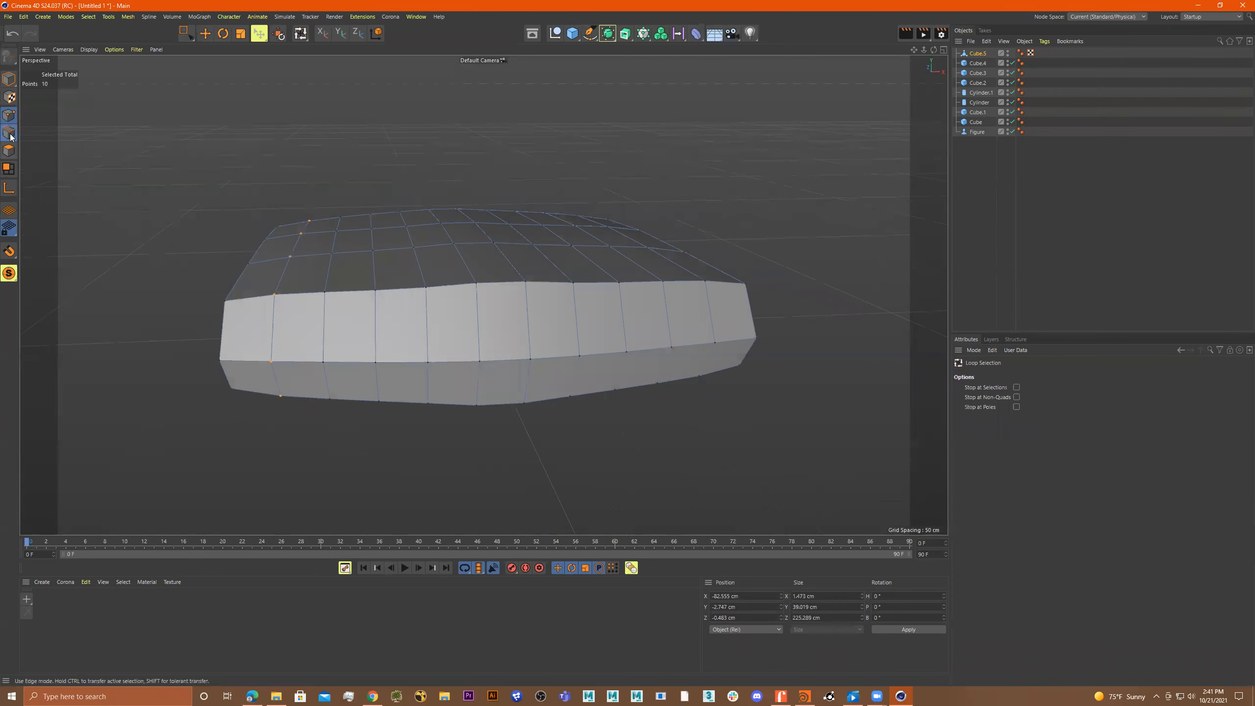
{"action": "left_click", "coordinate": [274, 270]}
{"action": "left_click", "coordinate": [330, 267], "text": "shift"}
{"action": "left_click", "coordinate": [369, 262], "text": "shift"}
{"action": "left_click", "coordinate": [419, 267], "text": "shift"}
{"action": "left_click", "coordinate": [461, 266], "text": "shift"}
{"action": "left_click", "coordinate": [506, 258], "text": "shift"}
{"action": "left_click", "coordinate": [538, 260], "text": "shift"}
{"action": "left_click", "coordinate": [613, 260], "text": "shift"}
{"action": "left_click", "coordinate": [668, 260], "text": "shift"}
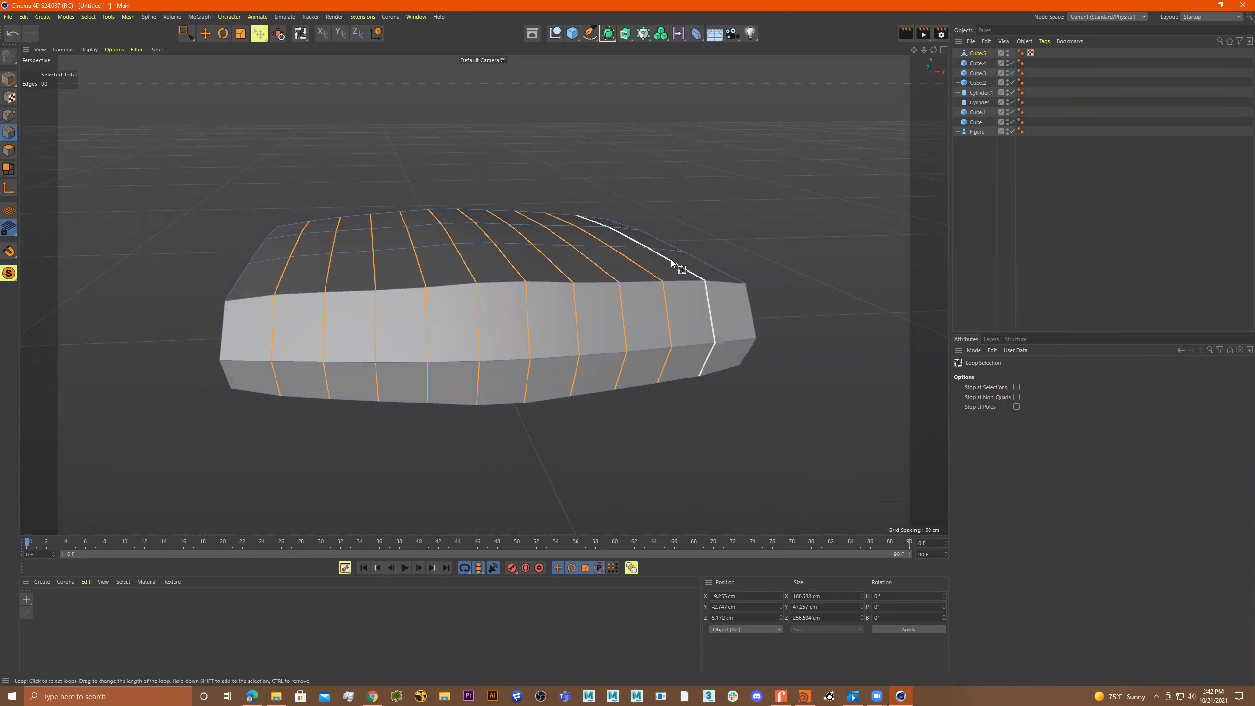
{"action": "mouse_move", "coordinate": [831, 324]}
{"action": "left_mouse_down", "text": "alt"}
{"action": "mouse_move", "coordinate": [805, 325]}
{"action": "mouse_move", "coordinate": [838, 324]}
{"action": "left_mouse_up", "text": "alt"}
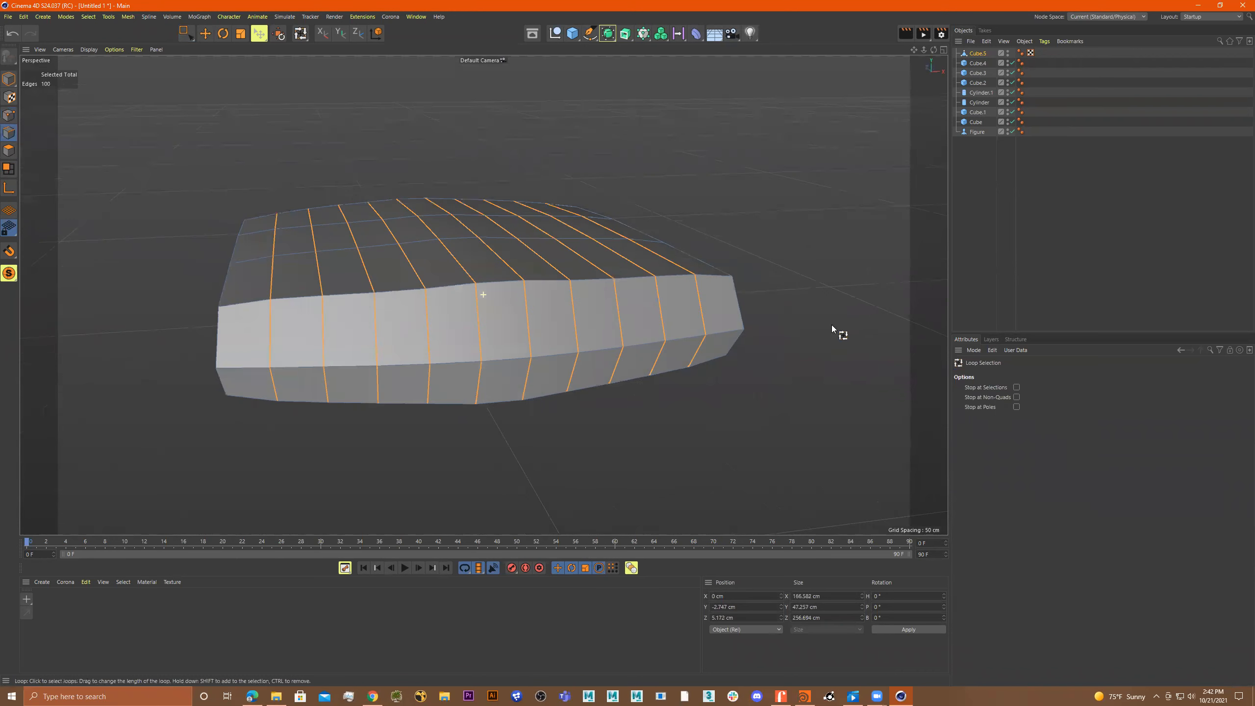
Bevel the selected edge loops with a 1 cm offset and 2 subdivisions.
{"action": "right_click", "coordinate": [757, 336]}
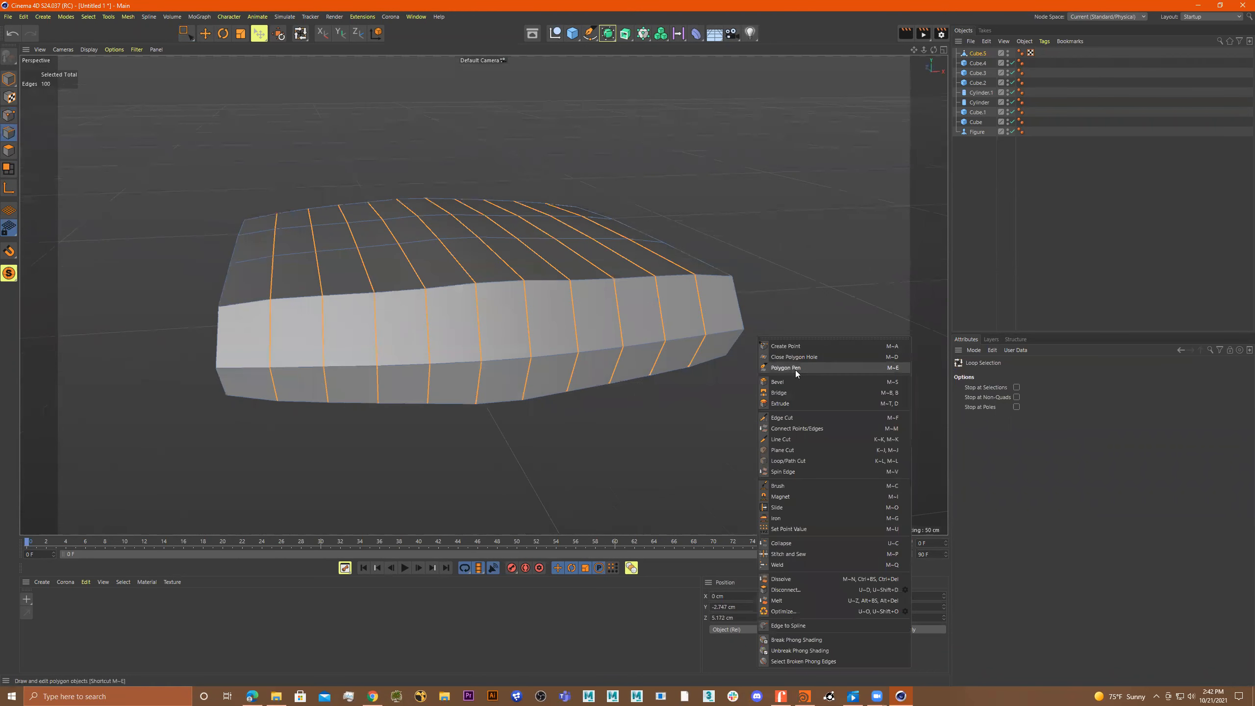
{"action": "left_click", "coordinate": [799, 385]}
{"action": "left_click_drag", "start_coordinate": [674, 396], "coordinate": [680, 396]}
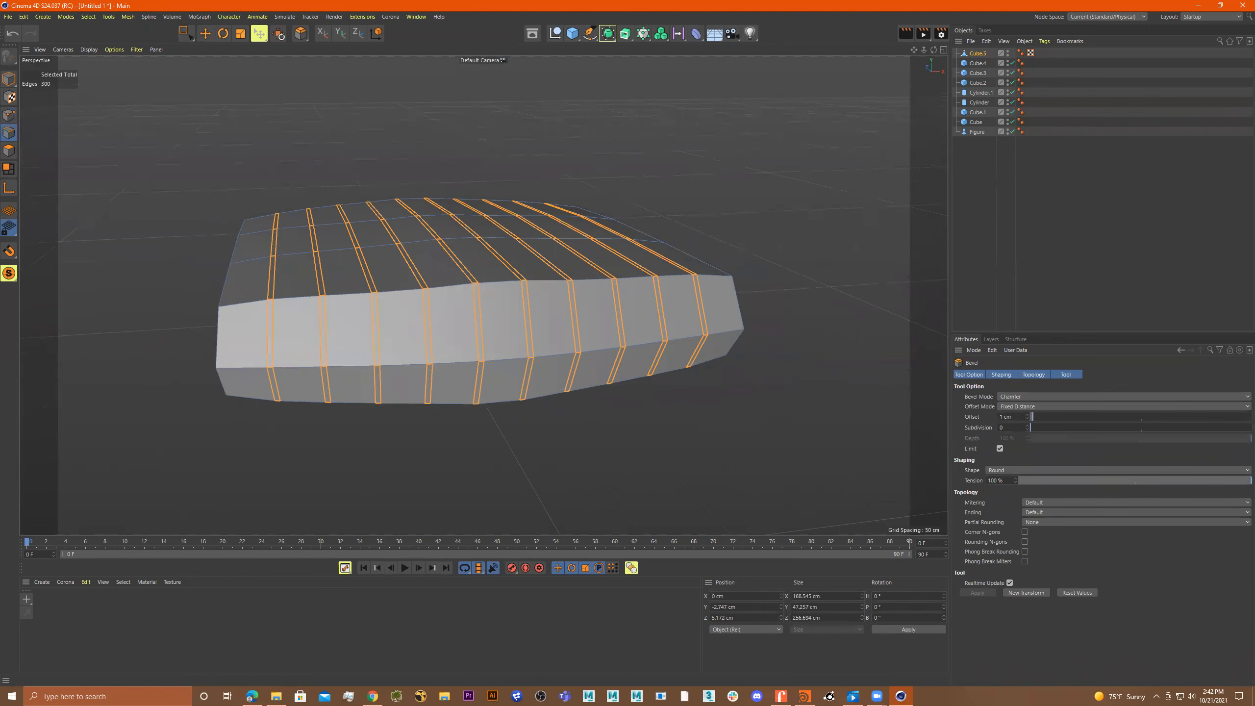
{"action": "left_click_drag", "start_coordinate": [680, 396], "coordinate": [679, 395]}
{"action": "left_click", "coordinate": [1027, 415]}
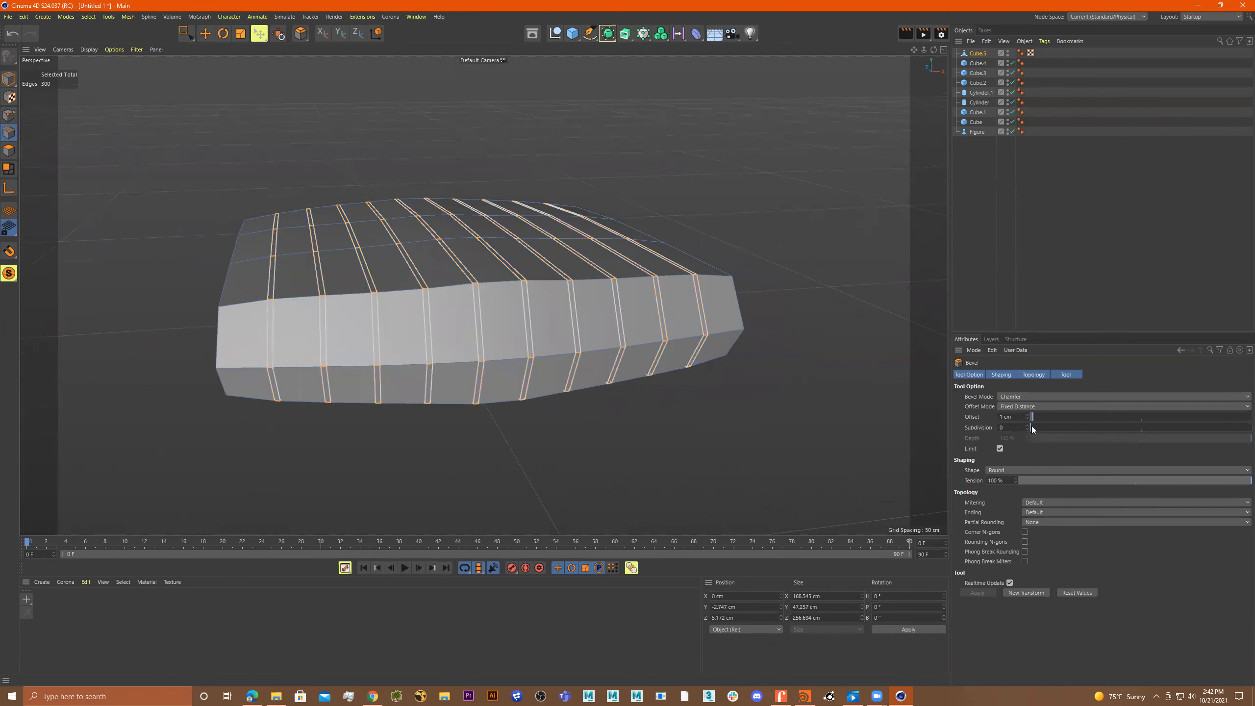
{"action": "left_click_drag", "start_coordinate": [1033, 428], "coordinate": [1037, 429]}
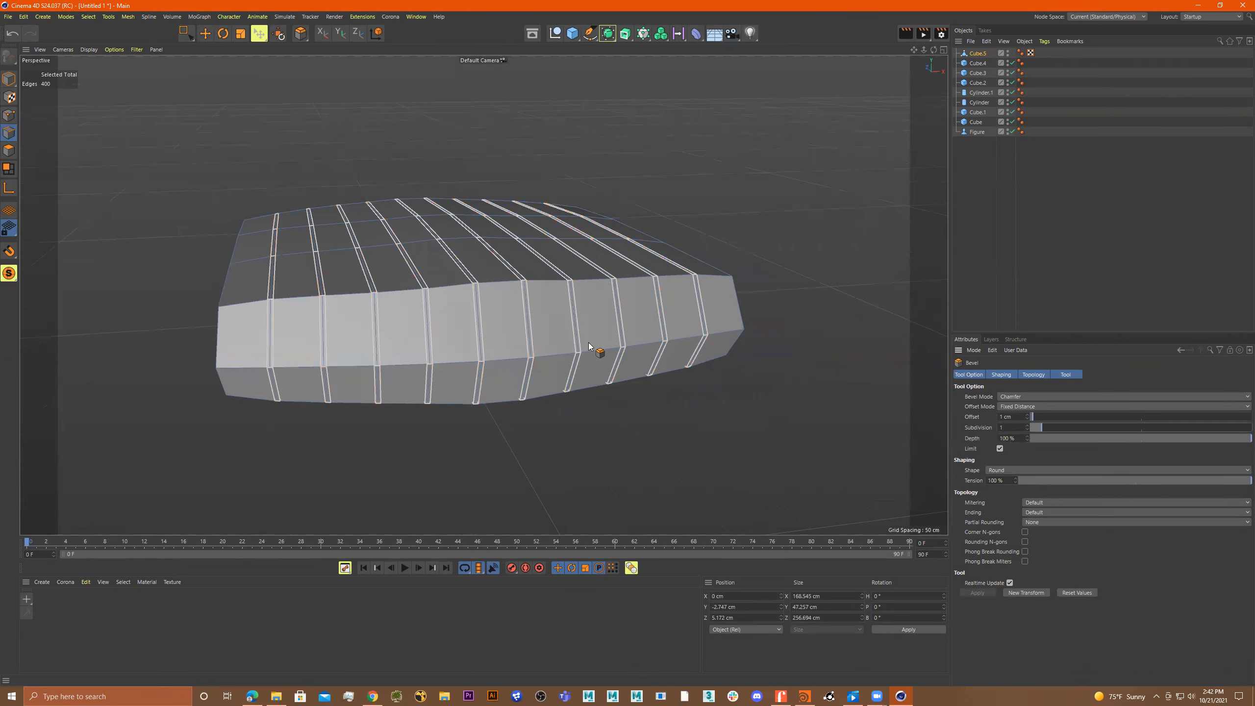
{"action": "left_click_drag", "start_coordinate": [336, 420], "coordinate": [420, 404], "text": "alt"}
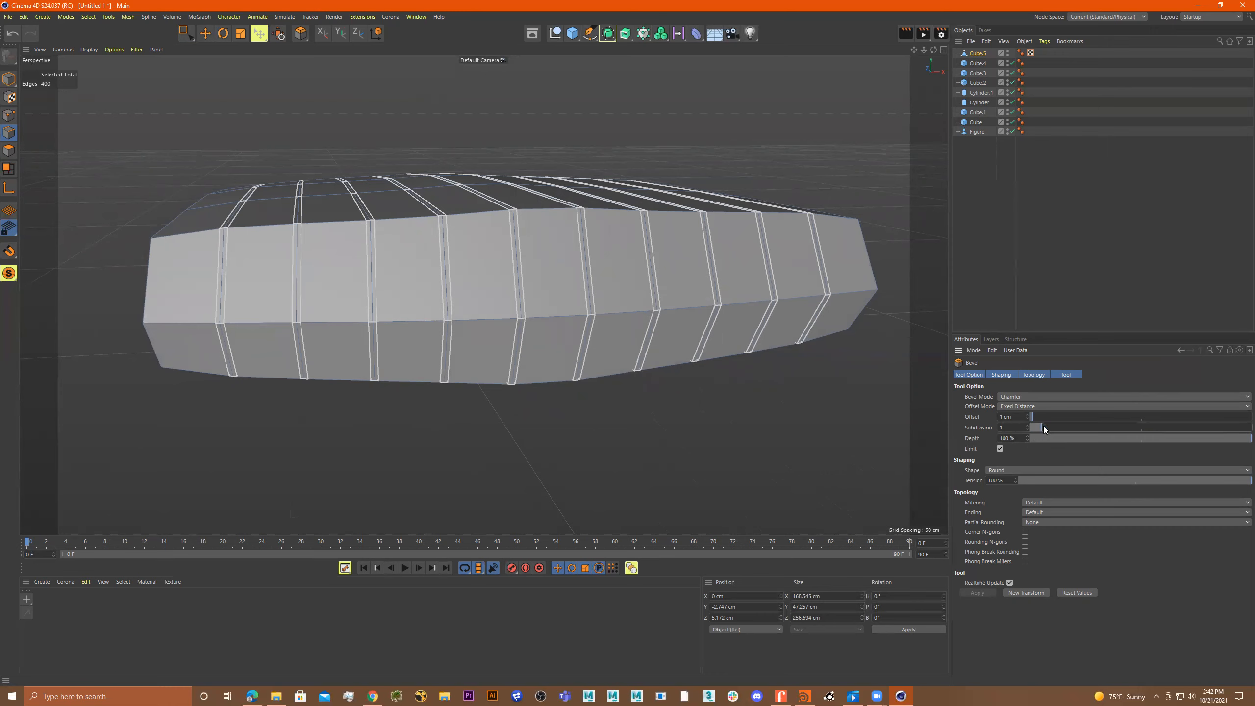
{"action": "left_click_drag", "start_coordinate": [1046, 428], "coordinate": [1048, 428]}
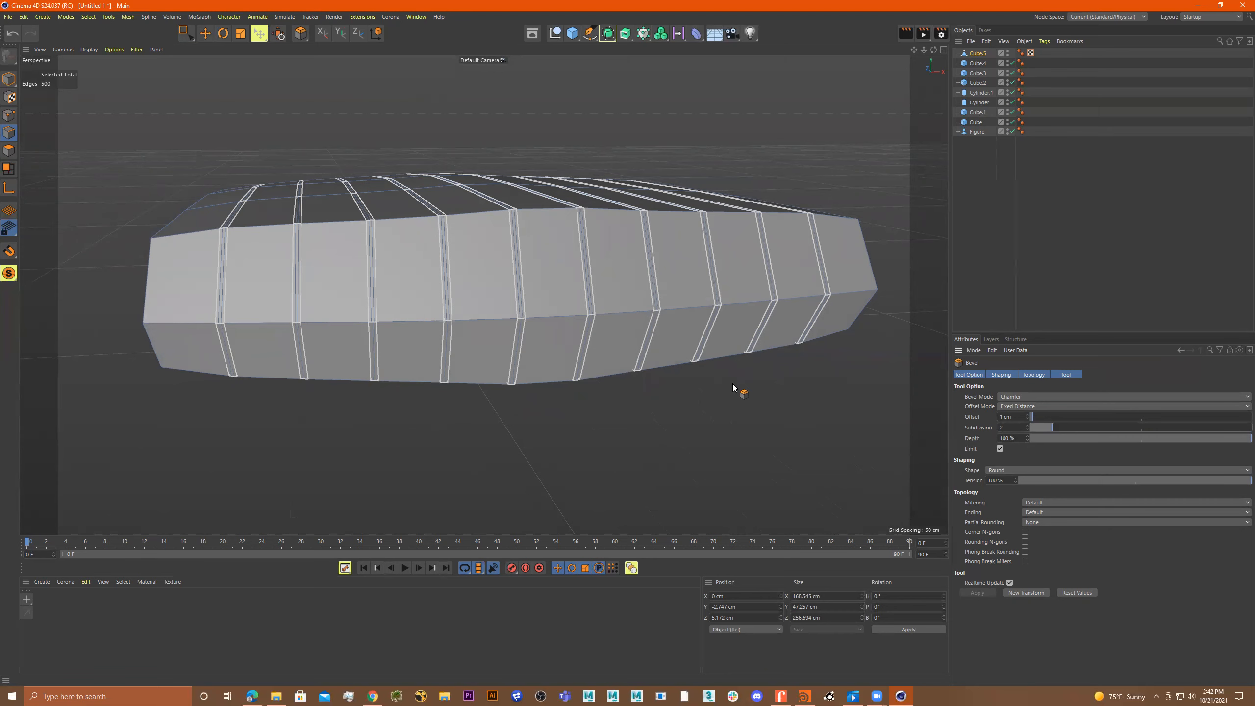
Check the beveled slab in model mode and undo the bevel.
{"action": "left_click", "coordinate": [9, 78]}
{"action": "scroll", "coordinate": [531, 311], "scroll_direction": "down", "scroll_amount": 4}
{"action": "scroll", "coordinate": [527, 311], "scroll_direction": "down", "scroll_amount": 5}
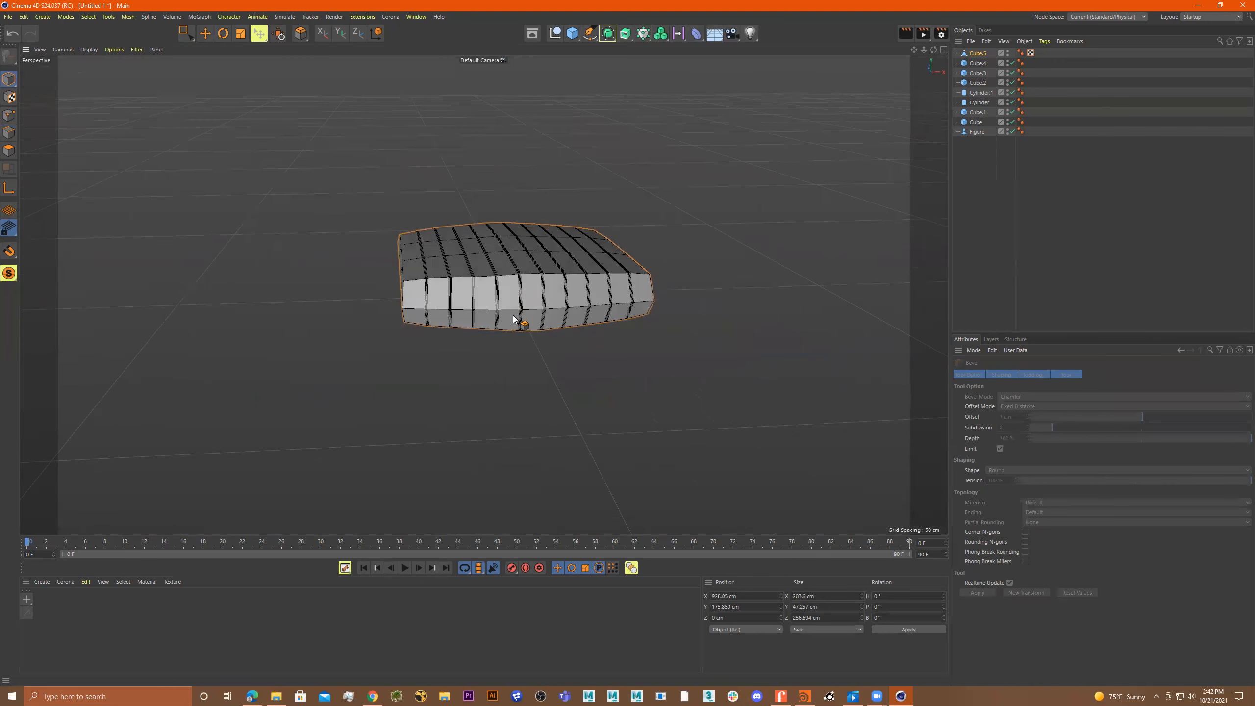
{"action": "key", "text": "ctrl+z"}
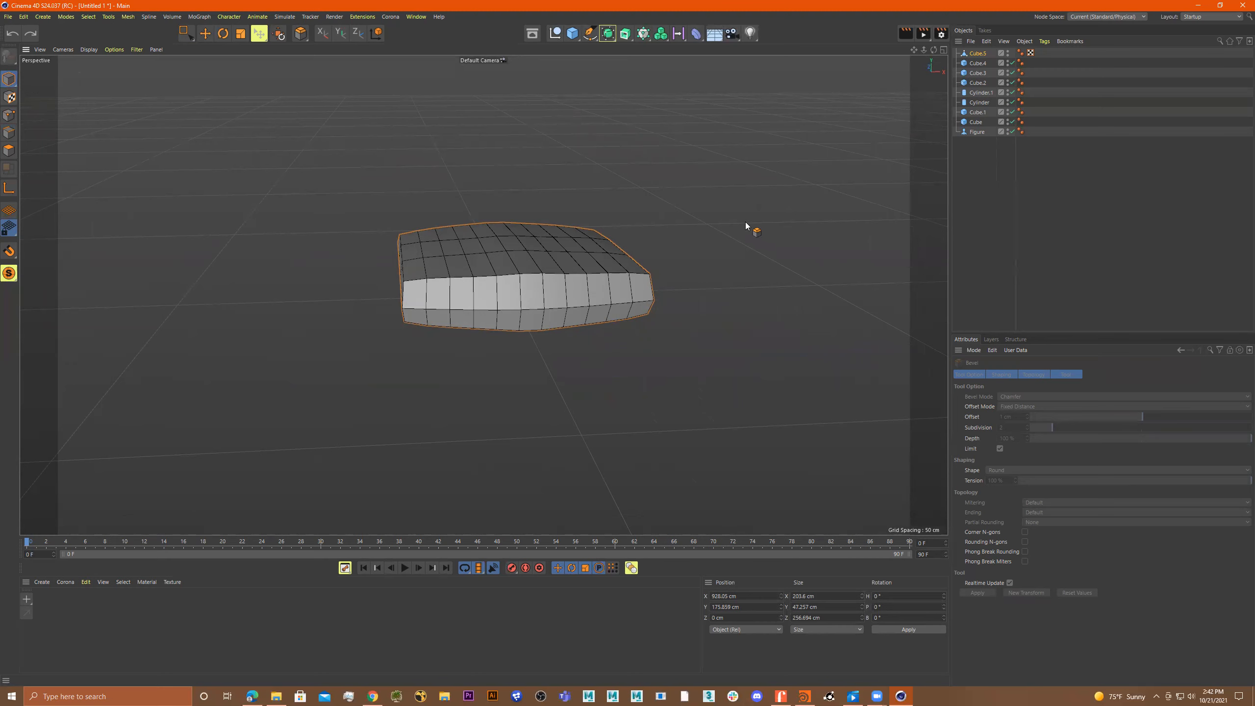
Duplicate the slab upward and move the copy aside to about X 1300 cm, Y 273 cm.
{"action": "key", "text": "space"}
{"action": "left_click_drag", "start_coordinate": [509, 173], "coordinate": [504, 74]}
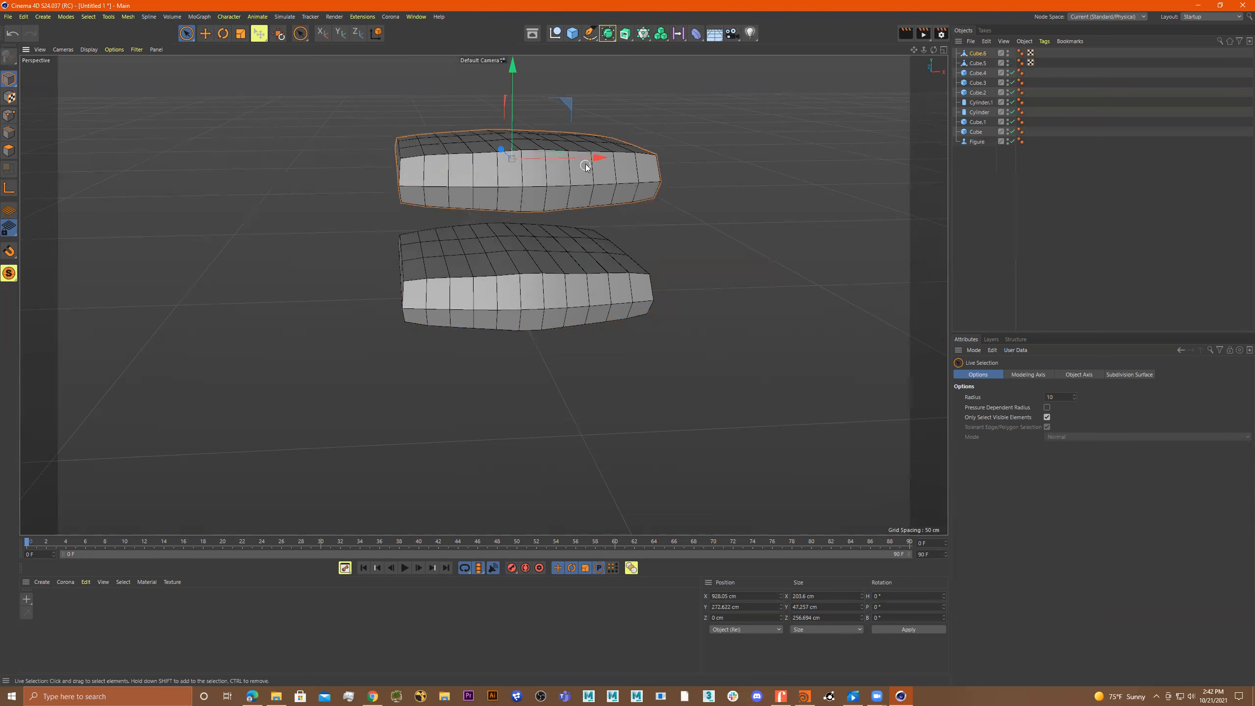
{"action": "left_click_drag", "start_coordinate": [586, 167], "coordinate": [716, 166]}
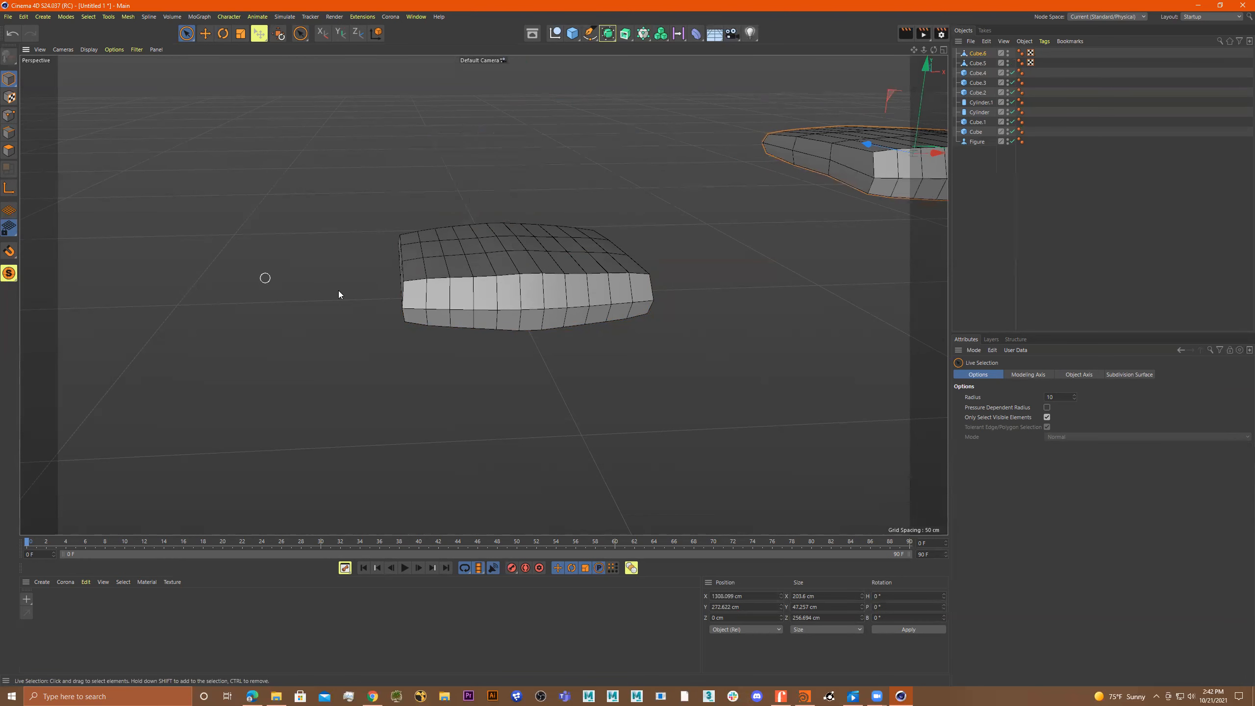
Select the original slab and return to edge mode with its ten edge loops selected.
{"action": "scroll", "coordinate": [514, 291], "scroll_direction": "up", "scroll_amount": 5}
{"action": "left_click", "coordinate": [459, 290]}
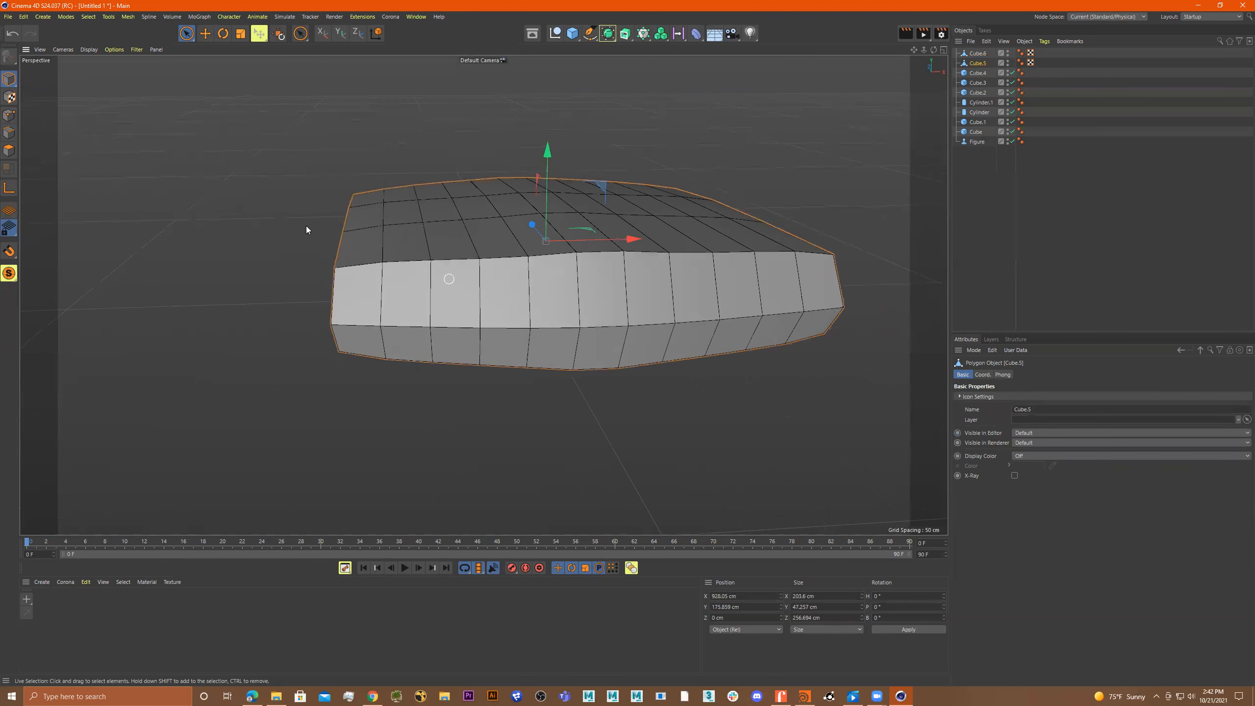
{"action": "key", "text": "u"}
{"action": "key", "text": "l"}
{"action": "left_click", "coordinate": [9, 131]}
{"action": "mouse_move", "coordinate": [588, 400]}
{"action": "left_mouse_down", "text": "alt"}
{"action": "mouse_move", "coordinate": [609, 390]}
{"action": "mouse_move", "coordinate": [604, 401]}
{"action": "left_mouse_up", "text": "alt"}
Bevel the original slab's edge loops with a 1.7 cm offset and 1 subdivision.
{"action": "right_click", "coordinate": [604, 400]}
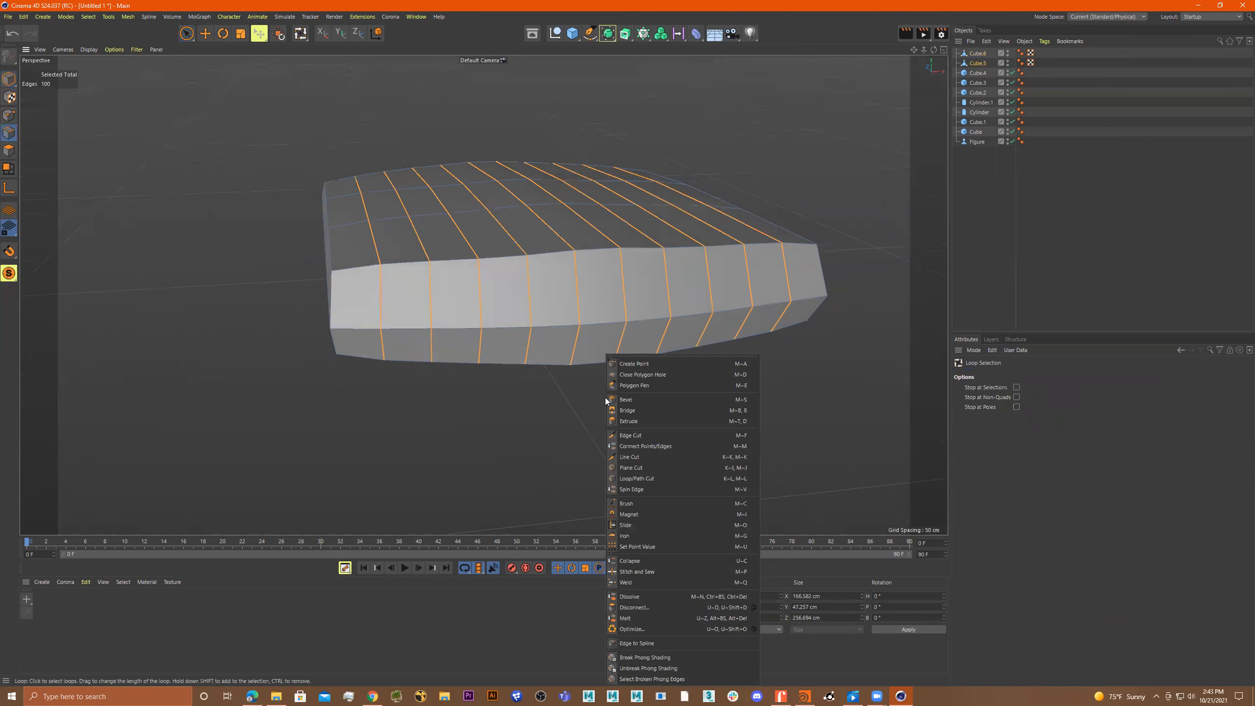
{"action": "left_click", "coordinate": [646, 401]}
{"action": "left_click_drag", "start_coordinate": [646, 401], "coordinate": [652, 402]}
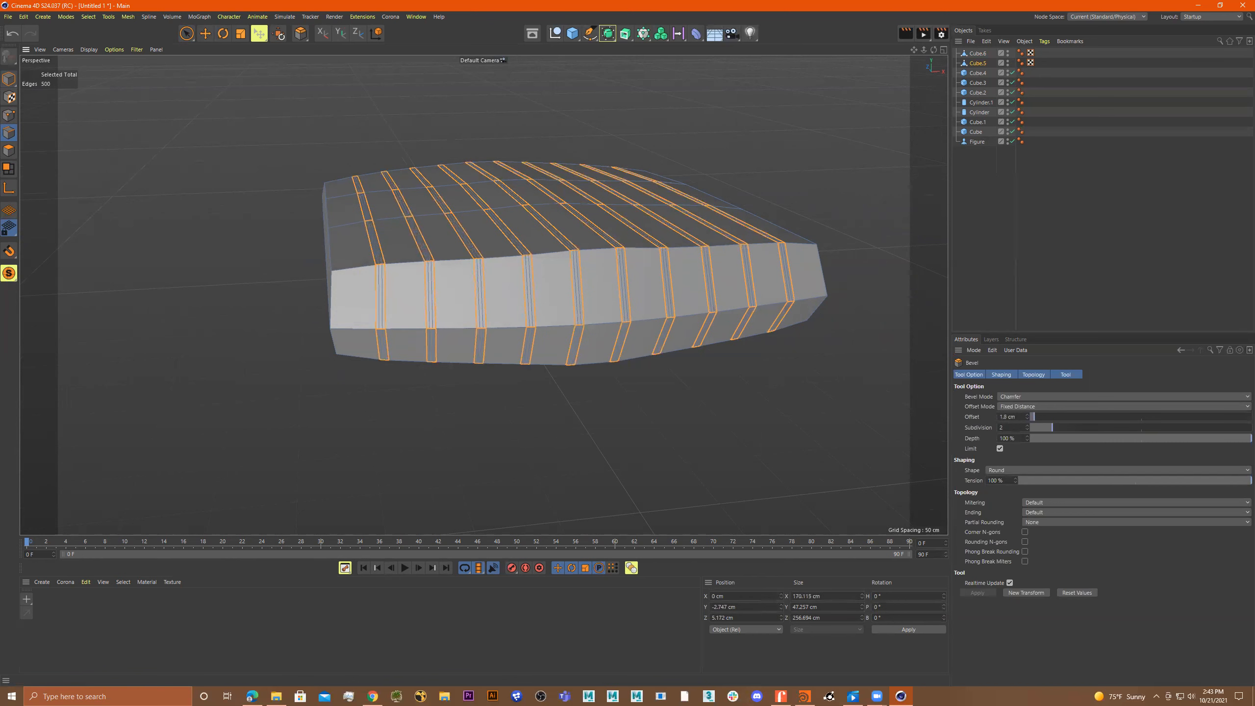
{"action": "left_click_drag", "start_coordinate": [1046, 427], "coordinate": [1039, 428]}
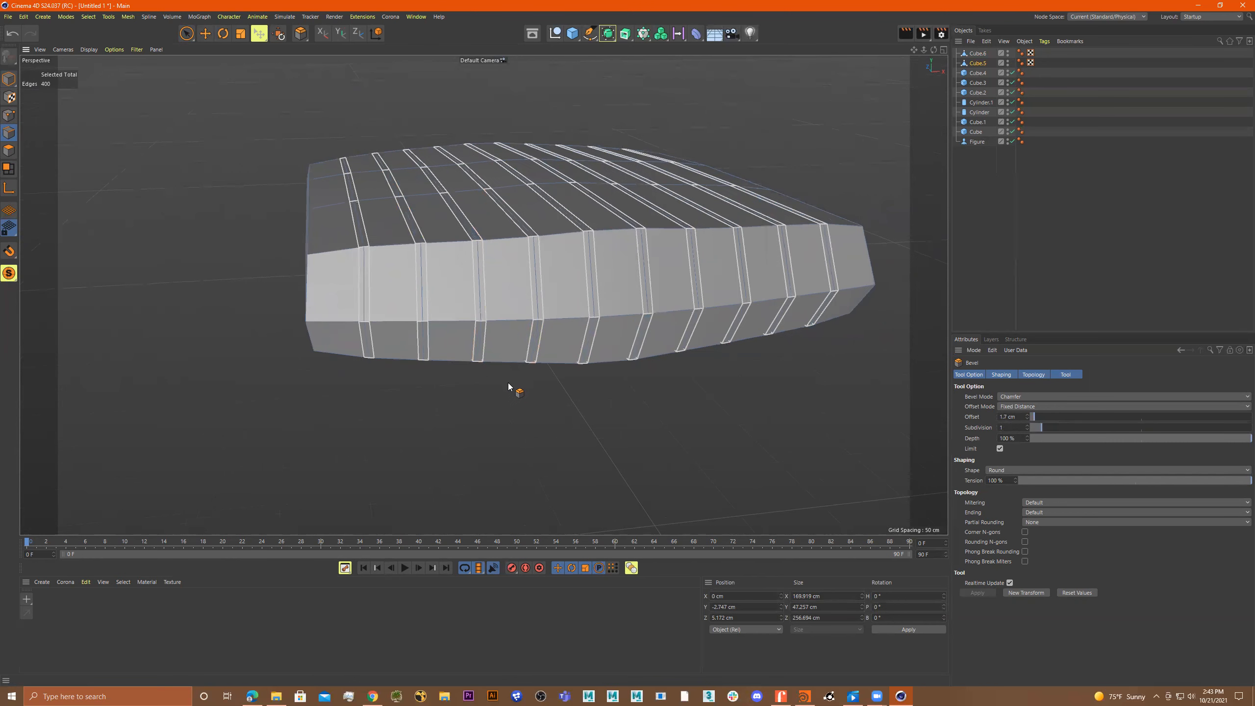
Leave the Bevel tool, clear the edge selection, and undo both the deselection and the bevel.
{"action": "key", "text": "space"}
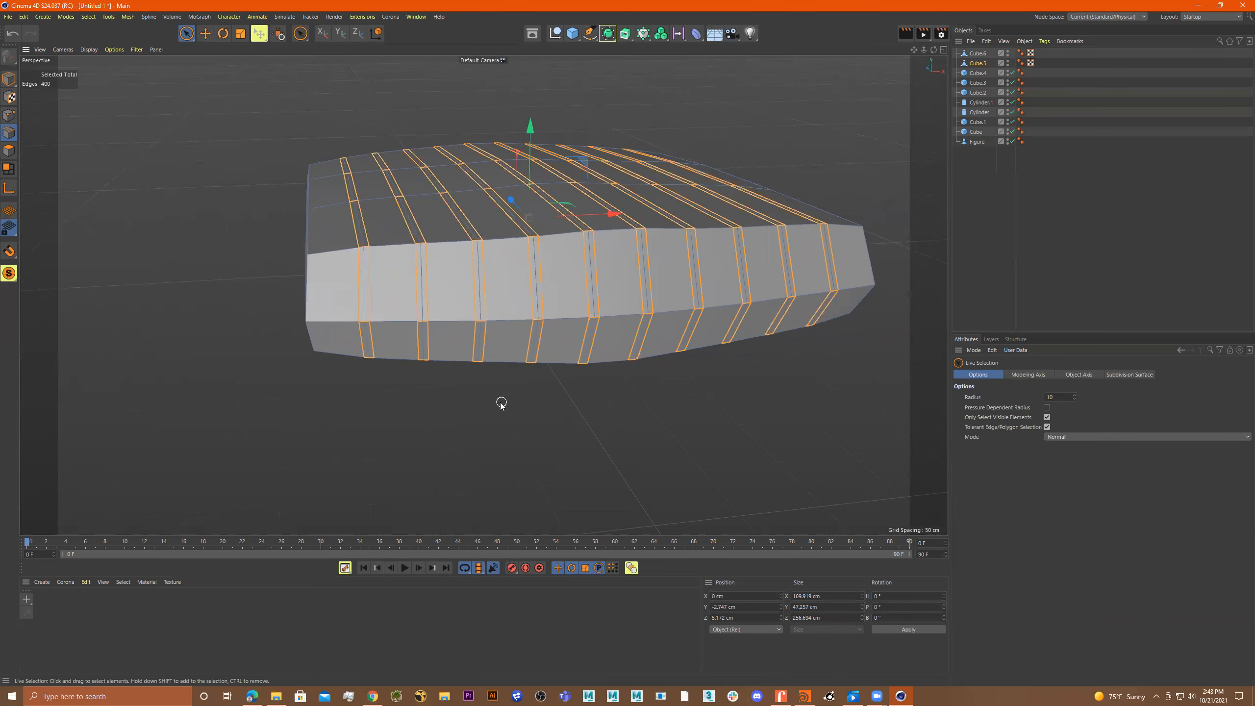
{"action": "left_click", "coordinate": [500, 403]}
{"action": "scroll", "coordinate": [386, 275], "scroll_direction": "up", "scroll_amount": 1}
{"action": "key", "text": "ctrl+z"}
{"action": "key", "text": "ctrl+z"}
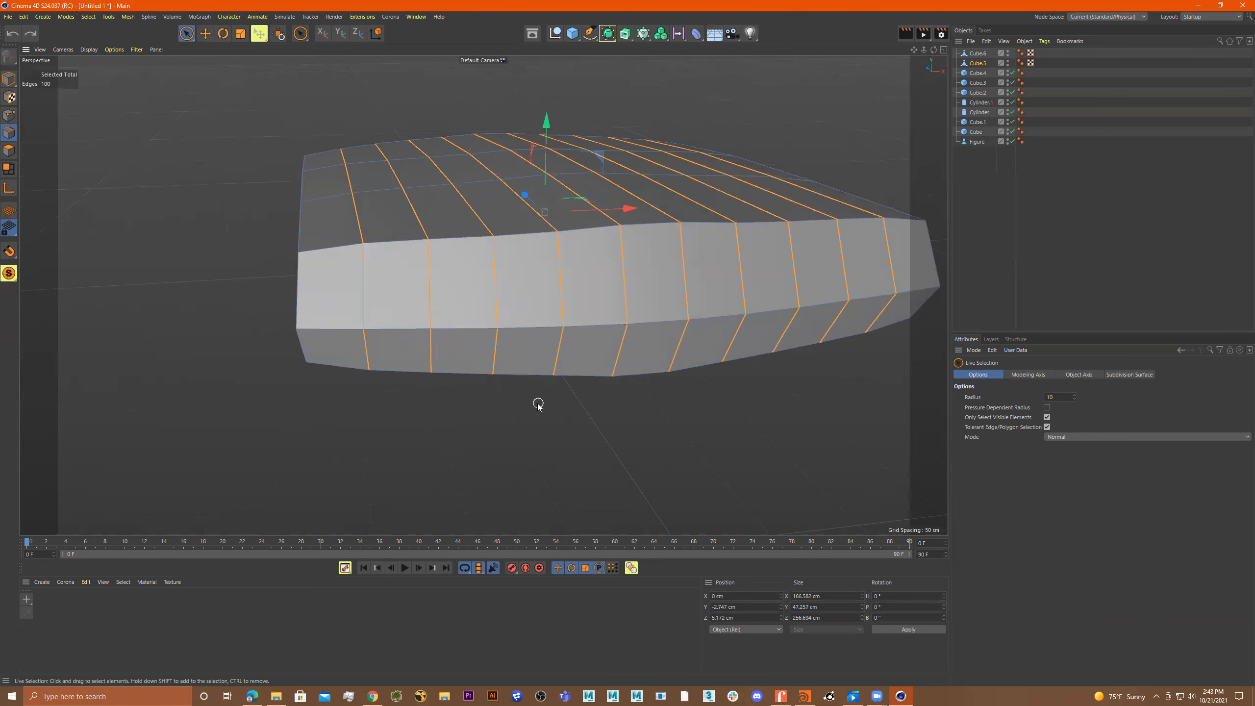
Bevel the original slab's ten selected edge loops into narrow seam strips.
{"action": "right_click", "coordinate": [661, 417]}
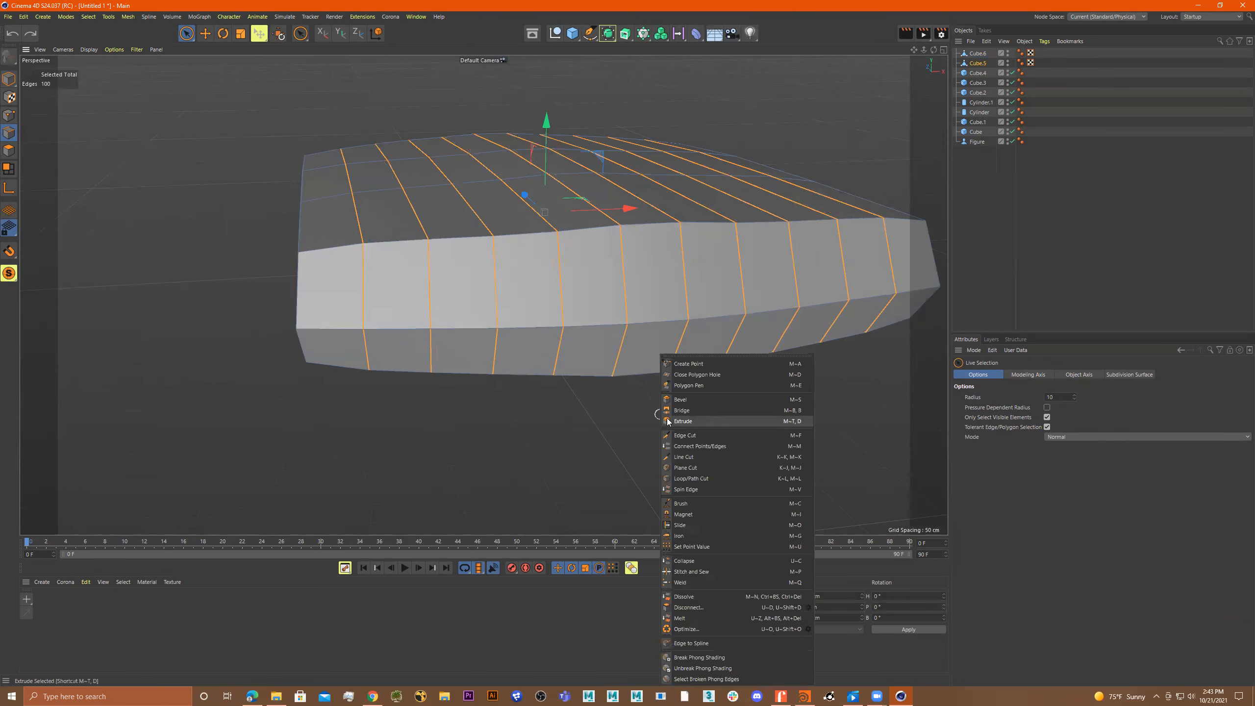
{"action": "left_click", "coordinate": [694, 398]}
{"action": "left_click_drag", "start_coordinate": [543, 403], "coordinate": [539, 399]}
Loop-select the center edge loops of the first five beveled seams, starting at the slab's near end.
{"action": "key", "text": "u"}
{"action": "key", "text": "l"}
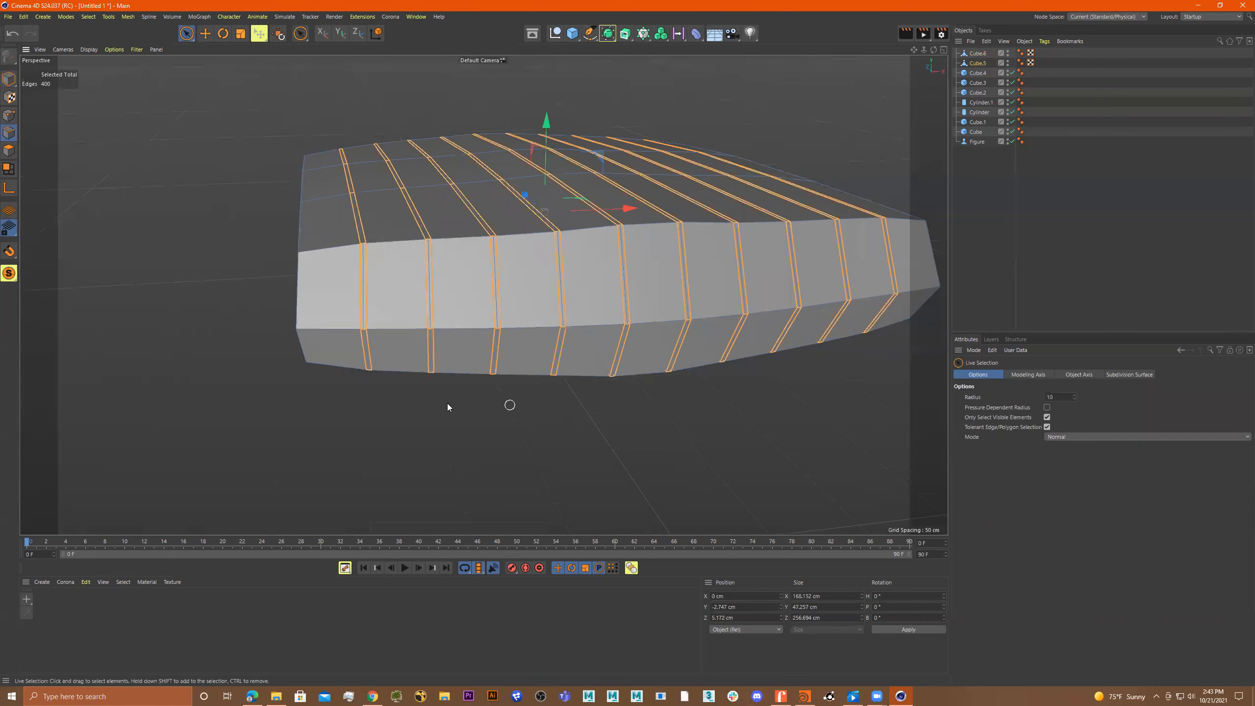
{"action": "scroll", "coordinate": [358, 267], "scroll_direction": "up", "scroll_amount": 4}
{"action": "left_click", "coordinate": [364, 259]}
{"action": "left_click", "coordinate": [459, 264], "text": "shift"}
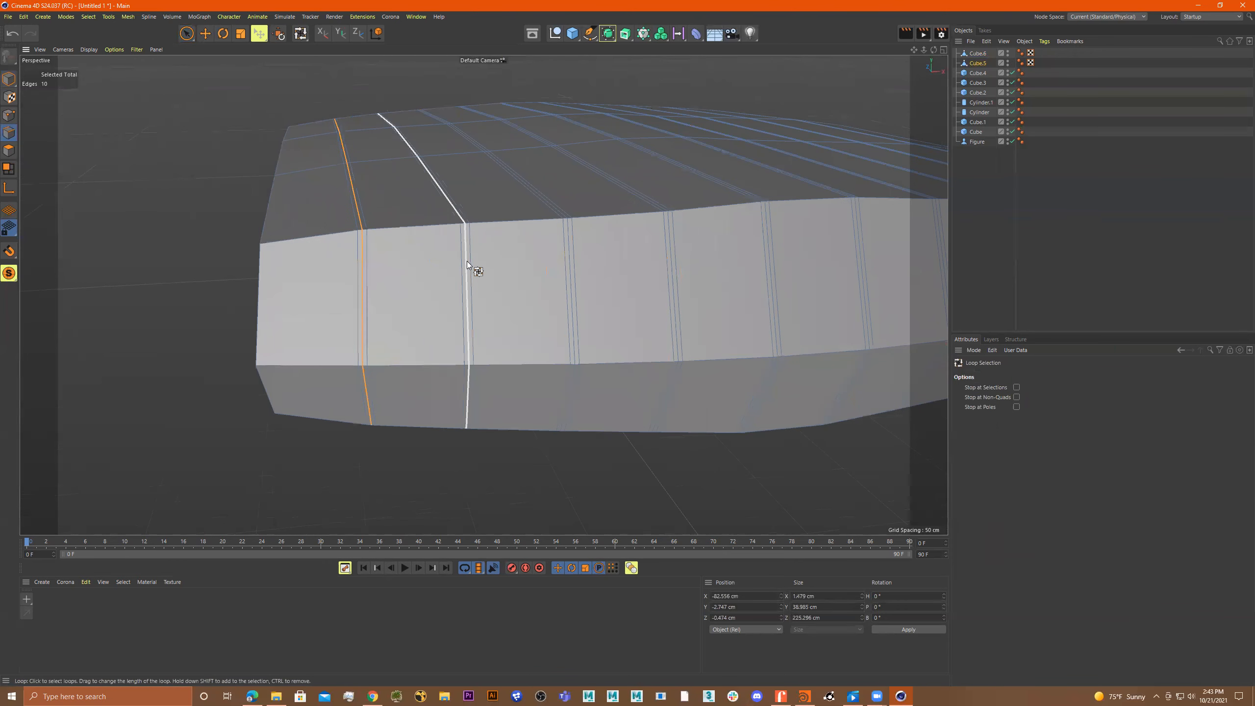
{"action": "left_click", "coordinate": [570, 266], "text": "shift"}
{"action": "middle_click_drag", "start_coordinate": [599, 280], "coordinate": [534, 253], "text": "alt"}
{"action": "left_click", "coordinate": [534, 253], "text": "shift"}
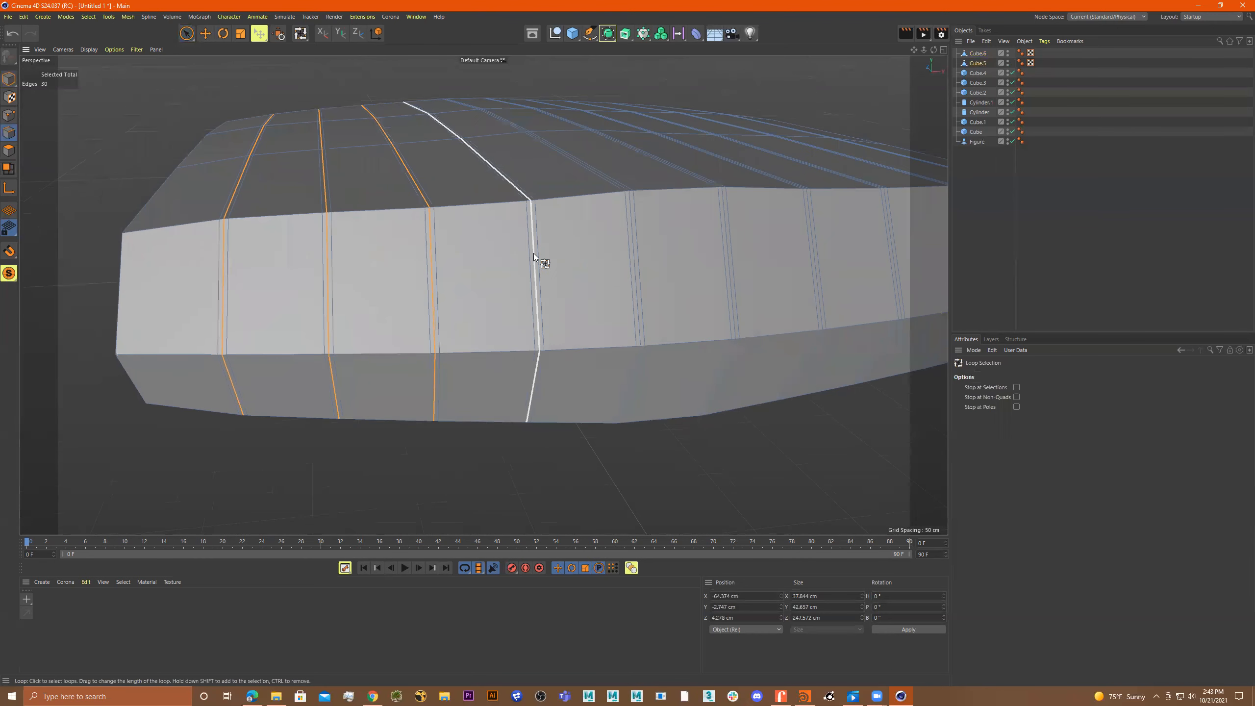
{"action": "left_click", "coordinate": [636, 250], "text": "shift"}
Add the center edge loops of the remaining five beveled seams to the selection.
{"action": "middle_click_drag", "start_coordinate": [701, 266], "coordinate": [548, 254], "text": "alt"}
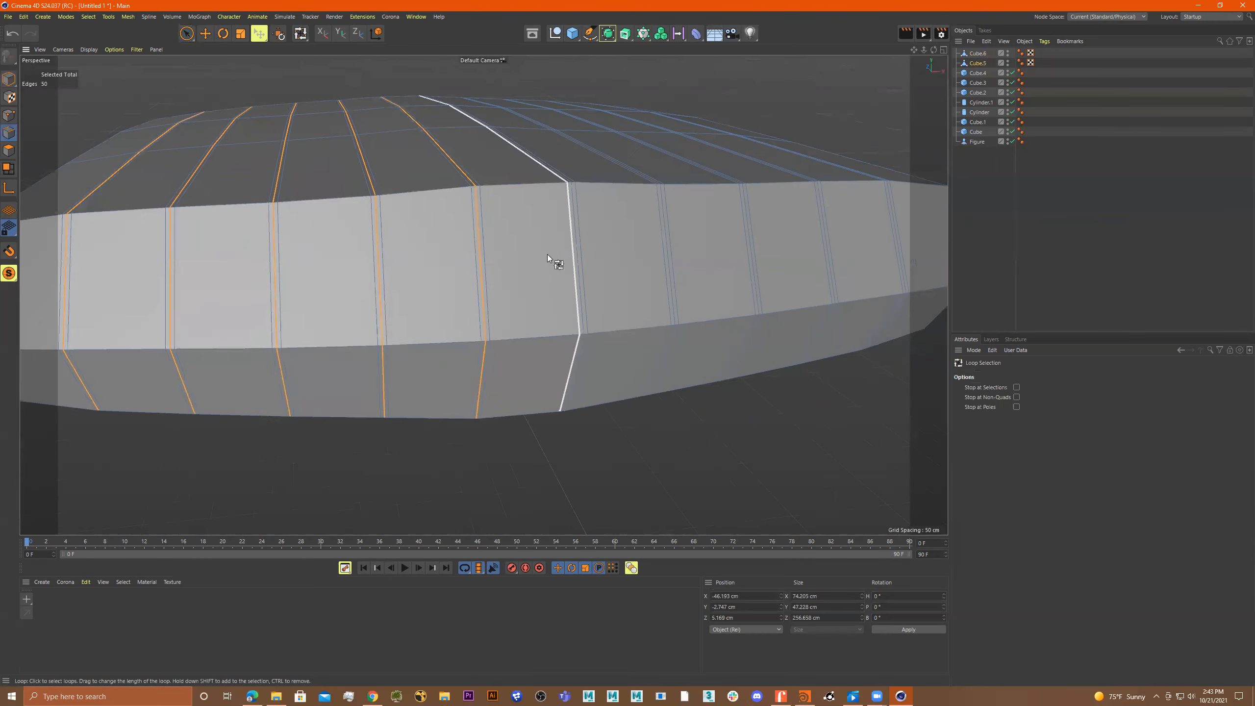
{"action": "scroll", "coordinate": [592, 256], "scroll_direction": "up", "scroll_amount": 3}
{"action": "left_click", "coordinate": [584, 249], "text": "shift"}
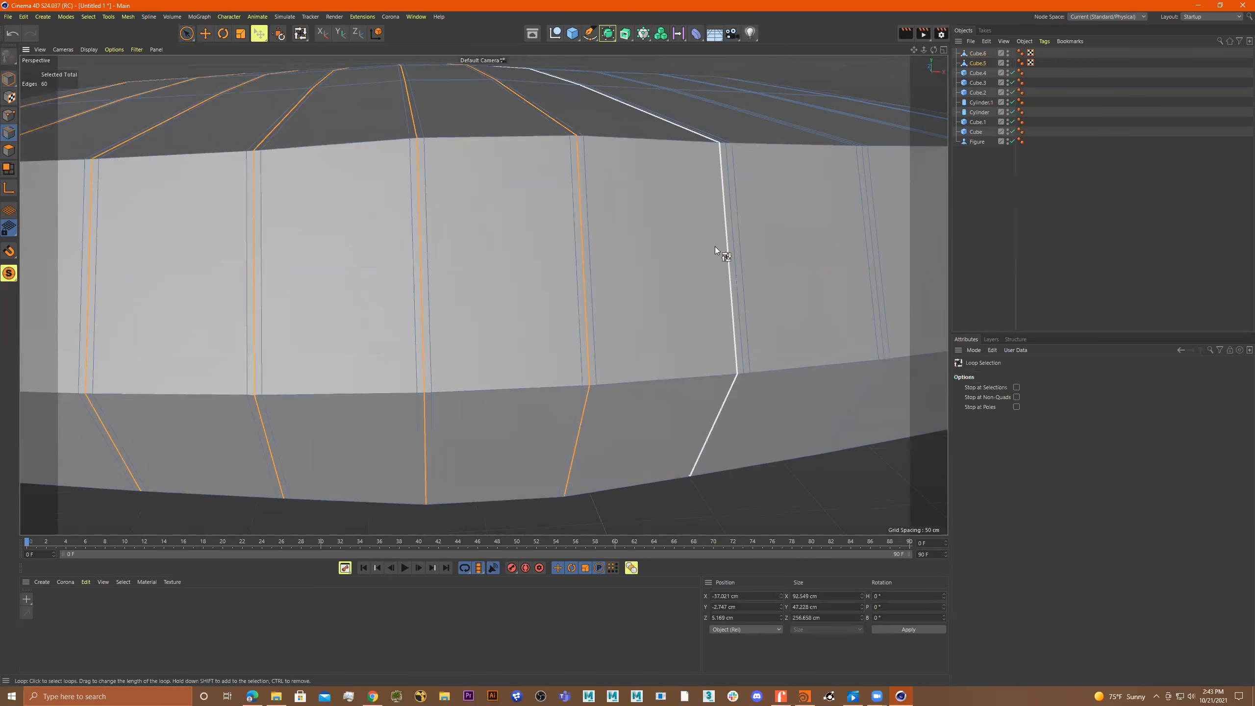
{"action": "left_click", "coordinate": [733, 247], "text": "shift"}
{"action": "middle_click_drag", "start_coordinate": [821, 261], "coordinate": [580, 251], "text": "alt"}
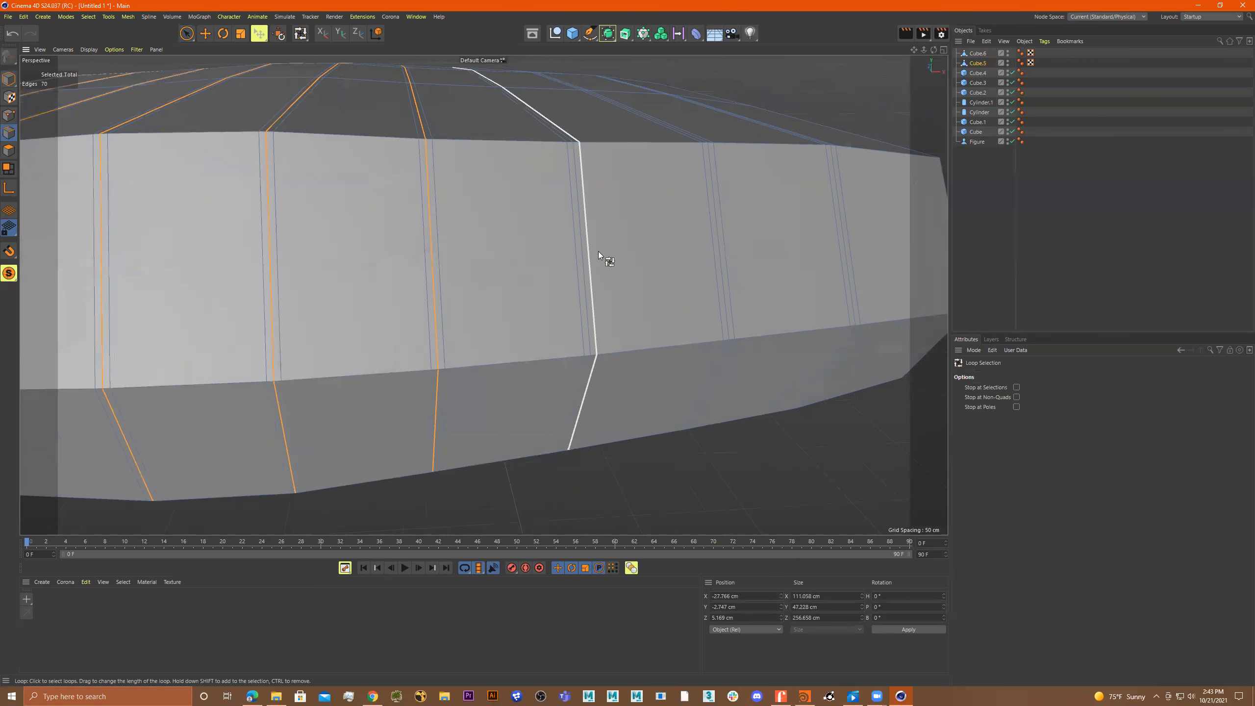
{"action": "left_click", "coordinate": [585, 253], "text": "shift"}
{"action": "left_click", "coordinate": [716, 252], "text": "shift"}
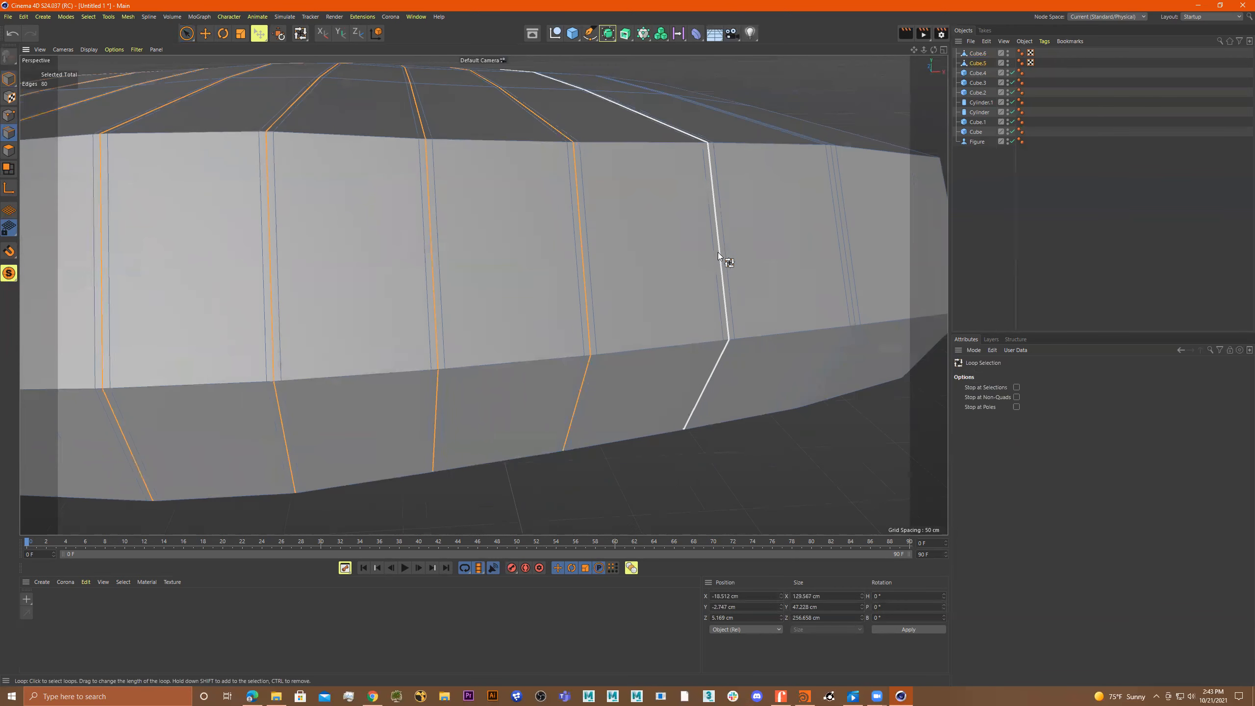
{"action": "left_click", "coordinate": [844, 247], "text": "shift"}
{"action": "scroll", "coordinate": [692, 318], "scroll_direction": "down", "scroll_amount": 5}
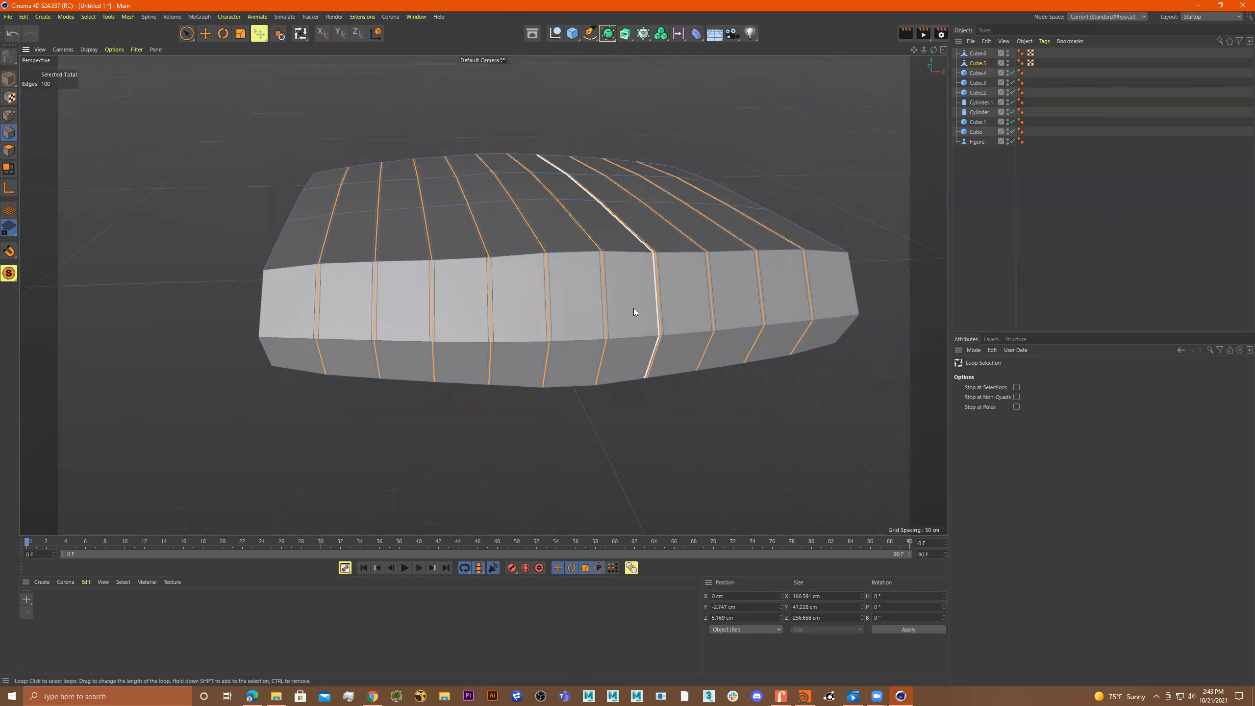
Scale the ten seam center loops vertically to about 46.02 cm so they sink into the slab.
{"action": "key", "text": "t"}
{"action": "scroll", "coordinate": [460, 265], "scroll_direction": "up", "scroll_amount": 3}
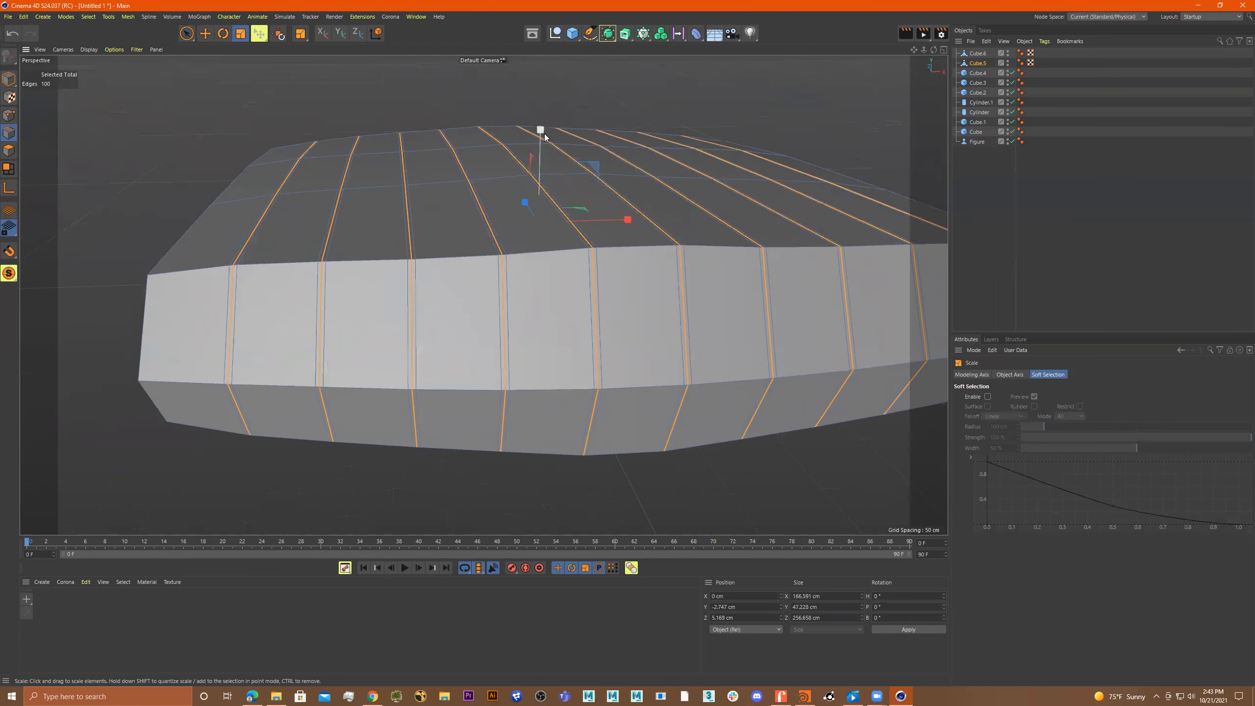
{"action": "left_click_drag", "start_coordinate": [542, 130], "coordinate": [541, 132]}
{"action": "left_click_drag", "start_coordinate": [497, 179], "coordinate": [558, 169], "text": "alt"}
{"action": "left_click_drag", "start_coordinate": [599, 246], "coordinate": [554, 257], "text": "alt"}
{"action": "right_click_drag", "start_coordinate": [614, 283], "coordinate": [673, 264], "text": "alt"}
{"action": "left_click_drag", "start_coordinate": [674, 262], "coordinate": [633, 252], "text": "alt"}
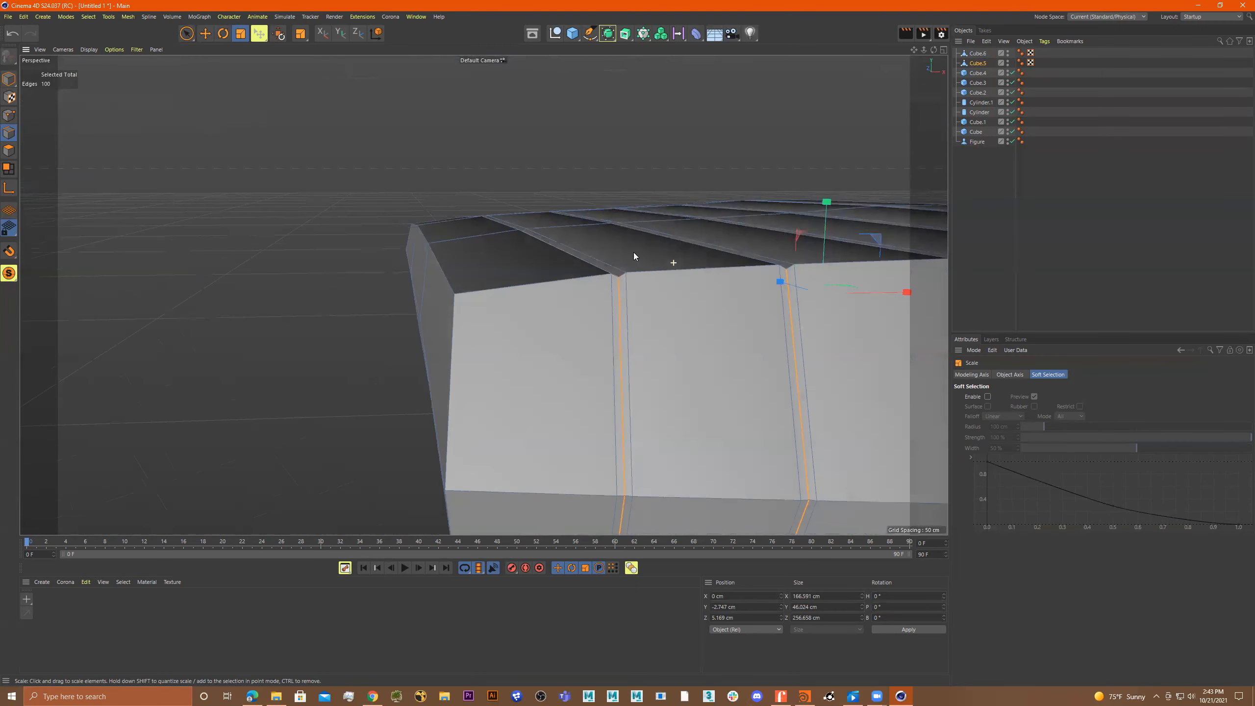
Scale the seam center loops along Z to about 254.05 cm and clear the edge selection.
{"action": "middle_click", "coordinate": [634, 252]}
{"action": "middle_click", "coordinate": [733, 448]}
{"action": "scroll", "coordinate": [589, 354], "scroll_direction": "up", "scroll_amount": 5}
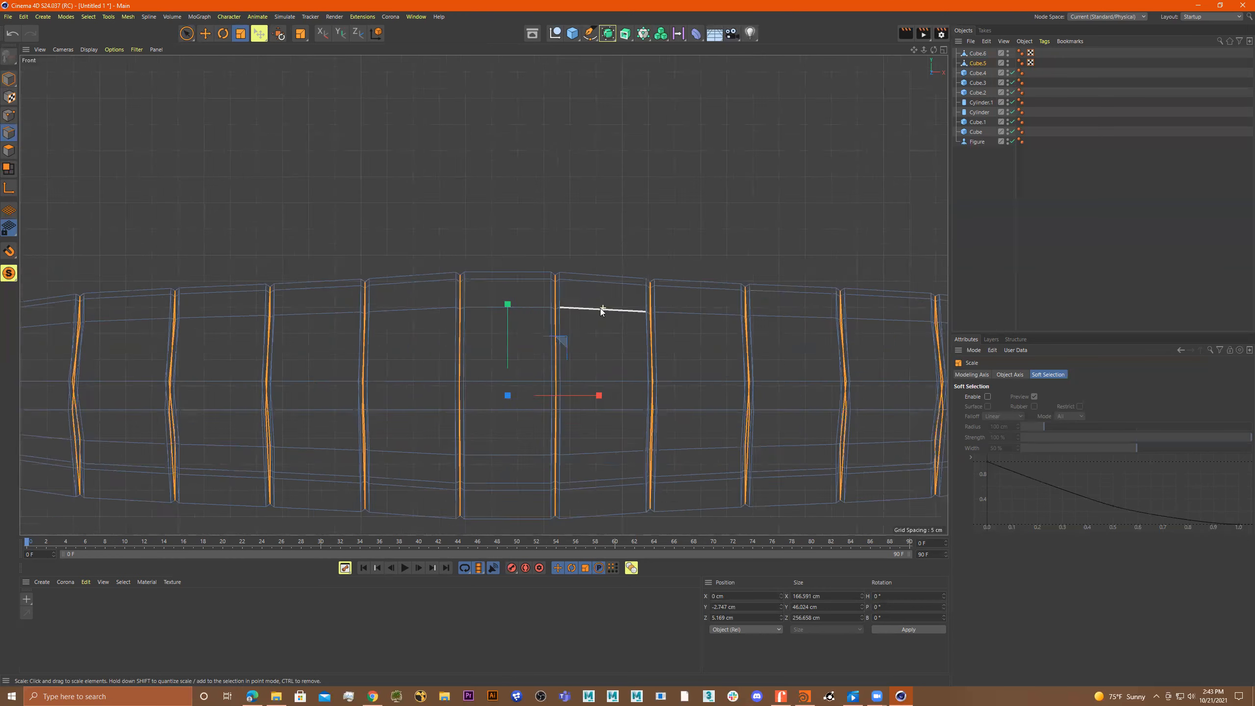
{"action": "scroll", "coordinate": [587, 330], "scroll_direction": "down", "scroll_amount": 4}
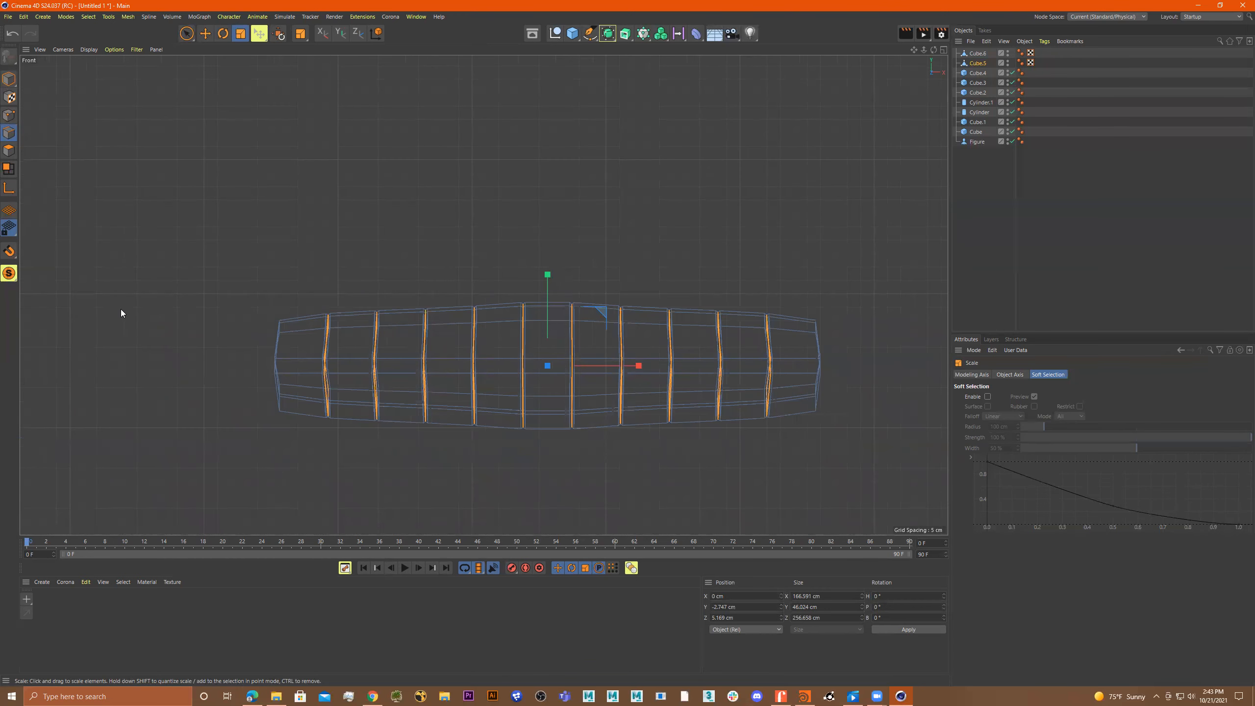
{"action": "middle_click", "coordinate": [375, 270]}
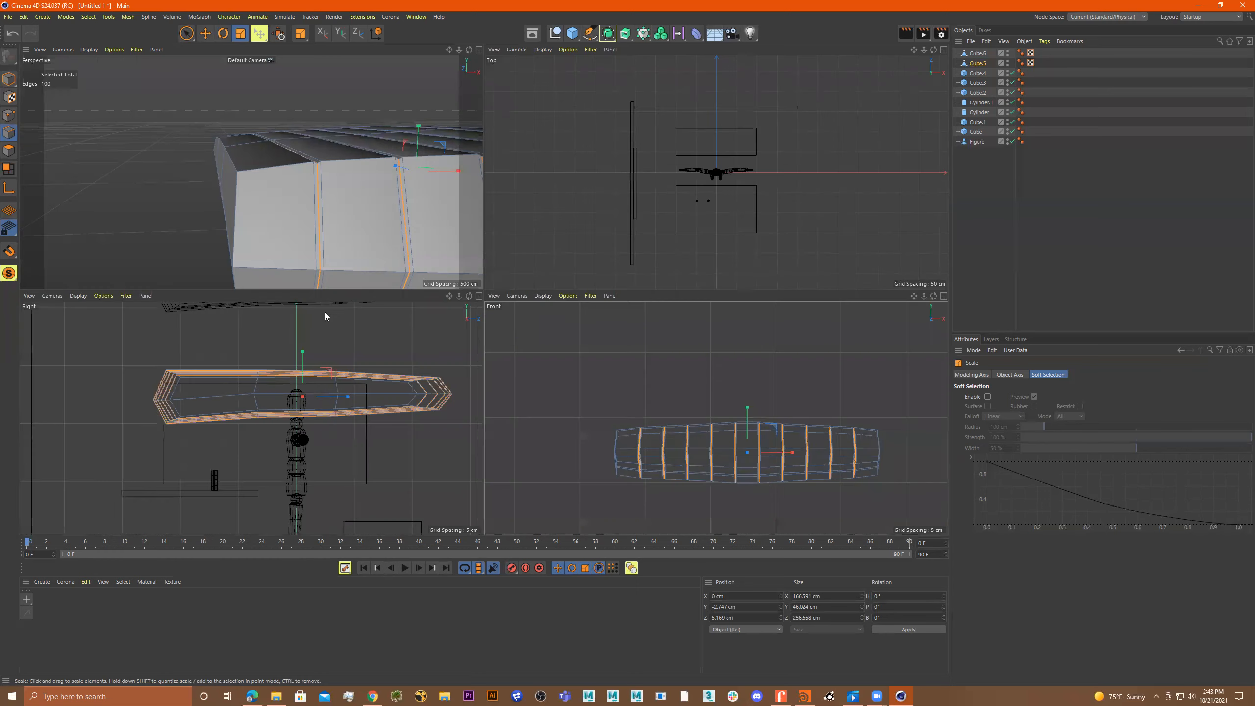
{"action": "middle_click", "coordinate": [364, 179]}
{"action": "left_click_drag", "start_coordinate": [480, 289], "coordinate": [515, 307], "text": "alt"}
{"action": "left_click_drag", "start_coordinate": [301, 283], "coordinate": [301, 281]}
{"action": "left_click_drag", "start_coordinate": [431, 291], "coordinate": [462, 219], "text": "alt"}
{"action": "left_click_drag", "start_coordinate": [498, 180], "coordinate": [409, 177]}
{"action": "key", "text": "space"}
{"action": "left_click_drag", "start_coordinate": [510, 219], "coordinate": [509, 225], "text": "alt"}
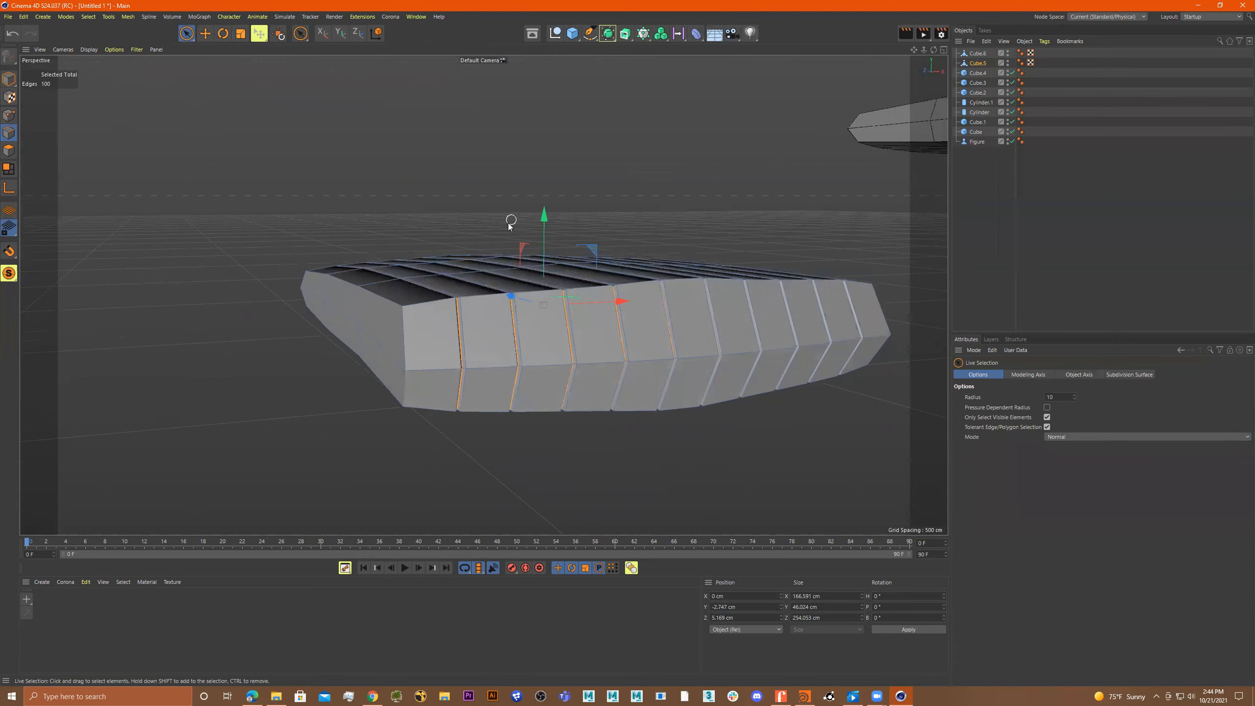
{"action": "left_click", "coordinate": [501, 216]}
{"action": "left_click_drag", "start_coordinate": [673, 240], "coordinate": [667, 232], "text": "alt"}
Move the original slab to the start of the object hierarchy and rename it seatCushon.
{"action": "left_click_drag", "start_coordinate": [978, 65], "coordinate": [985, 50]}
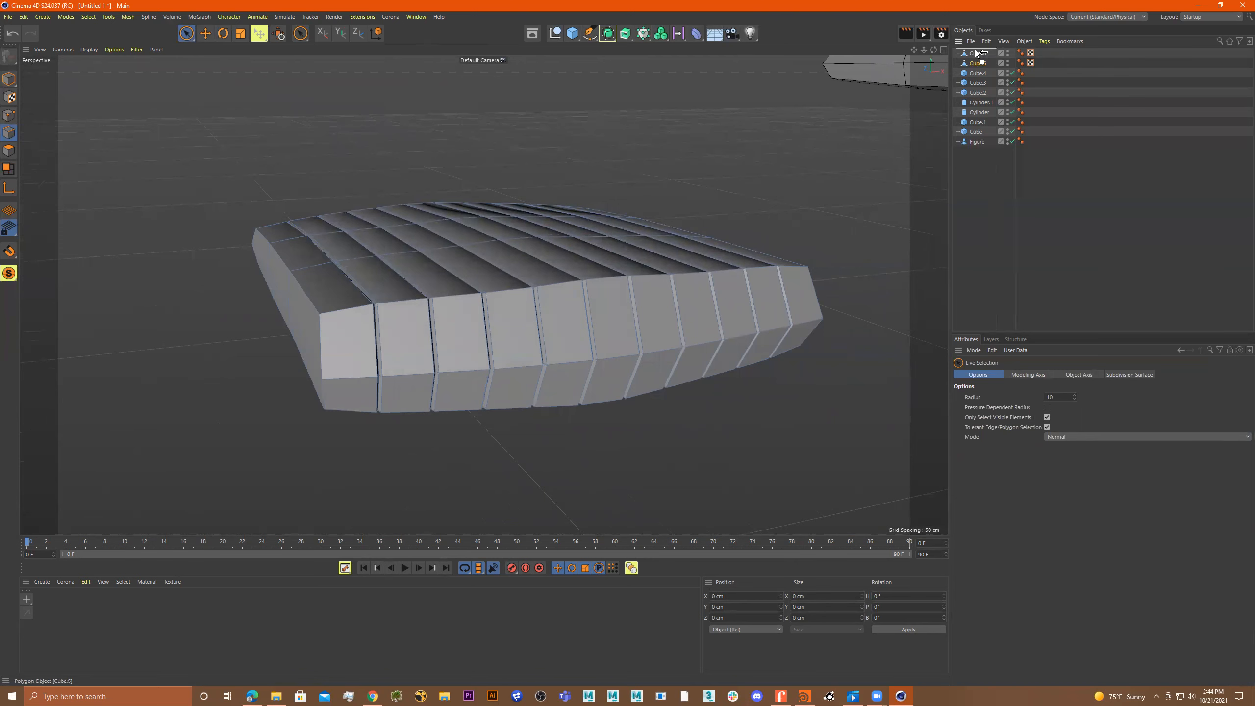
{"action": "double_click", "coordinate": [978, 54]}
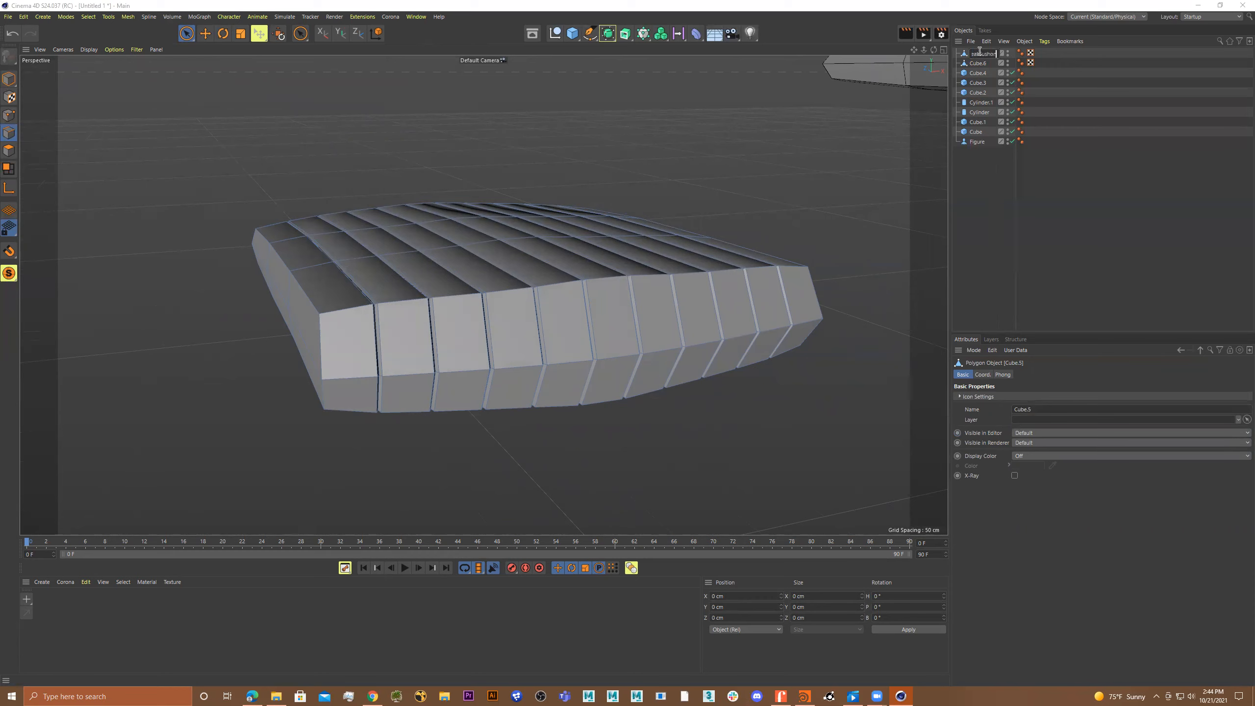
{"action": "type", "text": "seatCushon"}
{"action": "key", "text": "Return"}
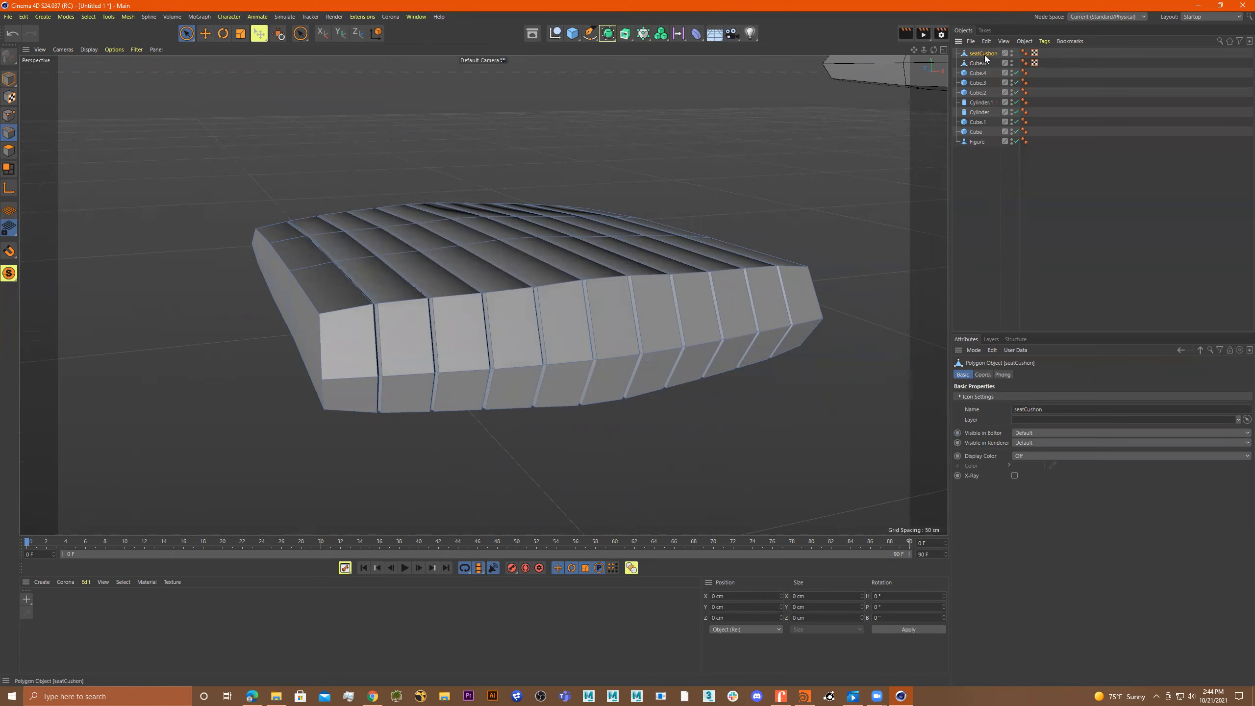
Add a Subdivision Surface and nest seatCushon inside it to smooth the cushion.
{"action": "left_click", "coordinate": [624, 33]}
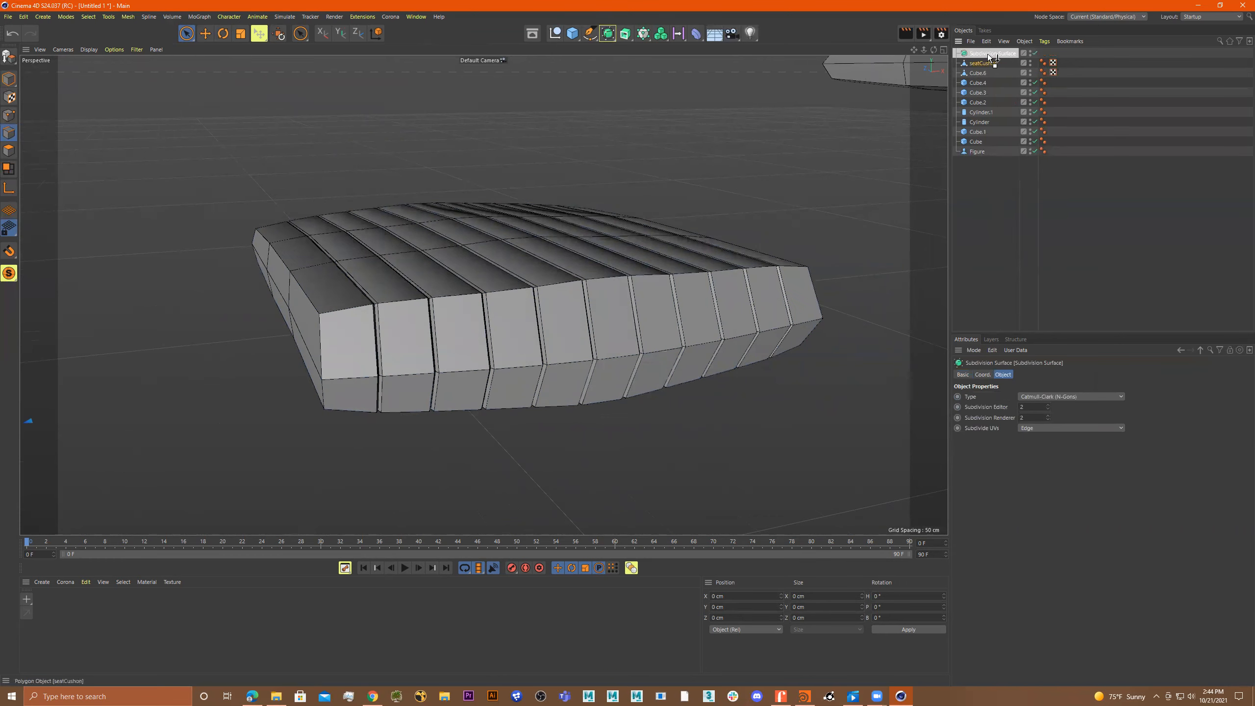
{"action": "left_click_drag", "start_coordinate": [987, 53], "coordinate": [988, 54]}
{"action": "left_click_drag", "start_coordinate": [716, 138], "coordinate": [677, 149], "text": "alt"}
{"action": "left_click_drag", "start_coordinate": [539, 189], "coordinate": [564, 199], "text": "alt"}
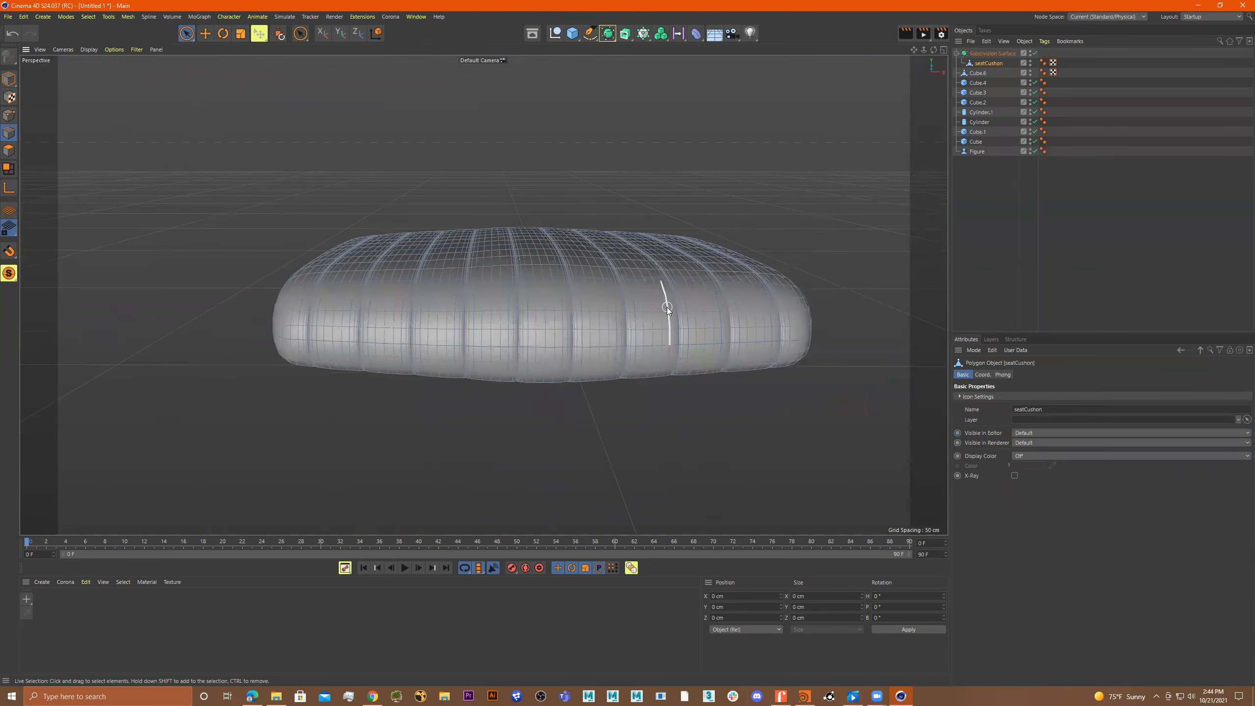
Switch to model mode, deselect the cushion, and collapse the Subdivision Surface hierarchy.
{"action": "left_click", "coordinate": [9, 78]}
{"action": "left_click", "coordinate": [354, 171]}
{"action": "left_click_drag", "start_coordinate": [354, 171], "coordinate": [535, 235], "text": "alt"}
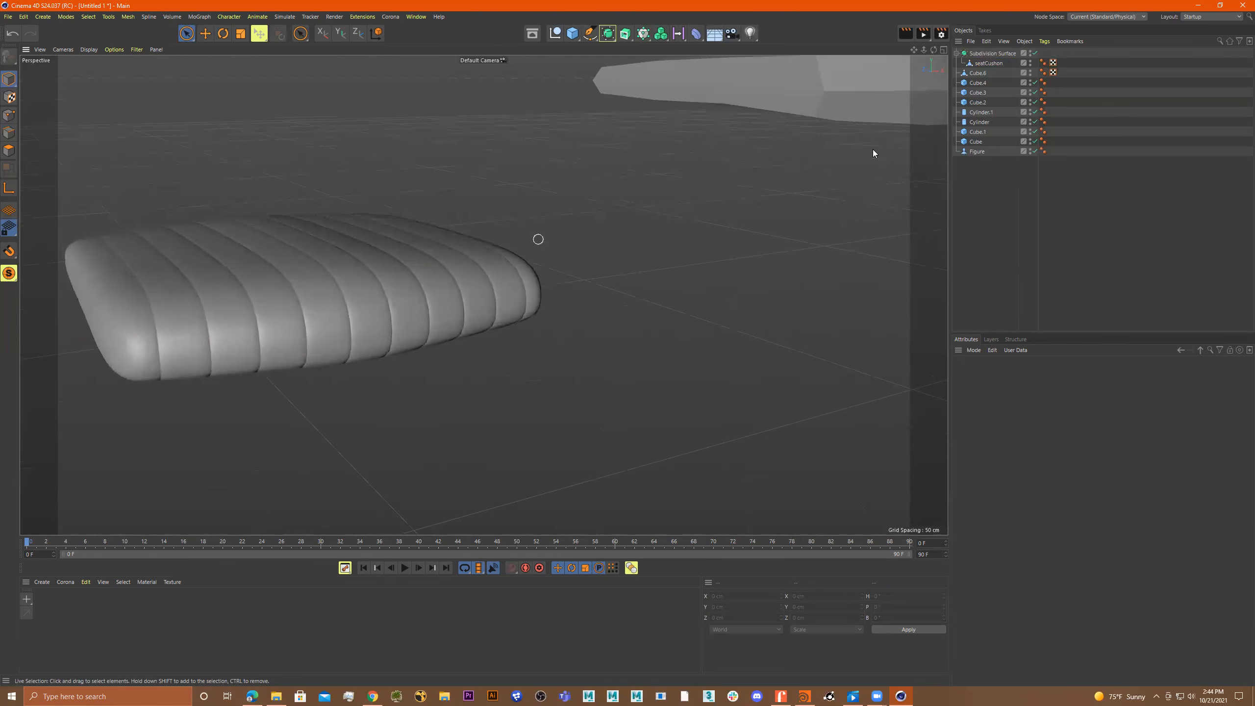
{"action": "left_click", "coordinate": [957, 53]}
{"action": "scroll", "coordinate": [543, 195], "scroll_direction": "down", "scroll_amount": 5}
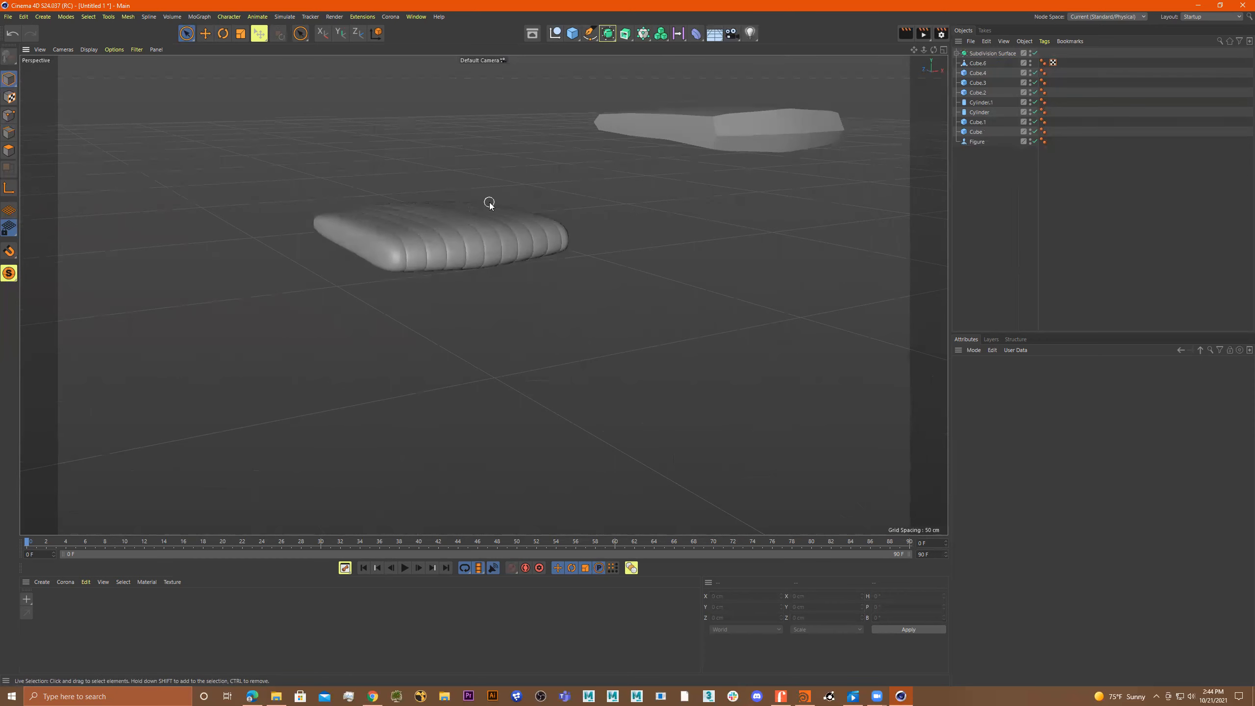
{"action": "left_click_drag", "start_coordinate": [574, 204], "coordinate": [575, 278], "text": "alt"}
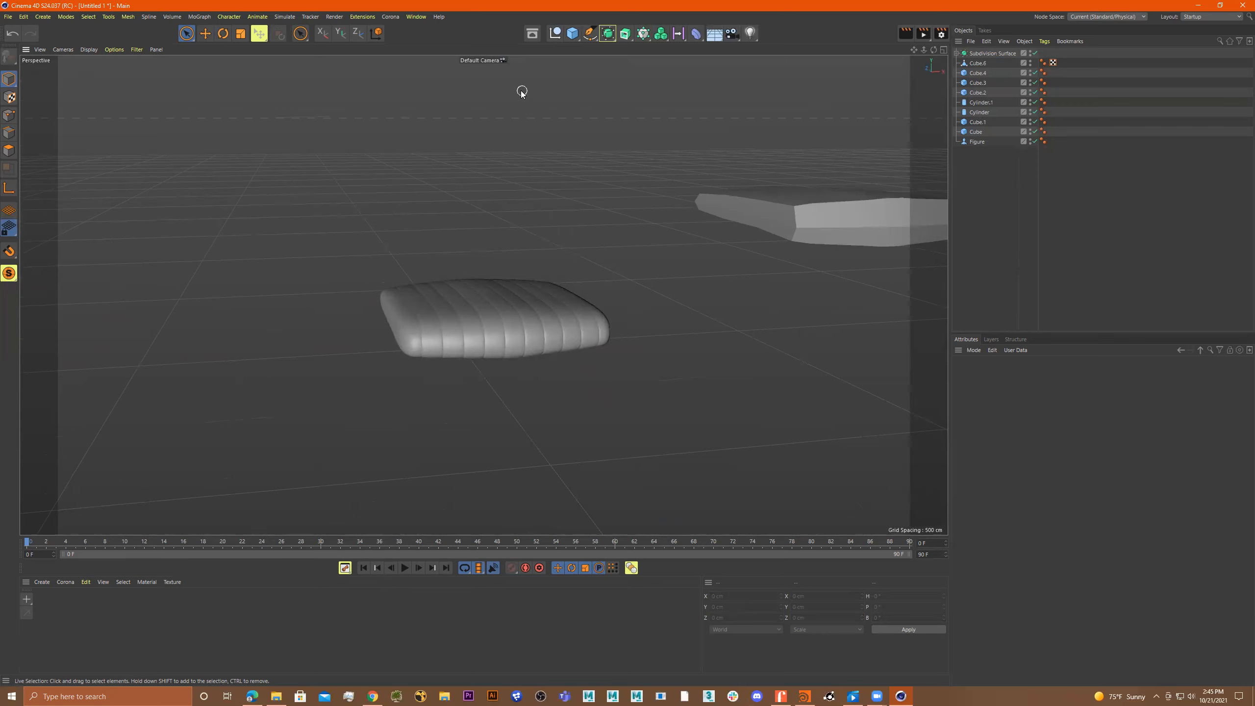
{"action": "scroll", "coordinate": [601, 124], "scroll_direction": "down", "scroll_amount": 2}
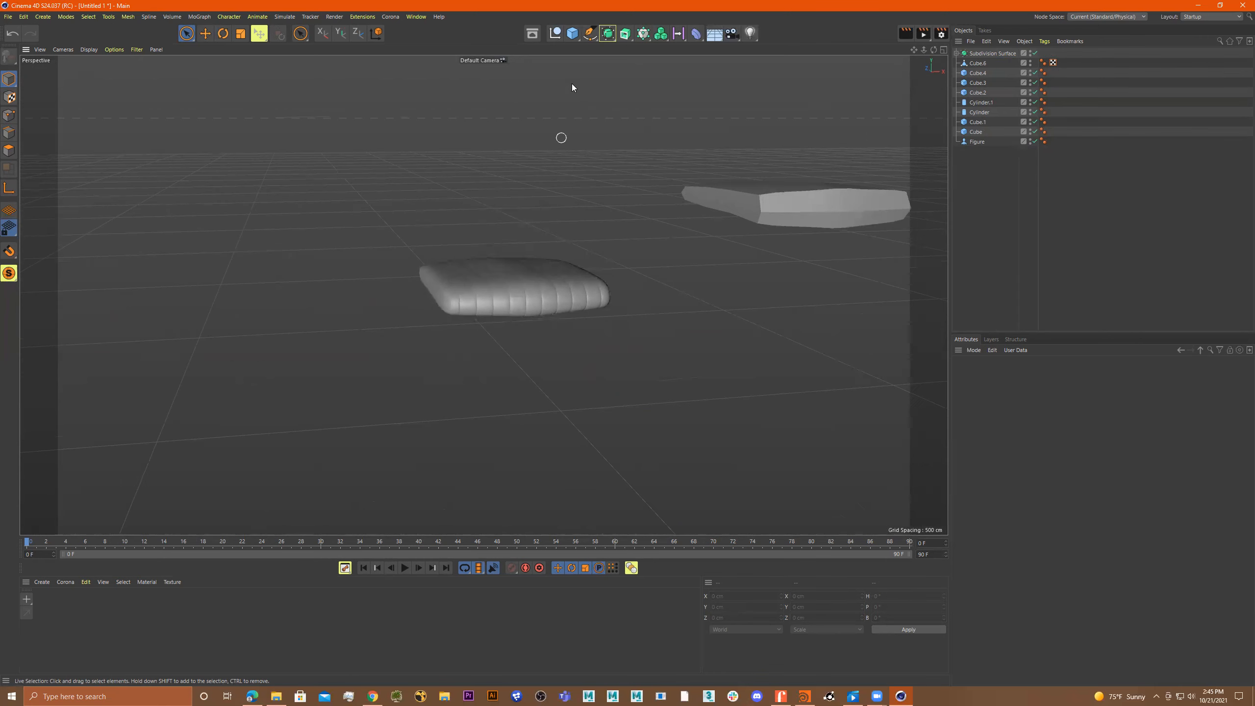
Add a cylinder primitive and move it to the cushion's rear at about X 939, Y 210, Z 145 cm.
{"action": "left_click", "coordinate": [573, 34]}
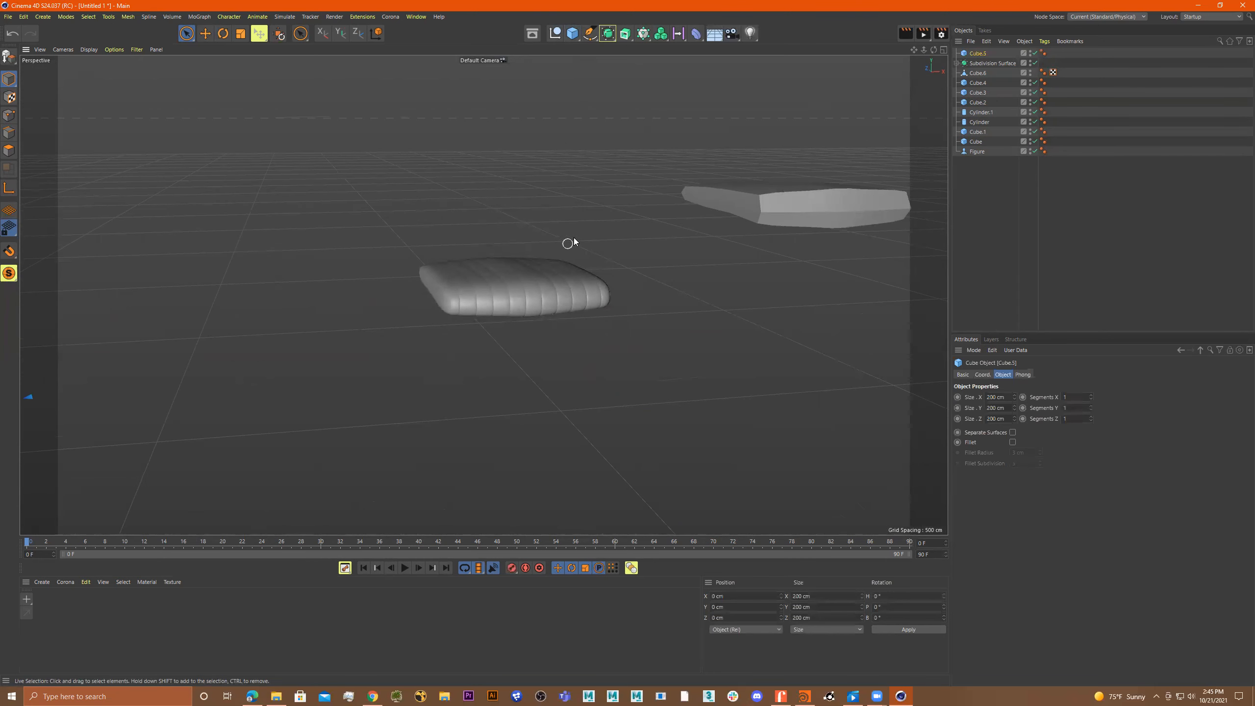
{"action": "key", "text": "ctrl+z"}
{"action": "left_click_drag", "start_coordinate": [571, 37], "coordinate": [603, 69]}
{"action": "scroll", "coordinate": [452, 281], "scroll_direction": "down", "scroll_amount": 3}
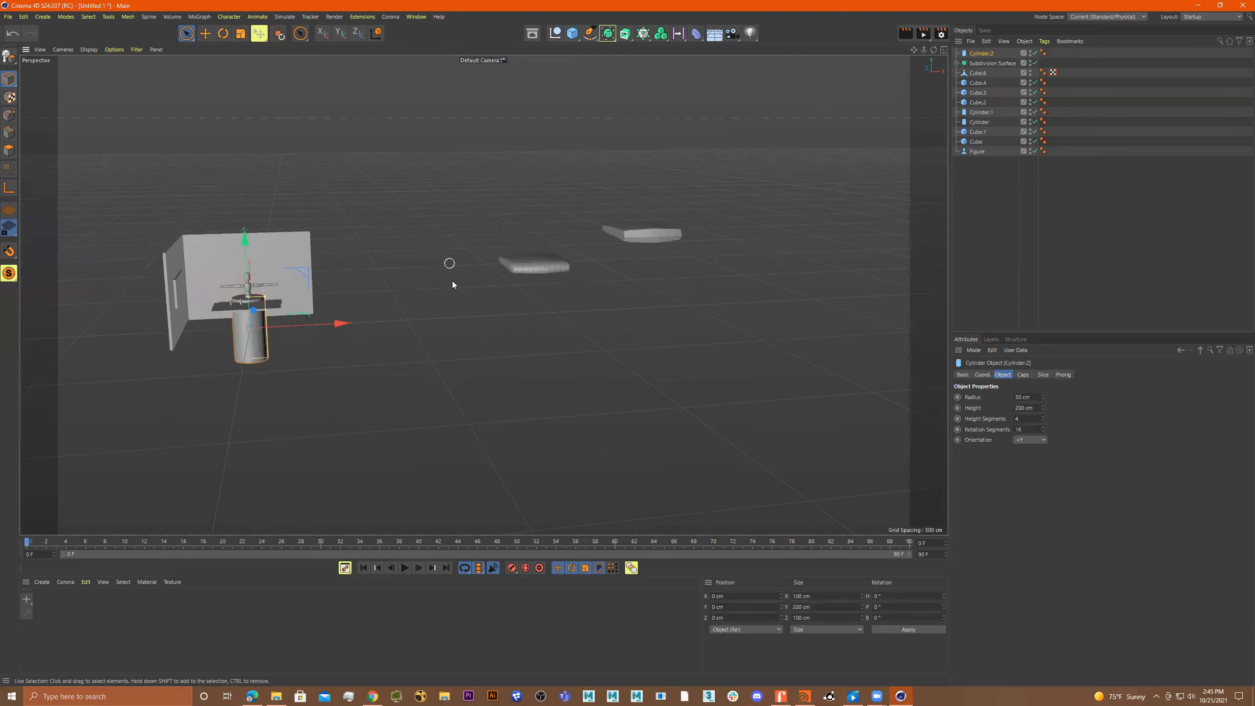
{"action": "left_click_drag", "start_coordinate": [324, 325], "coordinate": [621, 331]}
{"action": "left_click_drag", "start_coordinate": [622, 330], "coordinate": [657, 317], "text": "alt"}
{"action": "left_click_drag", "start_coordinate": [510, 218], "coordinate": [510, 159]}
{"action": "left_click_drag", "start_coordinate": [444, 236], "coordinate": [410, 229]}
{"action": "key", "text": "o"}
{"action": "left_click_drag", "start_coordinate": [579, 310], "coordinate": [400, 217], "text": "alt"}
Center the cylinder on the cushion's width in the front view, at about X 927.9 cm.
{"action": "middle_click", "coordinate": [573, 375]}
{"action": "middle_click", "coordinate": [720, 410]}
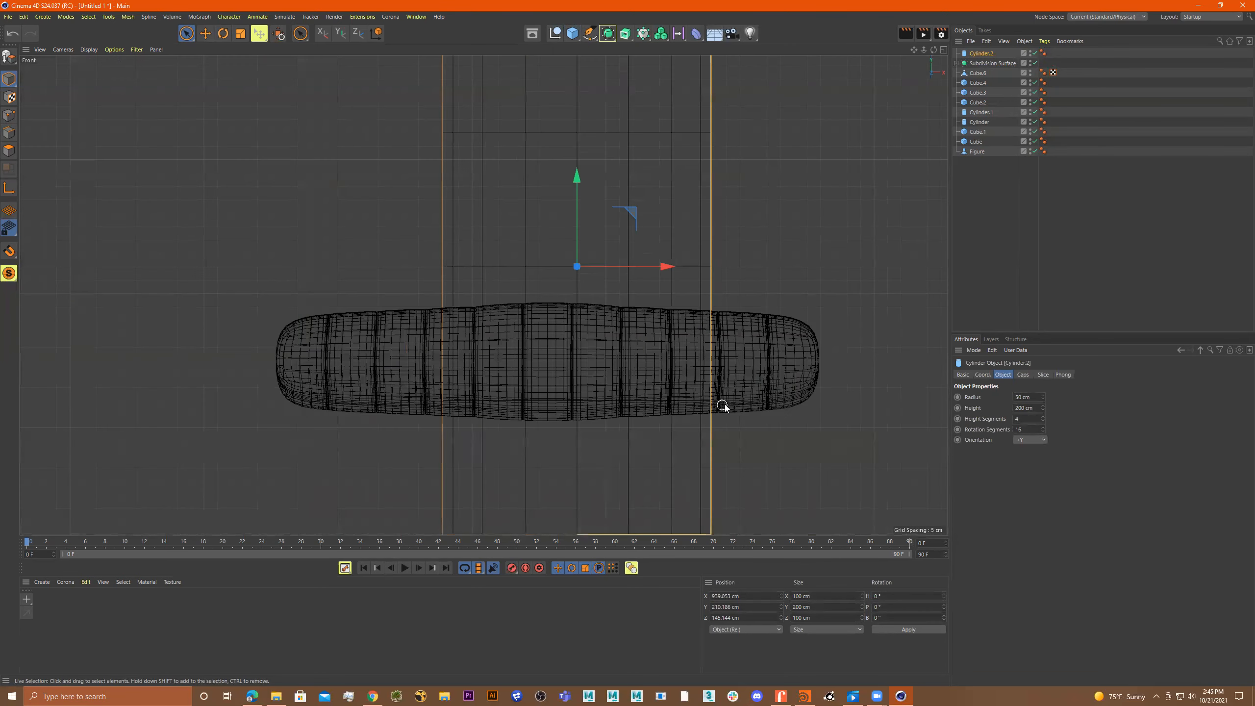
{"action": "left_click_drag", "start_coordinate": [673, 269], "coordinate": [638, 262]}
{"action": "middle_click", "coordinate": [589, 216]}
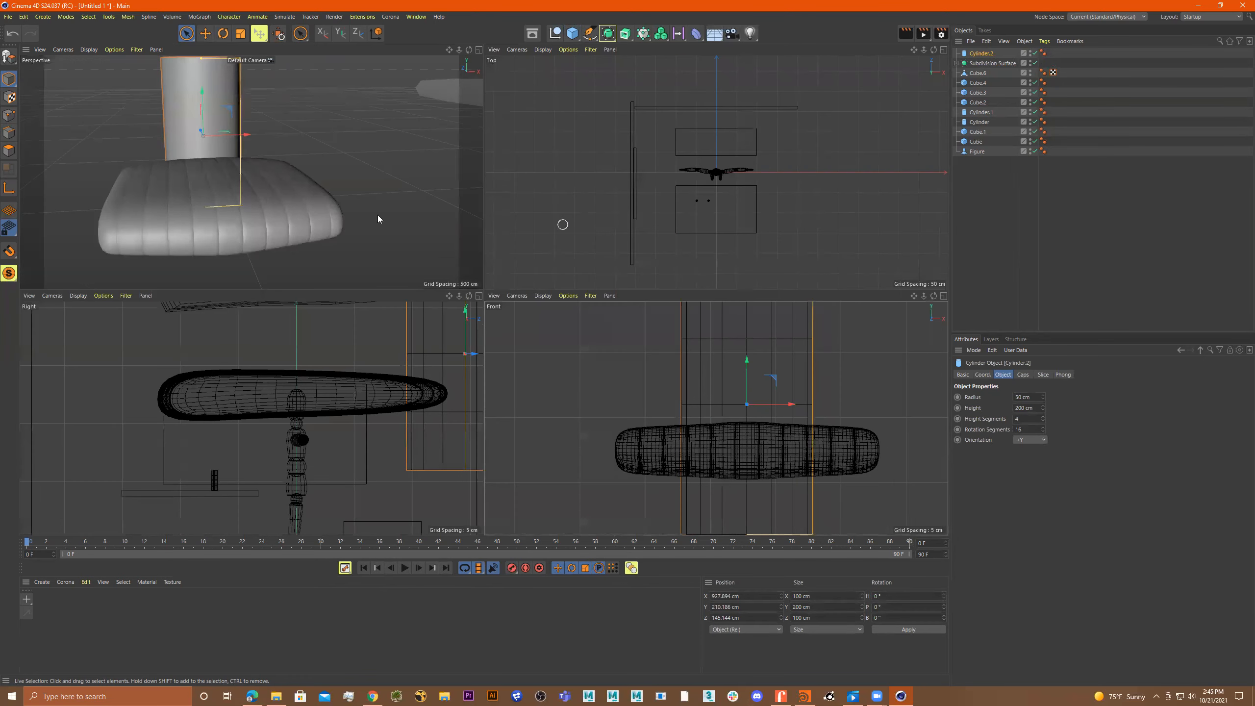
{"action": "middle_click", "coordinate": [379, 219]}
Reduce the cylinder's height to about 73.6 cm and display the shaded objects with their mesh lines.
{"action": "scroll", "coordinate": [302, 217], "scroll_direction": "down", "scroll_amount": 3}
{"action": "scroll", "coordinate": [356, 202], "scroll_direction": "up", "scroll_amount": 3}
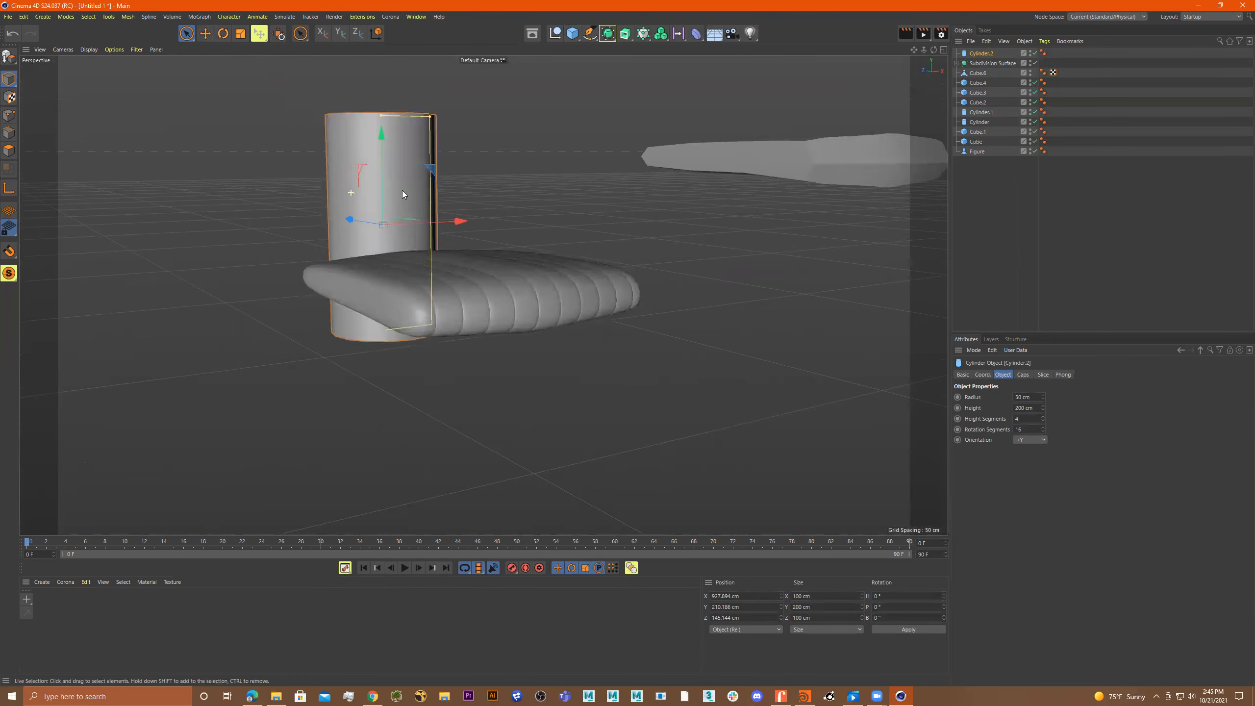
{"action": "scroll", "coordinate": [402, 195], "scroll_direction": "up", "scroll_amount": 1}
{"action": "left_click_drag", "start_coordinate": [382, 109], "coordinate": [383, 184]}
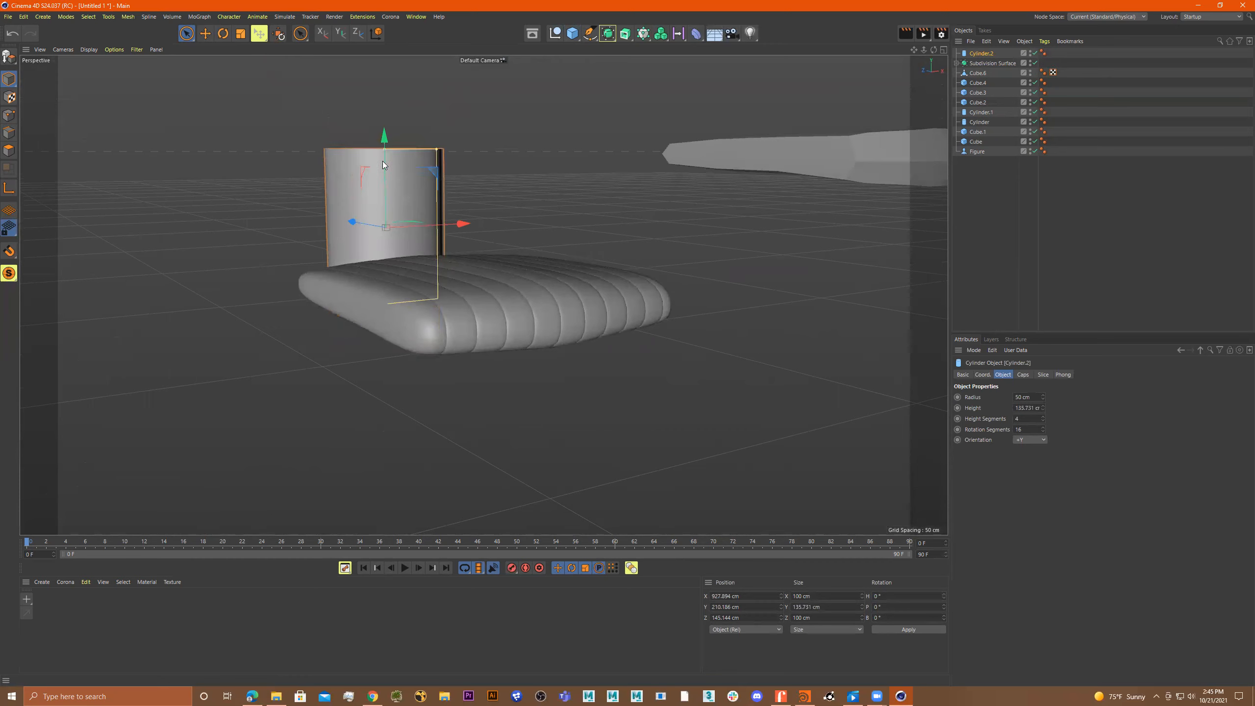
{"action": "key", "text": "n"}
{"action": "key", "text": "b"}
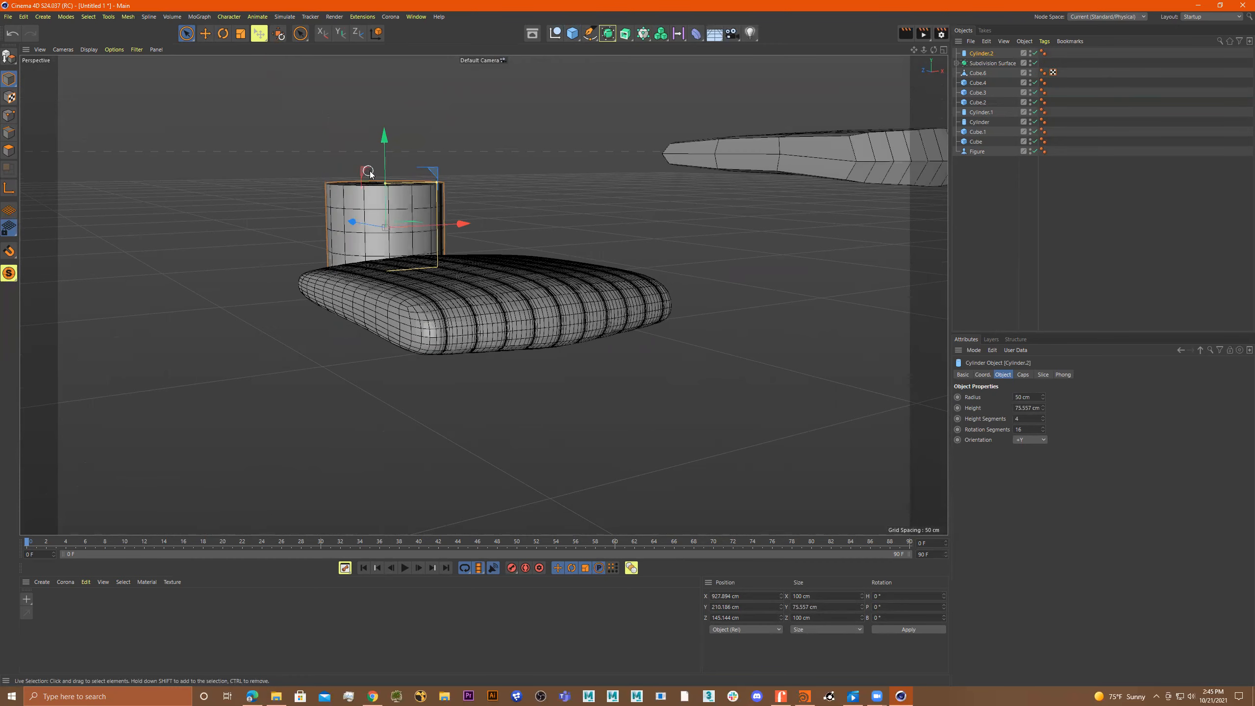
Enlarge the cylinder to about 103.9 cm radius and 192.1 cm height, and raise it above the cushion to about Y 336.5, Z 85.5 cm.
{"action": "left_click_drag", "start_coordinate": [418, 244], "coordinate": [447, 91], "text": "alt"}
{"action": "scroll", "coordinate": [498, 220], "scroll_direction": "up", "scroll_amount": 3}
{"action": "scroll", "coordinate": [498, 221], "scroll_direction": "down", "scroll_amount": 1}
{"action": "scroll", "coordinate": [532, 129], "scroll_direction": "down", "scroll_amount": 2}
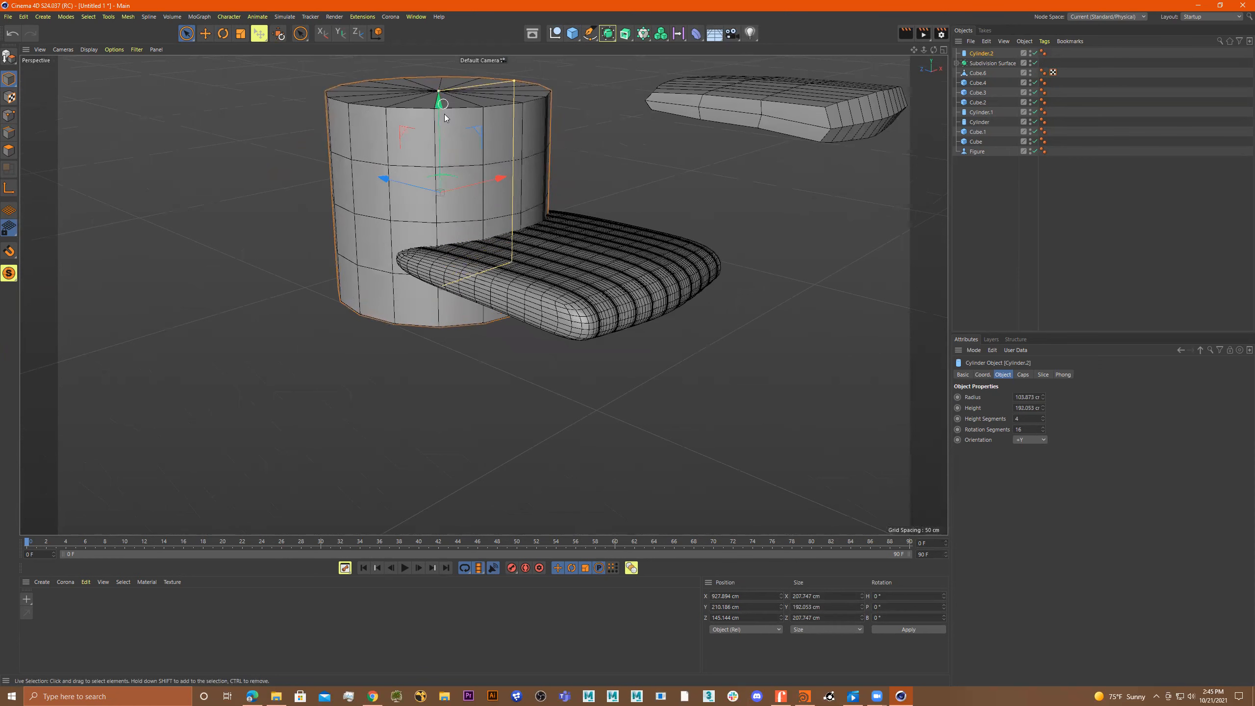
{"action": "middle_click_drag", "start_coordinate": [444, 114], "coordinate": [438, 161], "text": "alt"}
{"action": "left_click_drag", "start_coordinate": [438, 160], "coordinate": [425, 267]}
{"action": "left_click_drag", "start_coordinate": [381, 225], "coordinate": [483, 294]}
{"action": "scroll", "coordinate": [606, 270], "scroll_direction": "up", "scroll_amount": 8}
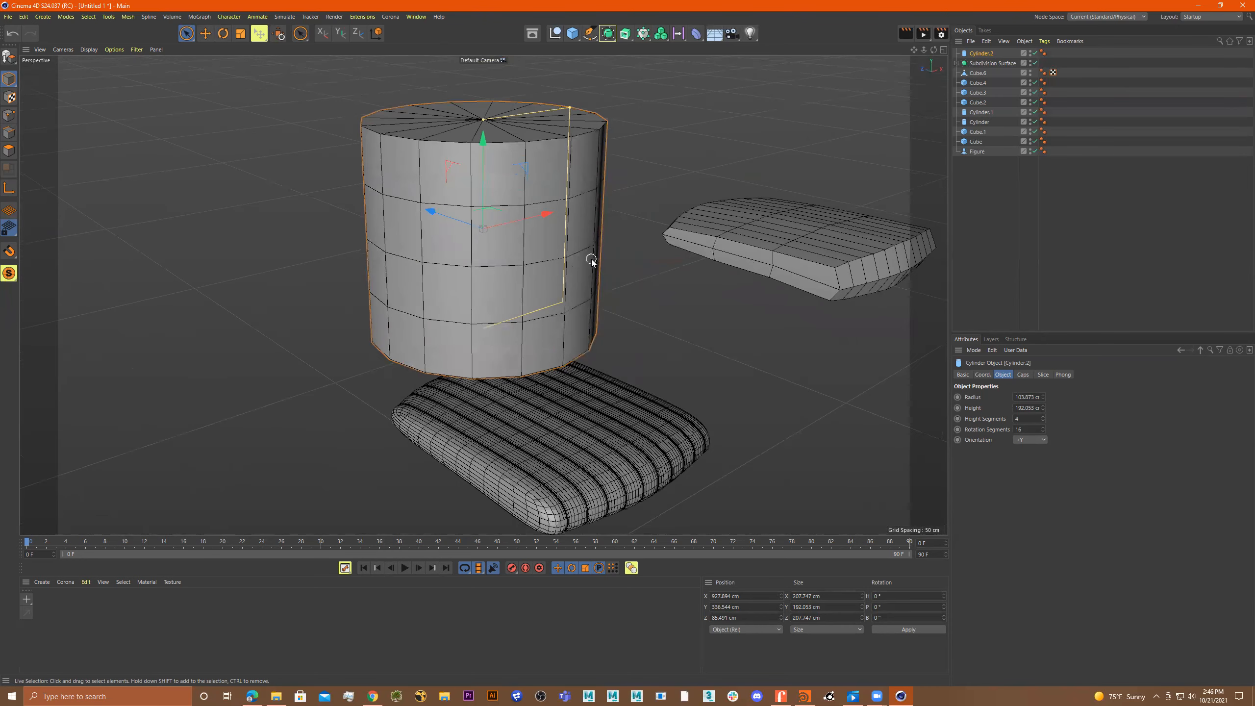
Convert the cylinder to an editable polygon object and switch to polygon mode for its side faces.
{"action": "left_click_drag", "start_coordinate": [660, 268], "coordinate": [560, 303], "text": "alt"}
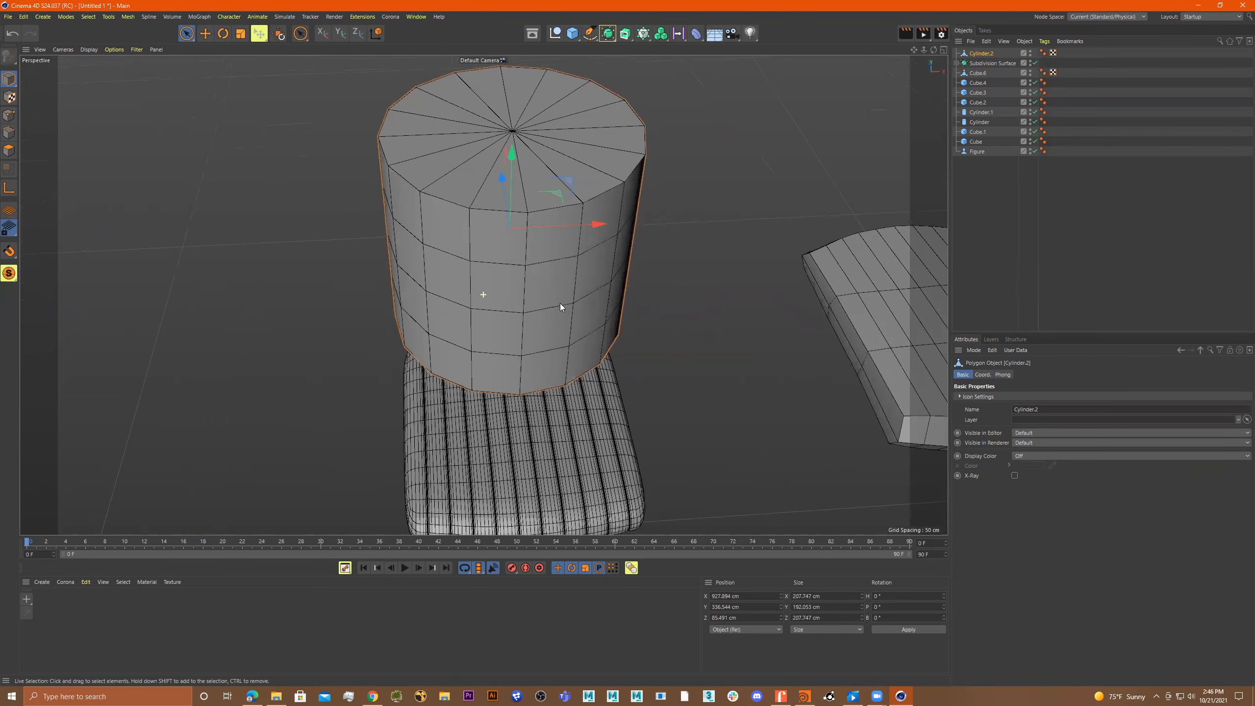
{"action": "left_click", "coordinate": [9, 150]}
{"action": "left_click", "coordinate": [553, 291]}
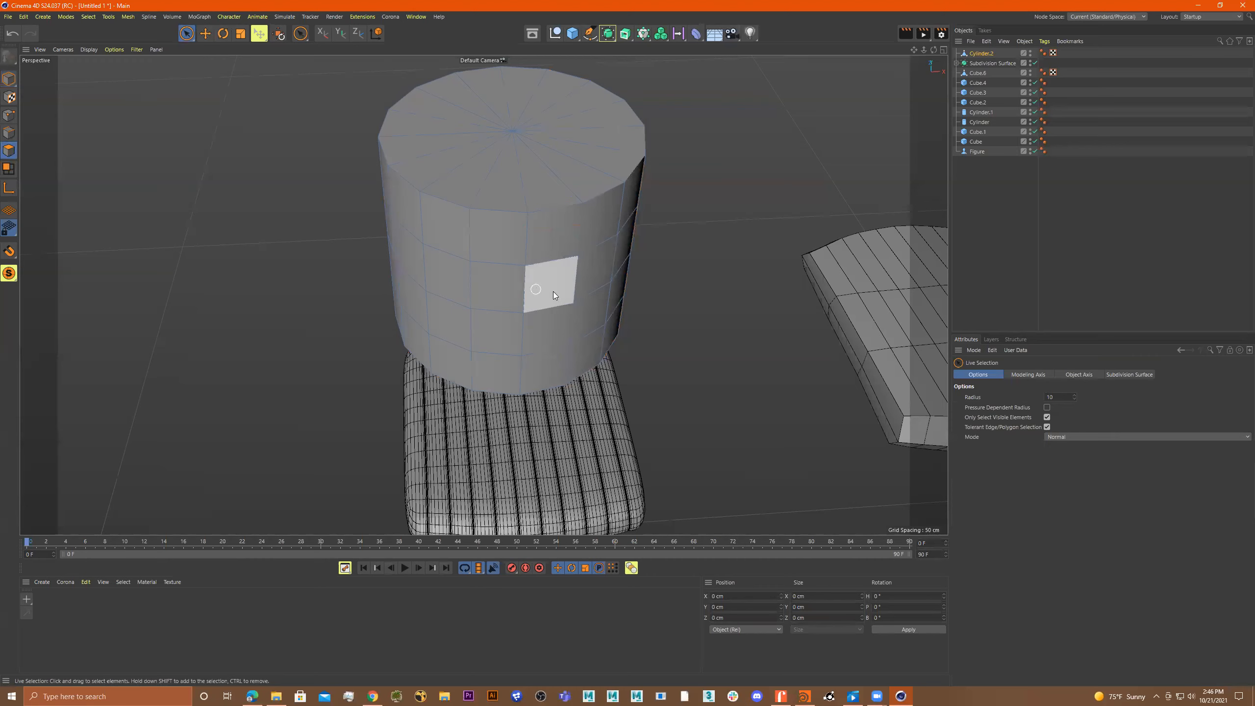
Delete the cylinder's top and bottom cap polygons so that only its side wall is left.
{"action": "left_click_drag", "start_coordinate": [557, 272], "coordinate": [558, 277], "text": "alt"}
{"action": "left_click", "coordinate": [488, 176]}
{"action": "mouse_move", "coordinate": [489, 175]}
{"action": "left_mouse_down"}
{"action": "mouse_move", "coordinate": [469, 150]}
{"action": "mouse_move", "coordinate": [549, 136]}
{"action": "mouse_move", "coordinate": [482, 136]}
{"action": "mouse_move", "coordinate": [557, 150]}
{"action": "left_mouse_up"}
{"action": "key", "text": "Delete"}
{"action": "mouse_move", "coordinate": [525, 82]}
{"action": "left_mouse_down", "text": "alt"}
{"action": "mouse_move", "coordinate": [618, 247]}
{"action": "mouse_move", "coordinate": [614, 334]}
{"action": "left_mouse_up", "text": "alt"}
{"action": "mouse_move", "coordinate": [610, 391]}
{"action": "left_mouse_down"}
{"action": "mouse_move", "coordinate": [514, 388]}
{"action": "mouse_move", "coordinate": [536, 417]}
{"action": "mouse_move", "coordinate": [593, 413]}
{"action": "left_mouse_up"}
{"action": "key", "text": "Delete"}
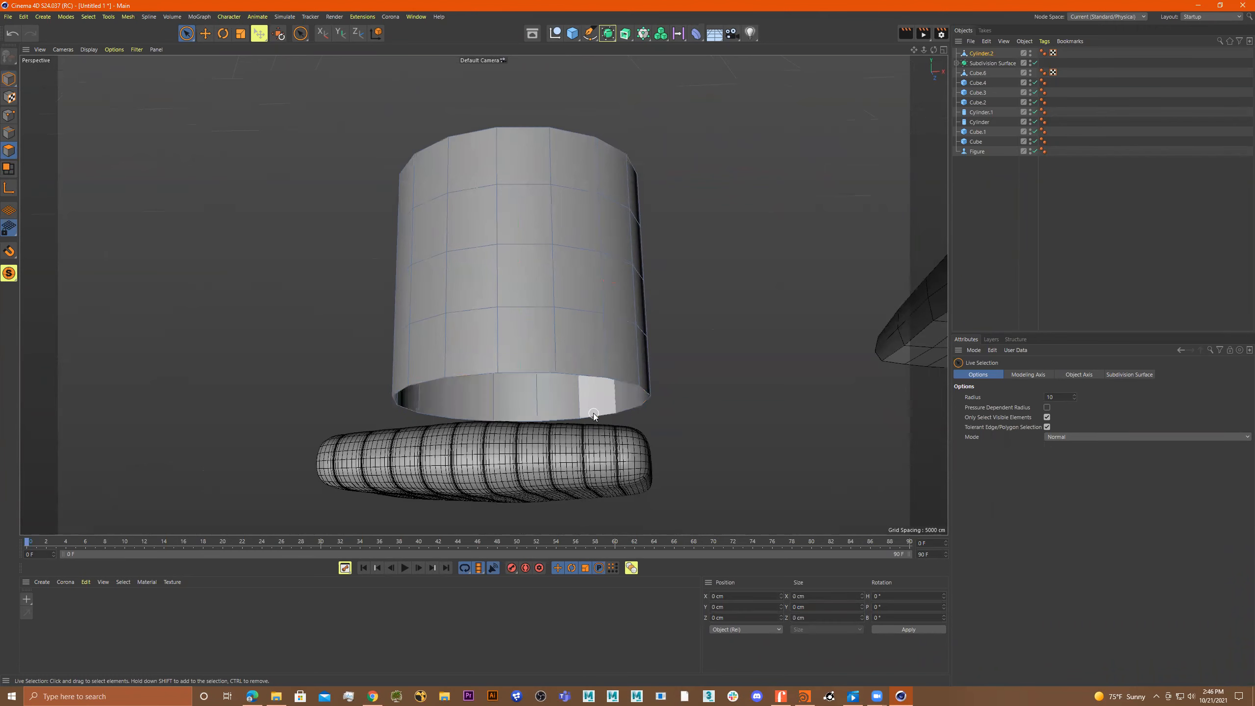
Delete the polygon columns on the cylinder's front side and the bottom-row polygons at the middle of its back.
{"action": "left_click_drag", "start_coordinate": [549, 284], "coordinate": [537, 330], "text": "alt"}
{"action": "left_click", "coordinate": [575, 315]}
{"action": "mouse_move", "coordinate": [538, 388]}
{"action": "left_mouse_down"}
{"action": "mouse_move", "coordinate": [525, 255]}
{"action": "mouse_move", "coordinate": [498, 285]}
{"action": "mouse_move", "coordinate": [514, 390]}
{"action": "mouse_move", "coordinate": [456, 264]}
{"action": "mouse_move", "coordinate": [585, 238]}
{"action": "mouse_move", "coordinate": [577, 361]}
{"action": "mouse_move", "coordinate": [521, 299]}
{"action": "mouse_move", "coordinate": [545, 317]}
{"action": "mouse_move", "coordinate": [597, 316]}
{"action": "mouse_move", "coordinate": [540, 340]}
{"action": "mouse_move", "coordinate": [641, 300]}
{"action": "mouse_move", "coordinate": [610, 314]}
{"action": "mouse_move", "coordinate": [630, 396]}
{"action": "left_mouse_up"}
{"action": "key", "text": "Delete"}
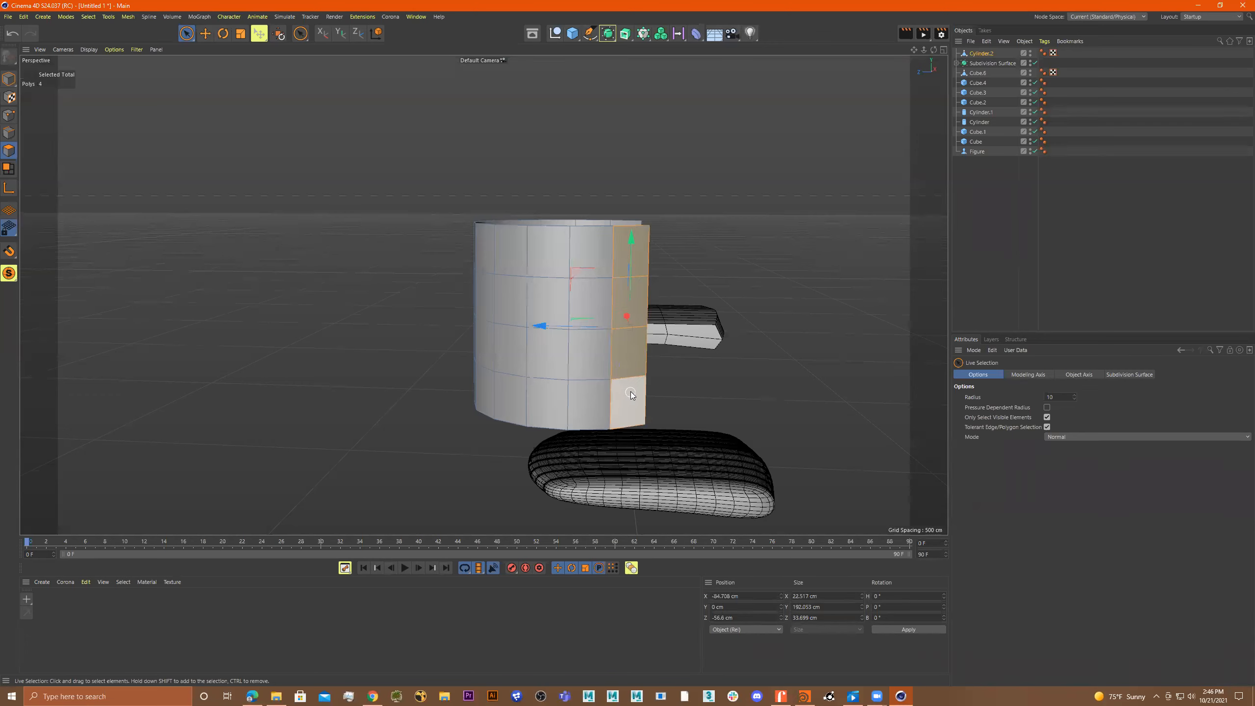
{"action": "left_click_drag", "start_coordinate": [742, 364], "coordinate": [821, 270], "text": "alt"}
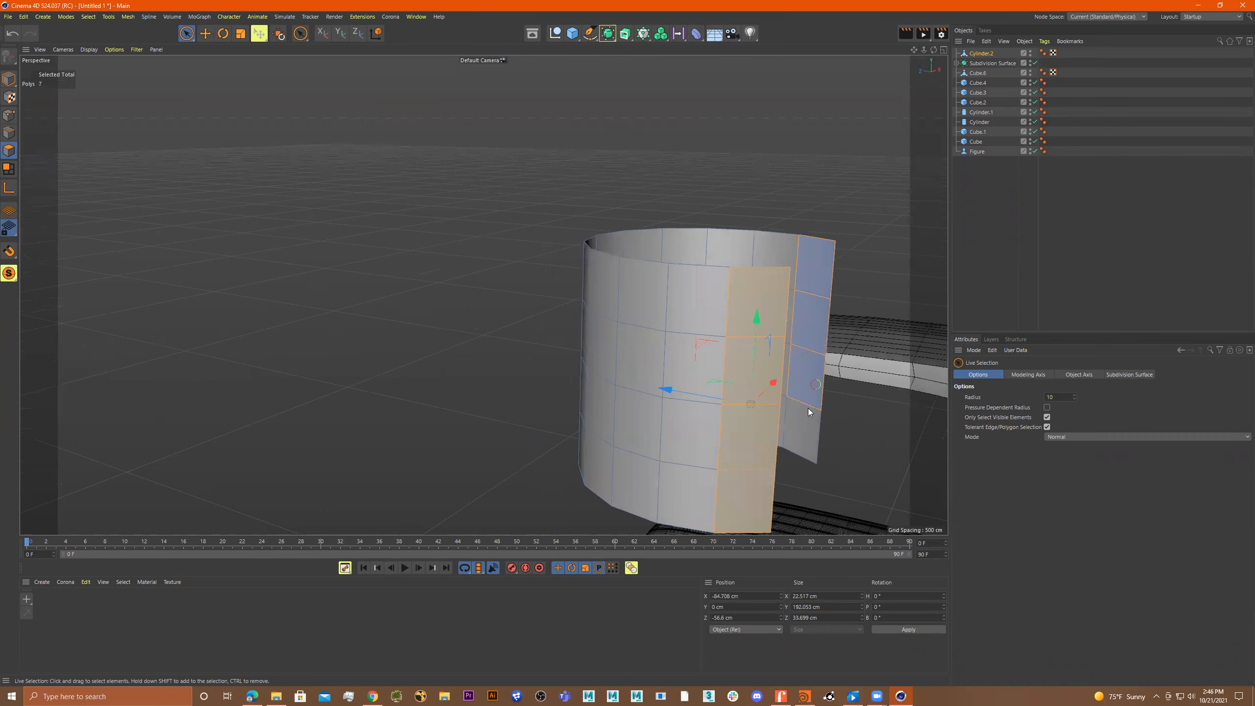
{"action": "key", "text": "Delete"}
{"action": "left_click_drag", "start_coordinate": [840, 378], "coordinate": [528, 325], "text": "alt"}
{"action": "key", "text": "Delete"}
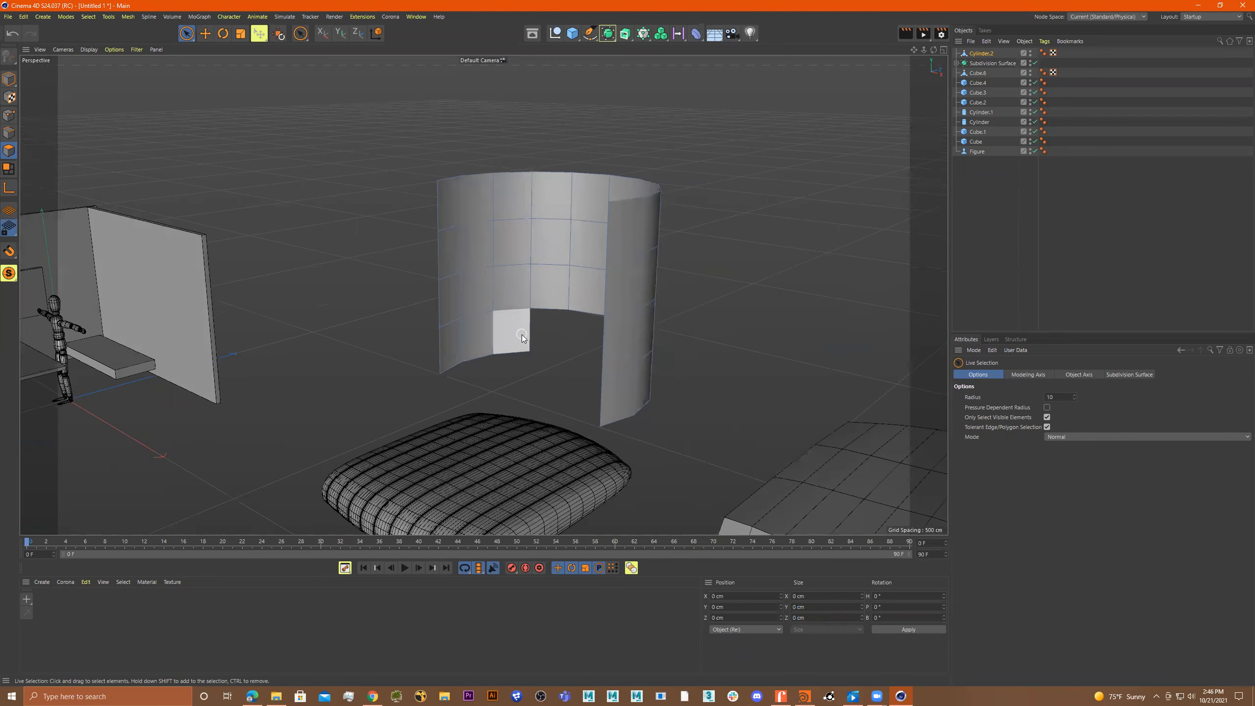
In the Right view, rectangle-select the backrest's lower rear corner points and pull them inward to about Y -71.3, Z 60.4 cm.
{"action": "left_click_drag", "start_coordinate": [601, 353], "coordinate": [709, 358], "text": "alt"}
{"action": "middle_click", "coordinate": [710, 361]}
{"action": "scroll", "coordinate": [703, 396], "scroll_direction": "down", "scroll_amount": 3}
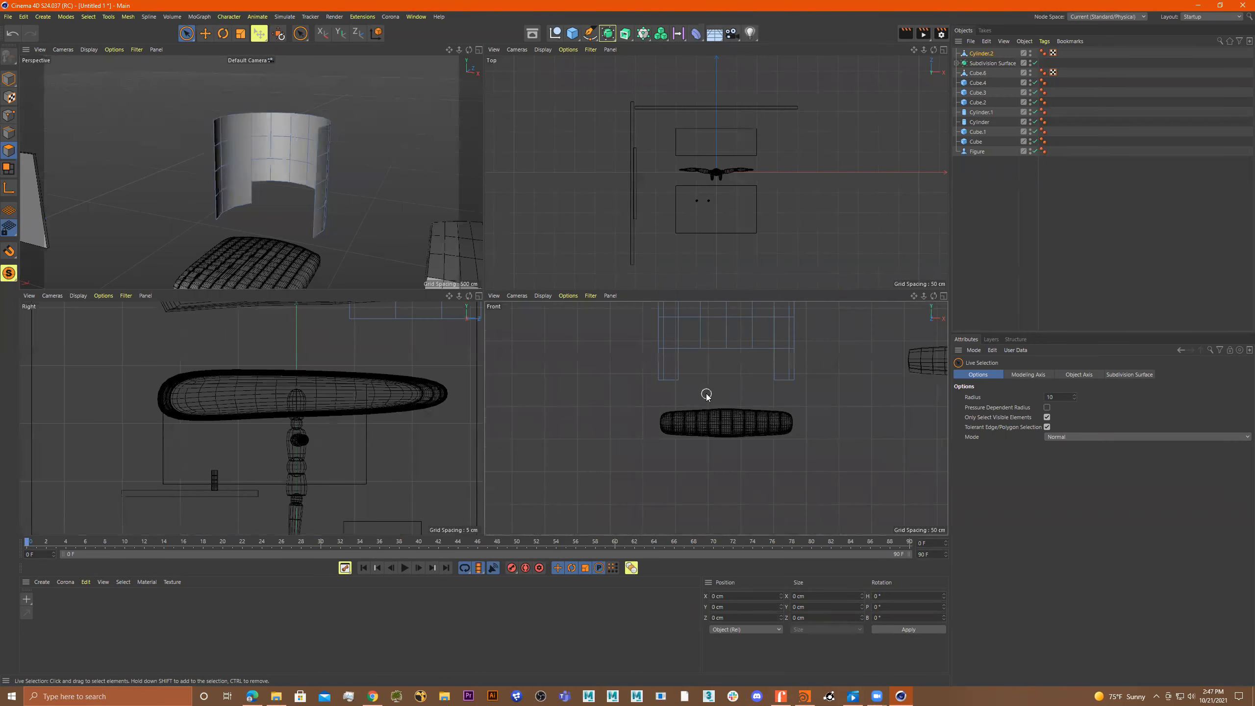
{"action": "scroll", "coordinate": [390, 403], "scroll_direction": "down", "scroll_amount": 3}
{"action": "middle_click_drag", "start_coordinate": [406, 401], "coordinate": [338, 519], "text": "alt"}
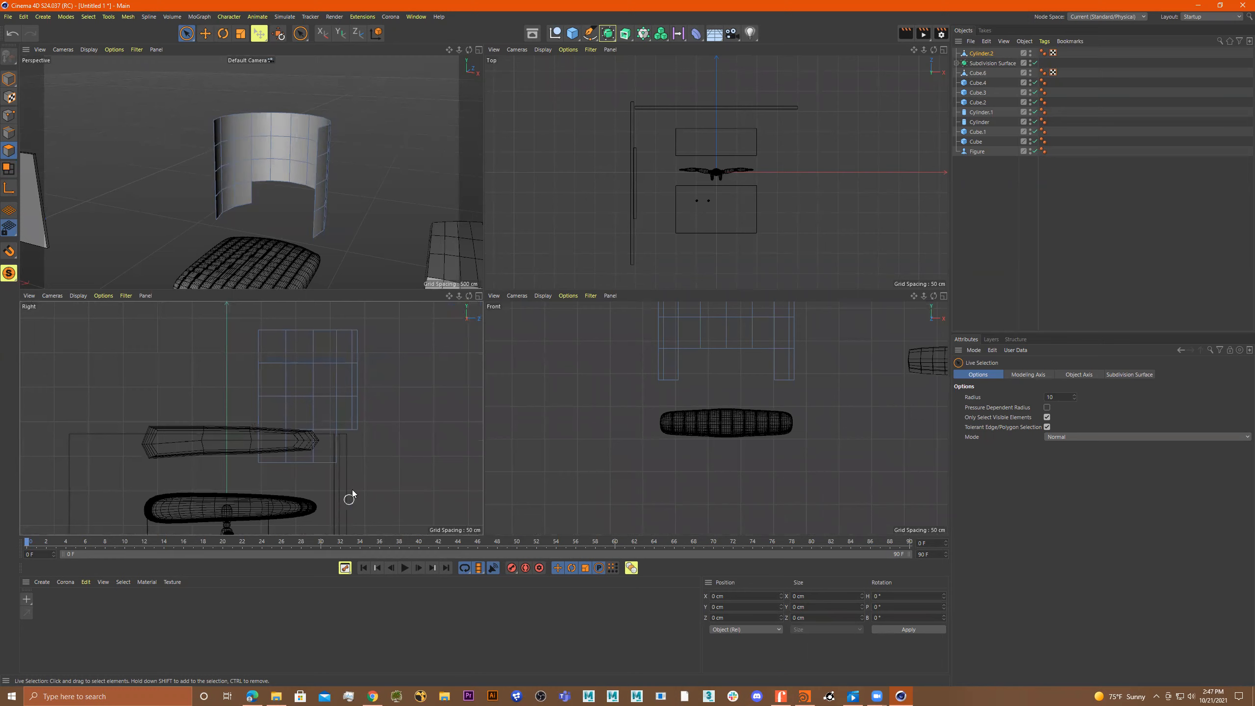
{"action": "middle_click", "coordinate": [369, 469]}
{"action": "scroll", "coordinate": [683, 346], "scroll_direction": "up", "scroll_amount": 2}
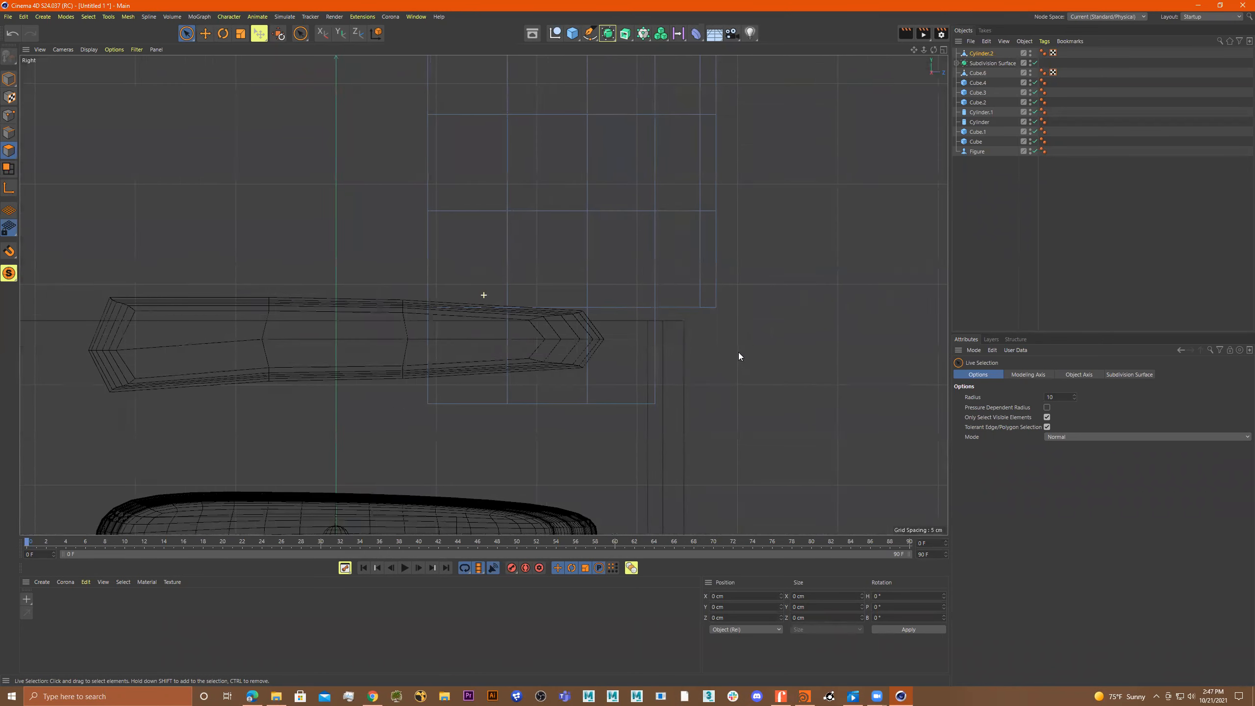
{"action": "scroll", "coordinate": [736, 353], "scroll_direction": "up", "scroll_amount": 1}
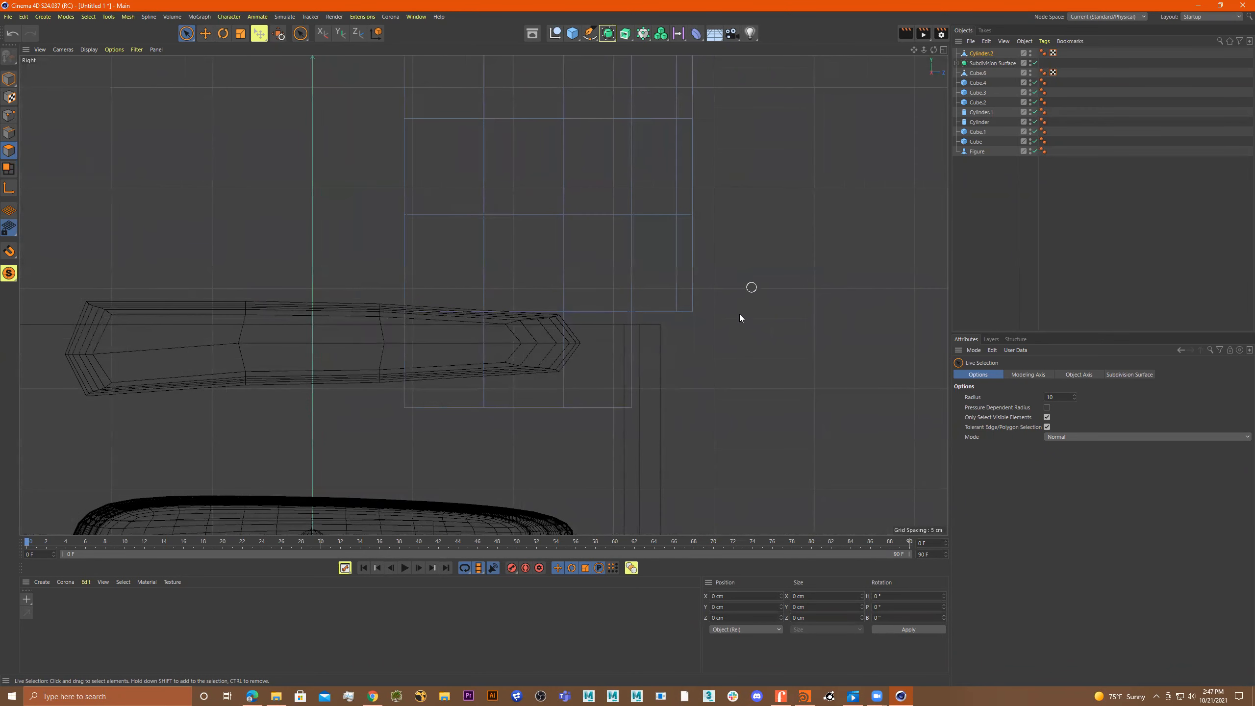
{"action": "scroll", "coordinate": [716, 346], "scroll_direction": "down", "scroll_amount": 2}
{"action": "left_click", "coordinate": [8, 115]}
{"action": "left_click", "coordinate": [186, 33]}
{"action": "left_click", "coordinate": [221, 69]}
{"action": "left_click_drag", "start_coordinate": [676, 476], "coordinate": [626, 421]}
{"action": "left_click_drag", "start_coordinate": [711, 406], "coordinate": [696, 375]}
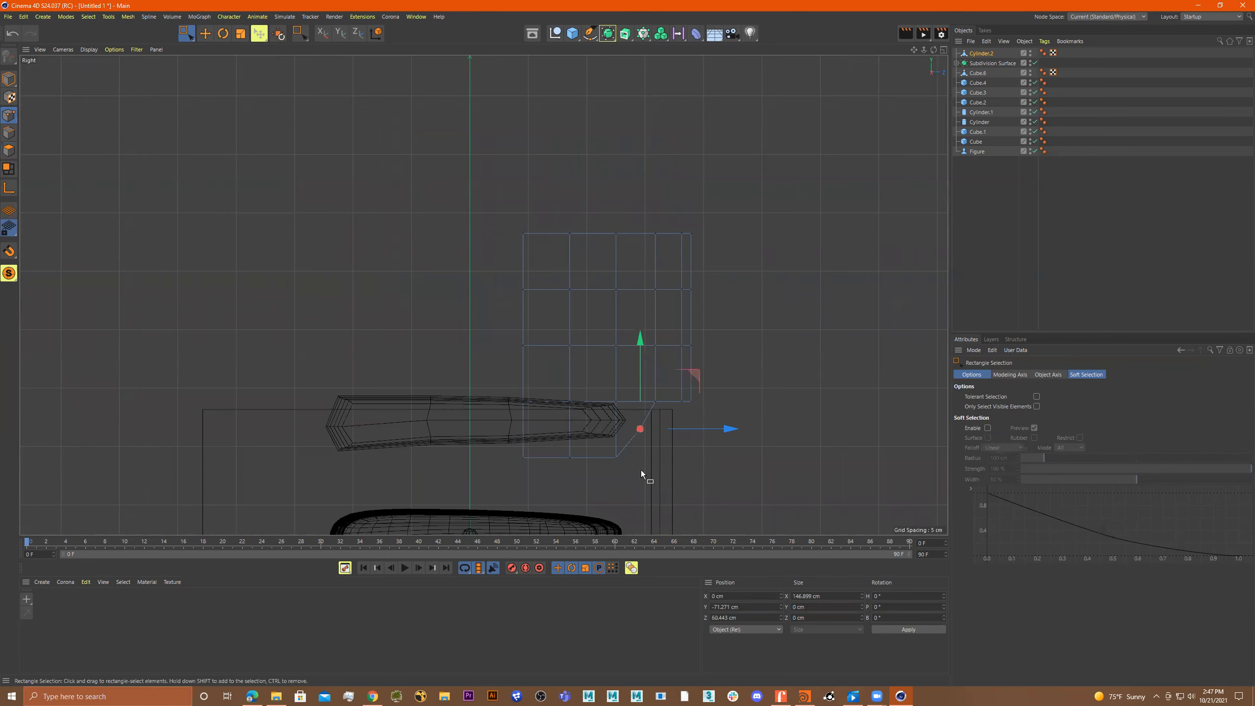
Raise the neighbouring pair of bottom-edge points and move the corner pair to about Y -65.8, Z 59.6 cm.
{"action": "left_click_drag", "start_coordinate": [652, 484], "coordinate": [595, 437], "text": "shift"}
{"action": "left_click_drag", "start_coordinate": [670, 392], "coordinate": [665, 379]}
{"action": "scroll", "coordinate": [637, 430], "scroll_direction": "up", "scroll_amount": 3}
{"action": "left_click_drag", "start_coordinate": [685, 450], "coordinate": [639, 403]}
{"action": "left_click_drag", "start_coordinate": [700, 357], "coordinate": [705, 365]}
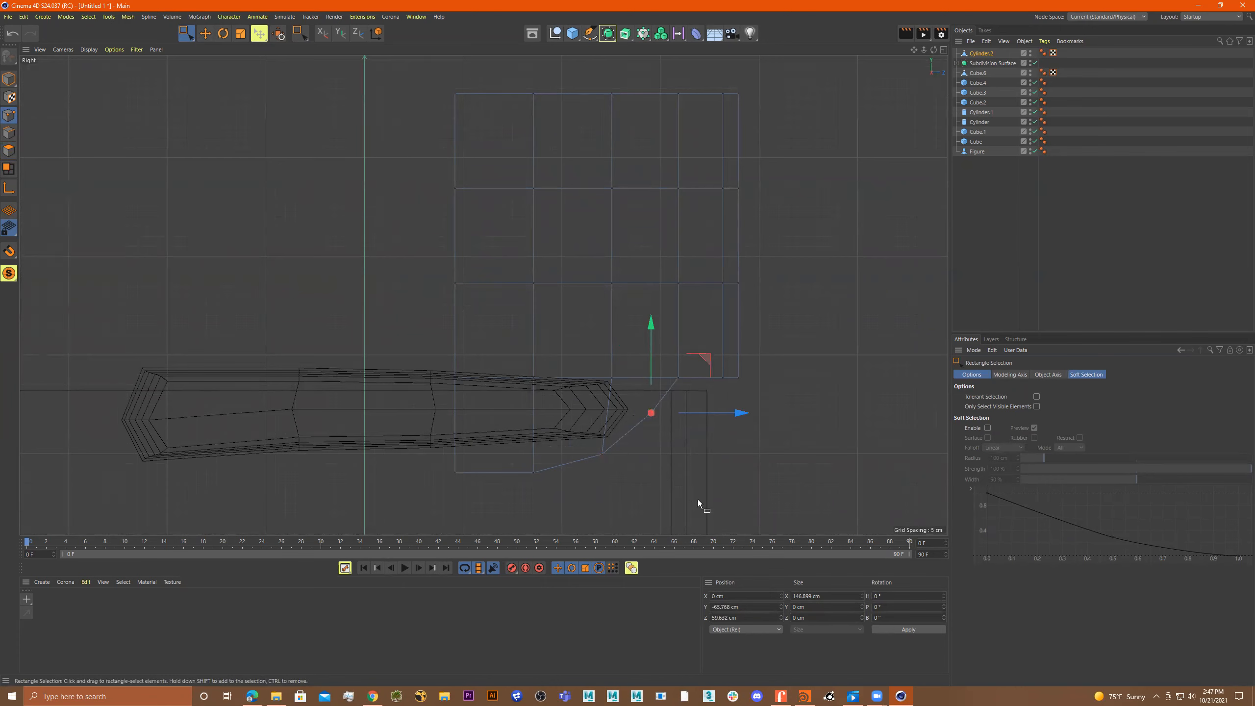
Shift the sloped bottom-edge points forward and refine them, with the corner pair near Y -66, Z 58.1 cm and the next near Y -81.6, Z 28.8 cm.
{"action": "left_click_drag", "start_coordinate": [694, 499], "coordinate": [518, 393]}
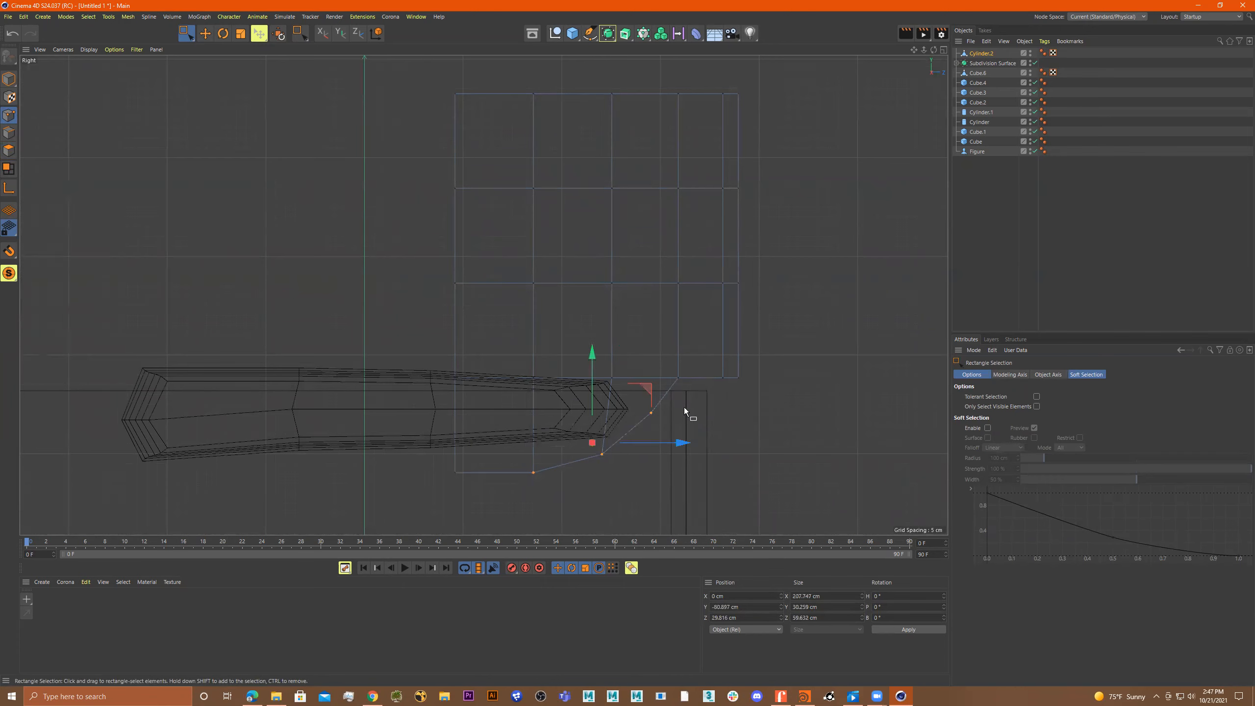
{"action": "left_click_drag", "start_coordinate": [684, 443], "coordinate": [673, 443]}
{"action": "left_click_drag", "start_coordinate": [580, 361], "coordinate": [585, 350]}
{"action": "left_click_drag", "start_coordinate": [683, 463], "coordinate": [641, 402]}
{"action": "left_click_drag", "start_coordinate": [695, 353], "coordinate": [704, 363]}
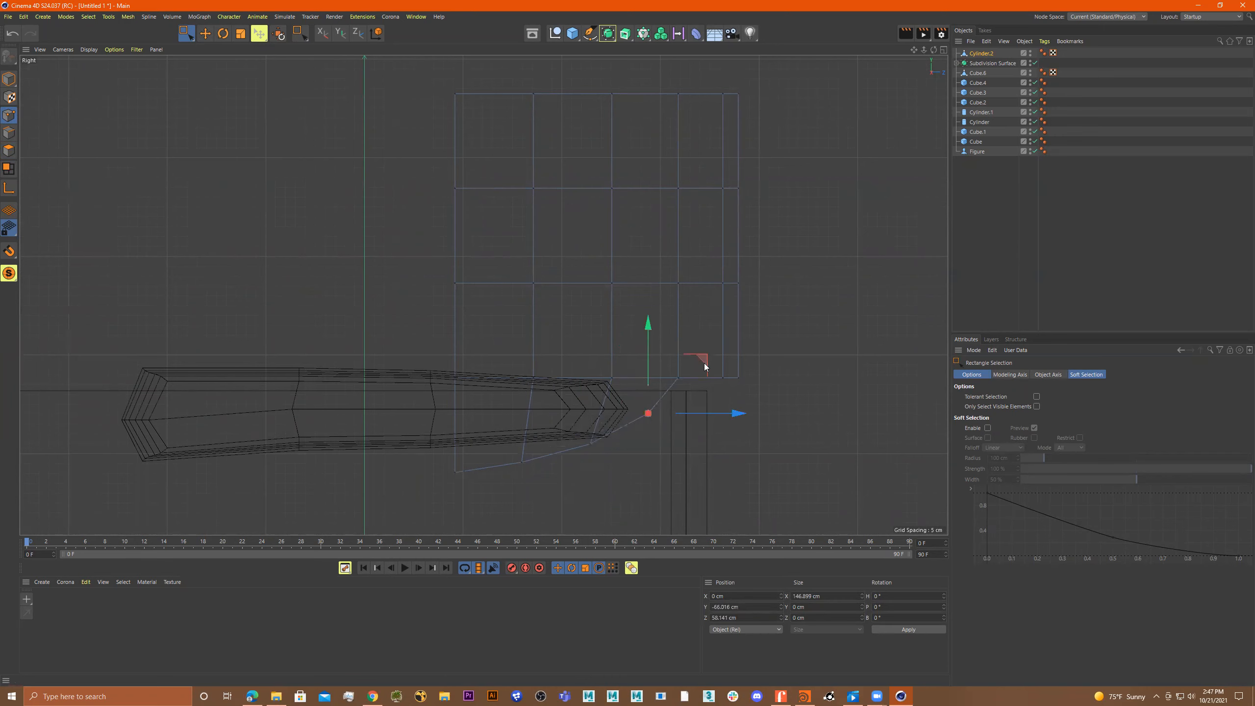
{"action": "left_click_drag", "start_coordinate": [589, 430], "coordinate": [589, 431]}
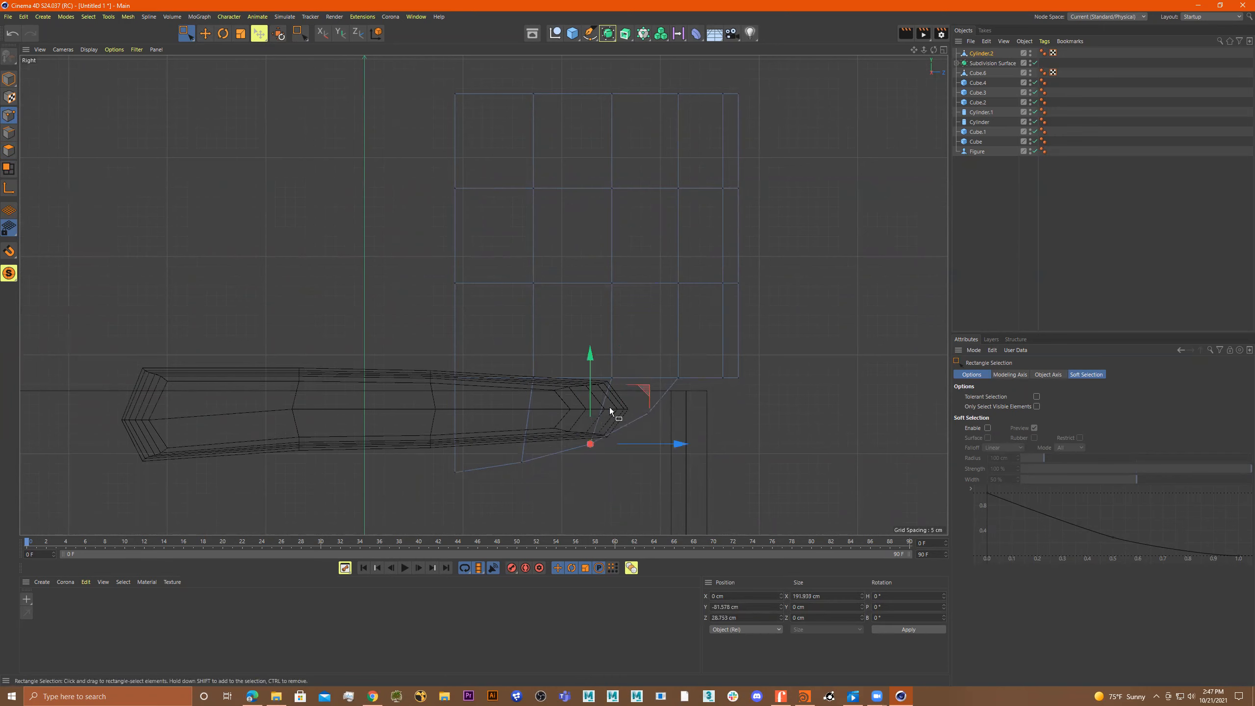
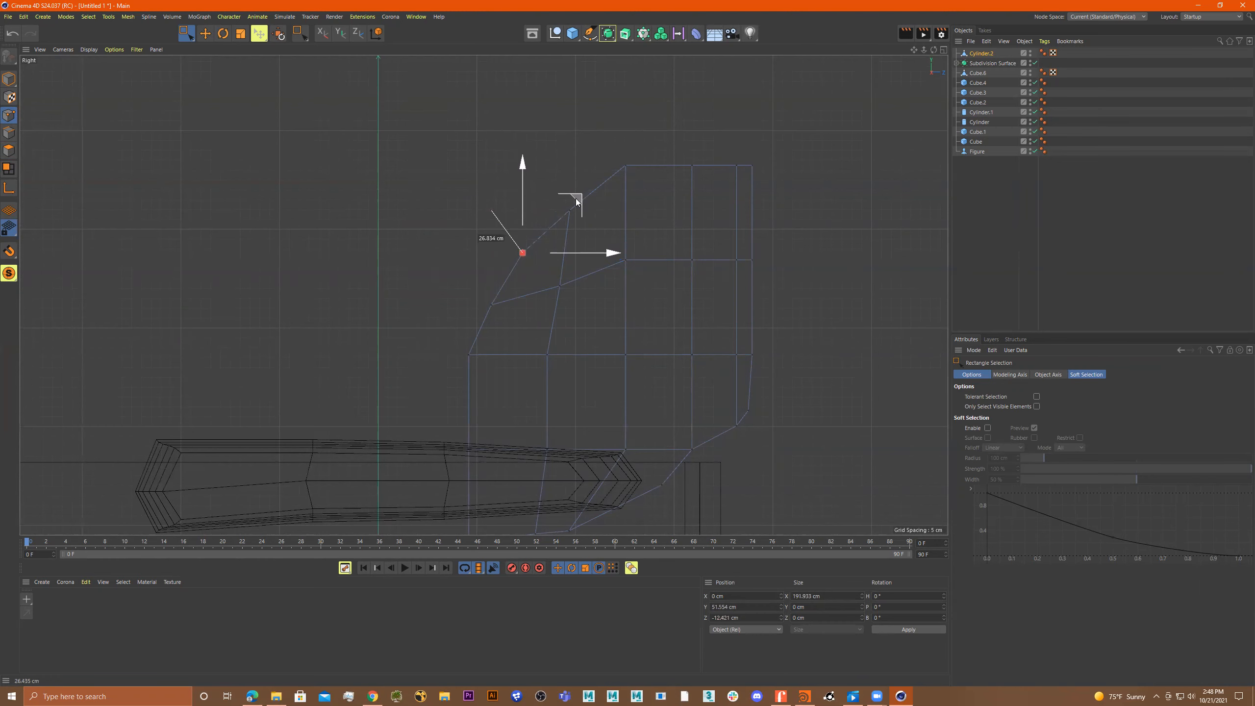
Examine the reshaped backrest in the perspective view with its points deselected and polygon mode active.
{"action": "middle_click", "coordinate": [578, 201]}
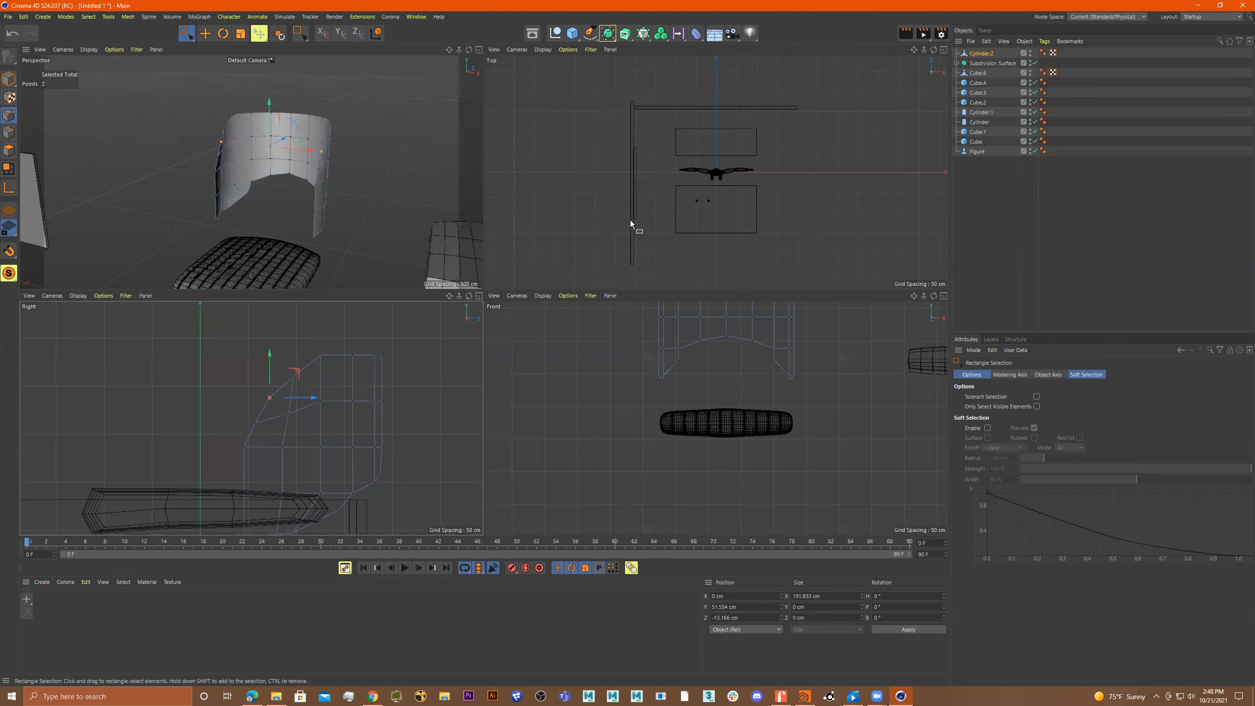
{"action": "middle_click", "coordinate": [400, 198]}
{"action": "left_click_drag", "start_coordinate": [400, 198], "coordinate": [469, 311], "text": "alt"}
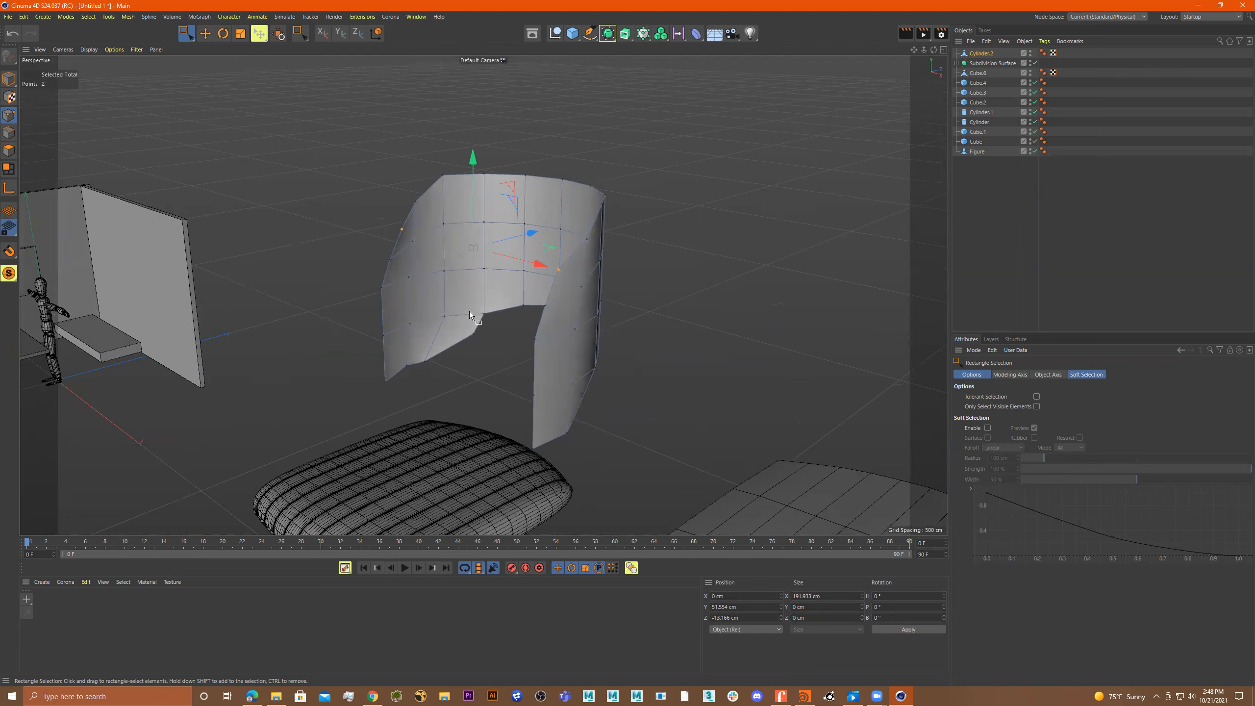
{"action": "key", "text": "9"}
{"action": "left_click", "coordinate": [465, 336]}
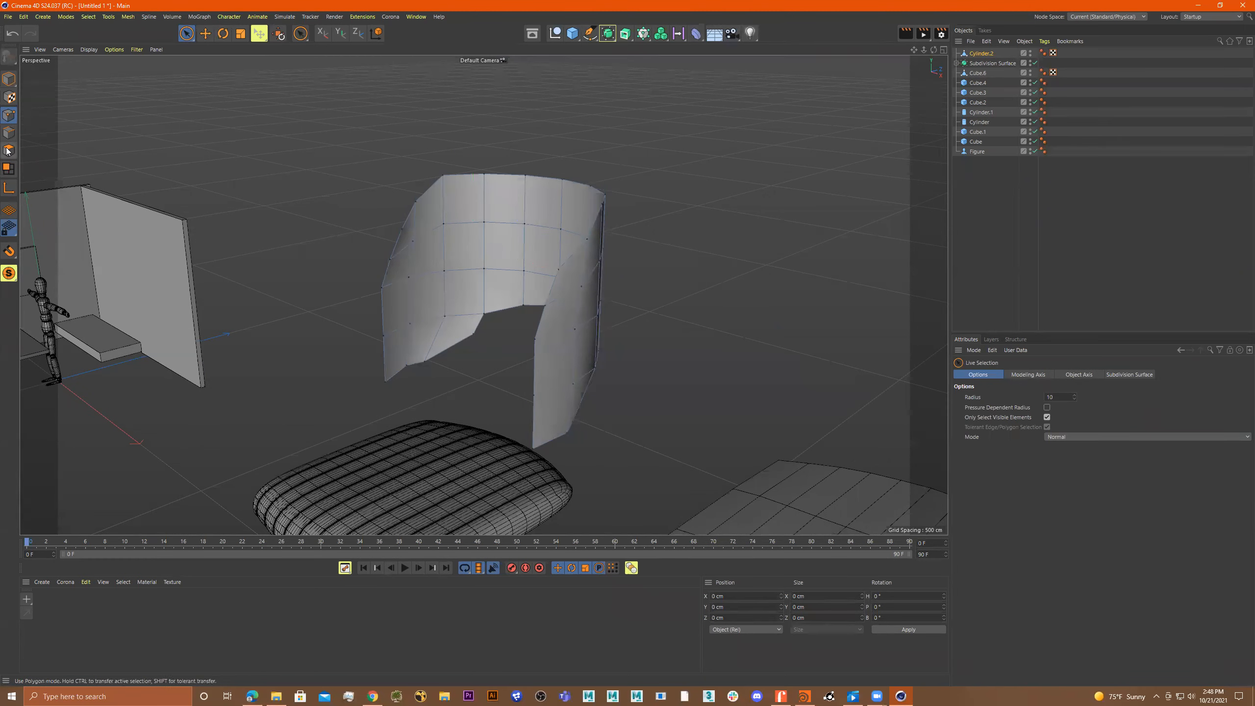
{"action": "left_click", "coordinate": [8, 151]}
{"action": "left_click", "coordinate": [468, 336]}
{"action": "left_click_drag", "start_coordinate": [469, 336], "coordinate": [499, 306], "text": "alt"}
{"action": "left_click", "coordinate": [598, 335]}
{"action": "scroll", "coordinate": [492, 313], "scroll_direction": "up", "scroll_amount": 8}
{"action": "left_click", "coordinate": [523, 290]}
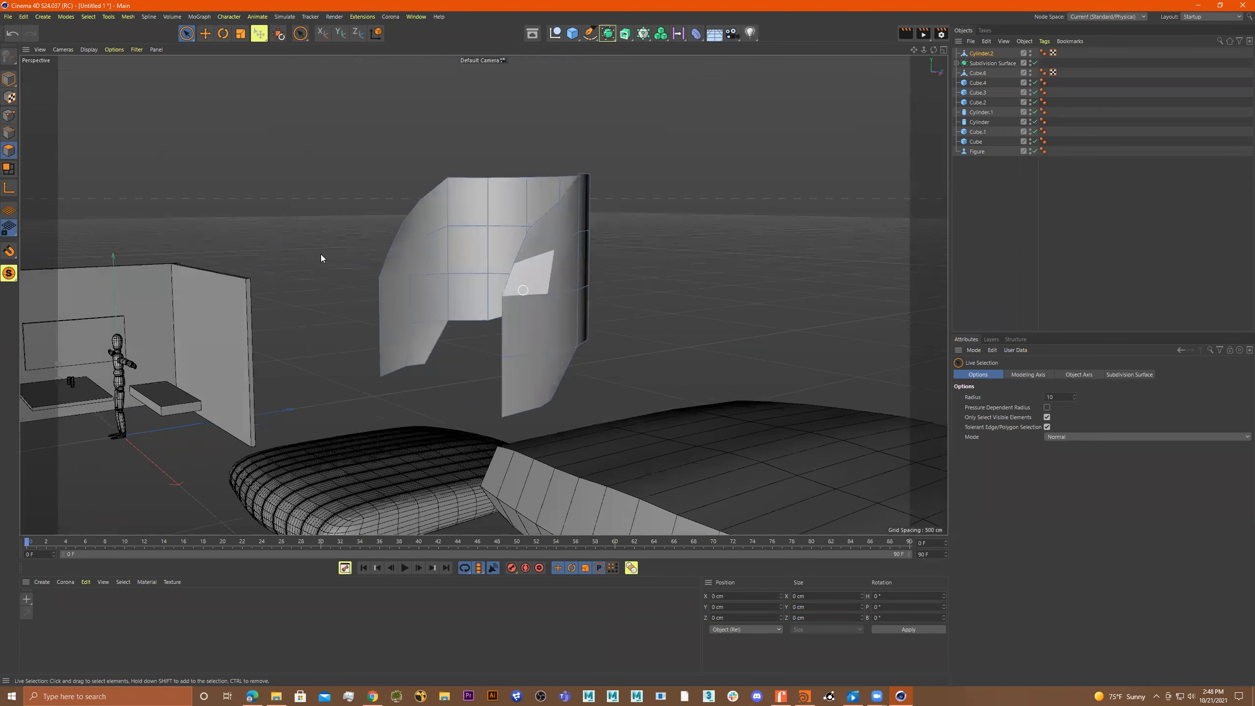
Scale the whole backrest down in height in model mode and rectangle-select its upper points in point mode.
{"action": "left_click", "coordinate": [9, 79]}
{"action": "key", "text": "t"}
{"action": "left_click_drag", "start_coordinate": [477, 210], "coordinate": [547, 237]}
{"action": "left_click", "coordinate": [9, 116]}
{"action": "left_click_drag", "start_coordinate": [483, 294], "coordinate": [448, 180], "text": "alt"}
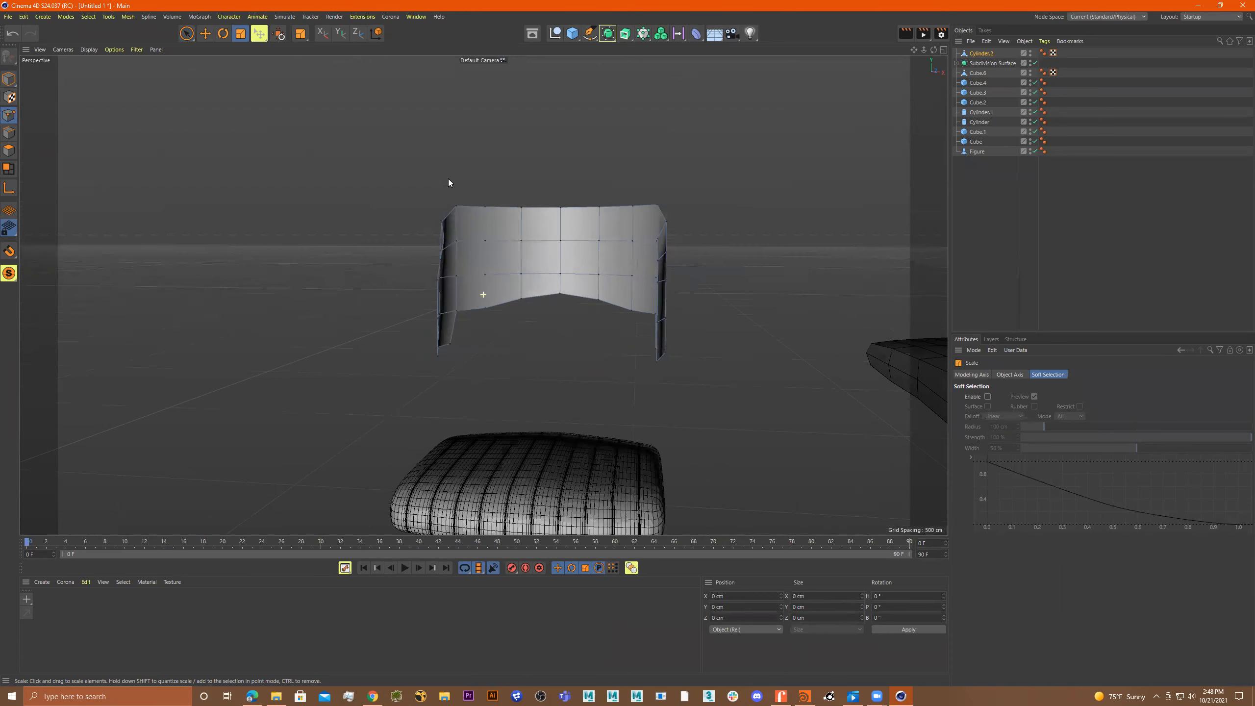
{"action": "left_click_drag", "start_coordinate": [190, 36], "coordinate": [217, 75]}
{"action": "left_click_drag", "start_coordinate": [736, 128], "coordinate": [394, 275]}
{"action": "left_click_drag", "start_coordinate": [395, 275], "coordinate": [514, 198], "text": "alt"}
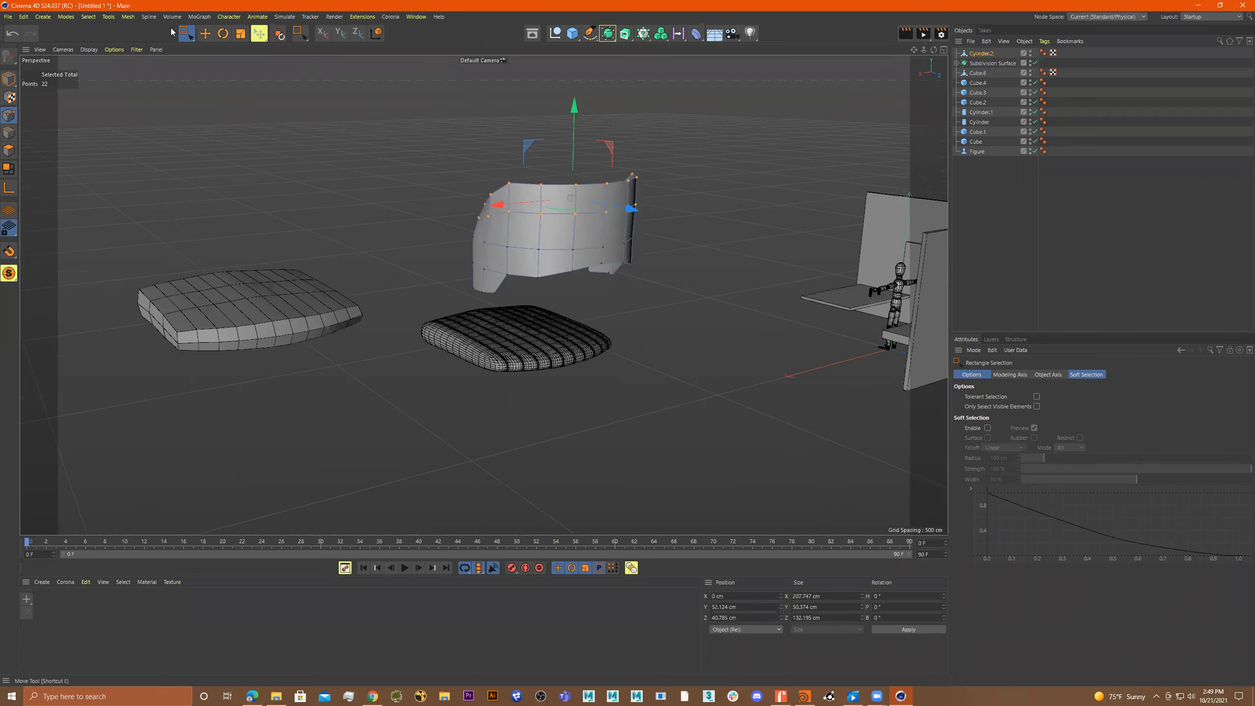
Switch to polygon mode, select four adjacent polygons across the rear of the backrest, and inspect them from the inner side.
{"action": "left_click", "coordinate": [8, 151]}
{"action": "left_click_drag", "start_coordinate": [606, 220], "coordinate": [318, 130], "text": "alt"}
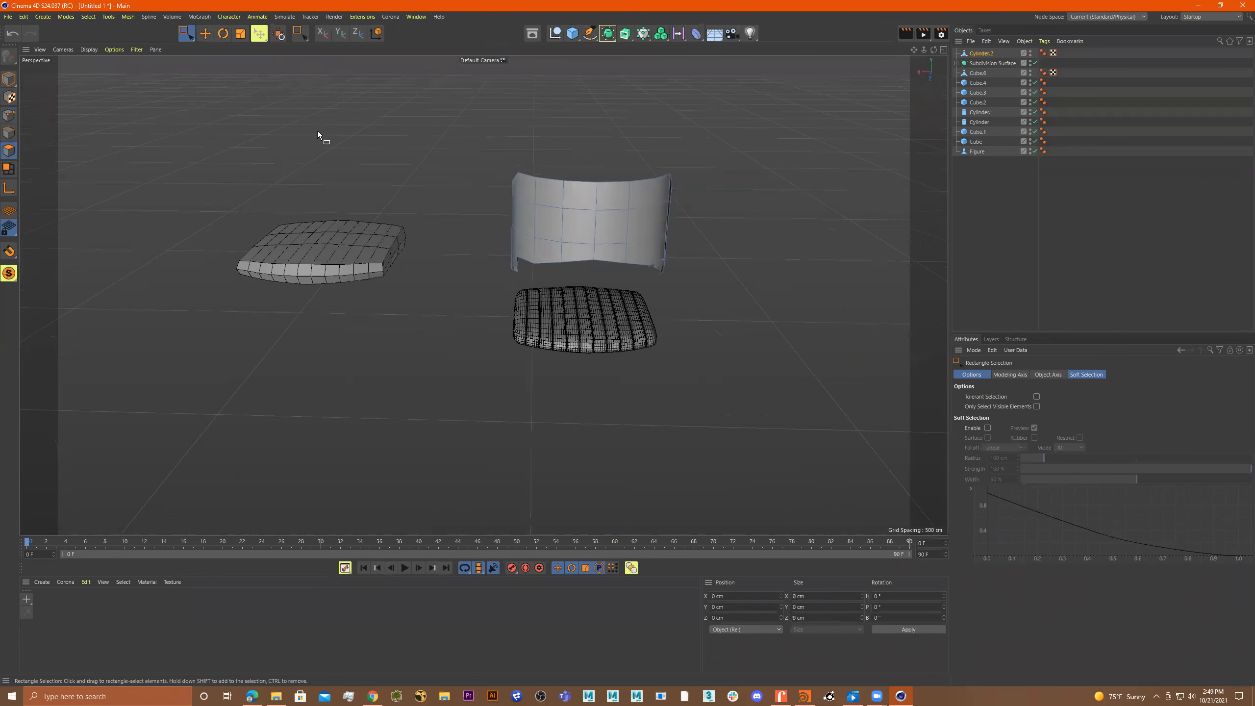
{"action": "key", "text": "9"}
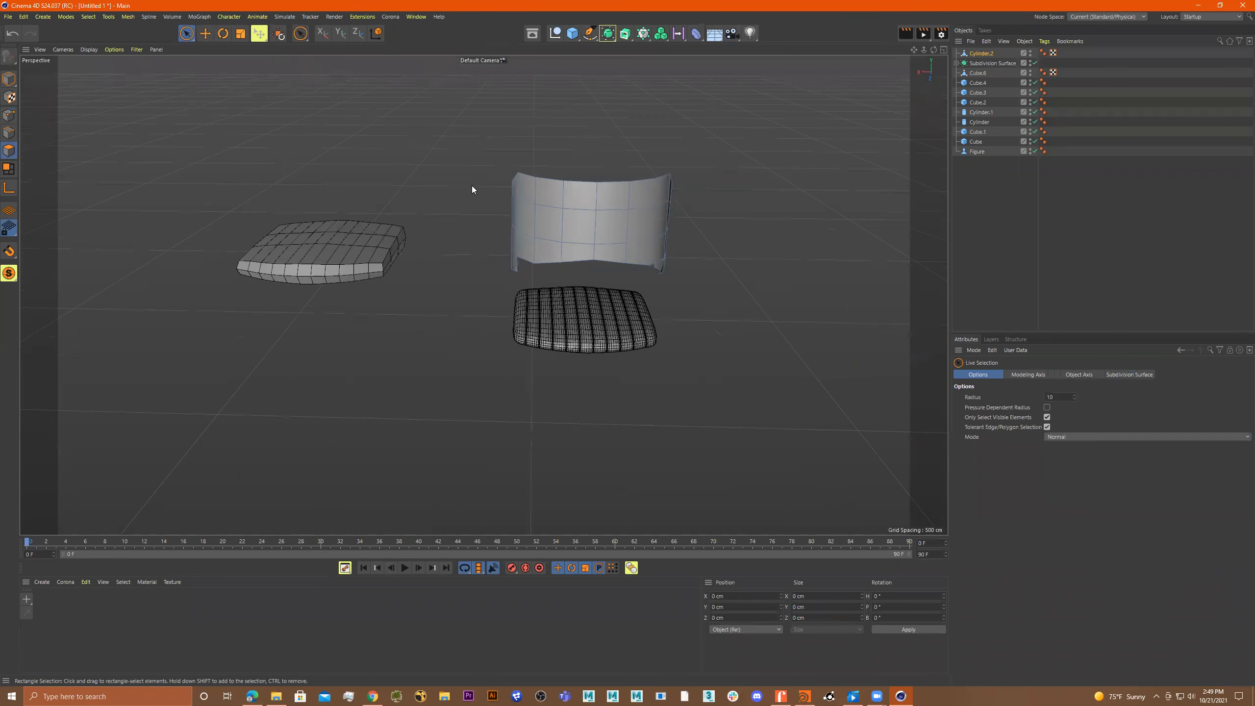
{"action": "left_click", "coordinate": [638, 221]}
{"action": "left_click", "coordinate": [604, 224], "text": "shift"}
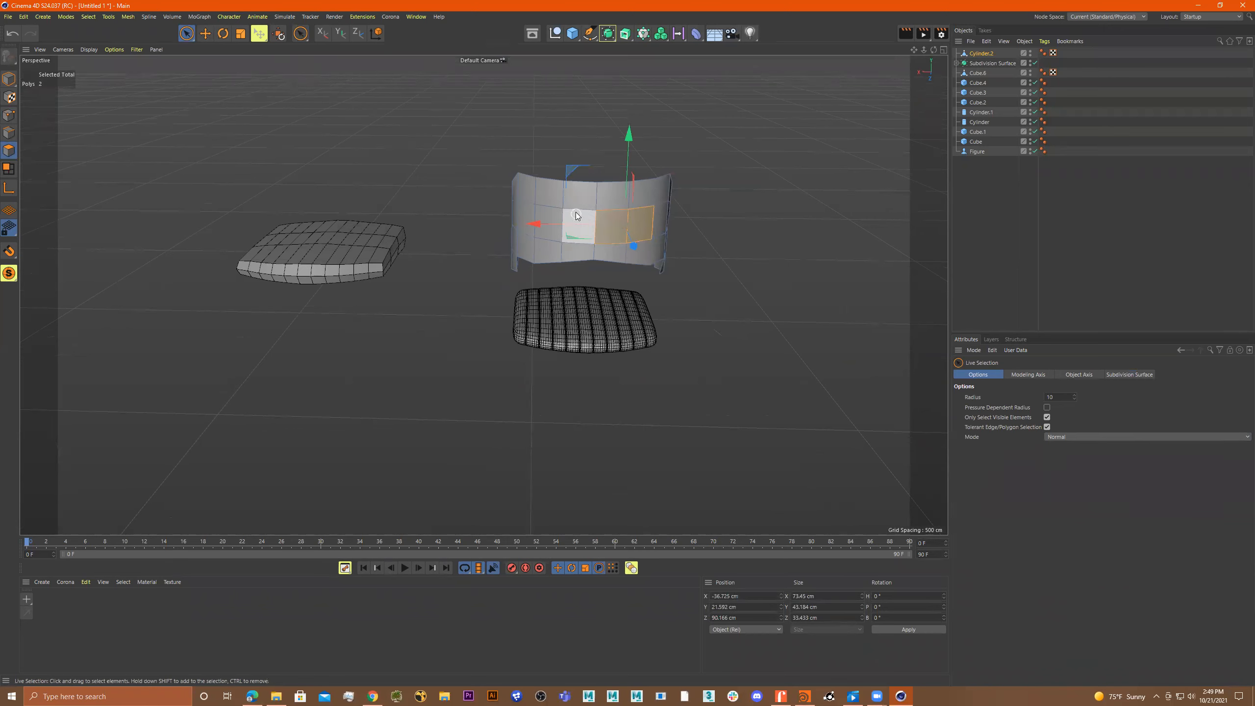
{"action": "left_click", "coordinate": [574, 221], "text": "shift"}
{"action": "left_click_drag", "start_coordinate": [574, 221], "coordinate": [674, 277], "text": "alt"}
{"action": "right_click_drag", "start_coordinate": [674, 277], "coordinate": [735, 262], "text": "alt"}
{"action": "mouse_move", "coordinate": [735, 262]}
{"action": "left_mouse_down", "text": "alt"}
{"action": "mouse_move", "coordinate": [765, 244]}
{"action": "mouse_move", "coordinate": [738, 260]}
{"action": "left_mouse_up", "text": "alt"}
{"action": "left_click_drag", "start_coordinate": [482, 191], "coordinate": [478, 190]}
{"action": "left_click_drag", "start_coordinate": [630, 205], "coordinate": [567, 245], "text": "alt"}
{"action": "middle_click_drag", "start_coordinate": [566, 244], "coordinate": [442, 269], "text": "alt"}
{"action": "right_click_drag", "start_coordinate": [442, 269], "coordinate": [516, 266], "text": "alt"}
{"action": "mouse_move", "coordinate": [516, 266]}
{"action": "left_mouse_down", "text": "alt"}
{"action": "mouse_move", "coordinate": [501, 259]}
{"action": "mouse_move", "coordinate": [534, 252]}
{"action": "left_mouse_up", "text": "alt"}
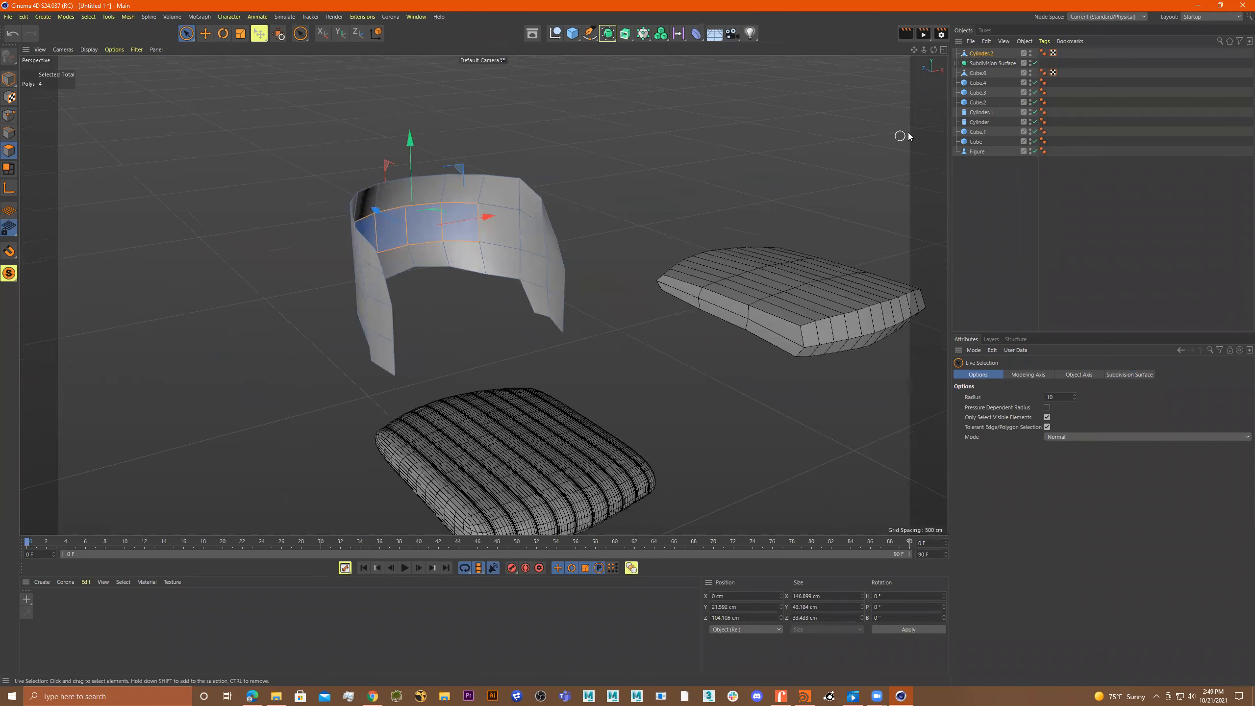
Add another Subdivision Surface object for smoothing the backrest.
{"action": "left_click", "coordinate": [980, 54]}
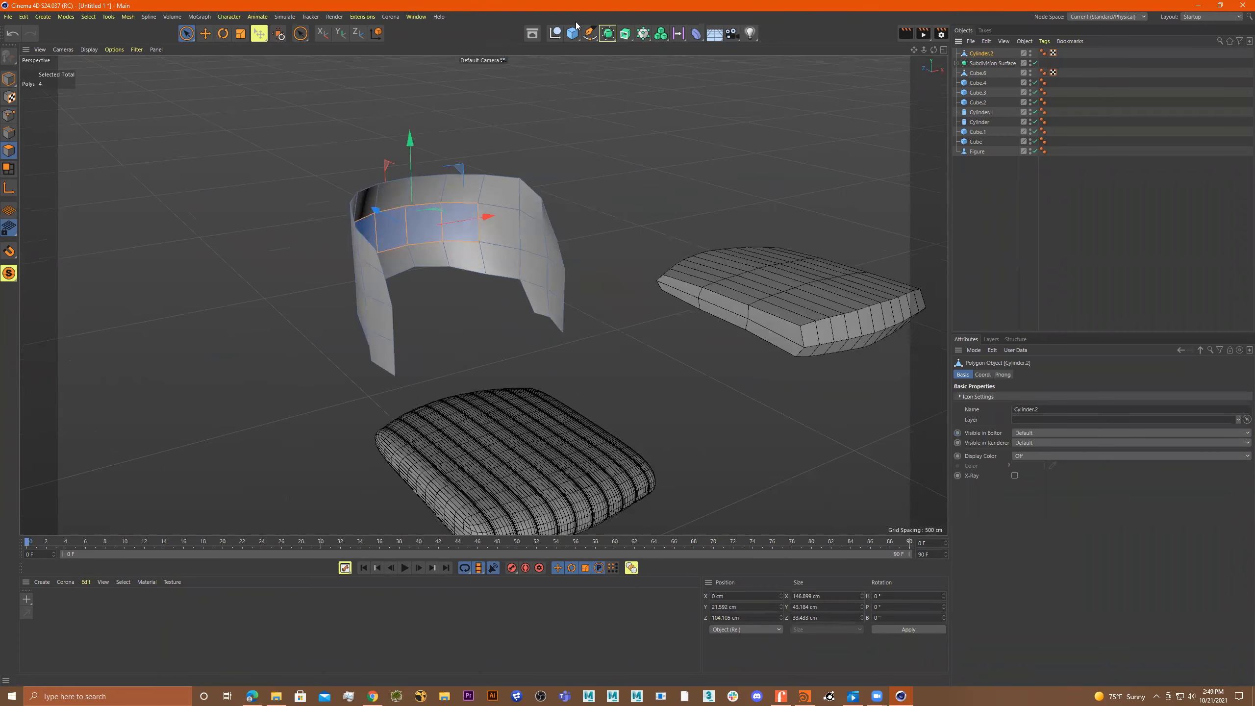
{"action": "left_click", "coordinate": [609, 34]}
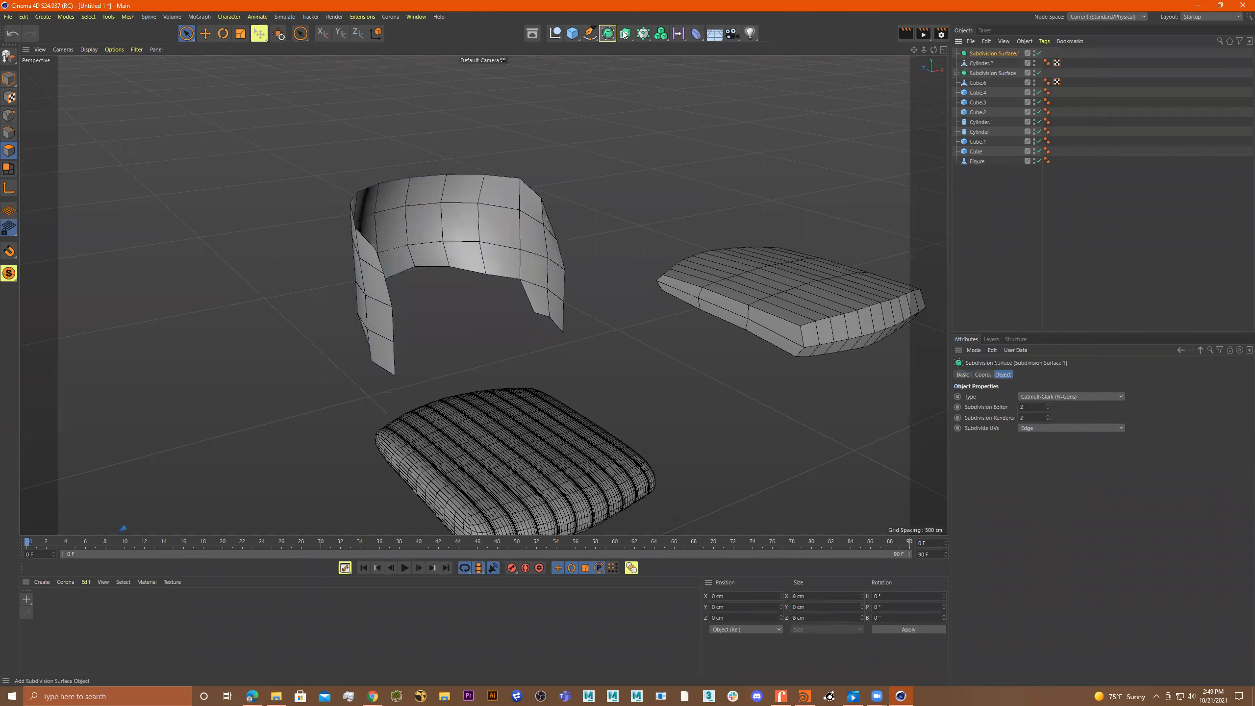
{"action": "left_click_drag", "start_coordinate": [983, 62], "coordinate": [983, 55]}
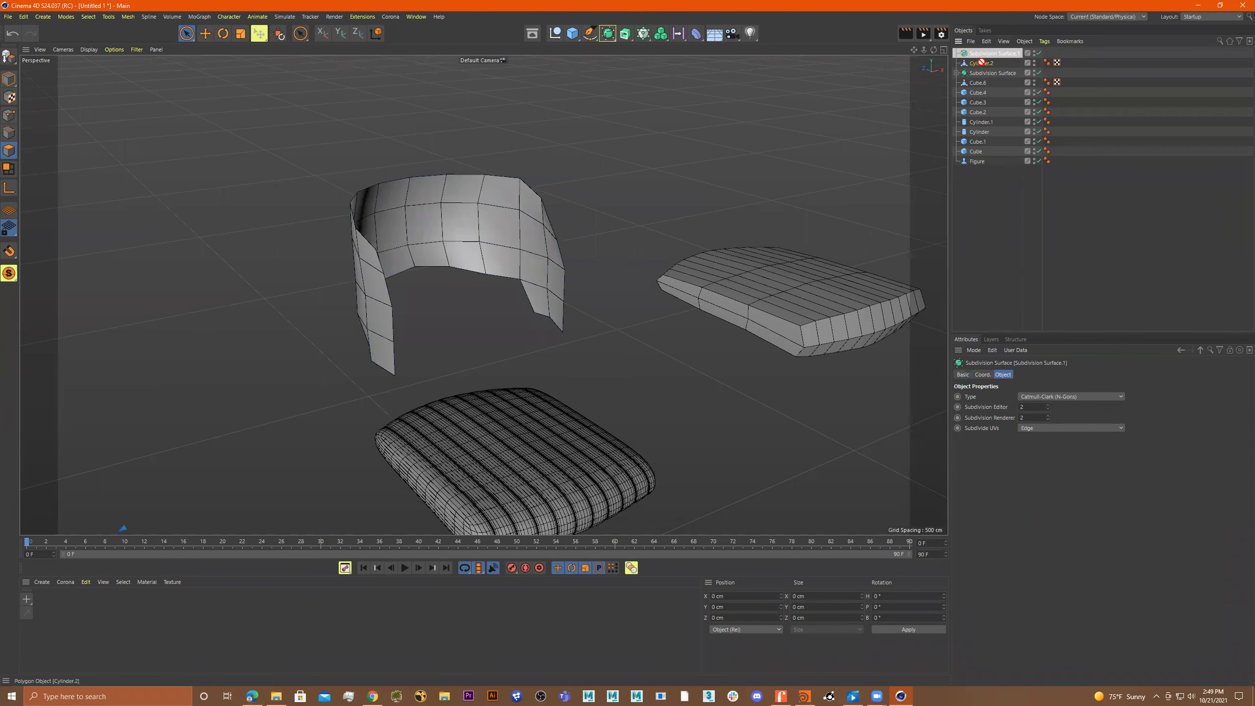
Rename the backrest cylinder as chair_back and make it a child of the new Subdivision Surface.
{"action": "double_click", "coordinate": [983, 63]}
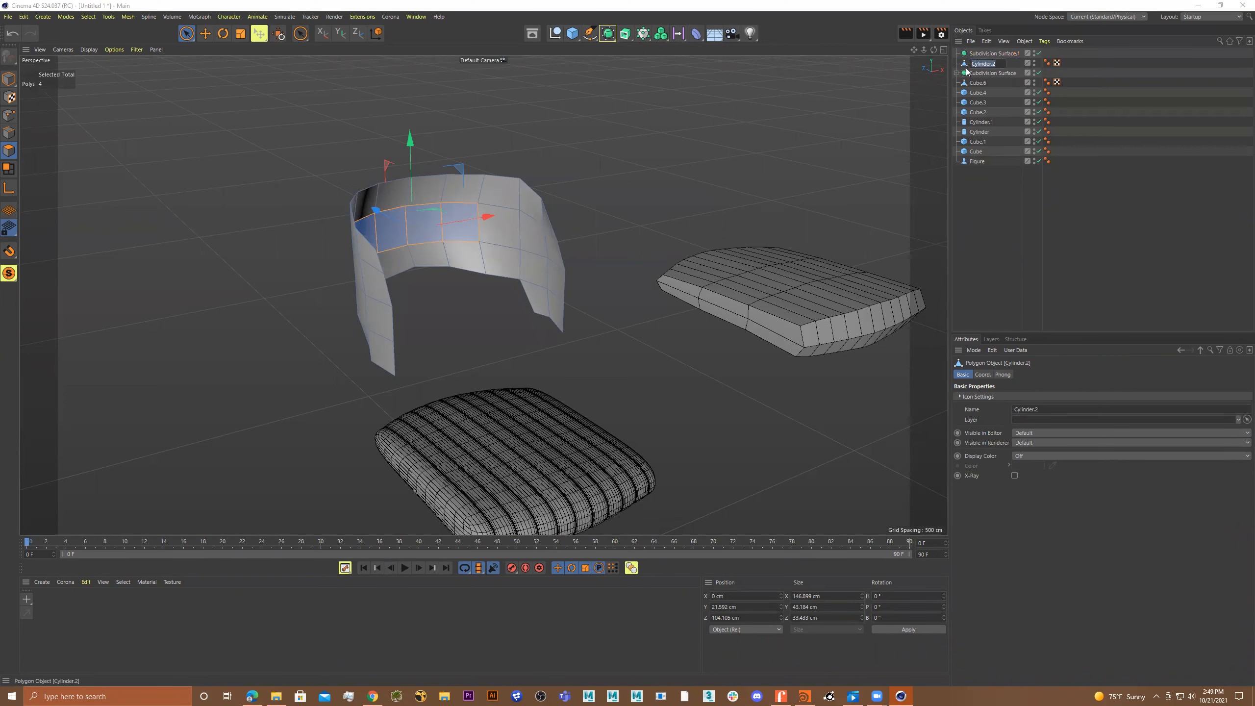
{"action": "type", "text": "chair_back"}
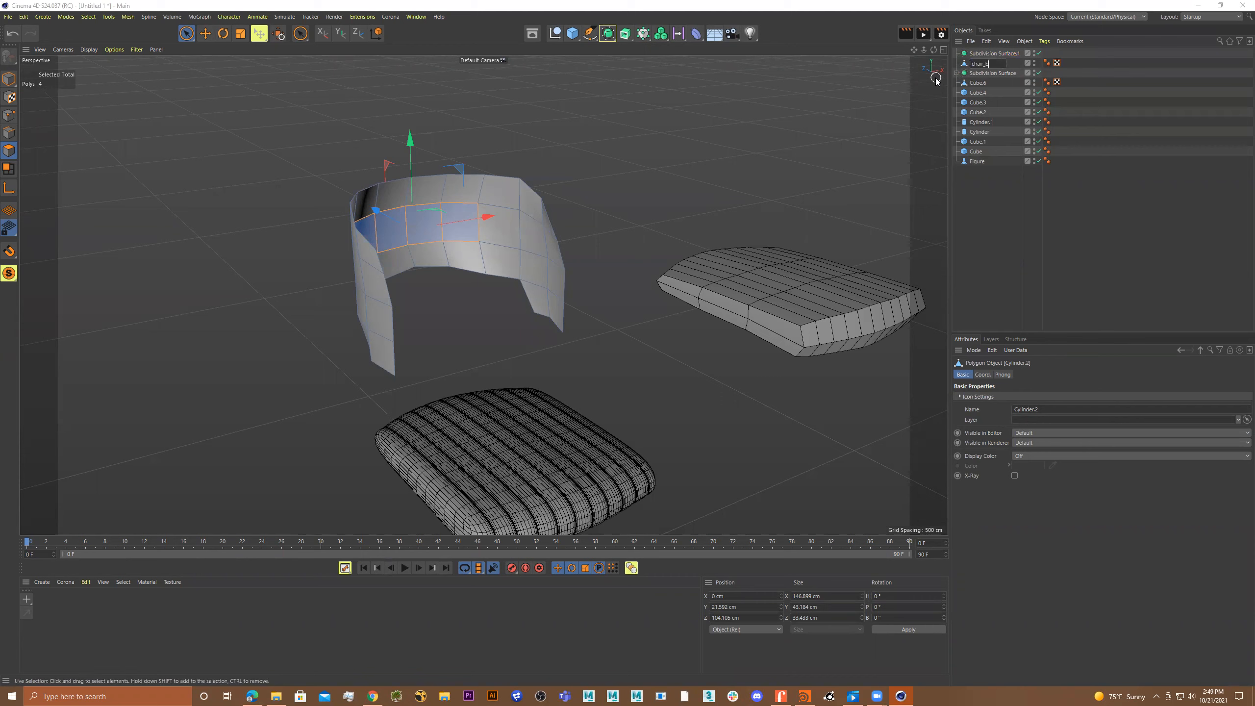
{"action": "key", "text": "Return"}
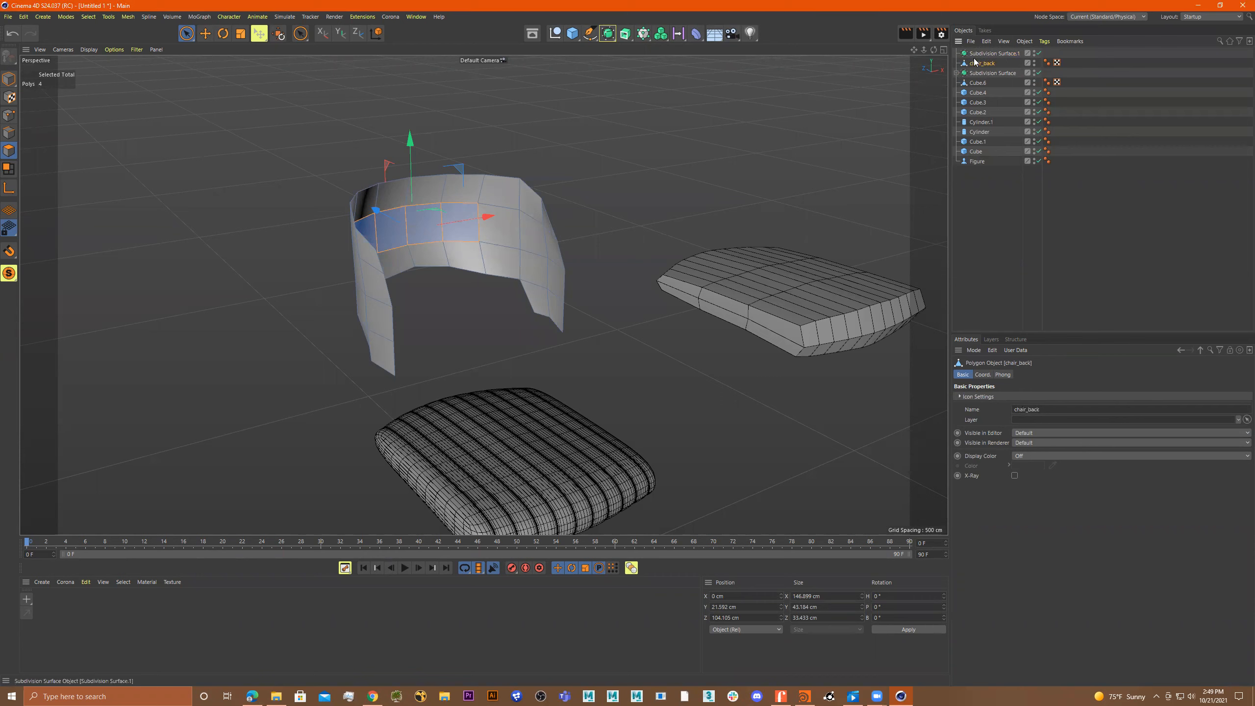
{"action": "left_click_drag", "start_coordinate": [986, 54], "coordinate": [986, 54]}
{"action": "left_click_drag", "start_coordinate": [697, 107], "coordinate": [678, 163], "text": "alt"}
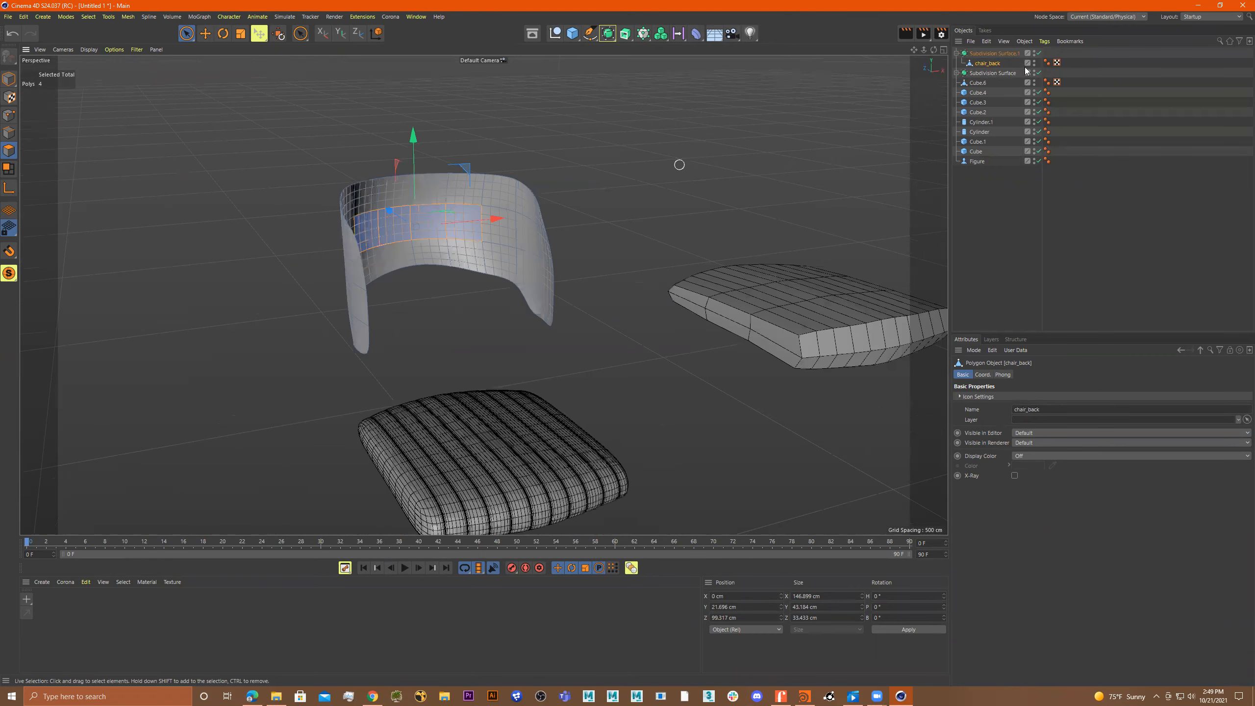
Disable the backrest's Subdivision Surface, clear the polygon selection, and extrude all chair_back polygons by about 14.7 cm for thickness.
{"action": "left_click", "coordinate": [1038, 53]}
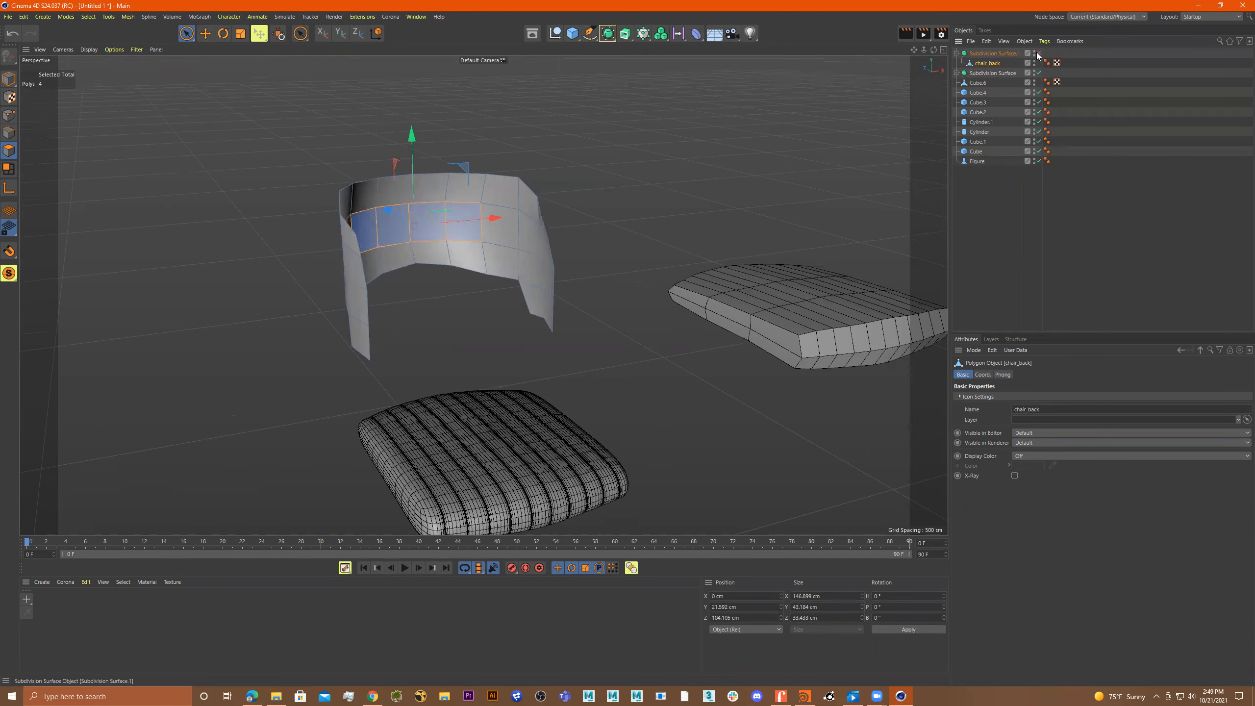
{"action": "mouse_move", "coordinate": [627, 168]}
{"action": "left_mouse_down", "text": "alt"}
{"action": "mouse_move", "coordinate": [654, 169]}
{"action": "mouse_move", "coordinate": [638, 176]}
{"action": "left_mouse_up", "text": "alt"}
{"action": "left_click", "coordinate": [638, 176]}
{"action": "right_click", "coordinate": [583, 187]}
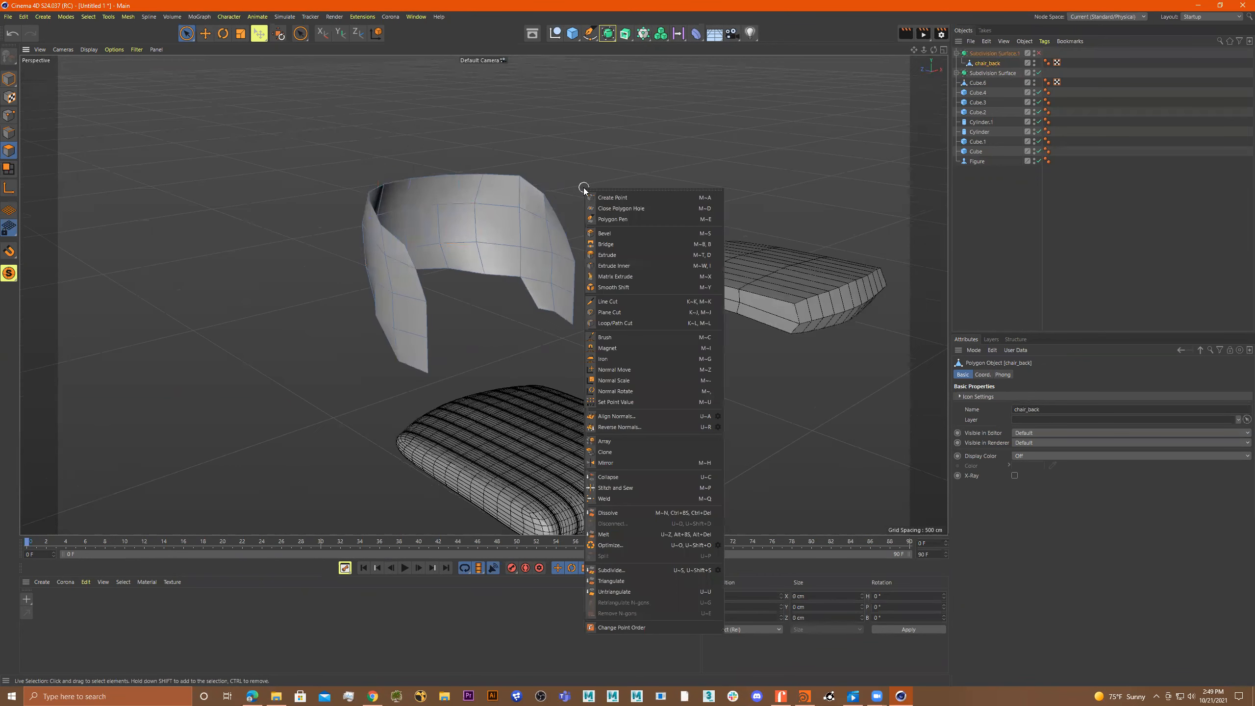
{"action": "left_click", "coordinate": [623, 255]}
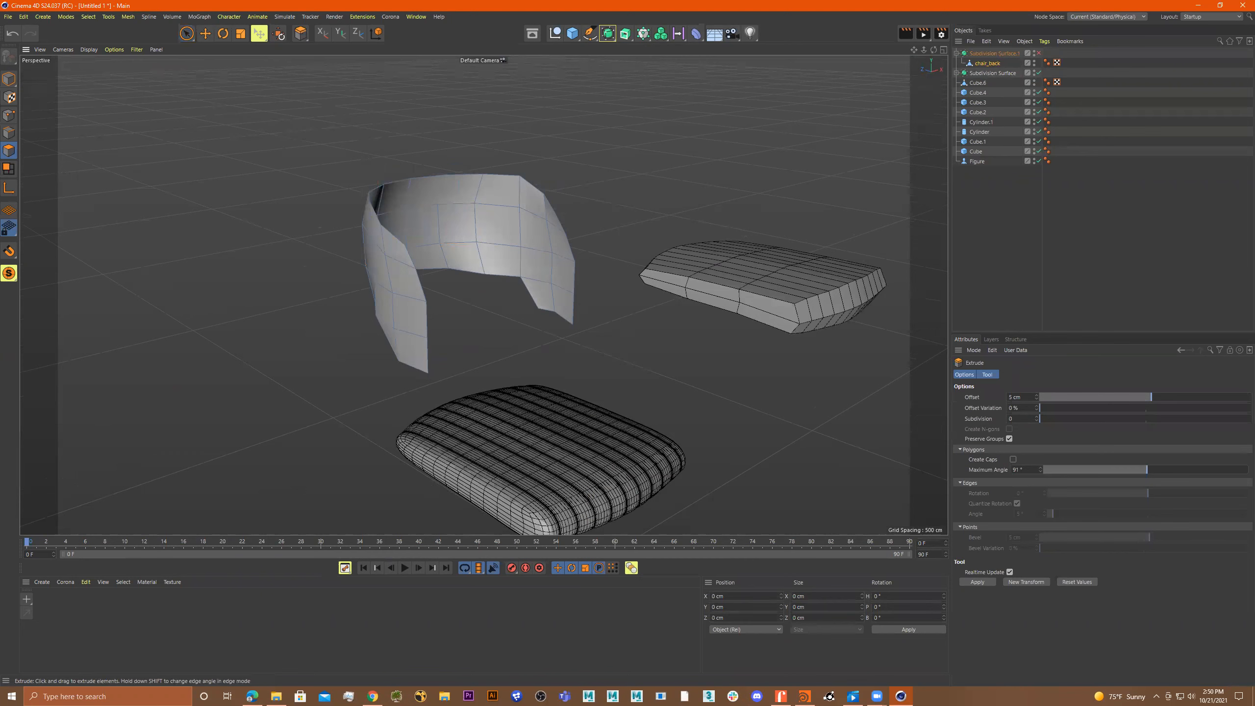
{"action": "left_click_drag", "start_coordinate": [623, 254], "coordinate": [671, 255]}
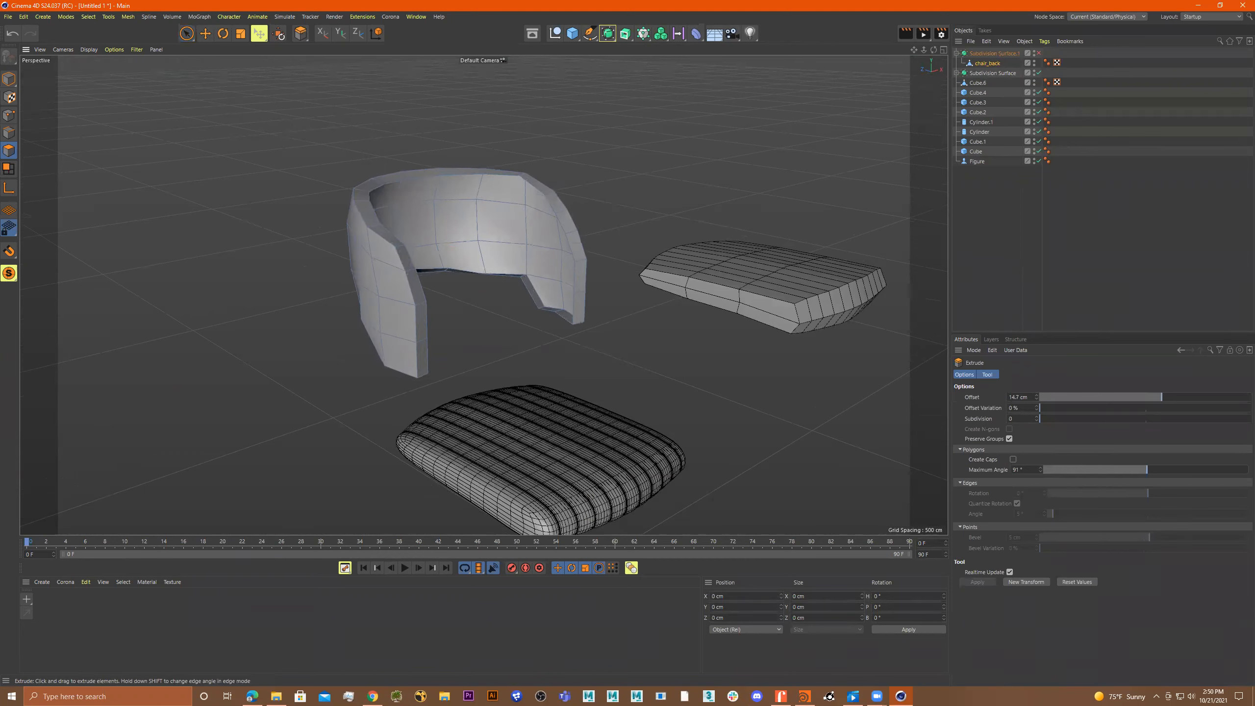
Check the extruded chair_back from inside and below, and enable Create Caps for the extrusion.
{"action": "left_click_drag", "start_coordinate": [582, 207], "coordinate": [451, 247], "text": "alt"}
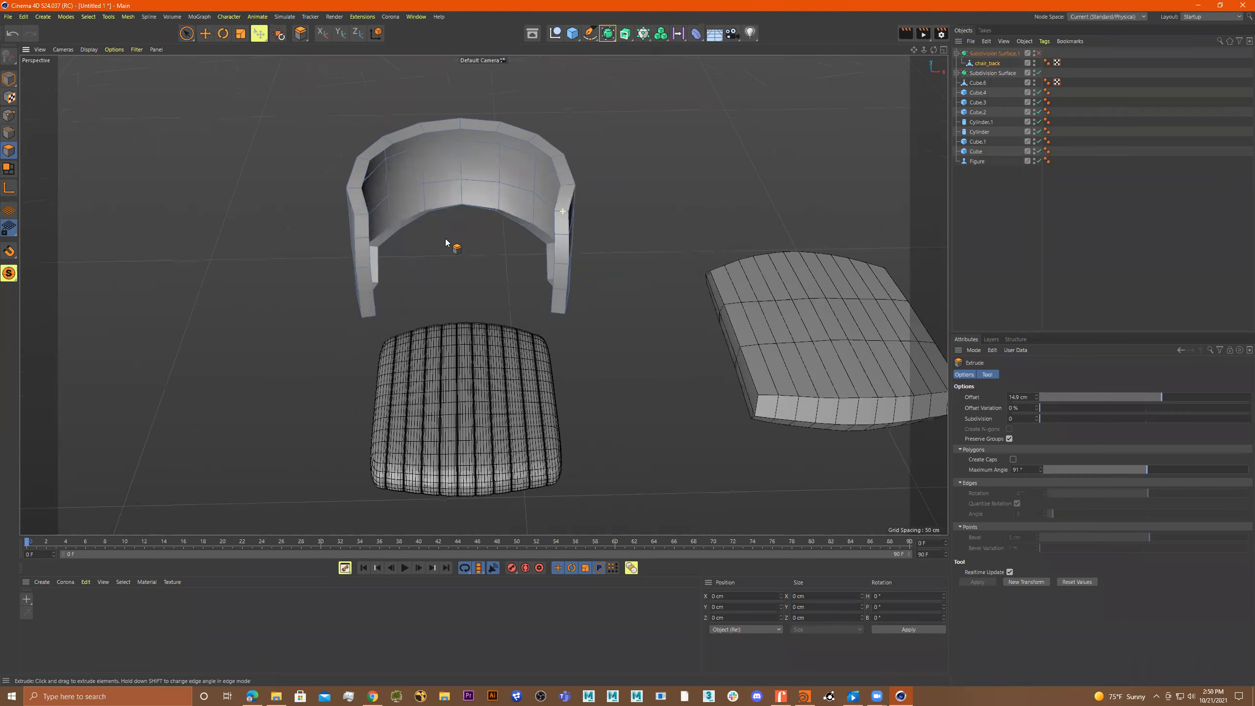
{"action": "scroll", "coordinate": [529, 230], "scroll_direction": "up", "scroll_amount": 5}
{"action": "left_click_drag", "start_coordinate": [530, 230], "coordinate": [526, 251], "text": "alt"}
{"action": "middle_click_drag", "start_coordinate": [526, 251], "coordinate": [549, 118], "text": "alt"}
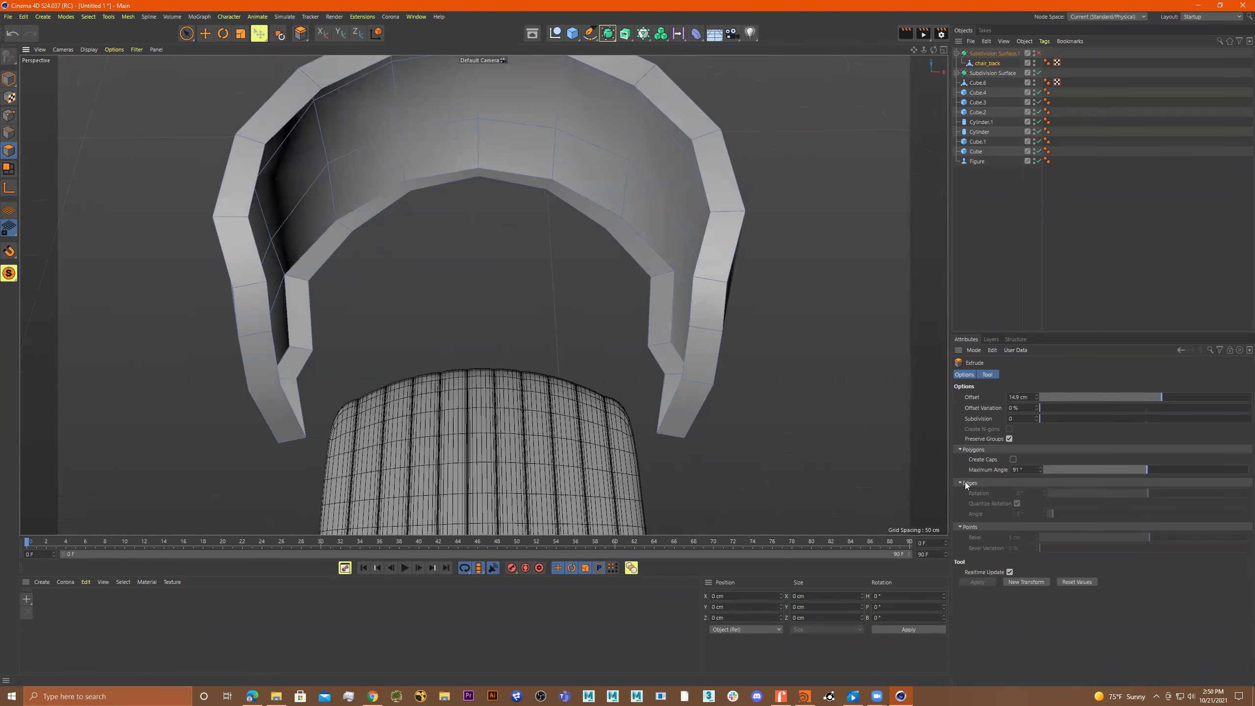
{"action": "left_click", "coordinate": [1013, 460]}
{"action": "scroll", "coordinate": [745, 345], "scroll_direction": "down", "scroll_amount": 5}
{"action": "left_click_drag", "start_coordinate": [745, 345], "coordinate": [776, 277], "text": "alt"}
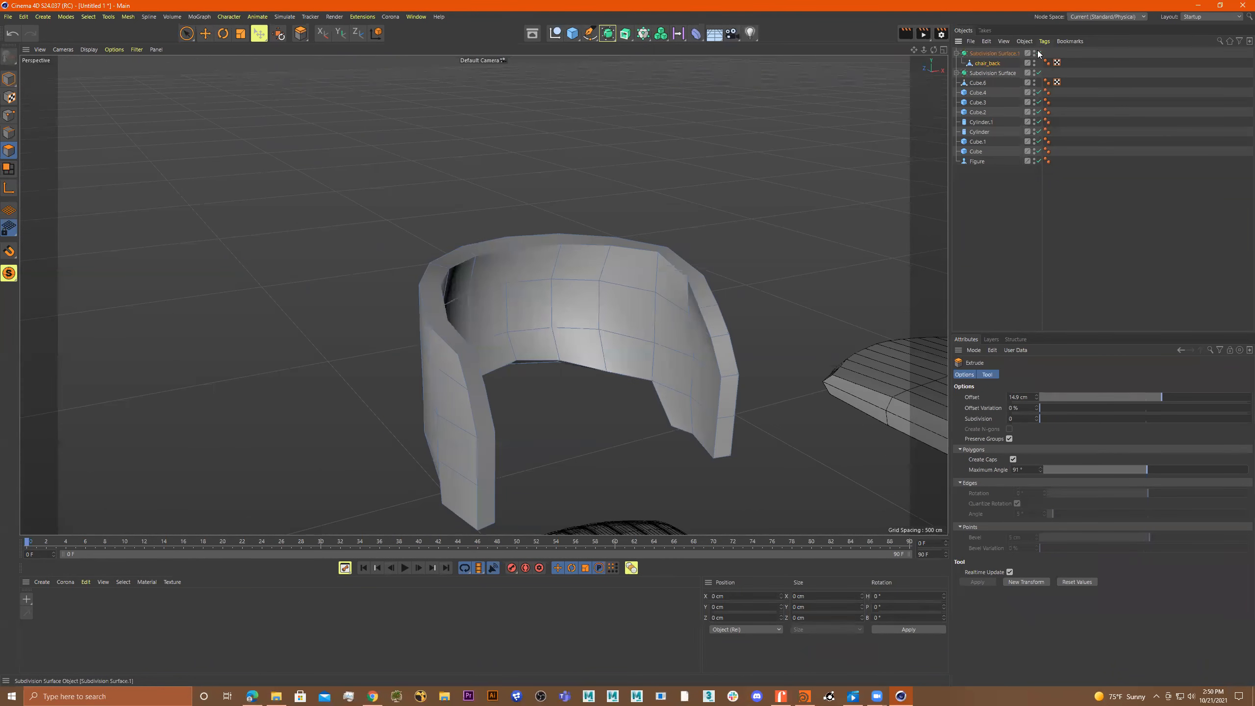
Preview the thickened backrest with its Subdivision Surface enabled, and switch the smoothing off again.
{"action": "scroll", "coordinate": [728, 204], "scroll_direction": "down", "scroll_amount": 5}
{"action": "left_click_drag", "start_coordinate": [692, 218], "coordinate": [515, 258], "text": "alt"}
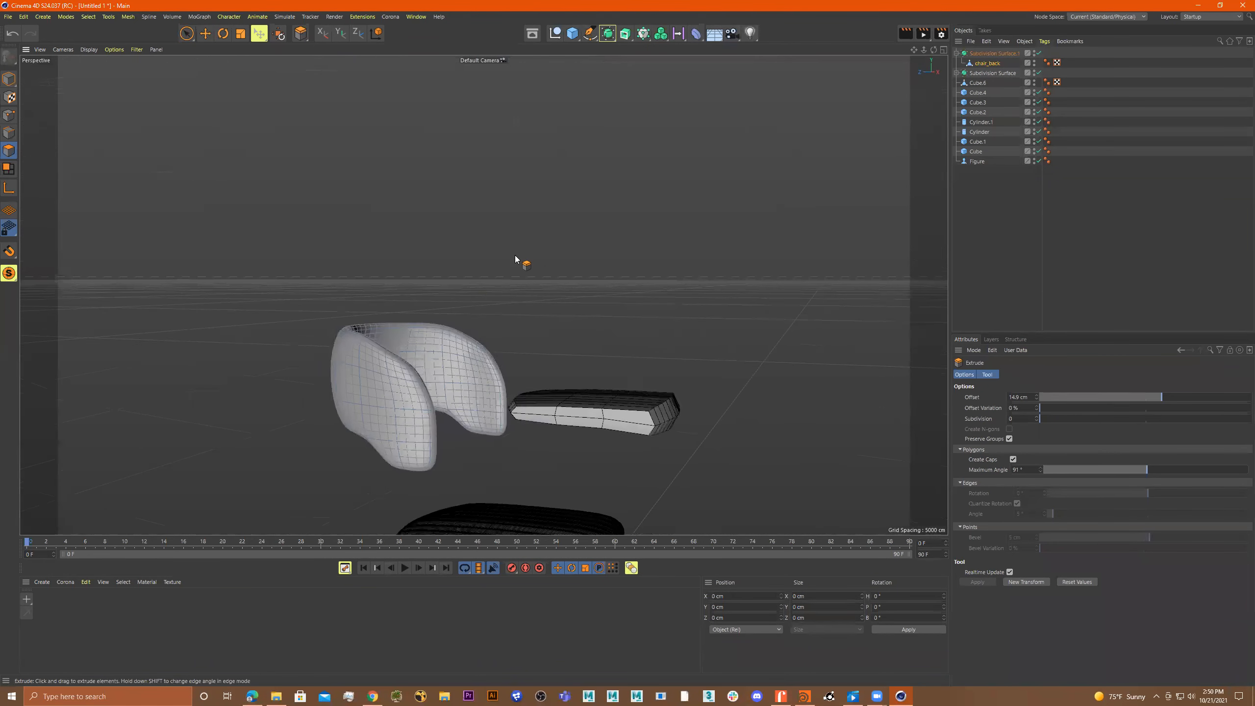
{"action": "scroll", "coordinate": [515, 258], "scroll_direction": "up", "scroll_amount": 5}
{"action": "left_click_drag", "start_coordinate": [708, 191], "coordinate": [767, 163], "text": "alt"}
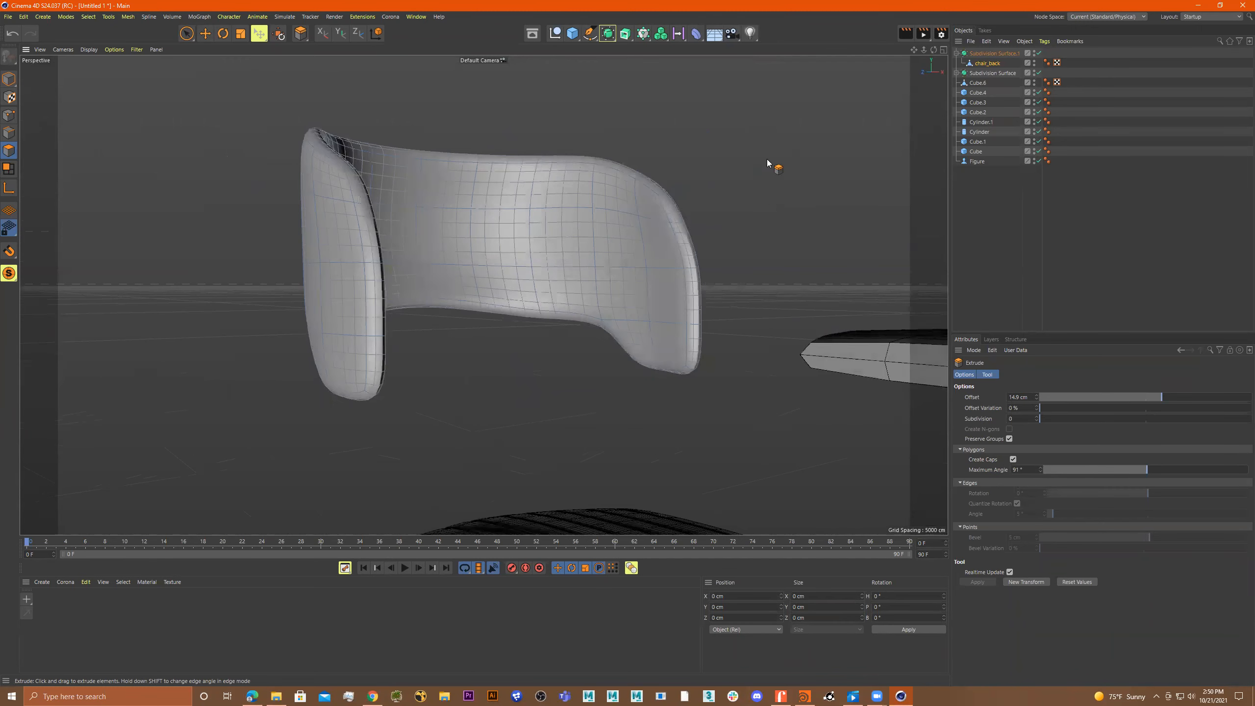
{"action": "left_click", "coordinate": [1039, 53]}
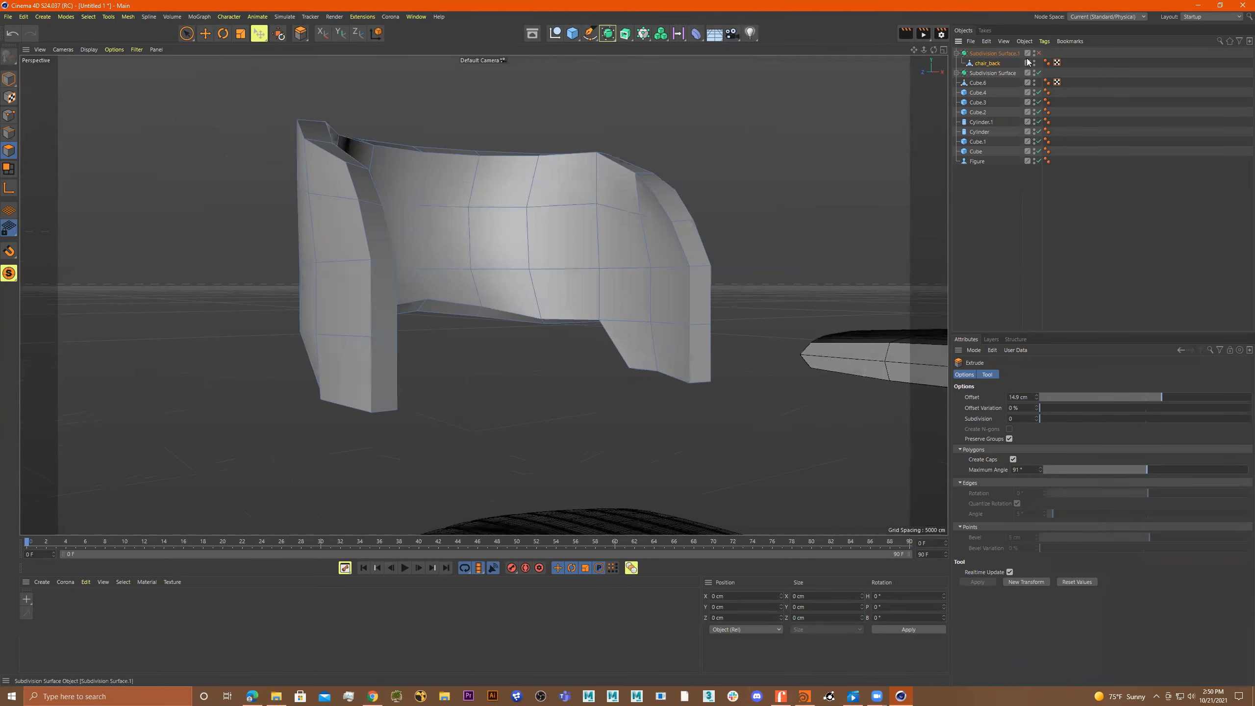
Select the four polygons under the ends of the backrest's arms and move them about 5 cm along Z and about 25 cm down.
{"action": "scroll", "coordinate": [740, 191], "scroll_direction": "down", "scroll_amount": 3}
{"action": "left_click_drag", "start_coordinate": [740, 190], "coordinate": [61, 124], "text": "alt"}
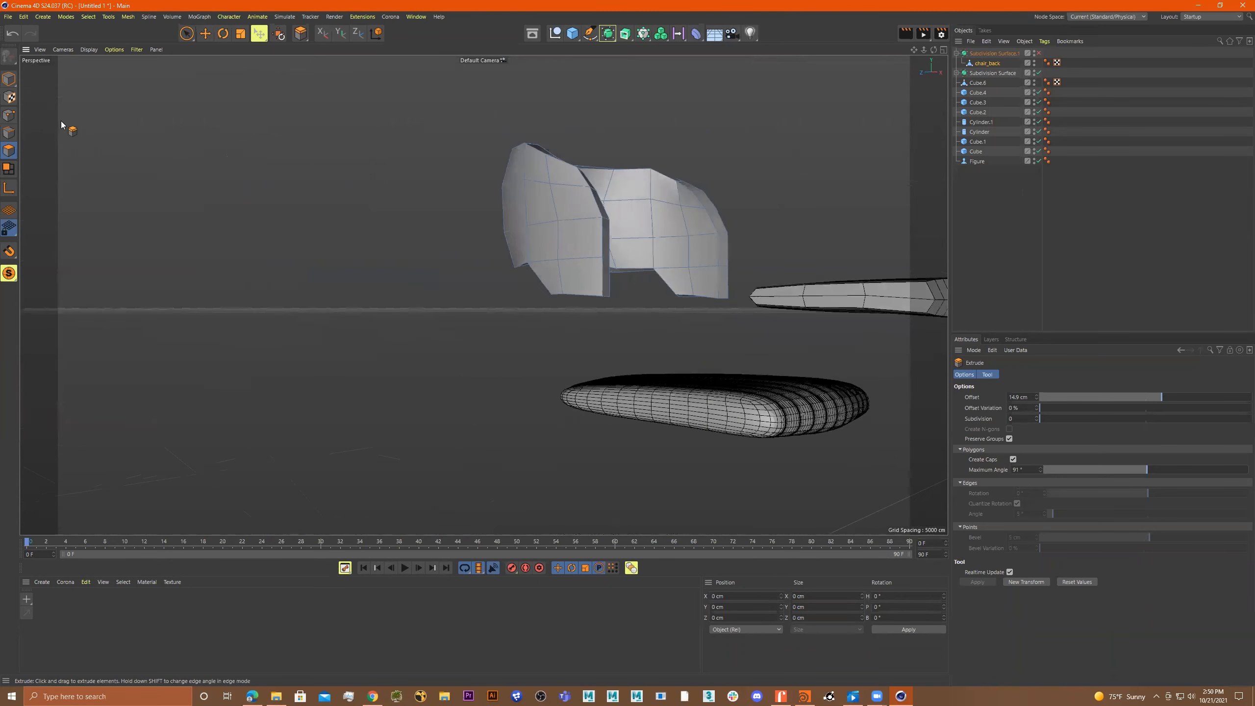
{"action": "key", "text": "space"}
{"action": "left_click_drag", "start_coordinate": [624, 297], "coordinate": [480, 247], "text": "alt"}
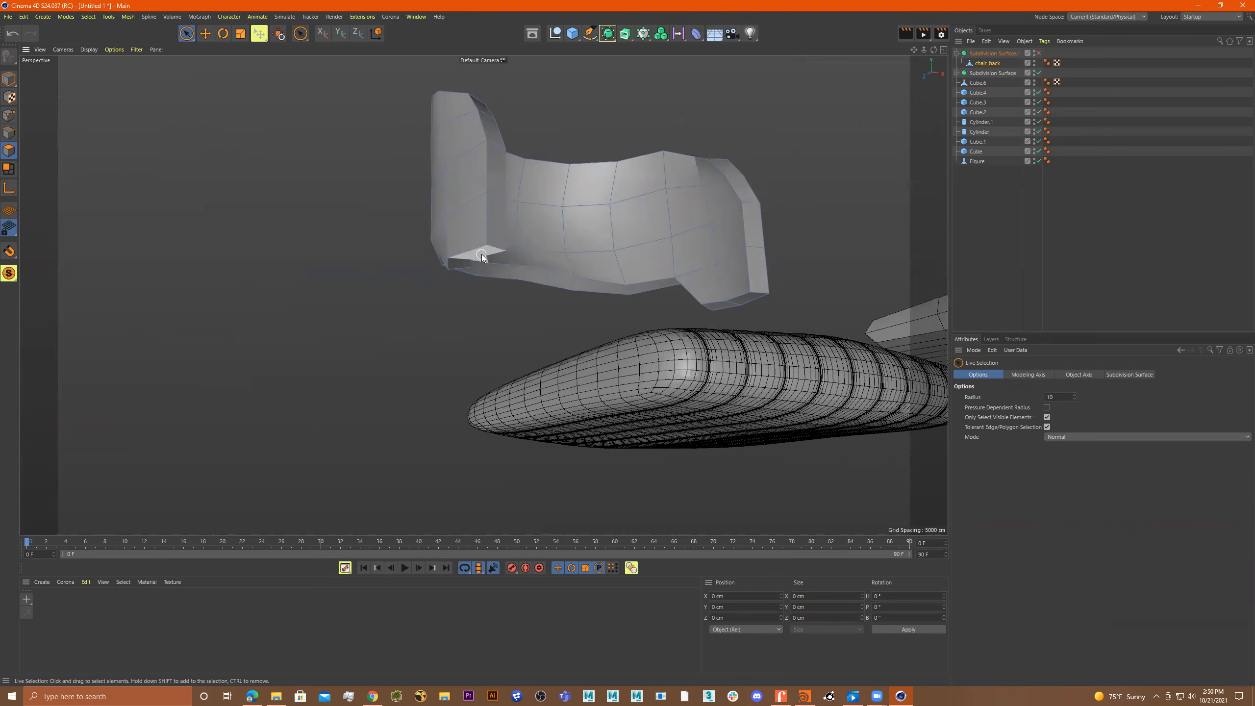
{"action": "scroll", "coordinate": [494, 247], "scroll_direction": "up", "scroll_amount": 3}
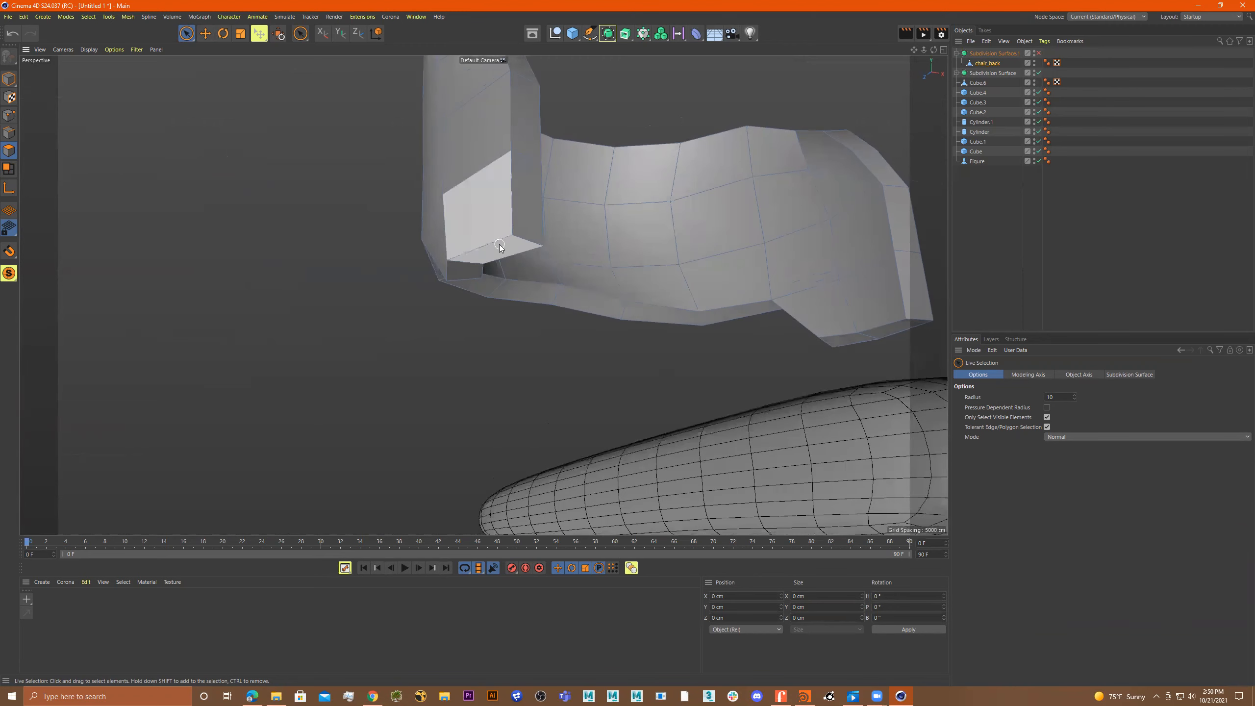
{"action": "left_click", "coordinate": [497, 249]}
{"action": "left_click_drag", "start_coordinate": [505, 246], "coordinate": [395, 317], "text": "alt"}
{"action": "left_click", "coordinate": [436, 267], "text": "shift"}
{"action": "scroll", "coordinate": [624, 305], "scroll_direction": "down", "scroll_amount": 5}
{"action": "scroll", "coordinate": [458, 314], "scroll_direction": "up", "scroll_amount": 3}
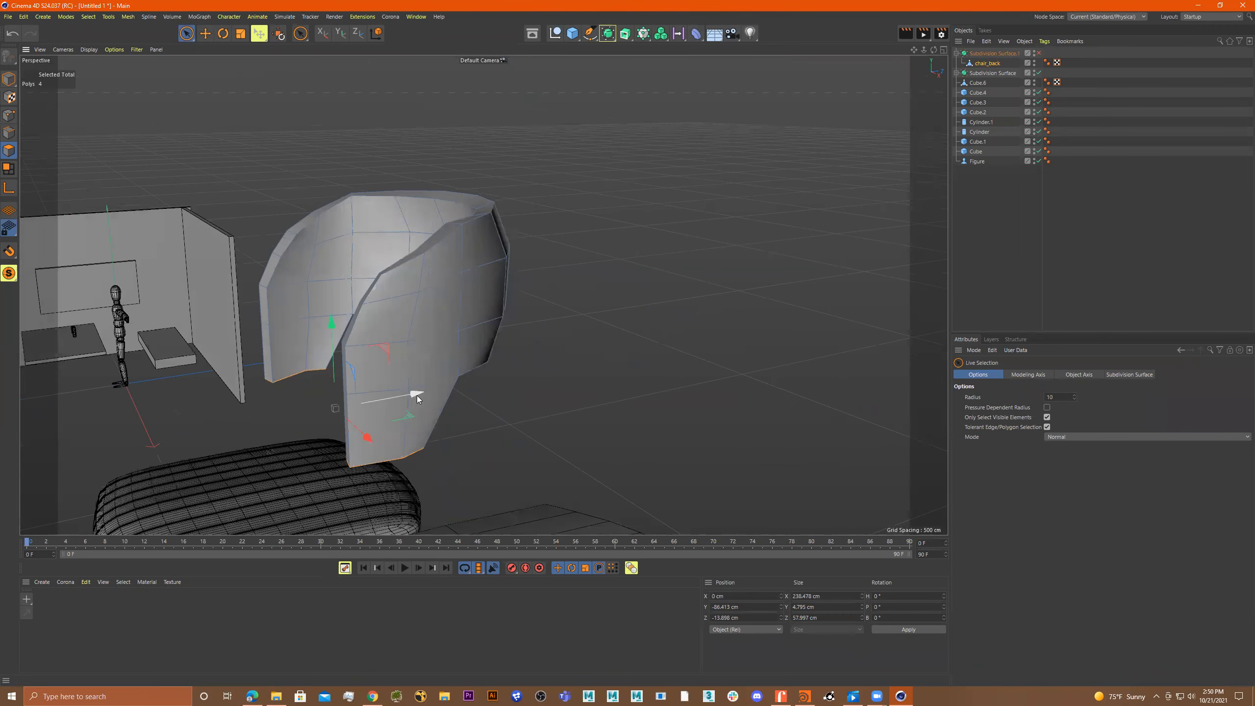
{"action": "left_click_drag", "start_coordinate": [415, 399], "coordinate": [430, 324]}
{"action": "left_click_drag", "start_coordinate": [276, 347], "coordinate": [277, 378]}
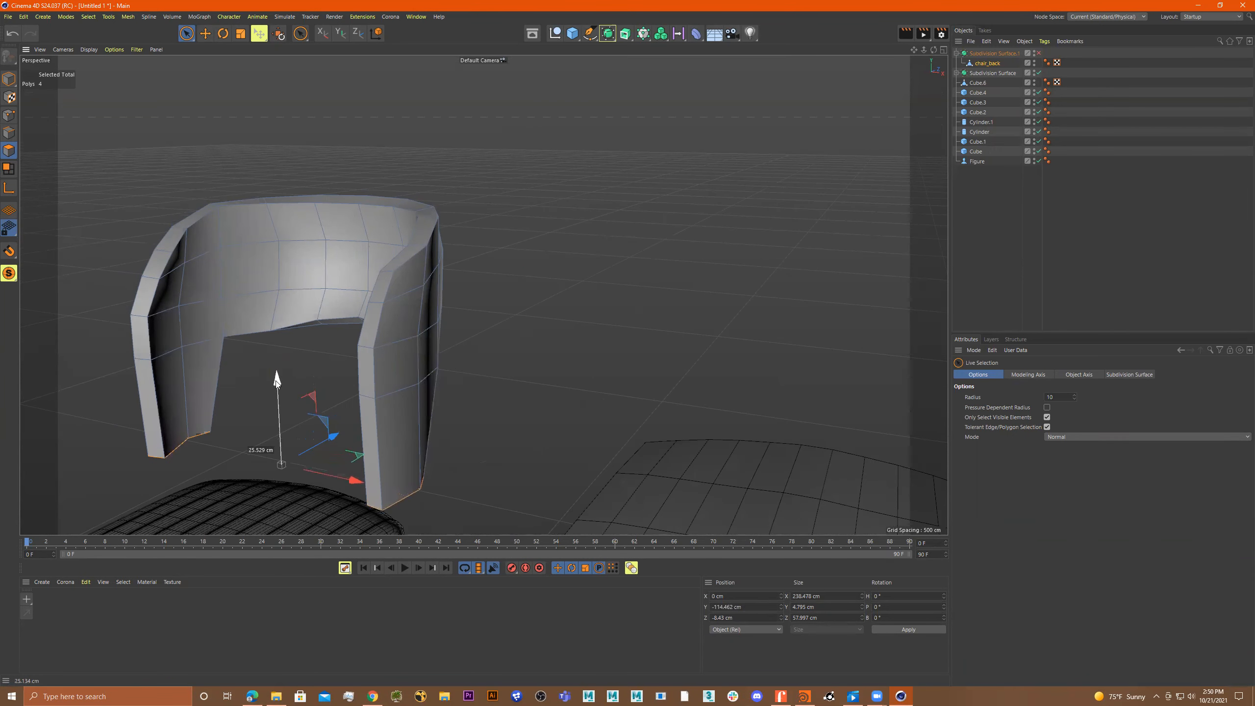
Scale the whole chair_back object vertically in model mode to a height of about 157.5 cm.
{"action": "left_click", "coordinate": [15, 82]}
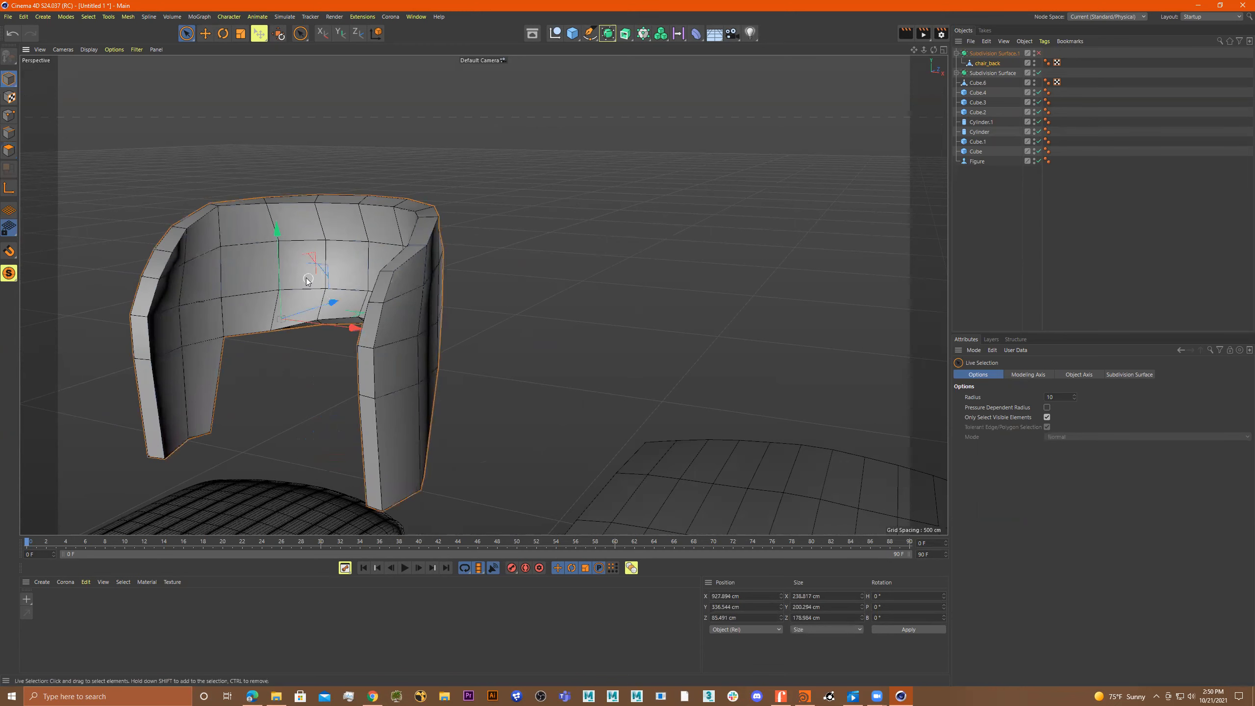
{"action": "key", "text": "t"}
{"action": "left_click_drag", "start_coordinate": [276, 229], "coordinate": [287, 243]}
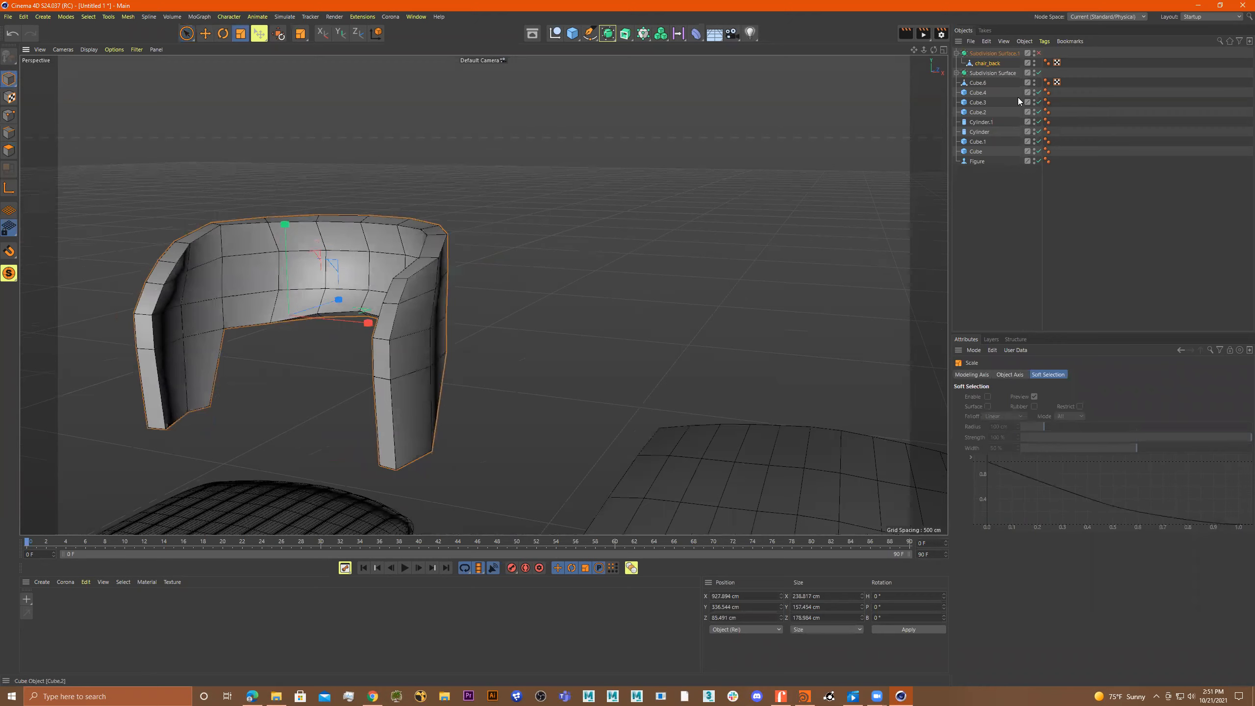
Examine the smoothed shape of the shortened backrest above the cushion, and return to its unsmoothed mesh.
{"action": "left_click", "coordinate": [1039, 53]}
{"action": "left_click_drag", "start_coordinate": [553, 166], "coordinate": [623, 188], "text": "alt"}
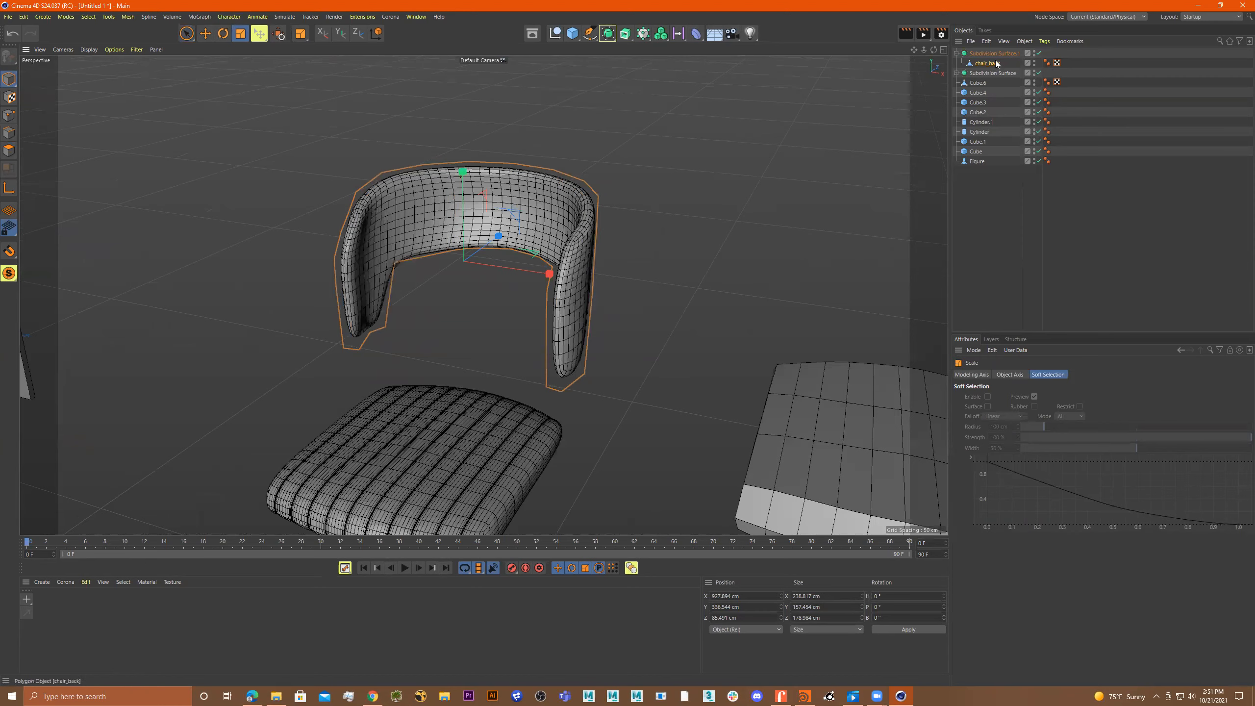
{"action": "left_click", "coordinate": [1040, 53]}
{"action": "left_click_drag", "start_coordinate": [679, 159], "coordinate": [573, 185], "text": "alt"}
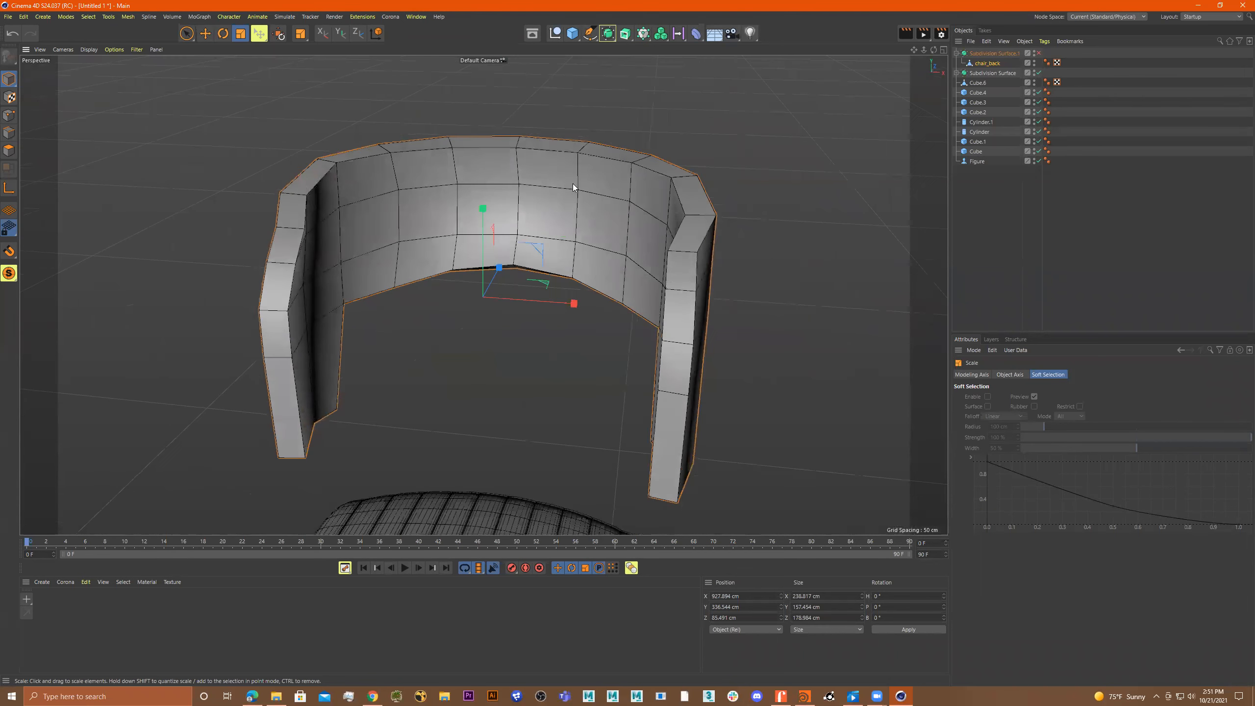
Cut an edge loop around the rim of chair_back with Loop/Path Cut at about 43.5% offset.
{"action": "right_click", "coordinate": [782, 185]}
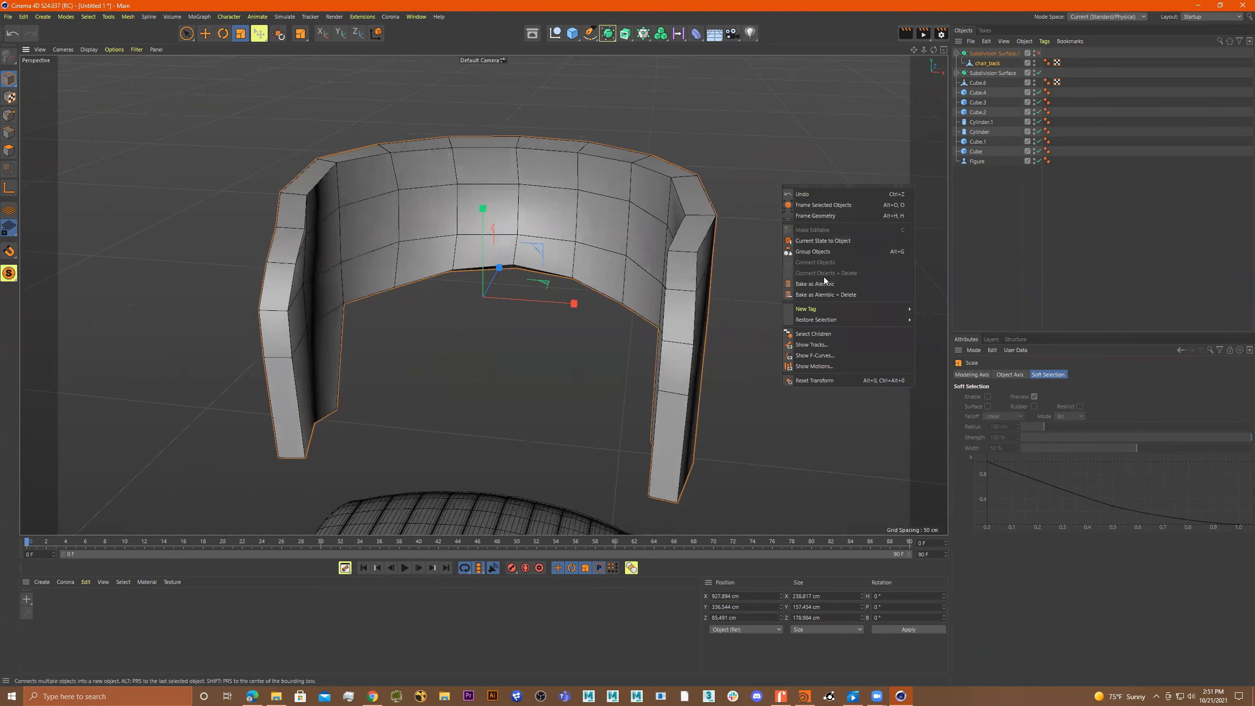
{"action": "left_click", "coordinate": [7, 152]}
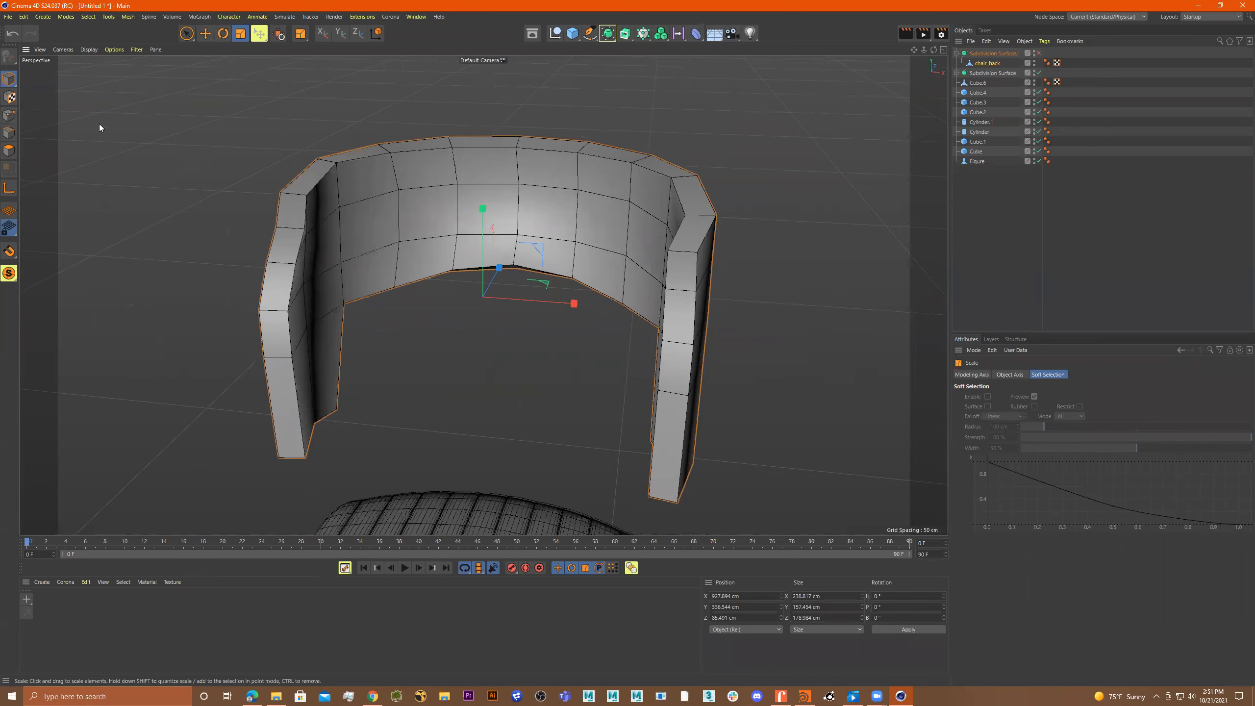
{"action": "left_click", "coordinate": [10, 116]}
{"action": "right_click", "coordinate": [233, 93]}
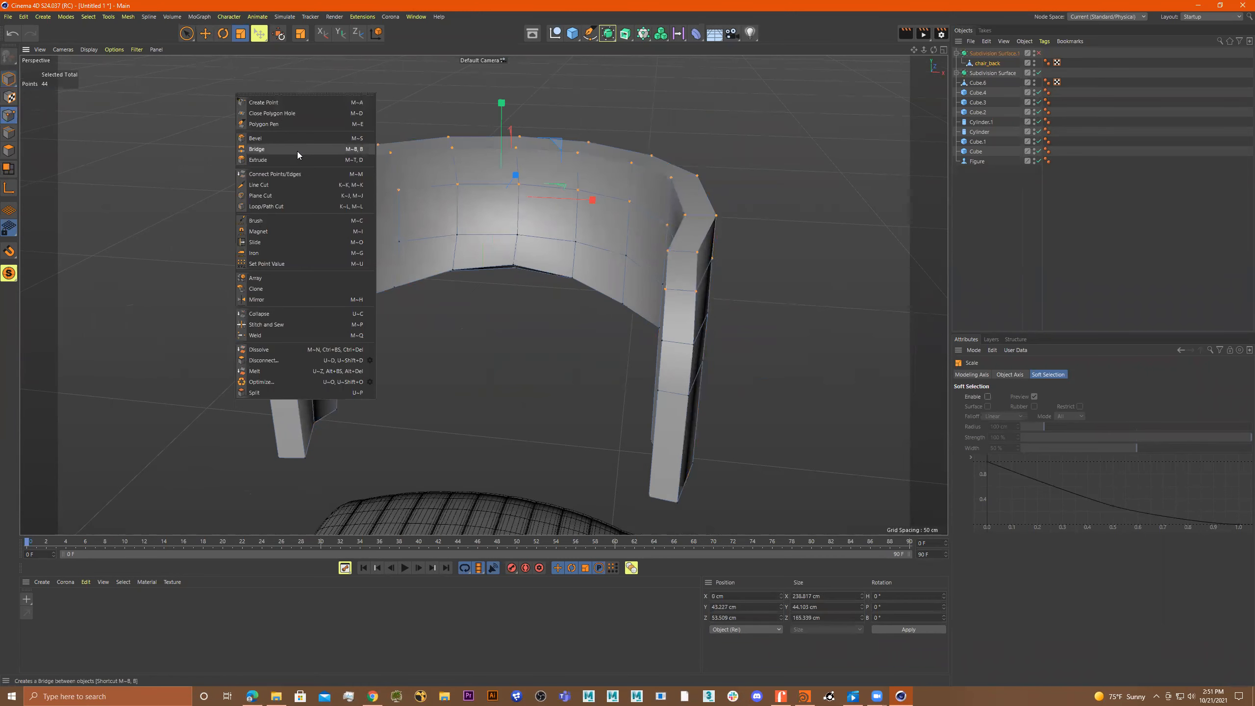
{"action": "left_click", "coordinate": [292, 211]}
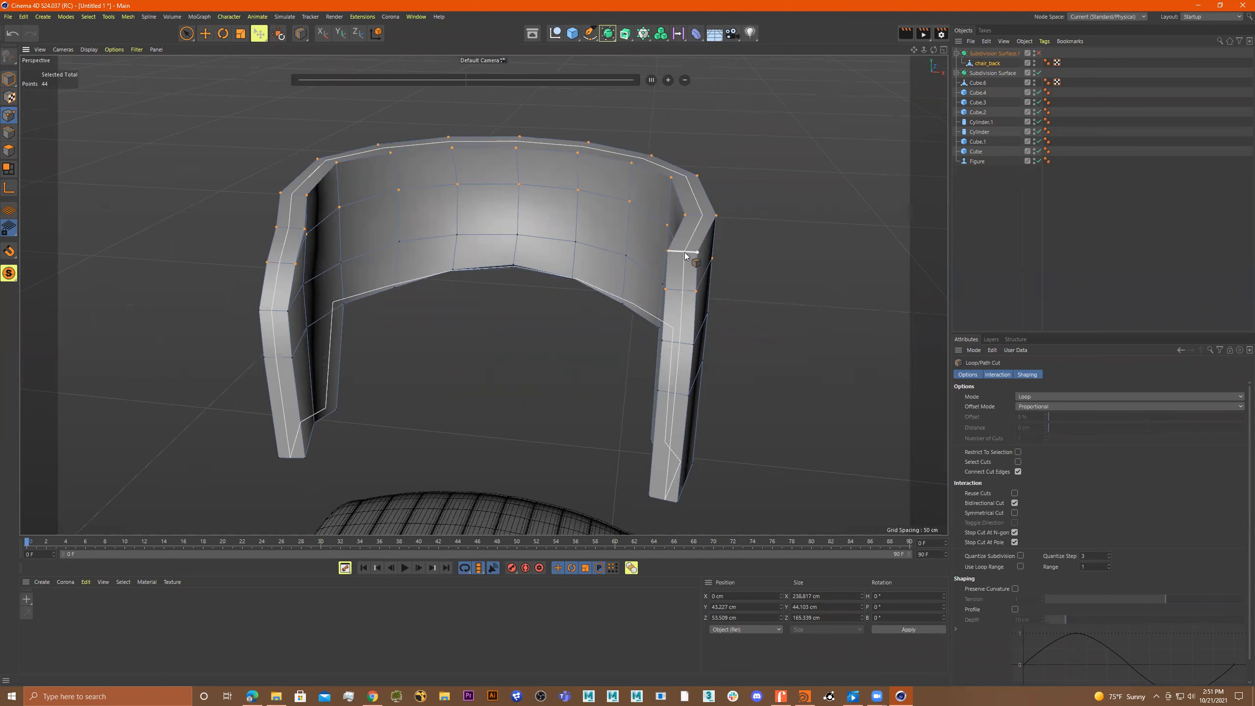
{"action": "left_click", "coordinate": [684, 255]}
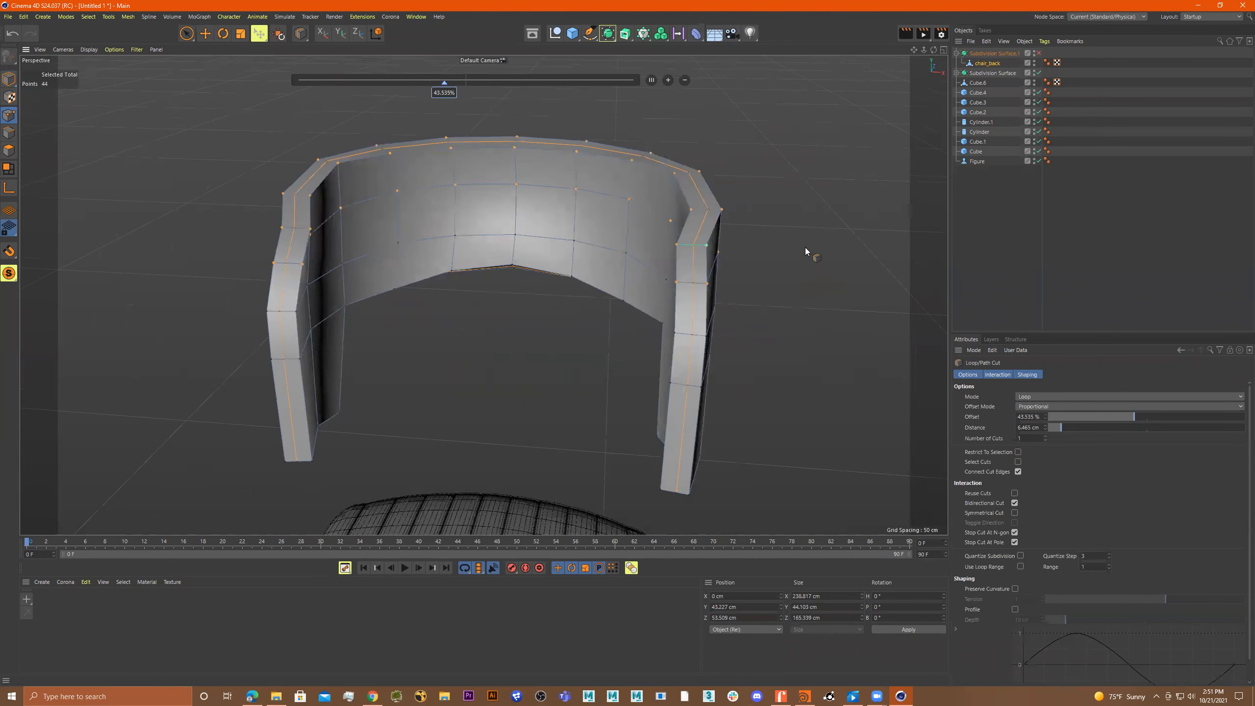
Loop-select the centre edge loop of the backrest's rim in edge mode and scale it vertically to about 160.4 cm.
{"action": "key", "text": "t"}
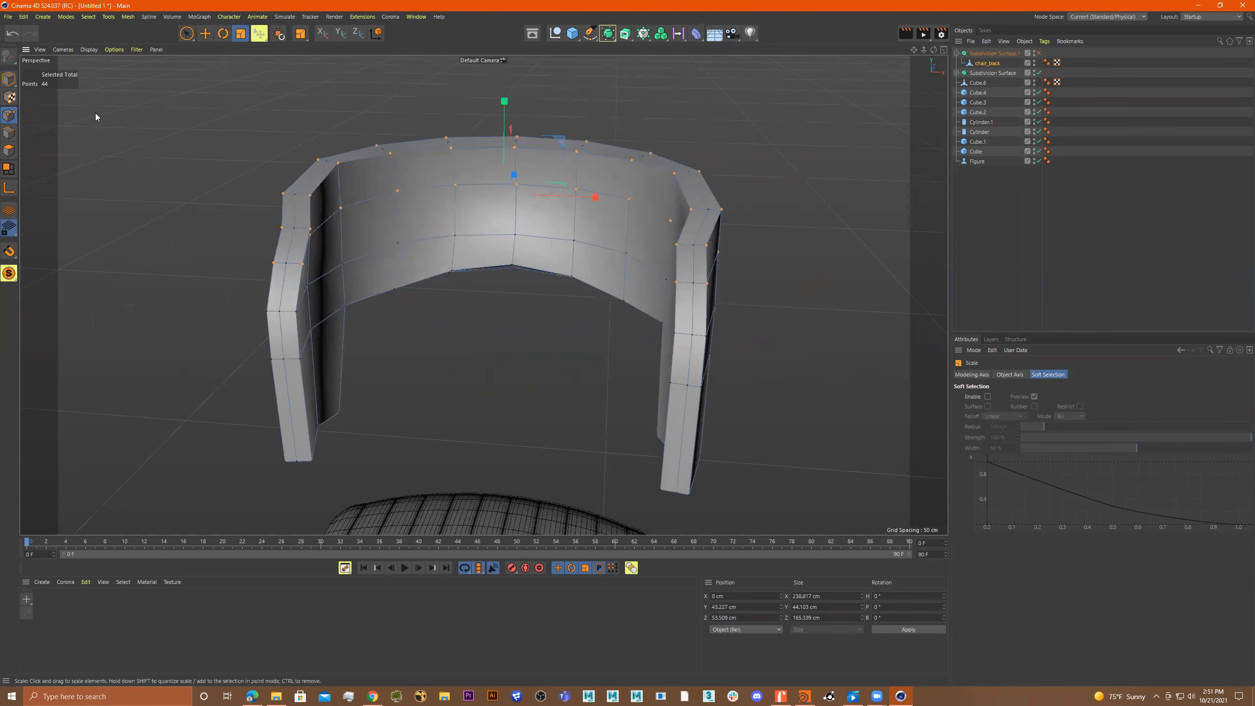
{"action": "key", "text": "u"}
{"action": "key", "text": "l"}
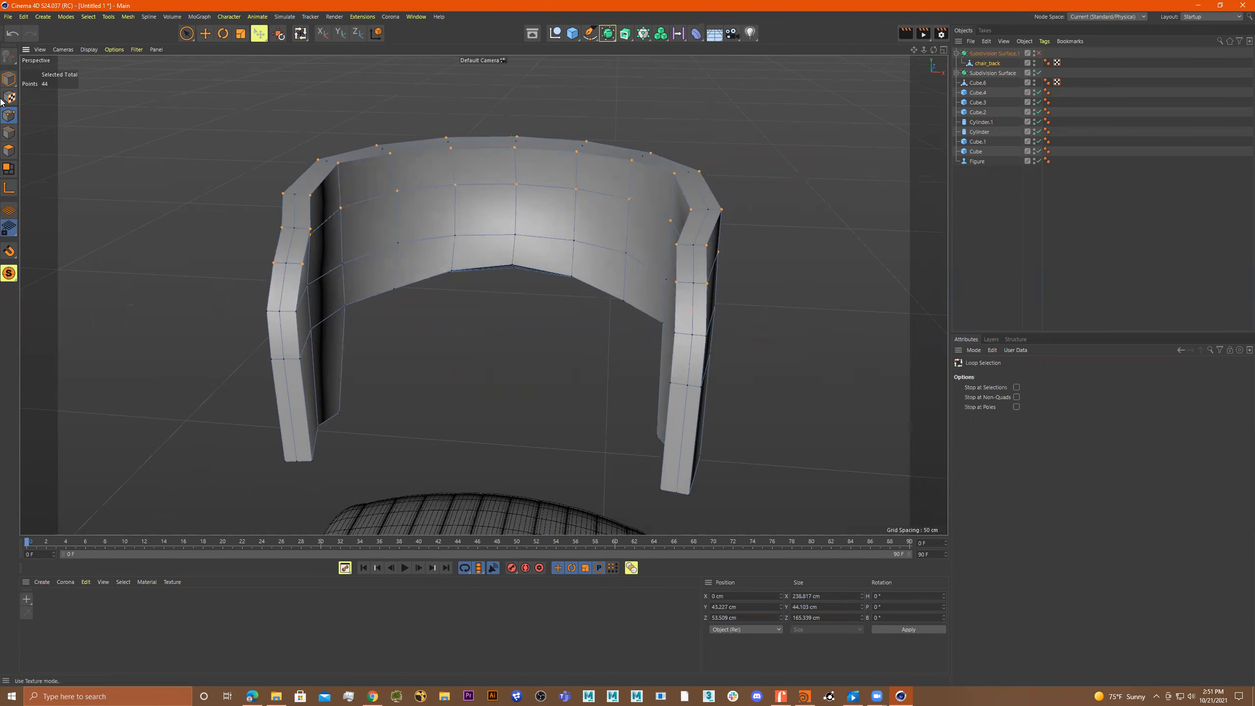
{"action": "left_click", "coordinate": [12, 135]}
{"action": "left_click", "coordinate": [702, 203]}
{"action": "key", "text": "t"}
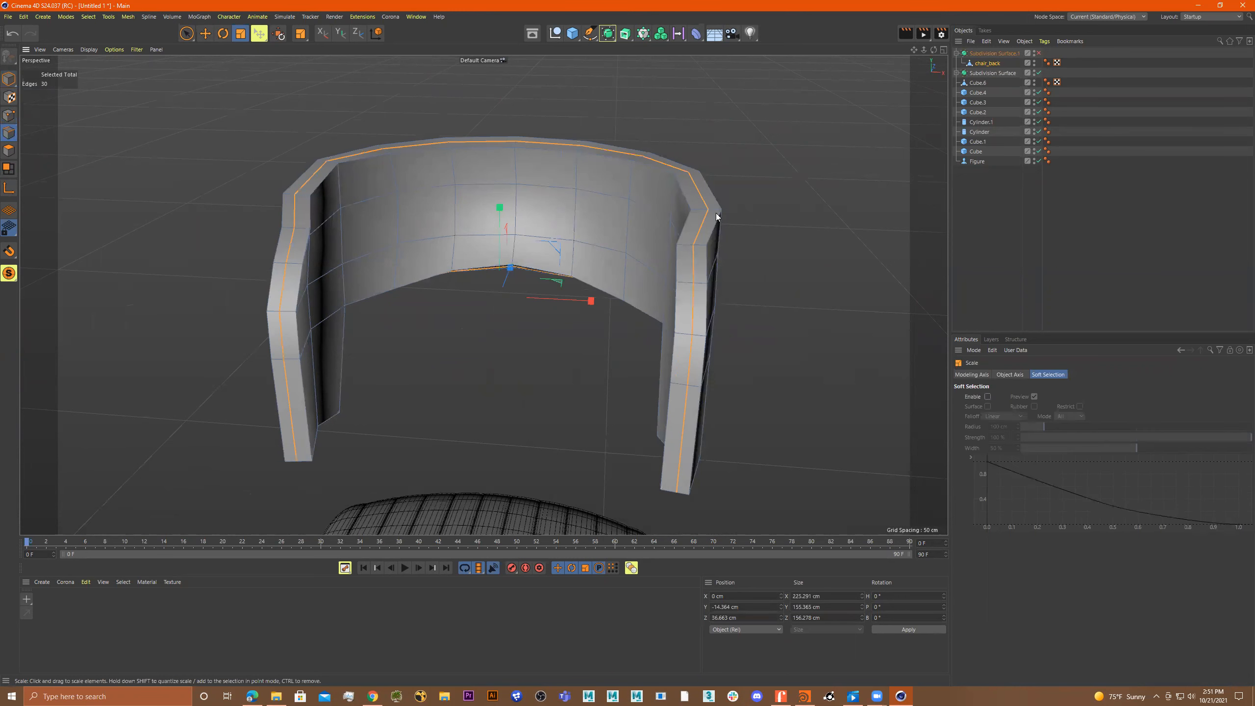
{"action": "left_click_drag", "start_coordinate": [500, 209], "coordinate": [499, 206]}
{"action": "left_click_drag", "start_coordinate": [499, 206], "coordinate": [678, 273], "text": "alt"}
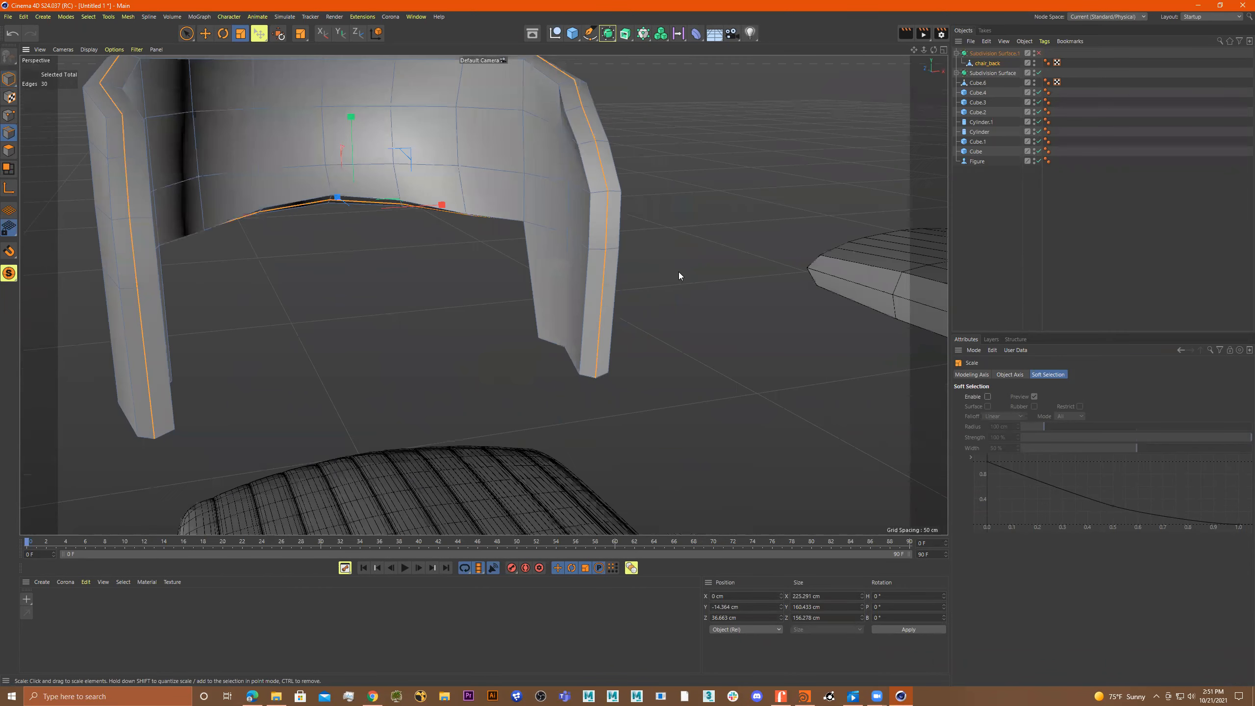
Bevel the selected rim edge loop in Chamfer mode with an offset of 3 cm and subdivision 0.
{"action": "right_click", "coordinate": [679, 271]}
{"action": "left_click", "coordinate": [716, 321]}
{"action": "middle_click_drag", "start_coordinate": [655, 270], "coordinate": [725, 359], "text": "alt"}
{"action": "left_click_drag", "start_coordinate": [725, 358], "coordinate": [755, 358]}
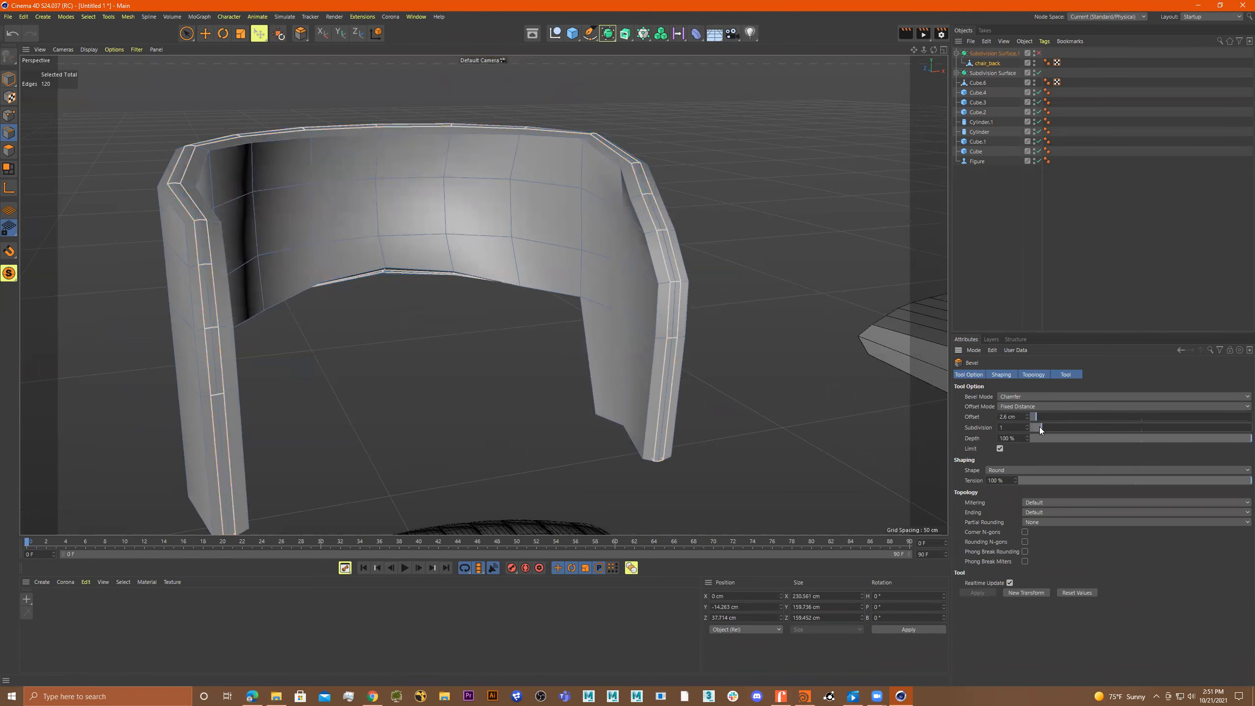
{"action": "left_click_drag", "start_coordinate": [1039, 426], "coordinate": [1031, 426]}
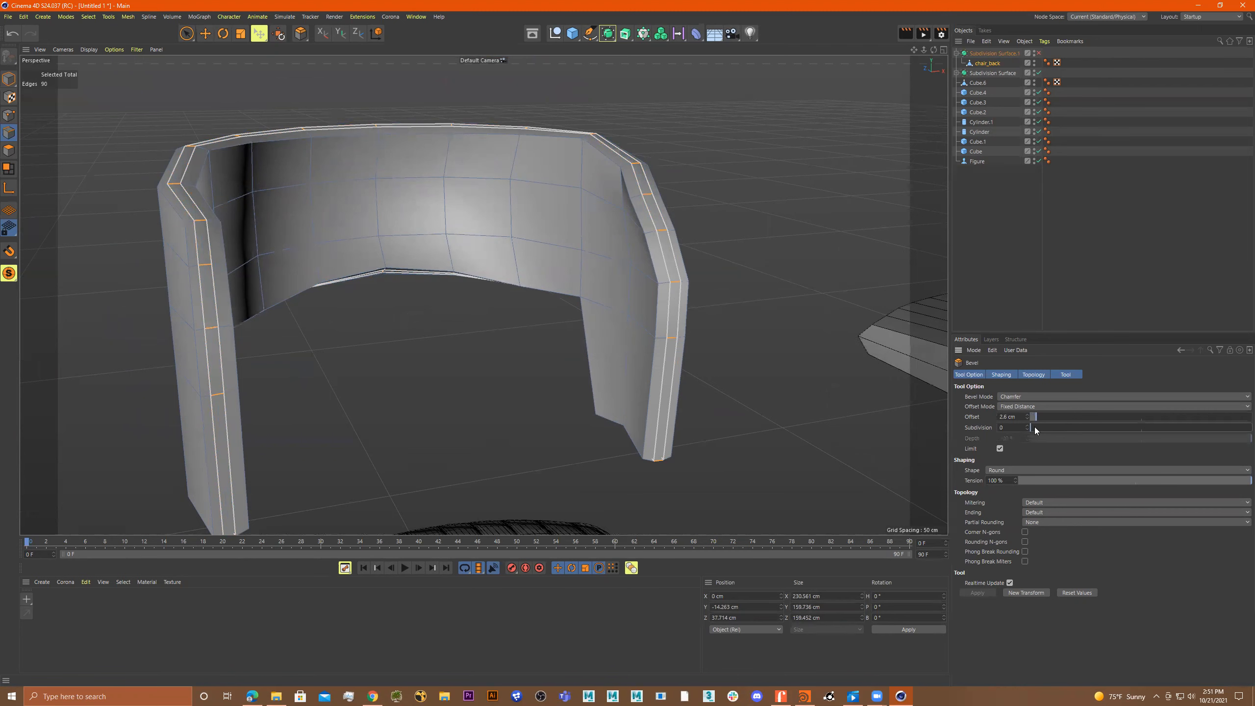
{"action": "left_click_drag", "start_coordinate": [1036, 419], "coordinate": [1036, 418]}
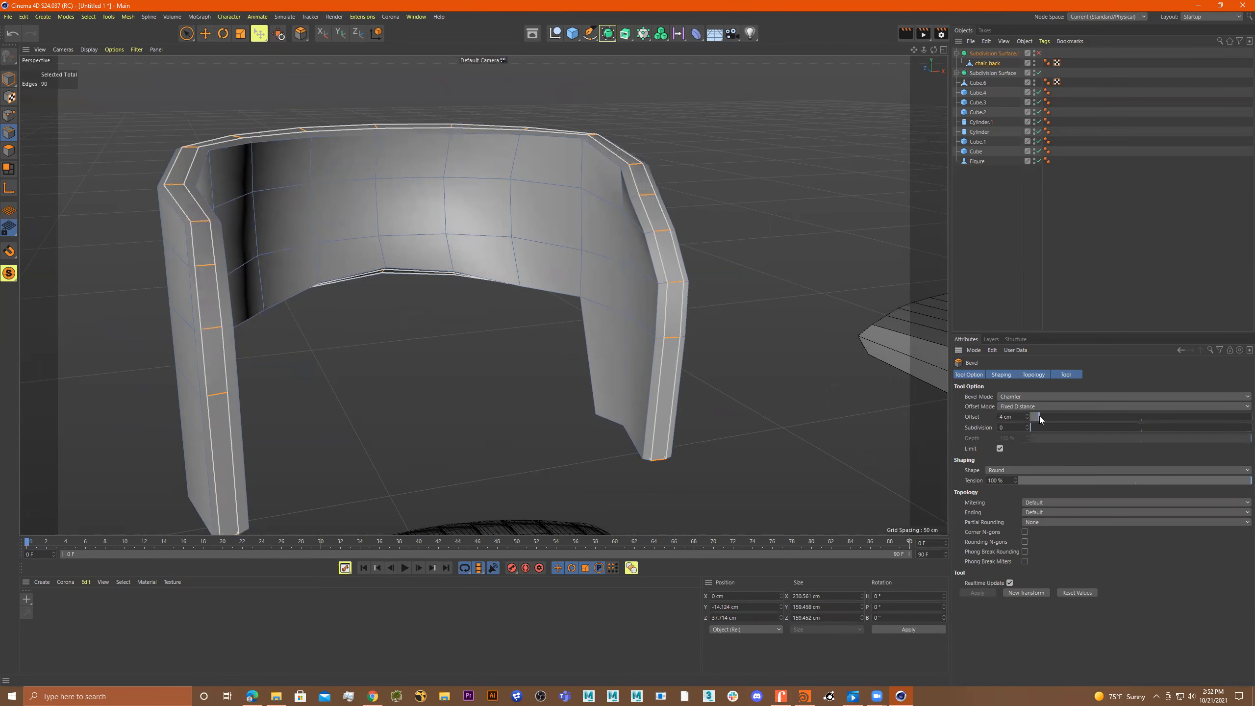
Enable the backrest's Subdivision Surface and inspect the smoothed rim from several angles.
{"action": "left_click_drag", "start_coordinate": [794, 350], "coordinate": [755, 347], "text": "alt"}
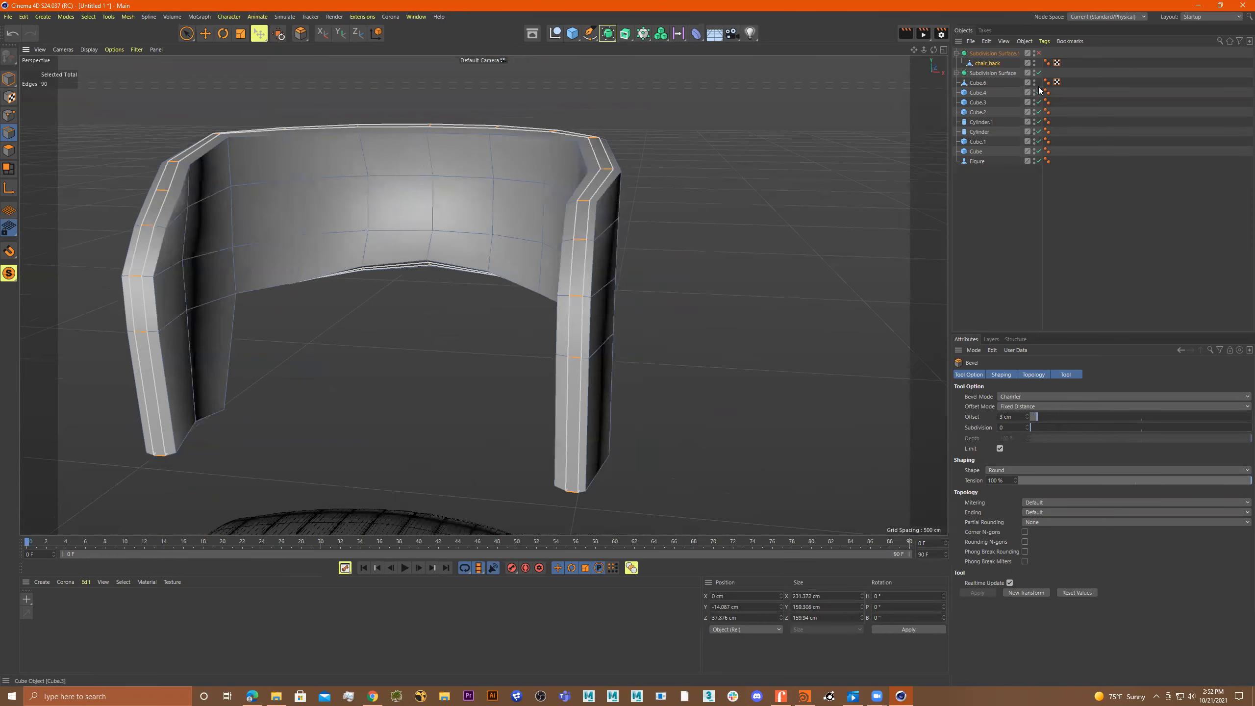
{"action": "left_click", "coordinate": [1038, 53]}
{"action": "mouse_move", "coordinate": [728, 182]}
{"action": "left_mouse_down", "text": "alt"}
{"action": "mouse_move", "coordinate": [667, 162]}
{"action": "mouse_move", "coordinate": [737, 173]}
{"action": "mouse_move", "coordinate": [731, 182]}
{"action": "left_mouse_up", "text": "alt"}
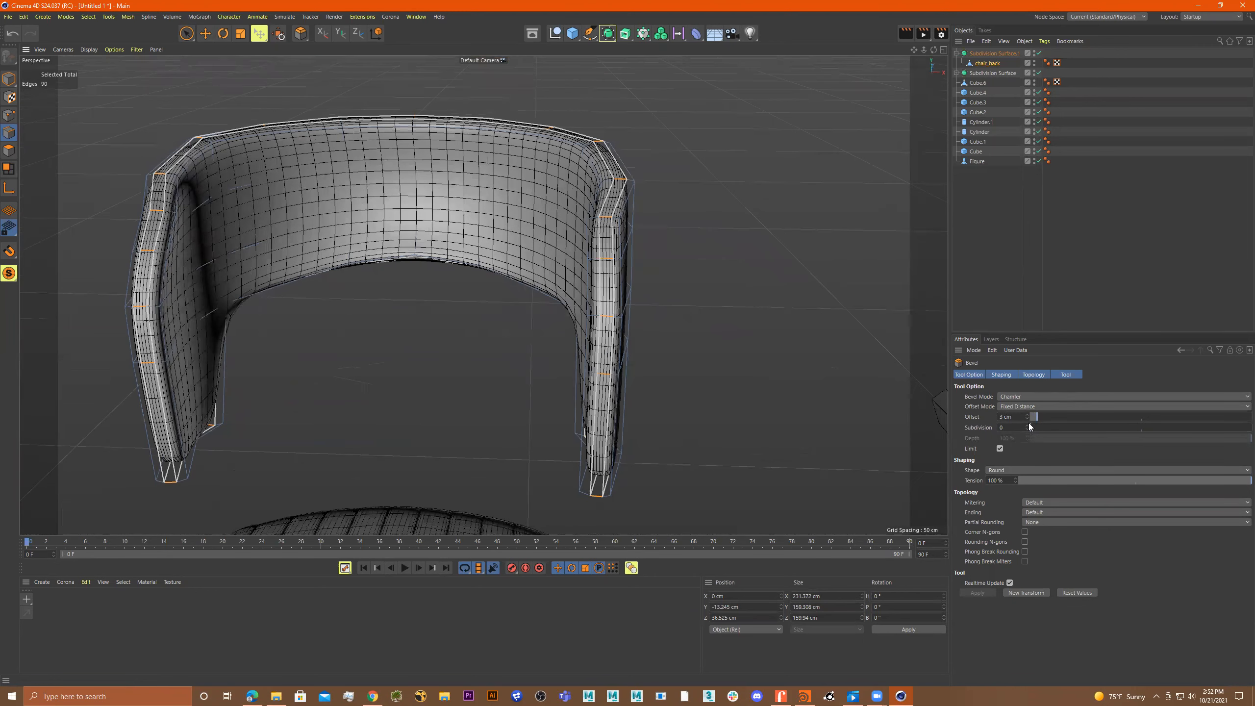
{"action": "mouse_move", "coordinate": [774, 304]}
{"action": "left_mouse_down", "text": "alt"}
{"action": "mouse_move", "coordinate": [810, 286]}
{"action": "mouse_move", "coordinate": [783, 291]}
{"action": "left_mouse_up", "text": "alt"}
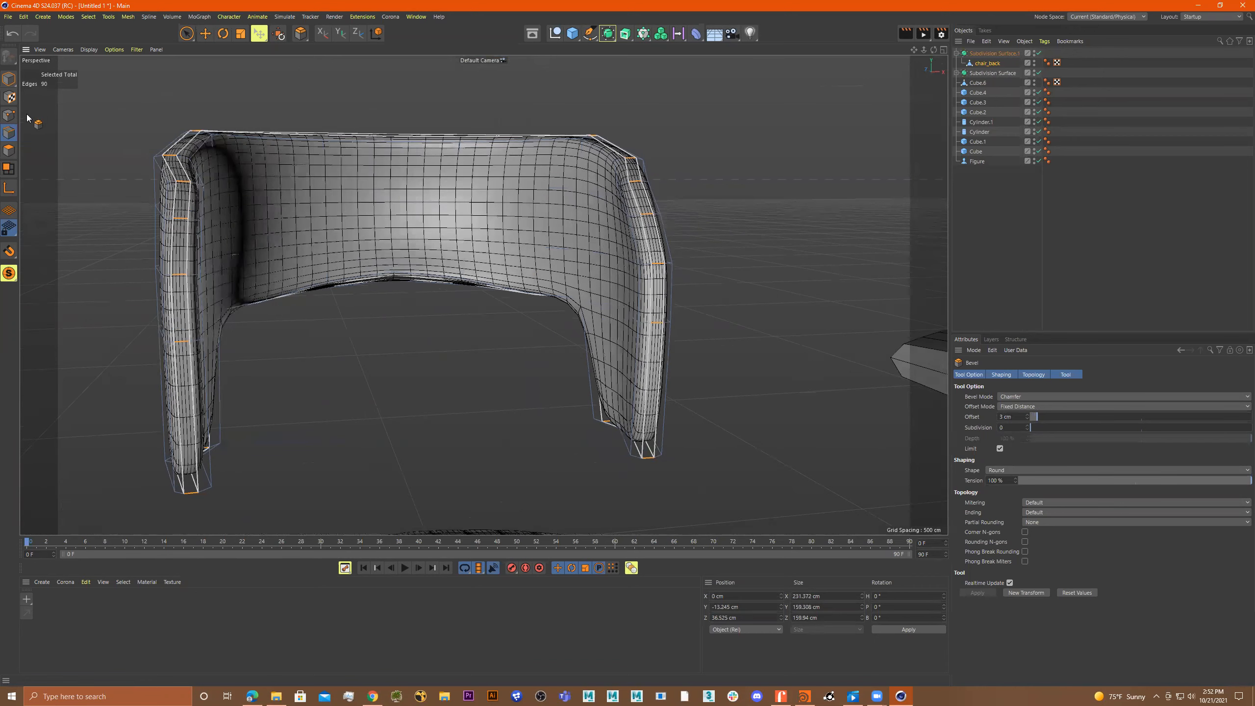
Return to model mode and set the viewport to Gouraud shading without wireframe lines.
{"action": "left_click", "coordinate": [9, 80]}
{"action": "scroll", "coordinate": [442, 318], "scroll_direction": "down", "scroll_amount": 5}
{"action": "left_click_drag", "start_coordinate": [460, 333], "coordinate": [435, 333], "text": "alt"}
{"action": "key", "text": "n"}
{"action": "key", "text": "a"}
{"action": "mouse_move", "coordinate": [643, 366]}
{"action": "left_mouse_down", "text": "alt"}
{"action": "mouse_move", "coordinate": [518, 334]}
{"action": "mouse_move", "coordinate": [532, 352]}
{"action": "mouse_move", "coordinate": [537, 338]}
{"action": "left_mouse_up", "text": "alt"}
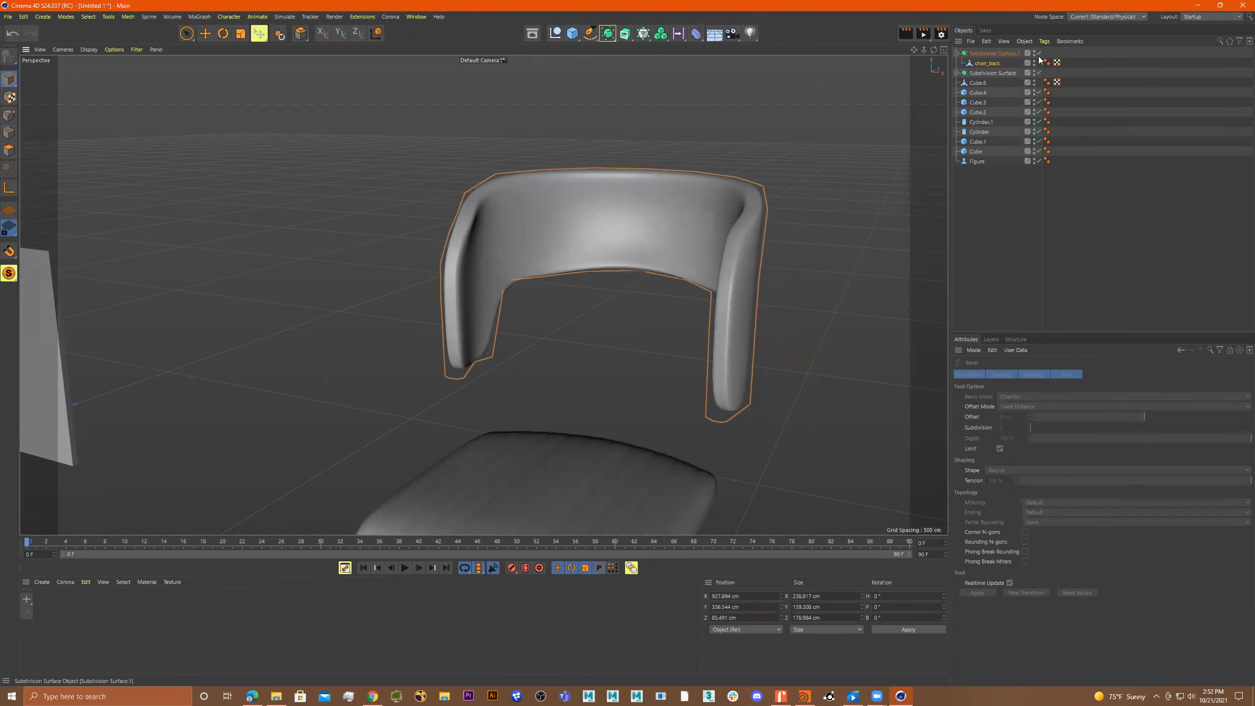
Collapse the backrest's Subdivision Surface group and position the backrest over the seat cushion at about Y 264.4 cm and Z 34.5 cm.
{"action": "left_click", "coordinate": [956, 54]}
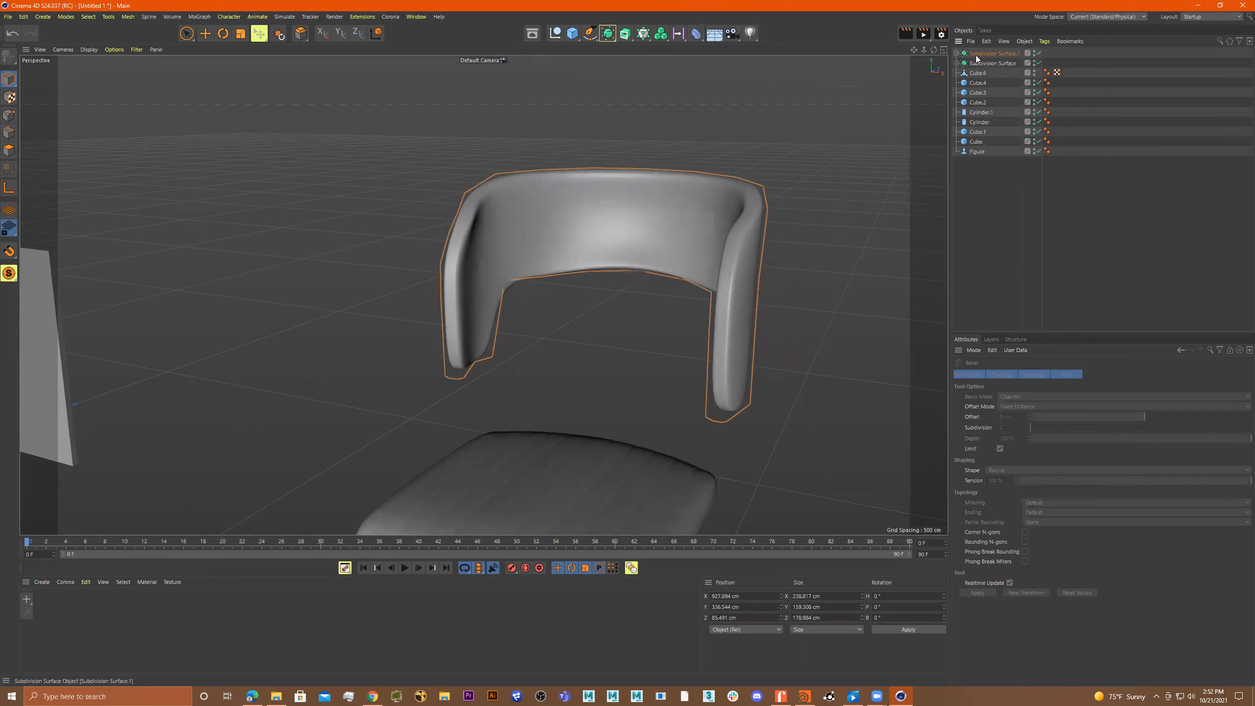
{"action": "right_click_drag", "start_coordinate": [596, 215], "coordinate": [502, 214], "text": "alt"}
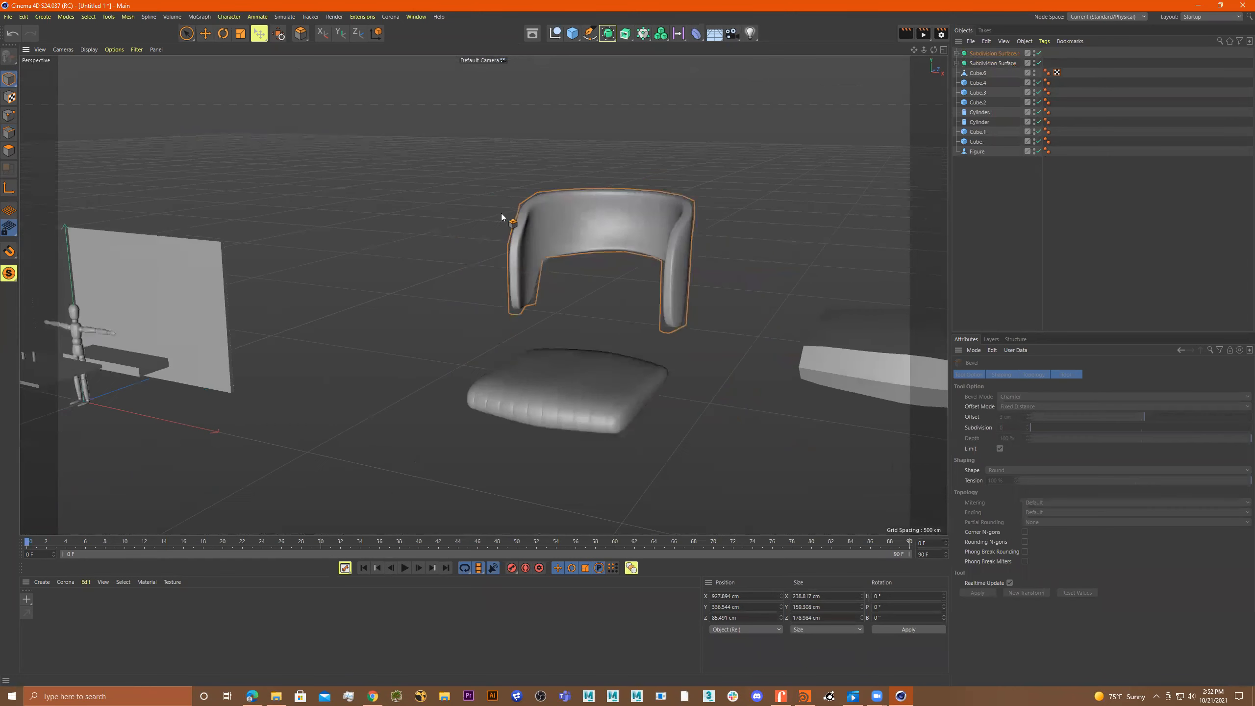
{"action": "left_click", "coordinate": [9, 78]}
{"action": "left_click_drag", "start_coordinate": [280, 117], "coordinate": [577, 234], "text": "alt"}
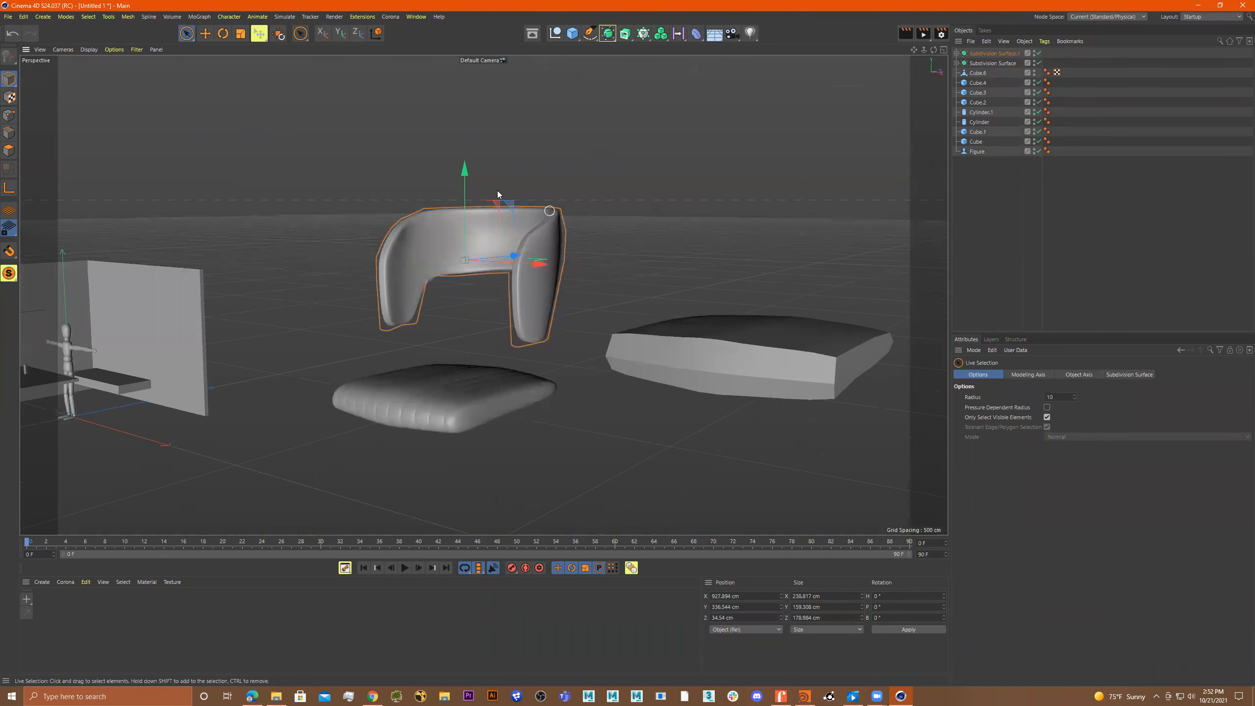
{"action": "left_click_drag", "start_coordinate": [463, 169], "coordinate": [558, 225]}
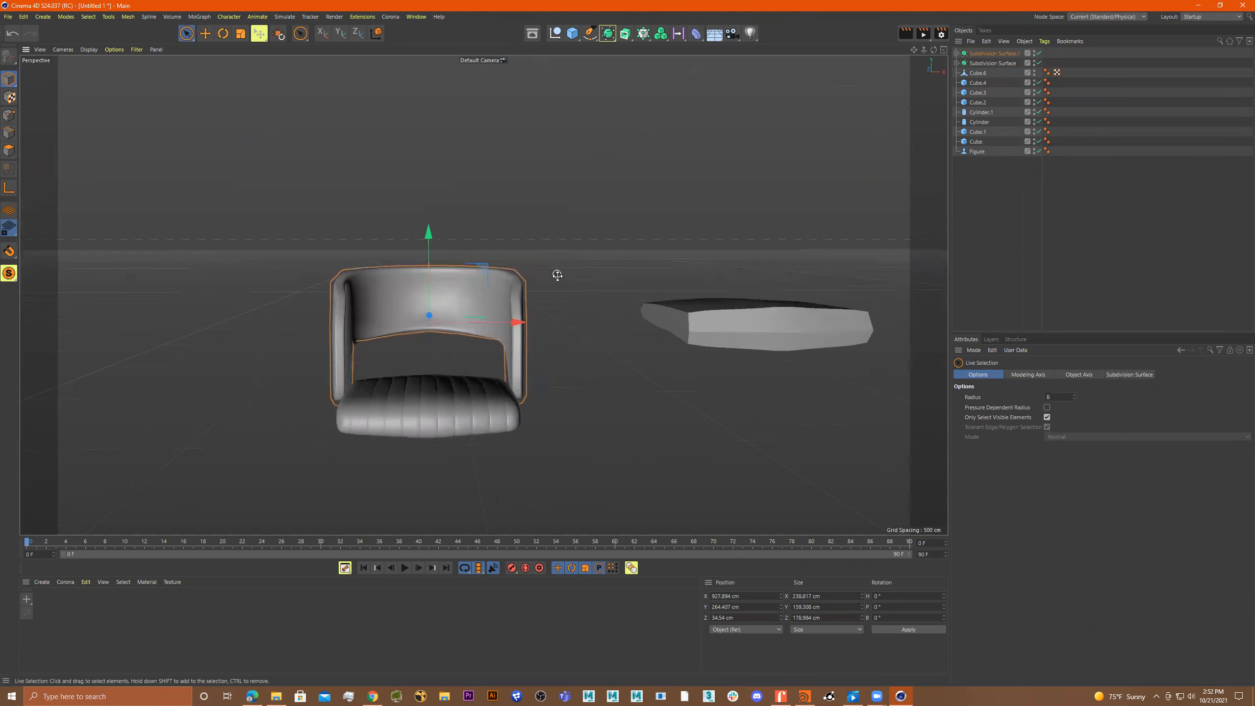
In the front view, lower the backrest around the seat cushion to about Y 254.9 cm.
{"action": "middle_click", "coordinate": [557, 275]}
{"action": "middle_click", "coordinate": [739, 434]}
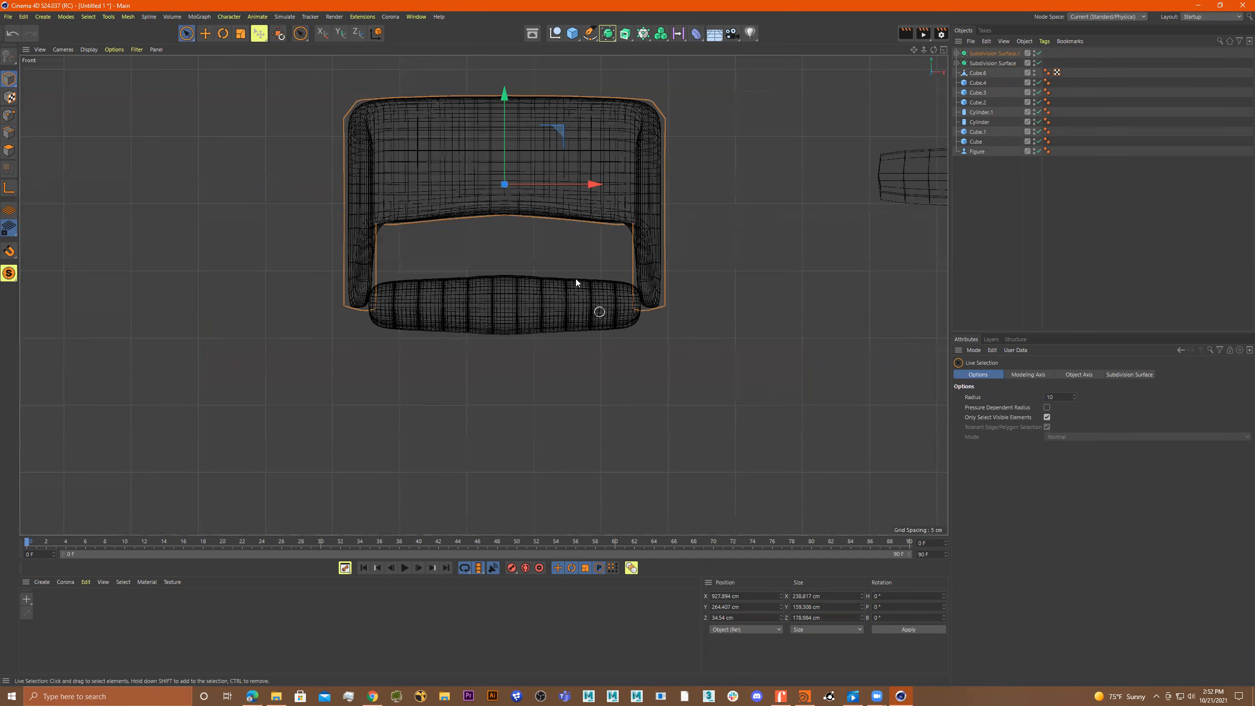
{"action": "left_click_drag", "start_coordinate": [503, 96], "coordinate": [504, 100]}
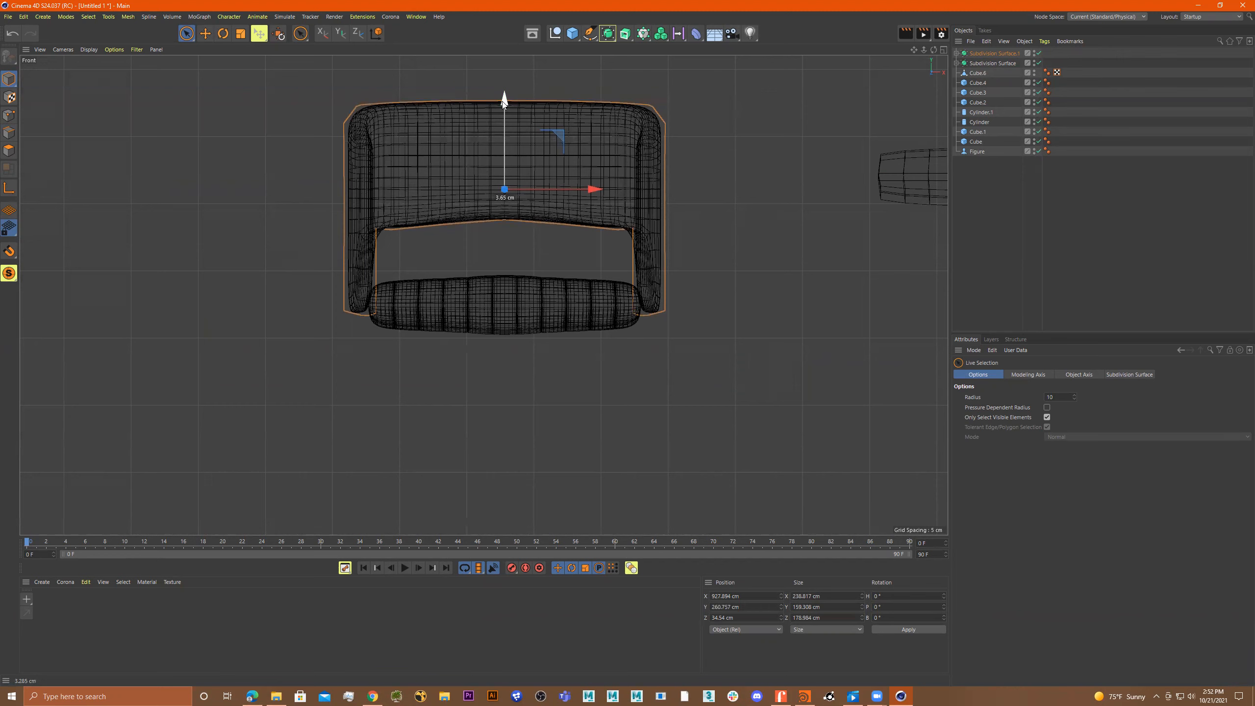
{"action": "left_click_drag", "start_coordinate": [503, 100], "coordinate": [503, 111]}
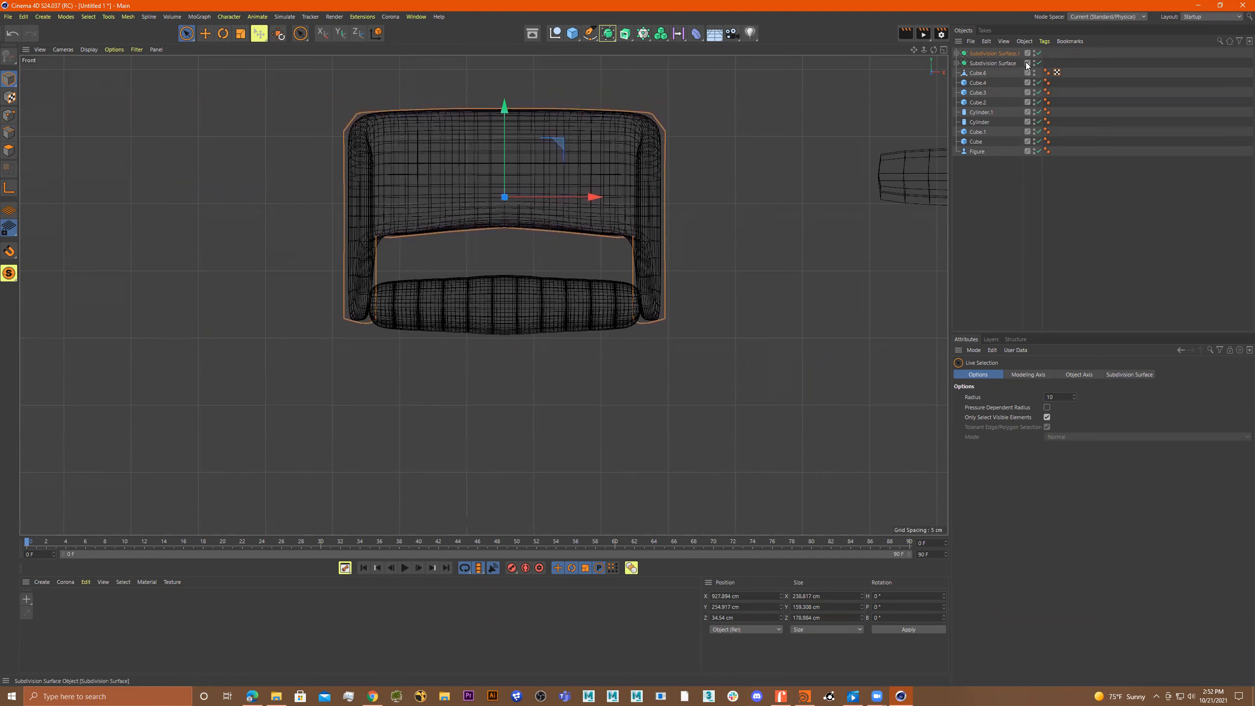
With the backrest's Subdivision Surface off, select the inner bottom points of both arm ends and scale them inward along X to about 200.9 cm.
{"action": "left_click", "coordinate": [1040, 53]}
{"action": "scroll", "coordinate": [325, 325], "scroll_direction": "up", "scroll_amount": 5}
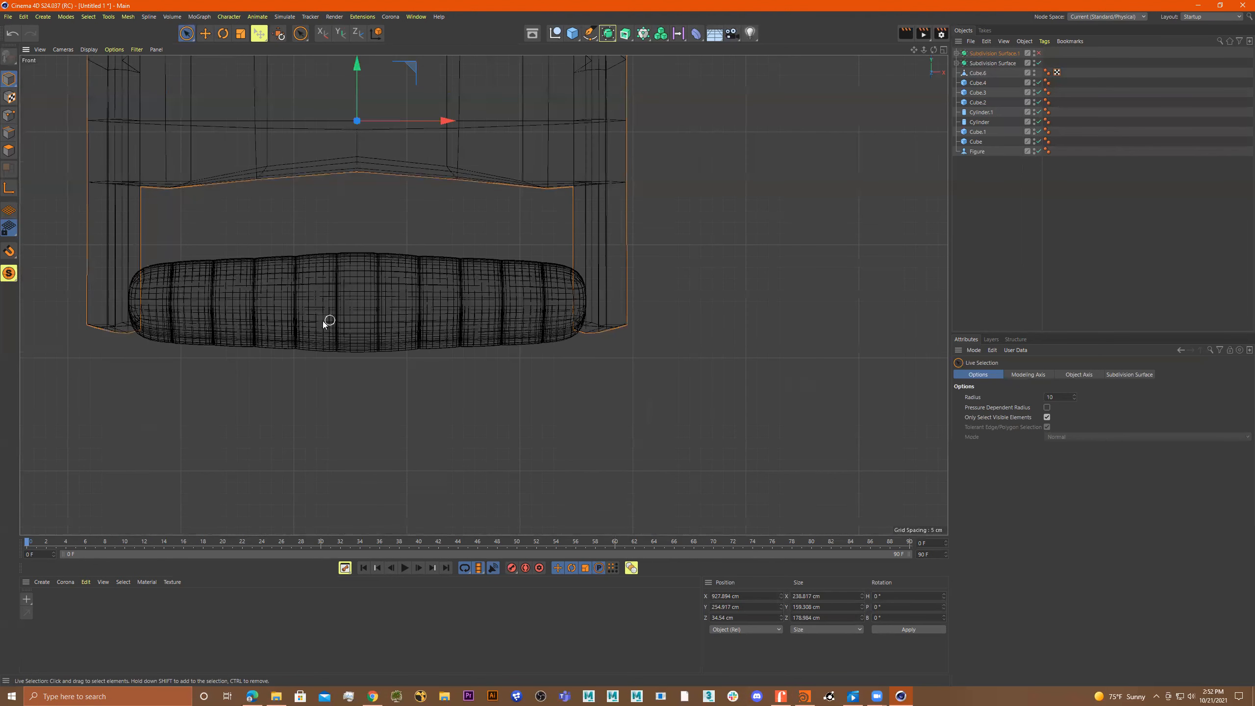
{"action": "left_click", "coordinate": [8, 115]}
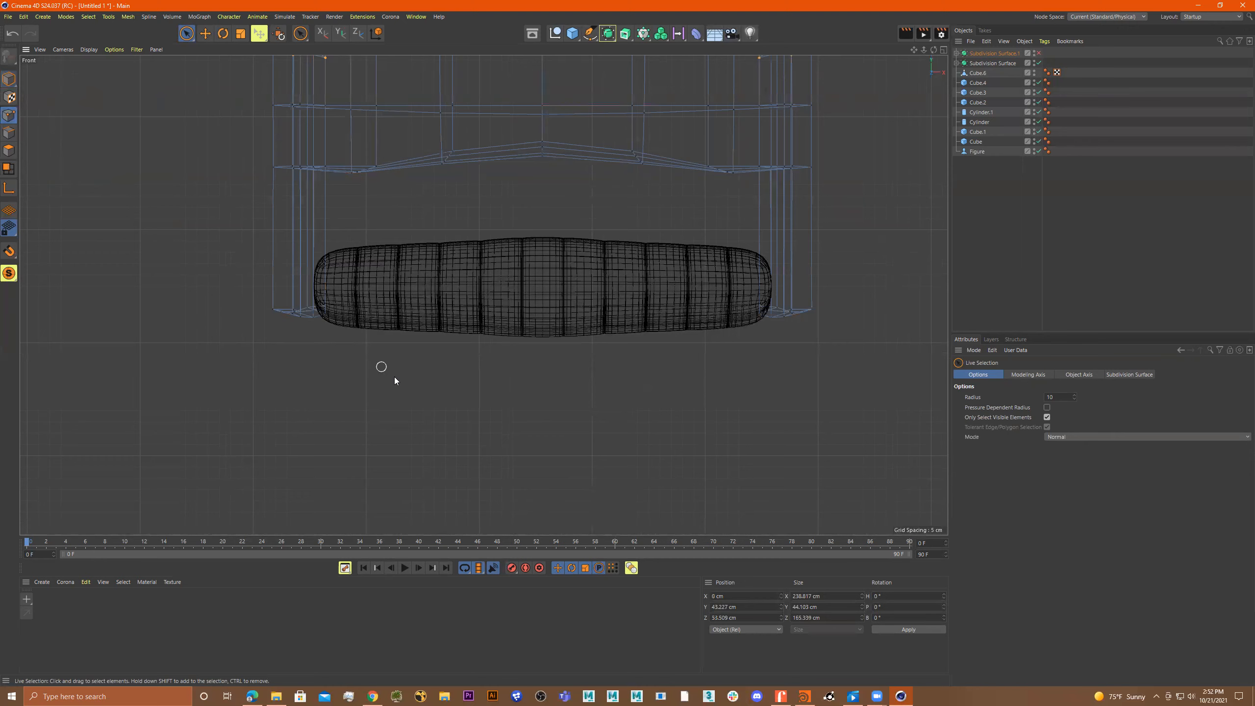
{"action": "left_click", "coordinate": [186, 33]}
{"action": "left_click", "coordinate": [203, 64]}
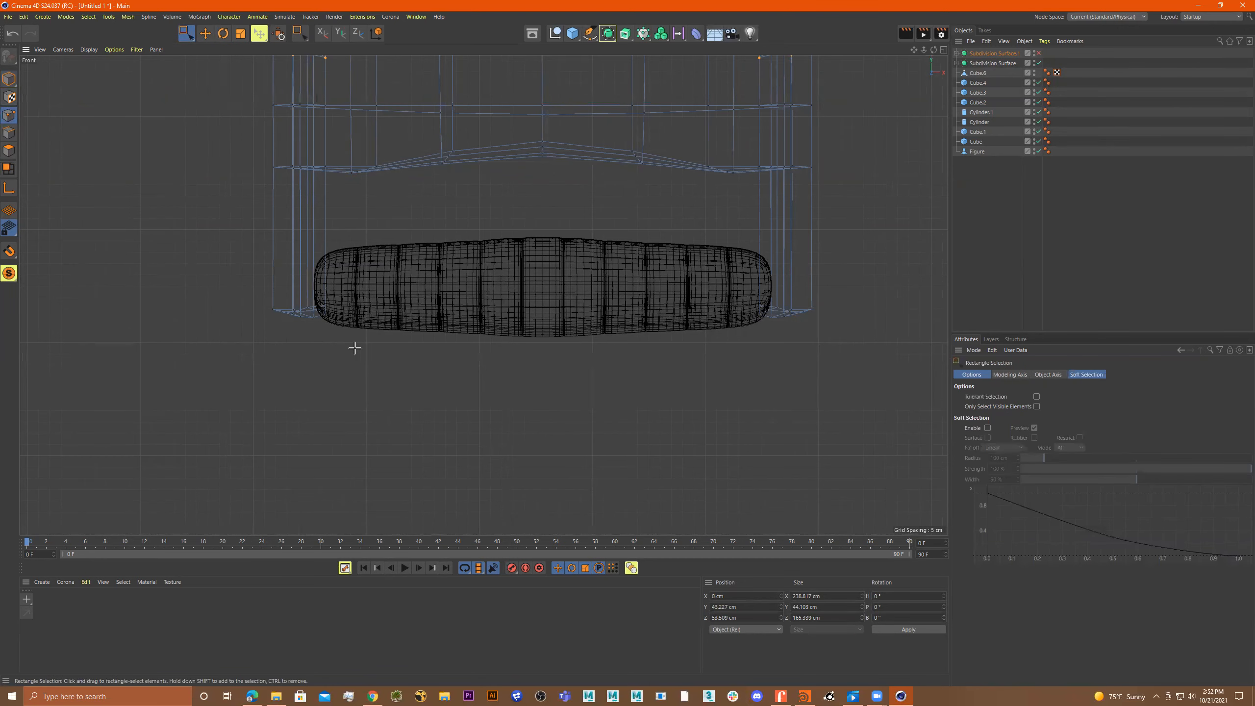
{"action": "scroll", "coordinate": [307, 334], "scroll_direction": "up", "scroll_amount": 5}
{"action": "left_click_drag", "start_coordinate": [386, 339], "coordinate": [300, 243]}
{"action": "scroll", "coordinate": [424, 333], "scroll_direction": "down", "scroll_amount": 1}
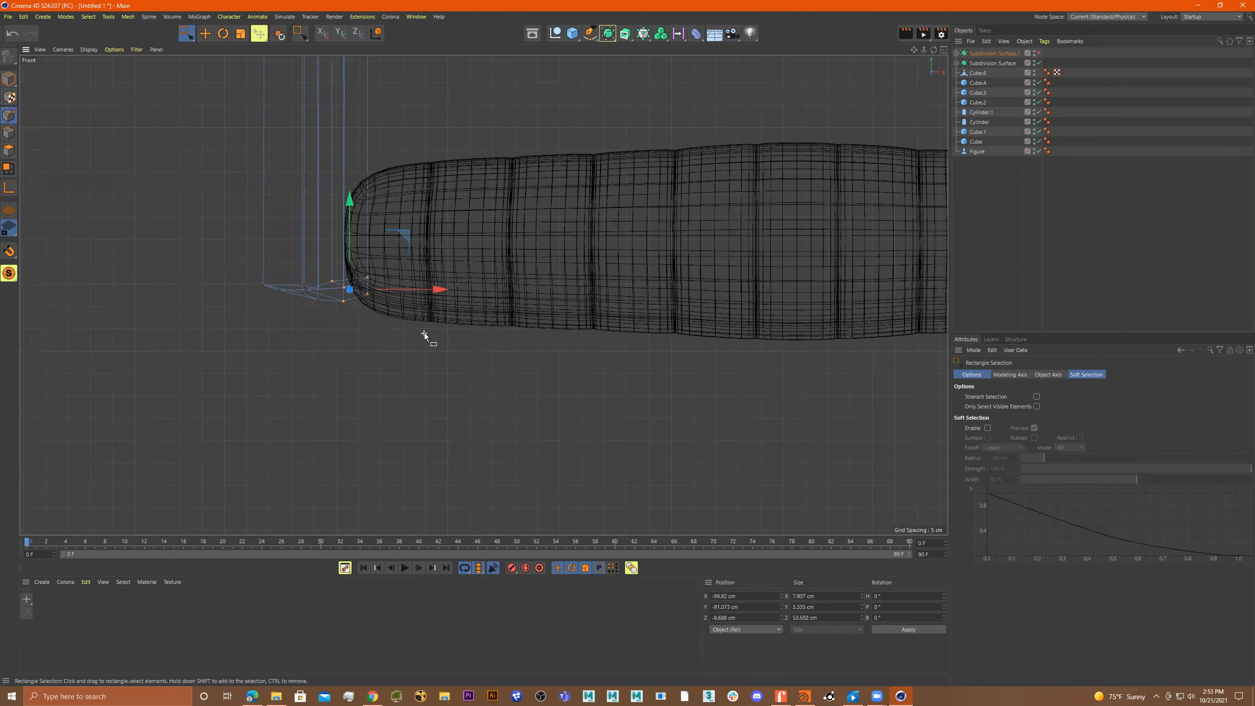
{"action": "scroll", "coordinate": [324, 274], "scroll_direction": "up", "scroll_amount": 4}
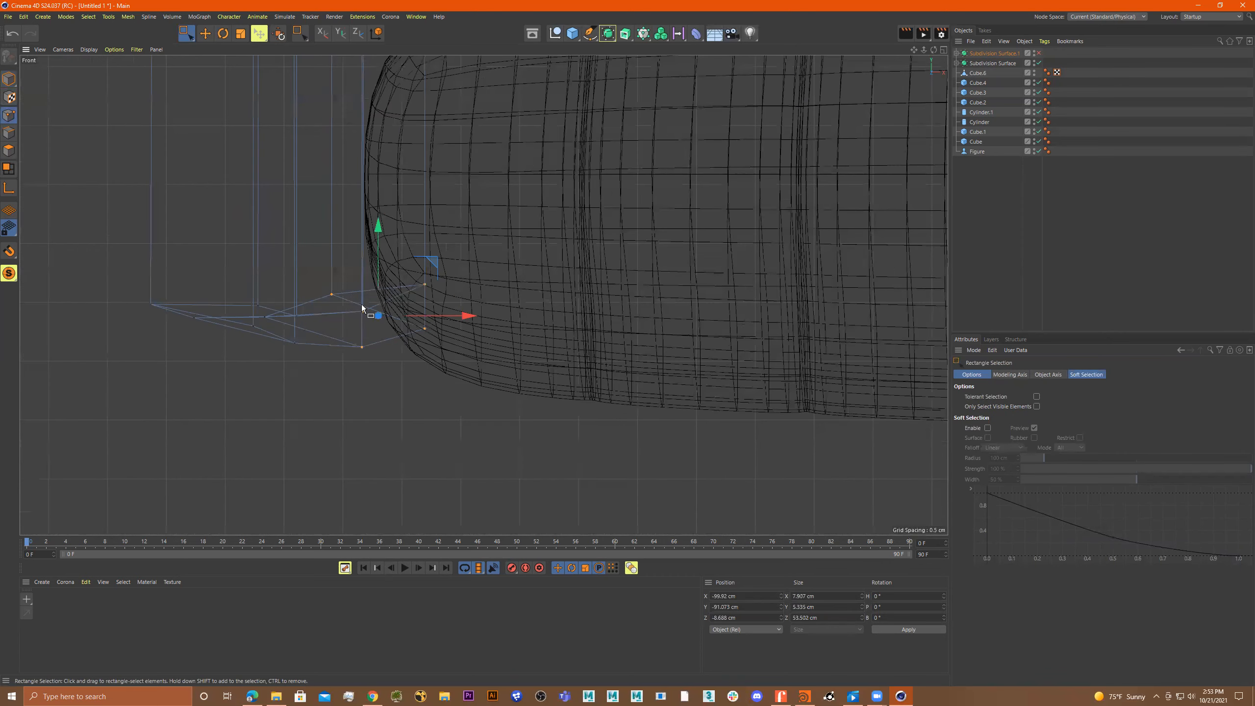
{"action": "scroll", "coordinate": [447, 348], "scroll_direction": "down", "scroll_amount": 6}
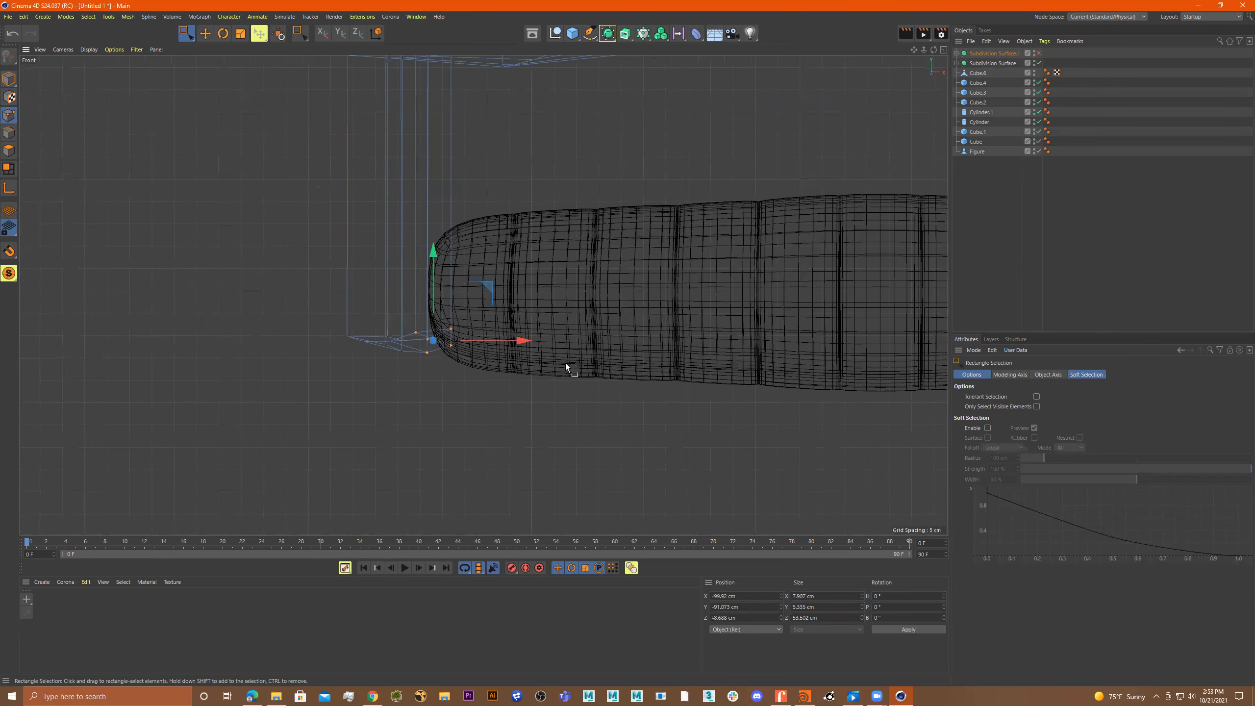
{"action": "scroll", "coordinate": [661, 306], "scroll_direction": "up", "scroll_amount": 1}
{"action": "left_click_drag", "start_coordinate": [667, 307], "coordinate": [612, 252]}
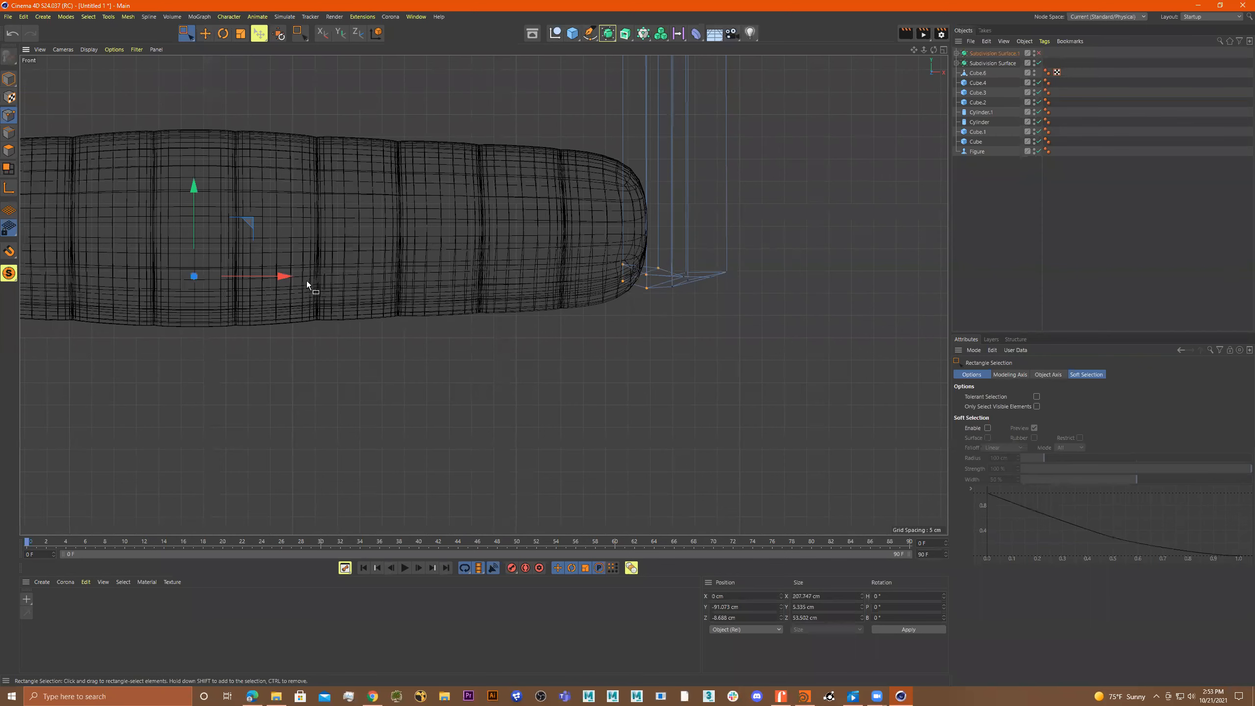
{"action": "key", "text": "t"}
{"action": "left_click_drag", "start_coordinate": [284, 276], "coordinate": [280, 275]}
Re-enable the backrest's Subdivision Surface and inspect the adjusted arm ends in the perspective view.
{"action": "key", "text": "o"}
{"action": "key", "text": "F5"}
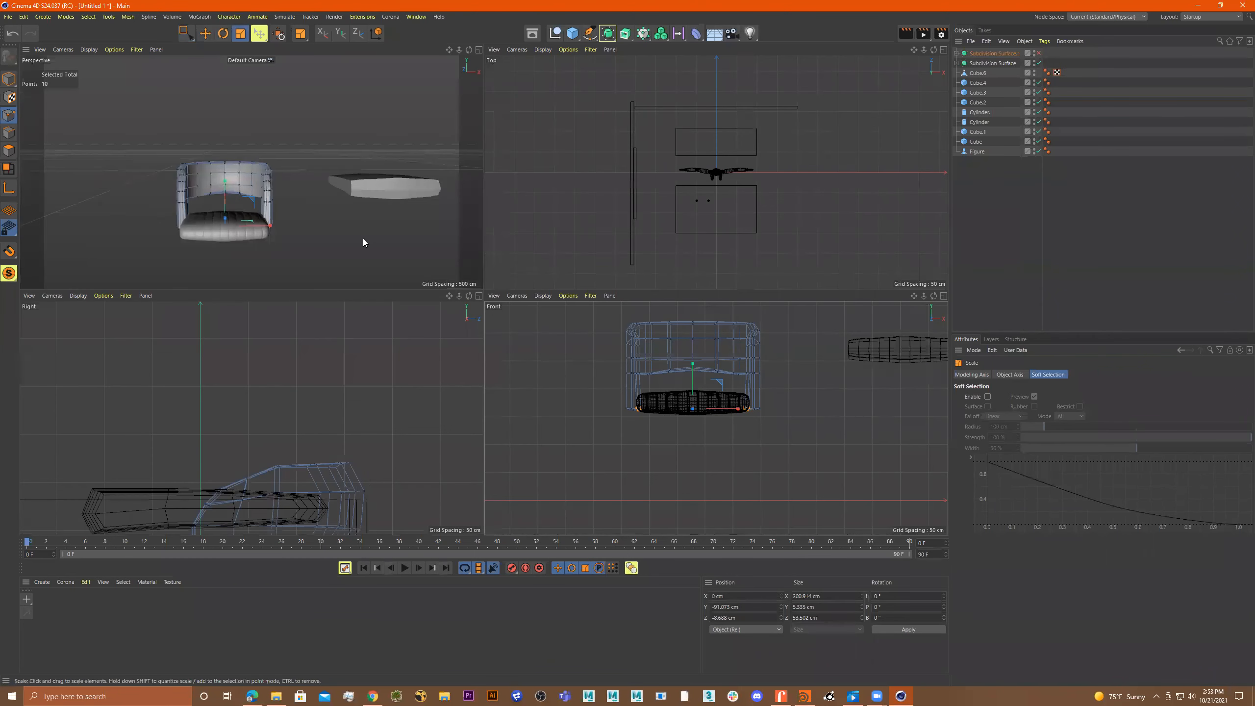
{"action": "key", "text": "F1"}
{"action": "left_click_drag", "start_coordinate": [383, 261], "coordinate": [494, 379], "text": "alt"}
{"action": "left_click", "coordinate": [1039, 53]}
{"action": "left_click_drag", "start_coordinate": [593, 232], "coordinate": [563, 251], "text": "alt"}
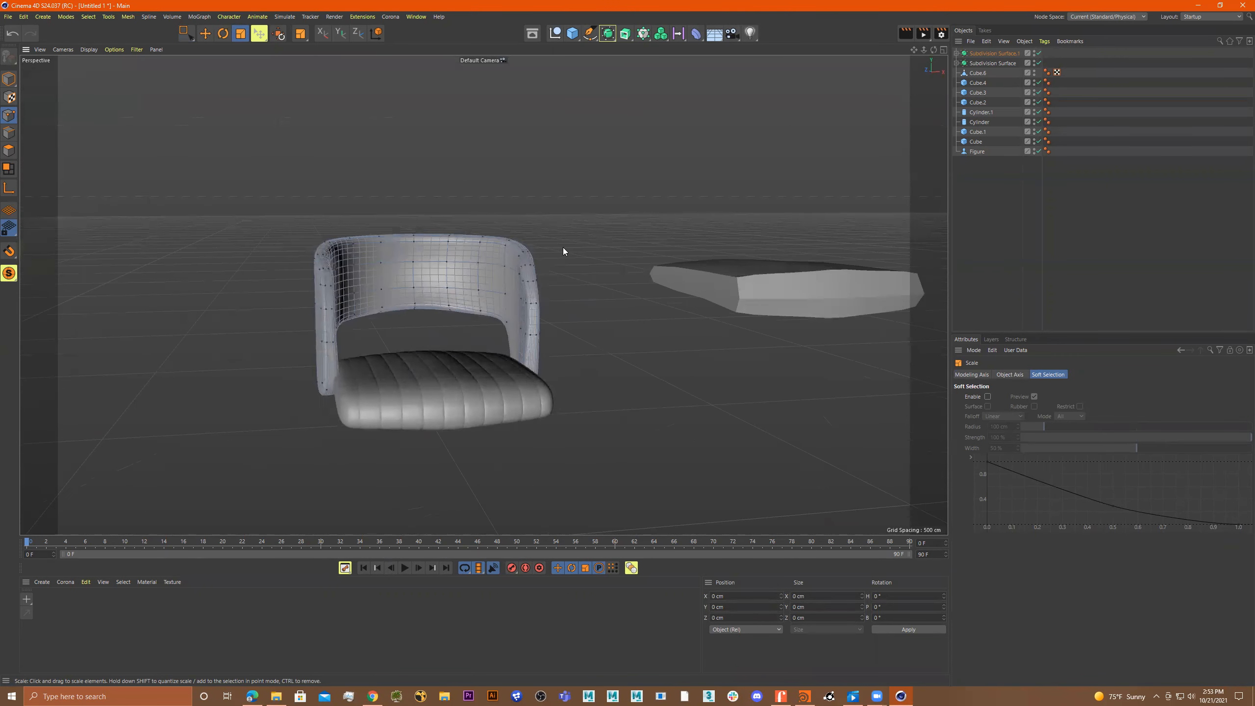
In model mode, stretch the backrest's height to about 180.5 cm and check the chair's proportions from several angles.
{"action": "left_click", "coordinate": [449, 286]}
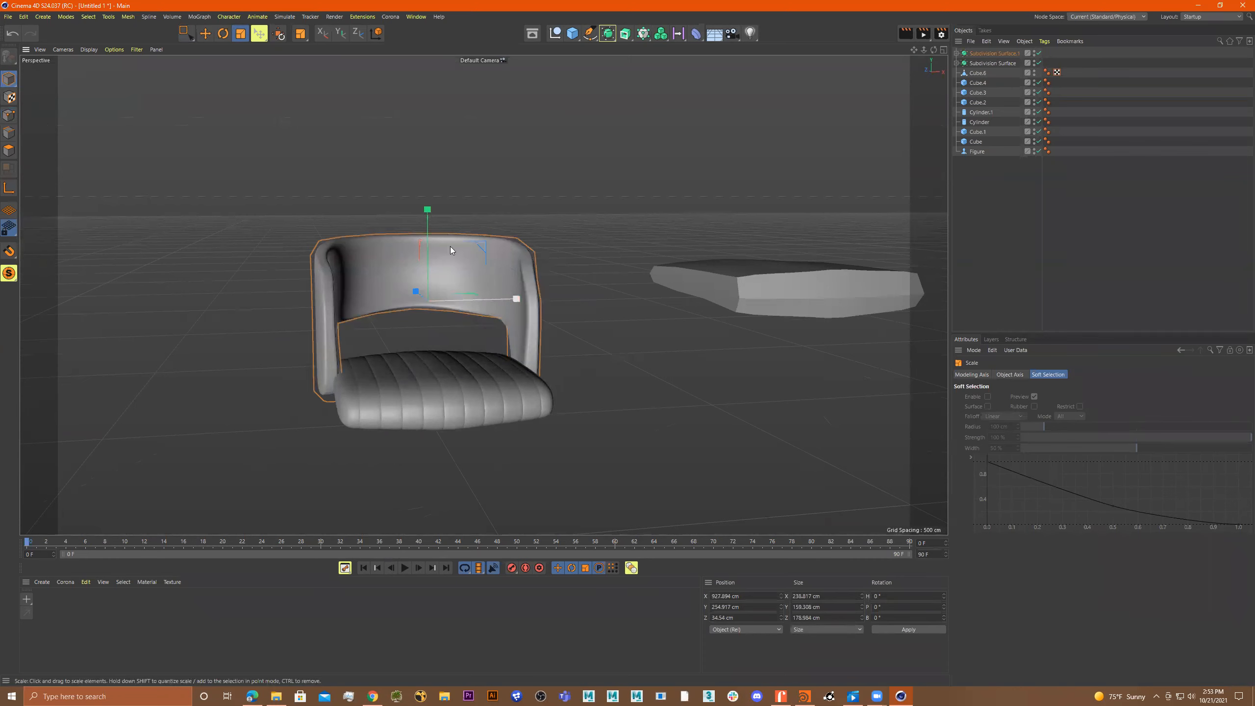
{"action": "left_click_drag", "start_coordinate": [428, 210], "coordinate": [385, 213]}
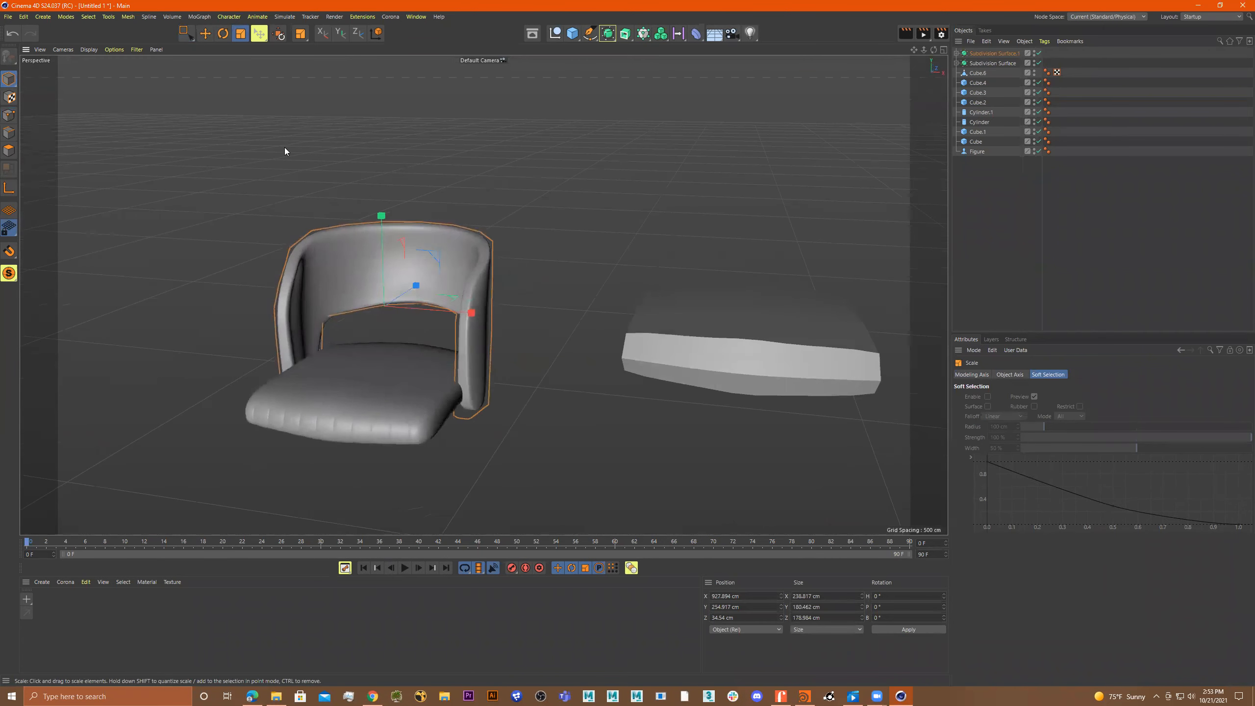
{"action": "left_click", "coordinate": [602, 275]}
{"action": "left_click_drag", "start_coordinate": [602, 275], "coordinate": [646, 239], "text": "alt"}
{"action": "left_click_drag", "start_coordinate": [555, 235], "coordinate": [661, 242], "text": "alt"}
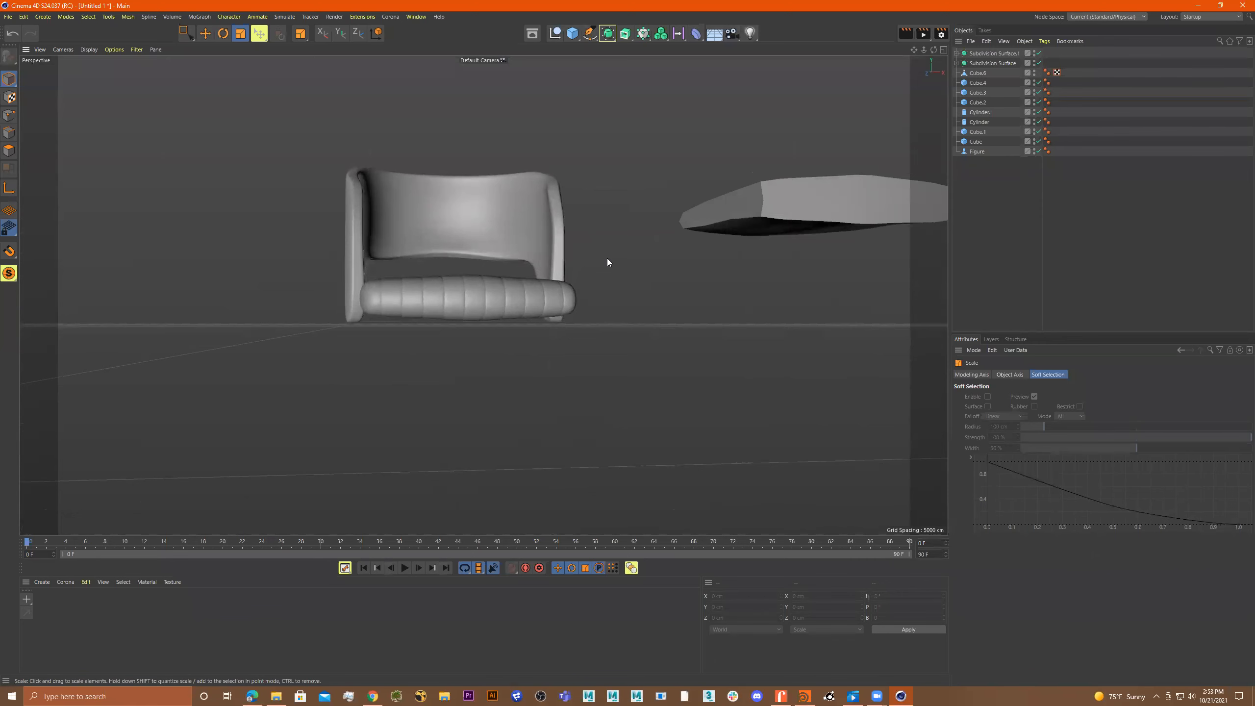
{"action": "left_click_drag", "start_coordinate": [538, 290], "coordinate": [609, 330], "text": "alt"}
{"action": "middle_click", "coordinate": [341, 315]}
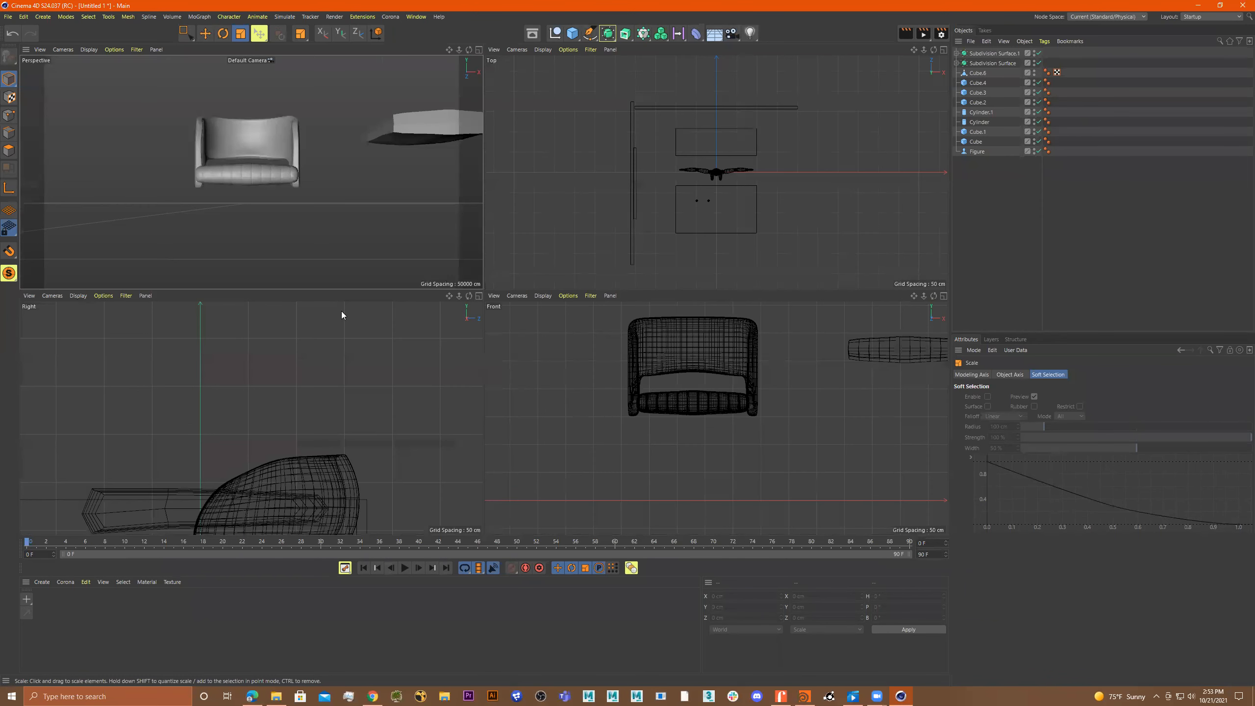
{"action": "scroll", "coordinate": [694, 405], "scroll_direction": "down", "scroll_amount": 3}
{"action": "middle_click", "coordinate": [270, 177]}
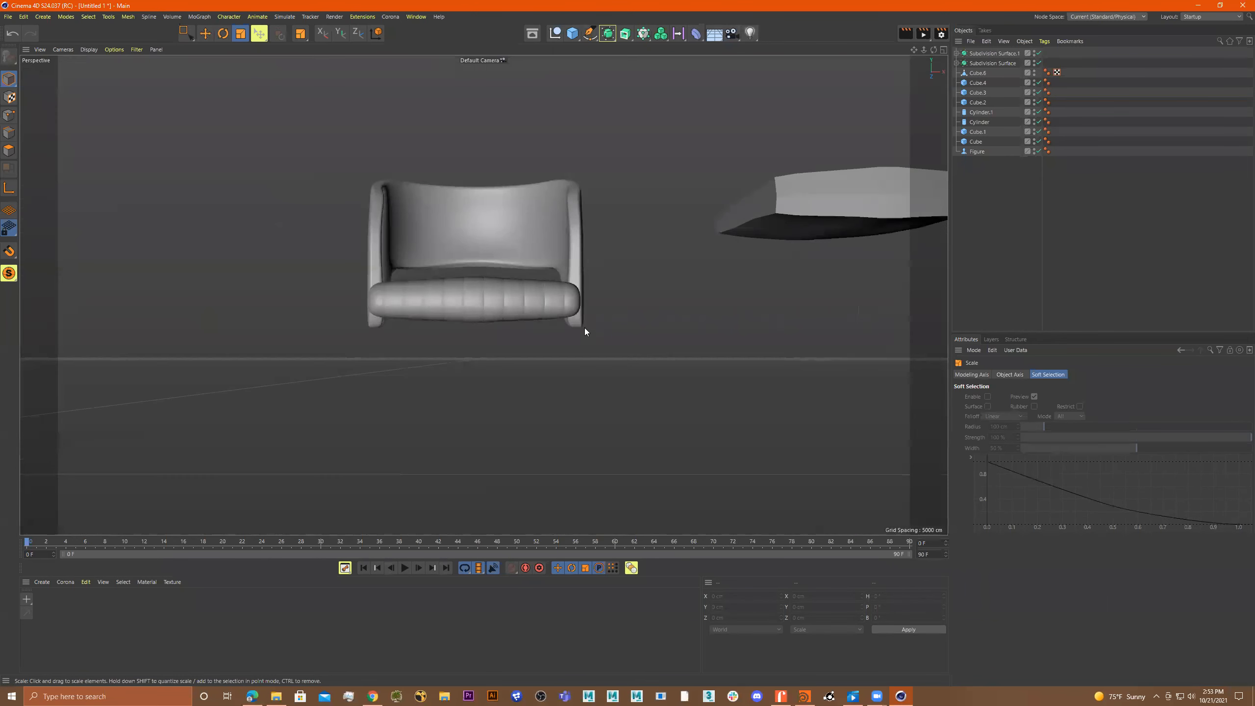
{"action": "left_click_drag", "start_coordinate": [584, 328], "coordinate": [588, 307], "text": "alt"}
Add a cylinder primitive and move it along X beneath the chair to about 938.8 cm.
{"action": "left_click", "coordinate": [573, 33]}
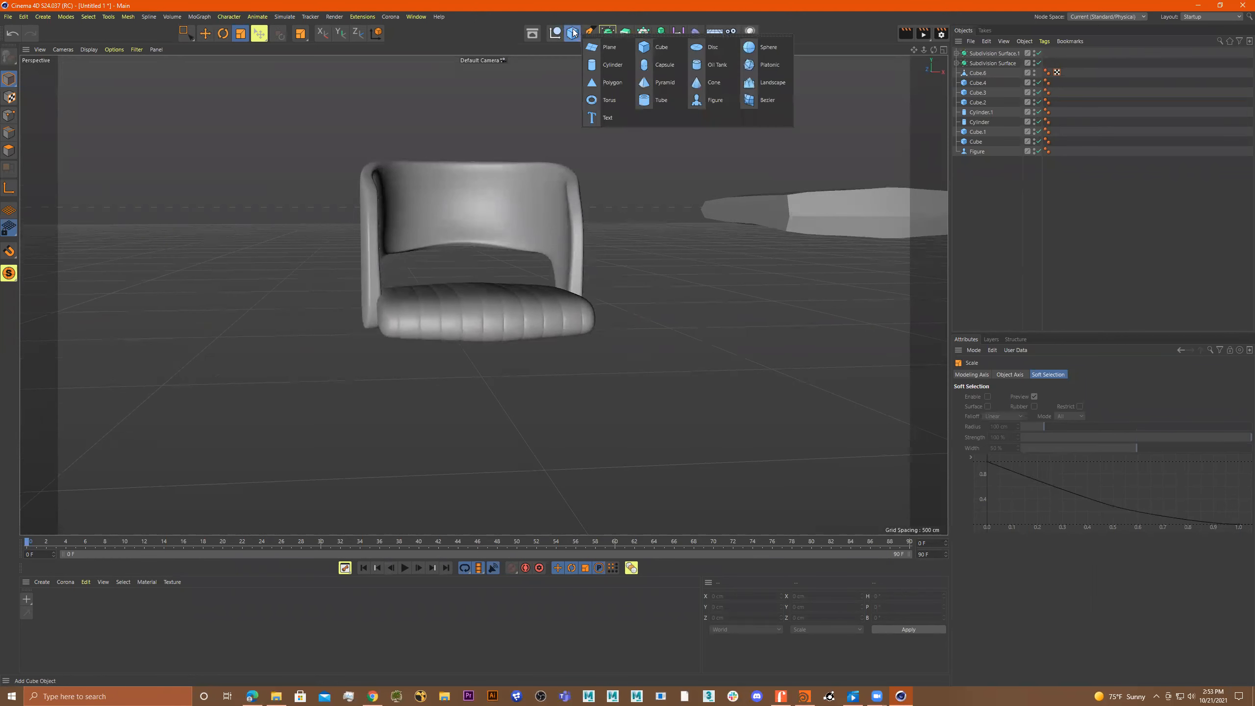
{"action": "left_click", "coordinate": [616, 69]}
{"action": "scroll", "coordinate": [445, 270], "scroll_direction": "down", "scroll_amount": 6}
{"action": "key", "text": "e"}
{"action": "left_click_drag", "start_coordinate": [313, 330], "coordinate": [496, 236], "text": "alt"}
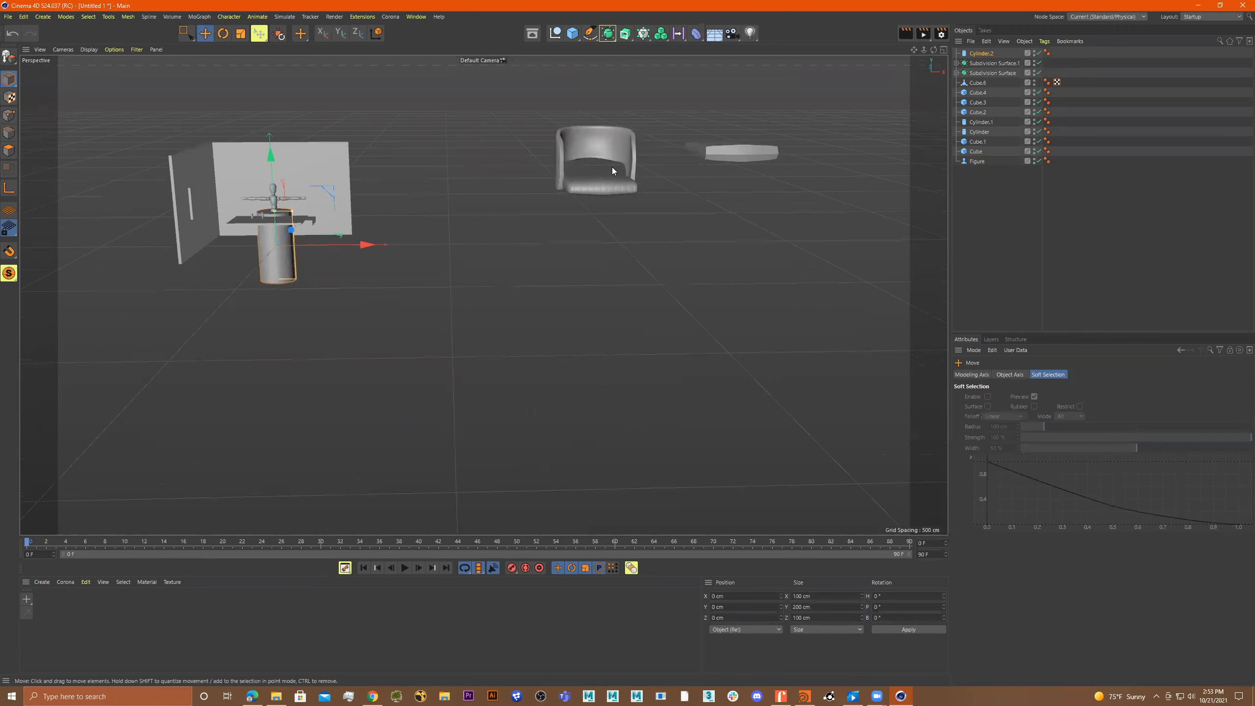
{"action": "left_click_drag", "start_coordinate": [365, 244], "coordinate": [688, 247]}
{"action": "middle_click", "coordinate": [712, 285]}
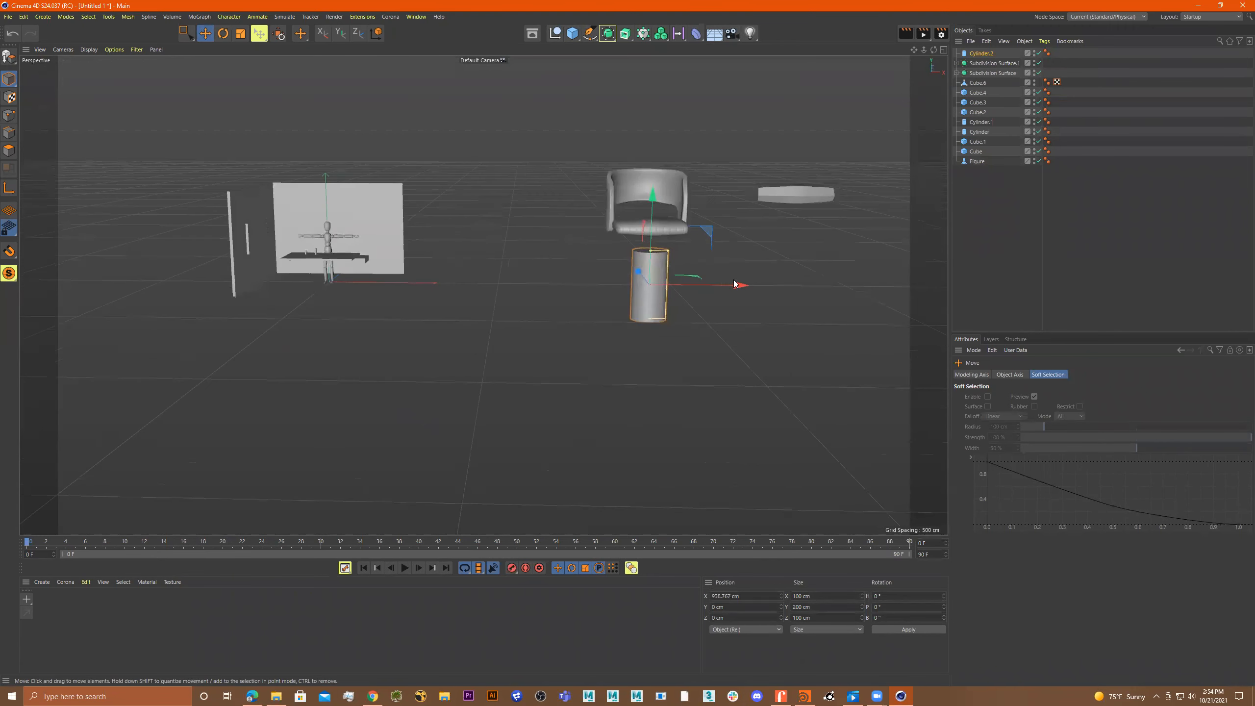
{"action": "middle_click", "coordinate": [761, 434]}
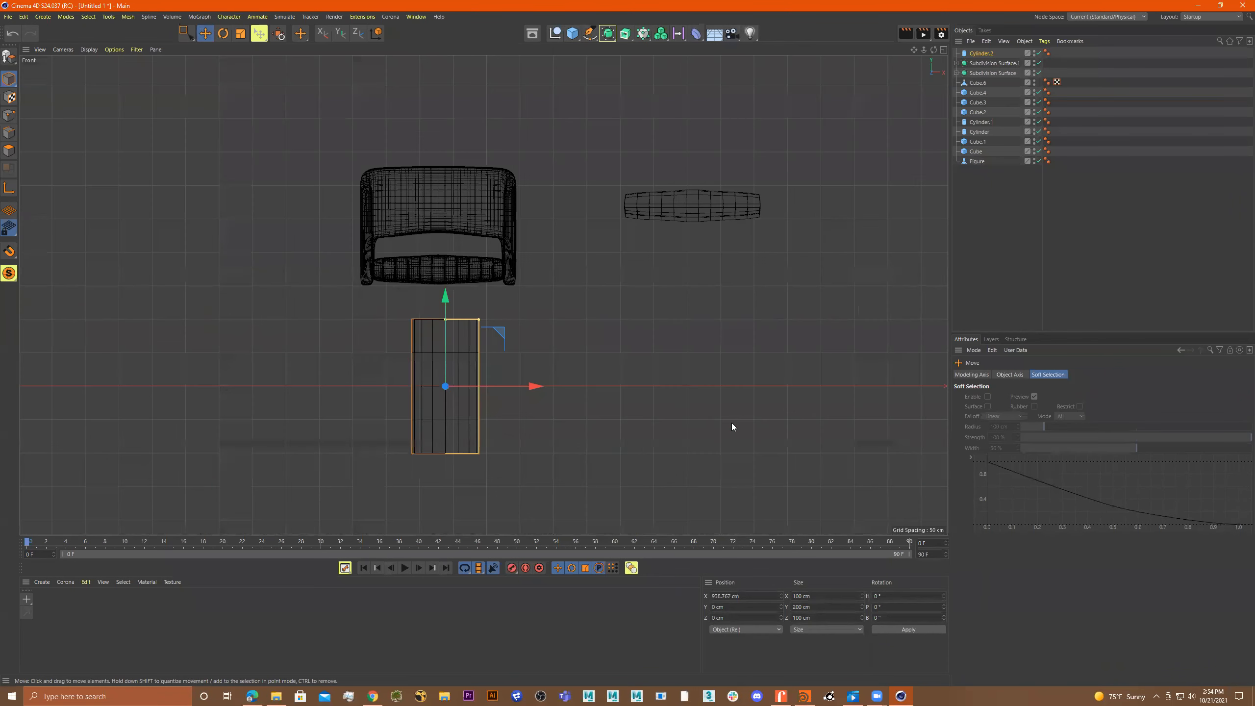
Center the cylinder below the cushion at about X 928.1 cm, Y 92.9 cm and shrink it to about 22.9 cm wide and 76.7 cm tall.
{"action": "scroll", "coordinate": [530, 345], "scroll_direction": "up", "scroll_amount": 5}
{"action": "left_click_drag", "start_coordinate": [461, 427], "coordinate": [451, 426]}
{"action": "scroll", "coordinate": [461, 410], "scroll_direction": "up", "scroll_amount": 1}
{"action": "left_click_drag", "start_coordinate": [358, 351], "coordinate": [332, 254]}
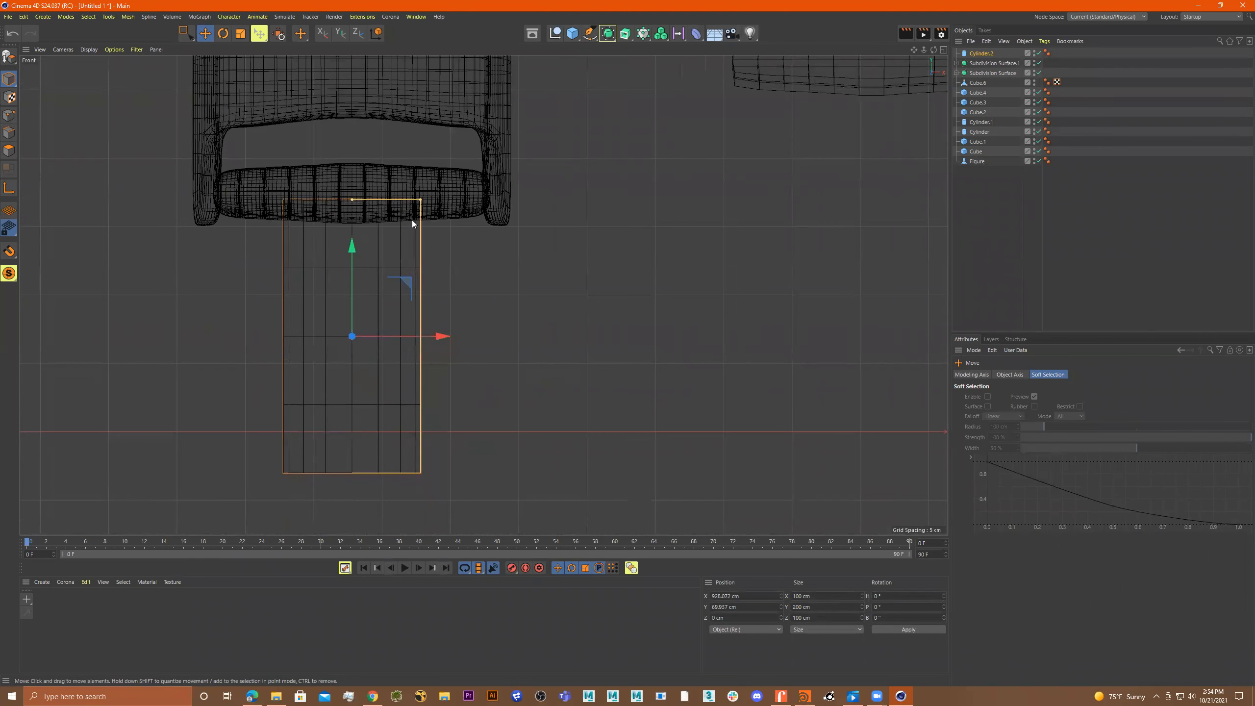
{"action": "left_click_drag", "start_coordinate": [420, 201], "coordinate": [355, 219]}
{"action": "scroll", "coordinate": [382, 258], "scroll_direction": "up", "scroll_amount": 4}
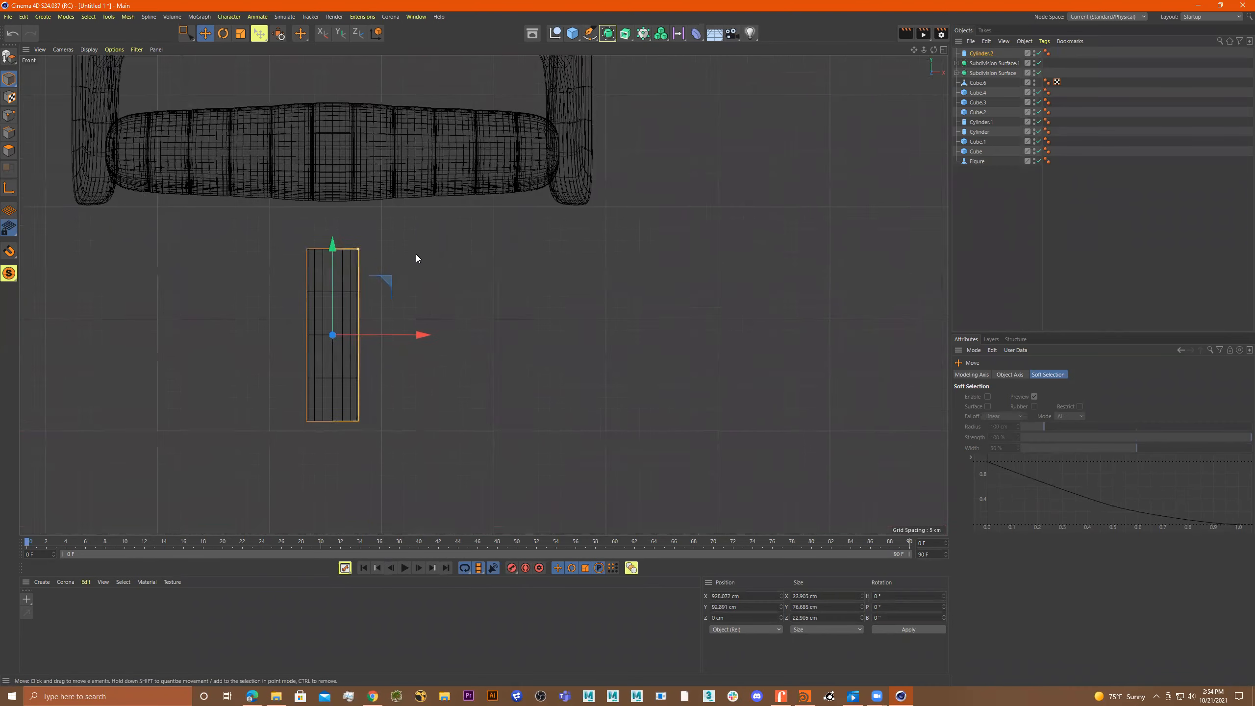
{"action": "middle_click_drag", "start_coordinate": [468, 317], "coordinate": [581, 248]}
{"action": "middle_click", "coordinate": [581, 248]}
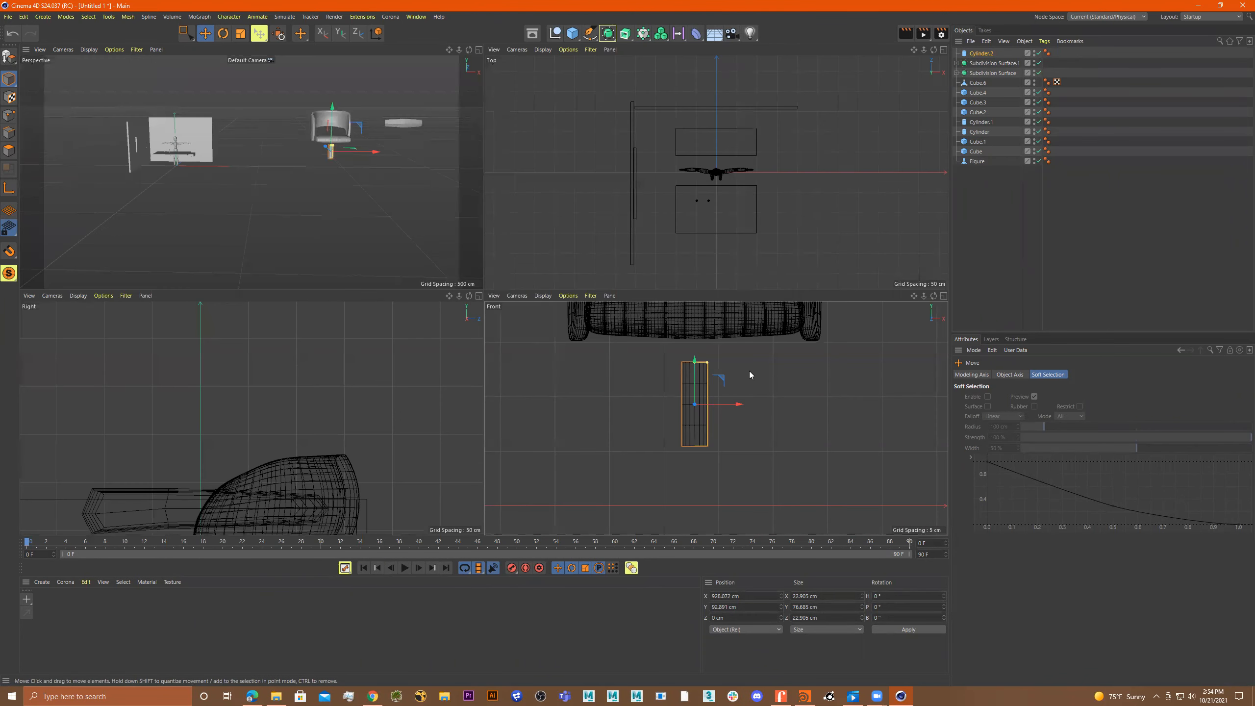
Frame the cylinder under the chair in the perspective view and set the display to Gouraud shading with lines.
{"action": "middle_click", "coordinate": [357, 212]}
{"action": "left_click_drag", "start_coordinate": [357, 213], "coordinate": [481, 233], "text": "alt"}
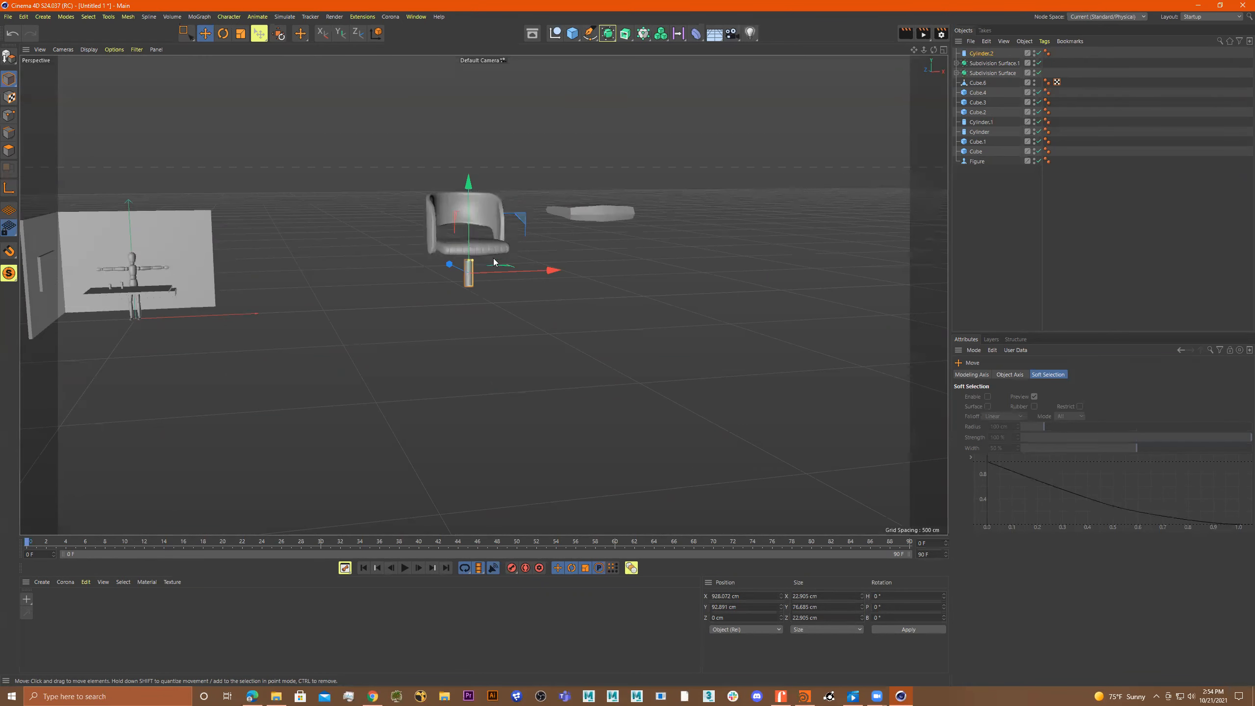
{"action": "key", "text": "o"}
{"action": "left_click_drag", "start_coordinate": [496, 292], "coordinate": [612, 302], "text": "alt"}
{"action": "right_click_drag", "start_coordinate": [612, 302], "coordinate": [574, 285], "text": "alt"}
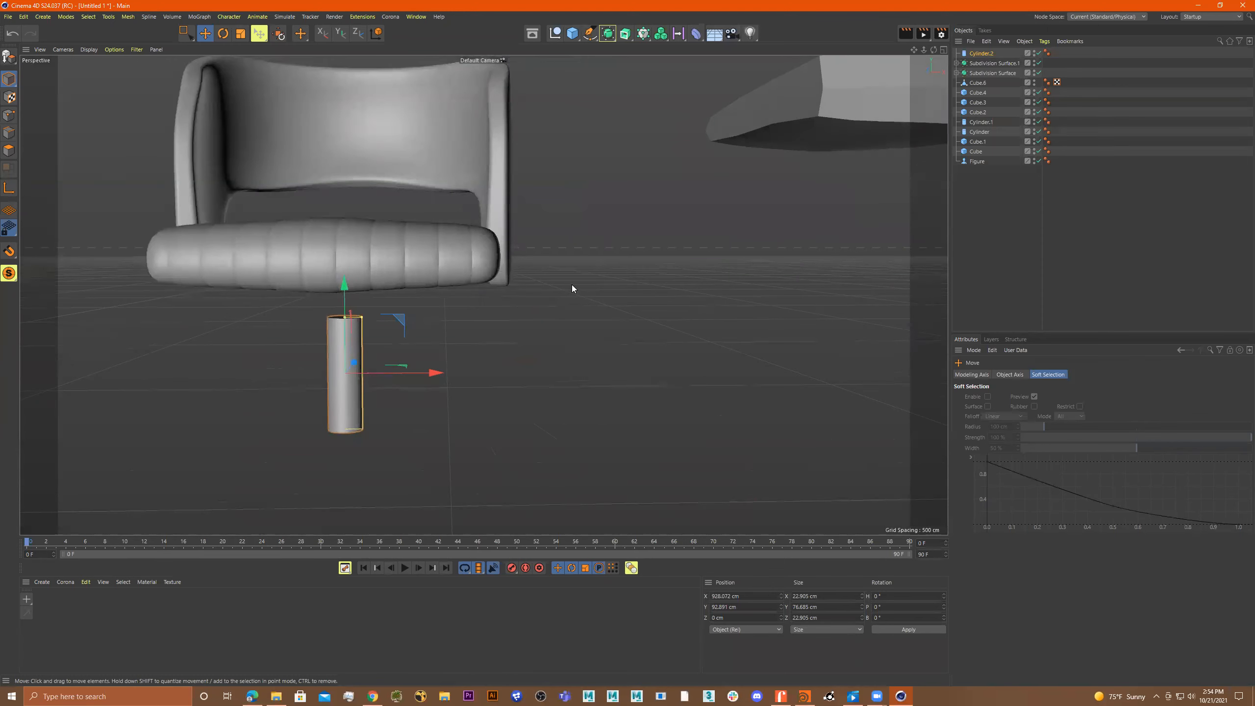
{"action": "key", "text": "n"}
{"action": "key", "text": "b"}
{"action": "mouse_move", "coordinate": [495, 306]}
{"action": "left_mouse_down", "text": "alt"}
{"action": "mouse_move", "coordinate": [585, 289]}
{"action": "mouse_move", "coordinate": [692, 299]}
{"action": "left_mouse_up", "text": "alt"}
Shorten the cylinder under the cushion to a height of about 22.1 cm.
{"action": "left_click", "coordinate": [981, 52]}
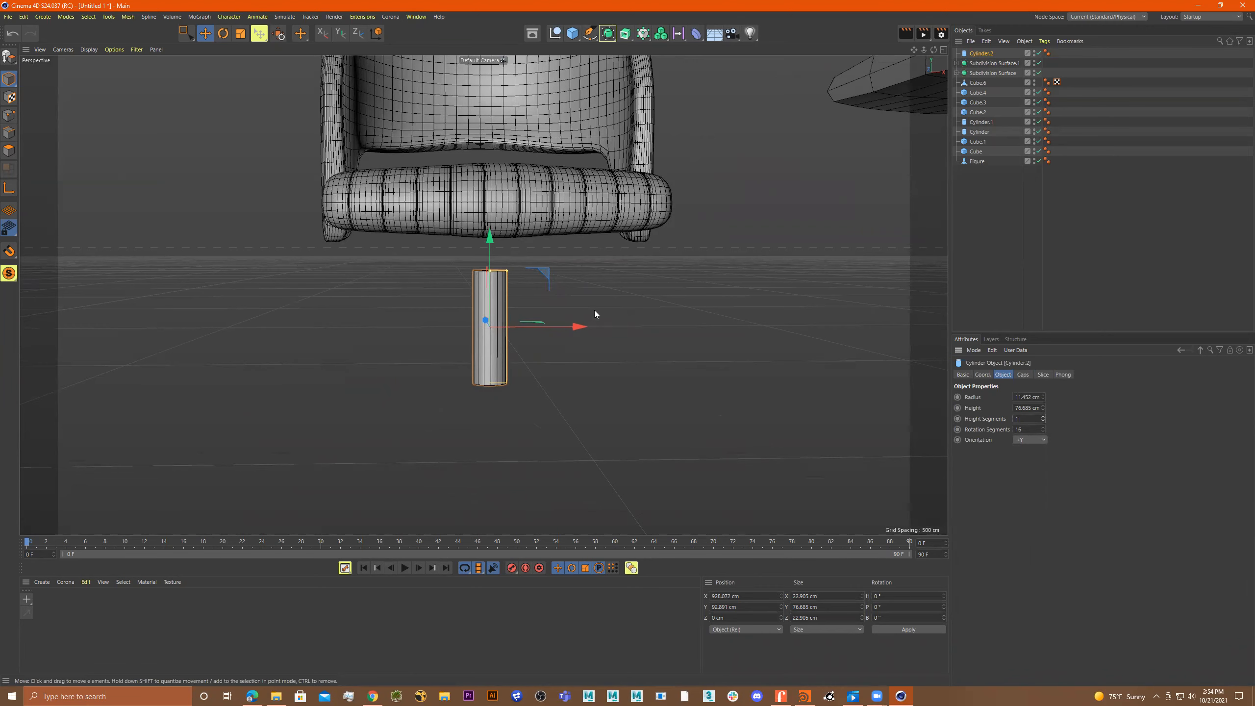
{"action": "left_click_drag", "start_coordinate": [490, 271], "coordinate": [493, 310]}
{"action": "scroll", "coordinate": [641, 314], "scroll_direction": "up", "scroll_amount": 5}
{"action": "scroll", "coordinate": [641, 314], "scroll_direction": "up", "scroll_amount": 6}
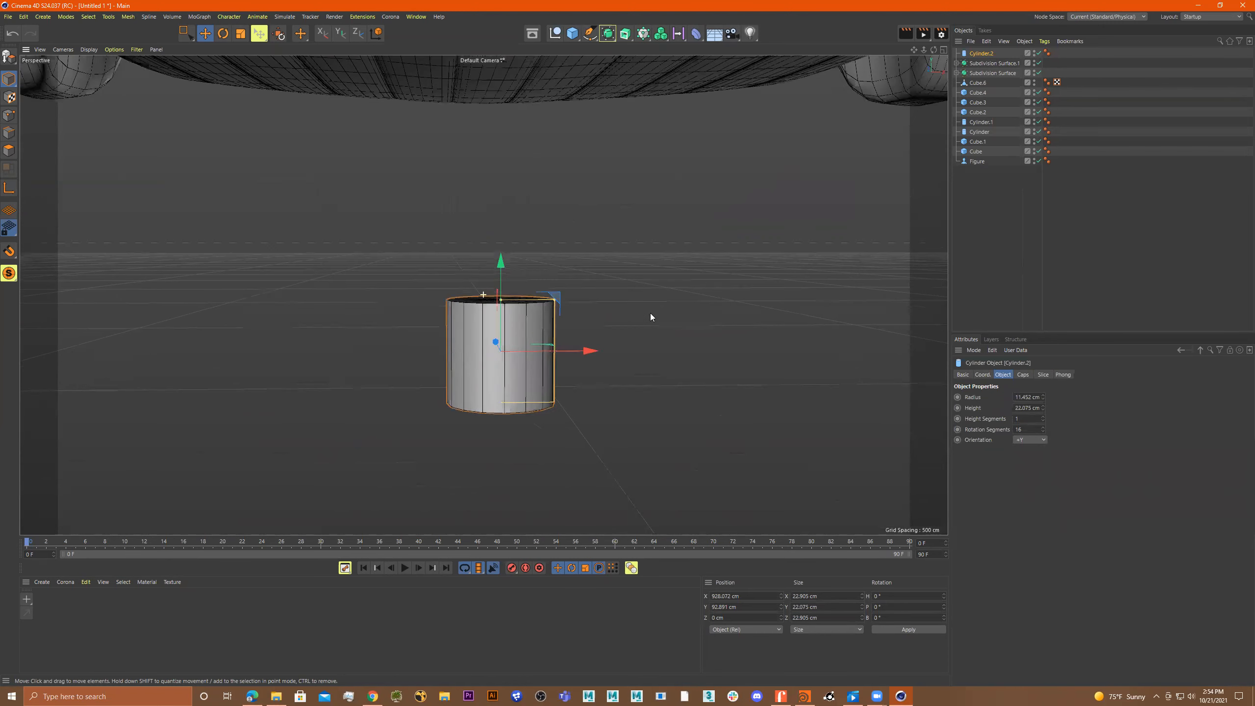
{"action": "scroll", "coordinate": [625, 291], "scroll_direction": "up", "scroll_amount": 2}
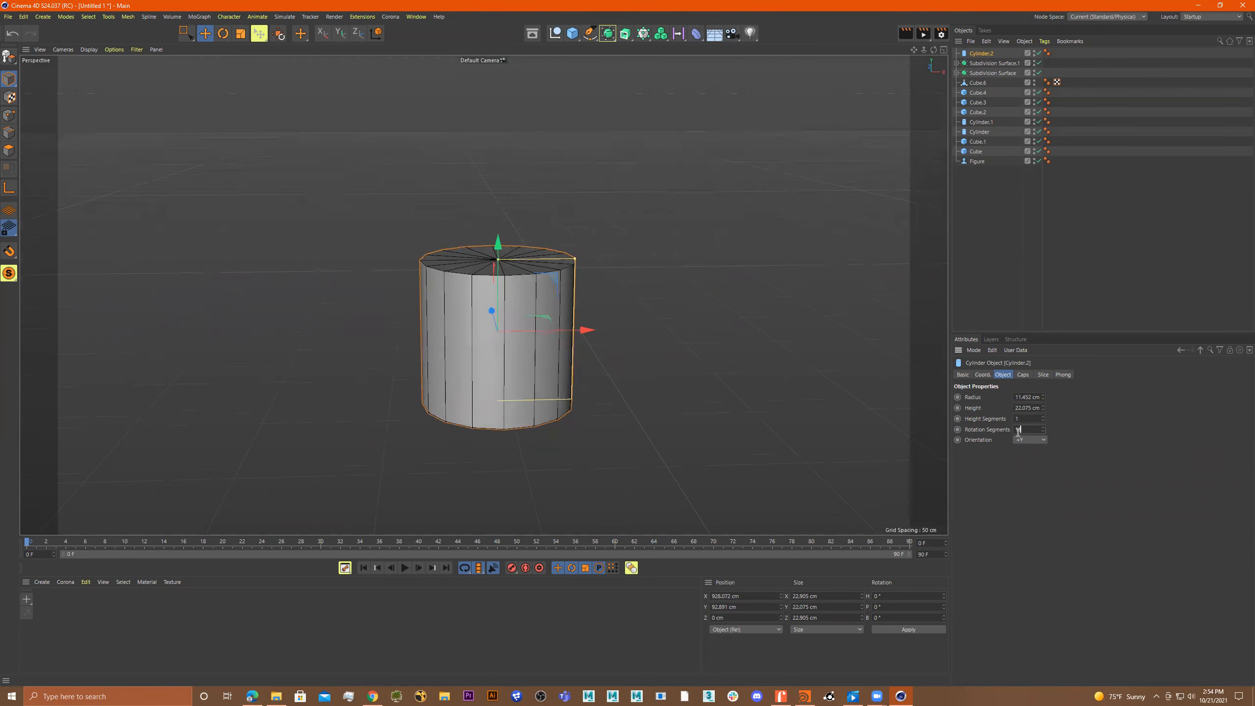
Try 24 rotation segments on the cylinder and return the value to 16.
{"action": "type", "text": "24"}
{"action": "key", "text": "Return"}
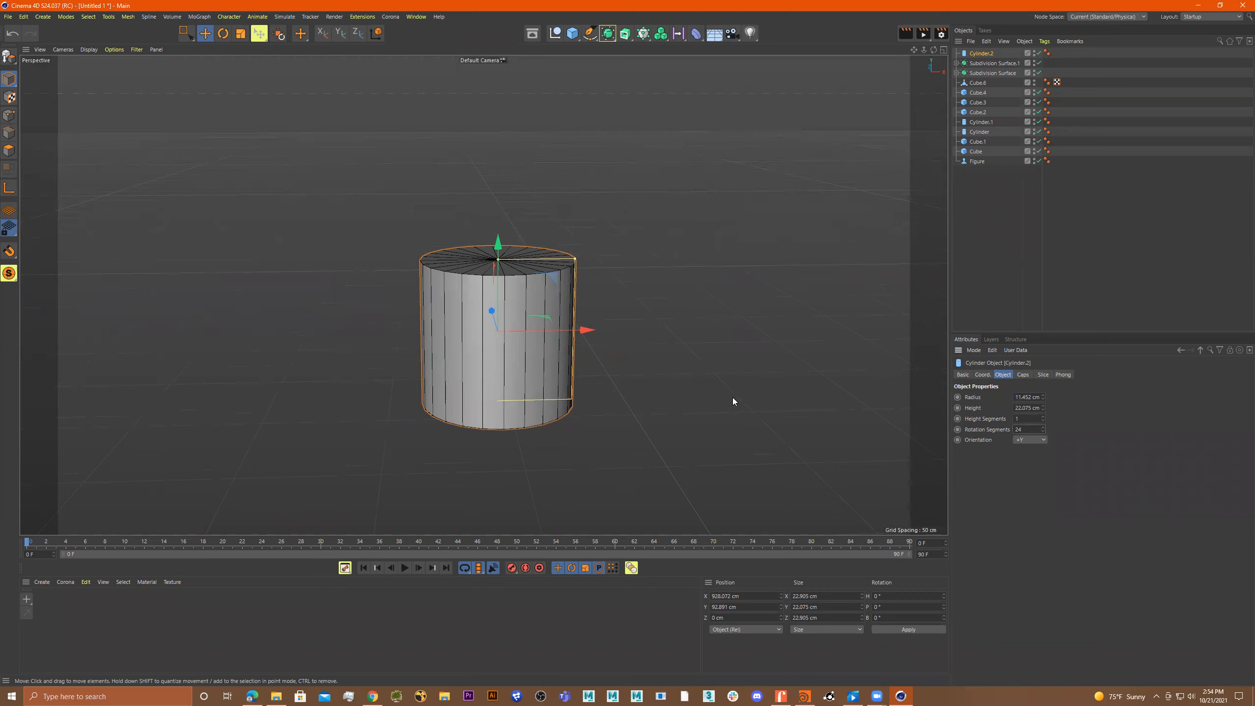
{"action": "type", "text": "16"}
{"action": "key", "text": "Return"}
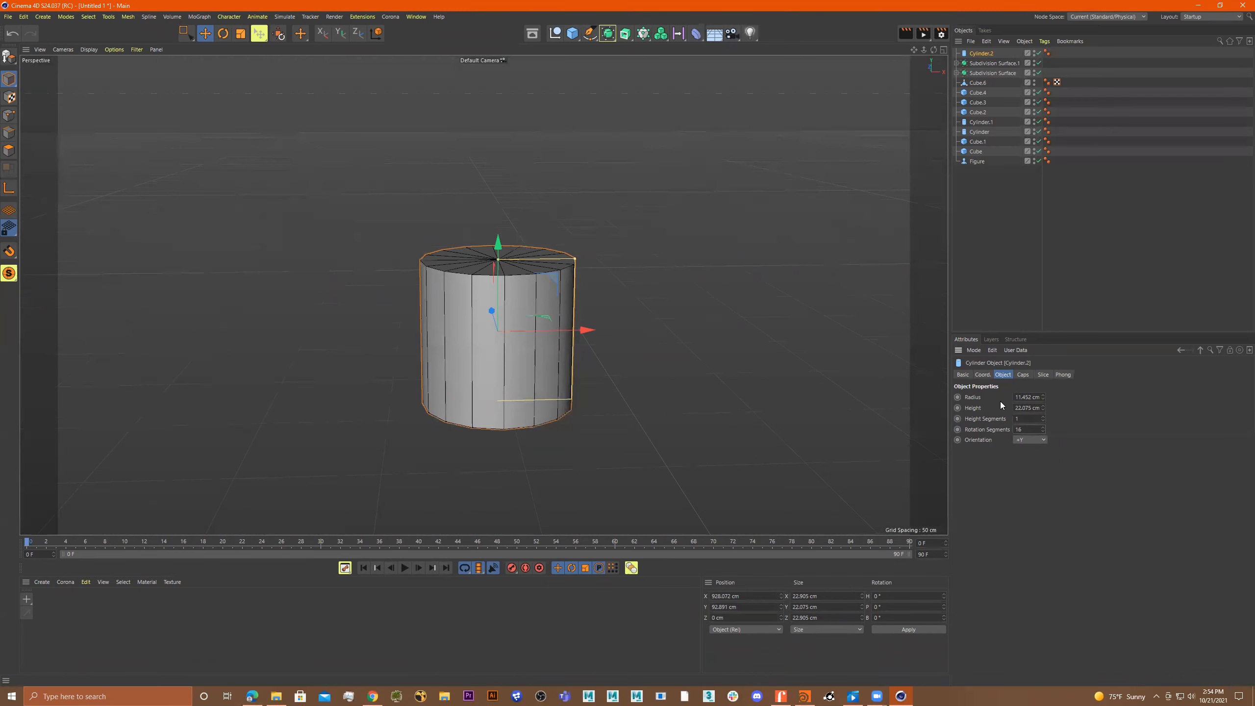
Enable a fillet on the cylinder's caps with 3 segments and a 1 cm radius.
{"action": "left_click", "coordinate": [1023, 374]}
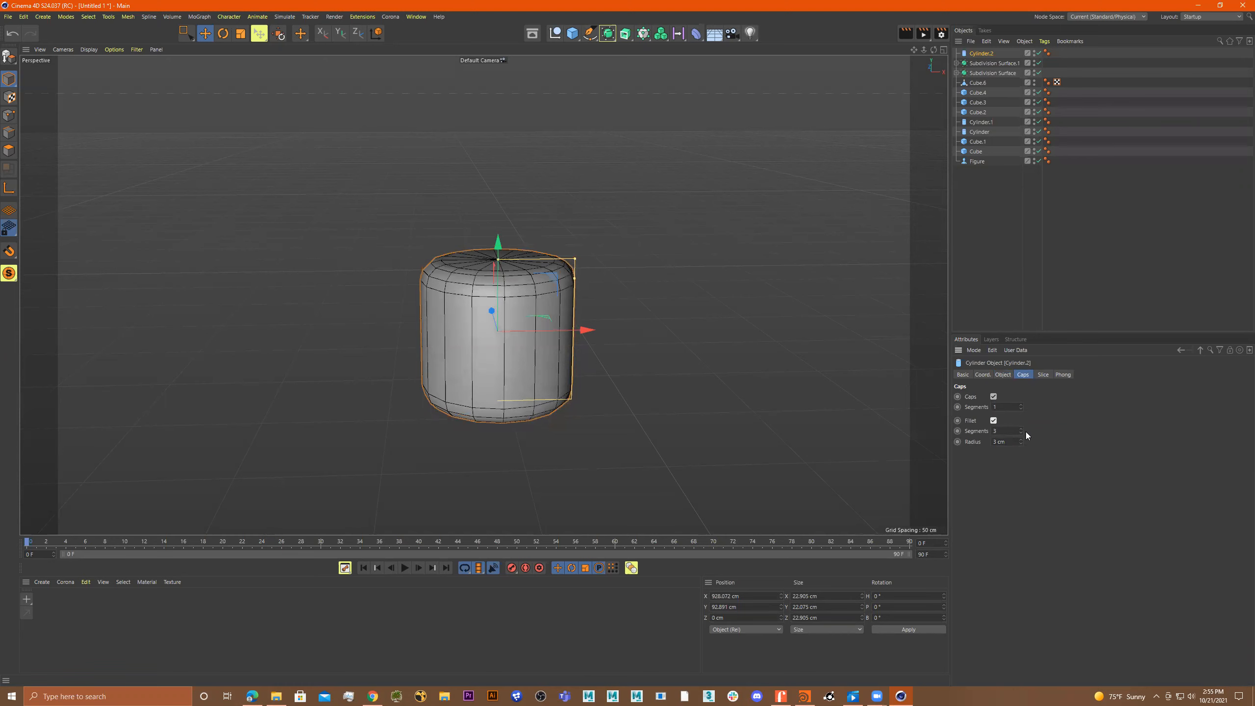
{"action": "left_click_drag", "start_coordinate": [1021, 441], "coordinate": [1020, 445]}
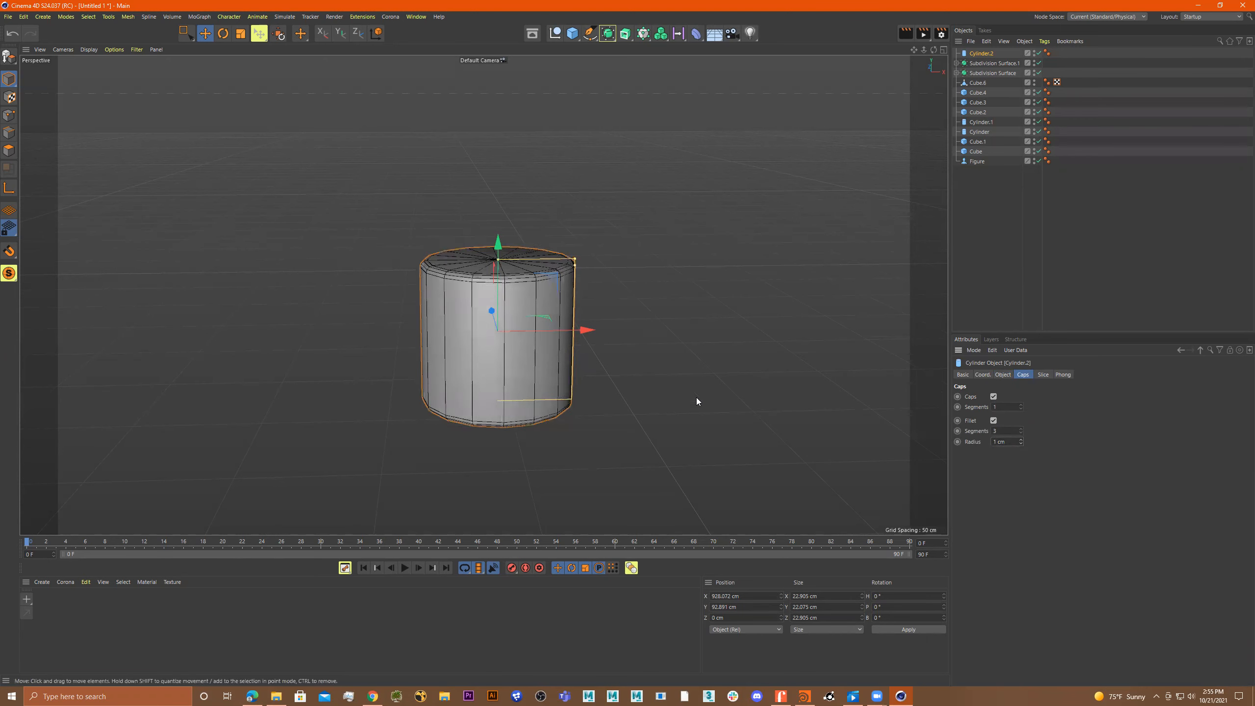
{"action": "key", "text": "Return"}
Convert the filleted cylinder into an editable polygon object with Live Selection active in polygon mode.
{"action": "left_click_drag", "start_coordinate": [554, 362], "coordinate": [543, 334], "text": "alt"}
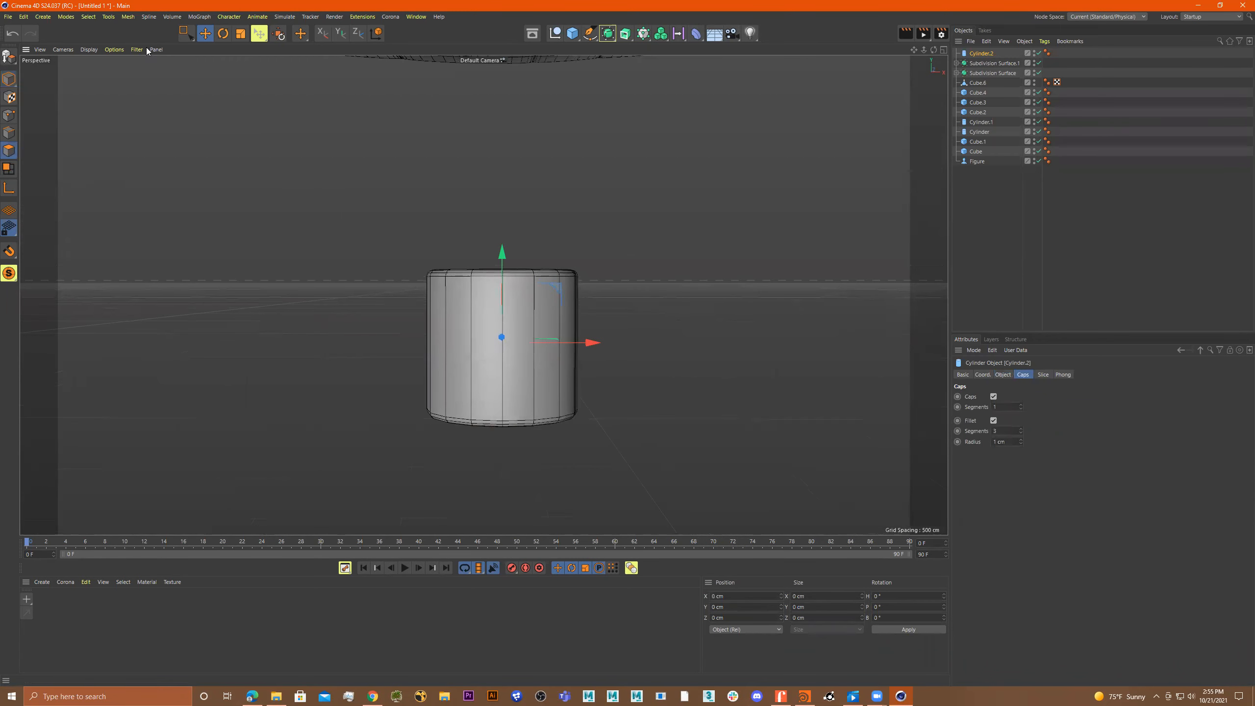
{"action": "left_click", "coordinate": [192, 34]}
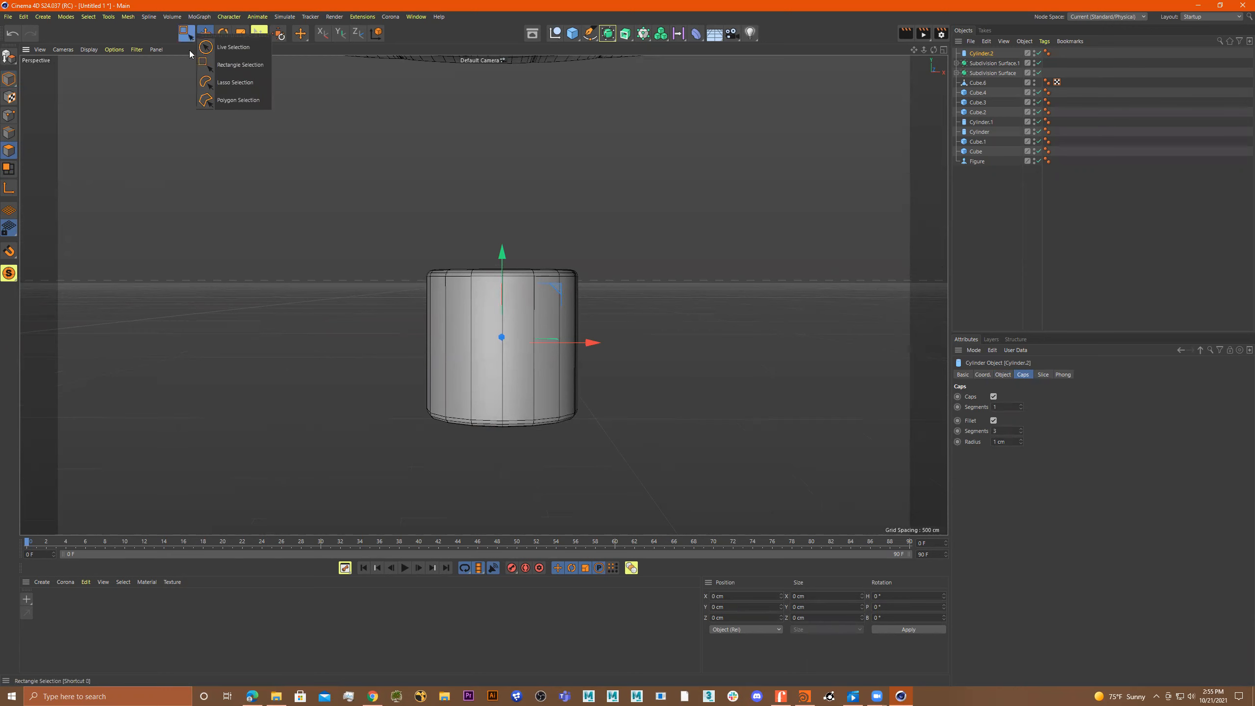
{"action": "left_click", "coordinate": [230, 48]}
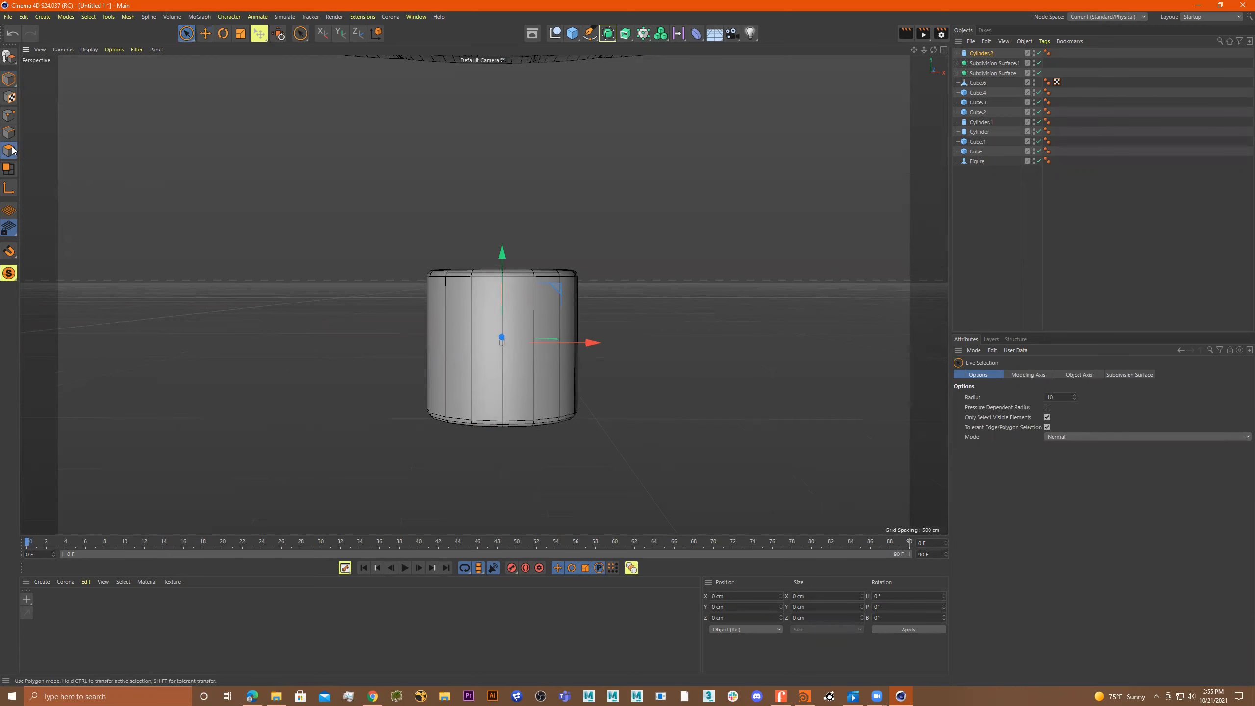
{"action": "left_click", "coordinate": [985, 54]}
{"action": "left_click_drag", "start_coordinate": [555, 342], "coordinate": [520, 340]}
{"action": "key", "text": "ctrl+z"}
{"action": "left_click_drag", "start_coordinate": [578, 380], "coordinate": [673, 428], "text": "alt"}
{"action": "left_click", "coordinate": [546, 292]}
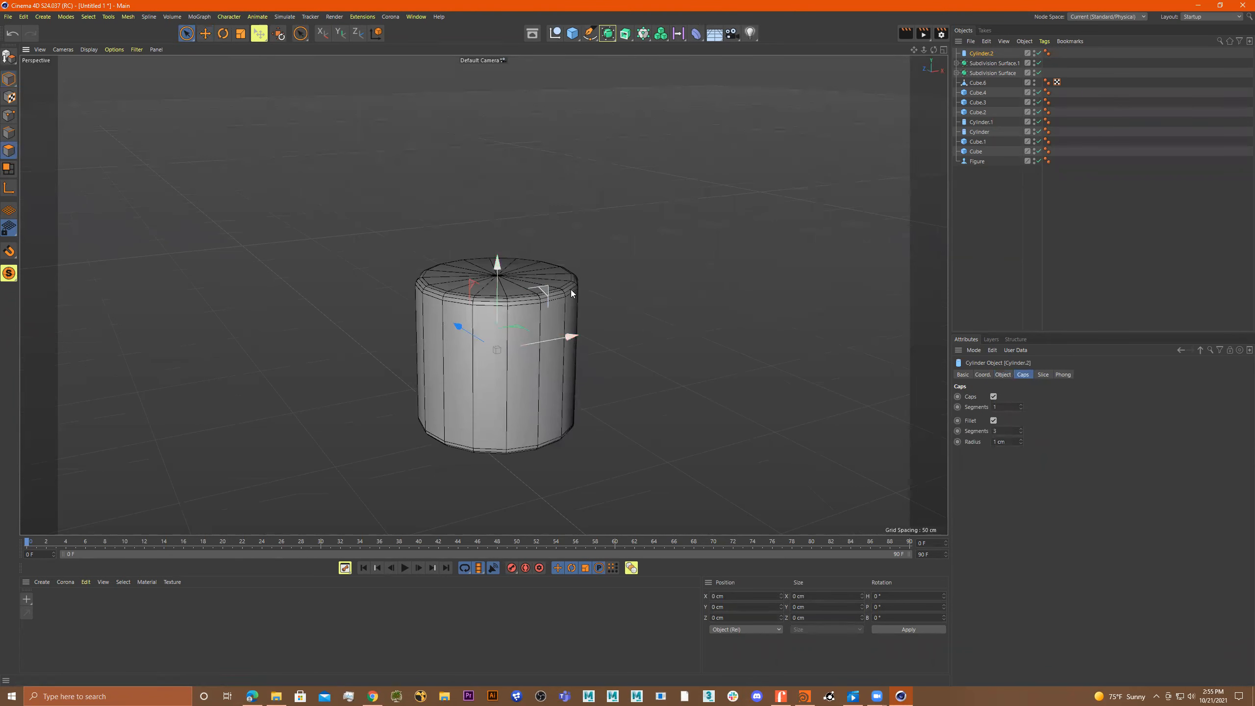
{"action": "key", "text": "c"}
Select all the side polygons around the cylinder and extrude them outward by about 0.73 cm.
{"action": "mouse_move", "coordinate": [561, 391]}
{"action": "left_mouse_down", "text": "alt"}
{"action": "mouse_move", "coordinate": [608, 335]}
{"action": "mouse_move", "coordinate": [650, 334]}
{"action": "mouse_move", "coordinate": [394, 351]}
{"action": "mouse_move", "coordinate": [715, 344]}
{"action": "left_mouse_up", "text": "alt"}
{"action": "left_click_drag", "start_coordinate": [490, 334], "coordinate": [325, 328], "text": "shift"}
{"action": "mouse_move", "coordinate": [325, 328]}
{"action": "left_mouse_down", "text": "alt"}
{"action": "mouse_move", "coordinate": [632, 326]}
{"action": "mouse_move", "coordinate": [300, 325]}
{"action": "mouse_move", "coordinate": [595, 330]}
{"action": "left_mouse_up", "text": "alt"}
{"action": "right_click", "coordinate": [594, 330]}
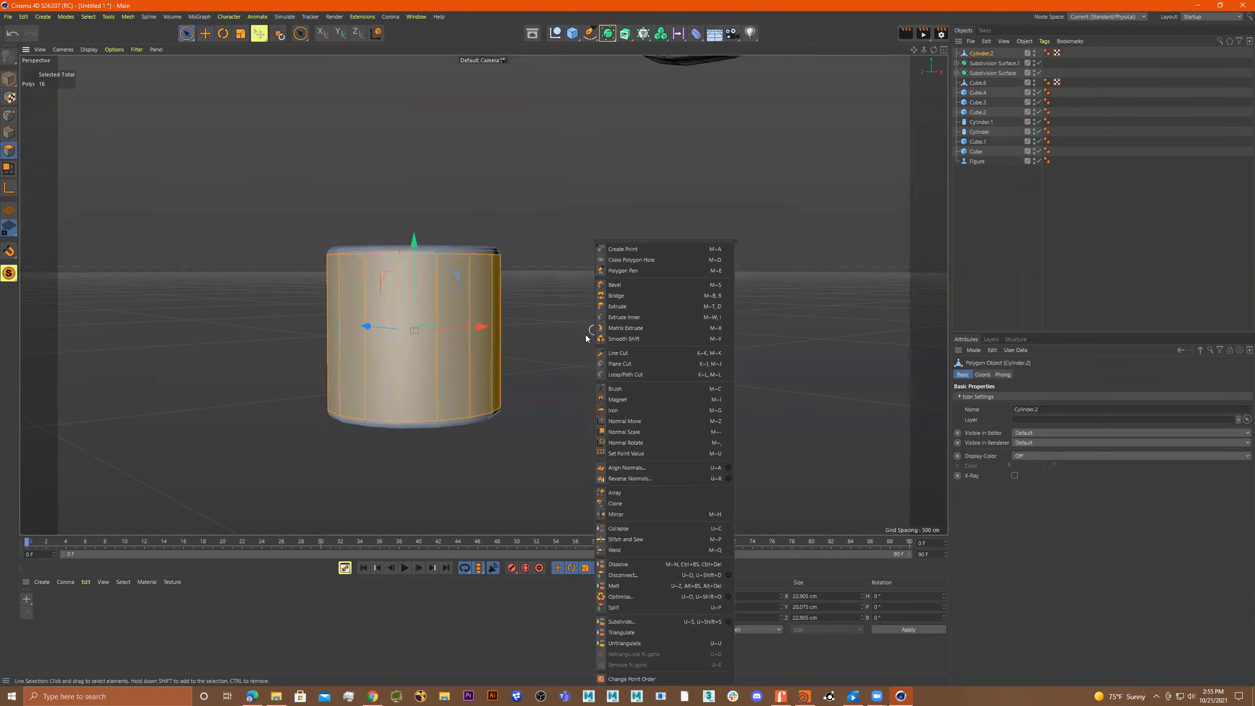
{"action": "left_click", "coordinate": [631, 308]}
{"action": "left_click_drag", "start_coordinate": [630, 334], "coordinate": [606, 358]}
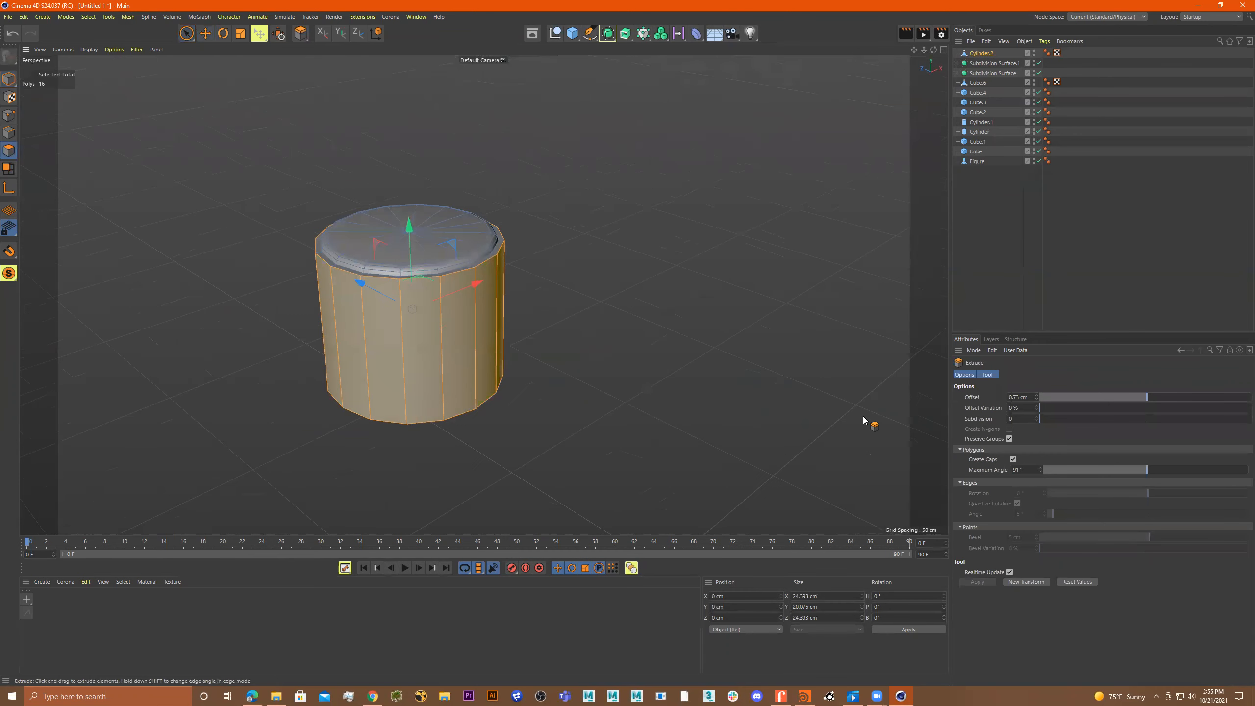
Try the side extrusion with Preserve Groups off, 3 subdivisions and 10% offset variation, and undo it.
{"action": "left_click", "coordinate": [1008, 439]}
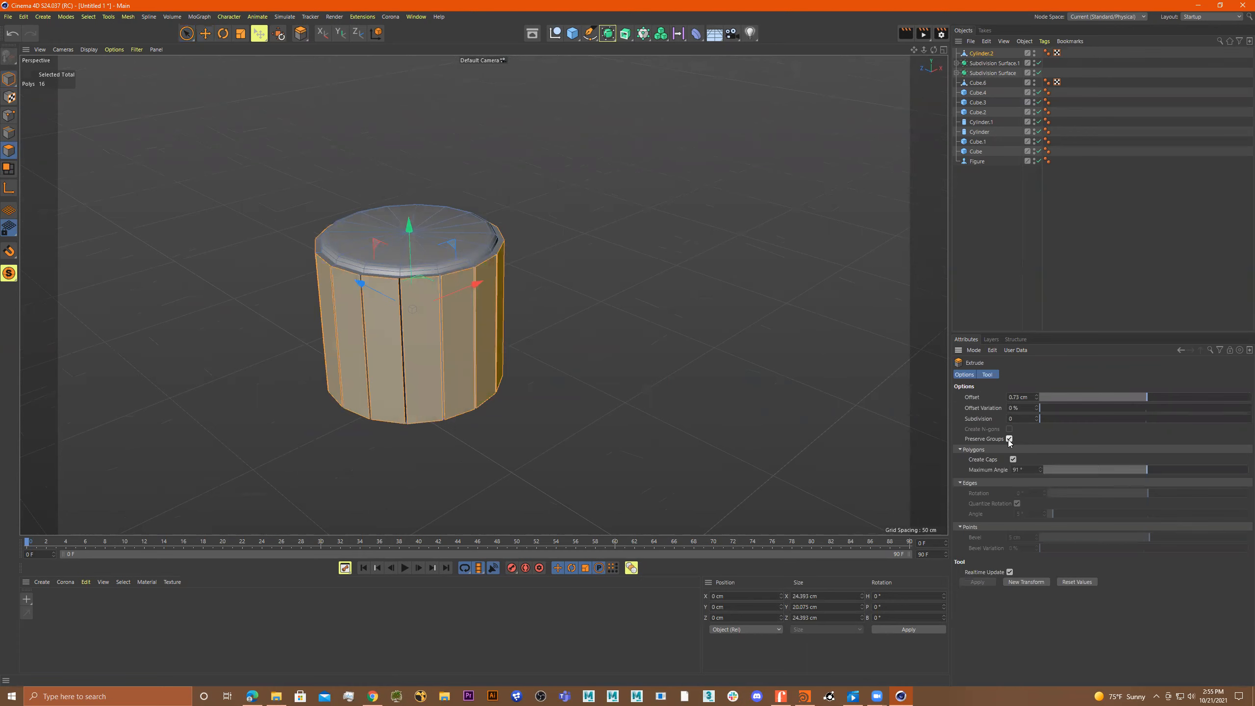
{"action": "scroll", "coordinate": [628, 352], "scroll_direction": "up", "scroll_amount": 3}
{"action": "middle_click_drag", "start_coordinate": [627, 352], "coordinate": [801, 363], "text": "alt"}
{"action": "left_click_drag", "start_coordinate": [714, 341], "coordinate": [677, 381], "text": "alt"}
{"action": "scroll", "coordinate": [677, 380], "scroll_direction": "up", "scroll_amount": 2}
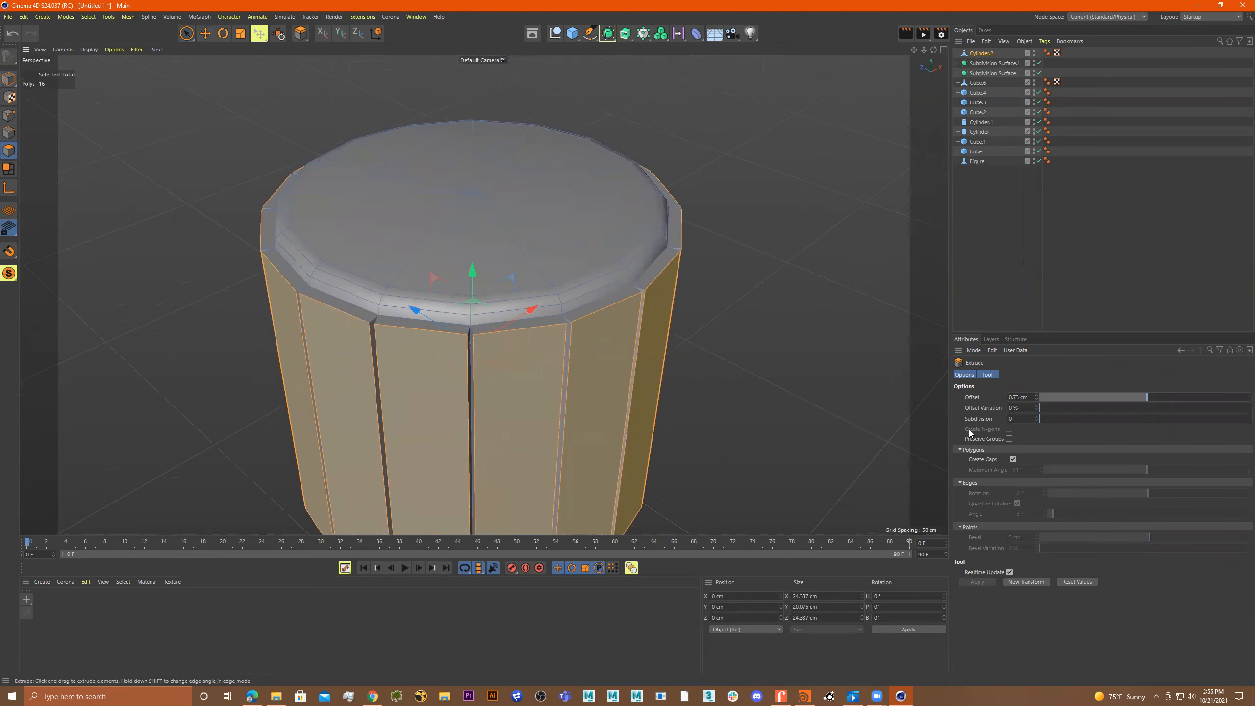
{"action": "left_click", "coordinate": [1009, 439]}
{"action": "left_click", "coordinate": [1009, 438]}
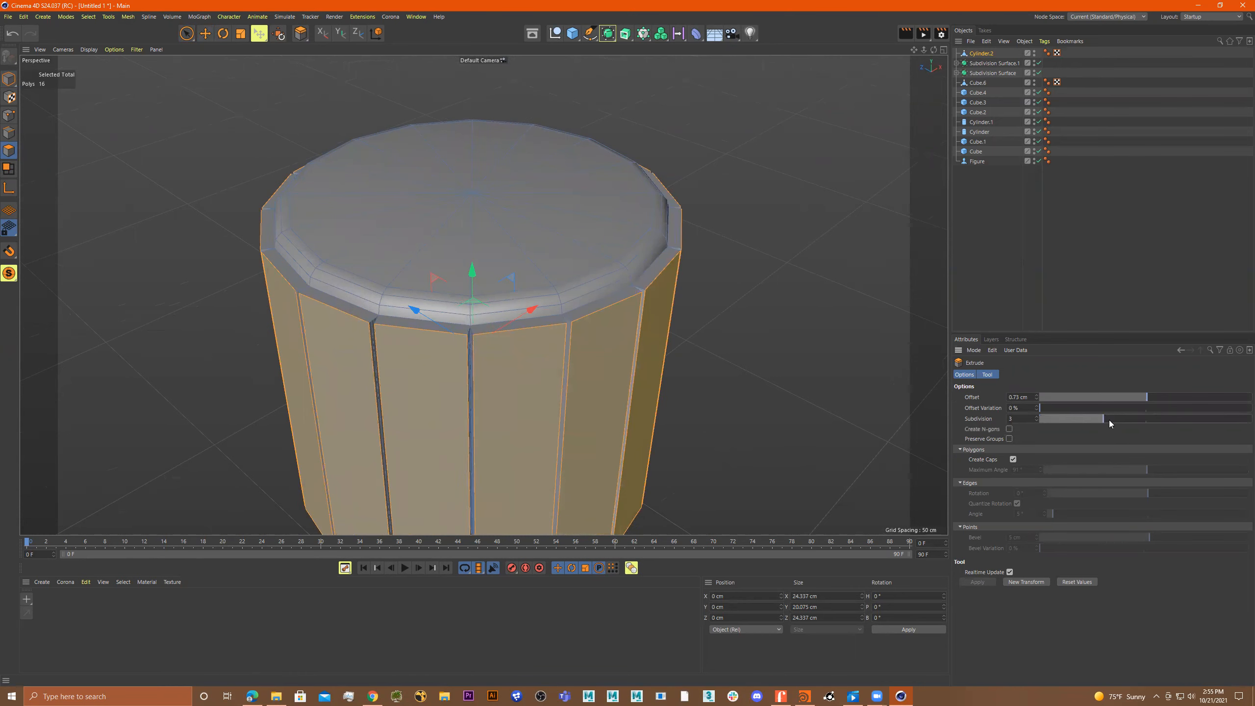
{"action": "key", "text": "ctrl+z"}
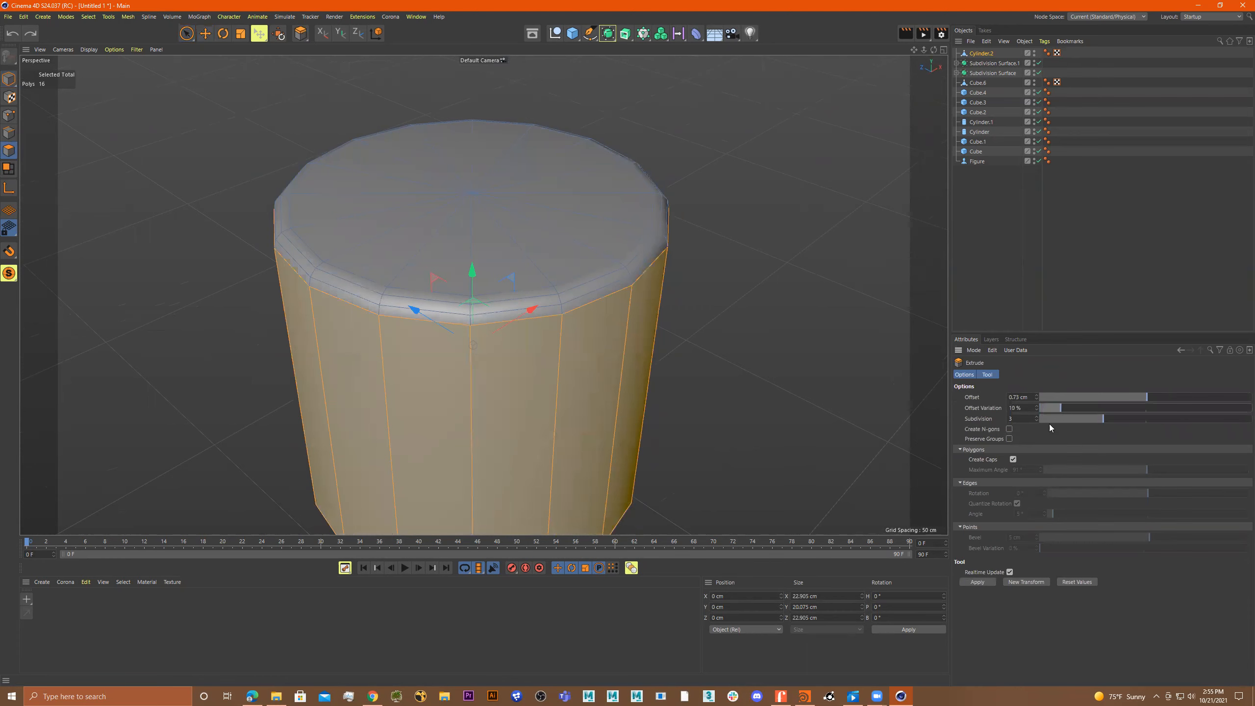
Try a side extrusion of about 1.13 cm with 0 subdivisions, Preserve Groups off and 78% offset variation, and undo it.
{"action": "left_click", "coordinate": [1009, 438]}
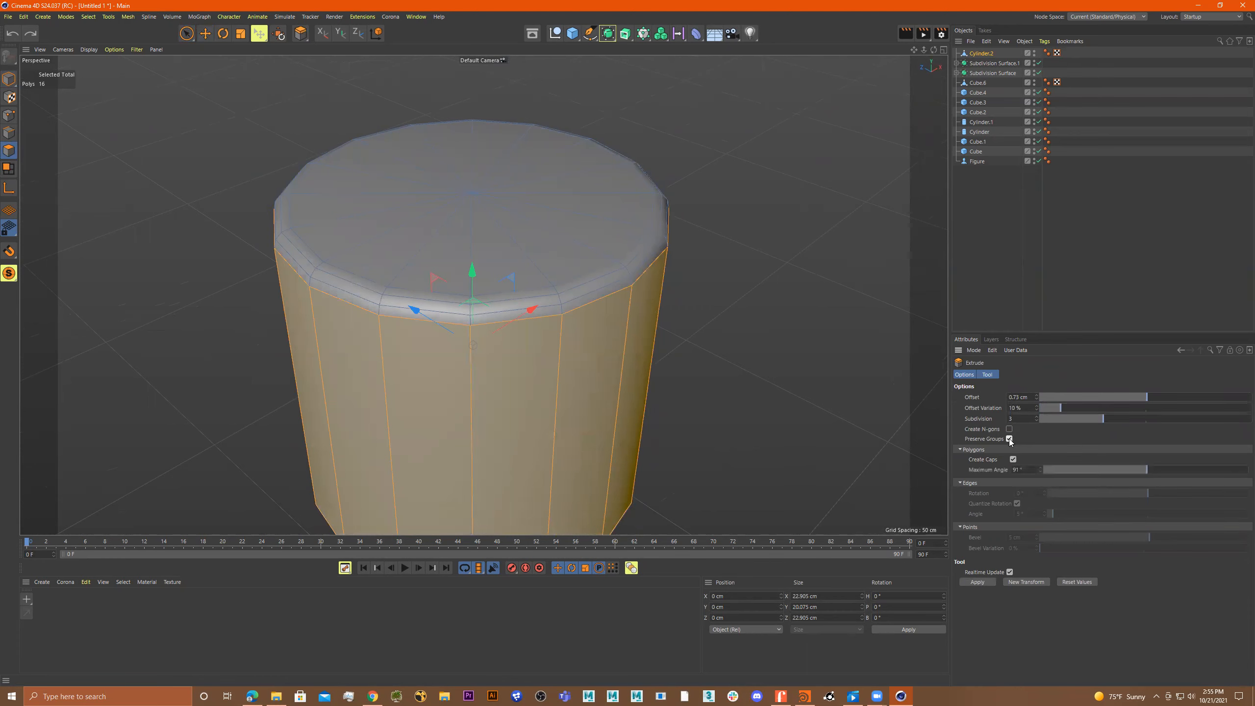
{"action": "left_click_drag", "start_coordinate": [730, 396], "coordinate": [764, 396]}
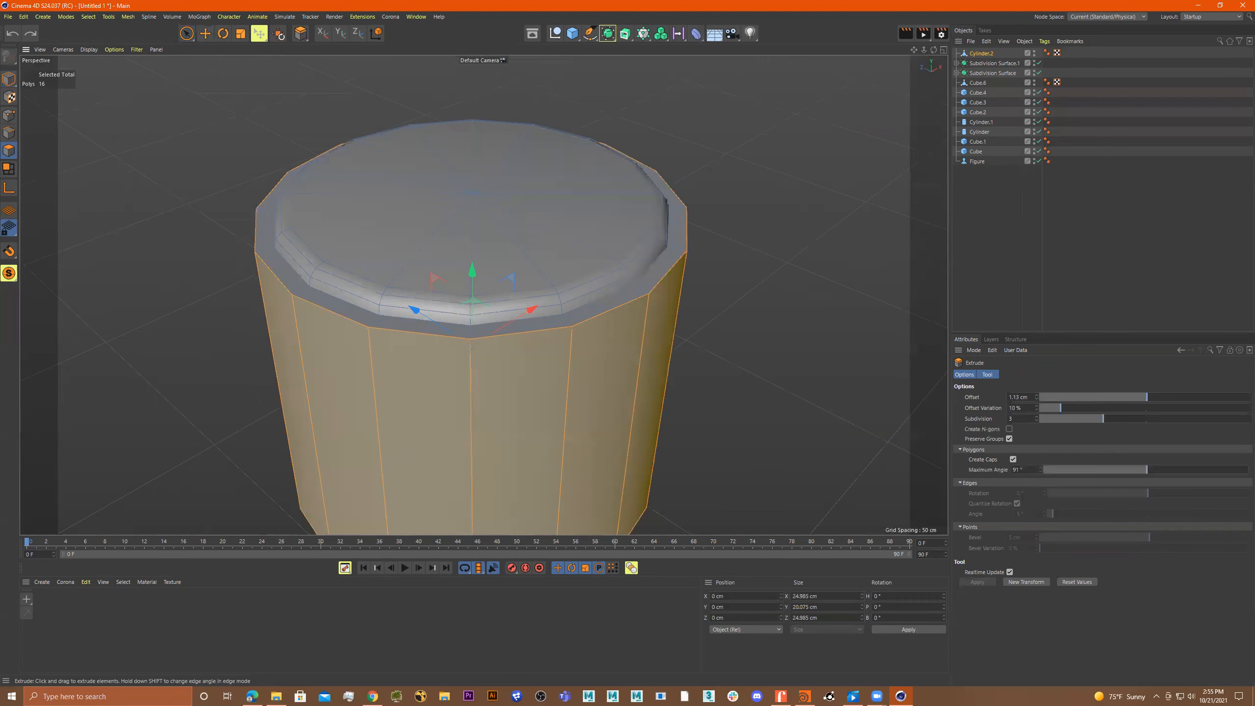
{"action": "left_click_drag", "start_coordinate": [1093, 419], "coordinate": [1025, 423]}
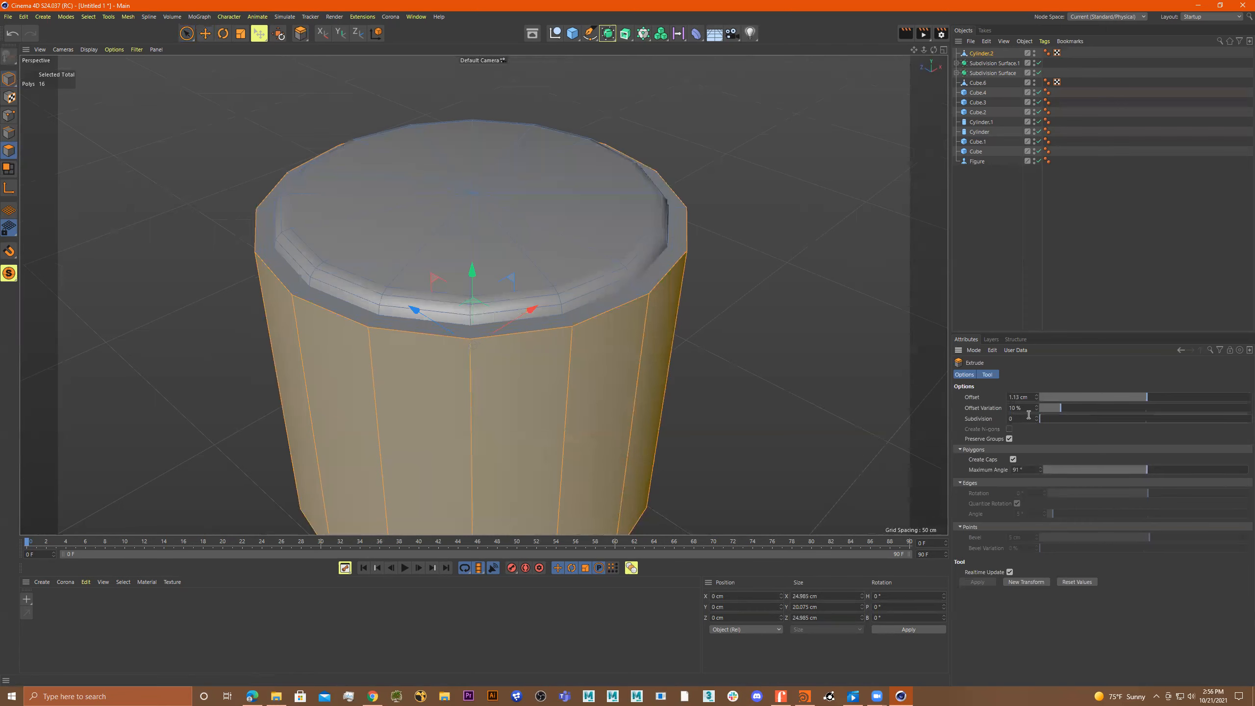
{"action": "left_click", "coordinate": [1010, 439]}
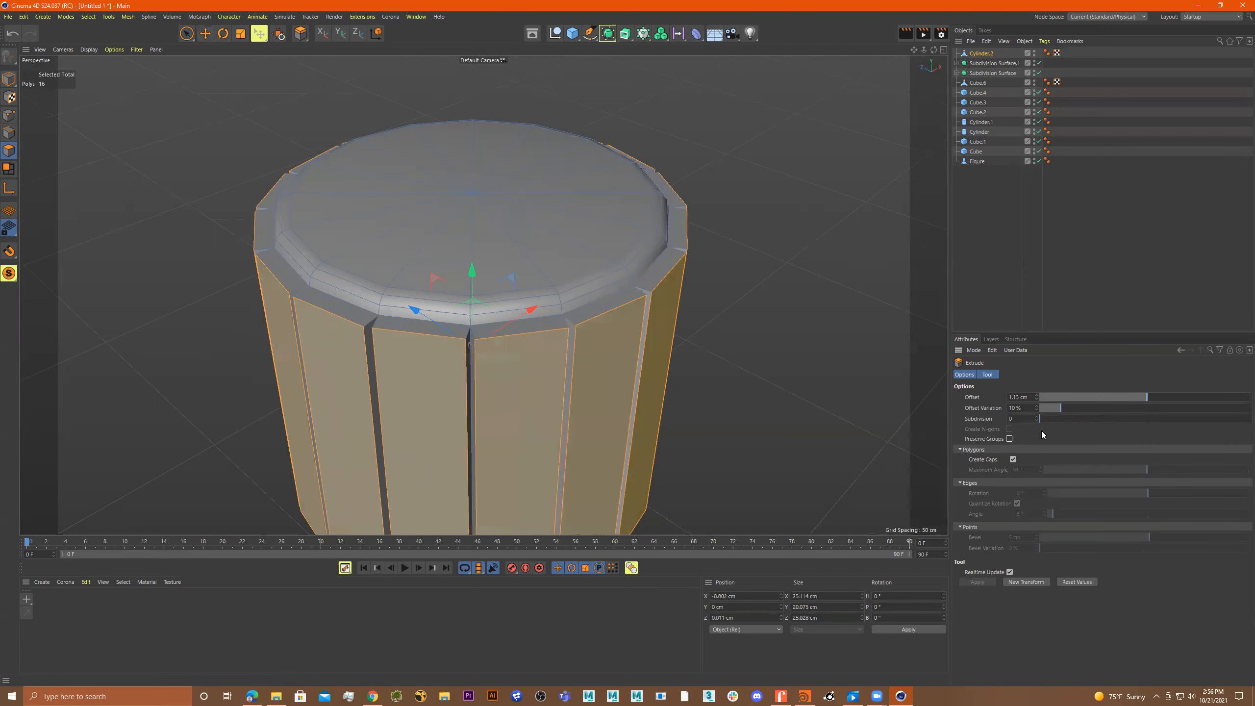
{"action": "left_click_drag", "start_coordinate": [1058, 412], "coordinate": [1206, 424]}
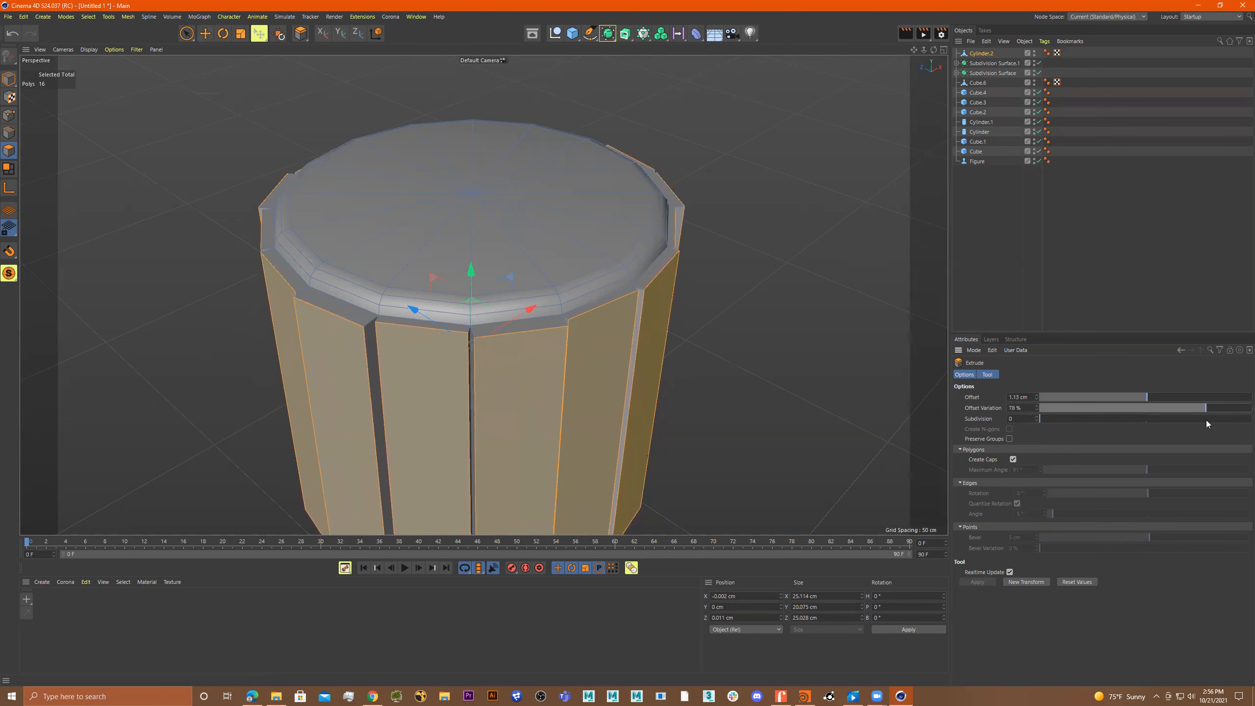
{"action": "key", "text": "ctrl+z"}
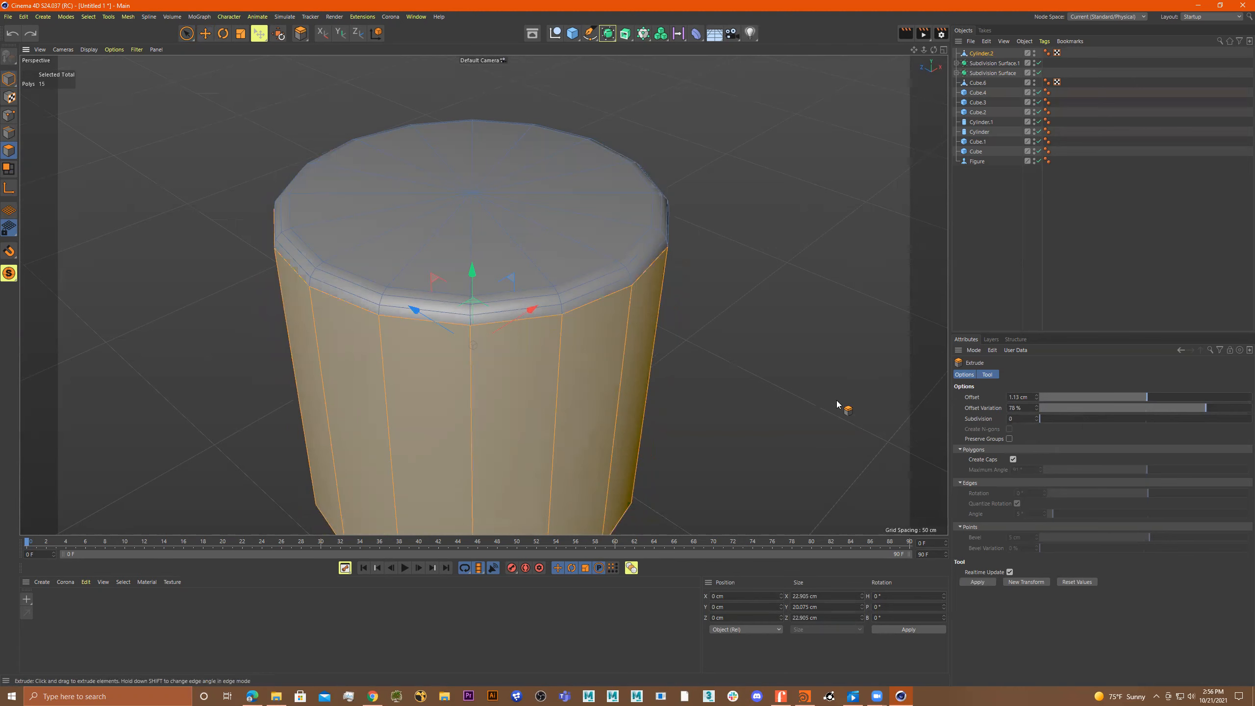
Clear the polygon selection and reselect all the side polygons around the cylinder with Live Selection.
{"action": "left_click", "coordinate": [810, 399]}
{"action": "scroll", "coordinate": [737, 396], "scroll_direction": "down", "scroll_amount": 2}
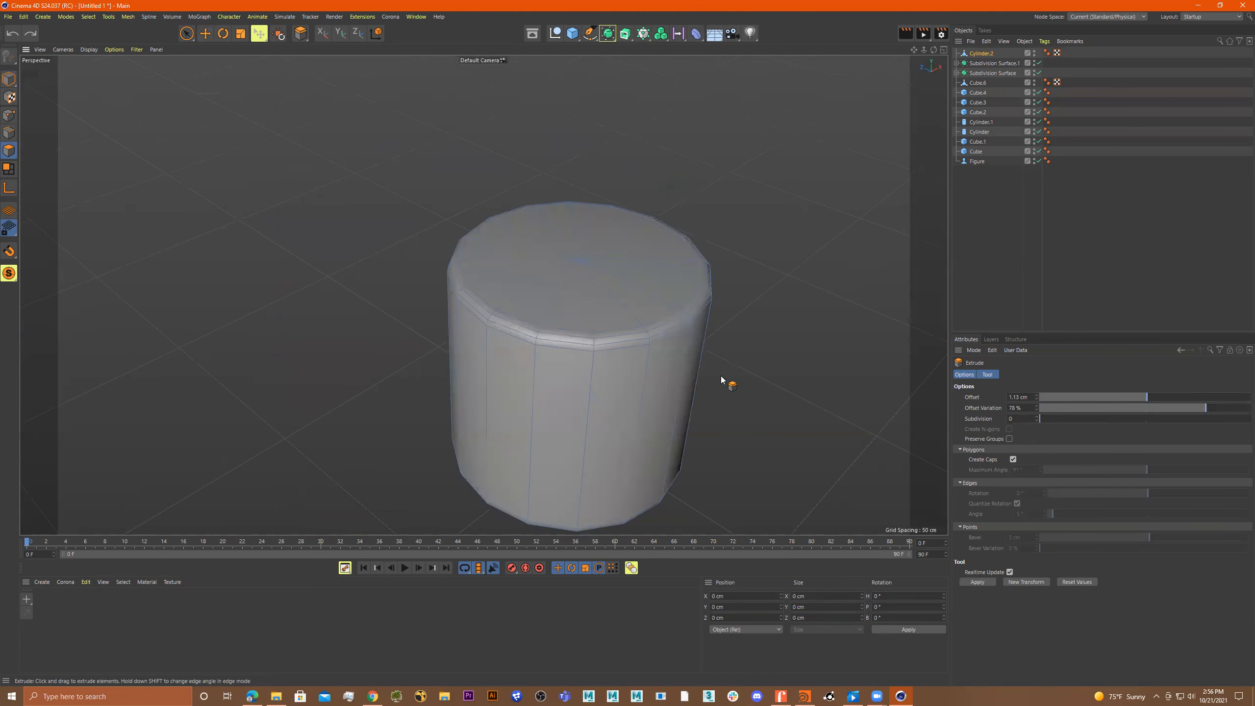
{"action": "key", "text": "space"}
{"action": "left_click_drag", "start_coordinate": [680, 409], "coordinate": [453, 393], "text": "alt"}
{"action": "left_click_drag", "start_coordinate": [473, 391], "coordinate": [552, 361], "text": "alt"}
{"action": "middle_click_drag", "start_coordinate": [552, 361], "coordinate": [808, 277], "text": "alt"}
{"action": "left_click_drag", "start_coordinate": [673, 340], "coordinate": [790, 350], "text": "alt"}
{"action": "left_click_drag", "start_coordinate": [626, 359], "coordinate": [541, 360], "text": "shift"}
{"action": "right_click_drag", "start_coordinate": [711, 360], "coordinate": [605, 363], "text": "alt"}
{"action": "left_click_drag", "start_coordinate": [618, 362], "coordinate": [727, 377], "text": "alt"}
{"action": "right_click_drag", "start_coordinate": [634, 378], "coordinate": [757, 373], "text": "alt"}
{"action": "left_click_drag", "start_coordinate": [757, 373], "coordinate": [786, 372], "text": "alt"}
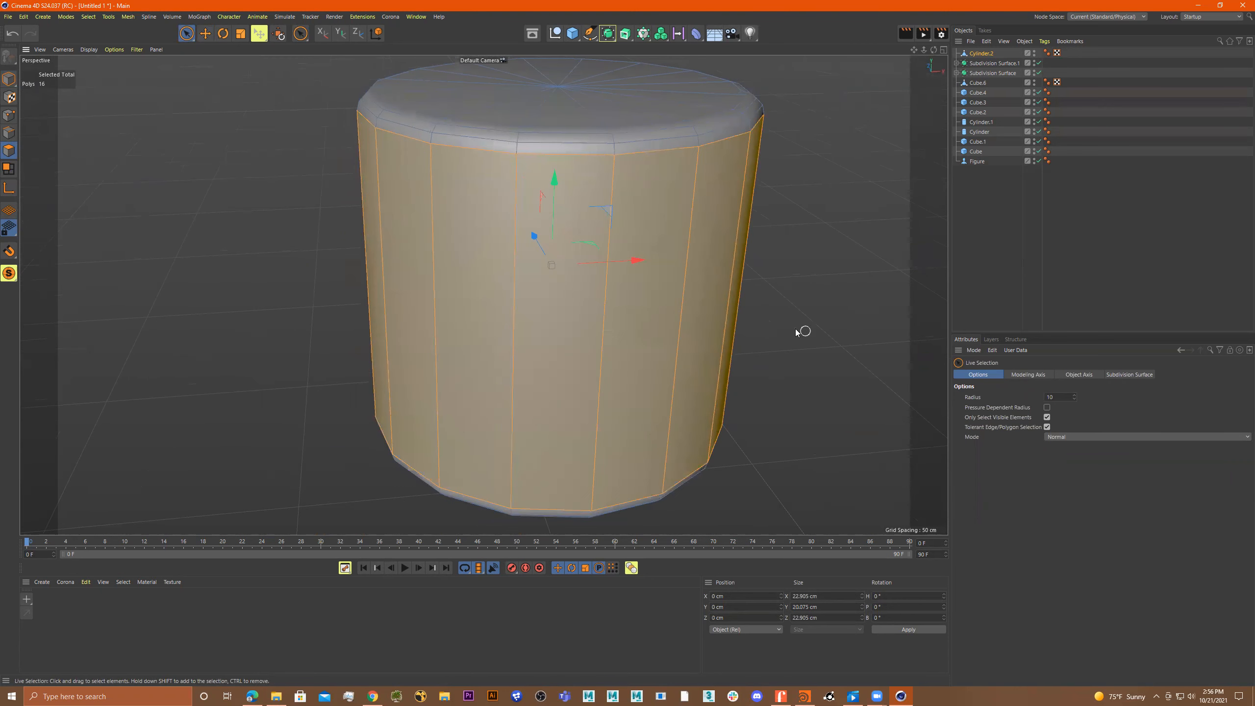
Inset the side polygons by about 0.73 cm with Extrude Inner and turn off Preserve Groups.
{"action": "right_click", "coordinate": [802, 315]}
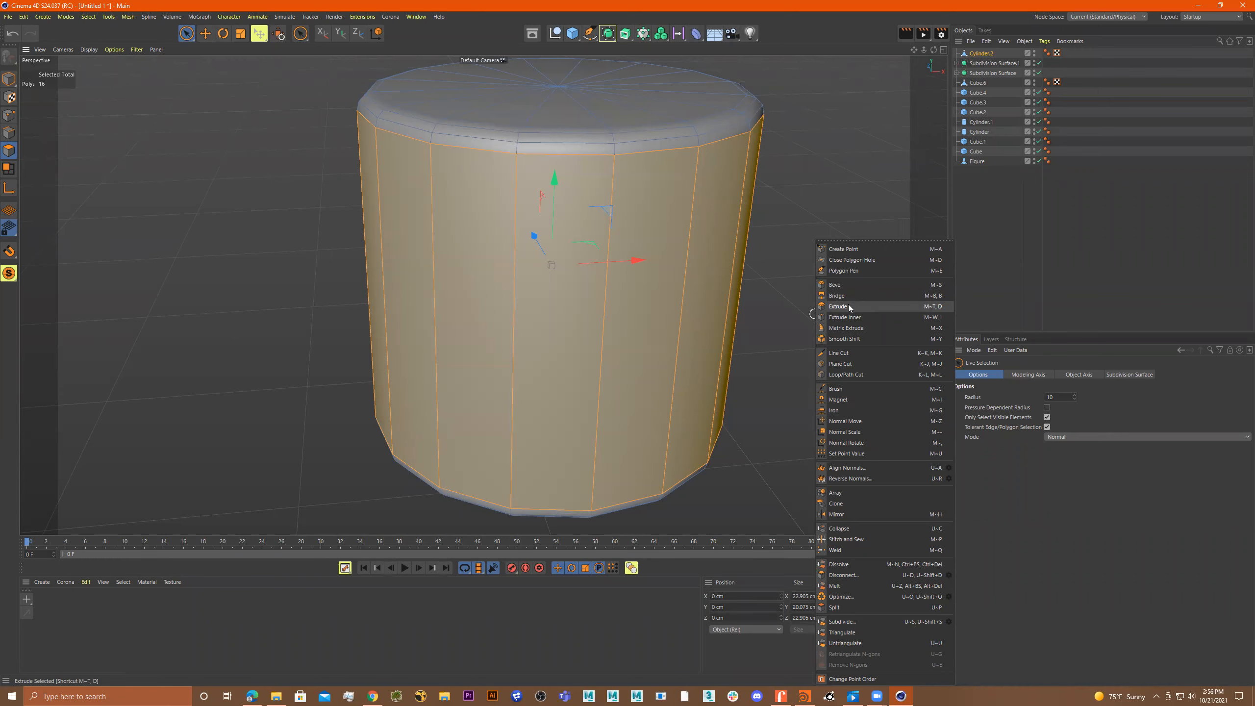
{"action": "left_click", "coordinate": [844, 317]}
{"action": "left_click_drag", "start_coordinate": [845, 317], "coordinate": [820, 317]}
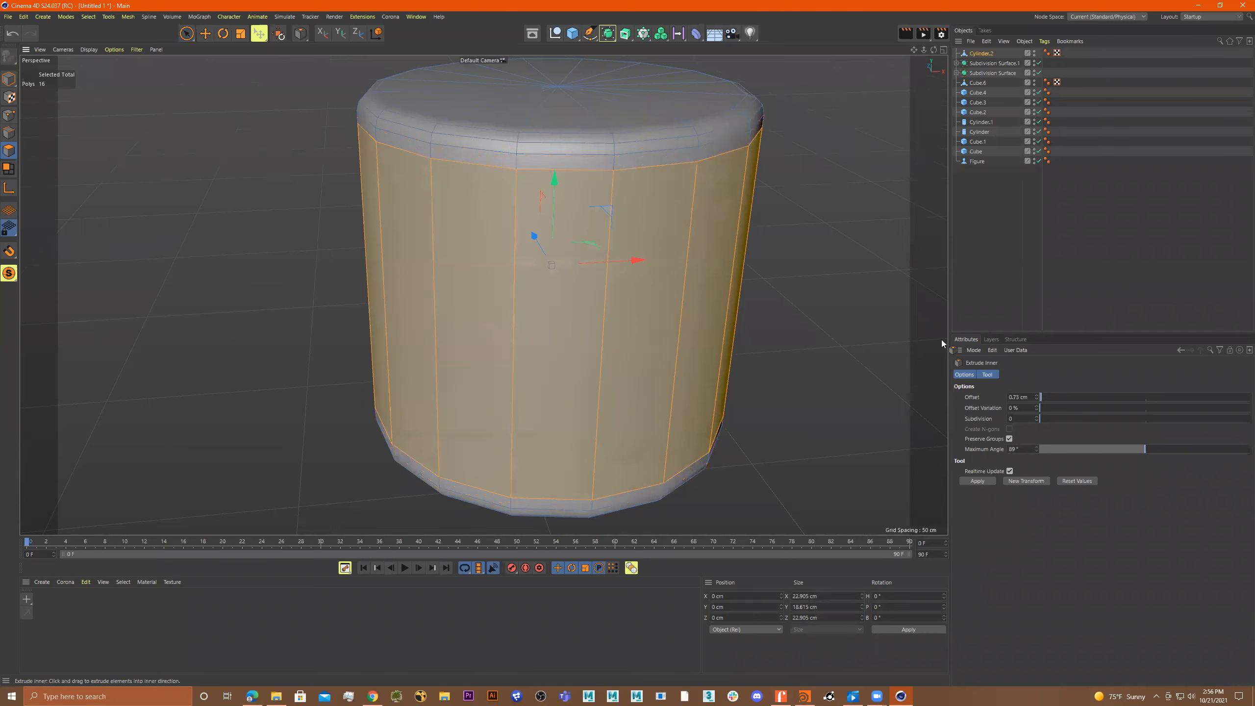
{"action": "left_click", "coordinate": [1009, 439]}
{"action": "left_click_drag", "start_coordinate": [786, 359], "coordinate": [846, 364], "text": "alt"}
Scale the inset side panels outward to about 24 cm across to form raised ribs.
{"action": "key", "text": "t"}
{"action": "left_click_drag", "start_coordinate": [847, 364], "coordinate": [759, 345], "text": "alt"}
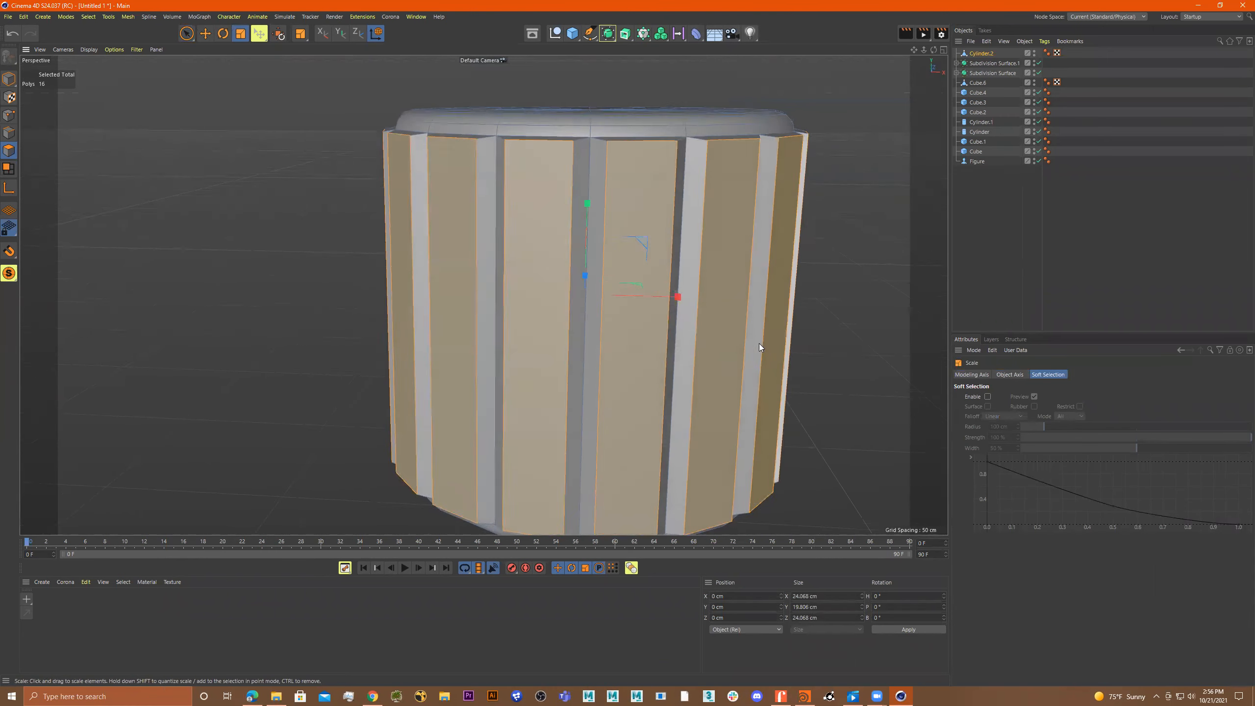
{"action": "scroll", "coordinate": [759, 346], "scroll_direction": "down", "scroll_amount": 2}
{"action": "left_click_drag", "start_coordinate": [637, 214], "coordinate": [636, 217]}
{"action": "left_click_drag", "start_coordinate": [725, 308], "coordinate": [821, 317]}
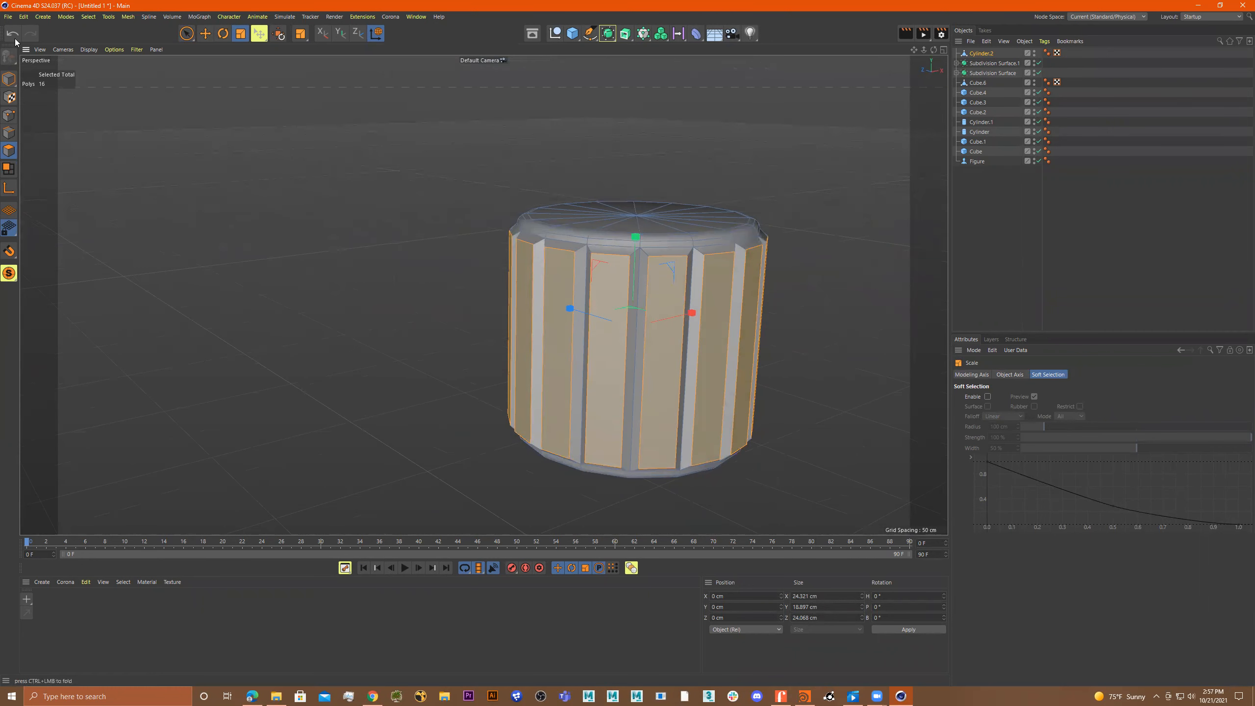
Check the ribbed cylinder against the chair and undo the scaling and inset of its side panels.
{"action": "key", "text": "9"}
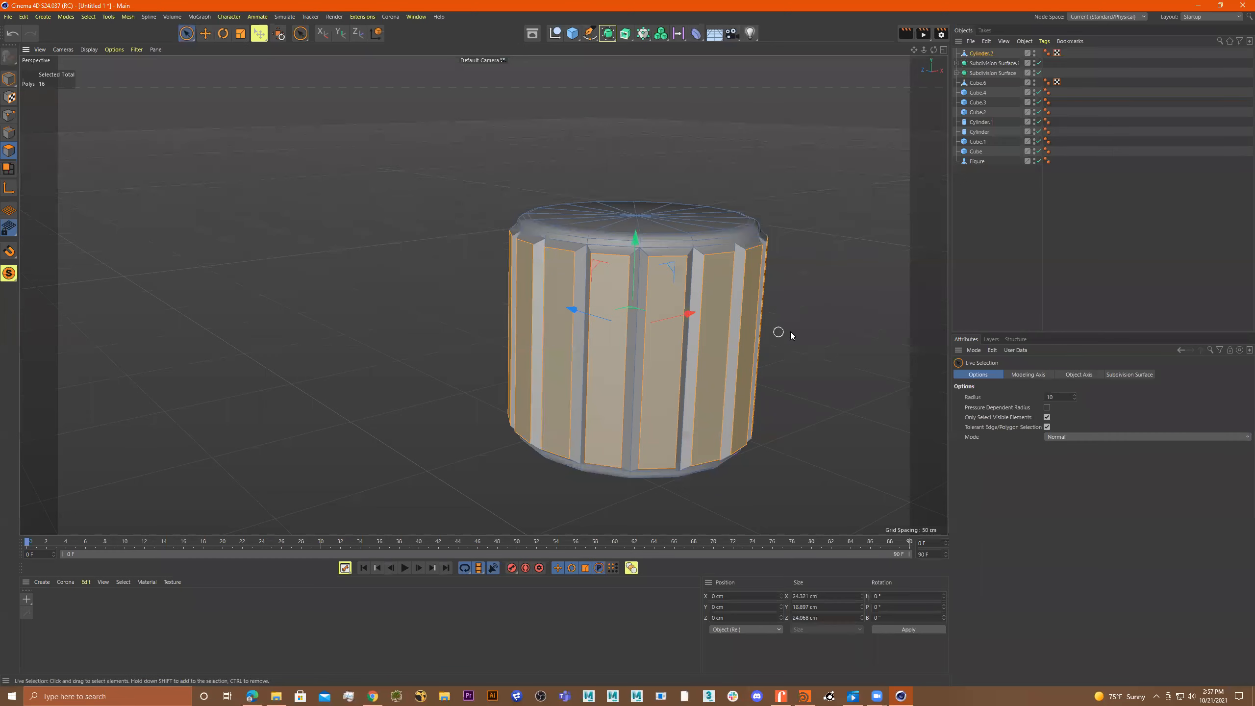
{"action": "scroll", "coordinate": [801, 323], "scroll_direction": "down", "scroll_amount": 15}
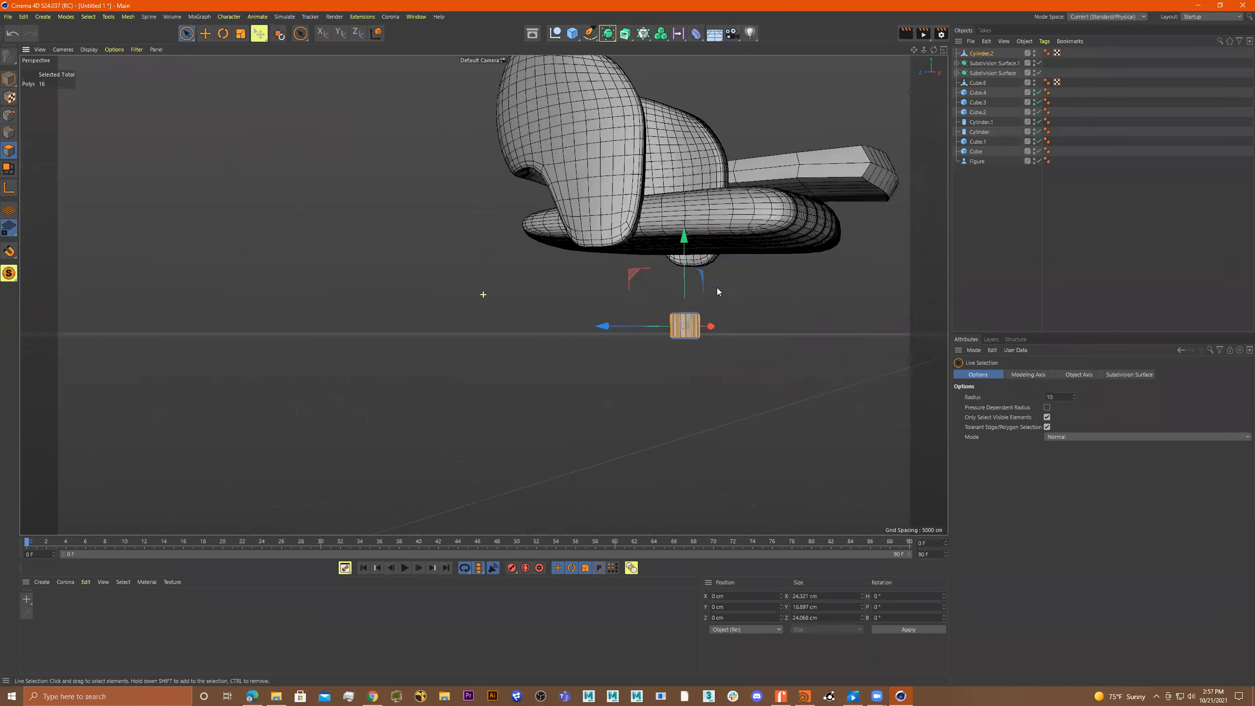
{"action": "left_click_drag", "start_coordinate": [717, 288], "coordinate": [472, 270], "text": "alt"}
{"action": "right_click_drag", "start_coordinate": [471, 270], "coordinate": [707, 282], "text": "alt"}
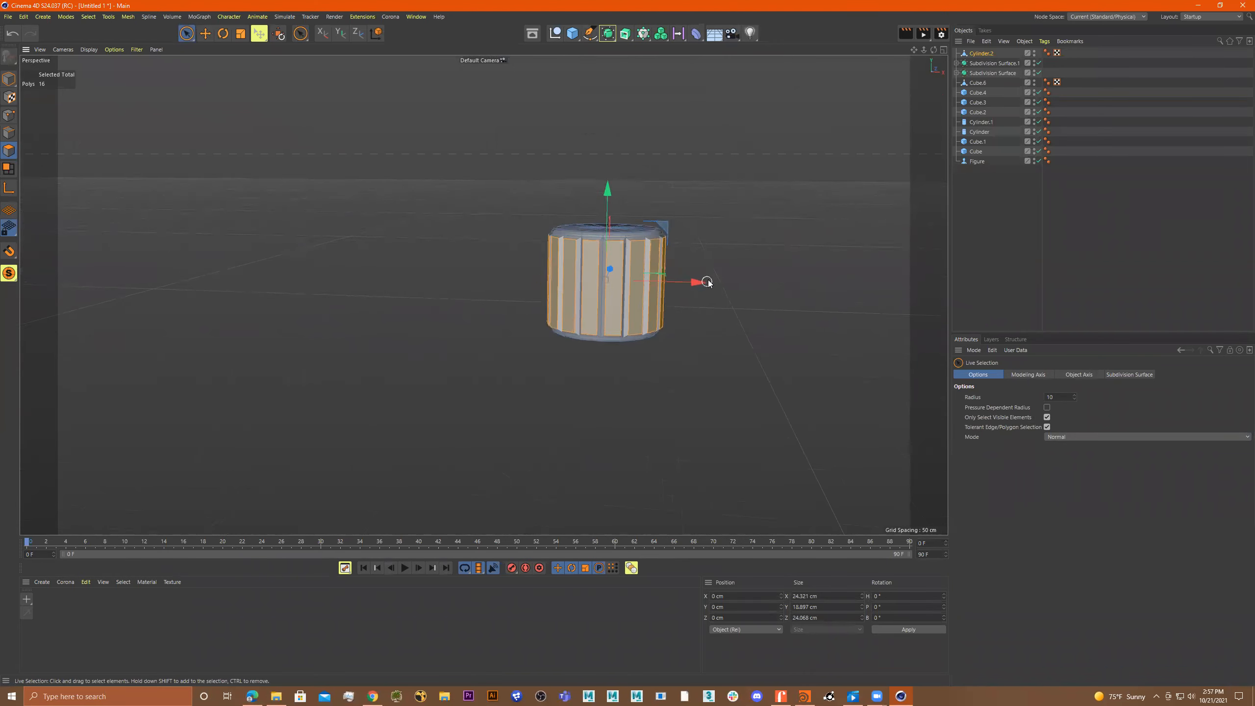
{"action": "left_click_drag", "start_coordinate": [707, 281], "coordinate": [688, 293], "text": "alt"}
{"action": "right_click_drag", "start_coordinate": [700, 295], "coordinate": [880, 306], "text": "alt"}
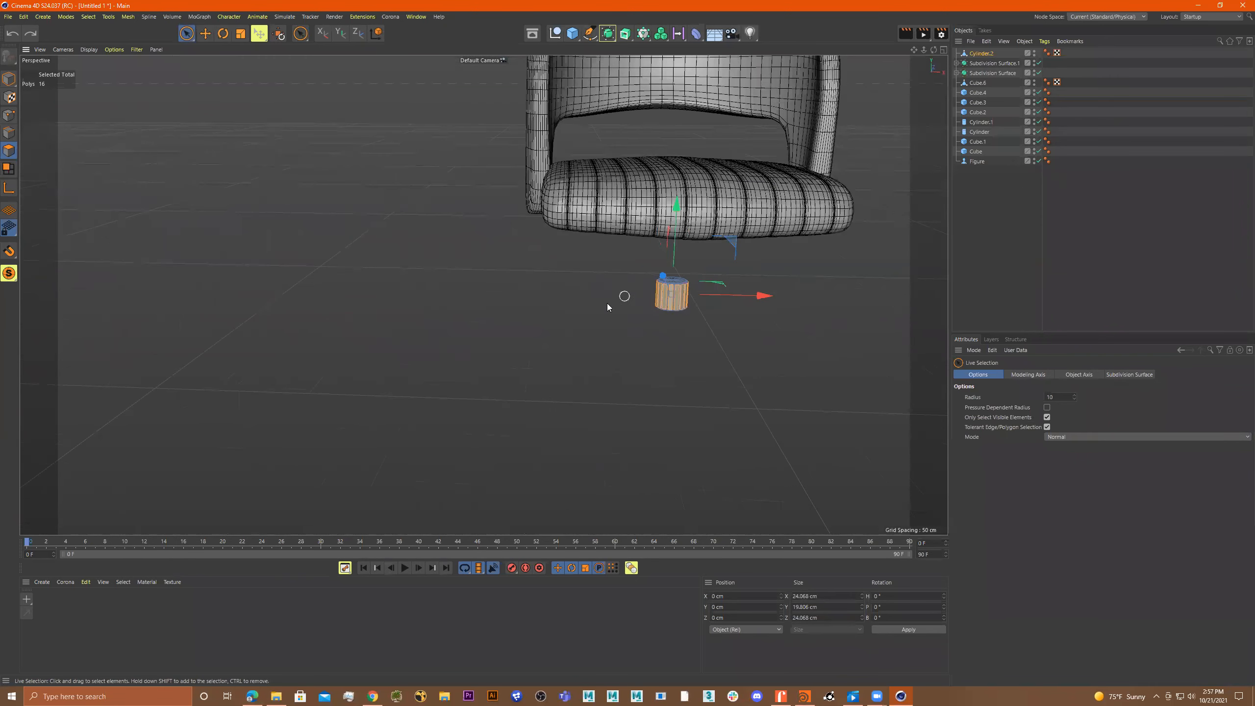
{"action": "left_click", "coordinate": [609, 303]}
{"action": "left_click_drag", "start_coordinate": [879, 306], "coordinate": [701, 283], "text": "alt"}
{"action": "key", "text": "ctrl+z"}
{"action": "key", "text": "ctrl+z"}
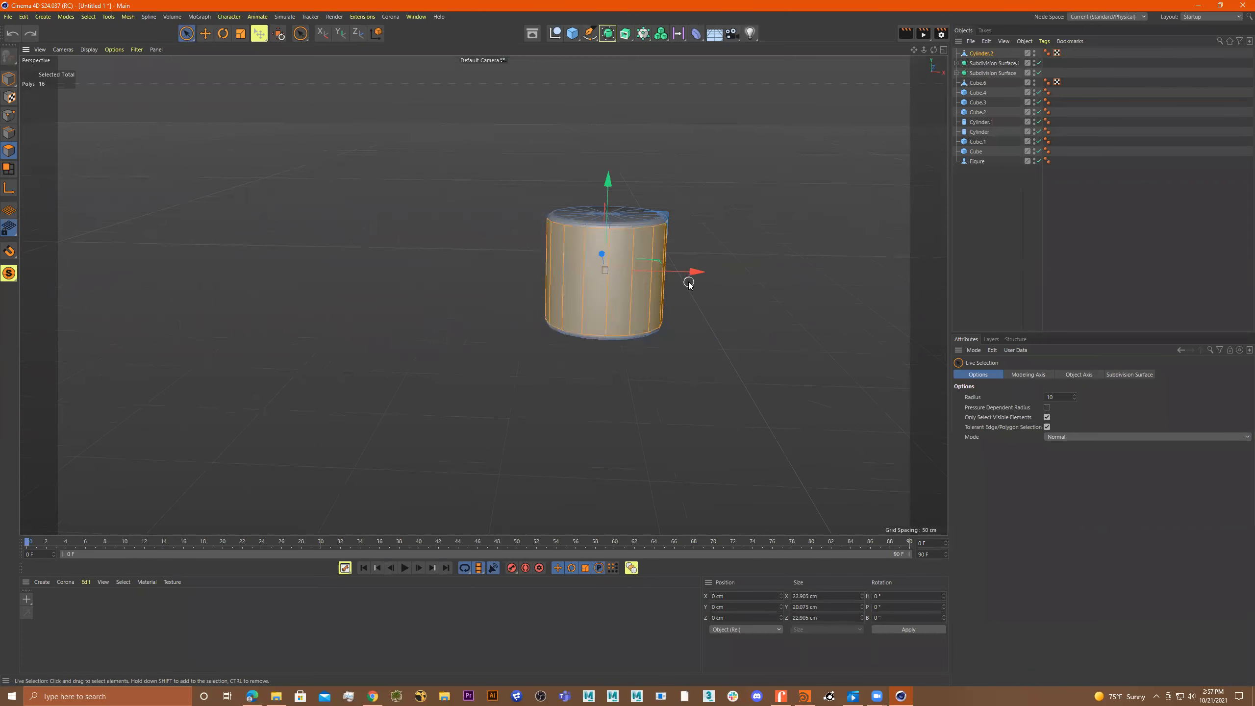
Duplicate the whole cylinder straight down along the vertical axis, leaving a gap below the original.
{"action": "left_click", "coordinate": [9, 78]}
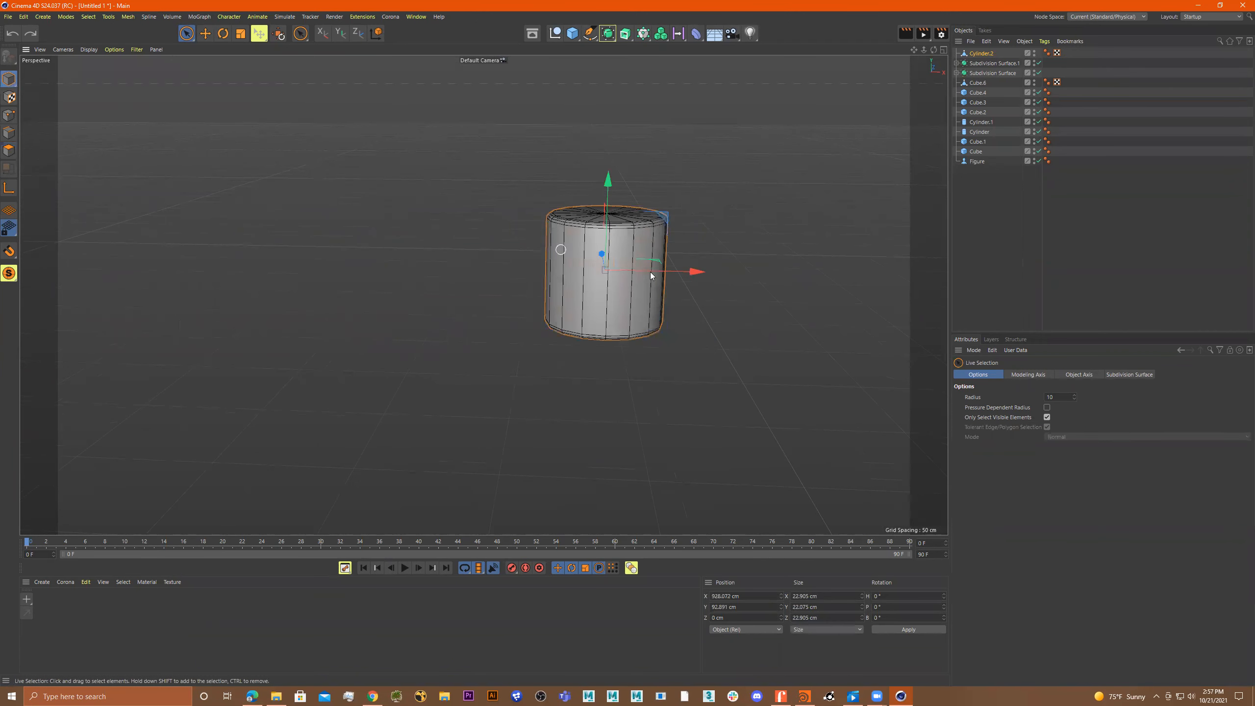
{"action": "scroll", "coordinate": [634, 255], "scroll_direction": "down", "scroll_amount": 3}
{"action": "left_click_drag", "start_coordinate": [640, 196], "coordinate": [607, 430], "text": "ctrl"}
Inset each side polygon of the upper cylinder individually by 0.6 cm with Extrude Inner.
{"action": "left_click", "coordinate": [611, 277]}
{"action": "scroll", "coordinate": [717, 267], "scroll_direction": "up", "scroll_amount": 4}
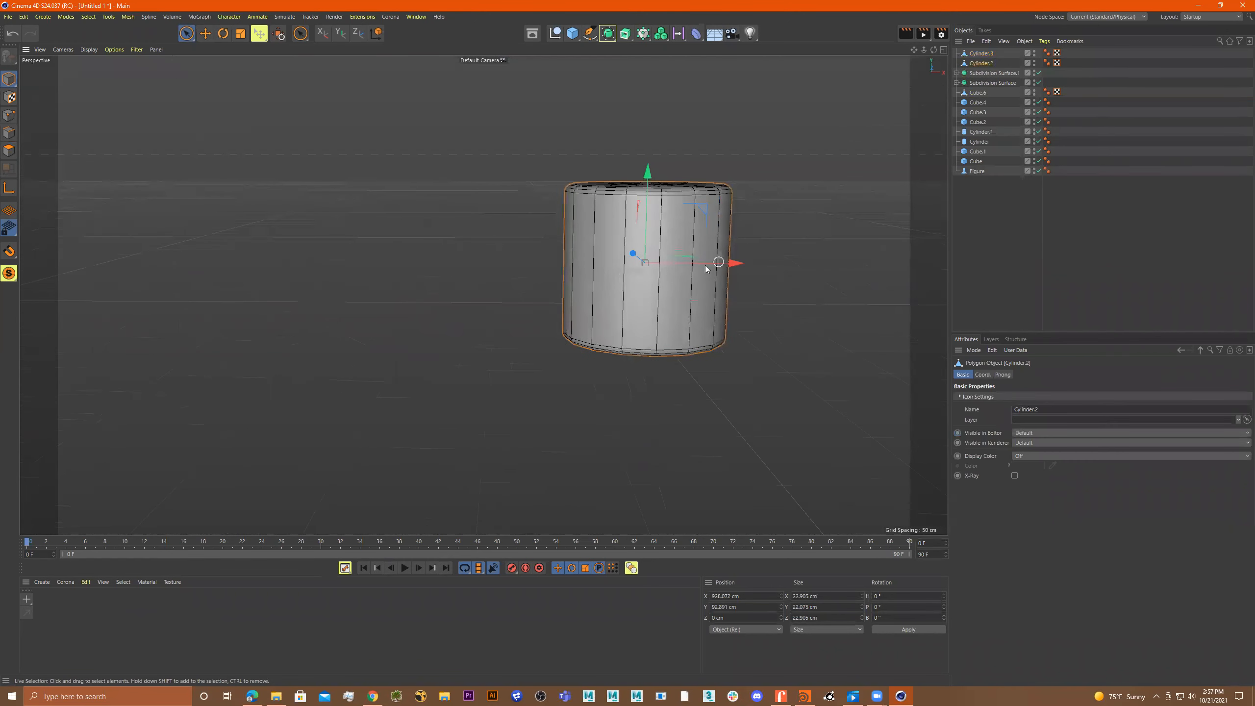
{"action": "left_click", "coordinate": [6, 167]}
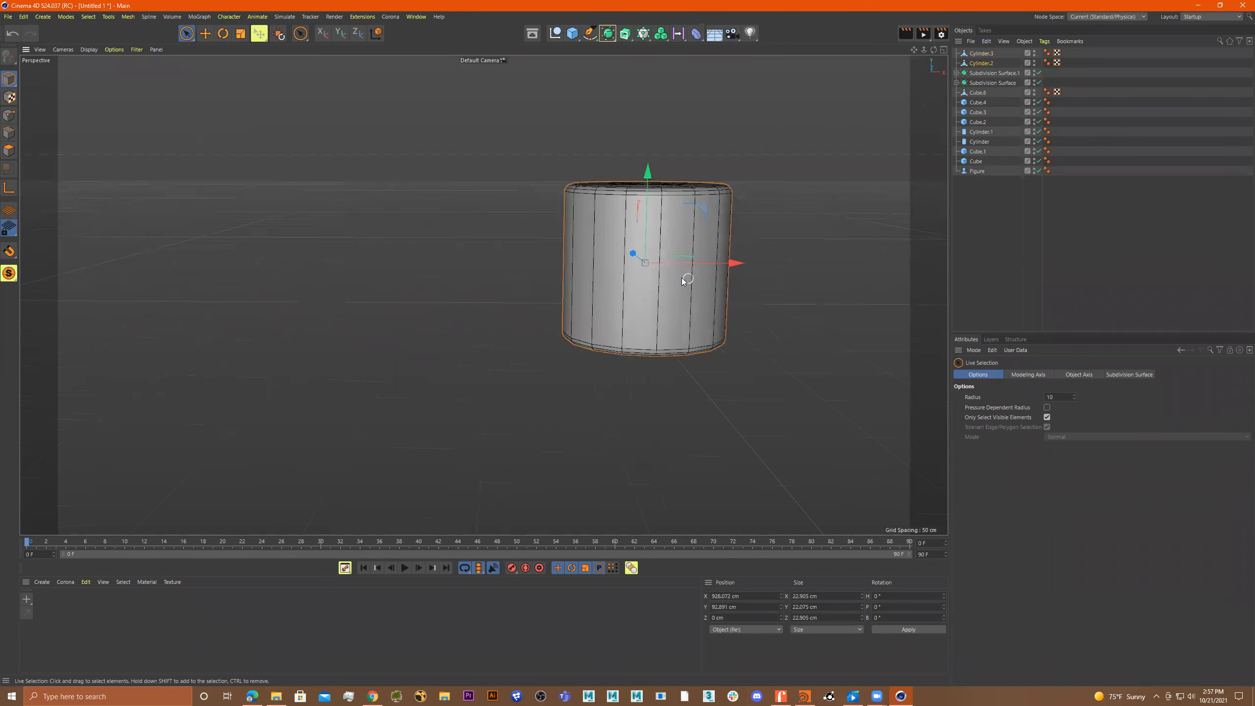
{"action": "left_click", "coordinate": [9, 150]}
{"action": "left_click_drag", "start_coordinate": [773, 263], "coordinate": [654, 281], "text": "alt"}
{"action": "right_click", "coordinate": [650, 303]}
{"action": "left_click", "coordinate": [694, 317]}
{"action": "mouse_move", "coordinate": [1044, 397]}
{"action": "left_mouse_down"}
{"action": "mouse_move", "coordinate": [1056, 400]}
{"action": "mouse_move", "coordinate": [1042, 401]}
{"action": "left_mouse_up"}
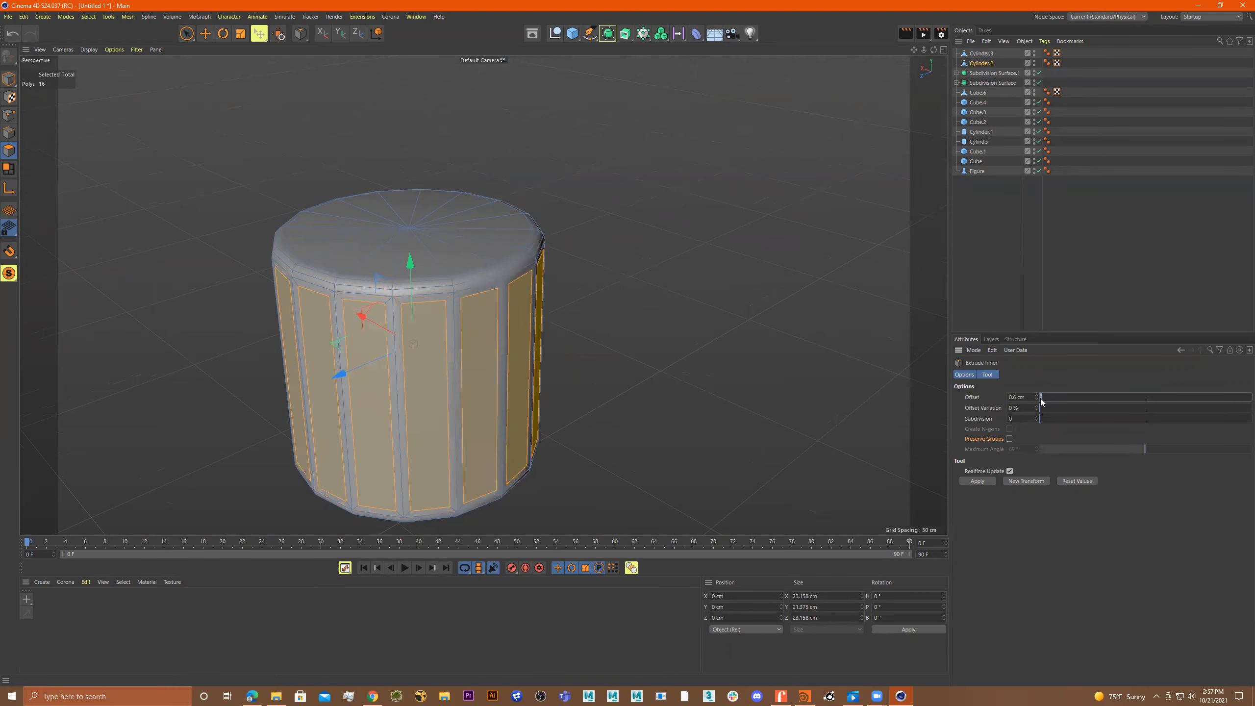
Scale the inset side panels outward to about 24.3 cm across and reduce their height to about 18.6 cm.
{"action": "key", "text": "t"}
{"action": "left_click_drag", "start_coordinate": [608, 381], "coordinate": [657, 379]}
{"action": "left_click_drag", "start_coordinate": [413, 262], "coordinate": [414, 269]}
{"action": "scroll", "coordinate": [496, 325], "scroll_direction": "down", "scroll_amount": 6}
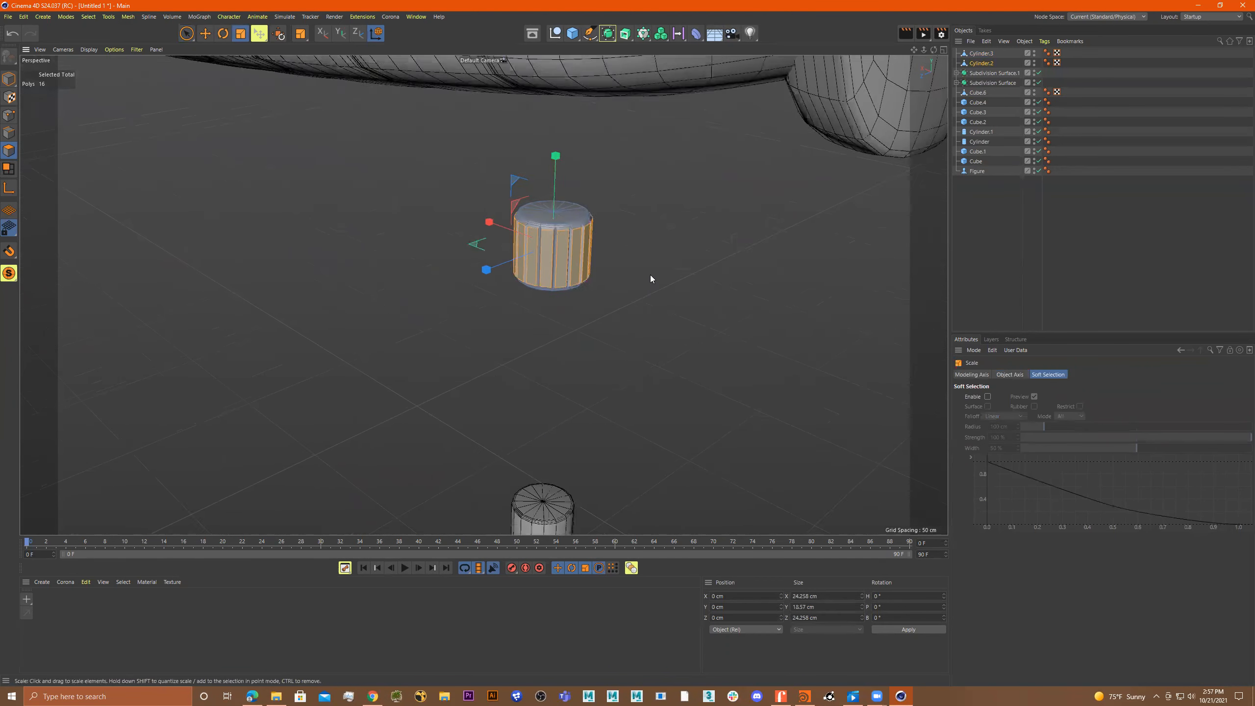
Select the lower cylinder copy as a whole object and stretch it vertically into a tall column.
{"action": "scroll", "coordinate": [650, 279], "scroll_direction": "down", "scroll_amount": 1}
{"action": "left_click", "coordinate": [544, 459]}
{"action": "left_click_drag", "start_coordinate": [555, 458], "coordinate": [519, 396], "text": "alt"}
{"action": "left_click", "coordinate": [9, 79]}
{"action": "left_click_drag", "start_coordinate": [483, 303], "coordinate": [540, 394], "text": "alt"}
{"action": "left_click", "coordinate": [576, 483]}
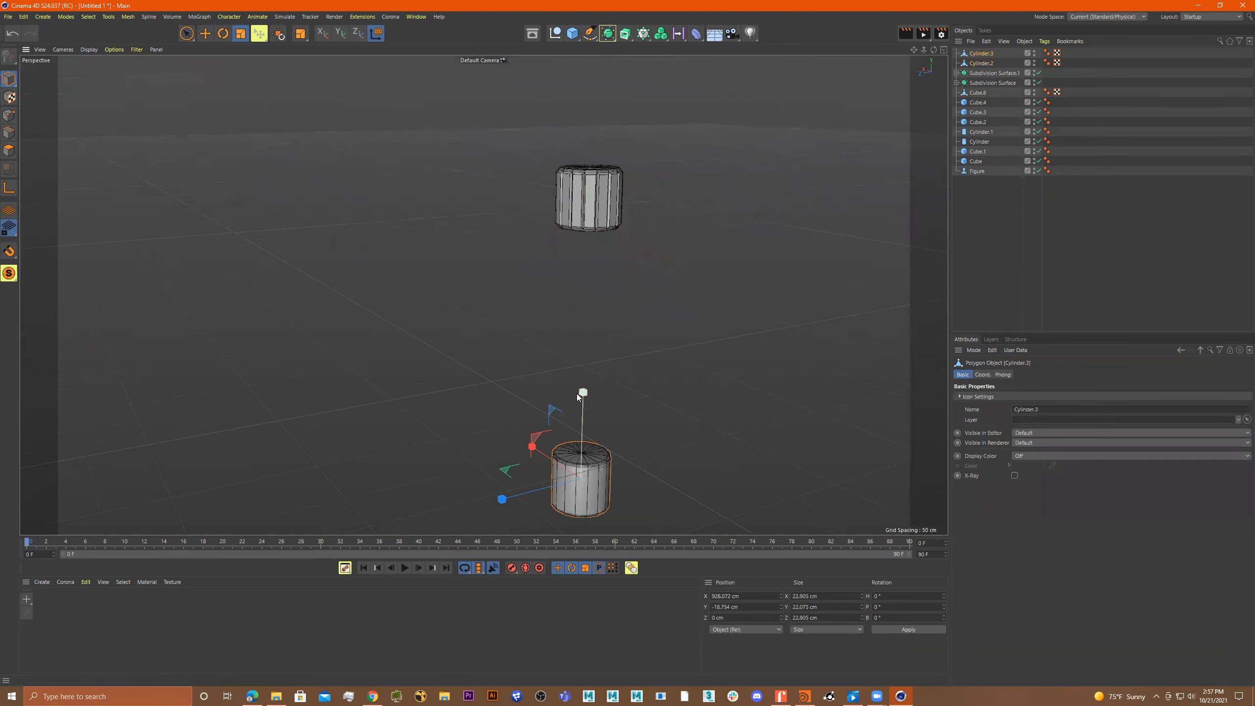
{"action": "left_click_drag", "start_coordinate": [582, 406], "coordinate": [580, 143]}
Raise the column to just beneath the ribbed cylinder and scale it uniformly to about 17.4 cm wide and 69.3 cm tall.
{"action": "key", "text": "e"}
{"action": "left_click_drag", "start_coordinate": [586, 399], "coordinate": [583, 248]}
{"action": "key", "text": "t"}
{"action": "left_click_drag", "start_coordinate": [644, 328], "coordinate": [581, 344]}
{"action": "scroll", "coordinate": [618, 317], "scroll_direction": "up", "scroll_amount": 3}
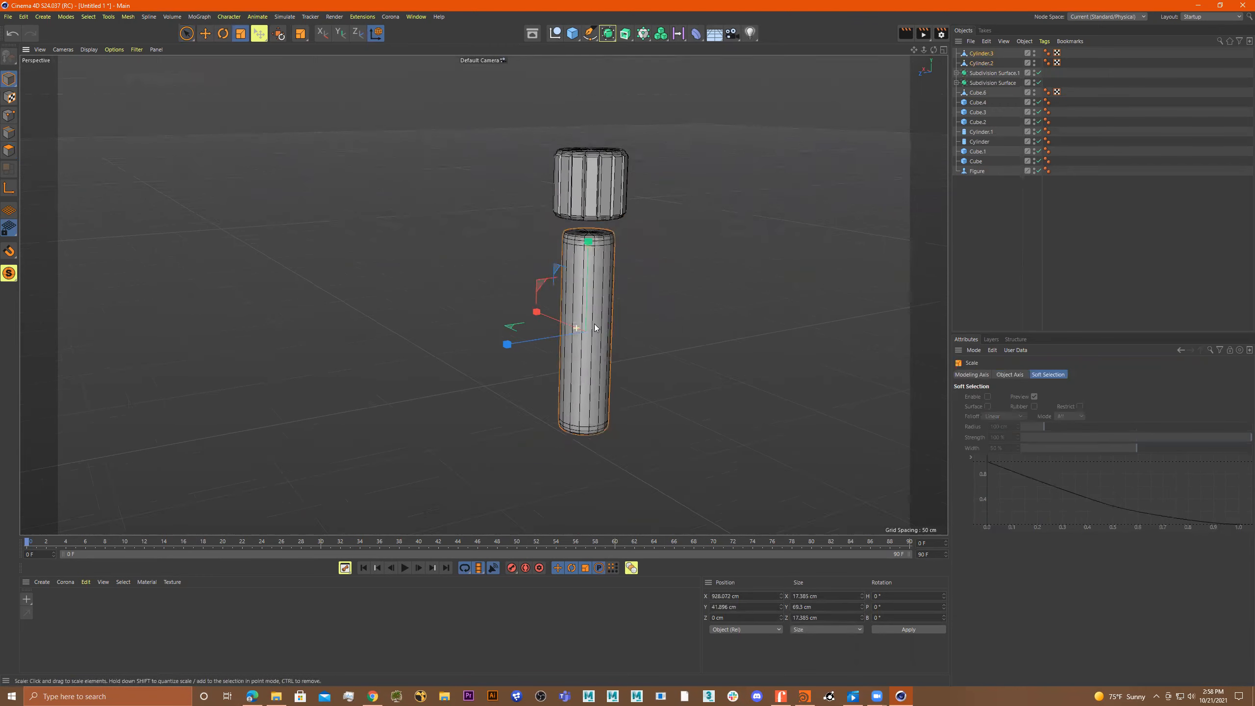
{"action": "left_click_drag", "start_coordinate": [648, 309], "coordinate": [260, 243], "text": "alt"}
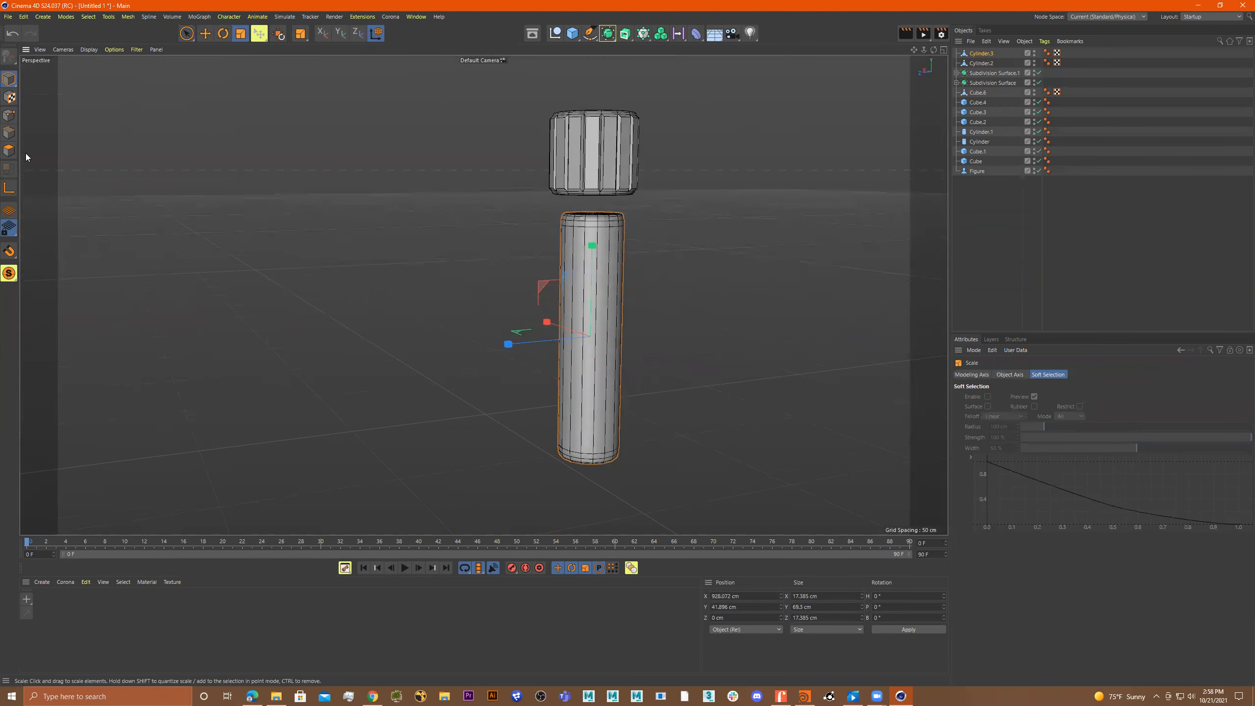
Duplicate the tall column straight downward, placing the copy below the original with a gap between them.
{"action": "key", "text": "e"}
{"action": "left_click_drag", "start_coordinate": [592, 247], "coordinate": [610, 548], "text": "ctrl"}
{"action": "left_click_drag", "start_coordinate": [618, 212], "coordinate": [592, 195], "text": "alt"}
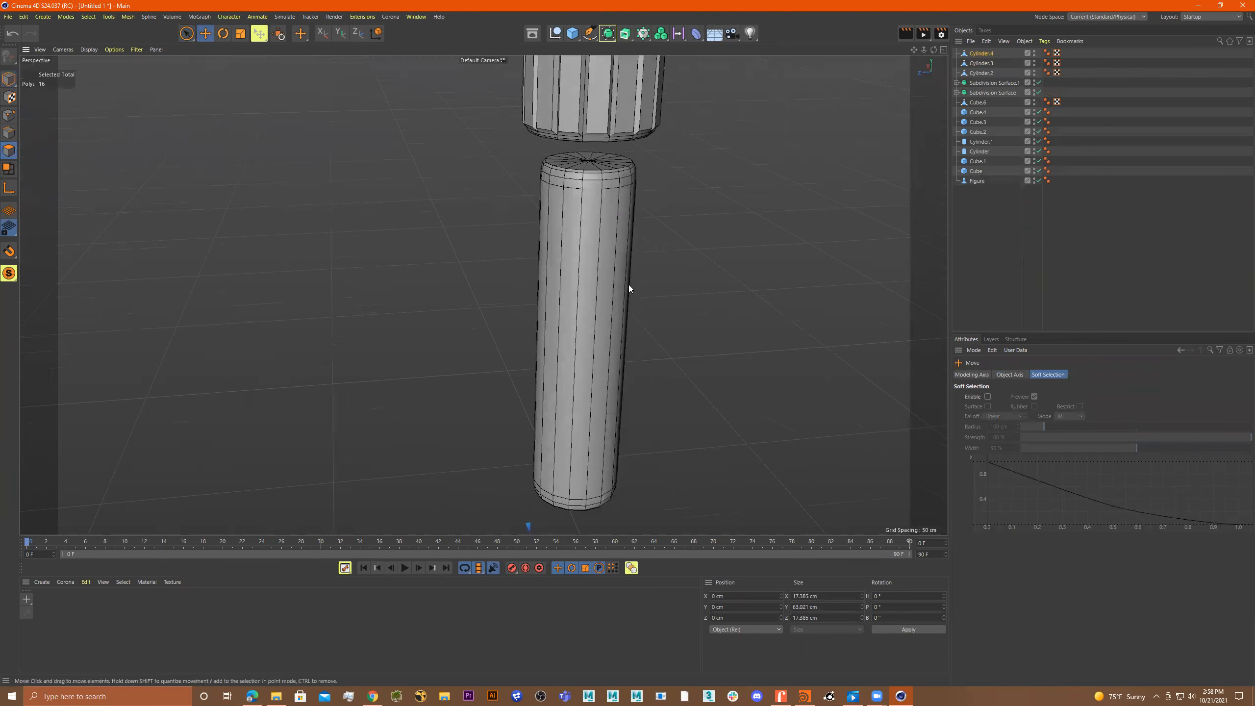
Delete the rounded top and bottom caps of the original column, keeping only its side polygons, and return to whole-object editing.
{"action": "key", "text": "u"}
{"action": "key", "text": "l"}
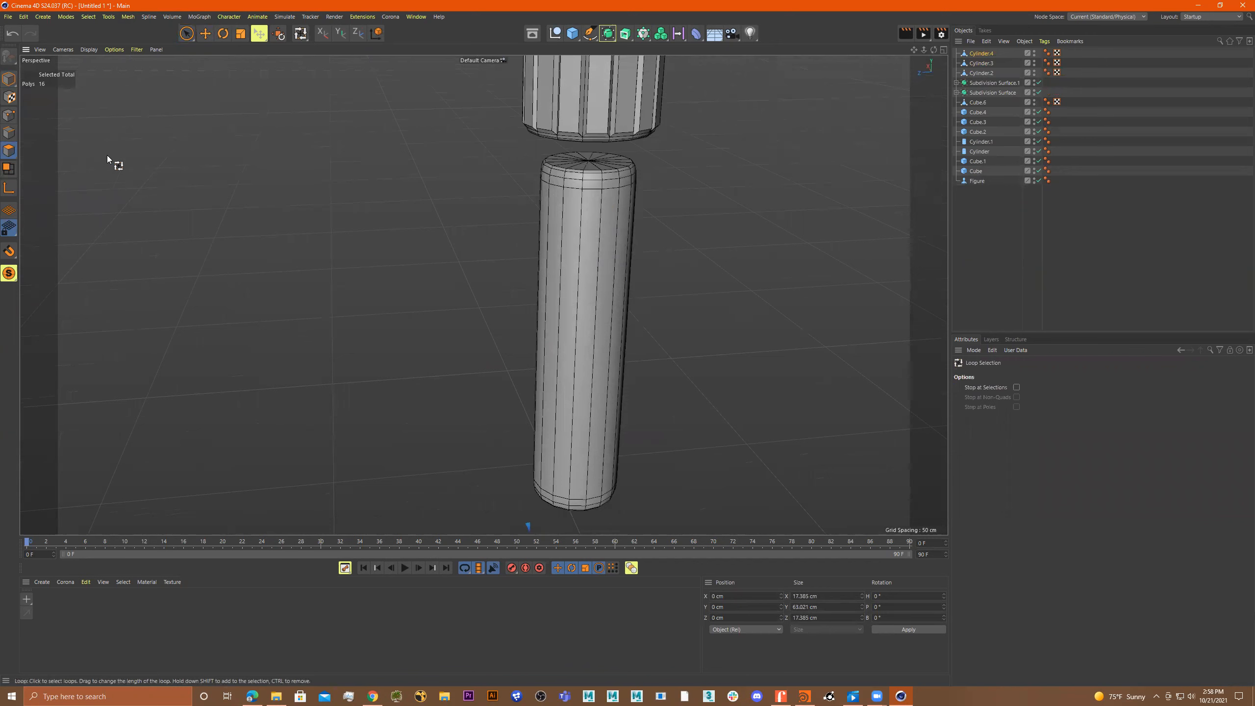
{"action": "left_click", "coordinate": [989, 53]}
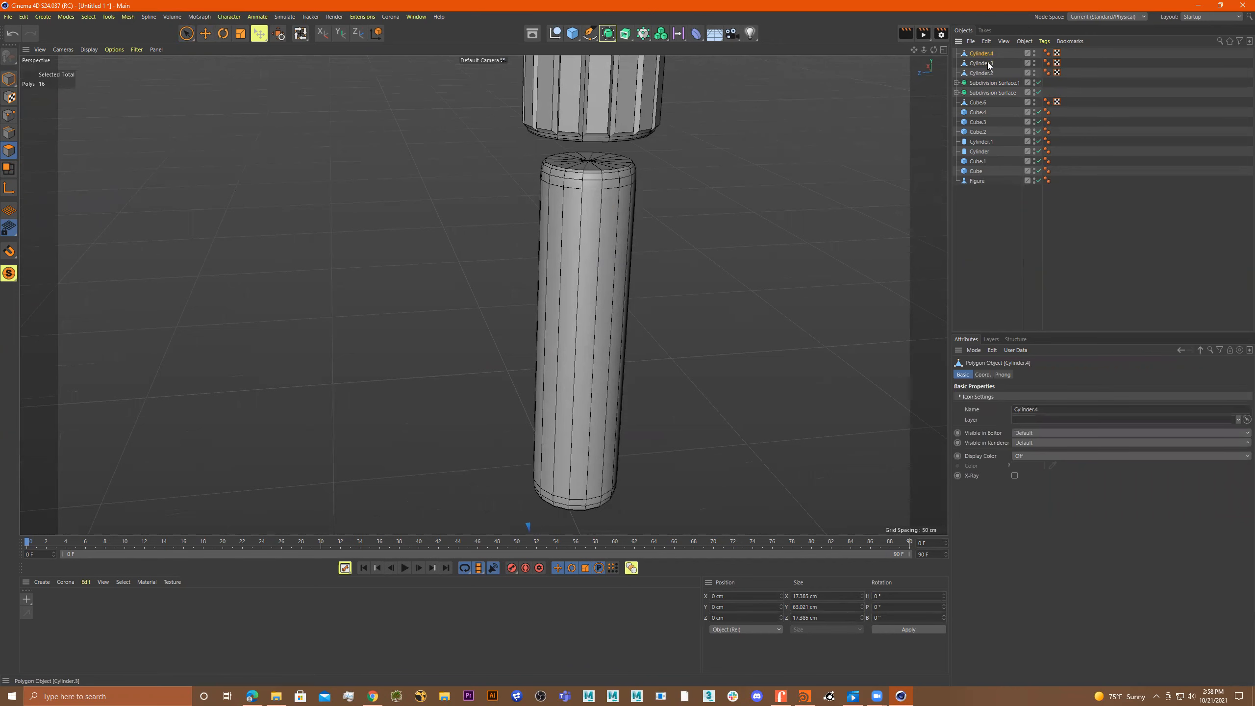
{"action": "left_click", "coordinate": [985, 64]}
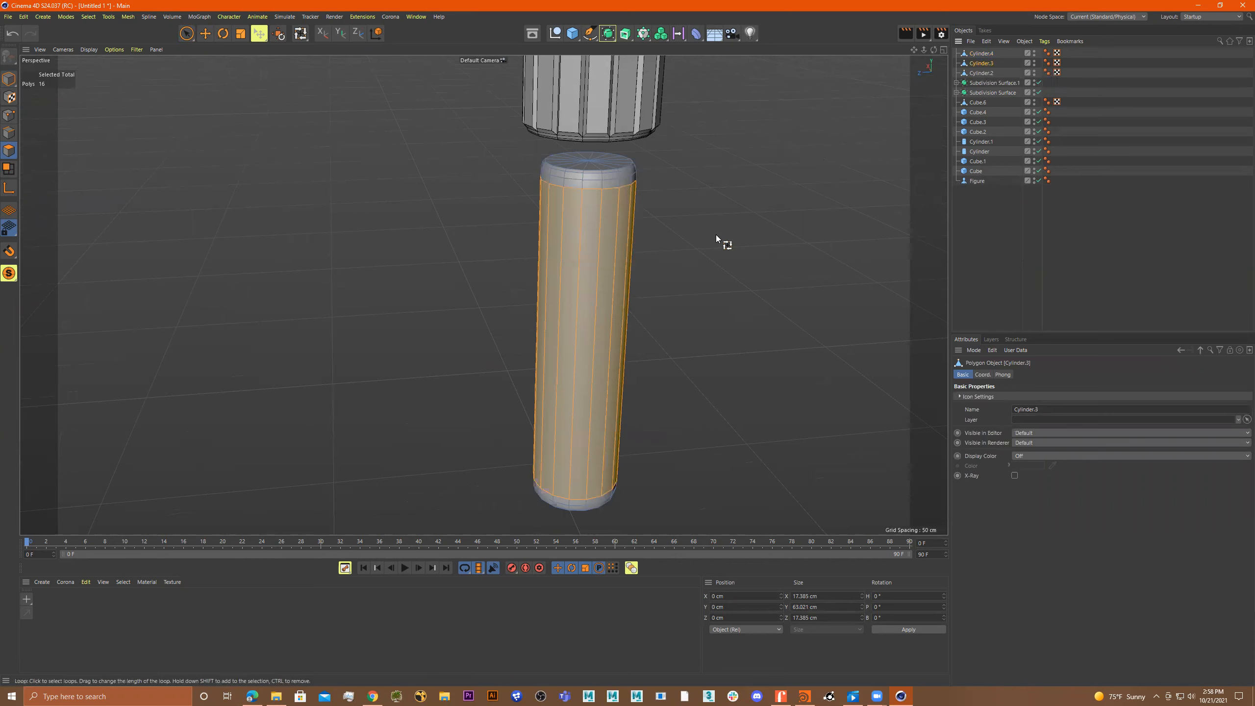
{"action": "left_click", "coordinate": [88, 16]}
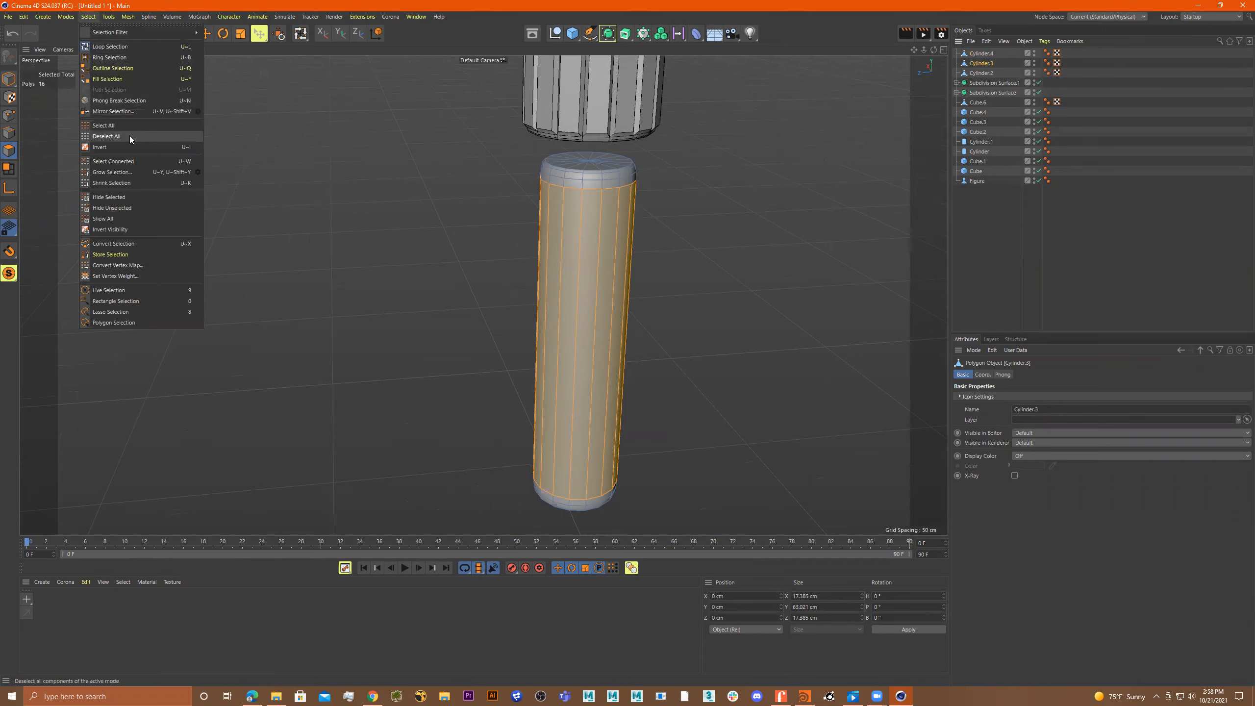
{"action": "left_click", "coordinate": [125, 148]}
{"action": "key", "text": "Delete"}
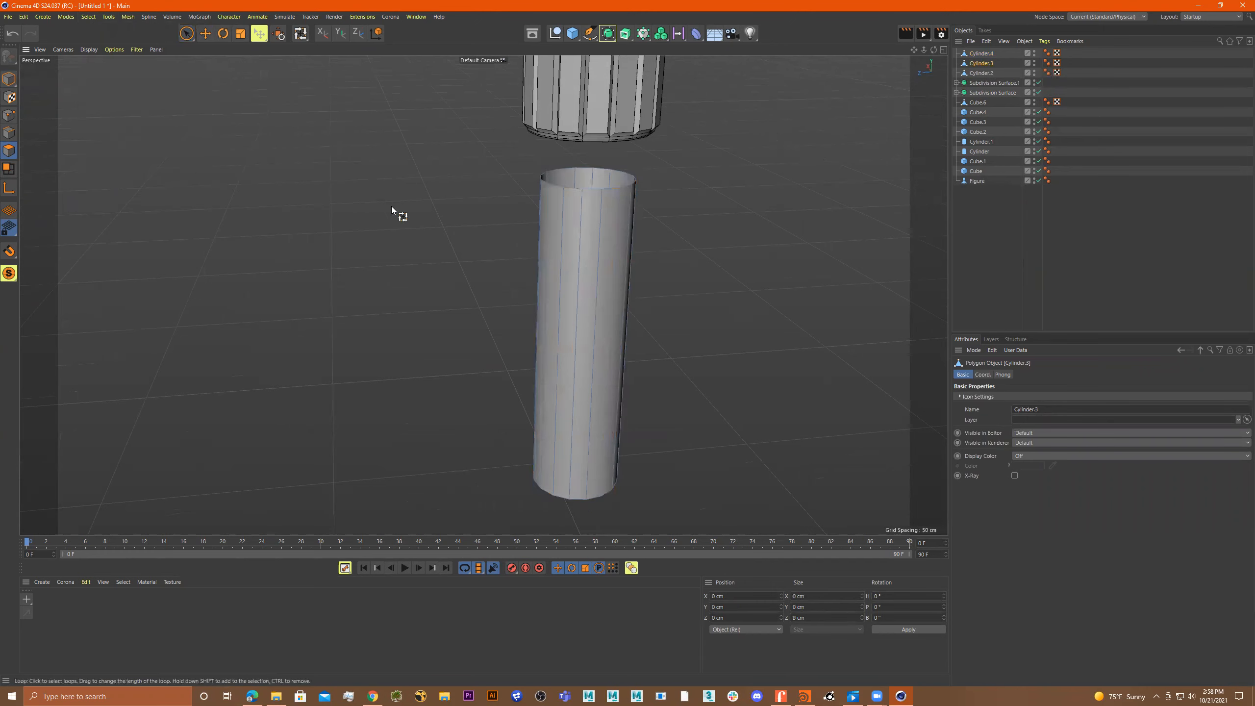
{"action": "left_click", "coordinate": [10, 80]}
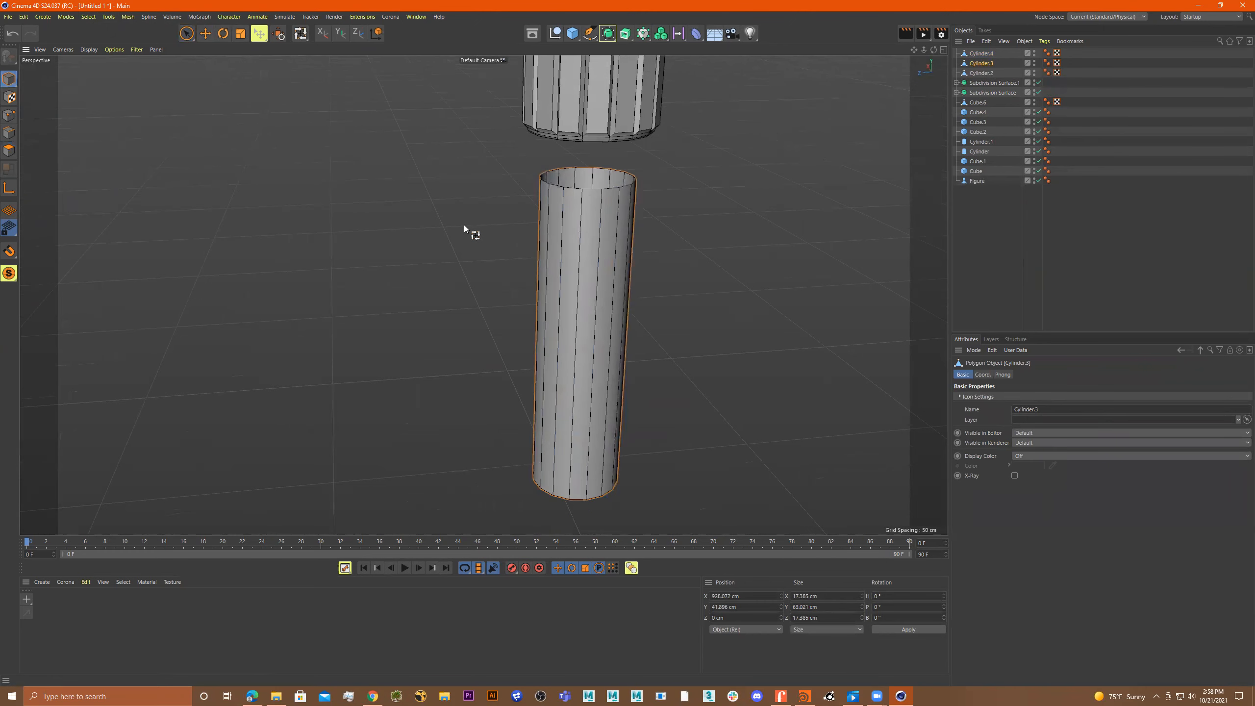
{"action": "scroll", "coordinate": [540, 246], "scroll_direction": "down", "scroll_amount": 2}
{"action": "scroll", "coordinate": [637, 343], "scroll_direction": "down", "scroll_amount": 2}
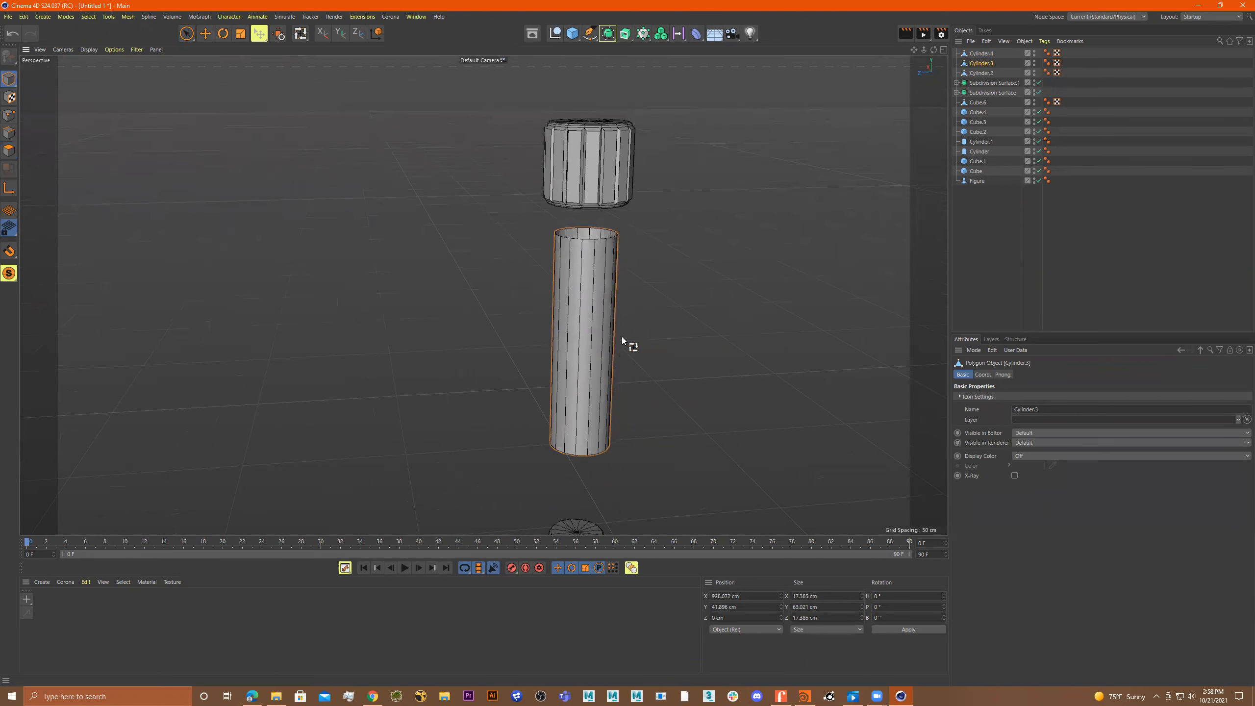
Raise the middle cylinder along the vertical axis until its upper end meets the cap above it.
{"action": "key", "text": "e"}
{"action": "left_click_drag", "start_coordinate": [586, 258], "coordinate": [596, 301]}
{"action": "middle_click_drag", "start_coordinate": [674, 292], "coordinate": [638, 234], "text": "alt"}
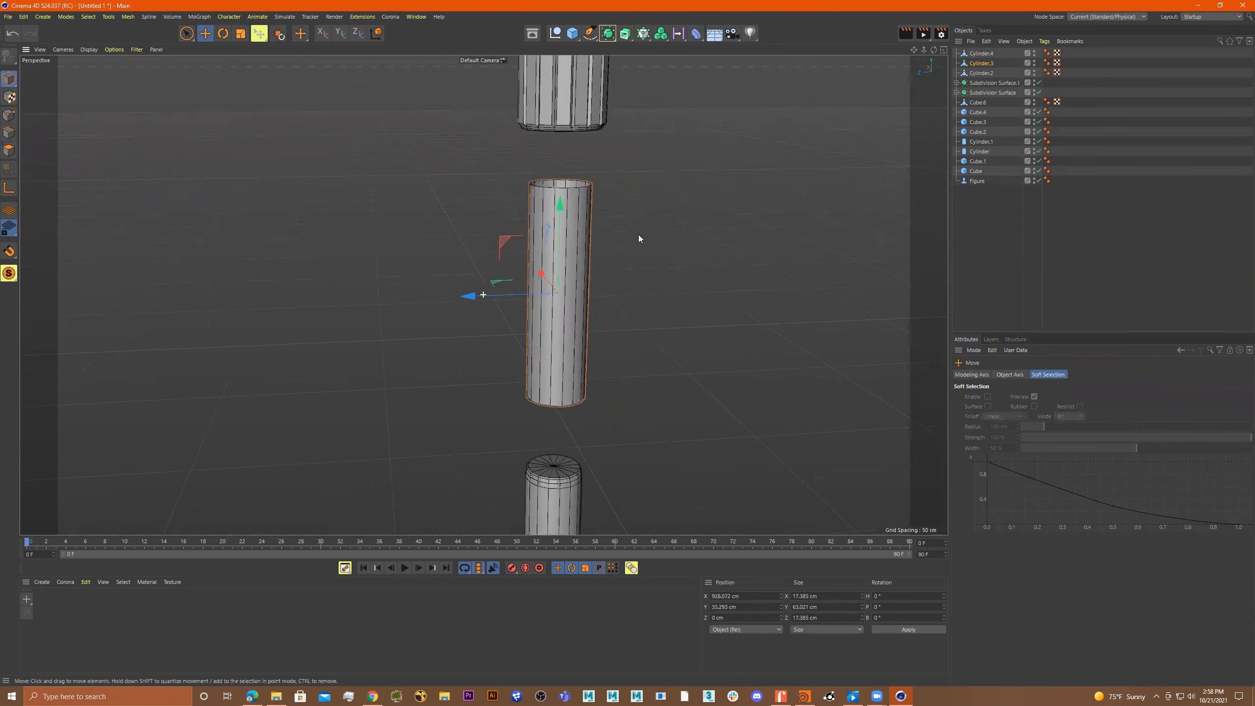
{"action": "left_click_drag", "start_coordinate": [638, 235], "coordinate": [616, 228], "text": "alt"}
{"action": "middle_click_drag", "start_coordinate": [657, 232], "coordinate": [563, 167], "text": "alt"}
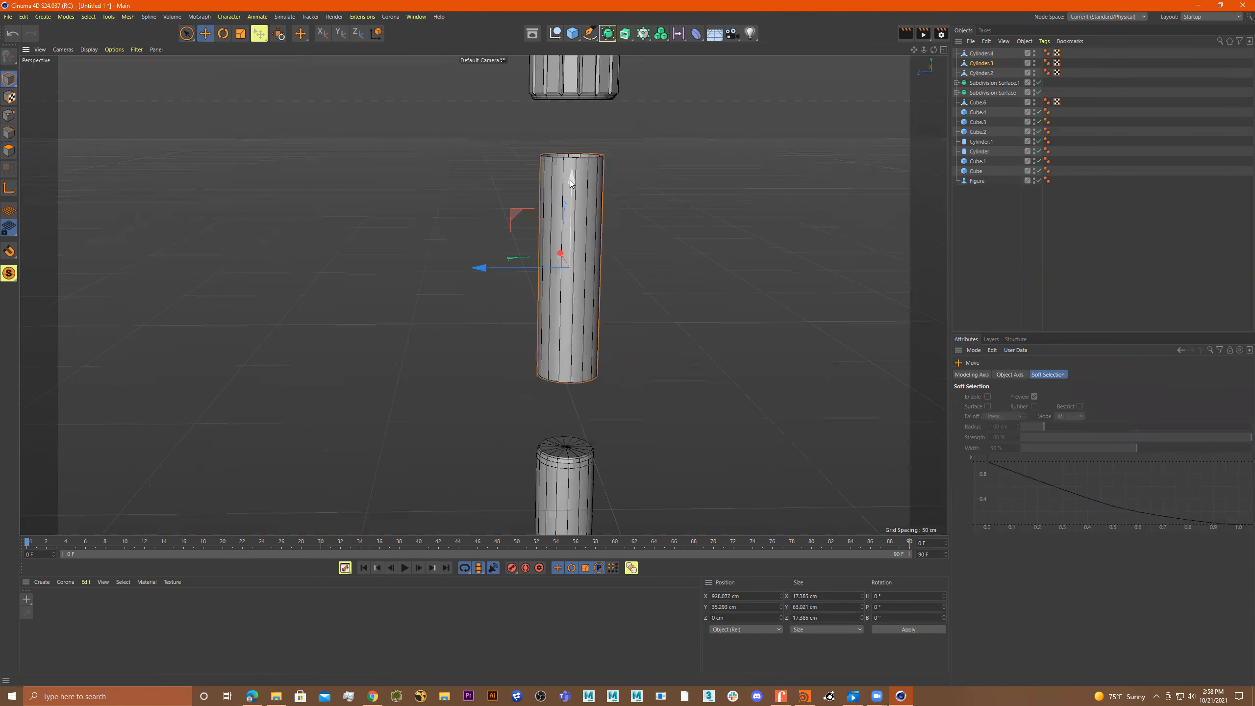
{"action": "left_click_drag", "start_coordinate": [570, 179], "coordinate": [569, 119]}
Try to shorten the lowest cylinder slightly by lowering the polygons of its upper end.
{"action": "middle_click_drag", "start_coordinate": [608, 275], "coordinate": [599, 134], "text": "alt"}
{"action": "middle_click_drag", "start_coordinate": [637, 272], "coordinate": [624, 208], "text": "alt"}
{"action": "middle_click_drag", "start_coordinate": [625, 270], "coordinate": [631, 275], "text": "alt"}
{"action": "left_click", "coordinate": [566, 343]}
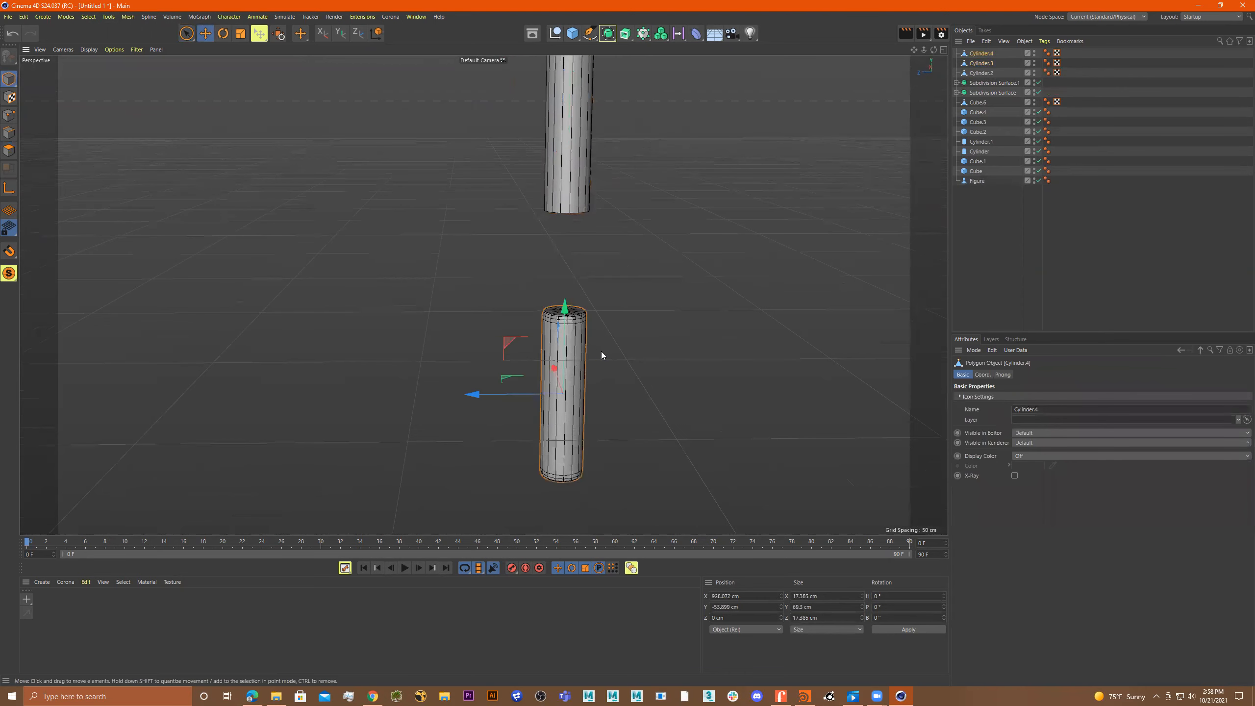
{"action": "left_click", "coordinate": [8, 151]}
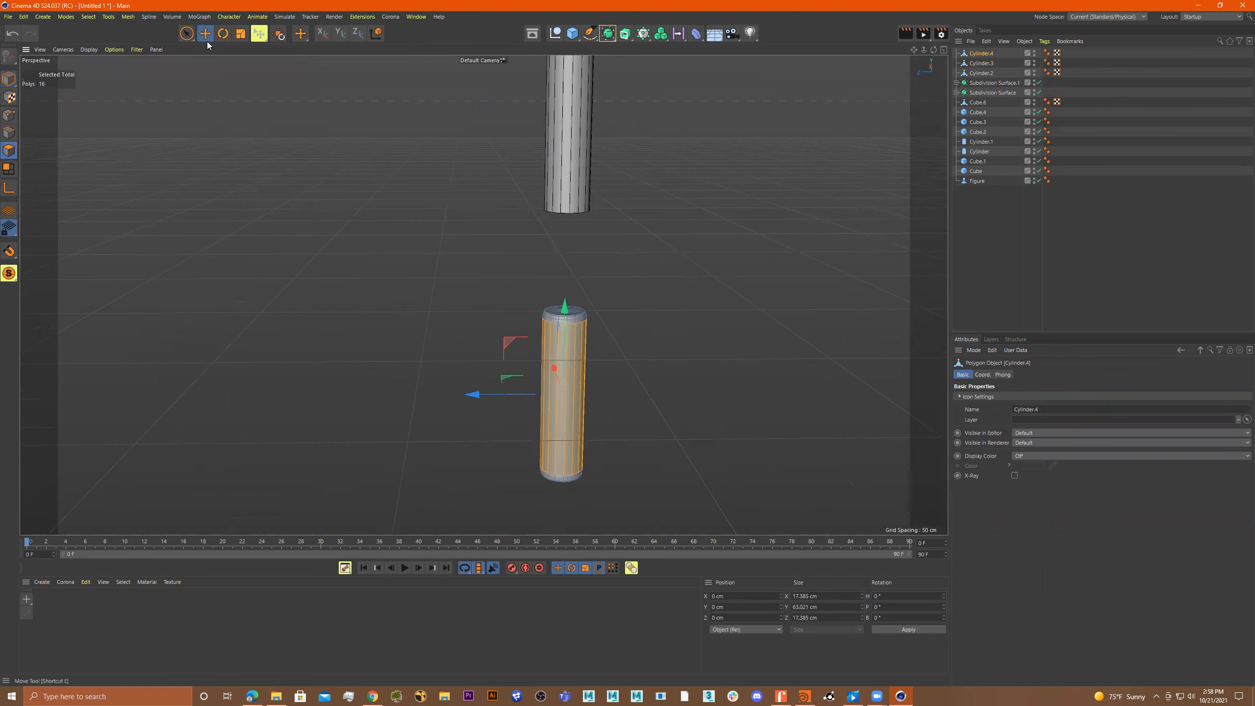
{"action": "left_click_drag", "start_coordinate": [186, 39], "coordinate": [205, 66]}
{"action": "left_click_drag", "start_coordinate": [383, 237], "coordinate": [439, 232], "text": "alt"}
{"action": "left_click_drag", "start_coordinate": [481, 387], "coordinate": [629, 463]}
{"action": "middle_click_drag", "start_coordinate": [621, 373], "coordinate": [614, 315], "text": "alt"}
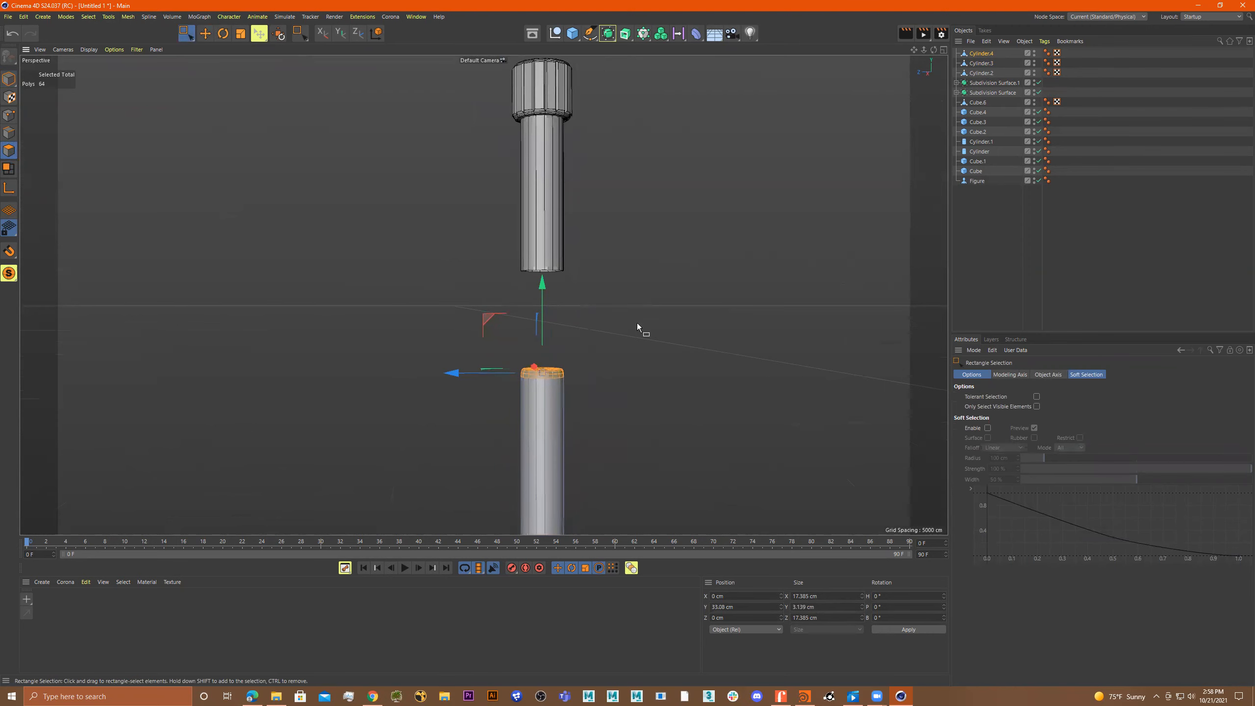
{"action": "left_click", "coordinate": [637, 327]}
{"action": "left_click", "coordinate": [9, 79]}
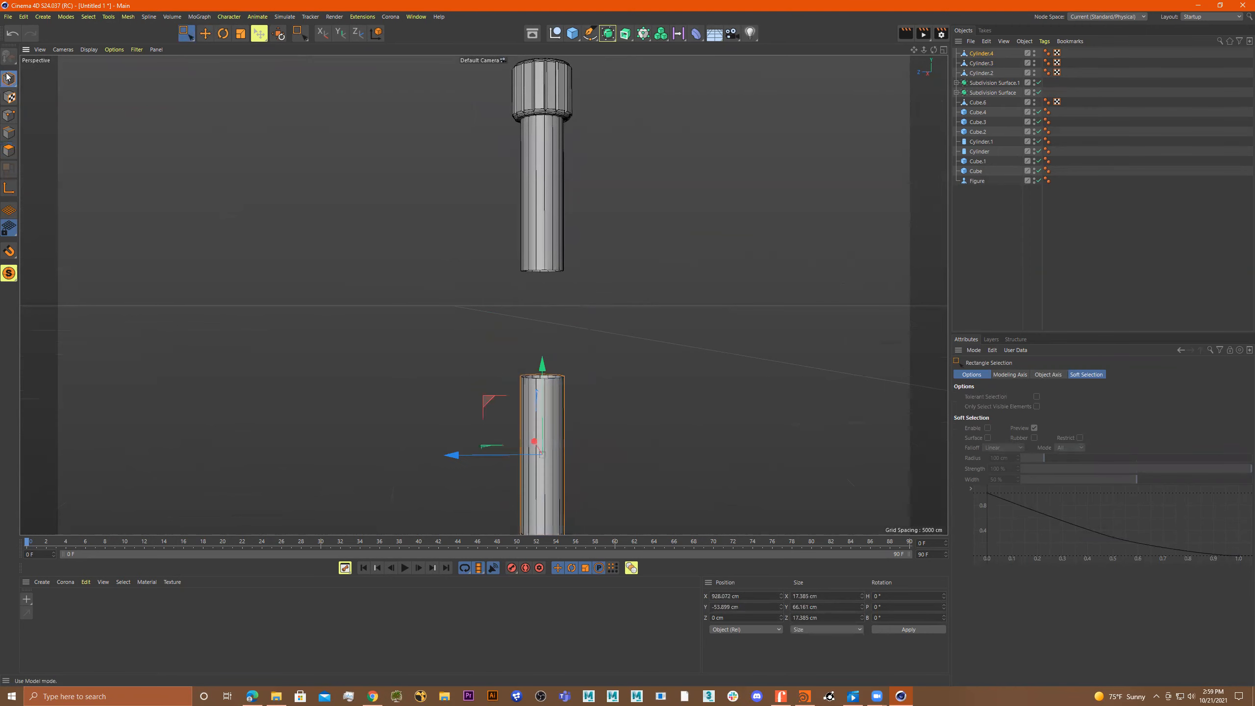
{"action": "scroll", "coordinate": [606, 341], "scroll_direction": "down", "scroll_amount": 3}
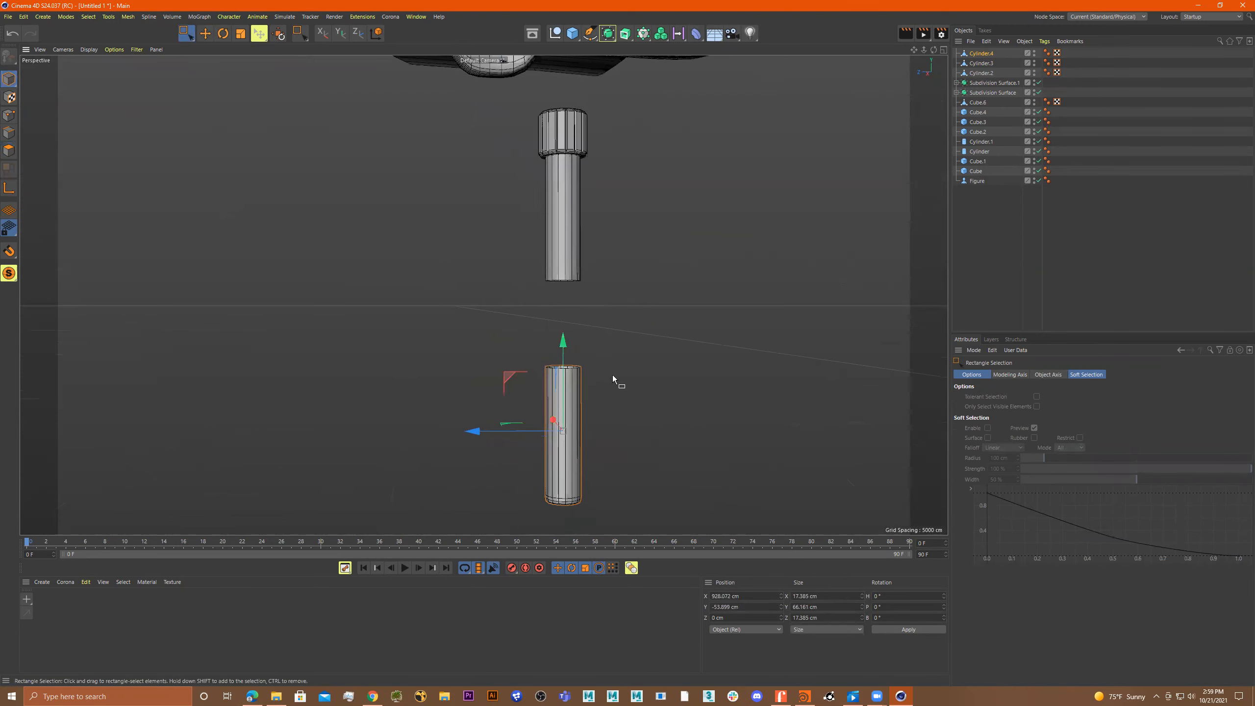
Try to shorten the lowest cylinder by lowering its upper points and to scale it up, and undo these edits.
{"action": "left_click", "coordinate": [9, 114]}
{"action": "left_click_drag", "start_coordinate": [494, 405], "coordinate": [495, 404]}
{"action": "left_click_drag", "start_coordinate": [562, 285], "coordinate": [570, 366]}
{"action": "left_click", "coordinate": [9, 79]}
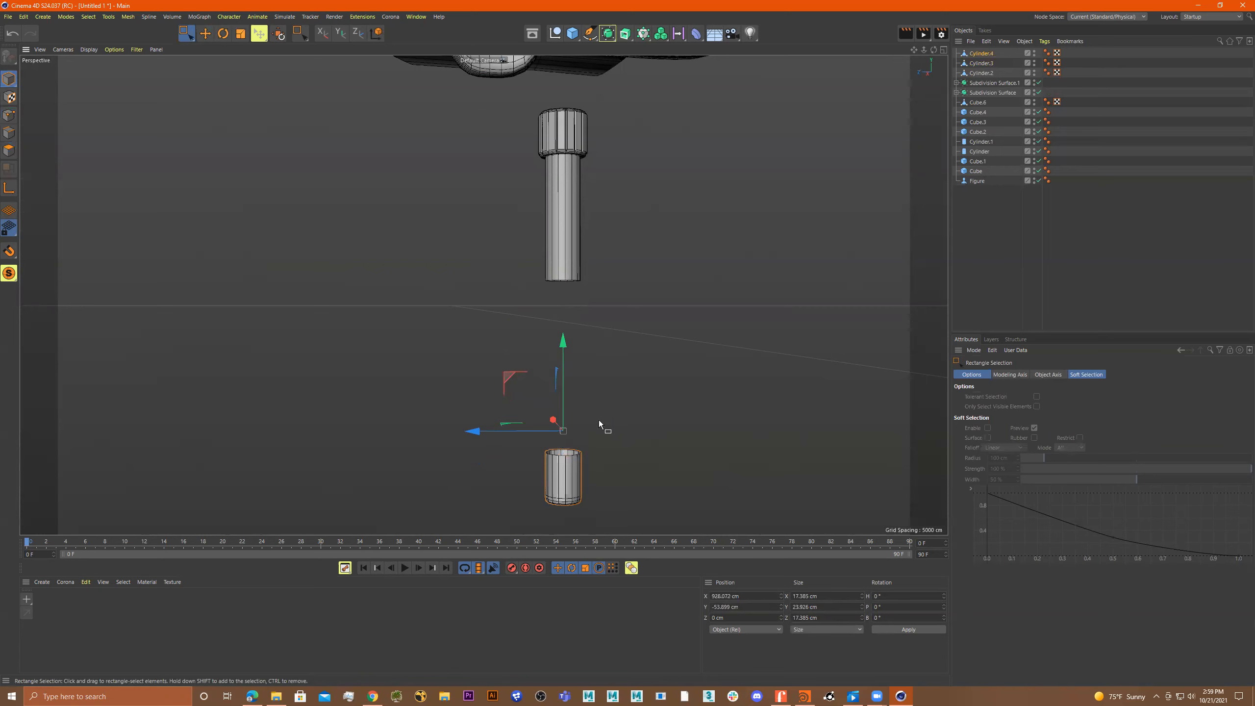
{"action": "key", "text": "t"}
{"action": "left_click_drag", "start_coordinate": [596, 421], "coordinate": [688, 430]}
{"action": "key", "text": "ctrl+z"}
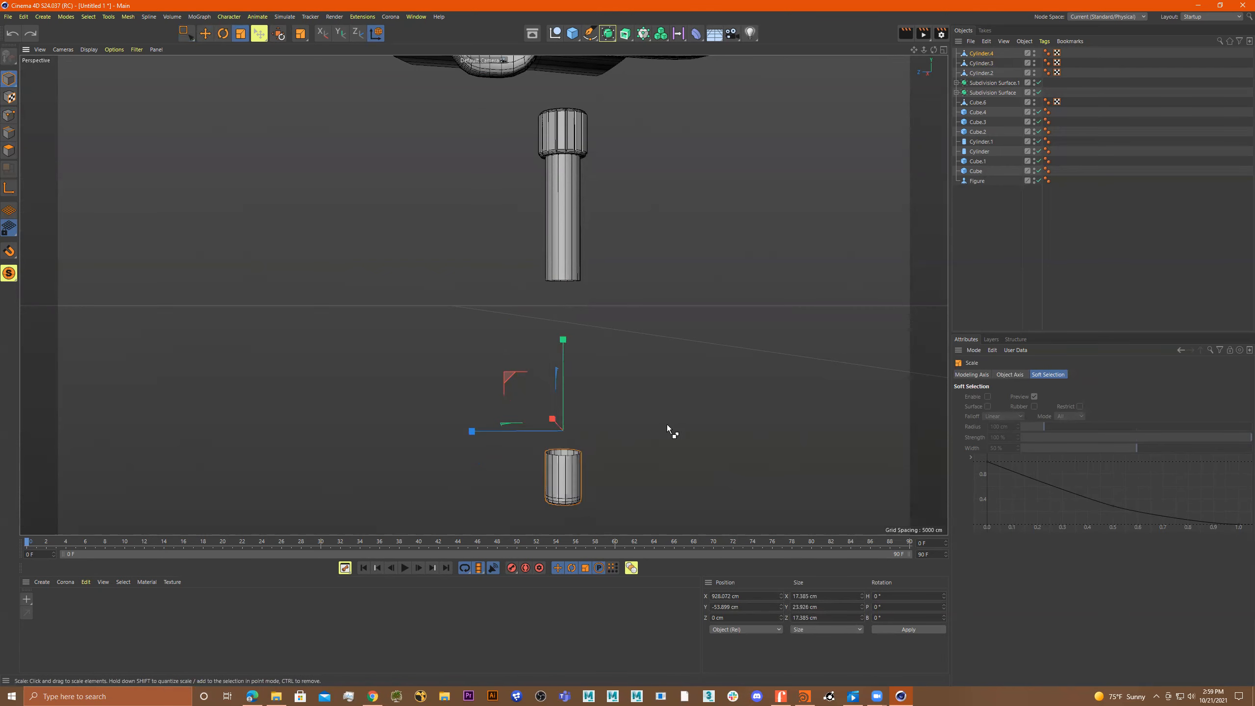
{"action": "key", "text": "ctrl+z"}
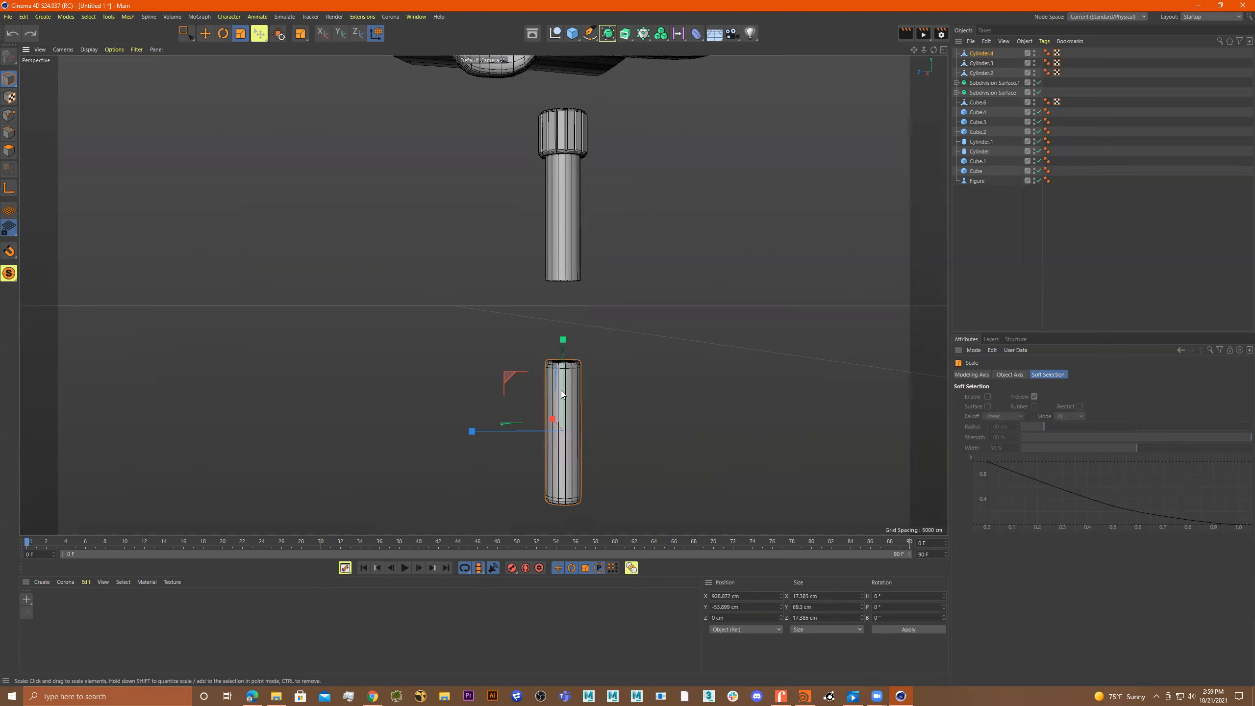
Scale the lowest cylinder up to about 20.9 cm wide and lower its upper points to make it about 27.9 cm tall.
{"action": "left_click_drag", "start_coordinate": [575, 385], "coordinate": [771, 454]}
{"action": "left_click", "coordinate": [9, 116]}
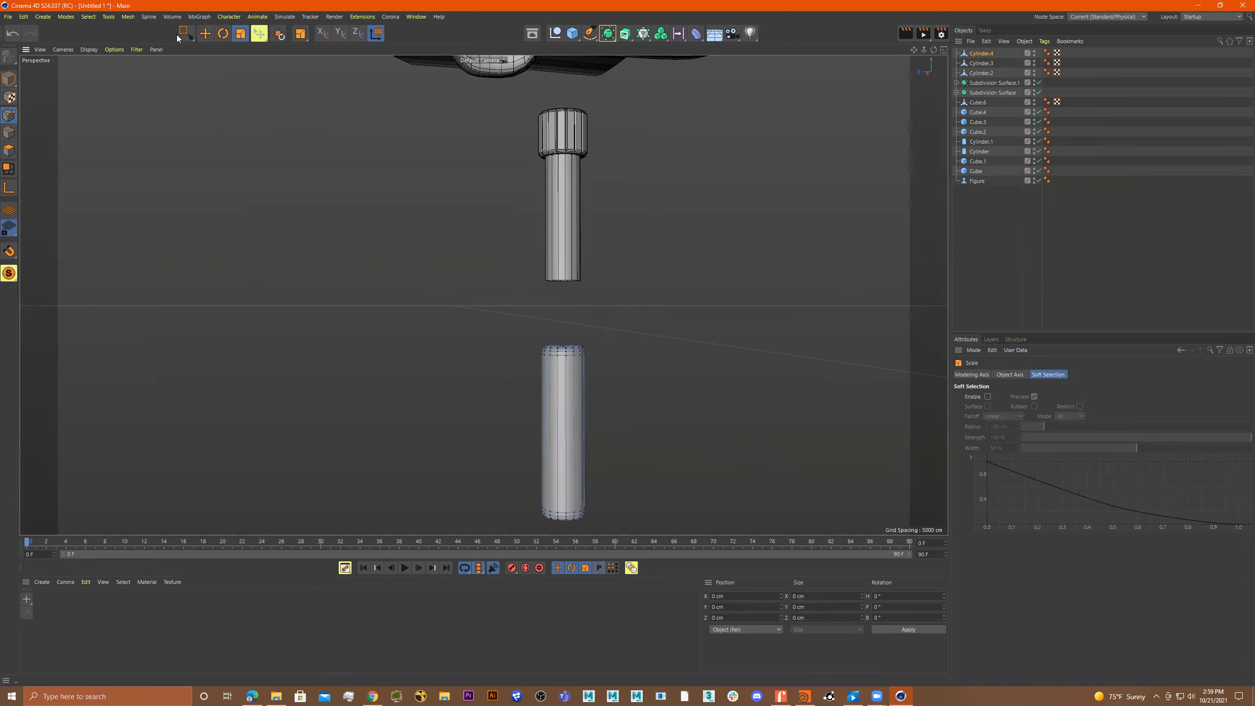
{"action": "left_click", "coordinate": [179, 34]}
{"action": "left_click_drag", "start_coordinate": [546, 371], "coordinate": [587, 315]}
{"action": "left_click_drag", "start_coordinate": [559, 267], "coordinate": [565, 382]}
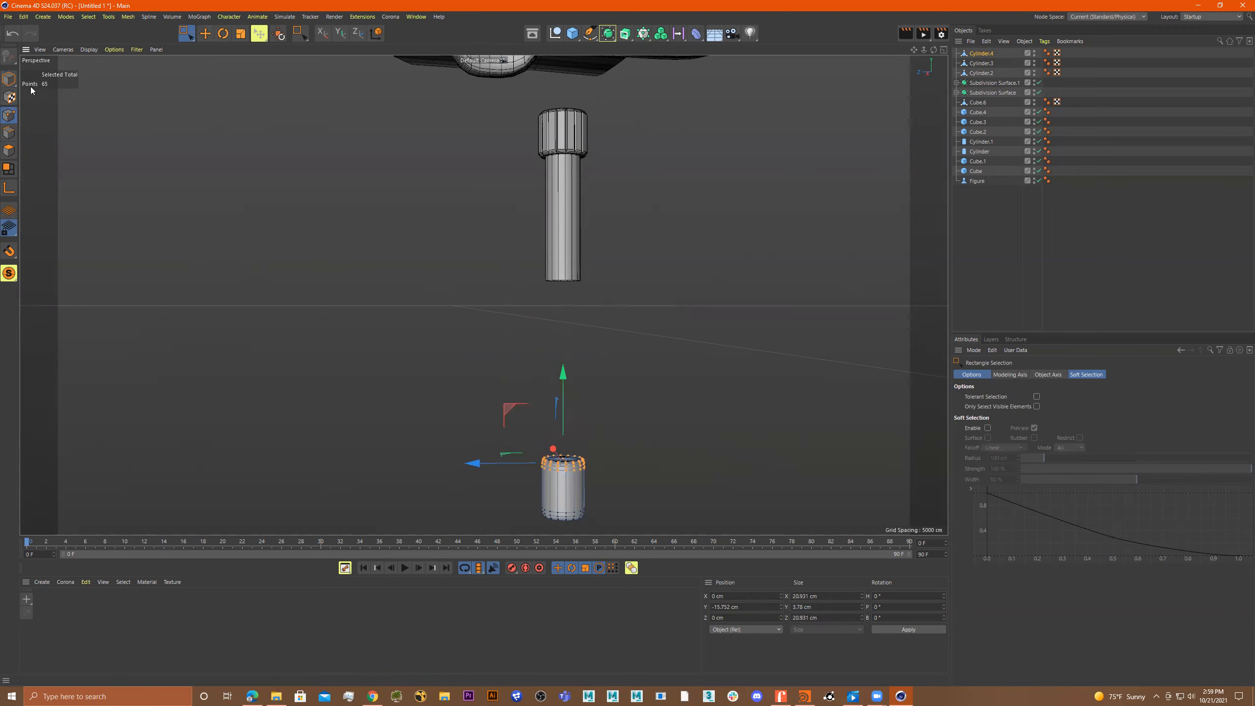
{"action": "left_click", "coordinate": [9, 77]}
Raise the shortened cylinder to the lower end of the middle tube and reduce its height to about 21.1 cm.
{"action": "left_click_drag", "start_coordinate": [563, 344], "coordinate": [529, 146]}
{"action": "scroll", "coordinate": [514, 227], "scroll_direction": "up", "scroll_amount": 5}
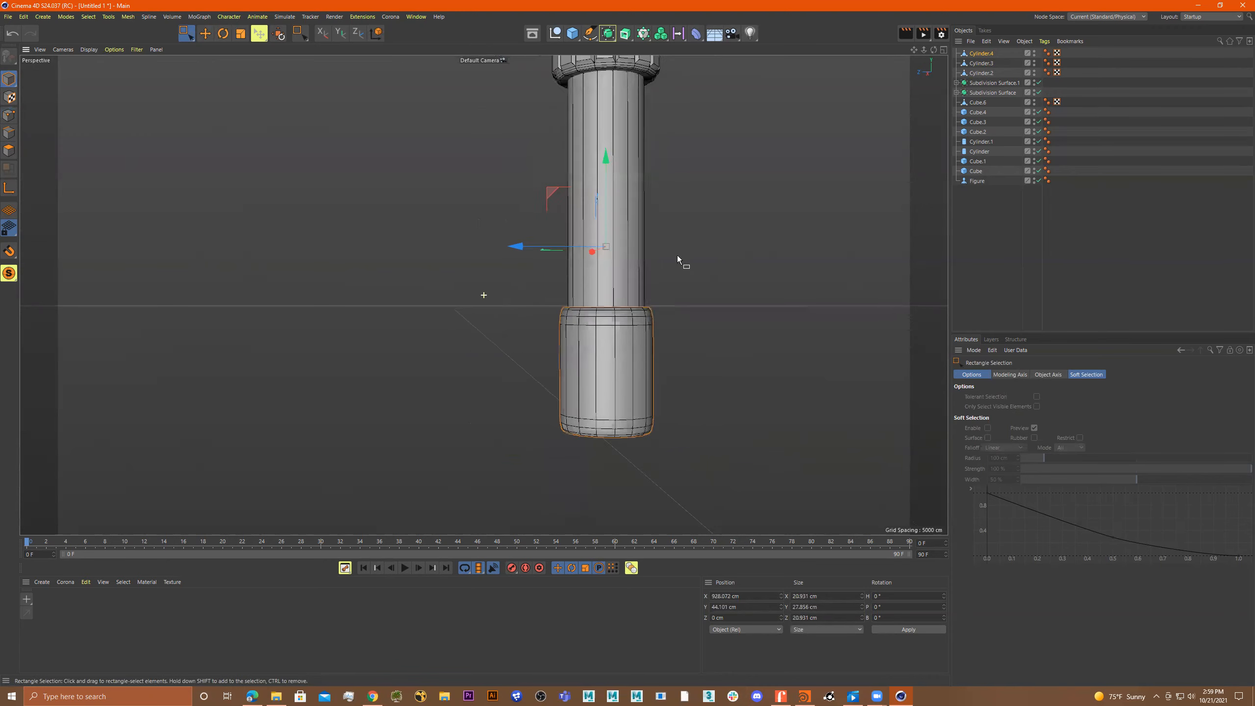
{"action": "key", "text": "t"}
{"action": "left_click_drag", "start_coordinate": [578, 153], "coordinate": [586, 178]}
Move the lower collar straight down below the tube, to about Y 11.8 cm.
{"action": "left_click_drag", "start_coordinate": [656, 236], "coordinate": [634, 279], "text": "alt"}
{"action": "middle_click_drag", "start_coordinate": [633, 279], "coordinate": [520, 374], "text": "alt"}
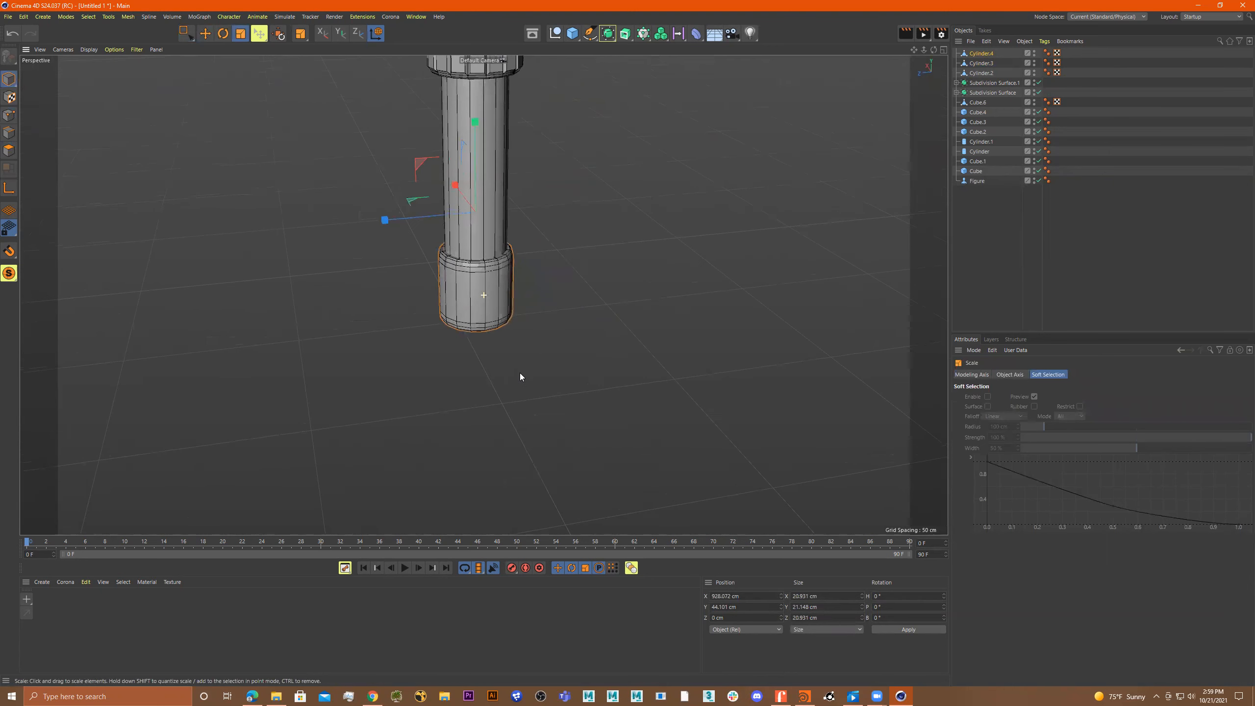
{"action": "left_click_drag", "start_coordinate": [520, 363], "coordinate": [559, 286], "text": "alt"}
{"action": "scroll", "coordinate": [559, 286], "scroll_direction": "down", "scroll_amount": 3}
{"action": "middle_click_drag", "start_coordinate": [557, 314], "coordinate": [544, 346], "text": "alt"}
{"action": "left_click_drag", "start_coordinate": [544, 347], "coordinate": [523, 307], "text": "alt"}
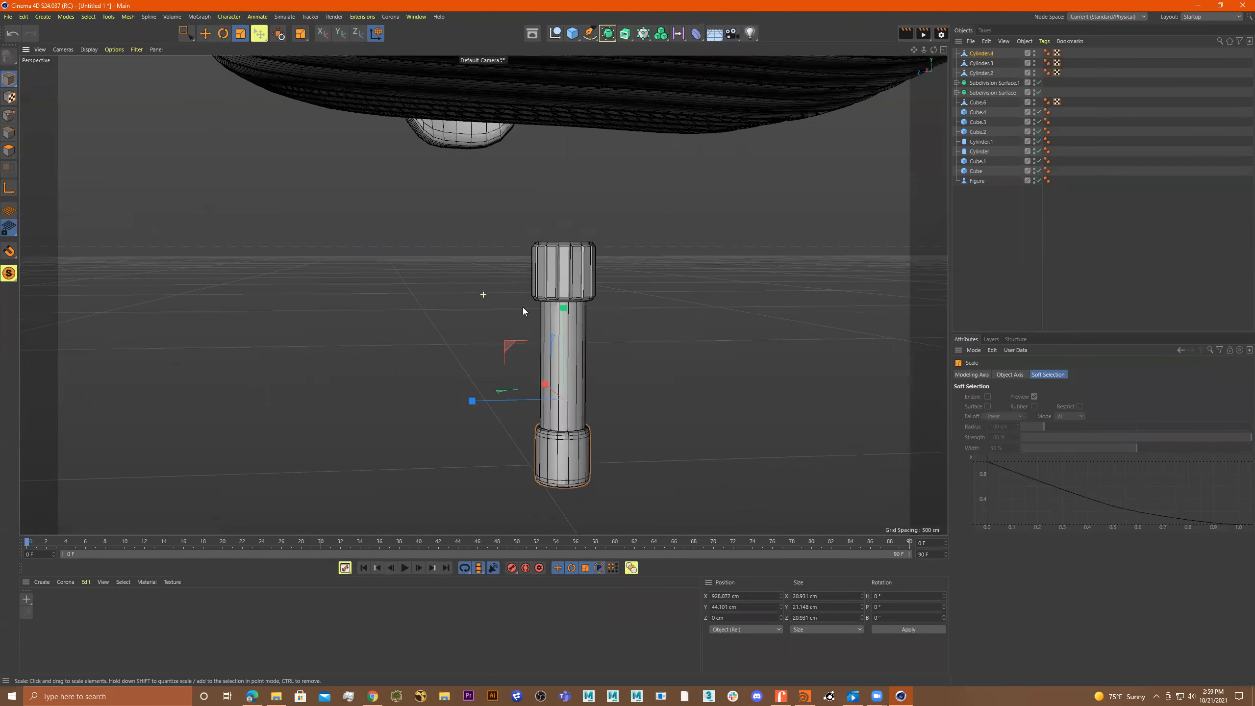
{"action": "key", "text": "e"}
{"action": "left_click_drag", "start_coordinate": [563, 311], "coordinate": [569, 391]}
Select all three column cylinders together in the front view and raise them to the underside of the chair seat.
{"action": "middle_click", "coordinate": [662, 343]}
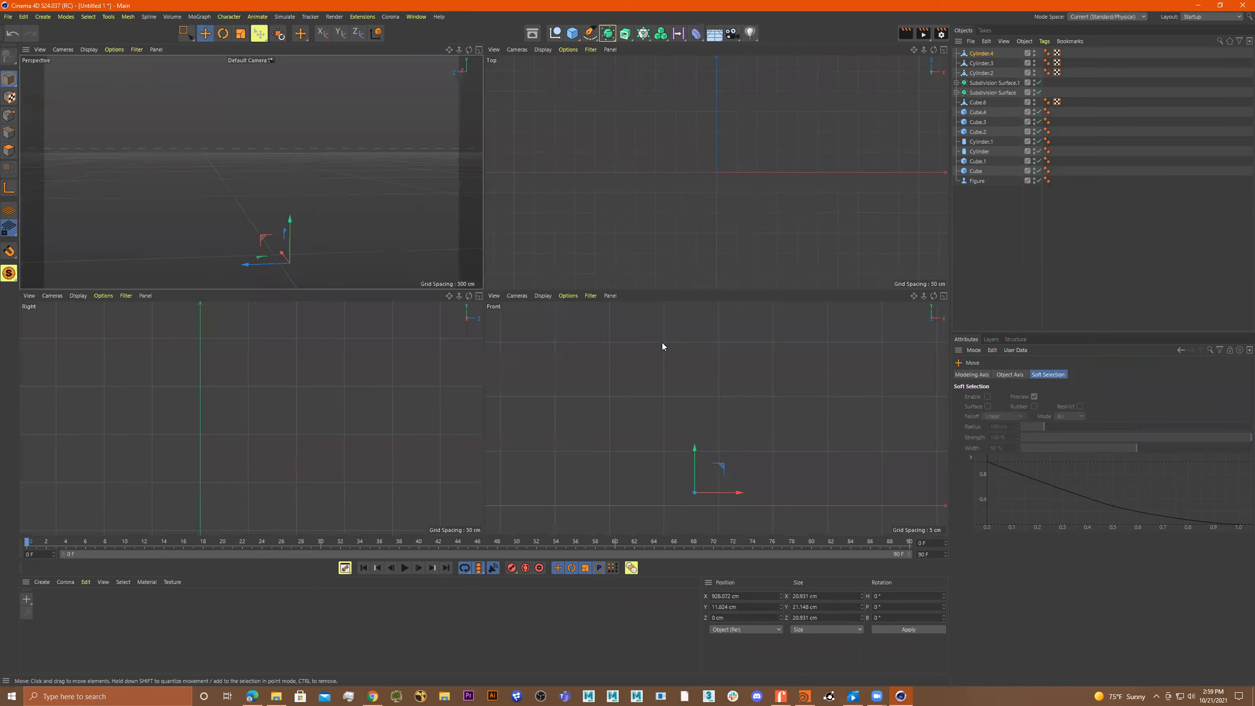
{"action": "scroll", "coordinate": [767, 398], "scroll_direction": "down", "scroll_amount": 2}
{"action": "scroll", "coordinate": [763, 398], "scroll_direction": "up", "scroll_amount": 4}
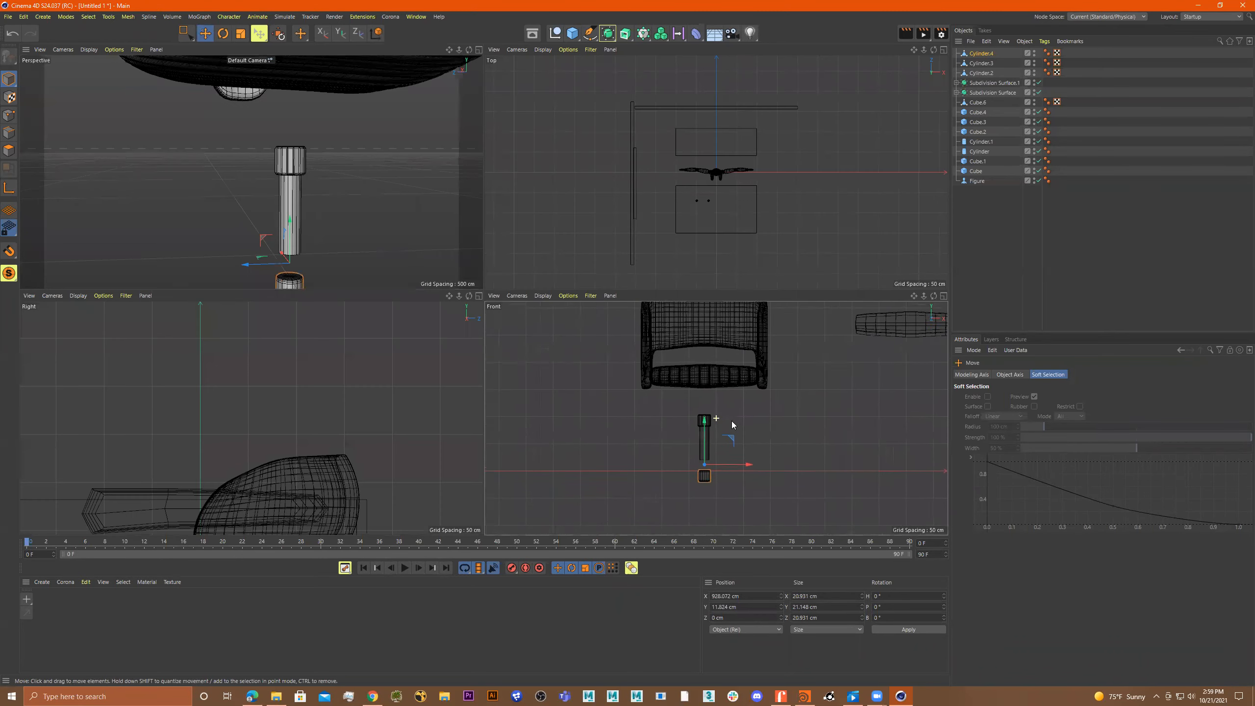
{"action": "left_click", "coordinate": [744, 405]}
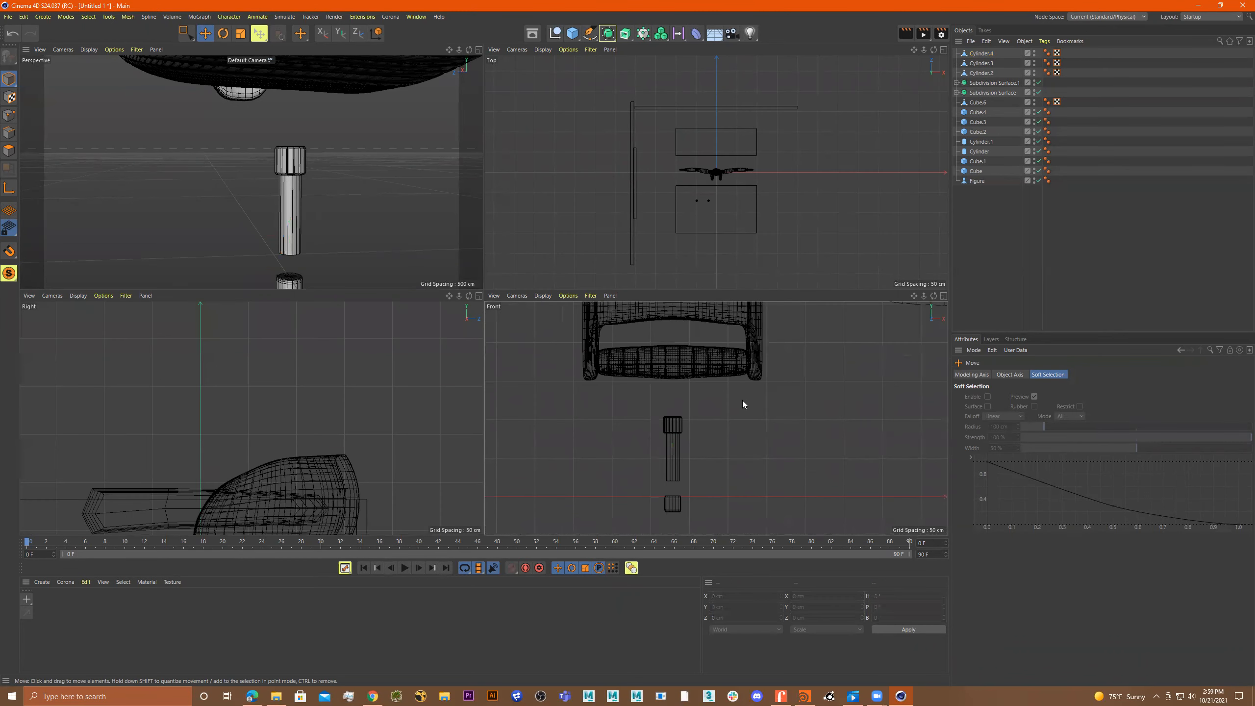
{"action": "left_click", "coordinate": [186, 34]}
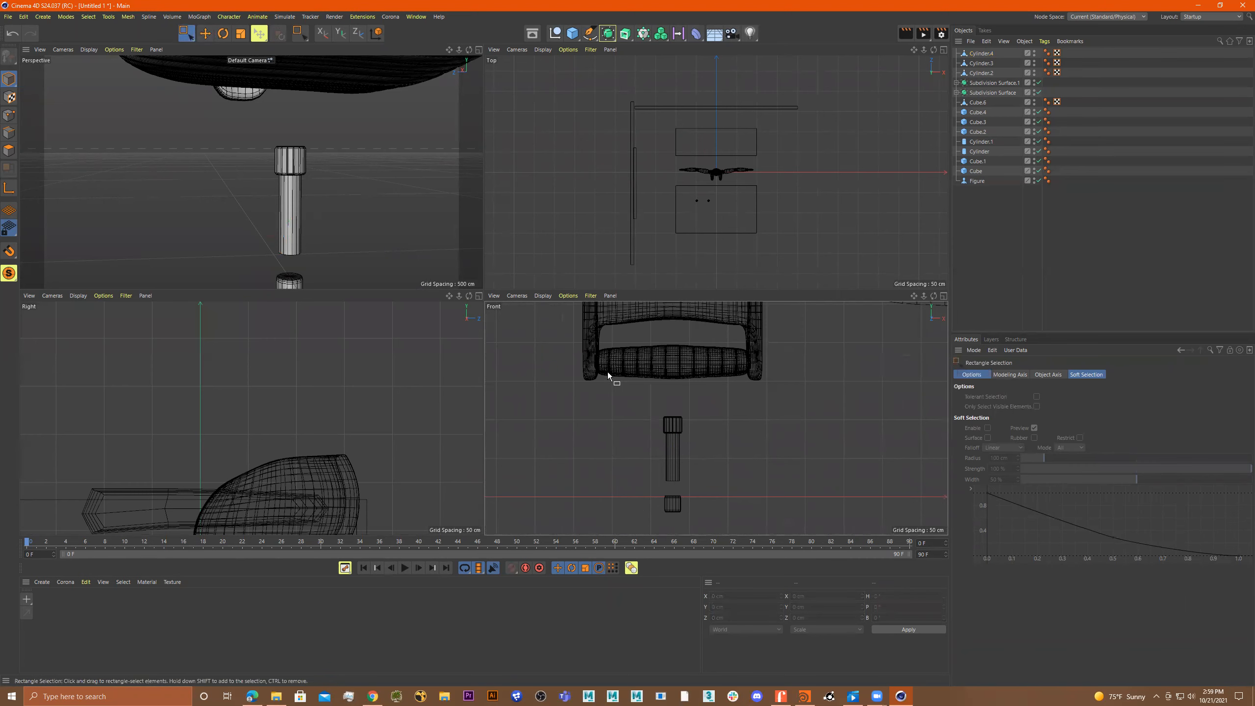
{"action": "left_click_drag", "start_coordinate": [709, 399], "coordinate": [643, 543]}
{"action": "left_click_drag", "start_coordinate": [673, 411], "coordinate": [672, 378]}
Lower the three column cylinders slightly to leave a small gap beneath the seat, and deselect them.
{"action": "scroll", "coordinate": [687, 398], "scroll_direction": "up", "scroll_amount": 8}
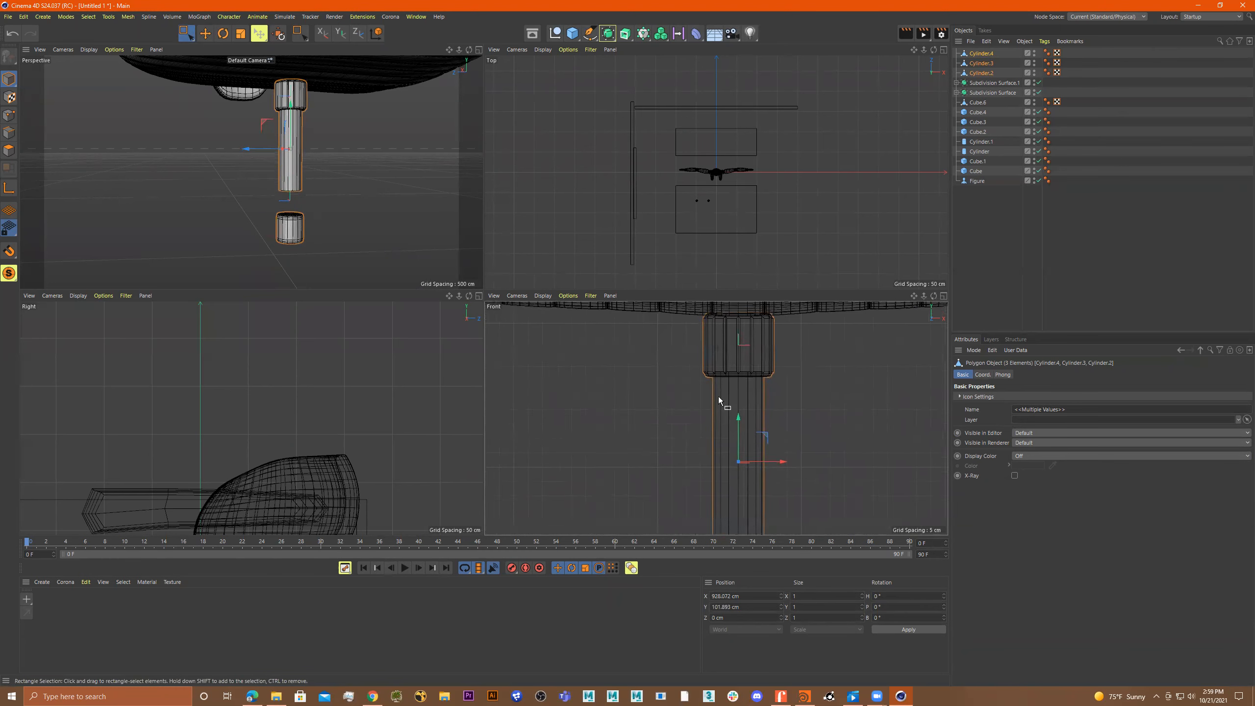
{"action": "scroll", "coordinate": [732, 400], "scroll_direction": "down", "scroll_amount": 8}
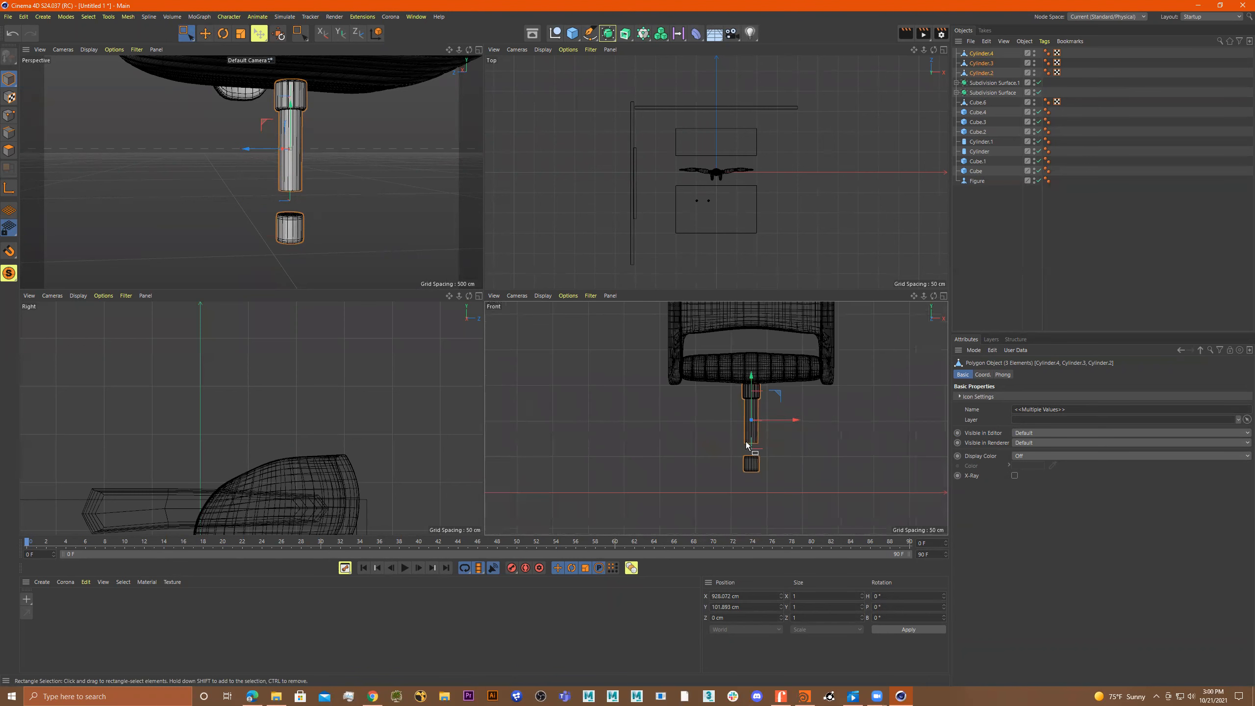
{"action": "left_click_drag", "start_coordinate": [753, 377], "coordinate": [751, 385]}
{"action": "left_click", "coordinate": [767, 438]}
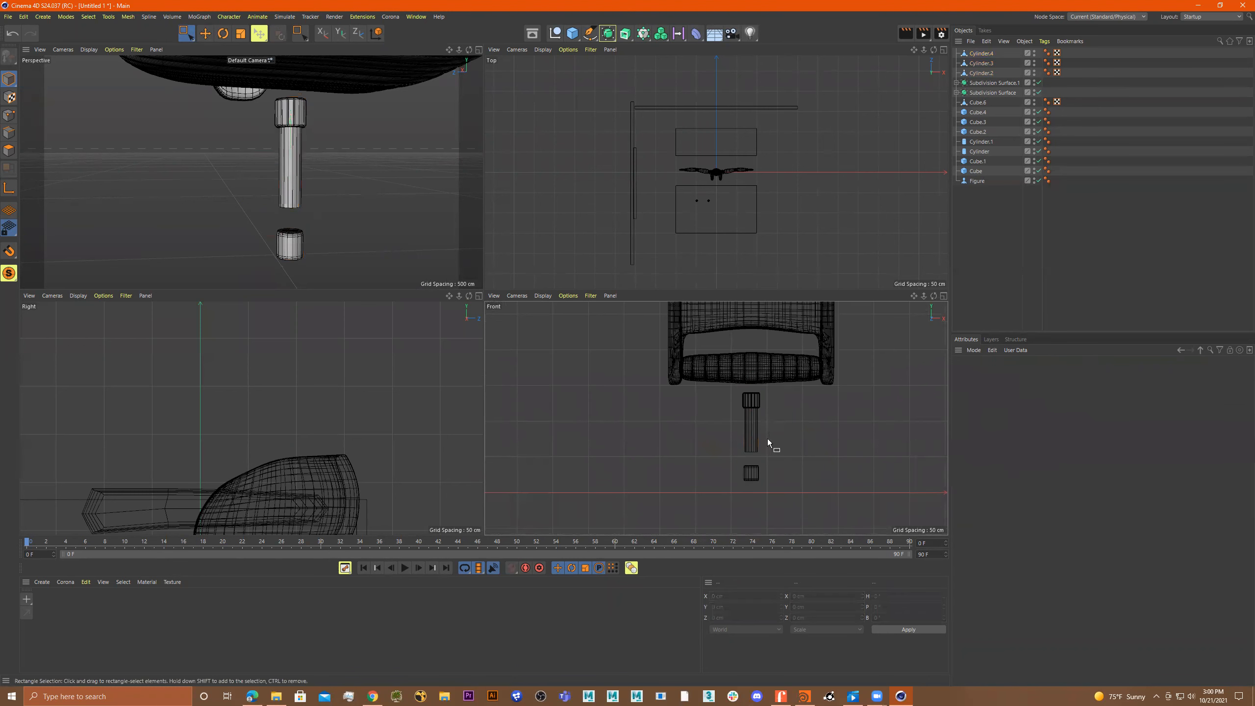
Stretch the middle tube vertically to about 127.6 cm so it reaches the seat and the lower collar.
{"action": "scroll", "coordinate": [747, 420], "scroll_direction": "up", "scroll_amount": 8}
{"action": "left_click", "coordinate": [751, 418]}
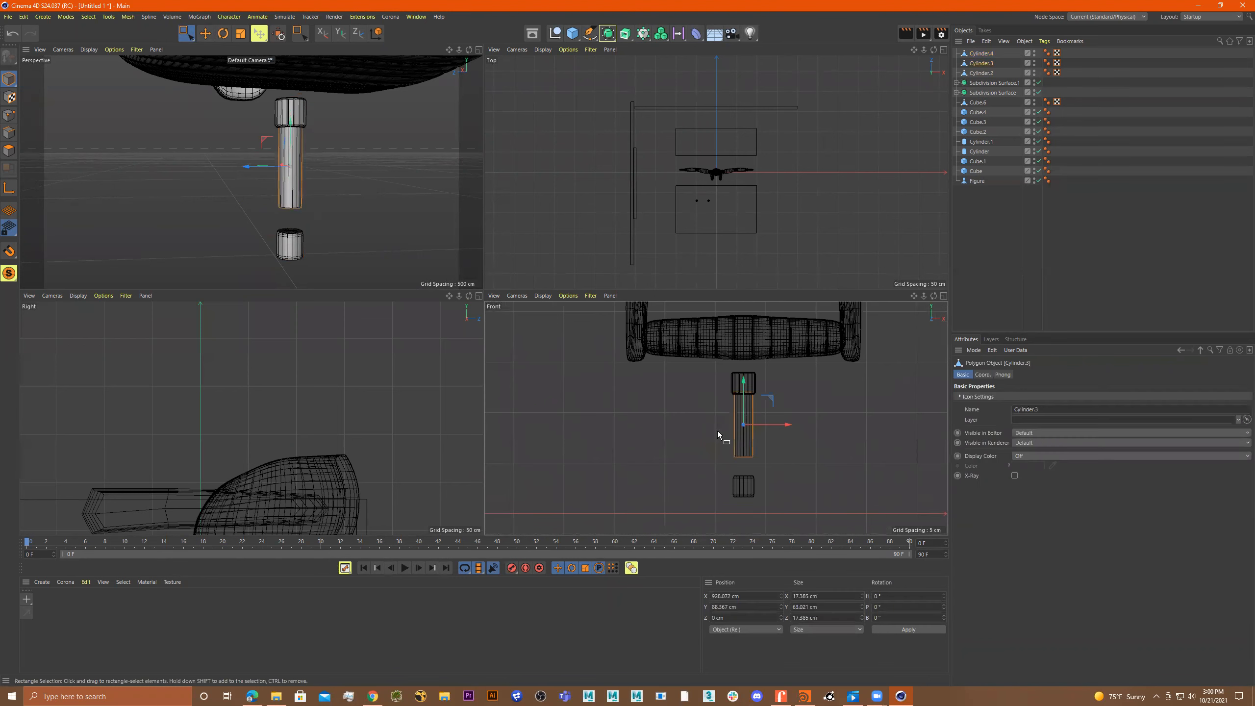
{"action": "key", "text": "t"}
{"action": "left_click_drag", "start_coordinate": [744, 381], "coordinate": [739, 346]}
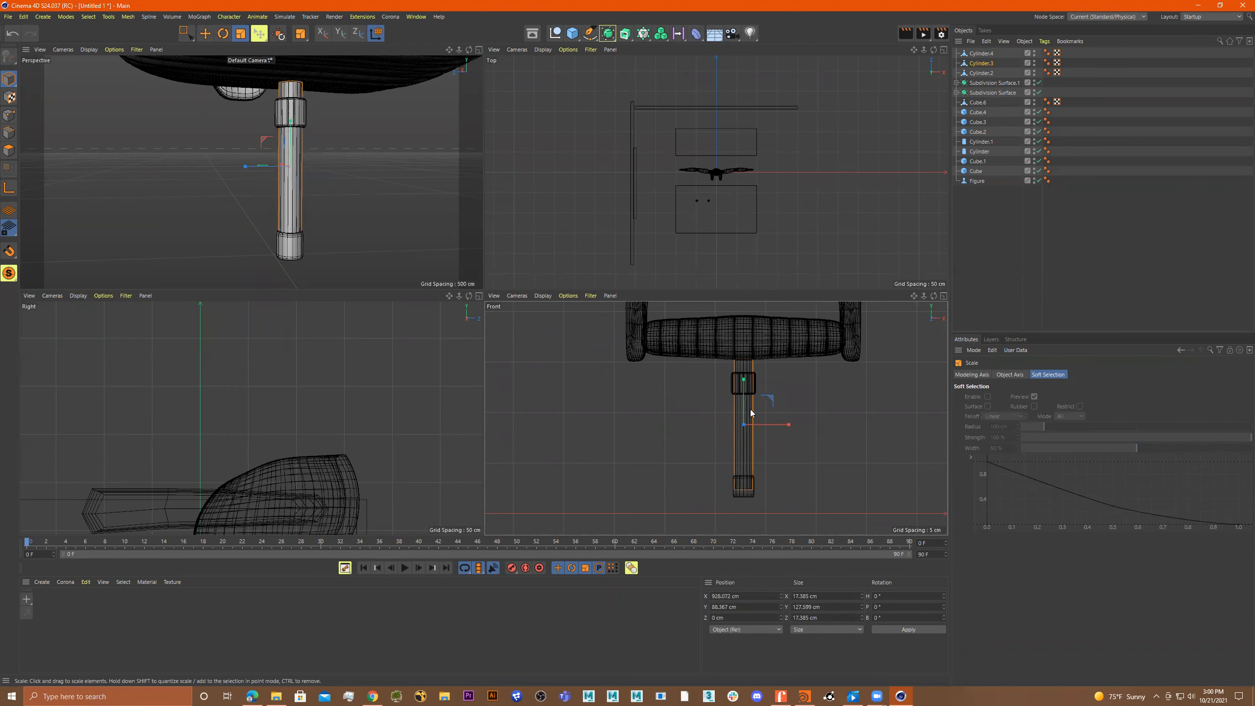
Raise the upper collar to about Y 133.1 cm and the middle tube to about Y 93.6 cm.
{"action": "scroll", "coordinate": [741, 351], "scroll_direction": "down", "scroll_amount": 3}
{"action": "left_click", "coordinate": [740, 352]}
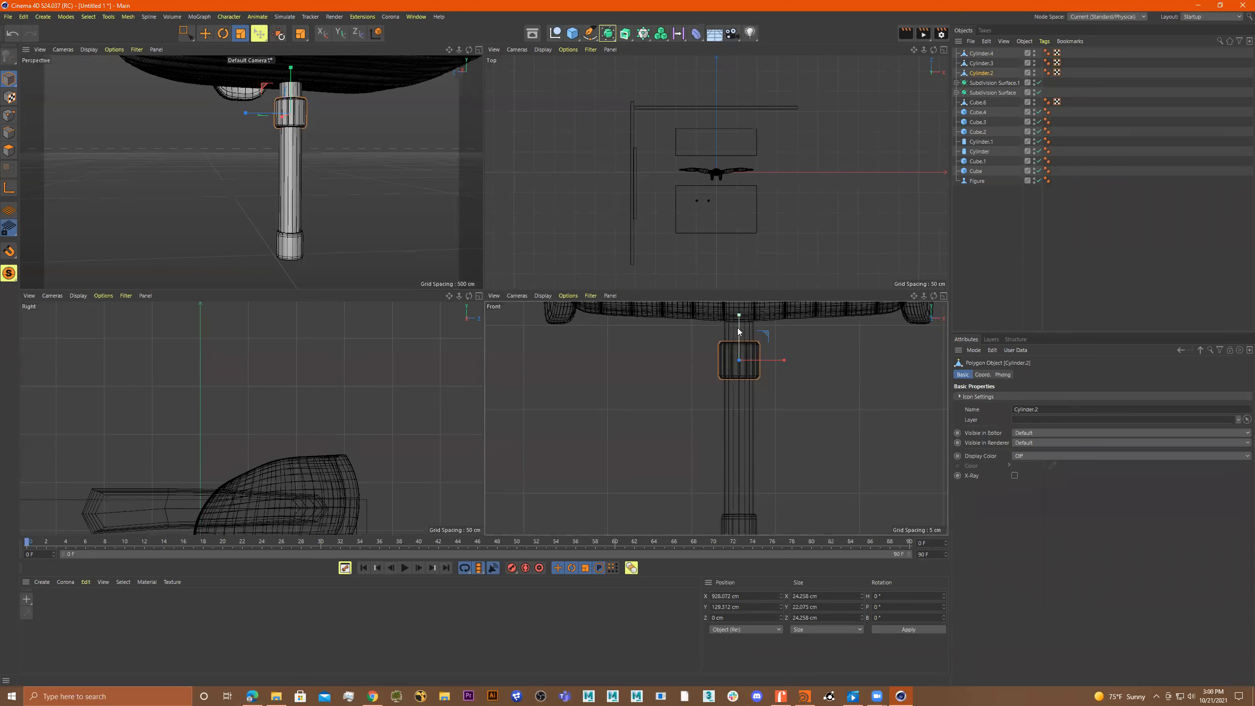
{"action": "key", "text": "e"}
{"action": "left_click_drag", "start_coordinate": [739, 320], "coordinate": [739, 316]}
{"action": "left_click", "coordinate": [741, 443]}
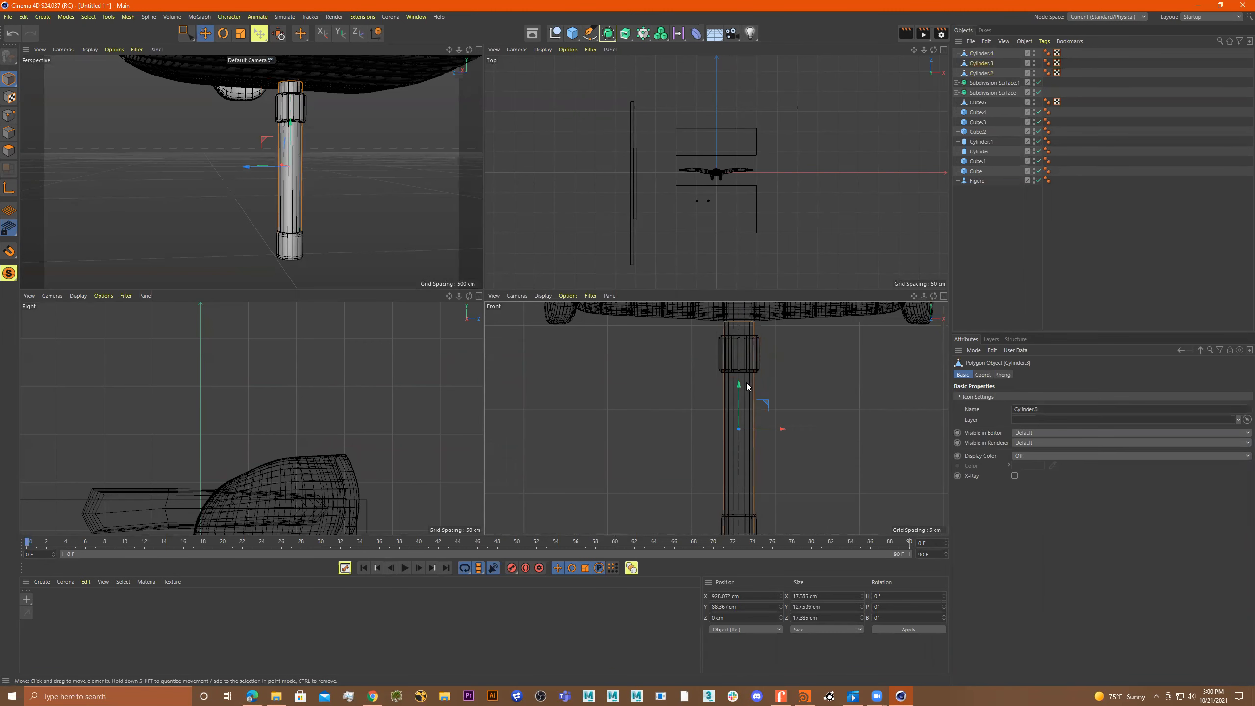
{"action": "left_click_drag", "start_coordinate": [738, 386], "coordinate": [741, 375]}
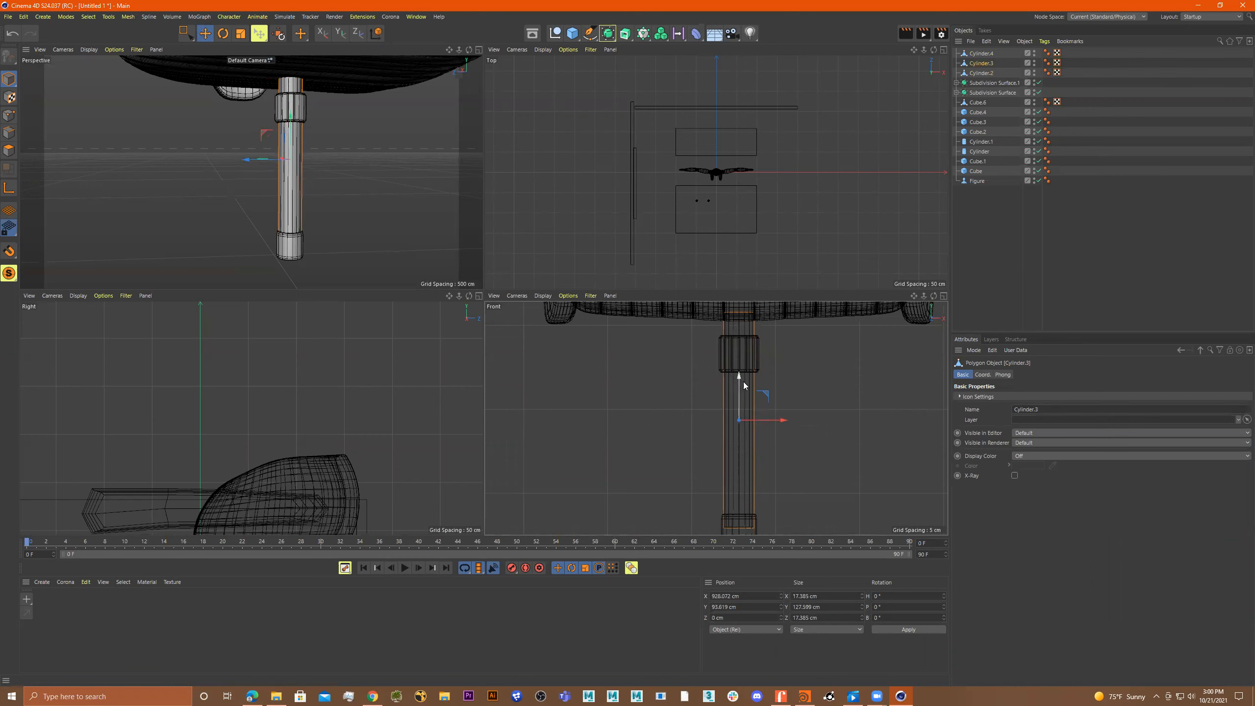
Scale the lower collar up uniformly to about 22 cm wide and 22.2 cm tall.
{"action": "left_click", "coordinate": [751, 356]}
{"action": "middle_click_drag", "start_coordinate": [770, 491], "coordinate": [769, 413], "text": "alt"}
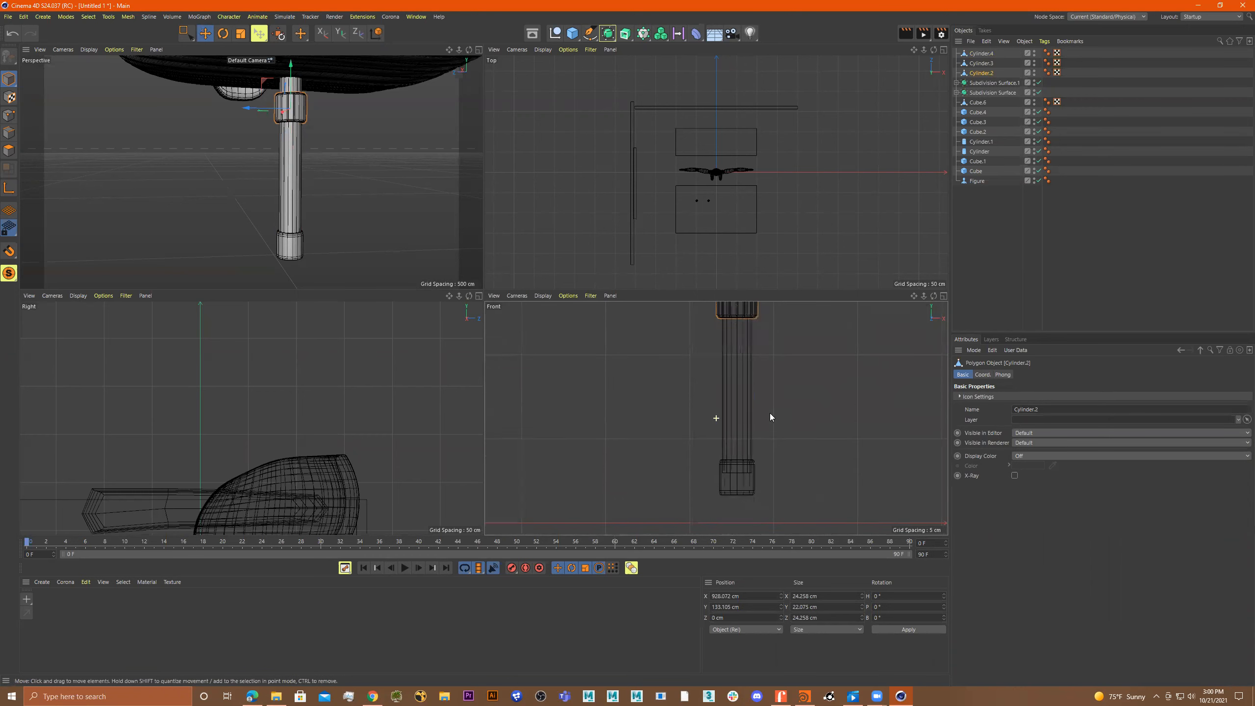
{"action": "left_click", "coordinate": [743, 461]}
{"action": "key", "text": "t"}
{"action": "left_click_drag", "start_coordinate": [786, 444], "coordinate": [812, 452]}
{"action": "middle_click", "coordinate": [793, 453]}
{"action": "middle_click", "coordinate": [660, 299]}
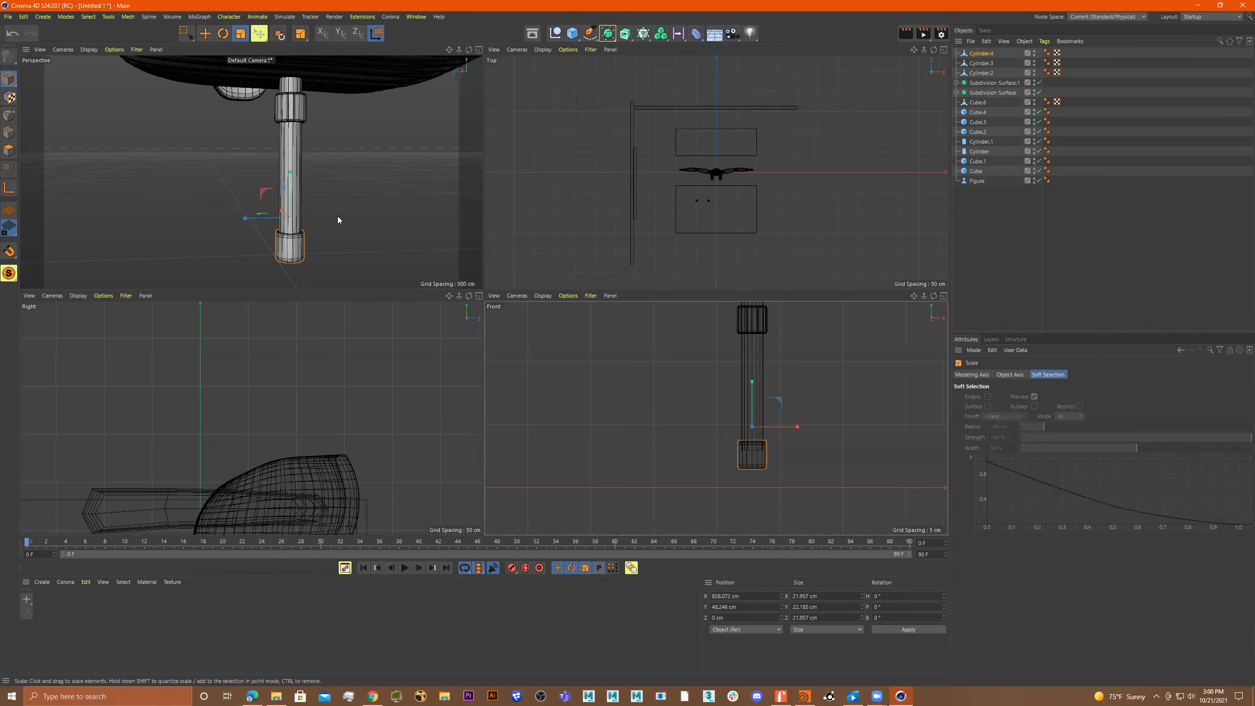
Raise the lower collar along the tube to about Y 56.8 cm.
{"action": "middle_click", "coordinate": [337, 216]}
{"action": "scroll", "coordinate": [531, 258], "scroll_direction": "up", "scroll_amount": 5}
{"action": "left_click_drag", "start_coordinate": [601, 267], "coordinate": [468, 344], "text": "alt"}
{"action": "scroll", "coordinate": [573, 287], "scroll_direction": "up", "scroll_amount": 5}
{"action": "left_click", "coordinate": [584, 260]}
{"action": "key", "text": "e"}
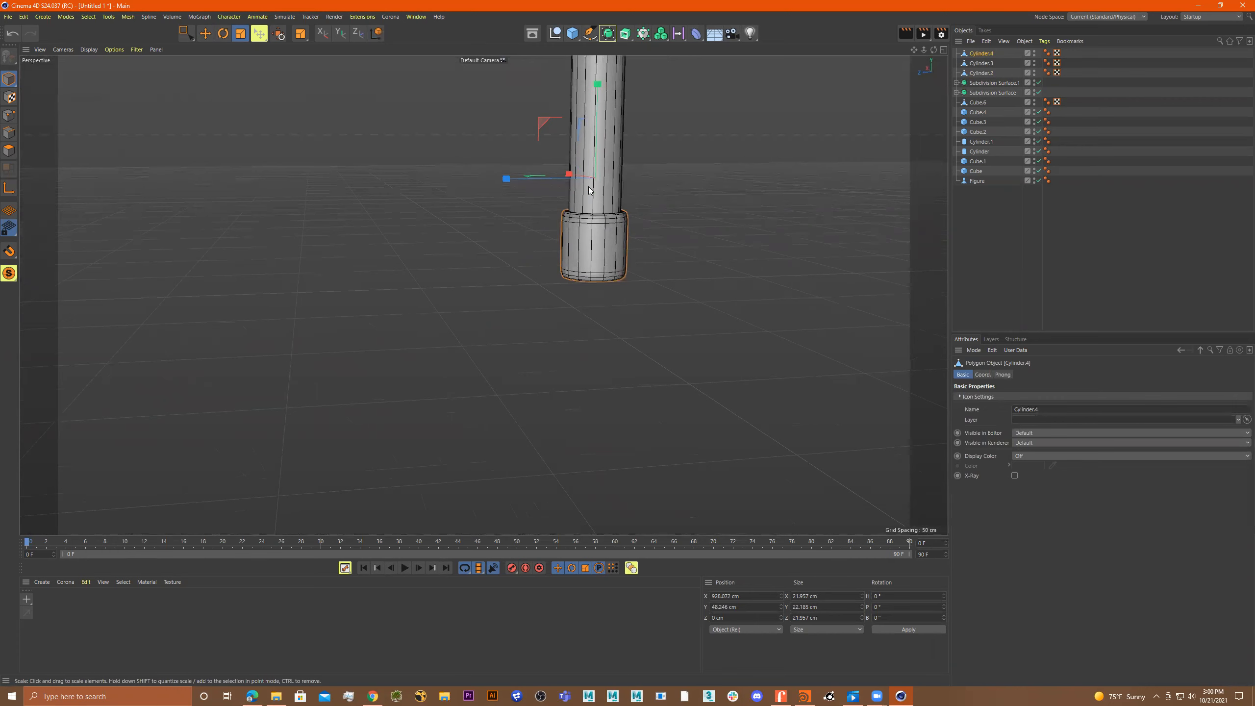
{"action": "left_click_drag", "start_coordinate": [594, 115], "coordinate": [606, 86]}
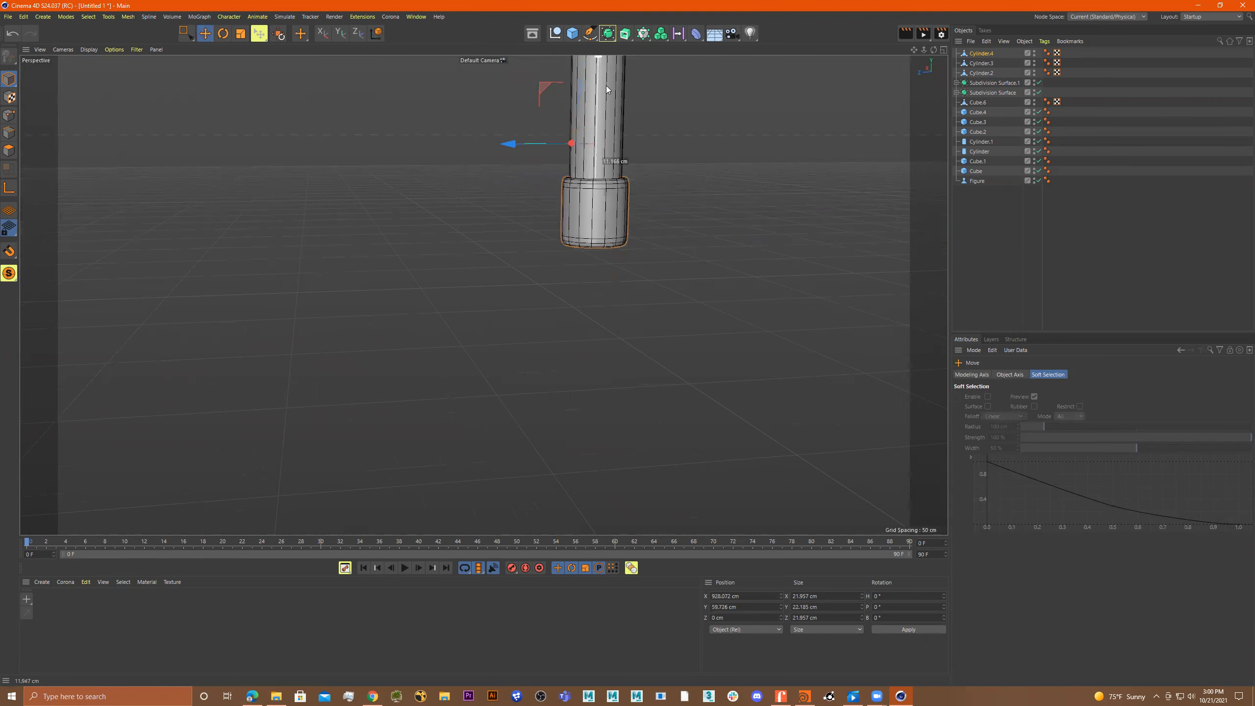
Select ten side polygons around the lower collar as five adjacent pairs, leaving gaps between the pairs.
{"action": "scroll", "coordinate": [622, 281], "scroll_direction": "up", "scroll_amount": 4}
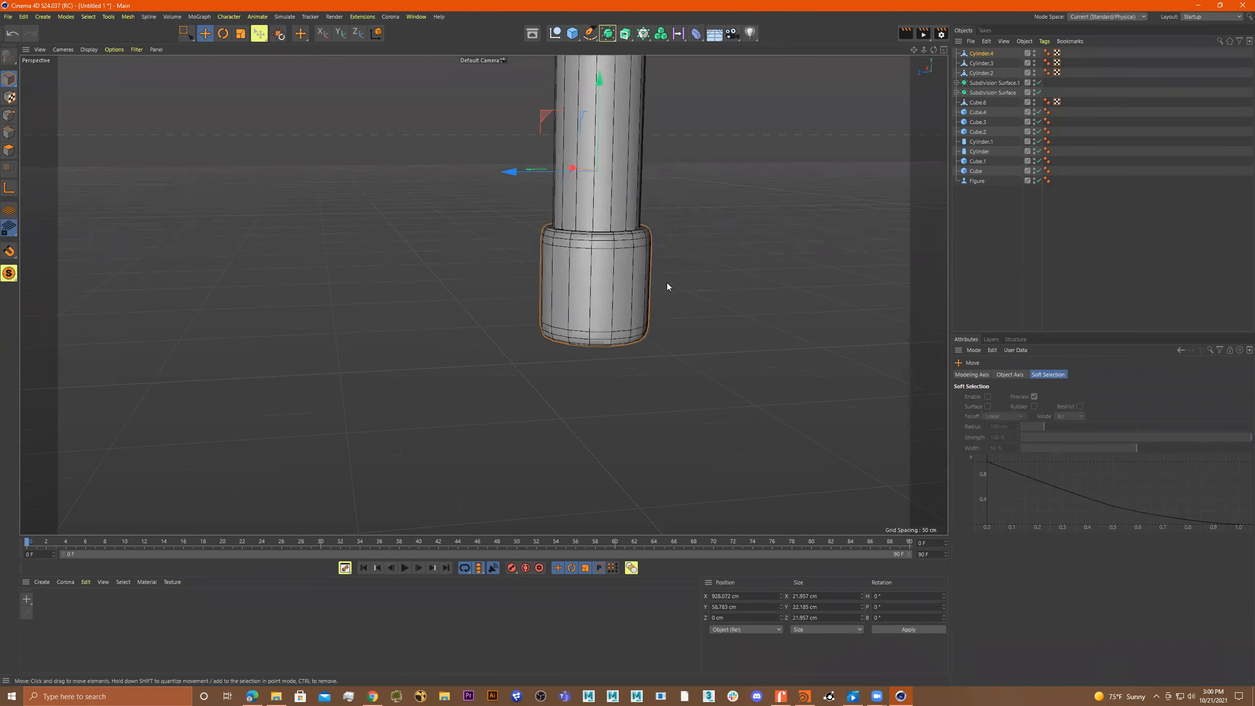
{"action": "left_click", "coordinate": [9, 149]}
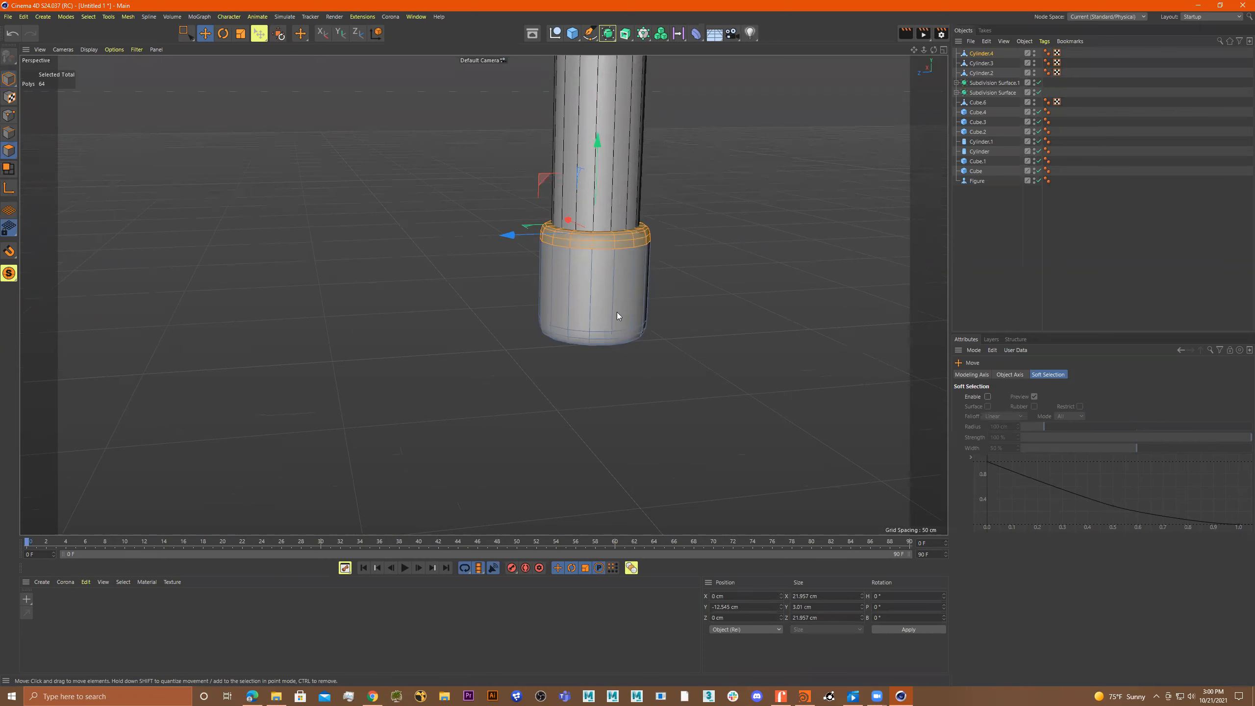
{"action": "left_click", "coordinate": [595, 283]}
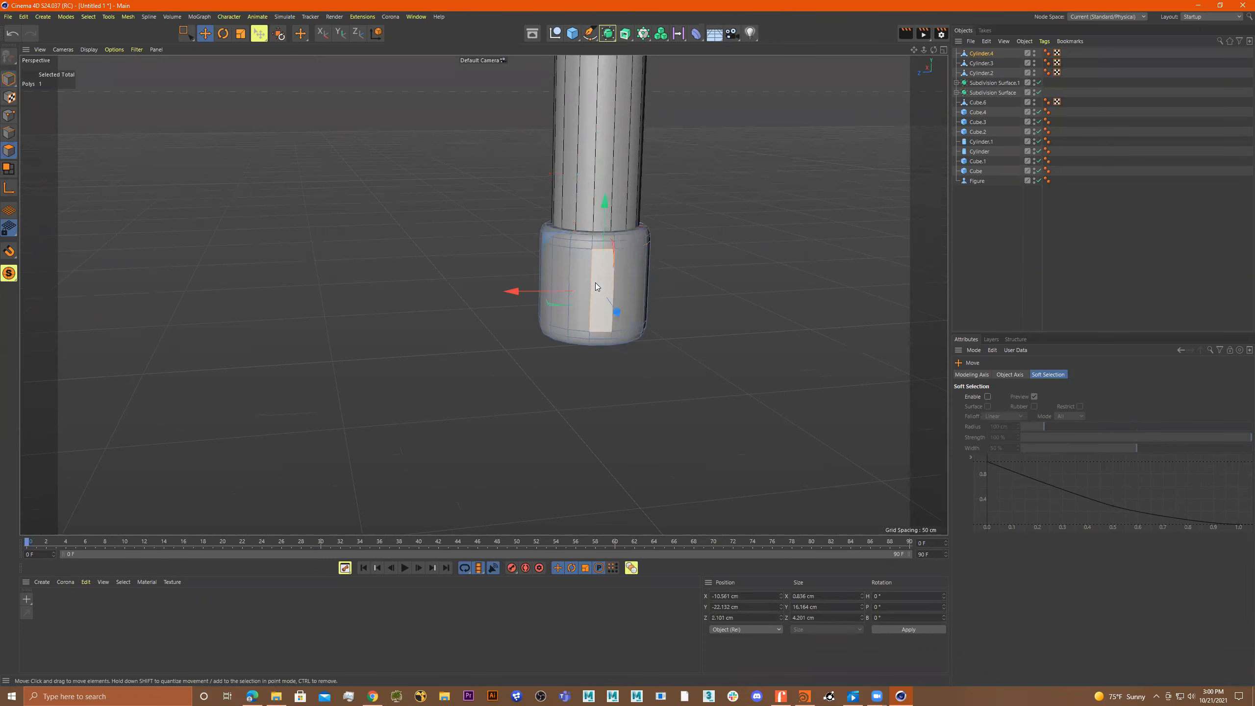
{"action": "left_click", "coordinate": [577, 272], "text": "shift"}
{"action": "left_click_drag", "start_coordinate": [577, 278], "coordinate": [658, 292], "text": "alt"}
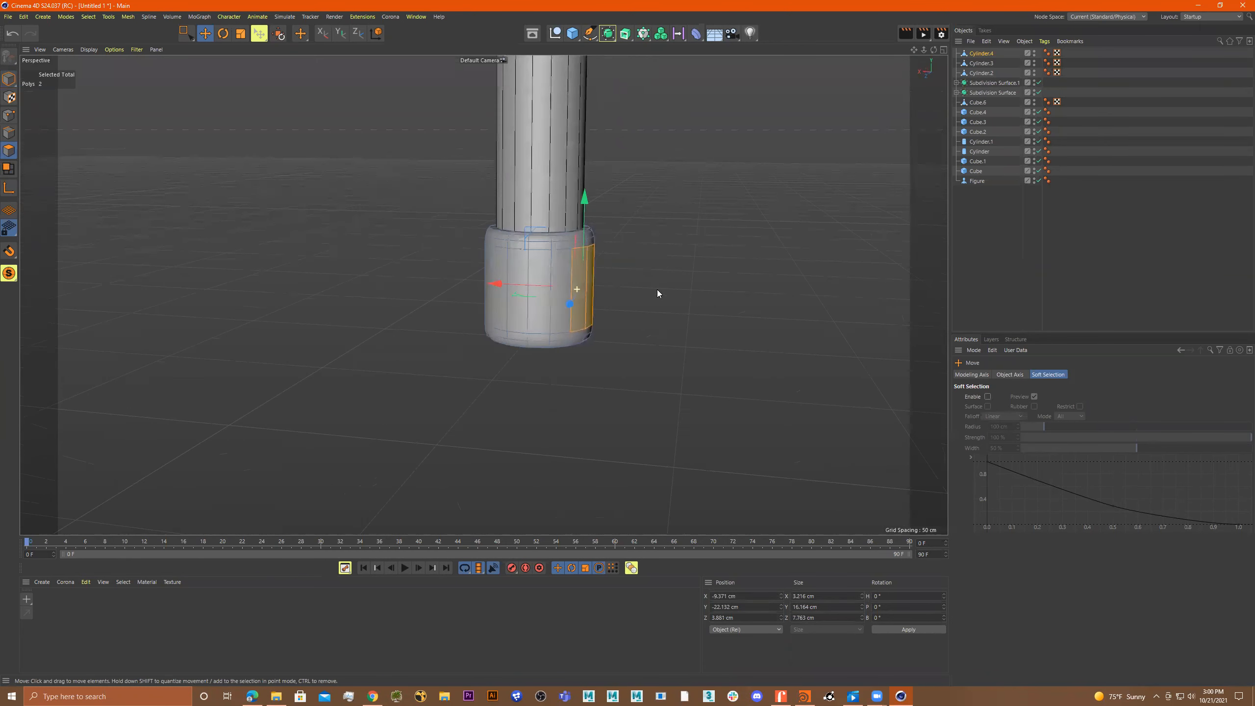
{"action": "left_click", "coordinate": [537, 270], "text": "shift"}
{"action": "left_click", "coordinate": [511, 269], "text": "shift"}
{"action": "left_click_drag", "start_coordinate": [525, 277], "coordinate": [720, 327], "text": "alt"}
{"action": "left_click", "coordinate": [482, 271], "text": "shift"}
{"action": "left_click", "coordinate": [463, 277], "text": "shift"}
{"action": "left_click", "coordinate": [432, 286], "text": "shift"}
{"action": "left_click", "coordinate": [410, 284], "text": "shift"}
{"action": "left_click", "coordinate": [411, 316], "text": "shift"}
{"action": "left_click", "coordinate": [378, 320], "text": "shift"}
Try extruding the selected collar polygons outward, enable Preserve Groups for the Extrude tool, and undo the extrusion.
{"action": "right_click", "coordinate": [720, 327]}
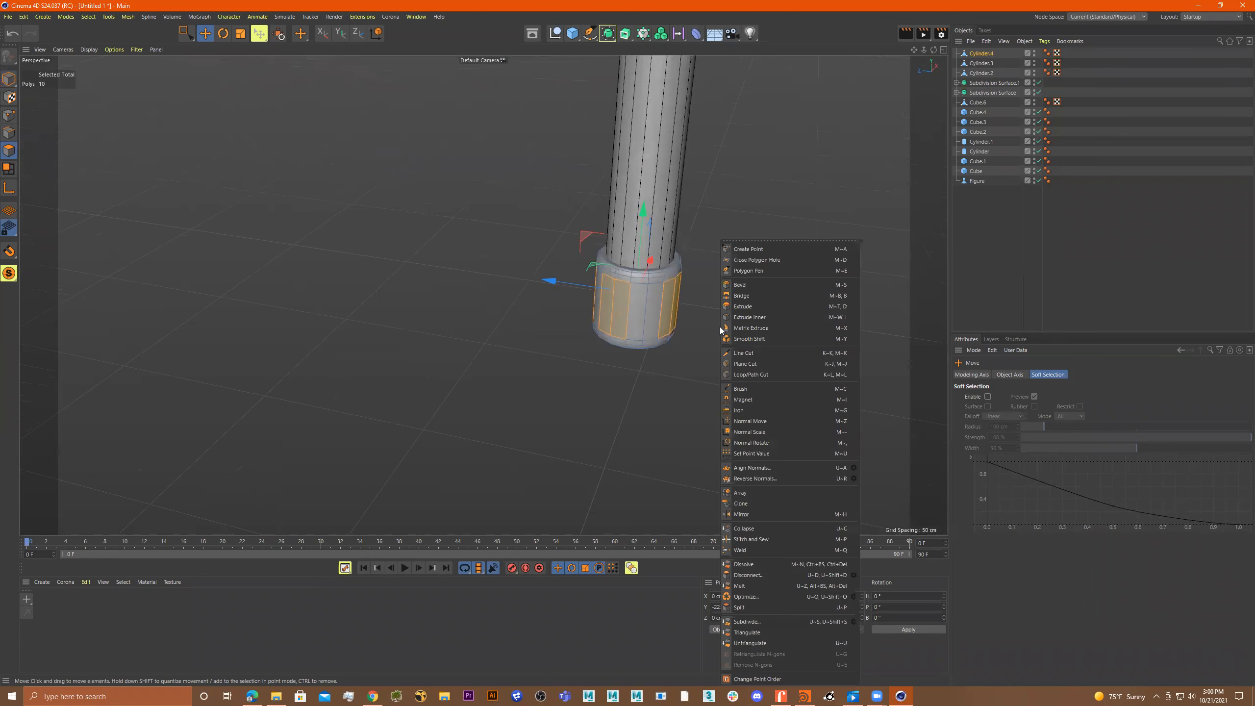
{"action": "left_click", "coordinate": [755, 308]}
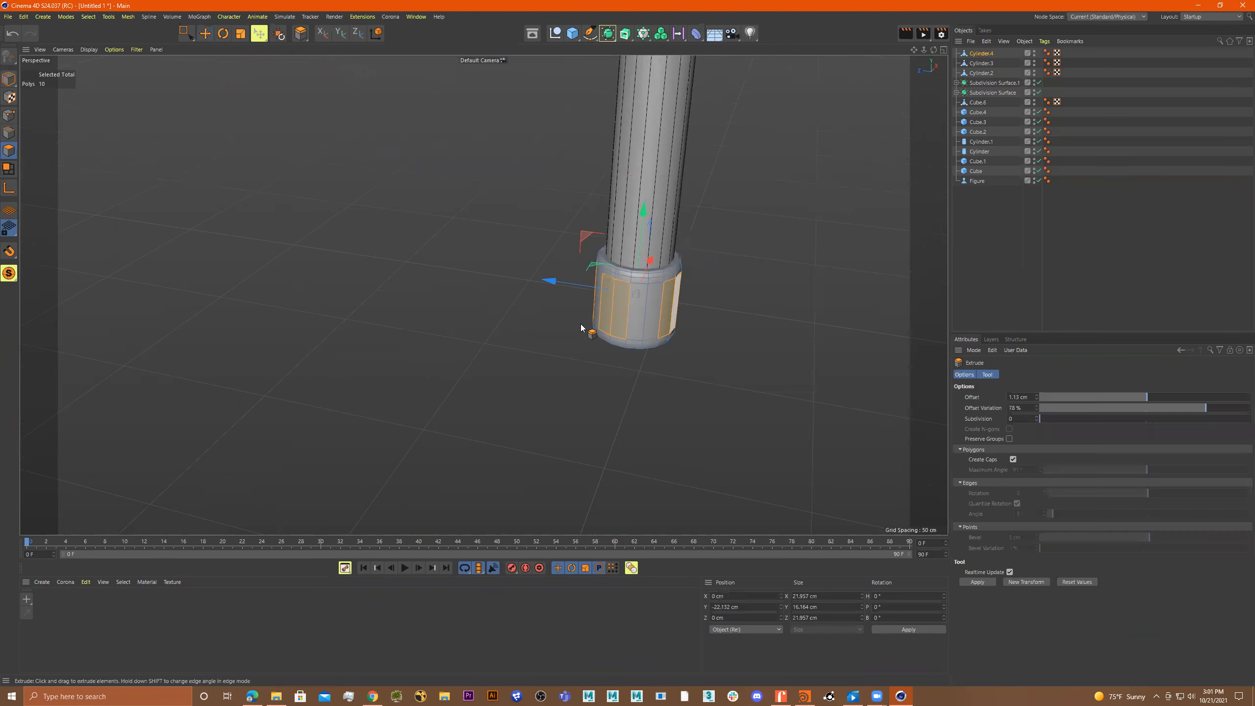
{"action": "left_click_drag", "start_coordinate": [343, 285], "coordinate": [633, 322]}
{"action": "left_click", "coordinate": [1009, 439]}
{"action": "left_click_drag", "start_coordinate": [722, 412], "coordinate": [482, 294], "text": "alt"}
{"action": "key", "text": "ctrl+z"}
Set the offset variation to 0 % and extrude the grouped collar polygons outward about 127 cm.
{"action": "scroll", "coordinate": [482, 294], "scroll_direction": "up", "scroll_amount": 5}
{"action": "left_click_drag", "start_coordinate": [1096, 415], "coordinate": [1040, 415]}
{"action": "left_click_drag", "start_coordinate": [689, 378], "coordinate": [664, 373]}
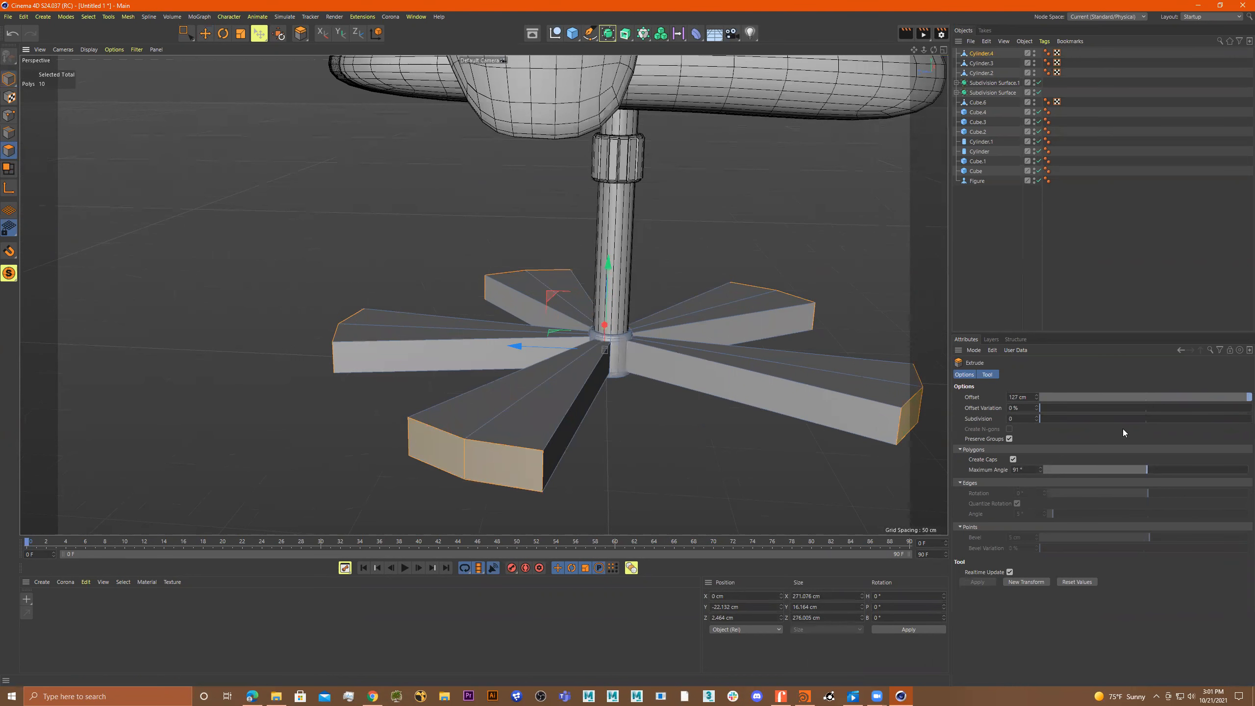
Set the Extrude maximum angle to 65° and try extruding the lower collar's grouped polygons outward about 165 cm.
{"action": "left_click_drag", "start_coordinate": [1122, 470], "coordinate": [1069, 429]}
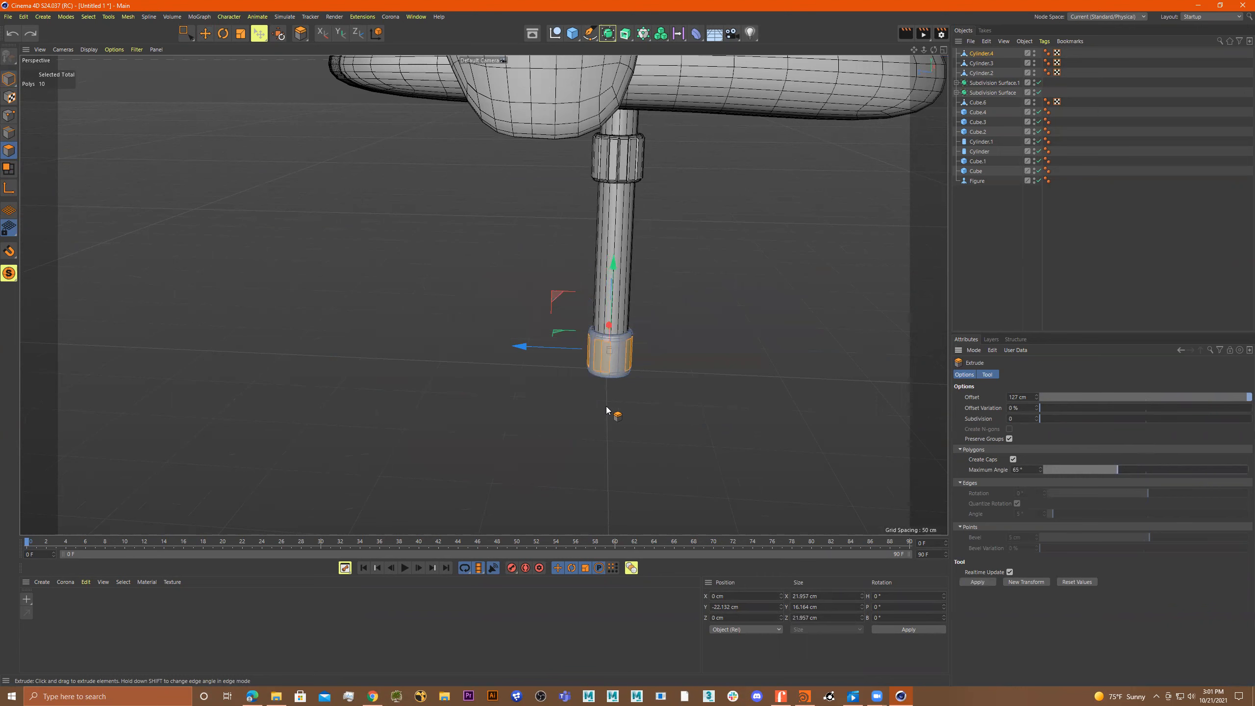
{"action": "left_click_drag", "start_coordinate": [427, 347], "coordinate": [151, 285]}
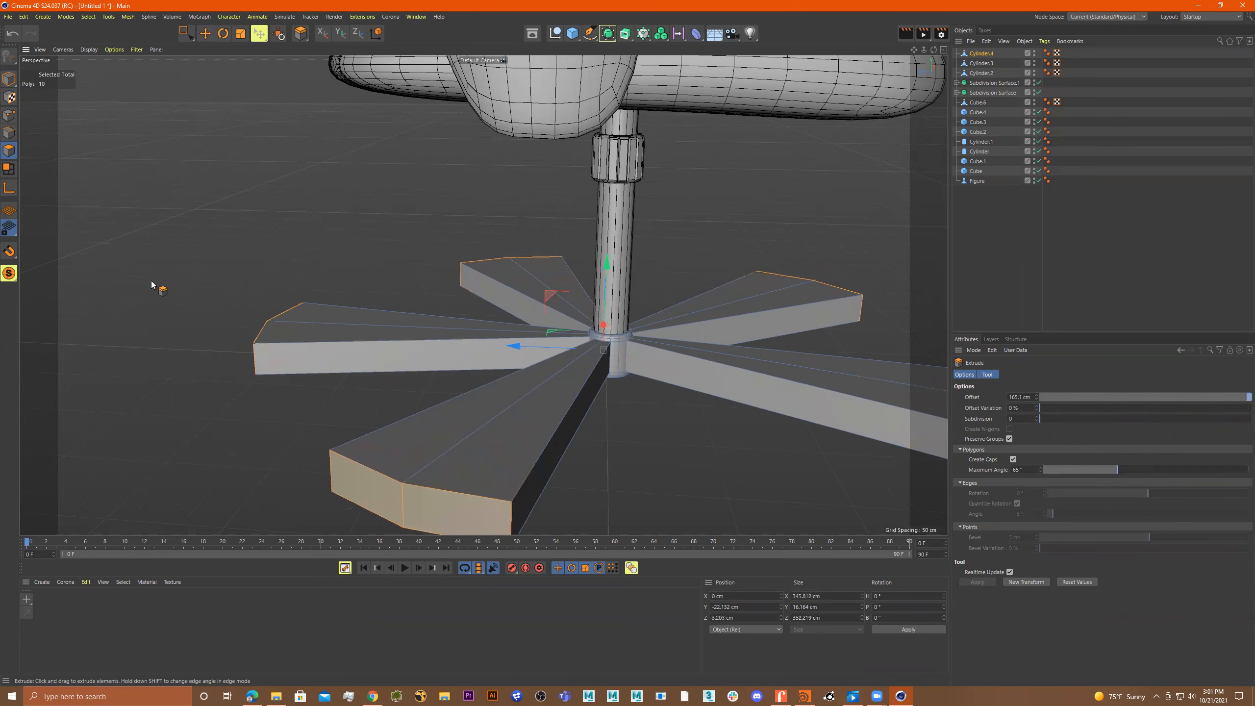
{"action": "left_click_drag", "start_coordinate": [743, 433], "coordinate": [647, 420], "text": "alt"}
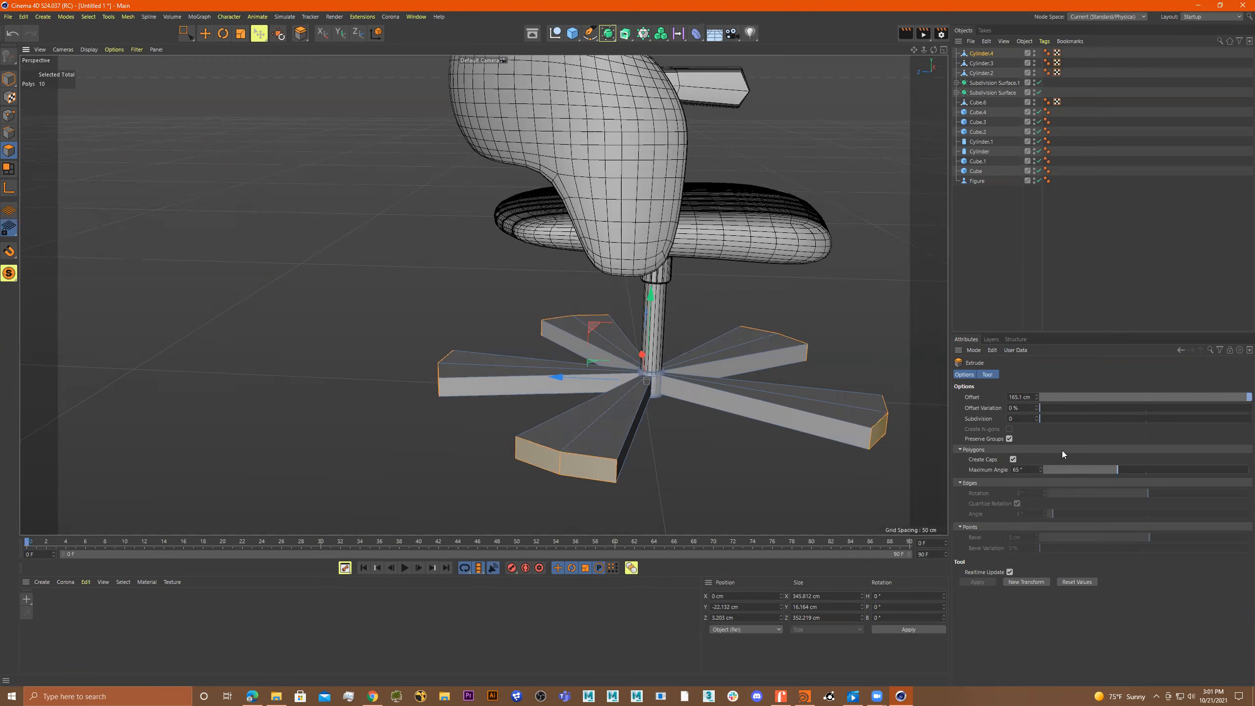
Set the Extrude maximum angle to 173° and lower the end faces of the five legs to about Y -94.8 cm.
{"action": "mouse_move", "coordinate": [1104, 470]}
{"action": "left_mouse_down"}
{"action": "mouse_move", "coordinate": [1147, 483]}
{"action": "mouse_move", "coordinate": [1043, 477]}
{"action": "mouse_move", "coordinate": [1240, 479]}
{"action": "left_mouse_up"}
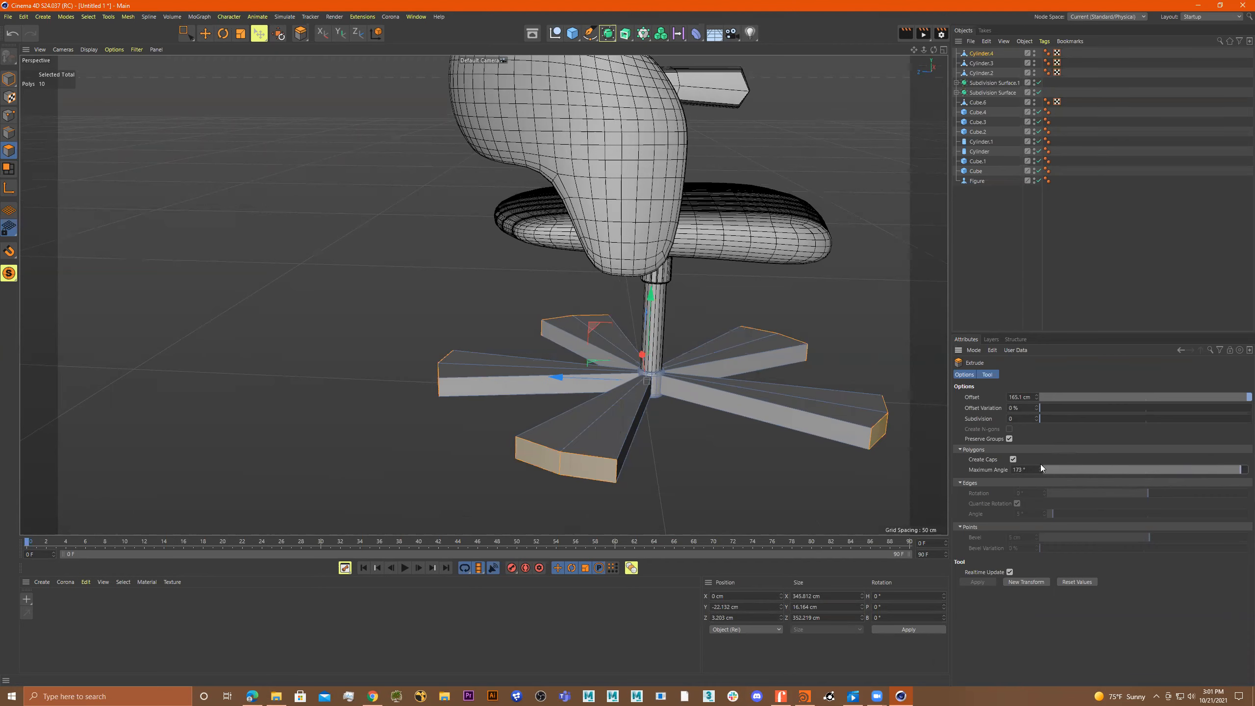
{"action": "left_click_drag", "start_coordinate": [700, 396], "coordinate": [696, 366], "text": "alt"}
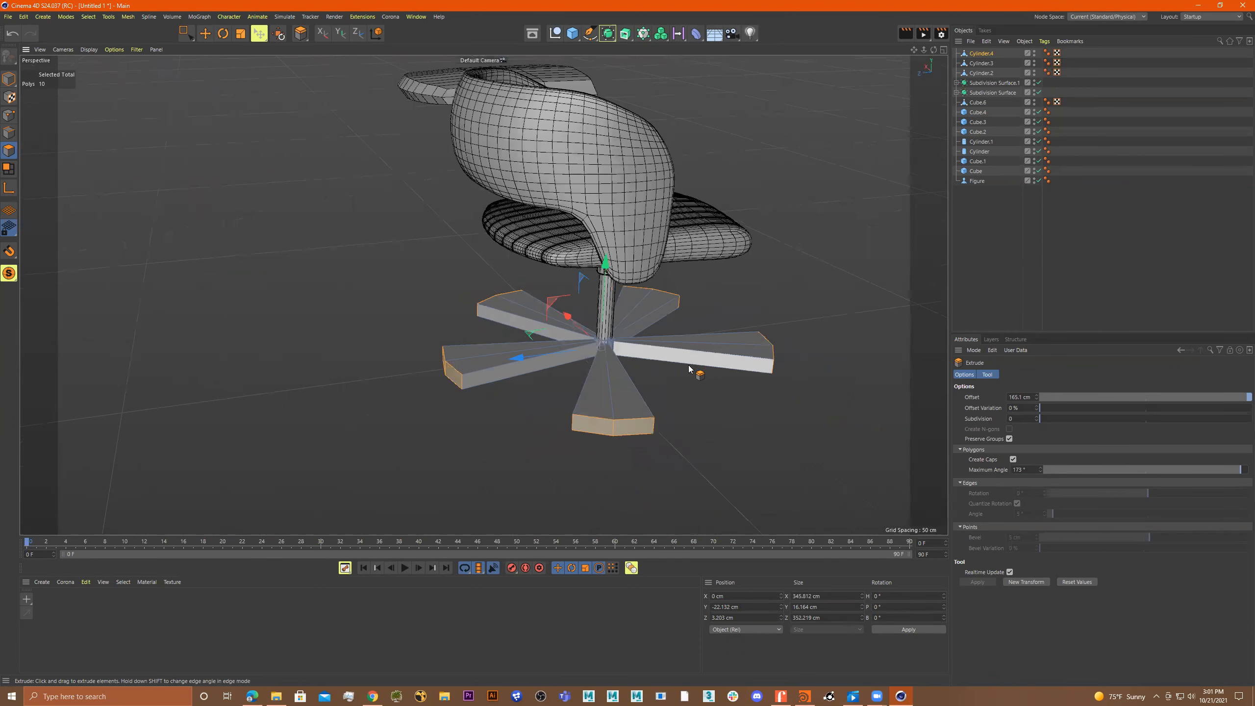
{"action": "left_click_drag", "start_coordinate": [709, 407], "coordinate": [665, 399], "text": "alt"}
{"action": "middle_click_drag", "start_coordinate": [665, 398], "coordinate": [750, 394], "text": "alt"}
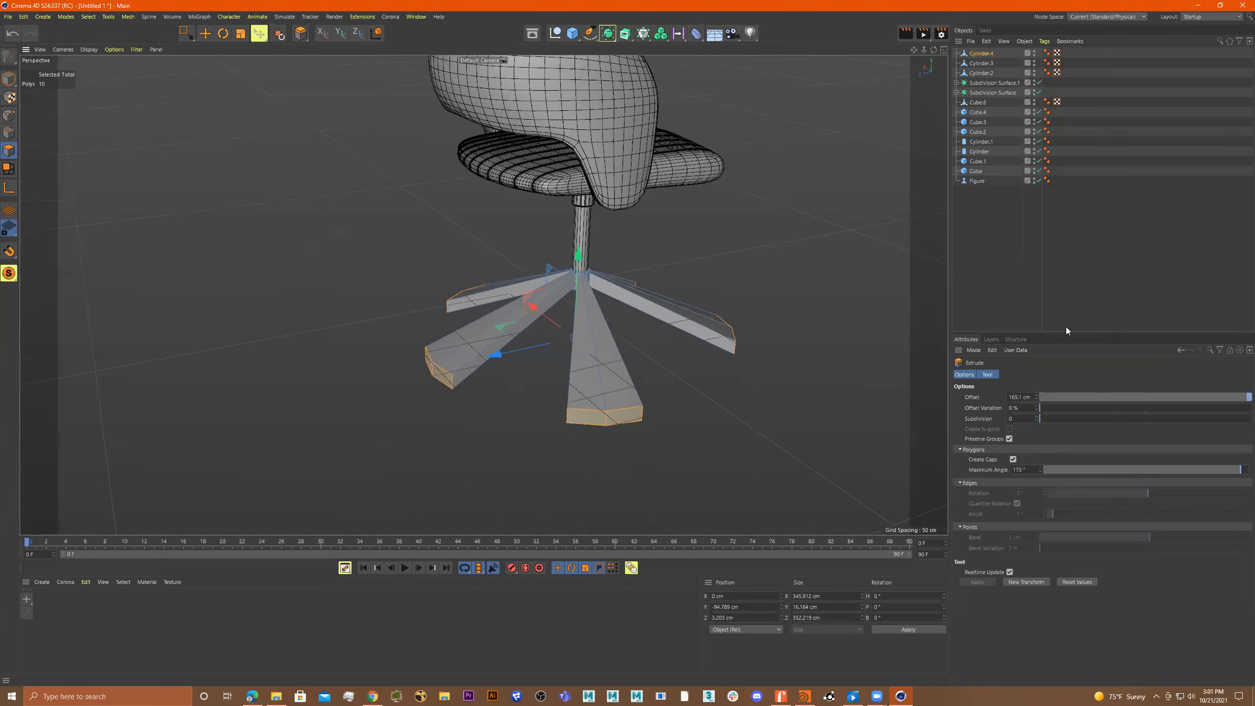
{"action": "mouse_move", "coordinate": [675, 394]}
{"action": "left_mouse_down", "text": "alt"}
{"action": "mouse_move", "coordinate": [658, 392]}
{"action": "mouse_move", "coordinate": [724, 406]}
{"action": "mouse_move", "coordinate": [691, 414]}
{"action": "mouse_move", "coordinate": [703, 407]}
{"action": "mouse_move", "coordinate": [667, 390]}
{"action": "left_mouse_up", "text": "alt"}
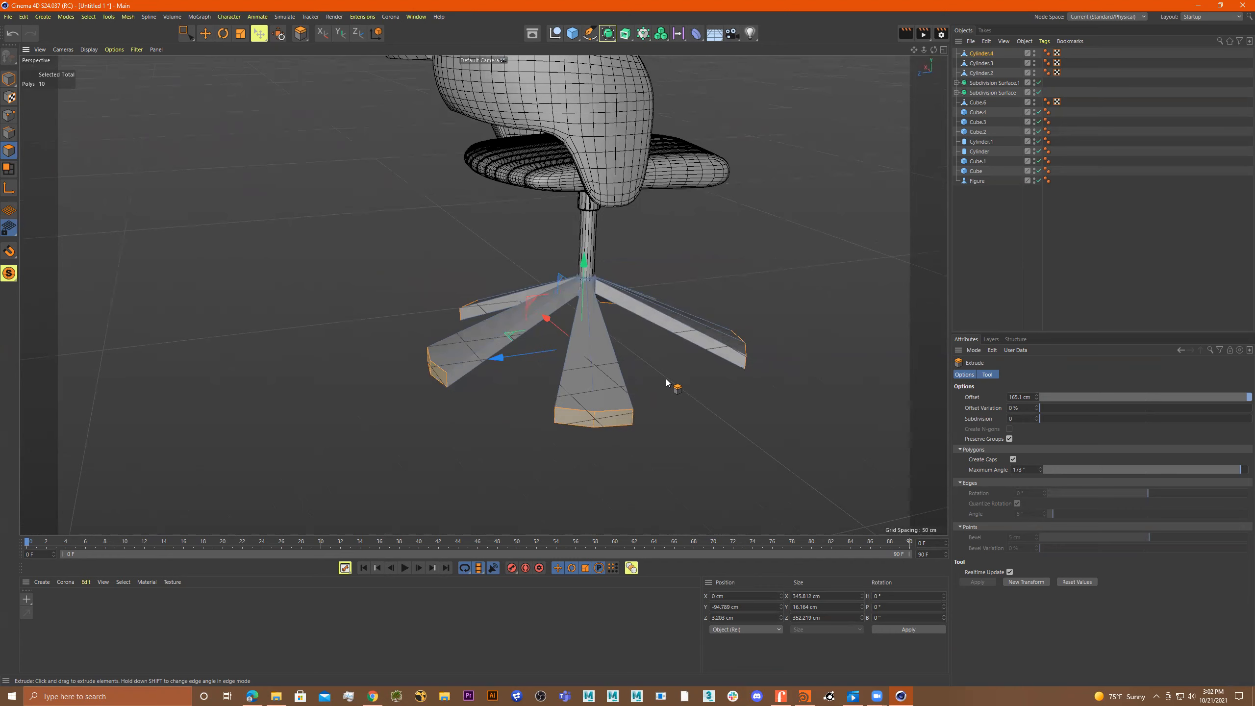
Undo the leg extrusion and the lowering of its ends on the lower collar, and return to whole-object editing.
{"action": "key", "text": "ctrl+z"}
{"action": "key", "text": "ctrl+z"}
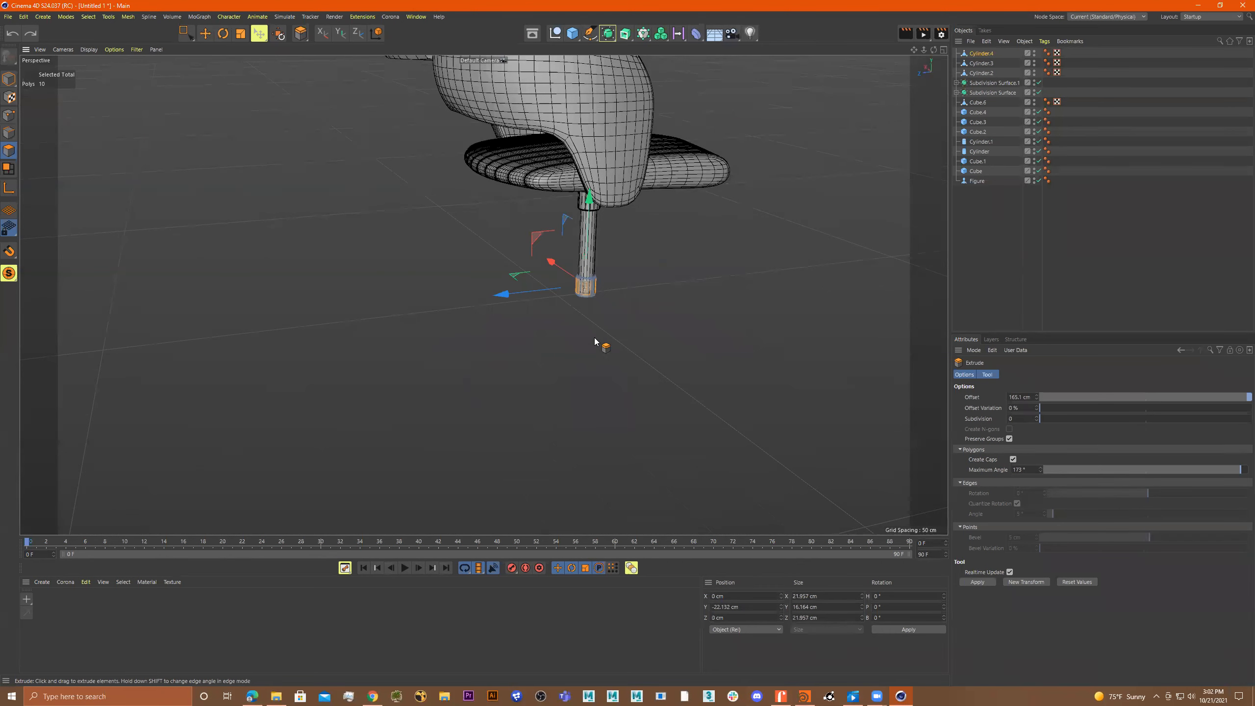
{"action": "key", "text": "ctrl+z"}
{"action": "scroll", "coordinate": [611, 292], "scroll_direction": "up", "scroll_amount": 9}
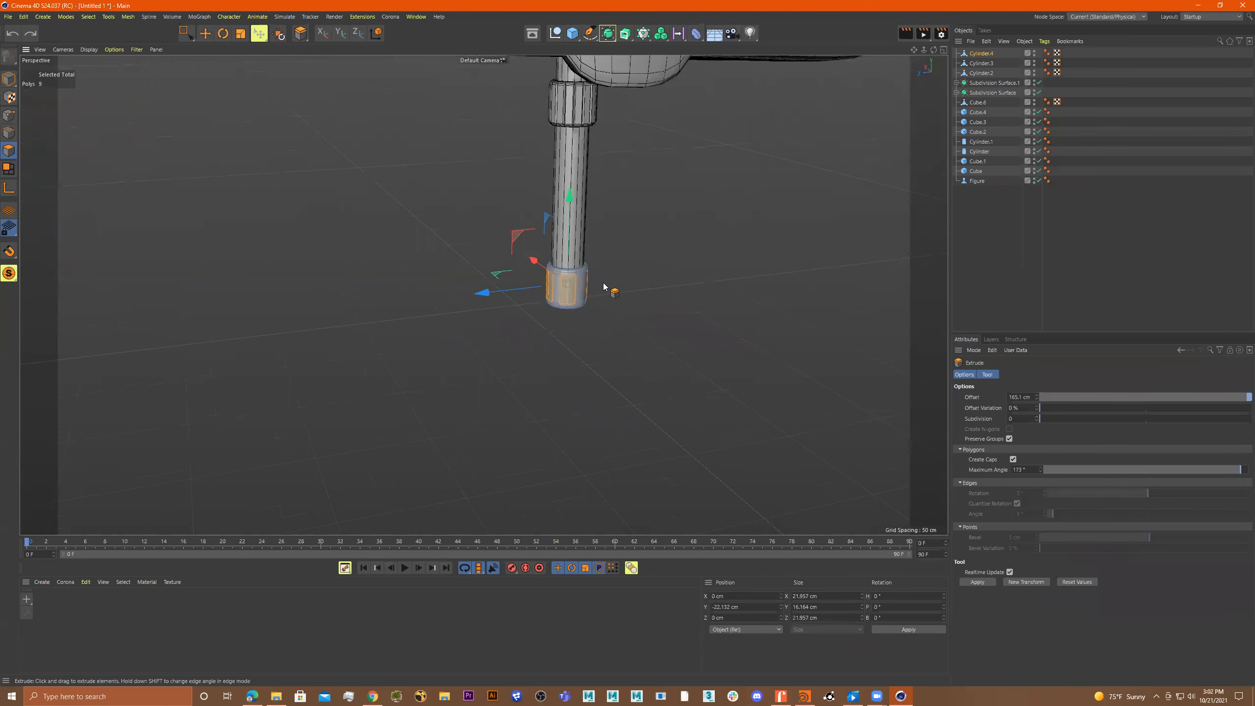
{"action": "left_click", "coordinate": [9, 78]}
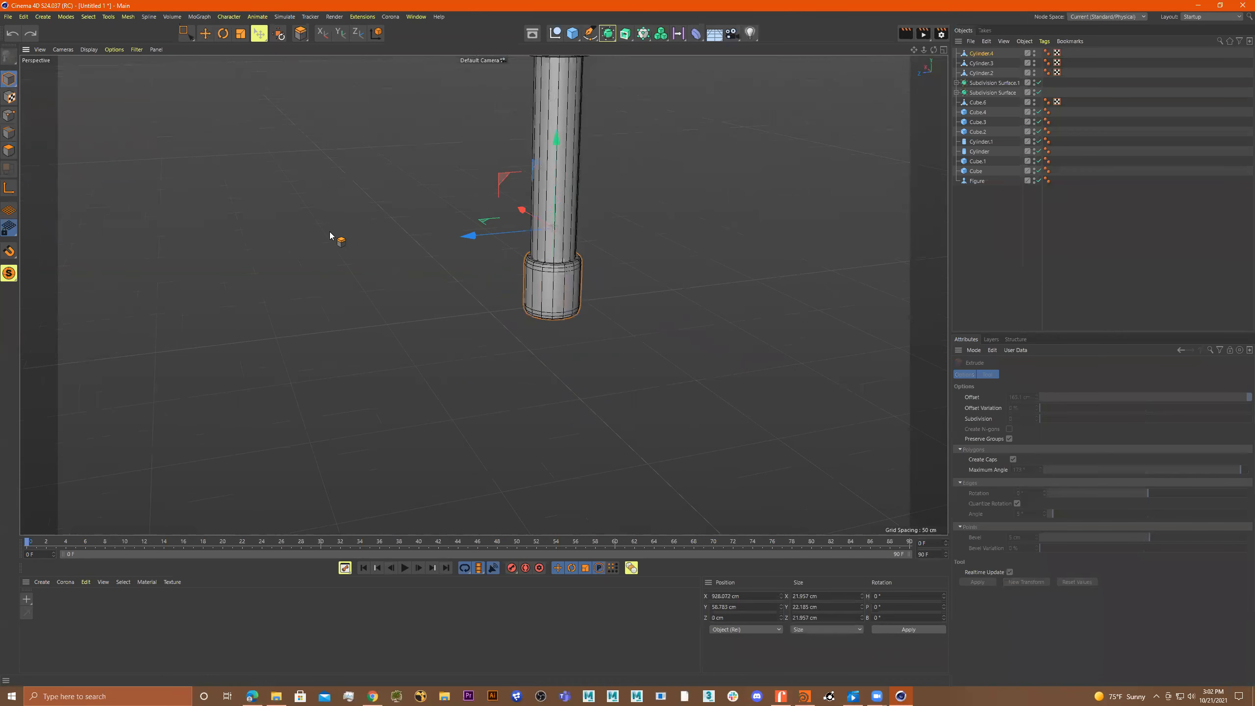
Add a cube primitive and move it along Z to about 562.7 cm, clear of the existing models.
{"action": "mouse_move", "coordinate": [531, 281]}
{"action": "left_mouse_down", "text": "alt"}
{"action": "mouse_move", "coordinate": [562, 278]}
{"action": "mouse_move", "coordinate": [551, 275]}
{"action": "left_mouse_up", "text": "alt"}
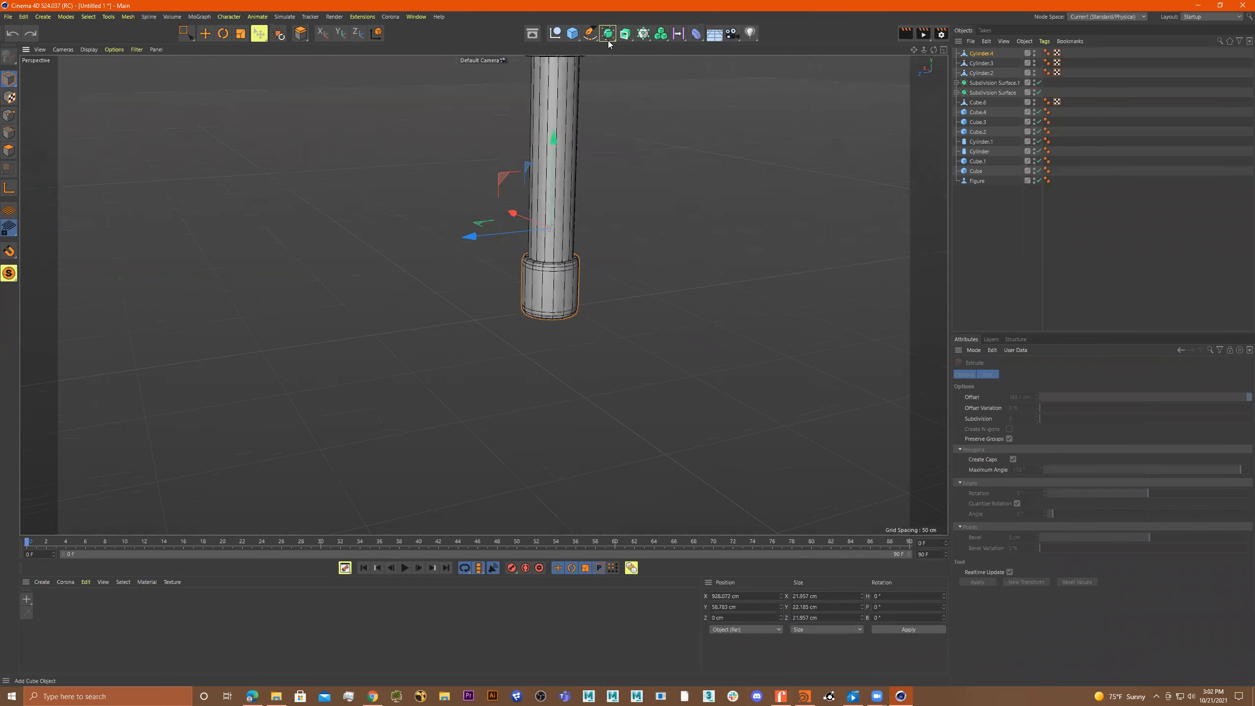
{"action": "left_click", "coordinate": [574, 35]}
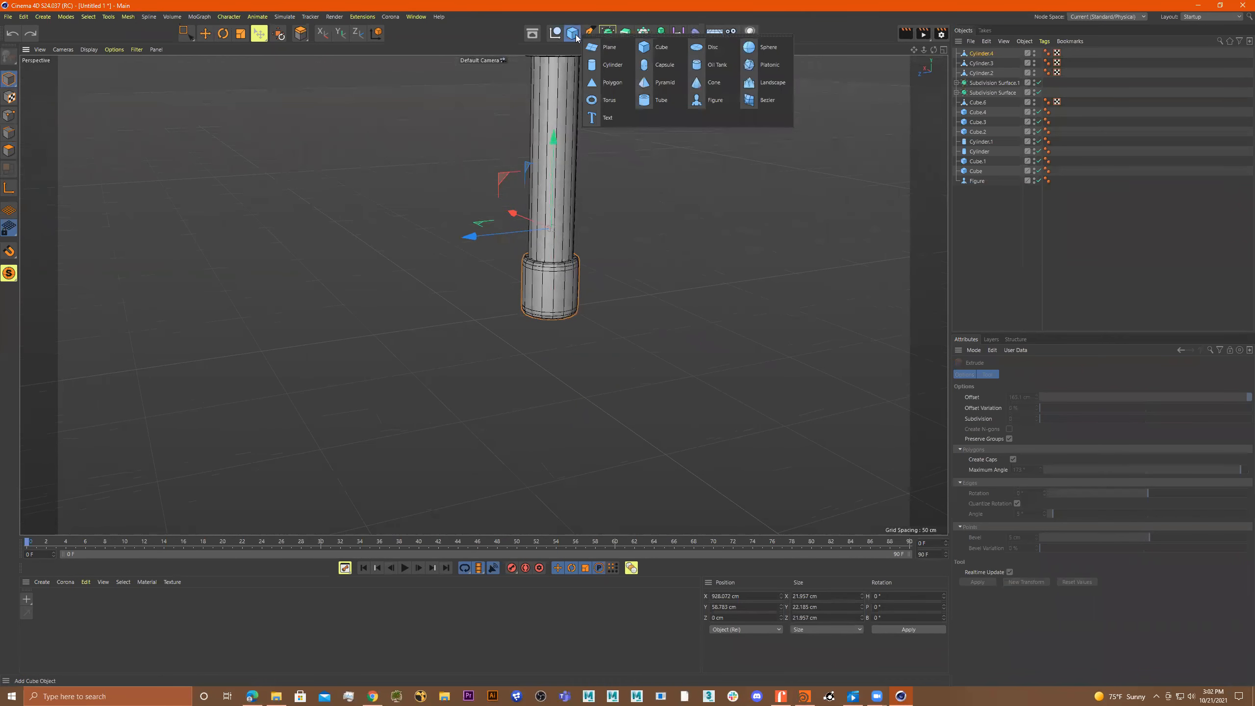
{"action": "left_click", "coordinate": [657, 47]}
{"action": "scroll", "coordinate": [650, 300], "scroll_direction": "down", "scroll_amount": 3}
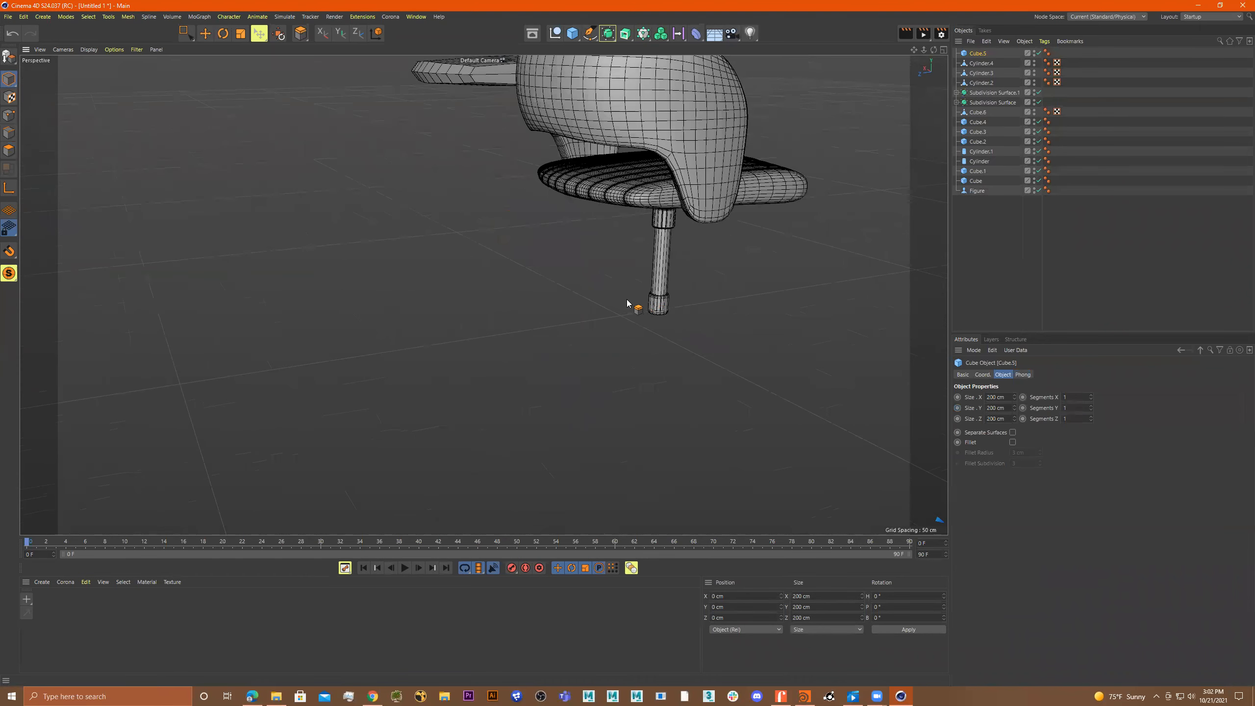
{"action": "key", "text": "9"}
{"action": "key", "text": "s"}
{"action": "mouse_move", "coordinate": [774, 327]}
{"action": "left_mouse_down", "text": "alt"}
{"action": "mouse_move", "coordinate": [815, 340]}
{"action": "mouse_move", "coordinate": [755, 339]}
{"action": "left_mouse_up", "text": "alt"}
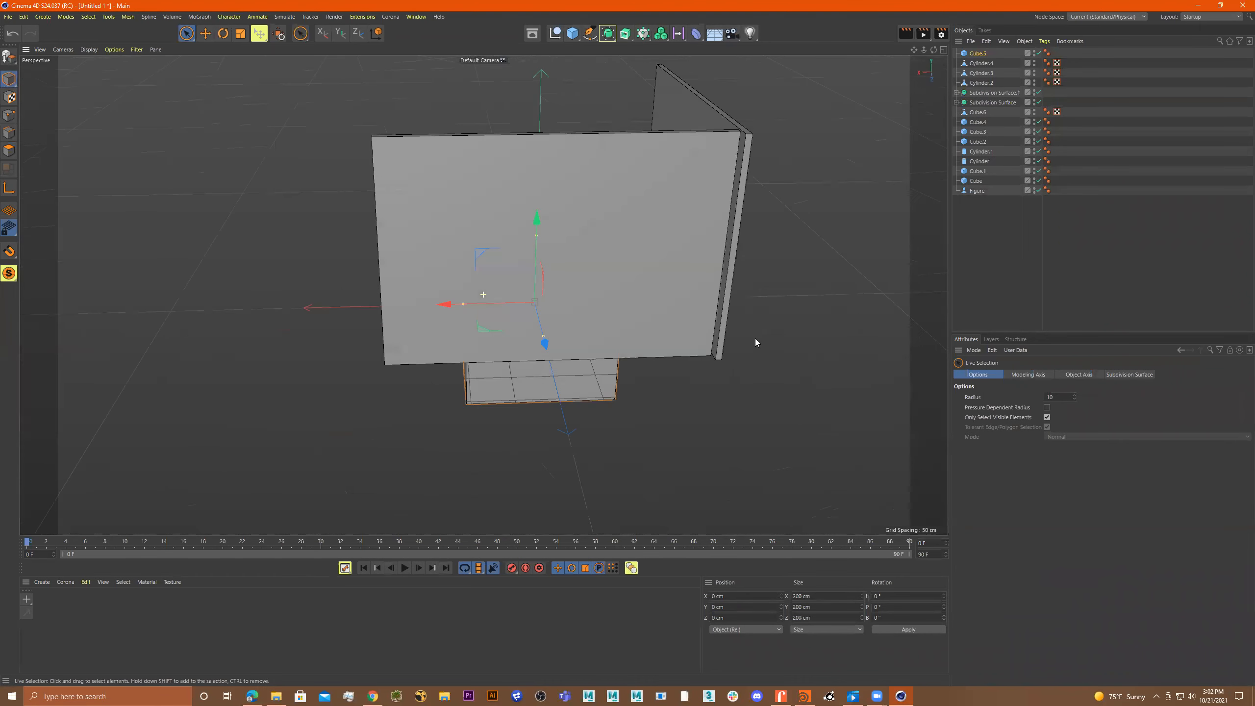
{"action": "scroll", "coordinate": [755, 338], "scroll_direction": "down", "scroll_amount": 4}
{"action": "left_click_drag", "start_coordinate": [600, 336], "coordinate": [813, 428], "text": "alt"}
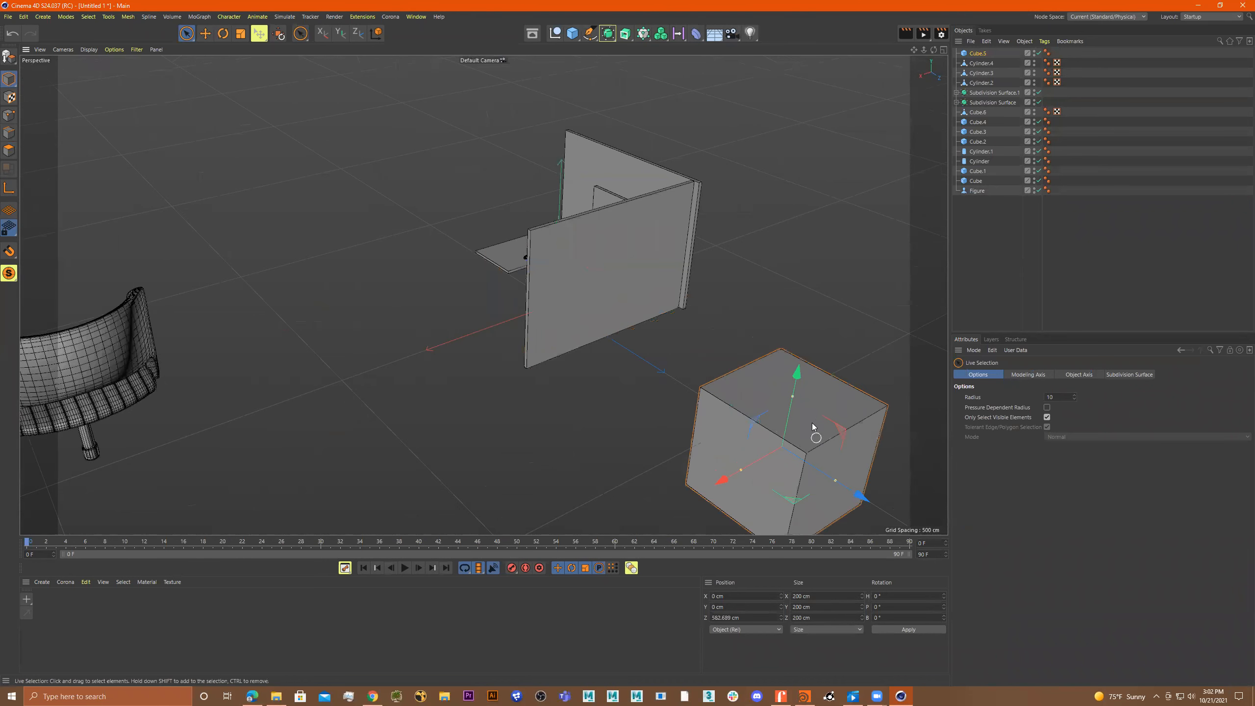
Resize the cube into a long bar about 47.3 x 88.7 x 964.1 cm, centred at about Z 1039.1 cm.
{"action": "key", "text": "s"}
{"action": "left_click_drag", "start_coordinate": [659, 321], "coordinate": [826, 394]}
{"action": "scroll", "coordinate": [692, 353], "scroll_direction": "down", "scroll_amount": 3}
{"action": "left_click_drag", "start_coordinate": [677, 337], "coordinate": [830, 411]}
{"action": "scroll", "coordinate": [631, 303], "scroll_direction": "down", "scroll_amount": 3}
{"action": "left_click_drag", "start_coordinate": [584, 256], "coordinate": [578, 283]}
{"action": "left_click", "coordinate": [1036, 376]}
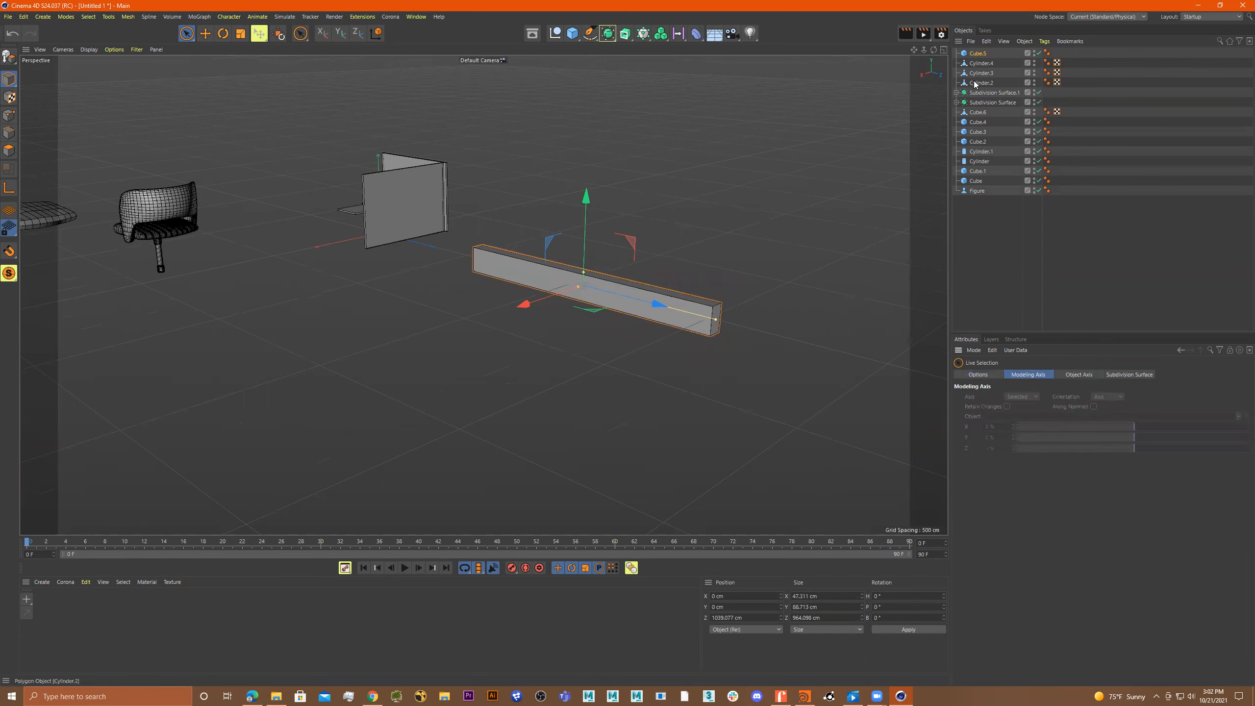
Enable the fillet on the bar and set its radius to about 10.1 cm.
{"action": "left_click", "coordinate": [978, 53]}
{"action": "left_click", "coordinate": [1013, 442]}
{"action": "scroll", "coordinate": [857, 316], "scroll_direction": "up", "scroll_amount": 5}
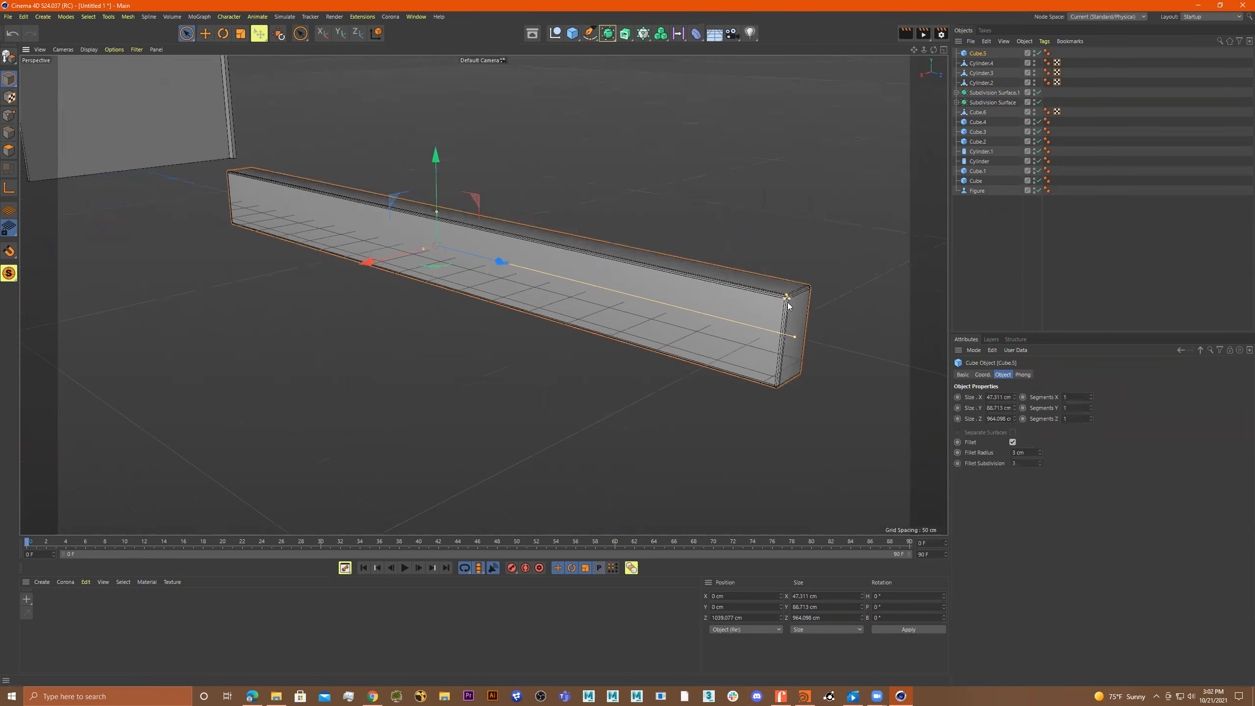
{"action": "mouse_move", "coordinate": [788, 299]}
{"action": "left_mouse_down"}
{"action": "mouse_move", "coordinate": [761, 304]}
{"action": "mouse_move", "coordinate": [811, 300]}
{"action": "mouse_move", "coordinate": [774, 305]}
{"action": "mouse_move", "coordinate": [793, 296]}
{"action": "left_mouse_up"}
{"action": "middle_click_drag", "start_coordinate": [792, 297], "coordinate": [838, 298], "text": "alt"}
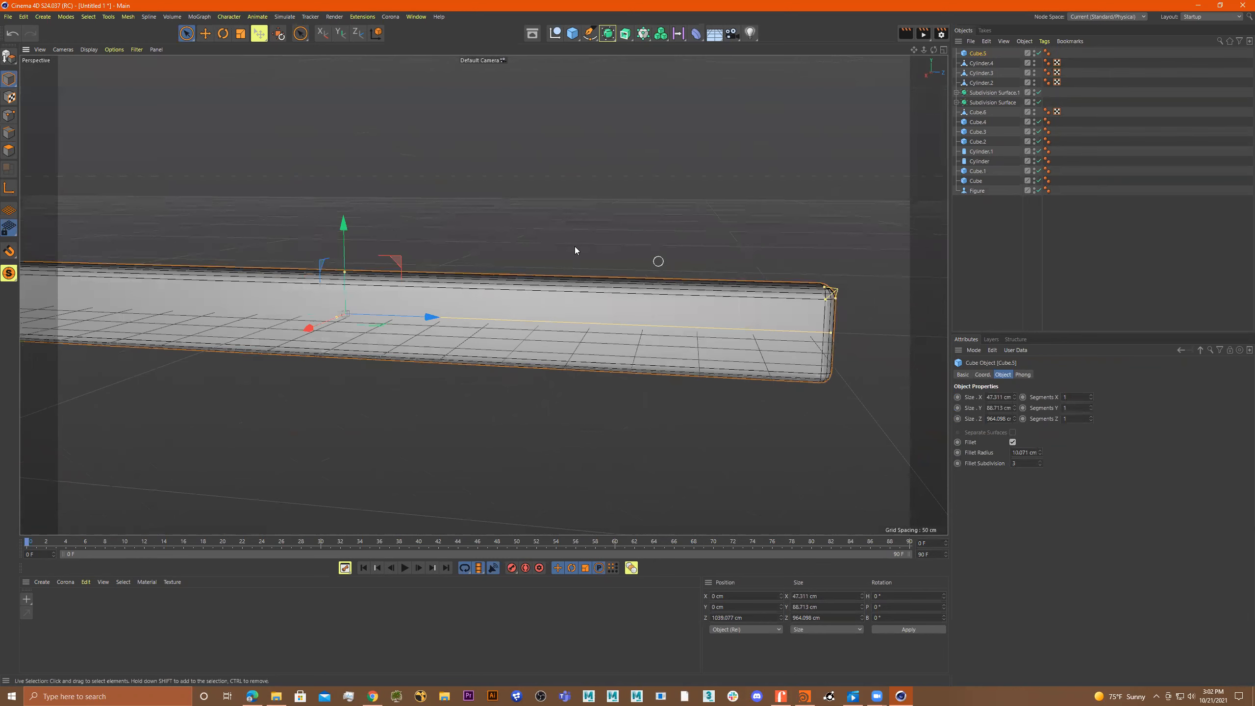
Convert the bar to an editable polygon object and lower the points at its positive-Z end so the bar slopes downward.
{"action": "key", "text": "c"}
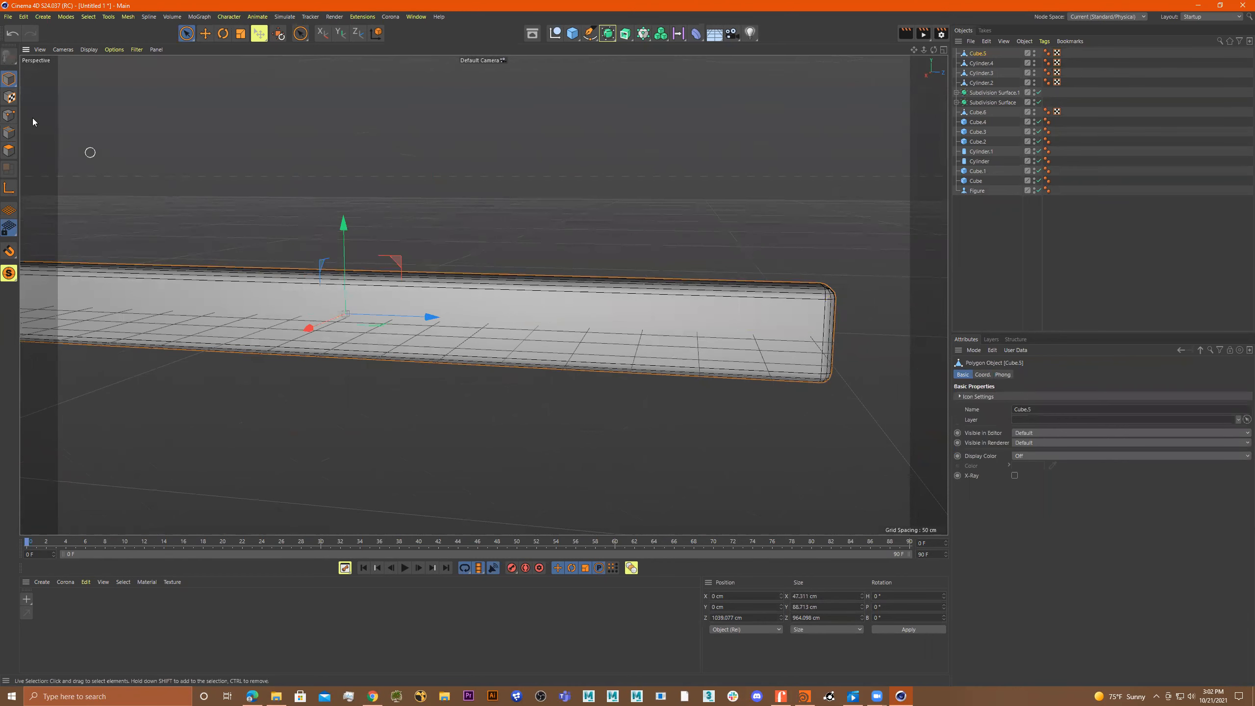
{"action": "left_click", "coordinate": [234, 64]}
{"action": "left_click_drag", "start_coordinate": [873, 229], "coordinate": [744, 426]}
{"action": "scroll", "coordinate": [788, 381], "scroll_direction": "down", "scroll_amount": 5}
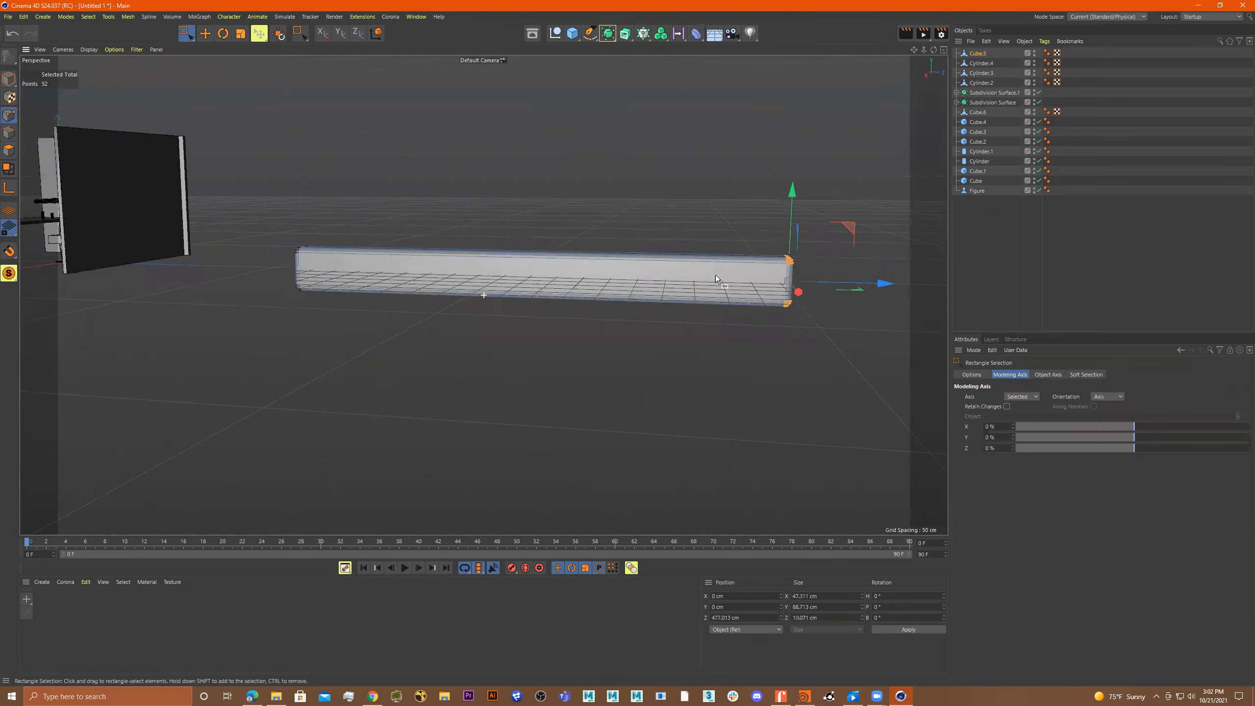
{"action": "left_click_drag", "start_coordinate": [793, 179], "coordinate": [777, 310]}
Scale up the points at the bar's higher end to about 127.3 cm wide and 201 cm tall, tapering the leg.
{"action": "left_click_drag", "start_coordinate": [768, 264], "coordinate": [402, 389], "text": "alt"}
{"action": "key", "text": "t"}
{"action": "left_click_drag", "start_coordinate": [544, 332], "coordinate": [482, 210]}
{"action": "scroll", "coordinate": [513, 190], "scroll_direction": "up", "scroll_amount": 5}
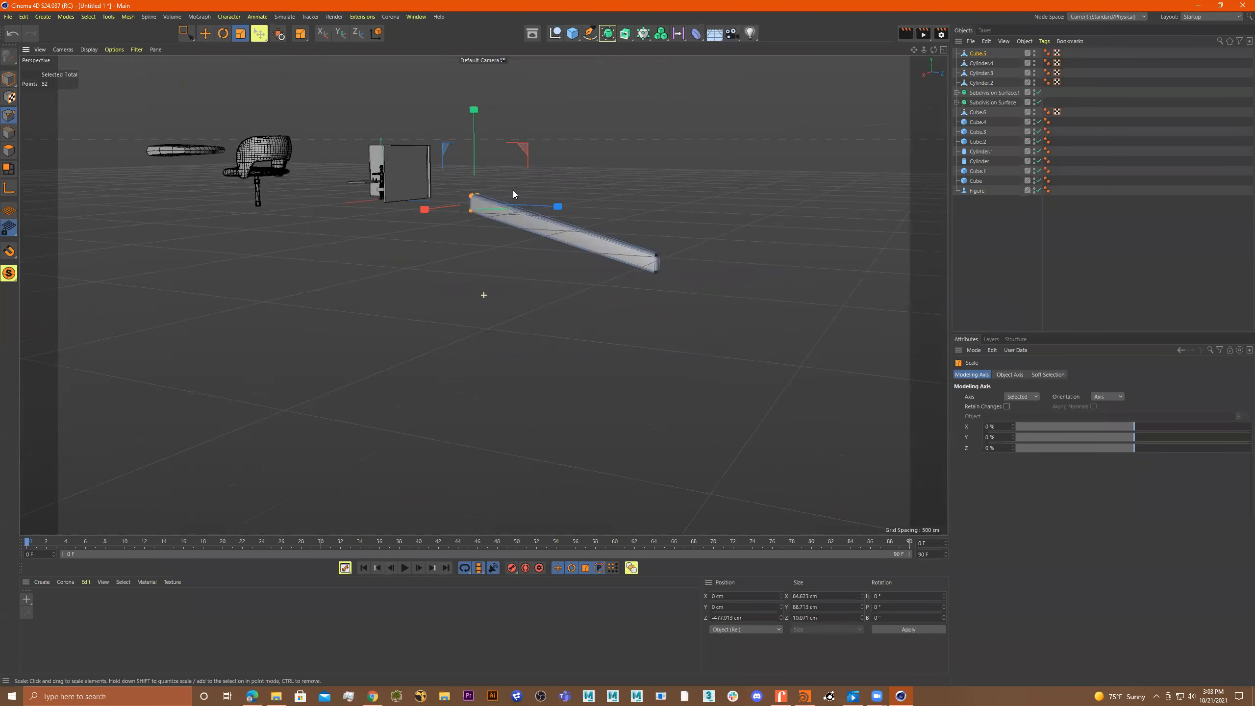
{"action": "left_click_drag", "start_coordinate": [503, 124], "coordinate": [514, 56]}
{"action": "left_click_drag", "start_coordinate": [576, 199], "coordinate": [336, 243], "text": "alt"}
{"action": "middle_click", "coordinate": [596, 283]}
{"action": "middle_click", "coordinate": [355, 207]}
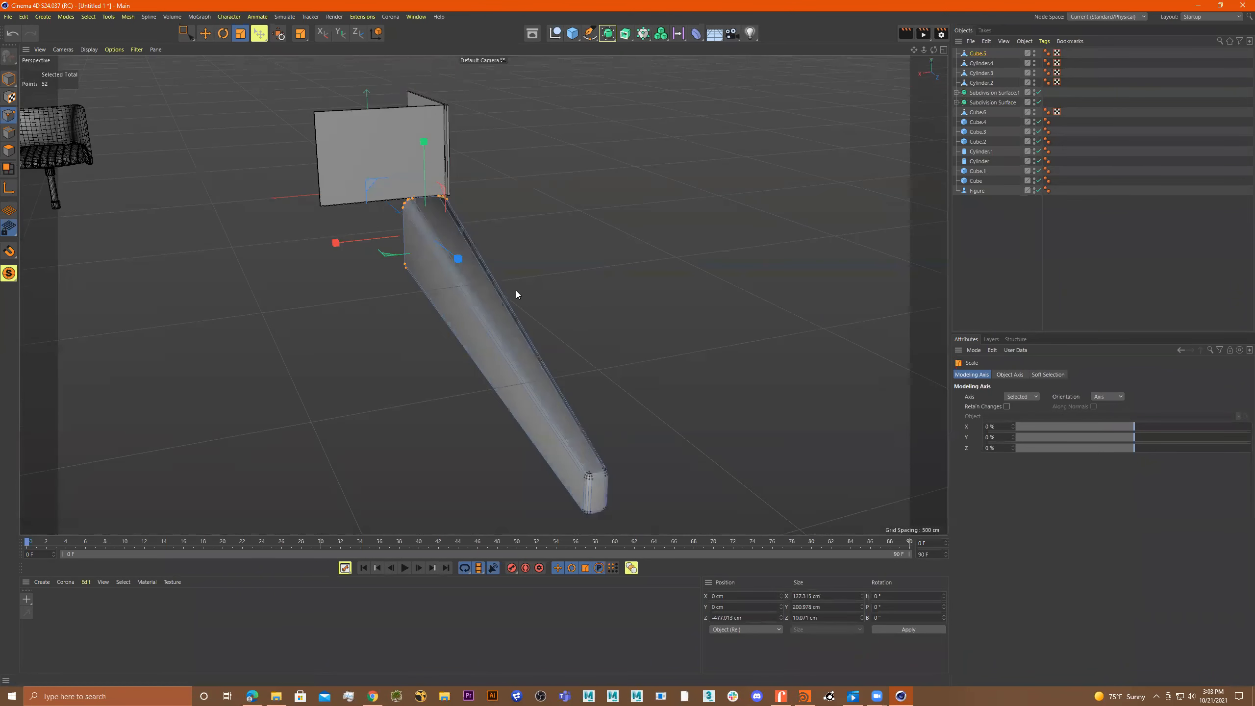
Return to whole-object editing and move the tapered leg toward the chair in the top view.
{"action": "scroll", "coordinate": [515, 294], "scroll_direction": "down", "scroll_amount": 2}
{"action": "left_click", "coordinate": [8, 78]}
{"action": "left_click_drag", "start_coordinate": [489, 316], "coordinate": [534, 359], "text": "alt"}
{"action": "middle_click", "coordinate": [535, 364]}
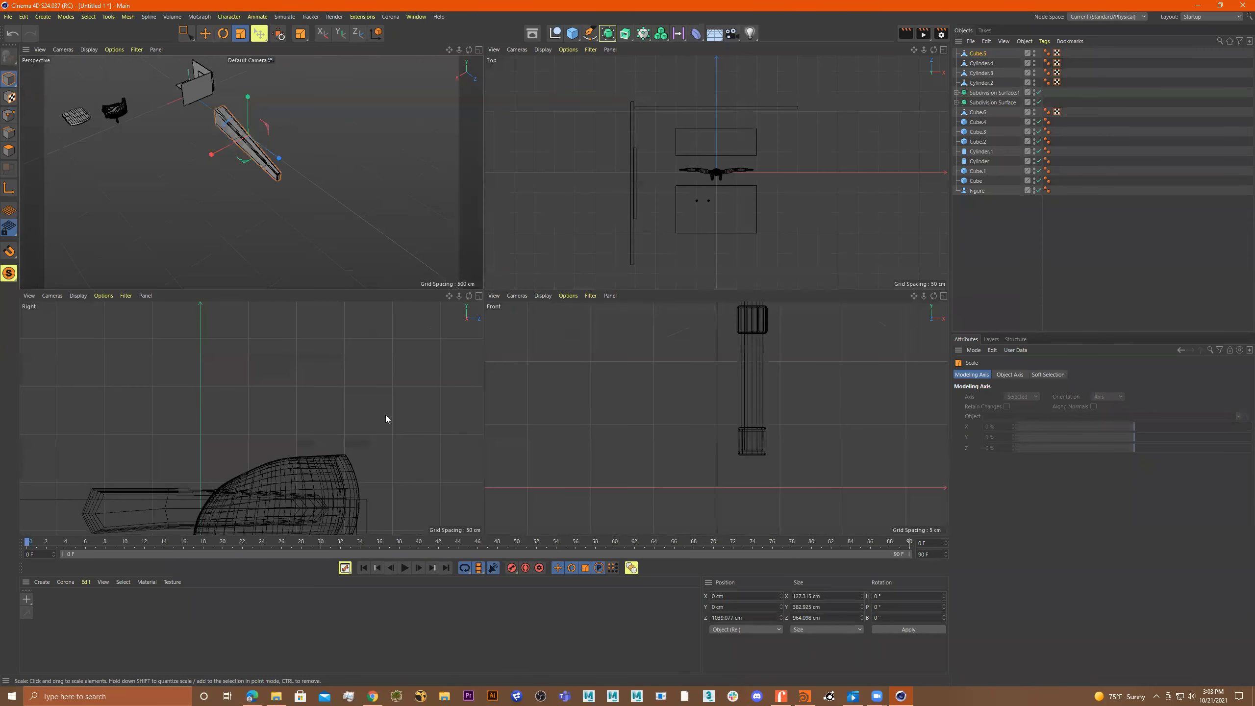
{"action": "scroll", "coordinate": [685, 425], "scroll_direction": "down", "scroll_amount": 5}
{"action": "scroll", "coordinate": [716, 207], "scroll_direction": "down", "scroll_amount": 4}
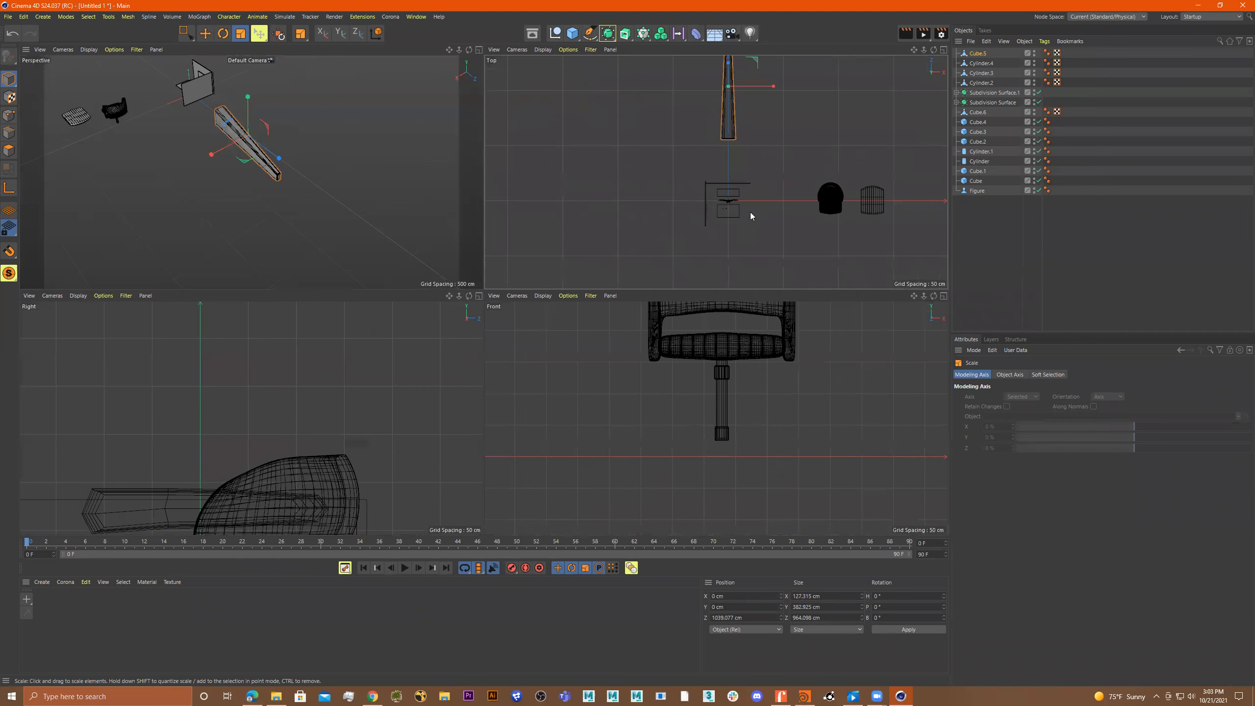
{"action": "middle_click", "coordinate": [776, 197]}
{"action": "scroll", "coordinate": [602, 270], "scroll_direction": "down", "scroll_amount": 2}
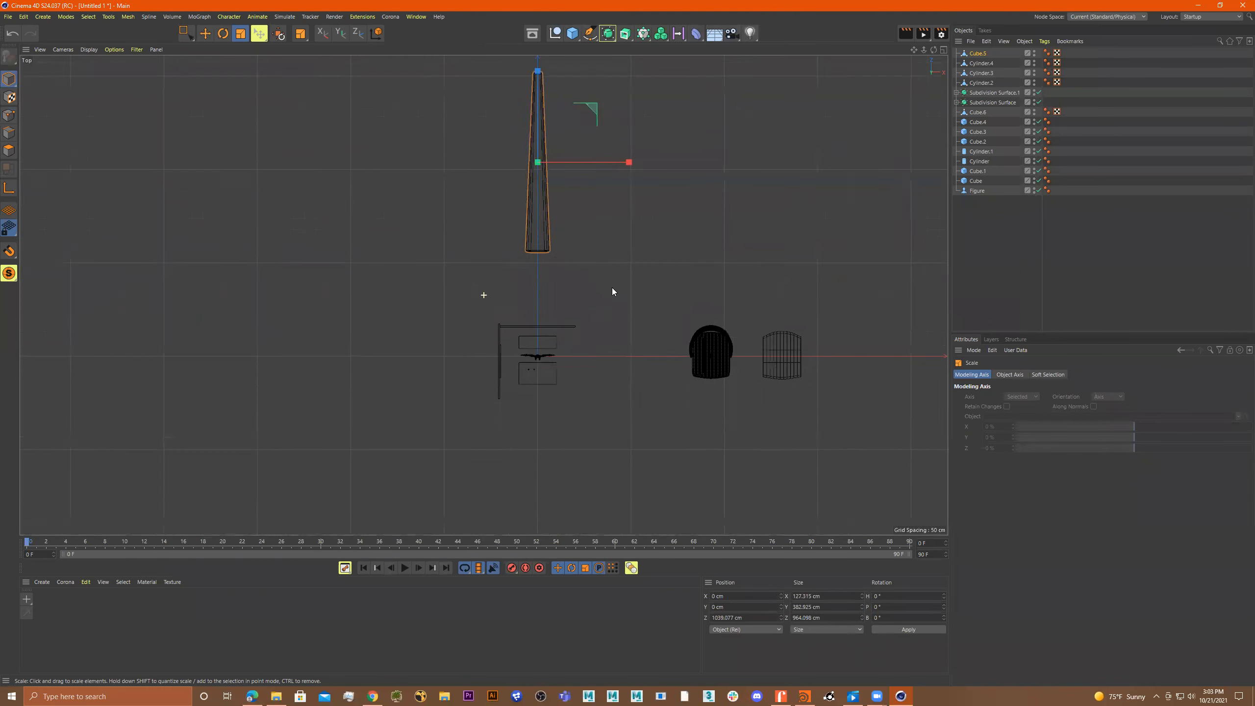
{"action": "key", "text": "e"}
{"action": "left_click_drag", "start_coordinate": [595, 129], "coordinate": [777, 227]}
Scale the tapered leg down uniformly to about 46.1 cm wide, 138.6 cm tall and 349 cm long.
{"action": "scroll", "coordinate": [769, 307], "scroll_direction": "up", "scroll_amount": 1}
{"action": "scroll", "coordinate": [770, 301], "scroll_direction": "up", "scroll_amount": 6}
{"action": "scroll", "coordinate": [689, 288], "scroll_direction": "down", "scroll_amount": 4}
{"action": "key", "text": "r"}
{"action": "key", "text": "t"}
{"action": "left_click_drag", "start_coordinate": [789, 280], "coordinate": [566, 359]}
Move the leg in the top view to about X 928.6 cm, Z 159.4 cm, aligned with the chair's column.
{"action": "key", "text": "e"}
{"action": "left_click_drag", "start_coordinate": [706, 148], "coordinate": [712, 275]}
{"action": "scroll", "coordinate": [741, 380], "scroll_direction": "up", "scroll_amount": 2}
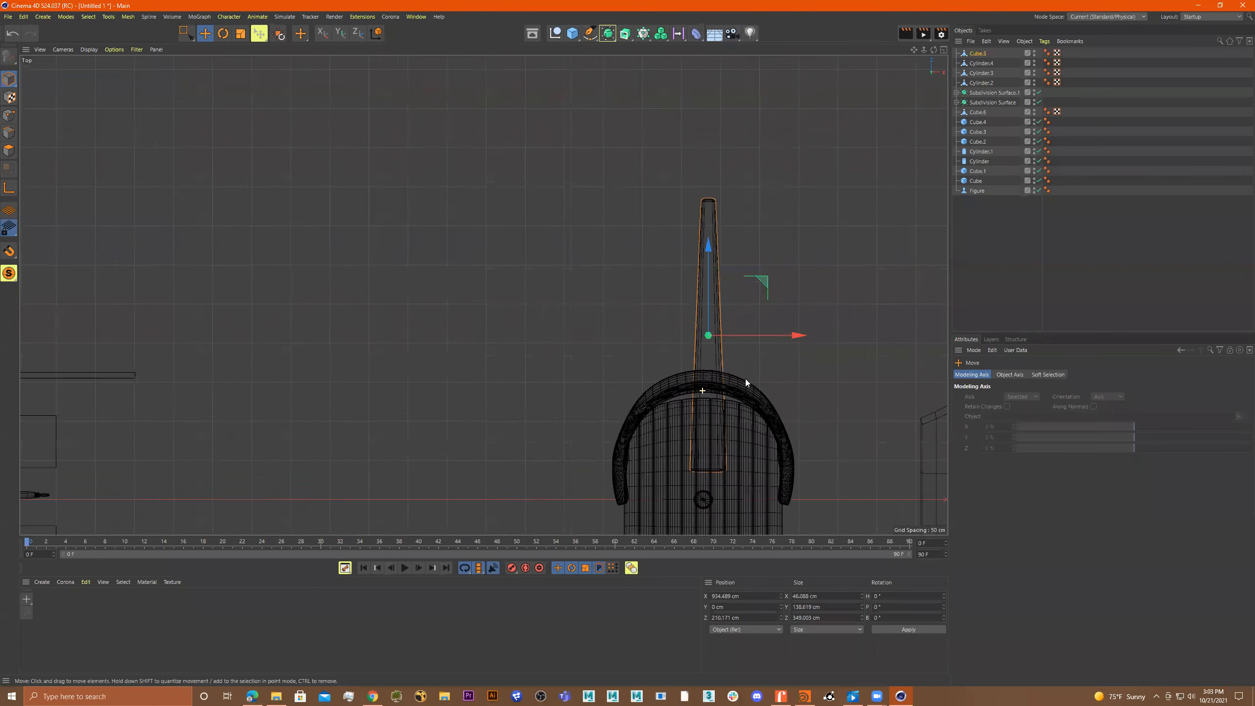
{"action": "scroll", "coordinate": [745, 383], "scroll_direction": "up", "scroll_amount": 2}
{"action": "left_click_drag", "start_coordinate": [747, 216], "coordinate": [738, 218]}
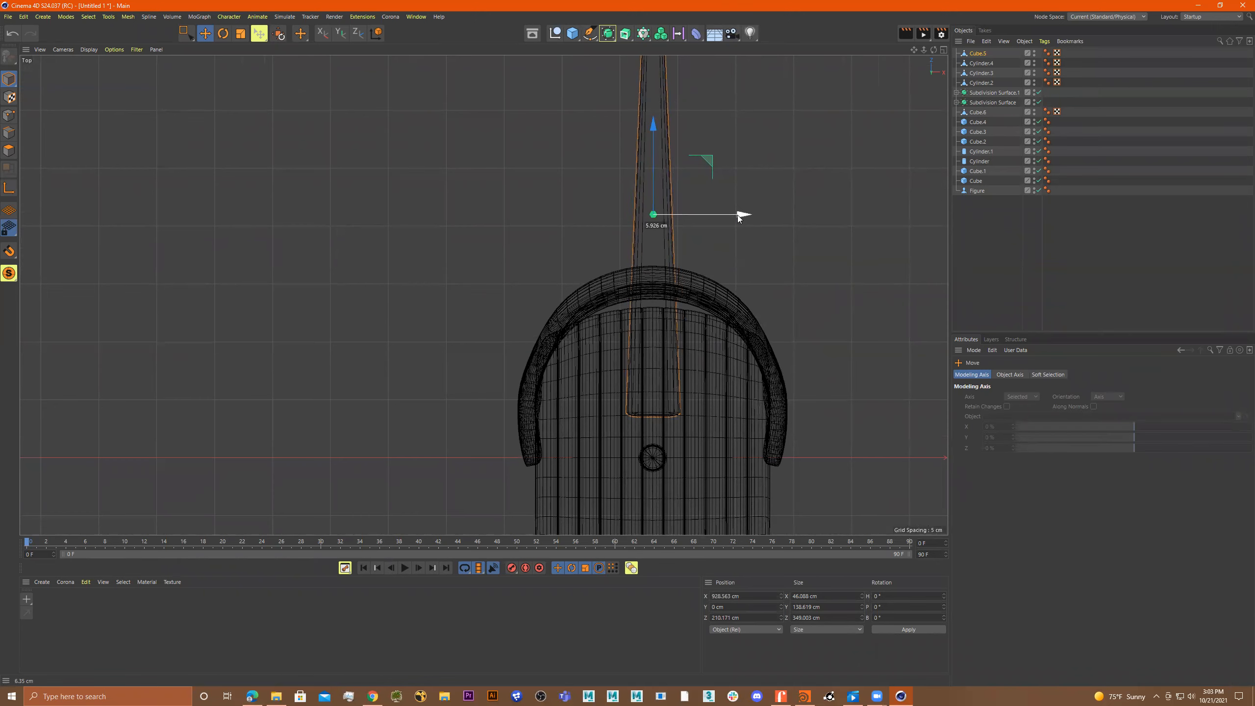
{"action": "left_click_drag", "start_coordinate": [651, 132], "coordinate": [653, 193]}
Scale the leg down uniformly to about 17.7 cm wide and 134.4 cm long.
{"action": "key", "text": "t"}
{"action": "left_click_drag", "start_coordinate": [810, 270], "coordinate": [585, 347]}
{"action": "key", "text": "w"}
{"action": "key", "text": "w"}
{"action": "key", "text": "e"}
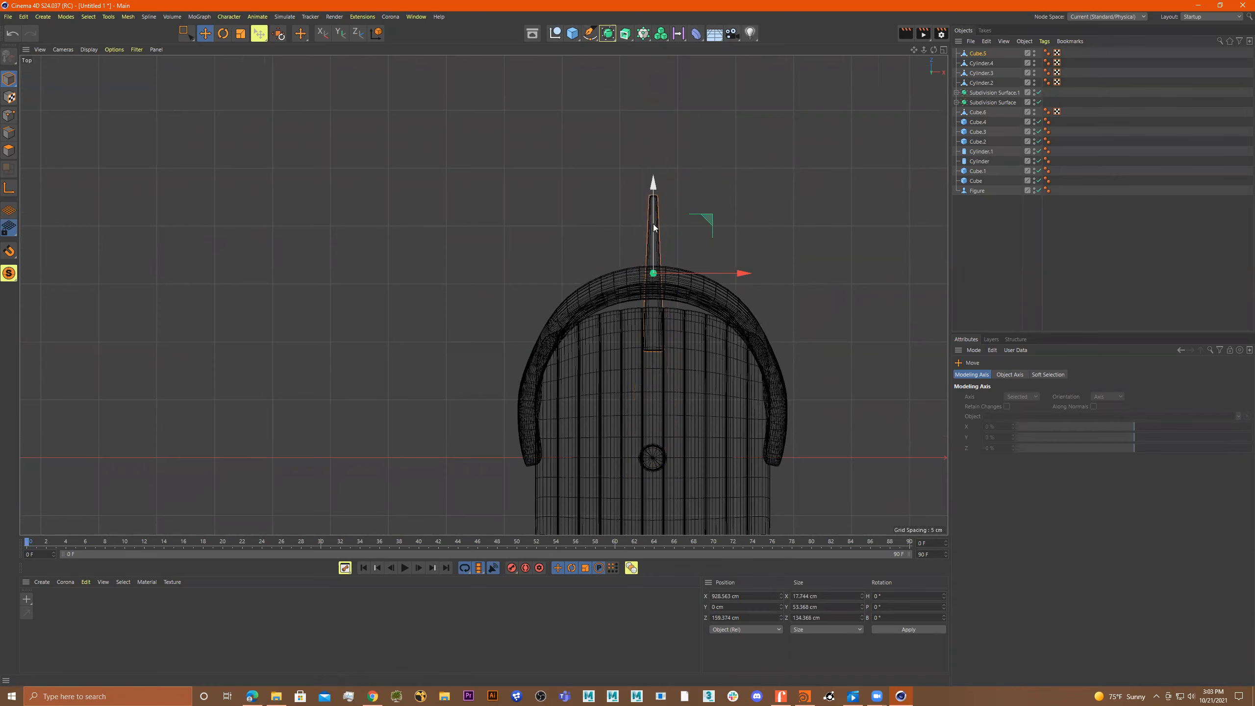
Move the tapered leg in toward the column to about Z 69.2 cm and raise it to about Y 33.9 cm.
{"action": "left_click_drag", "start_coordinate": [647, 211], "coordinate": [644, 291]}
{"action": "mouse_move", "coordinate": [668, 245]}
{"action": "left_mouse_down"}
{"action": "mouse_move", "coordinate": [668, 151]}
{"action": "mouse_move", "coordinate": [668, 255]}
{"action": "left_mouse_up"}
{"action": "middle_click", "coordinate": [745, 305]}
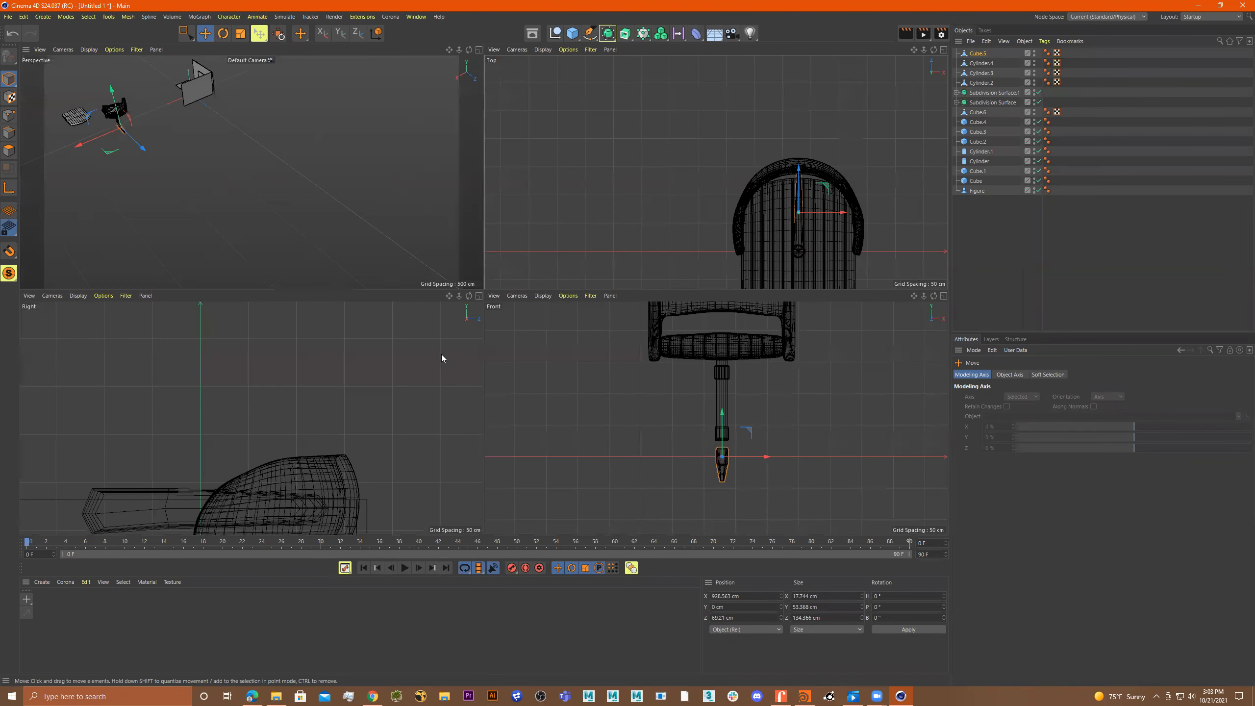
{"action": "middle_click", "coordinate": [779, 433]}
{"action": "scroll", "coordinate": [515, 392], "scroll_direction": "up", "scroll_amount": 4}
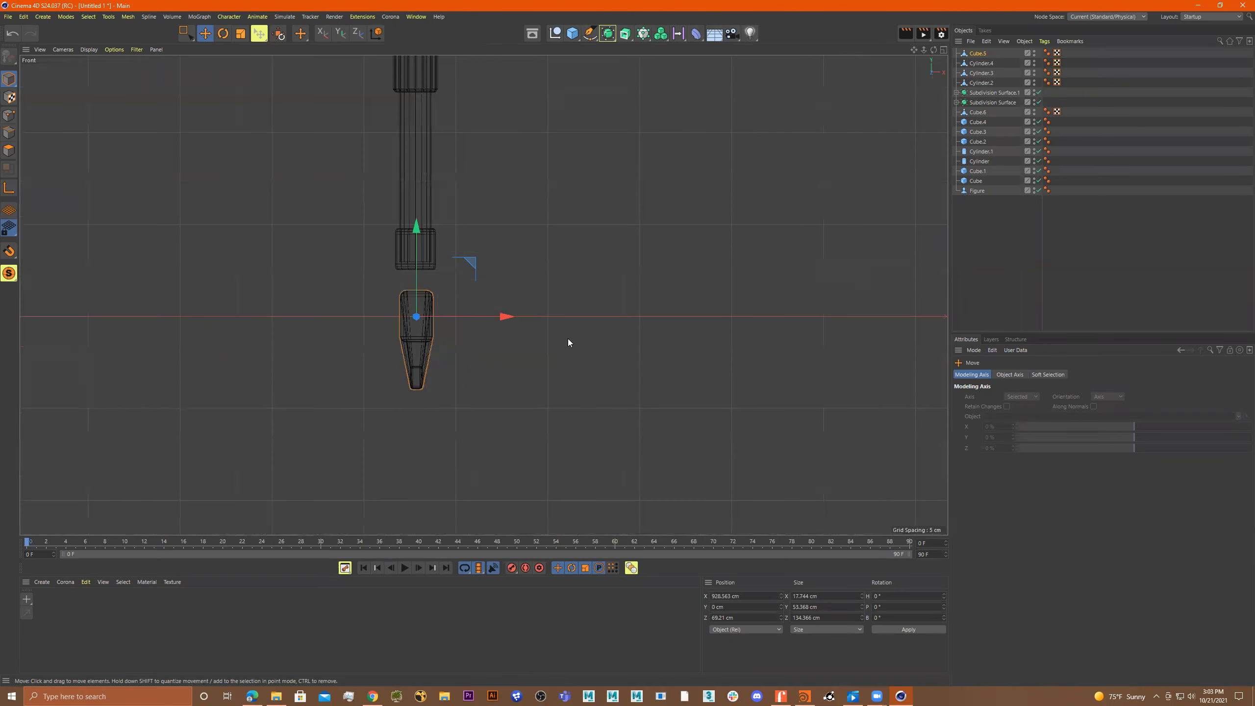
{"action": "left_click_drag", "start_coordinate": [418, 232], "coordinate": [413, 171]}
{"action": "middle_click", "coordinate": [413, 171]}
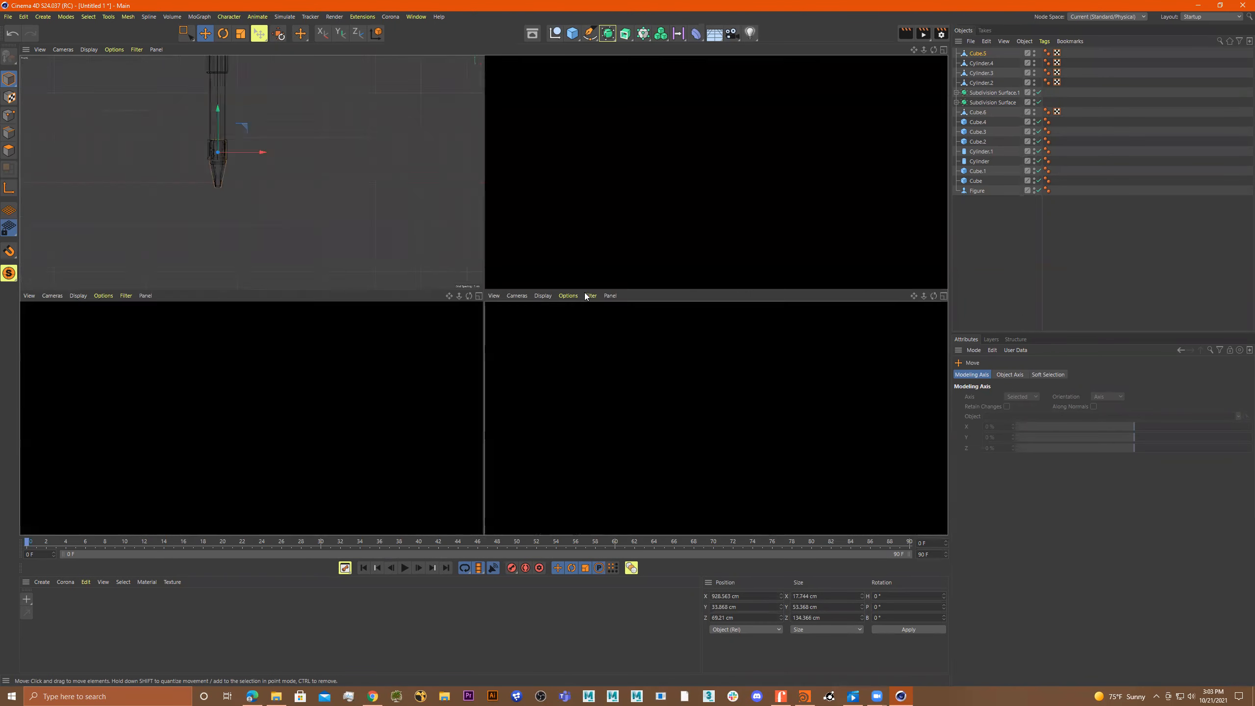
Move the human figure in the side view to about Z -92.6 cm, clear of the chair column.
{"action": "middle_click", "coordinate": [358, 424]}
{"action": "scroll", "coordinate": [474, 419], "scroll_direction": "down", "scroll_amount": 6}
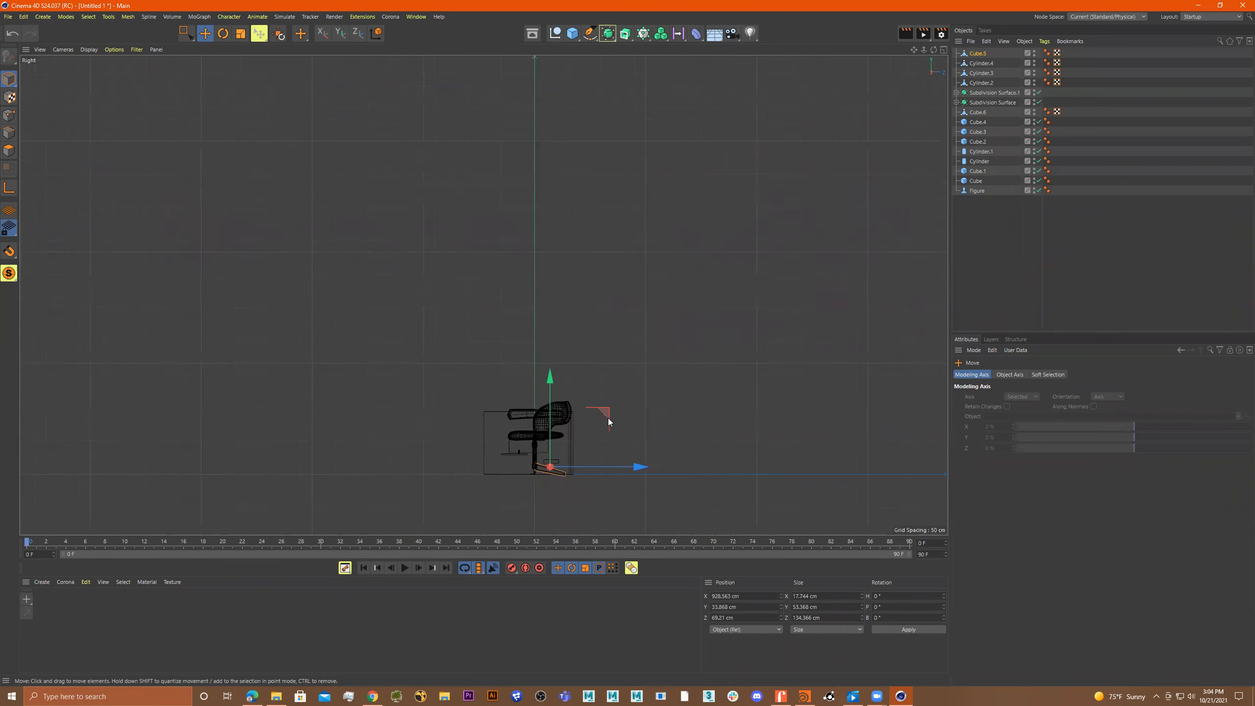
{"action": "scroll", "coordinate": [545, 419], "scroll_direction": "up", "scroll_amount": 5}
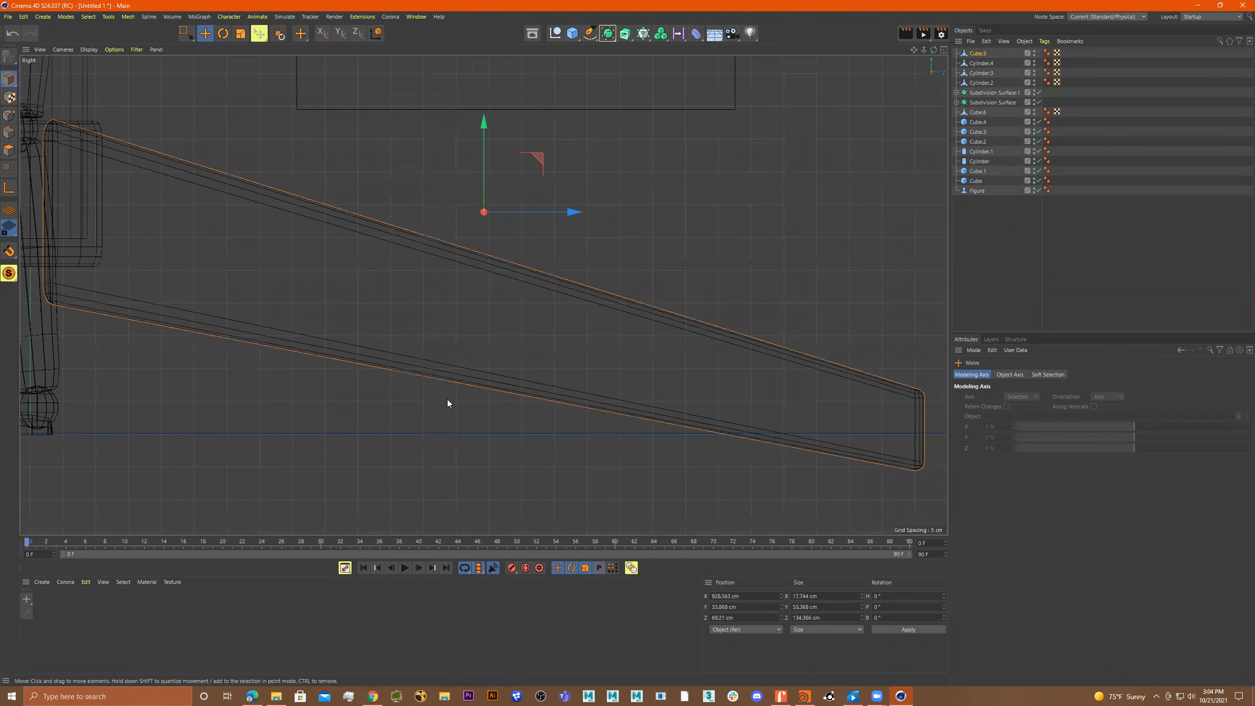
{"action": "scroll", "coordinate": [444, 406], "scroll_direction": "down", "scroll_amount": 3}
{"action": "middle_click_drag", "start_coordinate": [469, 408], "coordinate": [621, 435], "text": "alt"}
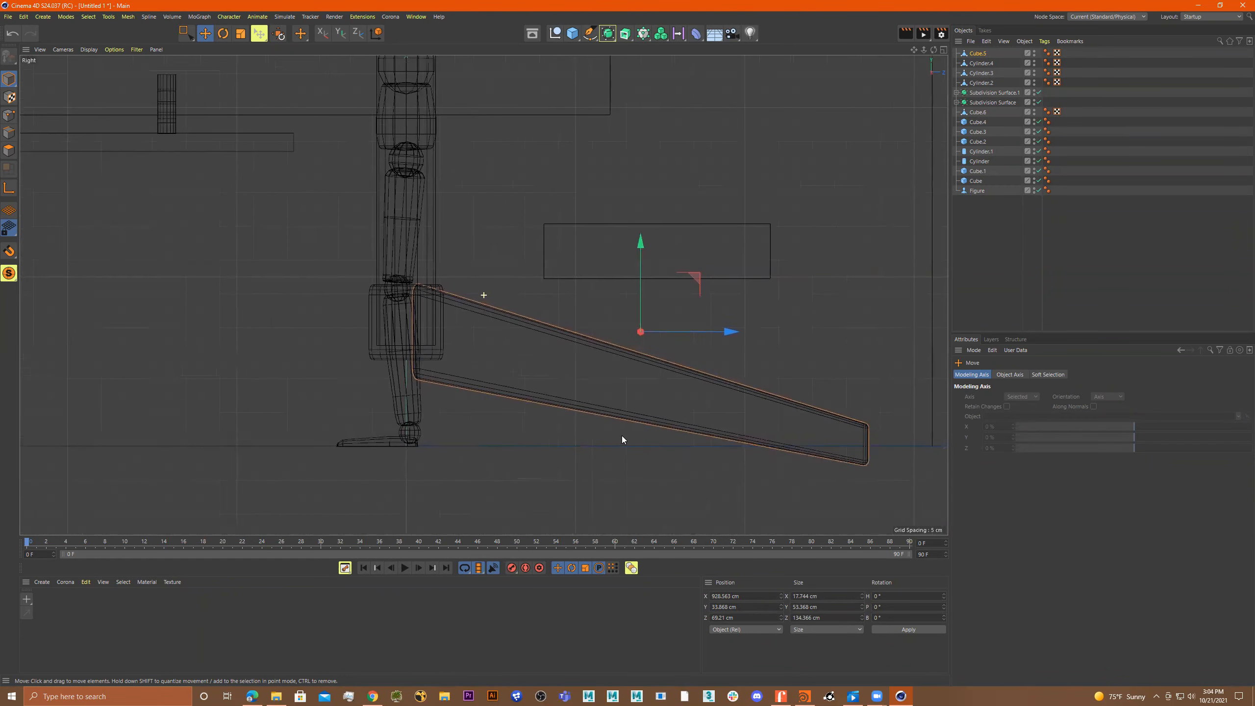
{"action": "left_click", "coordinate": [416, 423]}
{"action": "left_click_drag", "start_coordinate": [477, 441], "coordinate": [163, 445]}
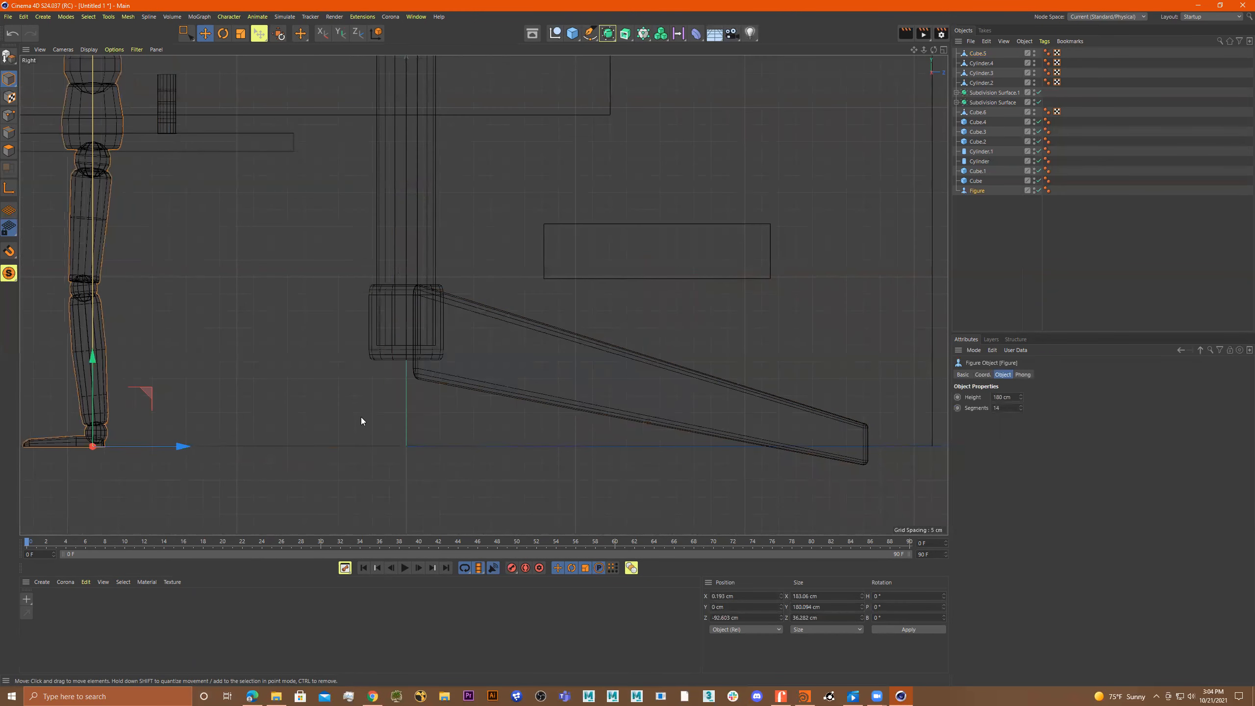
Scale the tapered leg down uniformly to about 12.3 cm wide, 36.9 cm tall and 92.9 cm long.
{"action": "left_click", "coordinate": [522, 342]}
{"action": "left_click", "coordinate": [535, 328]}
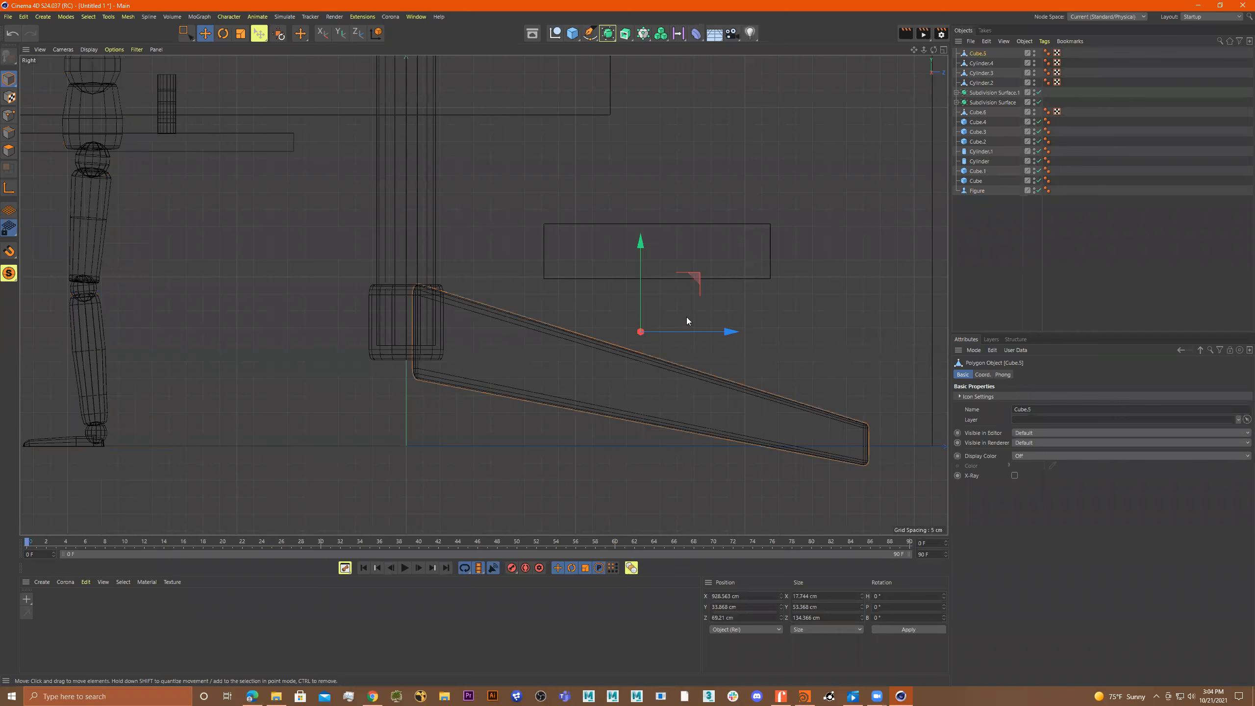
{"action": "key", "text": "t"}
{"action": "left_click_drag", "start_coordinate": [743, 278], "coordinate": [634, 322]}
Move the leg against the lower collar in the side view, to about Y 36.6 cm, Z 56.6 cm.
{"action": "key", "text": "e"}
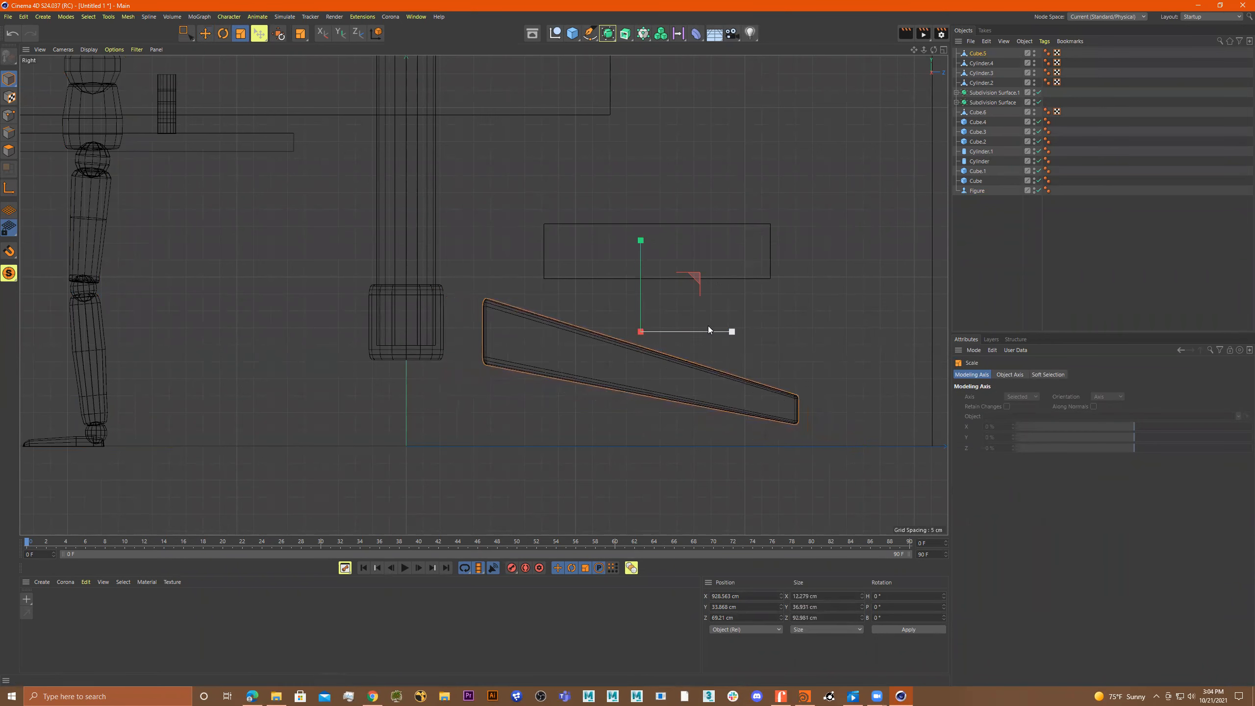
{"action": "left_click_drag", "start_coordinate": [730, 333], "coordinate": [680, 333]}
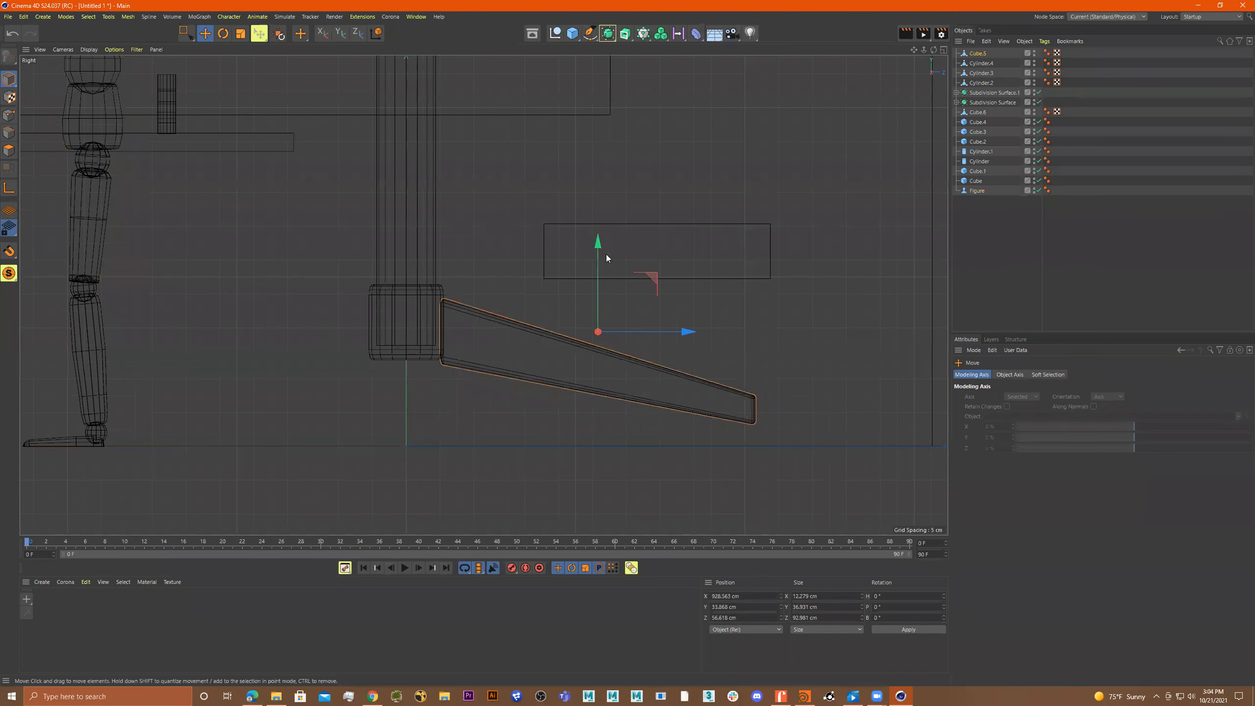
{"action": "left_click_drag", "start_coordinate": [601, 248], "coordinate": [600, 238]}
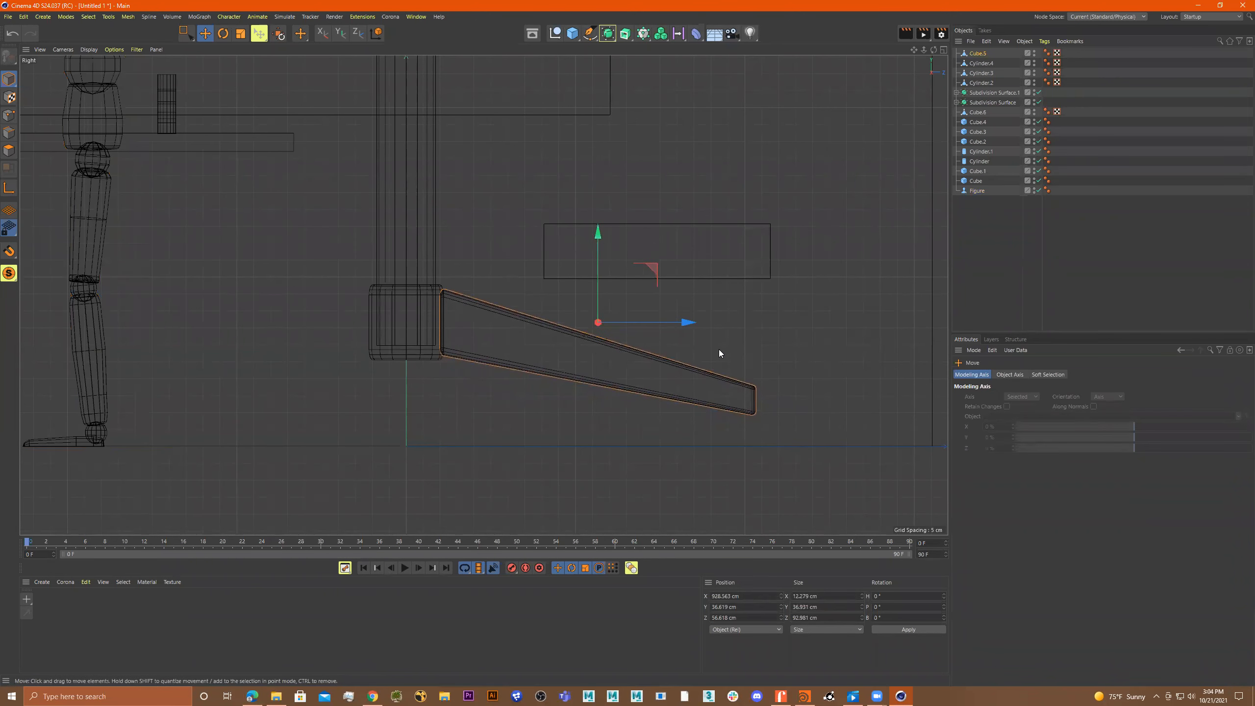
Select the points at the leg's narrow end and move them outward and down to about Y -29.9 cm, Z 67.9 cm.
{"action": "left_click", "coordinate": [9, 115]}
{"action": "left_click_drag", "start_coordinate": [621, 312], "coordinate": [705, 446]}
{"action": "key", "text": "ctrl+z"}
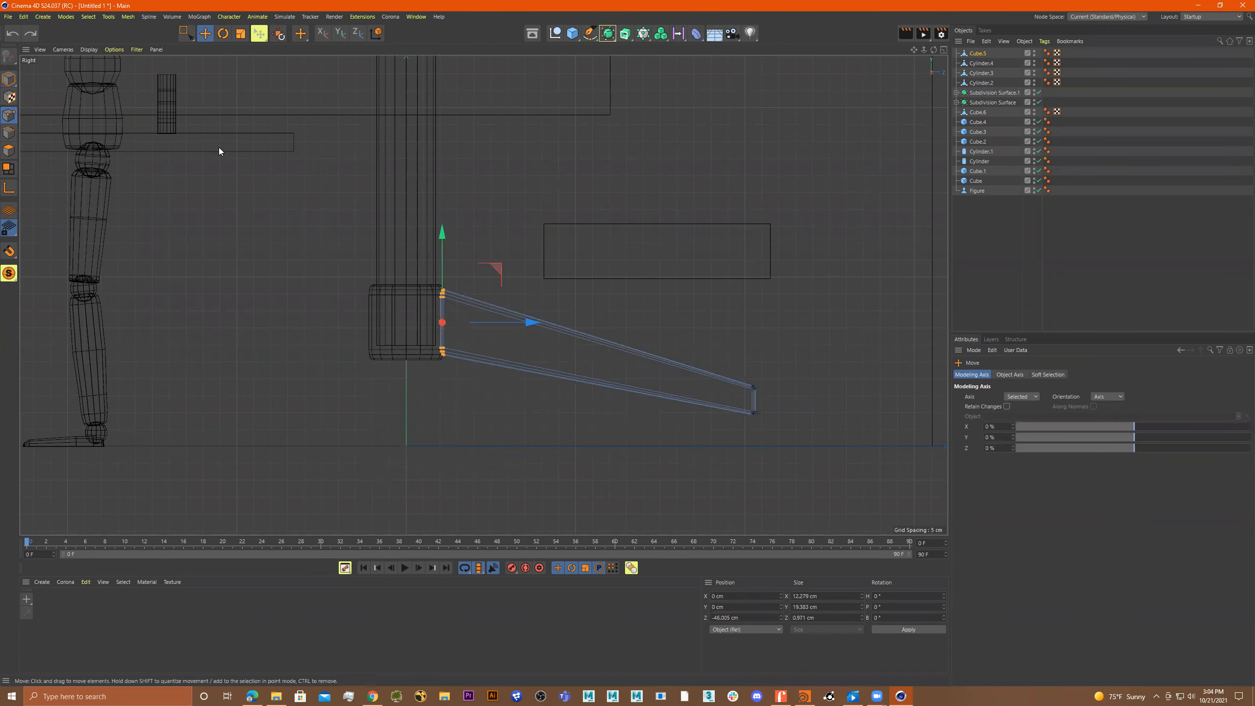
{"action": "left_click", "coordinate": [184, 33]}
{"action": "left_click_drag", "start_coordinate": [798, 318], "coordinate": [691, 476]}
{"action": "left_click_drag", "start_coordinate": [812, 348], "coordinate": [878, 367]}
Scale the whole leg down uniformly to about 11.5 cm wide and 107.6 cm long, and move it to about Z 51 cm against the collar.
{"action": "middle_click", "coordinate": [882, 372]}
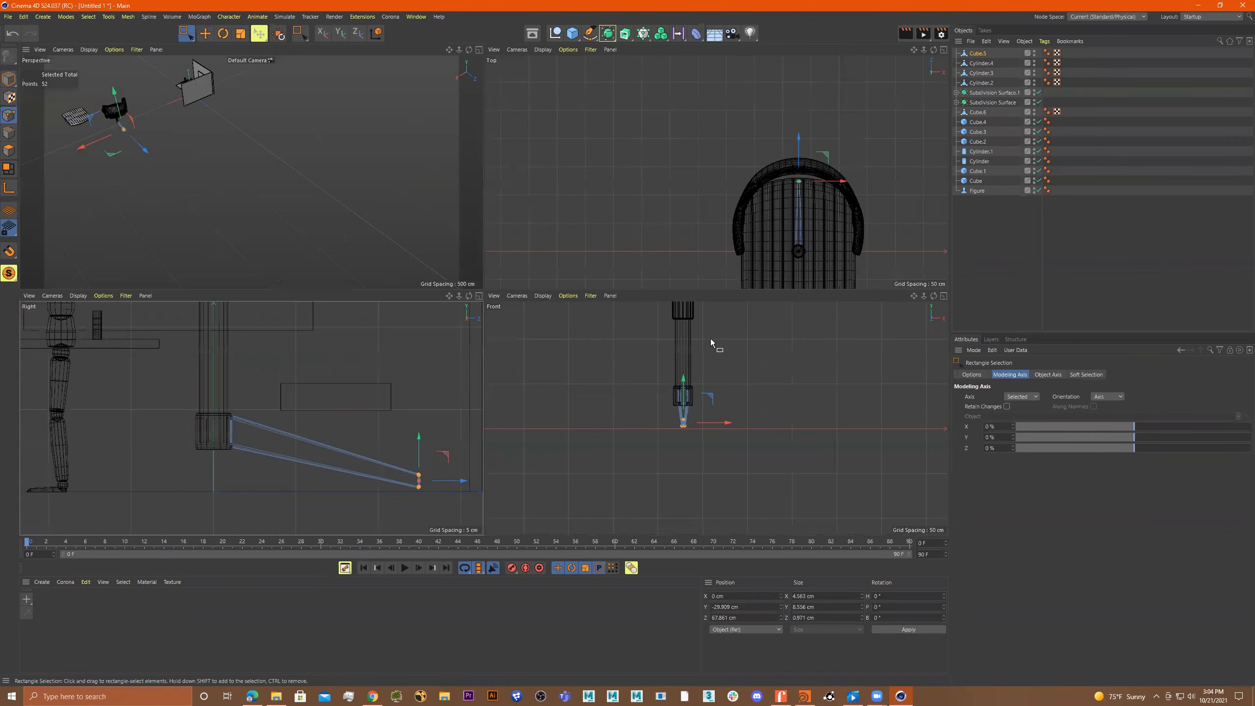
{"action": "middle_click", "coordinate": [266, 202]}
{"action": "left_click_drag", "start_coordinate": [468, 252], "coordinate": [381, 350], "text": "alt"}
{"action": "key", "text": "s"}
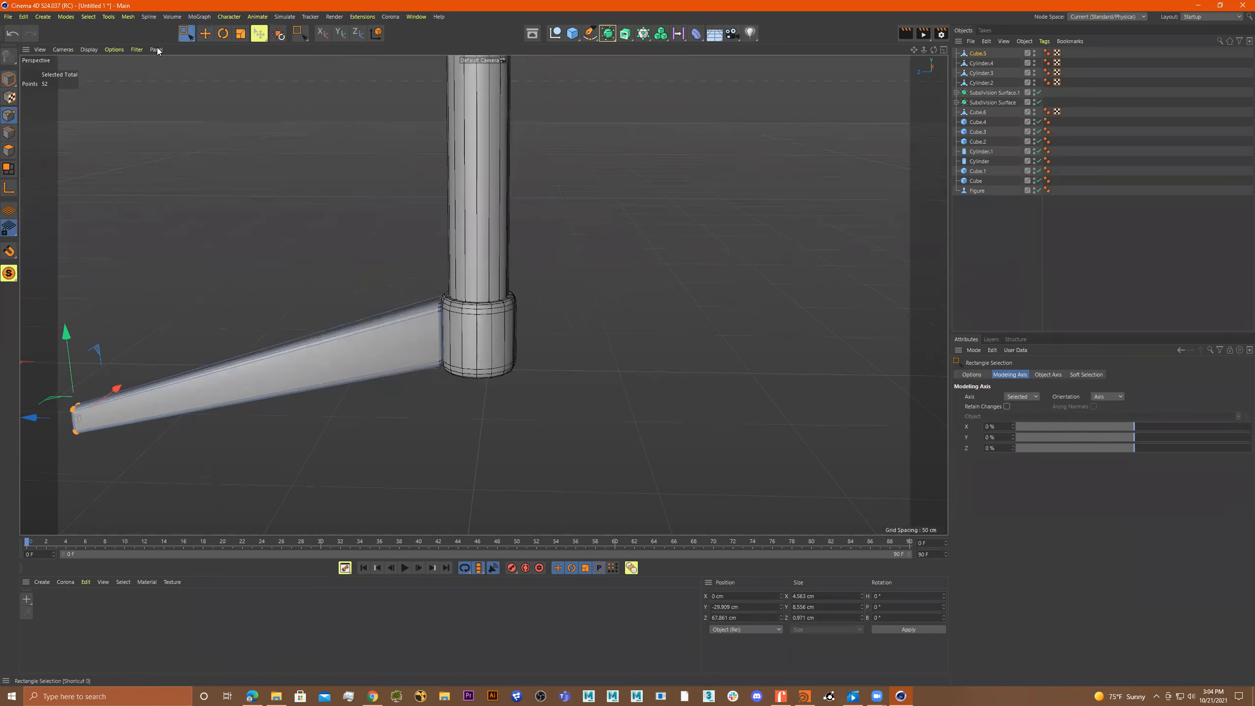
{"action": "left_click", "coordinate": [7, 81]}
{"action": "left_click_drag", "start_coordinate": [205, 327], "coordinate": [576, 351]}
{"action": "key", "text": "r"}
{"action": "key", "text": "t"}
{"action": "key", "text": "e"}
{"action": "key", "text": "w"}
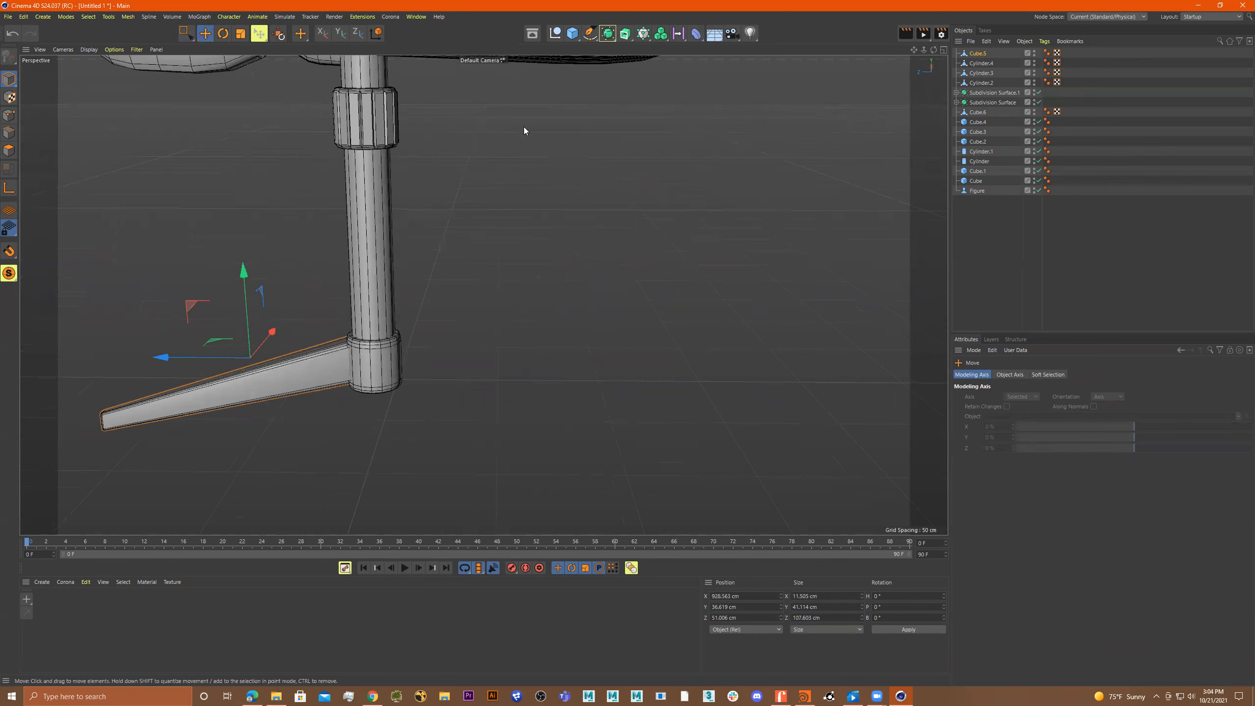
Add an Array generator to the scene for repeating the leg.
{"action": "scroll", "coordinate": [524, 130], "scroll_direction": "down", "scroll_amount": 2}
{"action": "left_click", "coordinate": [646, 33]}
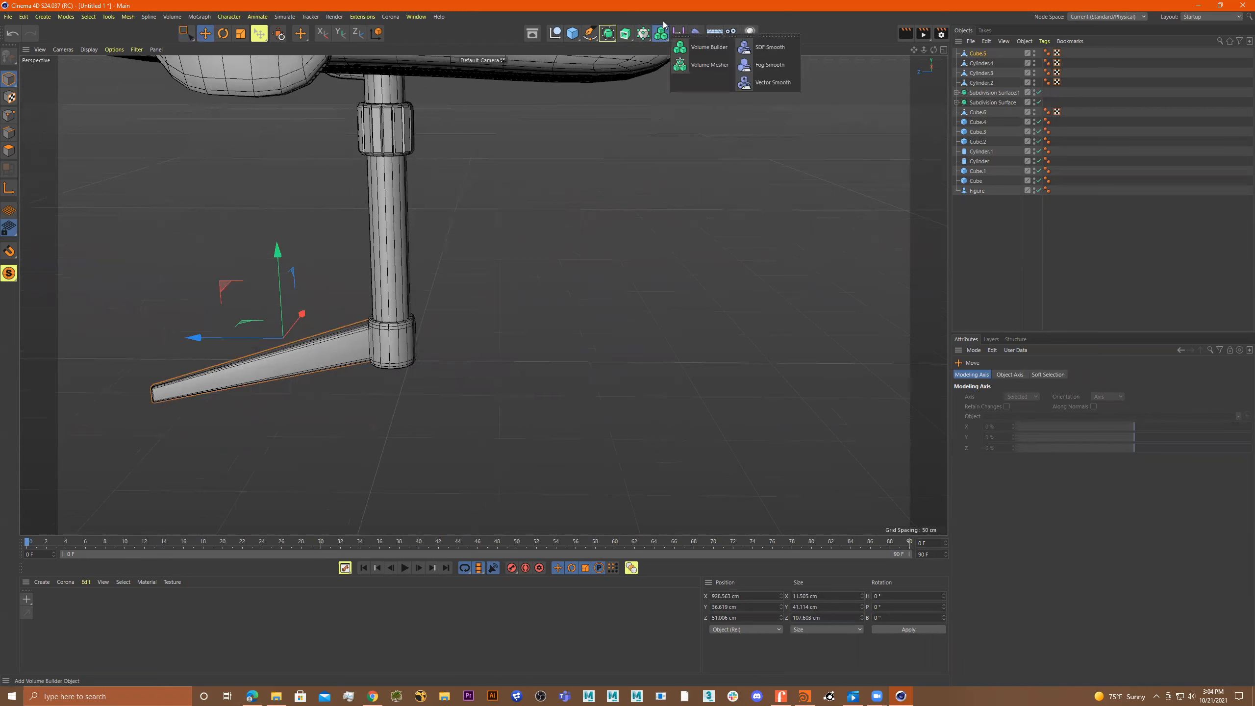
{"action": "left_click", "coordinate": [608, 34]}
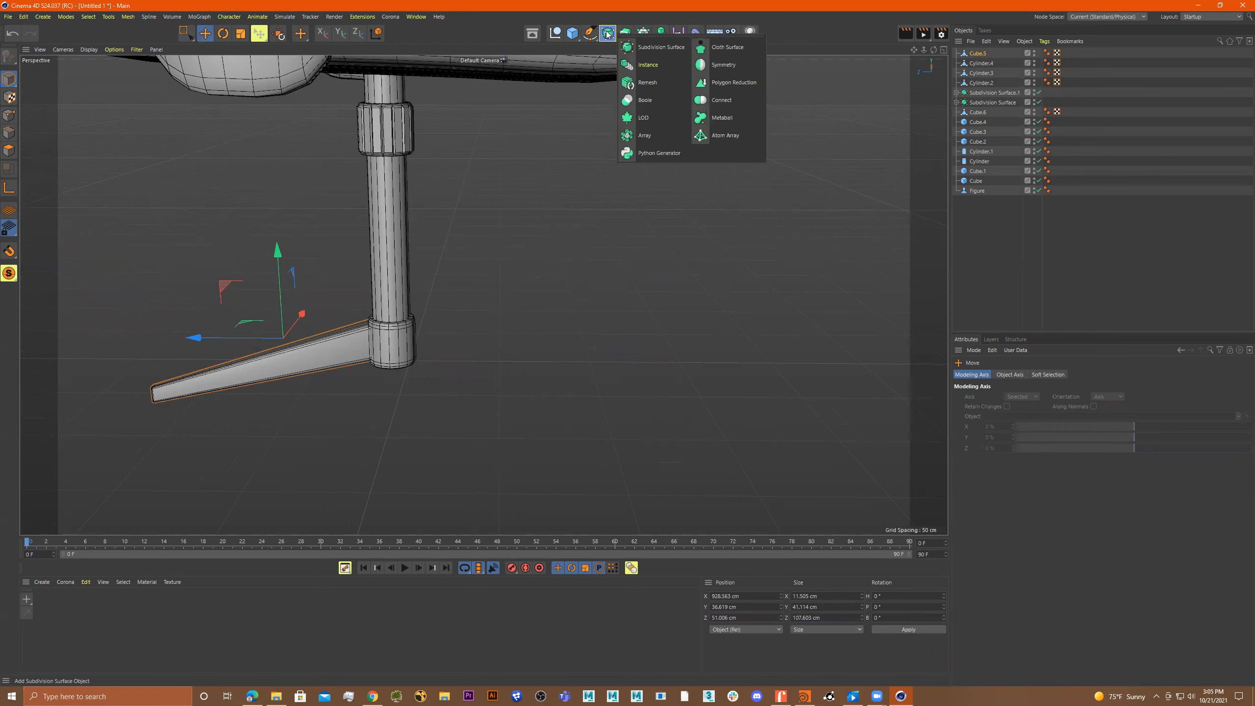
{"action": "left_click", "coordinate": [644, 135]}
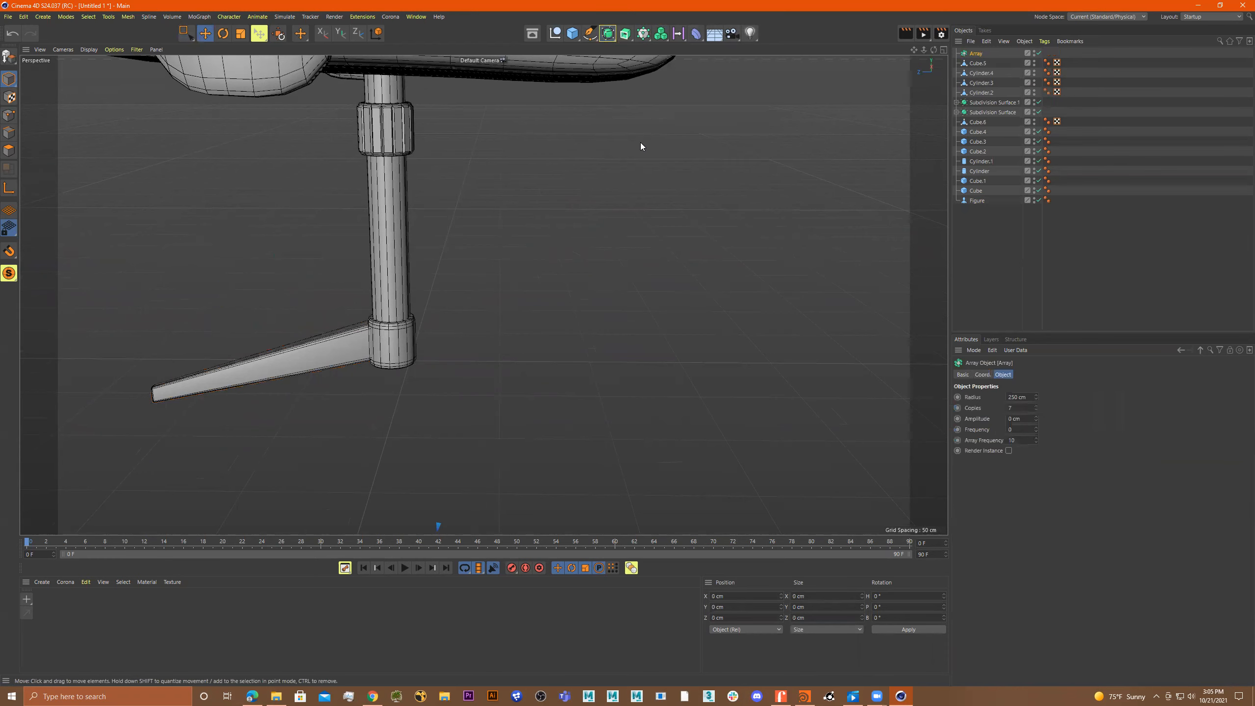
Rename the tapered leg fatLeg and make it a child of the Array.
{"action": "left_click", "coordinate": [981, 65]}
{"action": "double_click", "coordinate": [977, 65]}
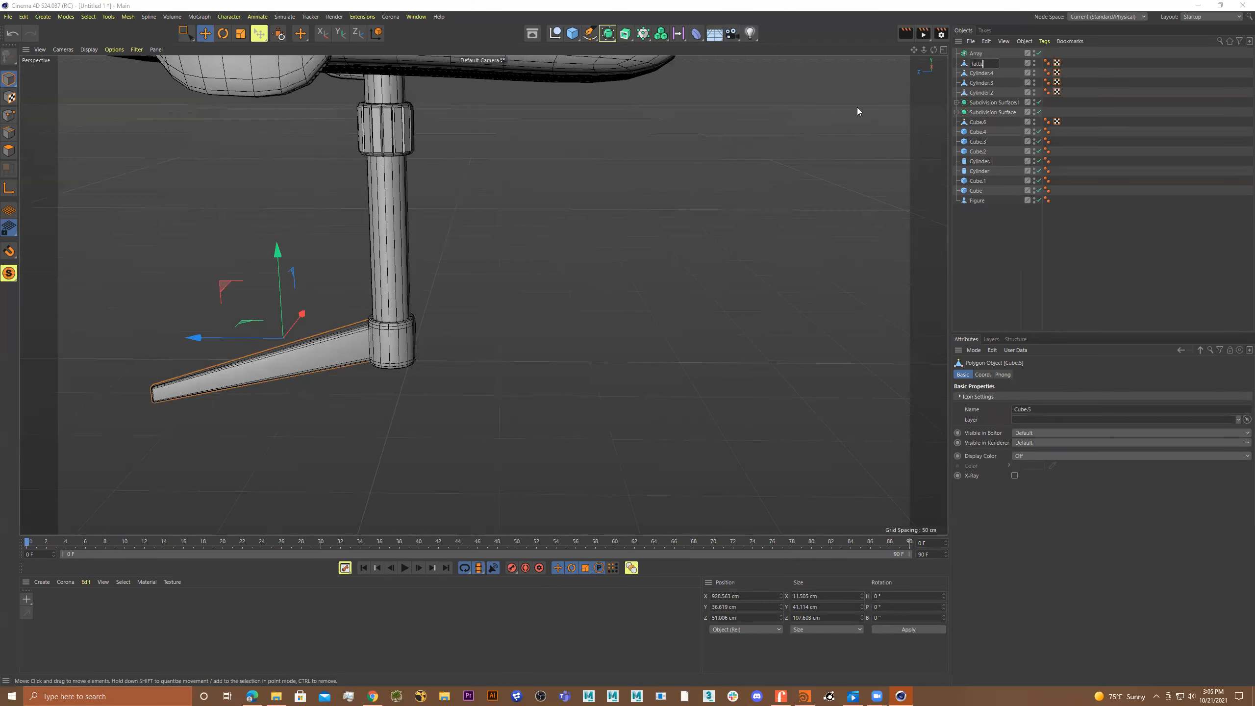
{"action": "type", "text": "fatLeg"}
{"action": "key", "text": "Return"}
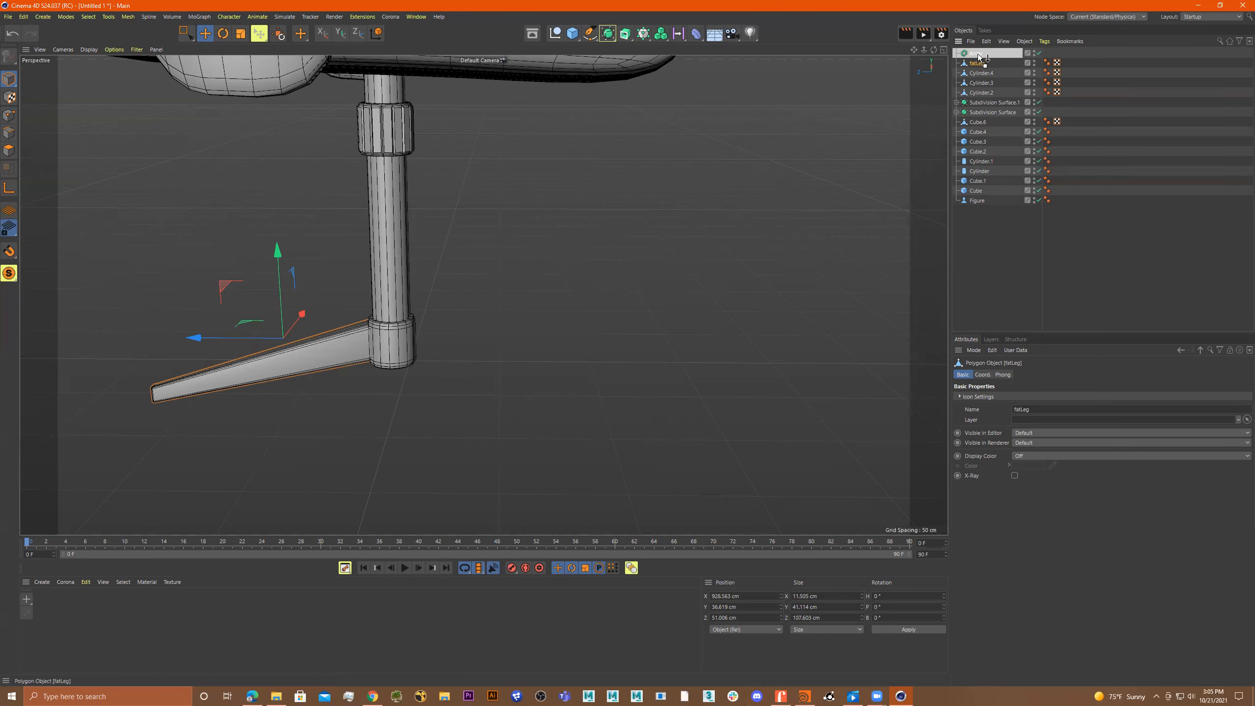
{"action": "left_click_drag", "start_coordinate": [978, 53], "coordinate": [977, 53]}
{"action": "scroll", "coordinate": [680, 161], "scroll_direction": "down", "scroll_amount": 3}
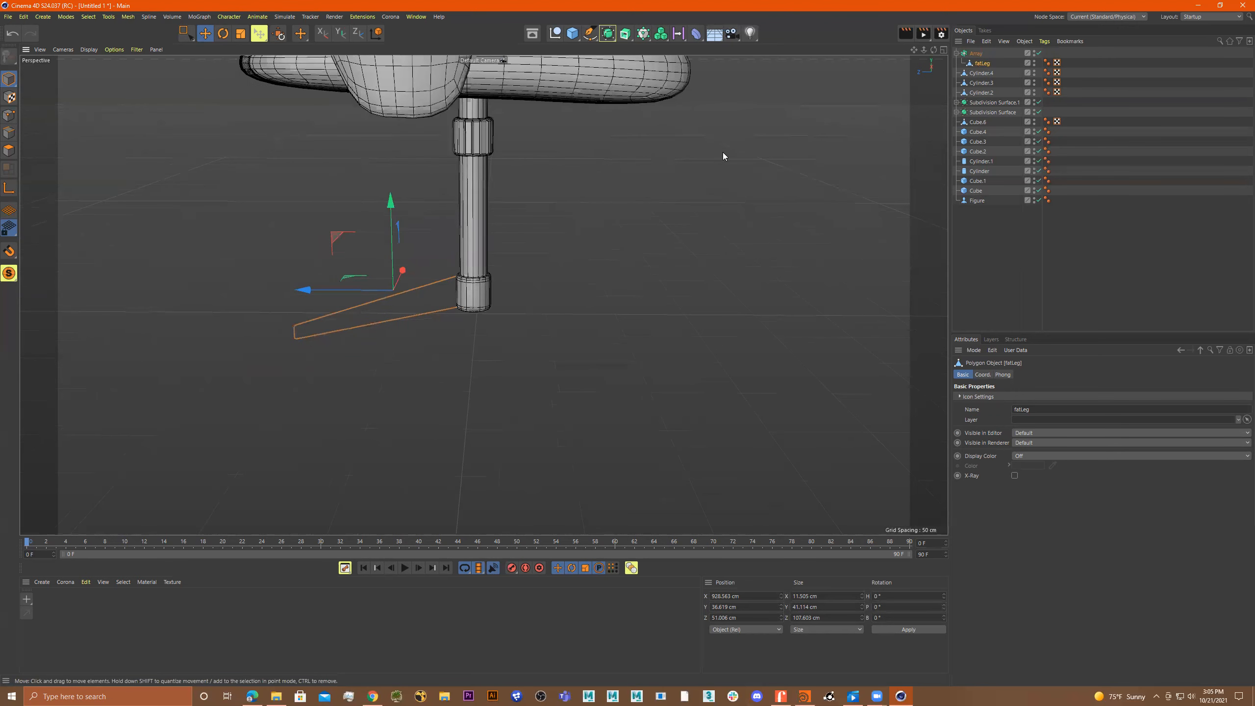
Set the Array's X position to 686 cm, bringing the ring of legs toward the chair.
{"action": "left_click", "coordinate": [976, 53]}
{"action": "left_click_drag", "start_coordinate": [575, 235], "coordinate": [514, 339], "text": "alt"}
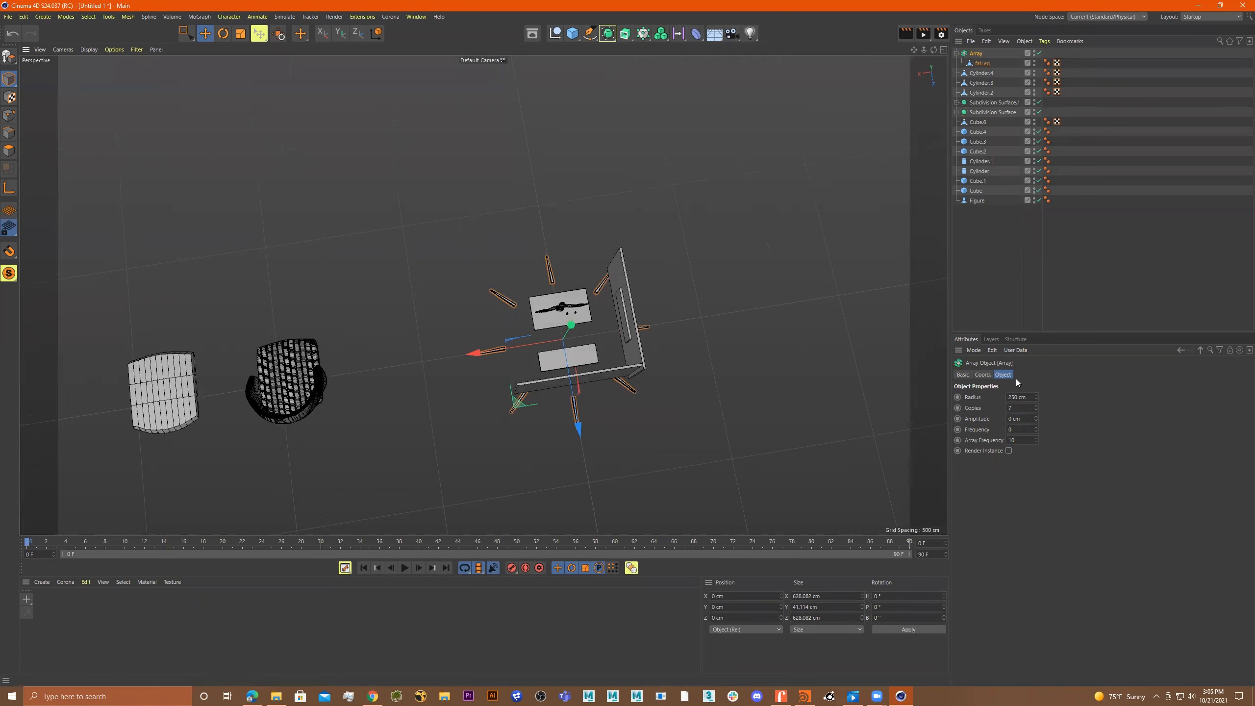
{"action": "left_click", "coordinate": [983, 374]}
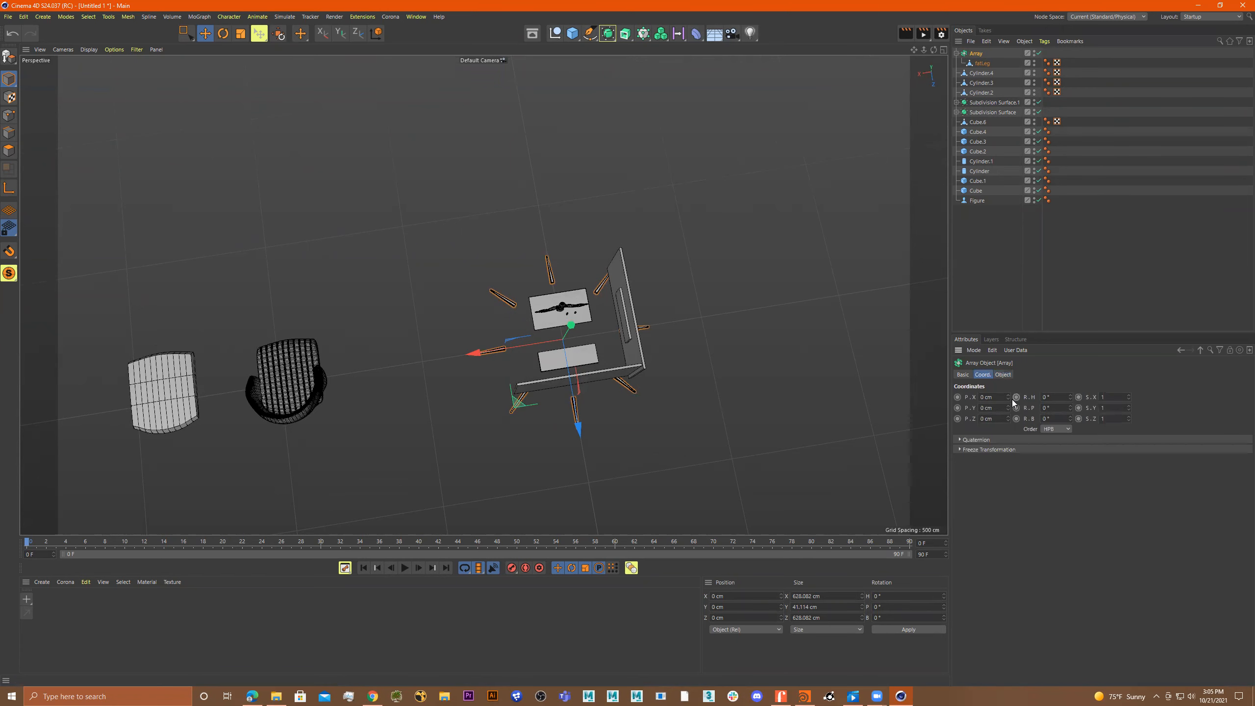
{"action": "left_click_drag", "start_coordinate": [715, 426], "coordinate": [719, 425], "text": "alt"}
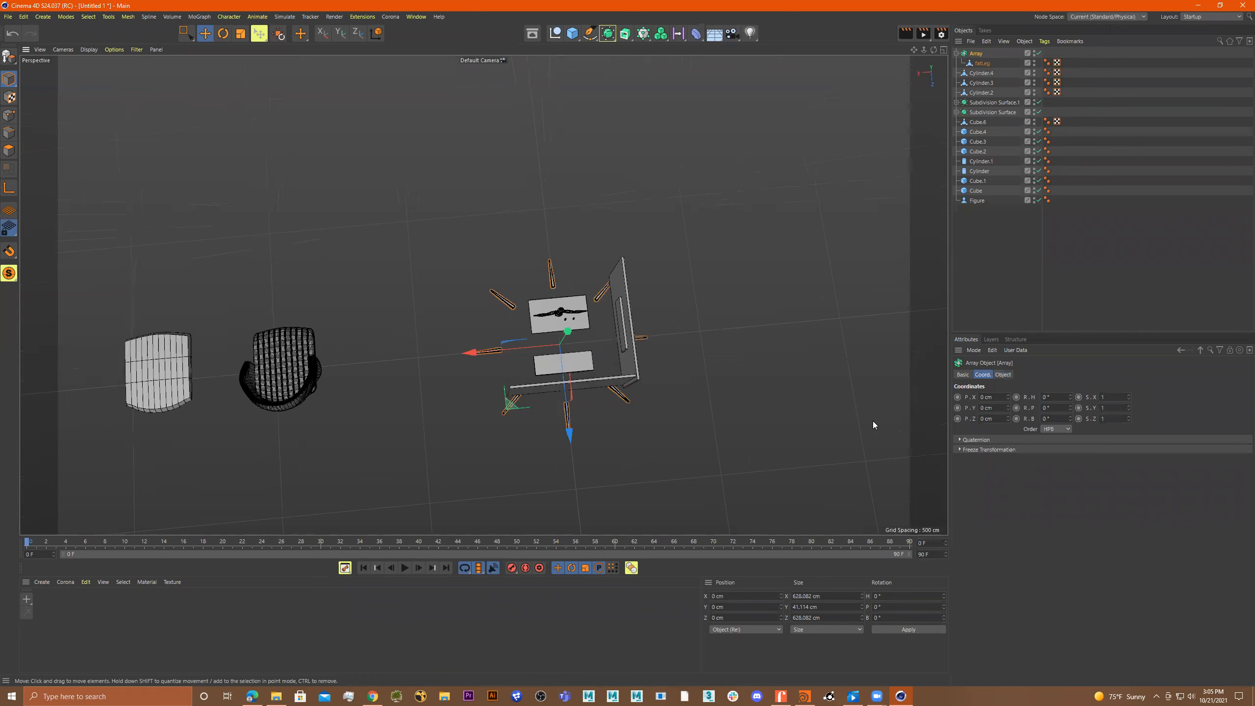
{"action": "left_click_drag", "start_coordinate": [1008, 398], "coordinate": [961, 473]}
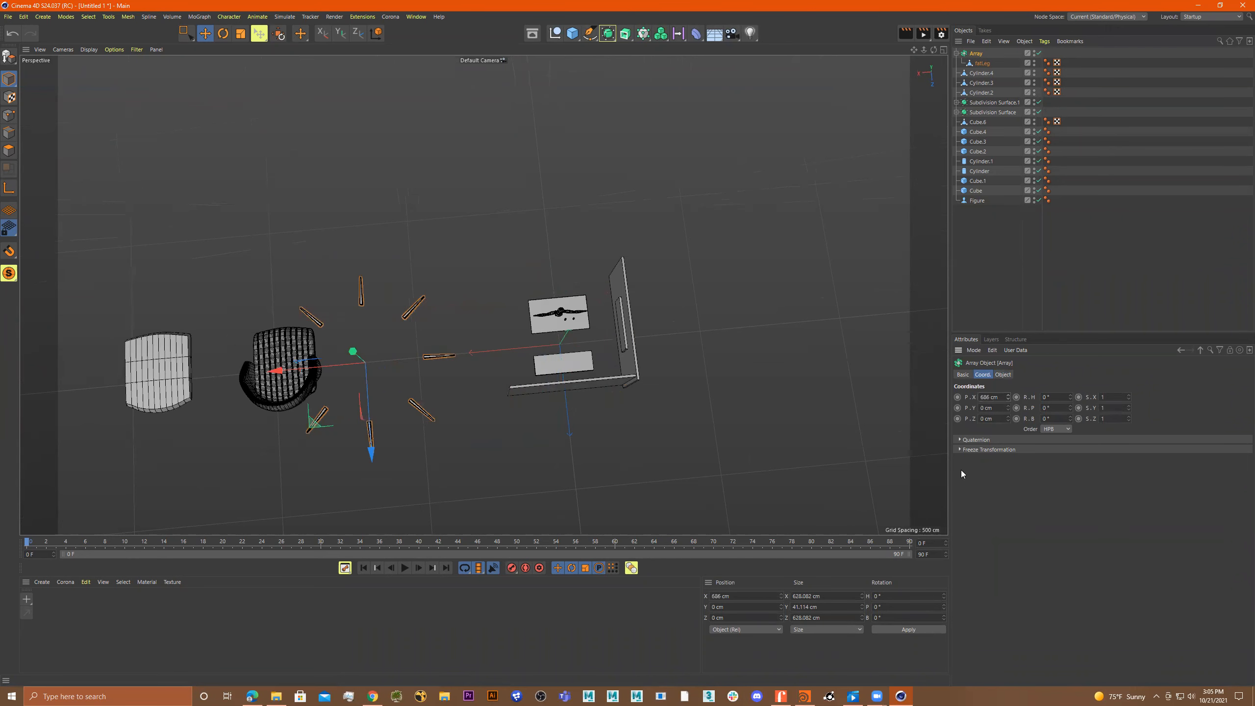
{"action": "middle_click", "coordinate": [578, 400]}
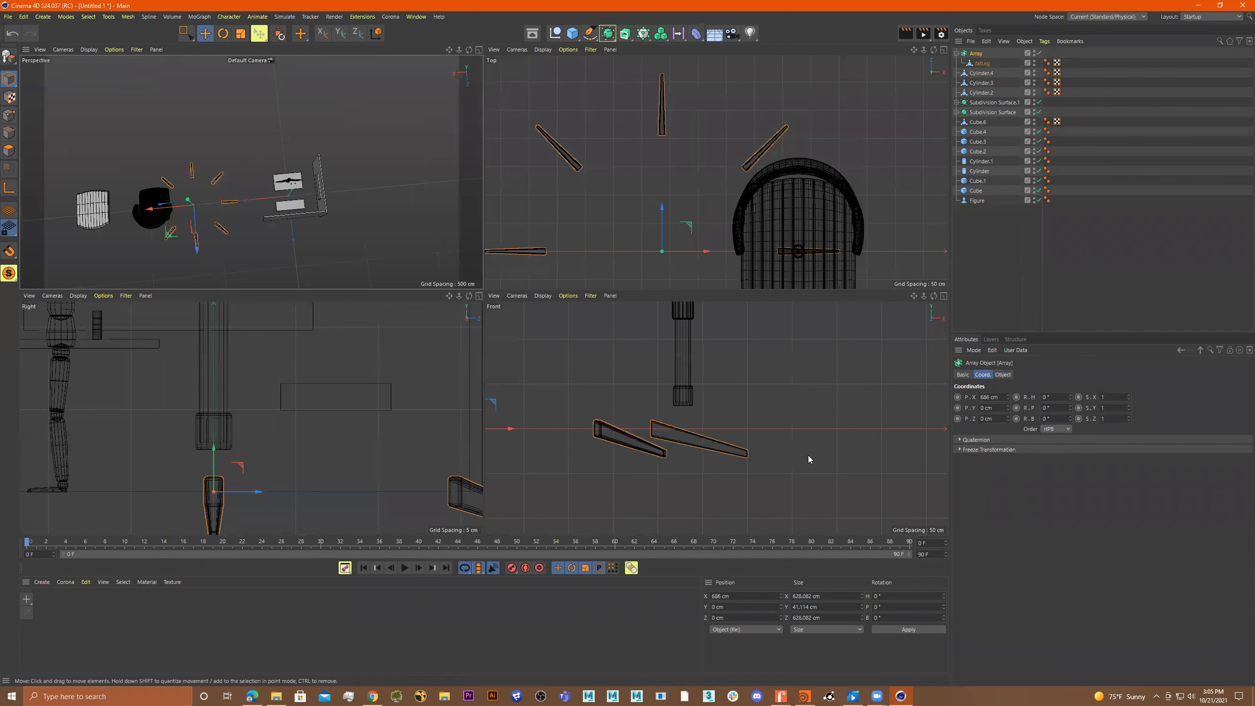
{"action": "scroll", "coordinate": [808, 455], "scroll_direction": "down", "scroll_amount": 3}
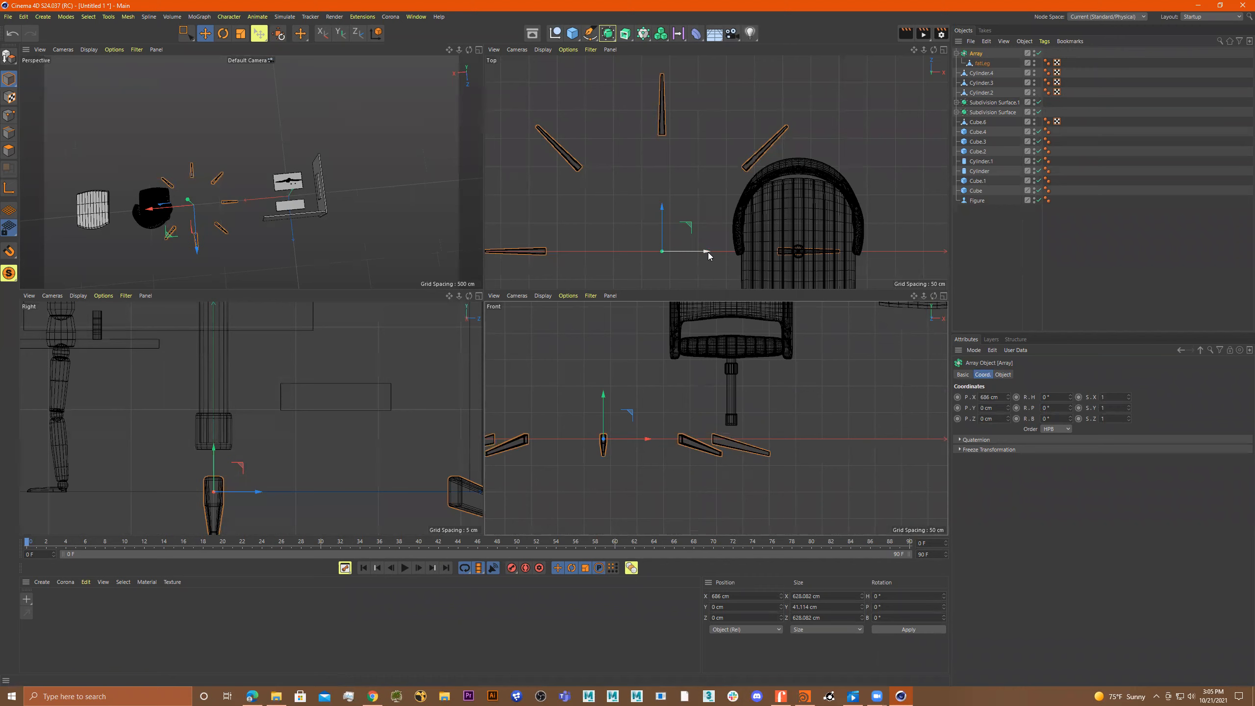
Move the Array along X in the top view to about 928 cm, centered on the chair's column.
{"action": "left_click_drag", "start_coordinate": [708, 252], "coordinate": [818, 236]}
{"action": "middle_click", "coordinate": [818, 237]}
{"action": "middle_click_drag", "start_coordinate": [732, 410], "coordinate": [726, 299], "text": "alt"}
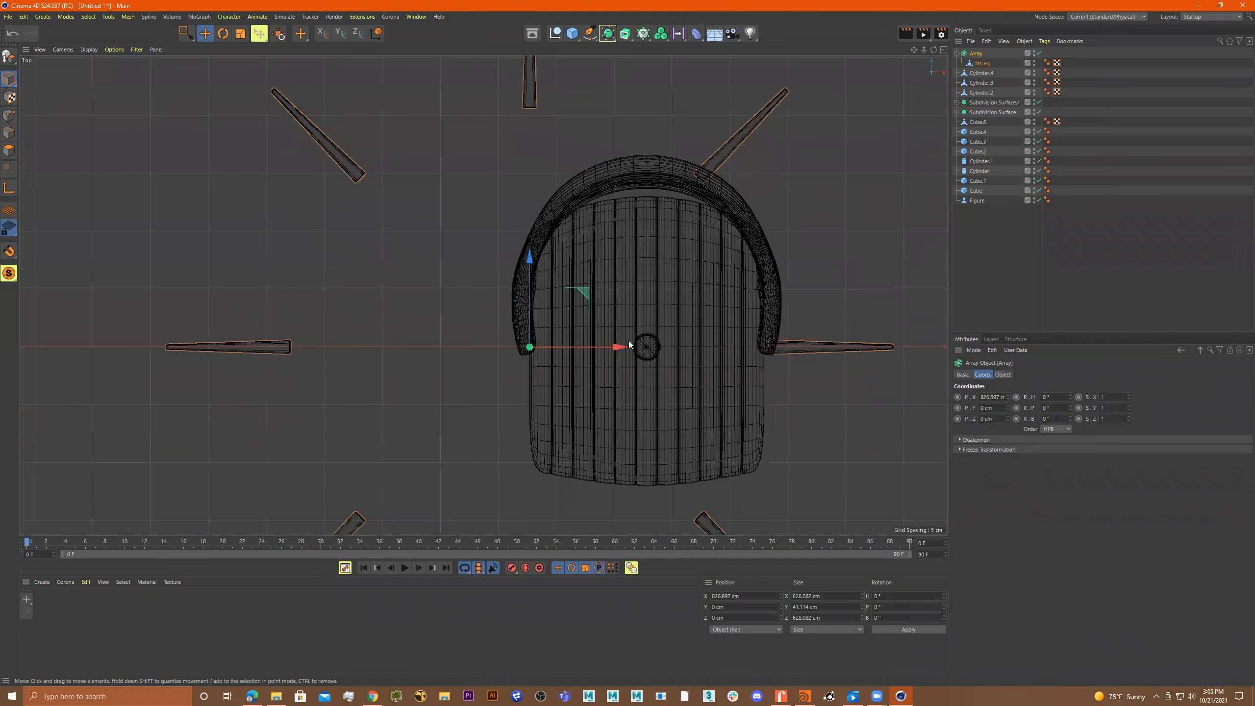
{"action": "left_click_drag", "start_coordinate": [623, 352], "coordinate": [742, 359]}
{"action": "scroll", "coordinate": [712, 361], "scroll_direction": "up", "scroll_amount": 10}
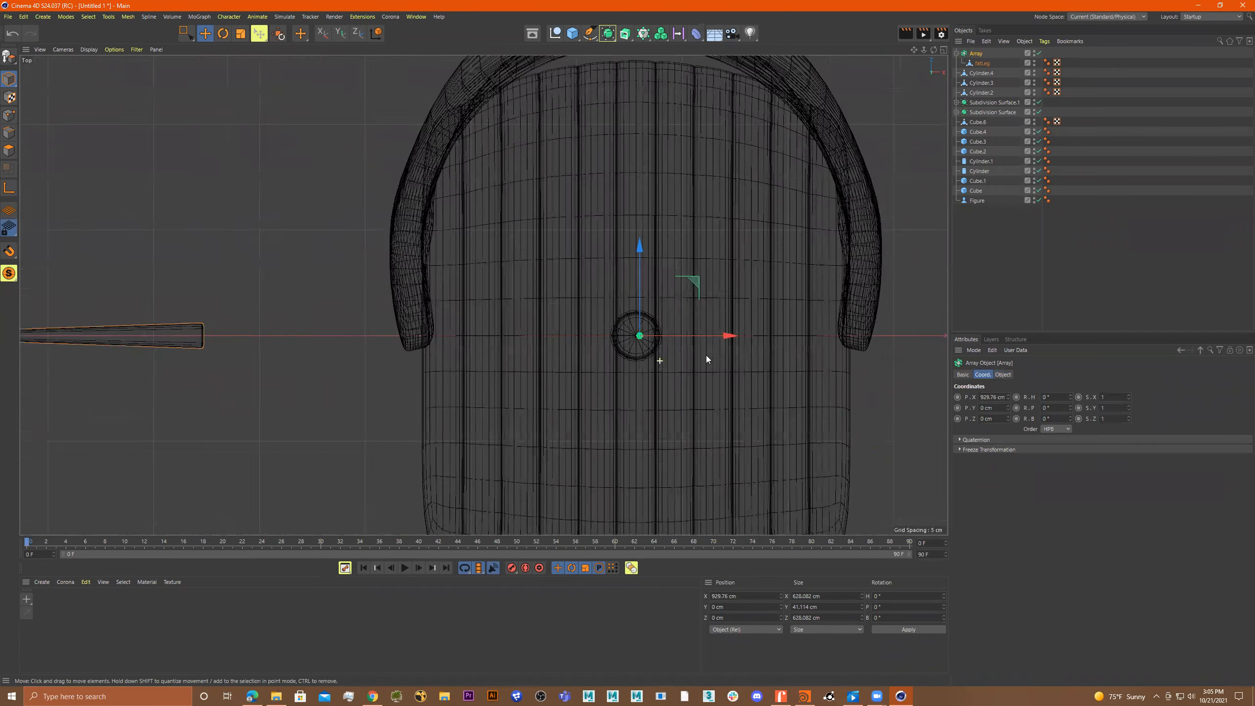
{"action": "scroll", "coordinate": [621, 310], "scroll_direction": "up", "scroll_amount": 8}
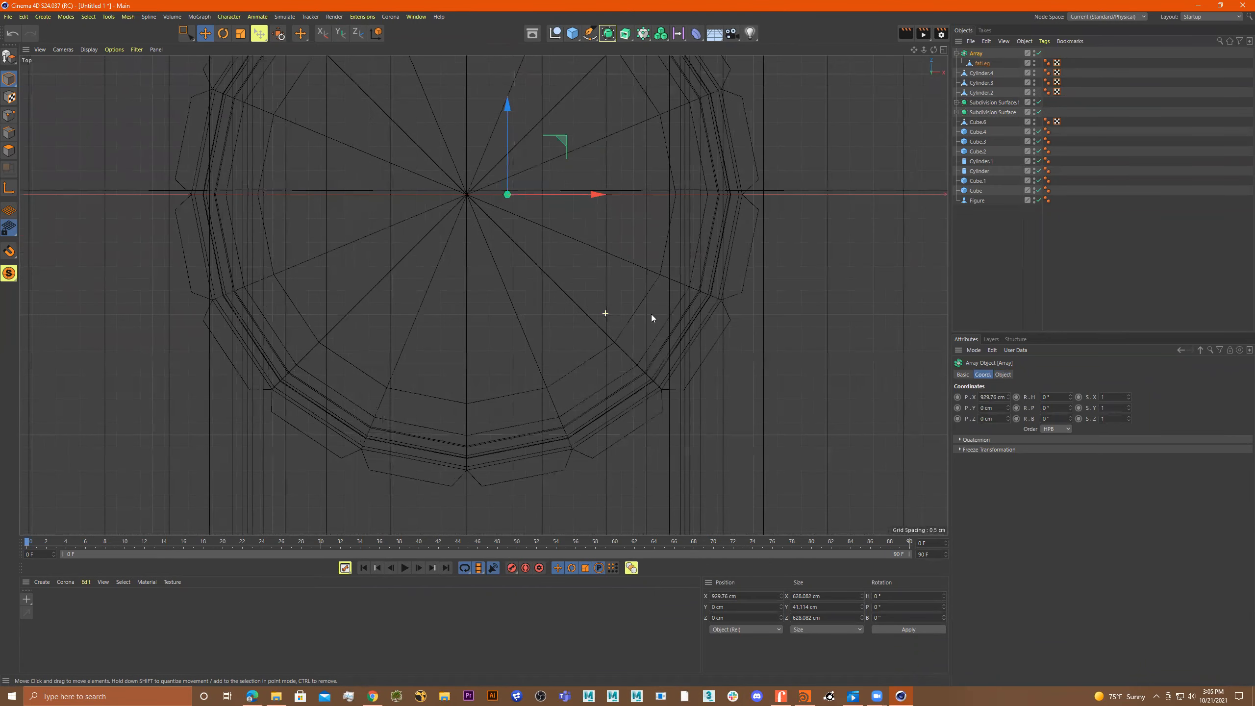
{"action": "left_click_drag", "start_coordinate": [699, 280], "coordinate": [626, 280]}
{"action": "middle_click", "coordinate": [669, 329]}
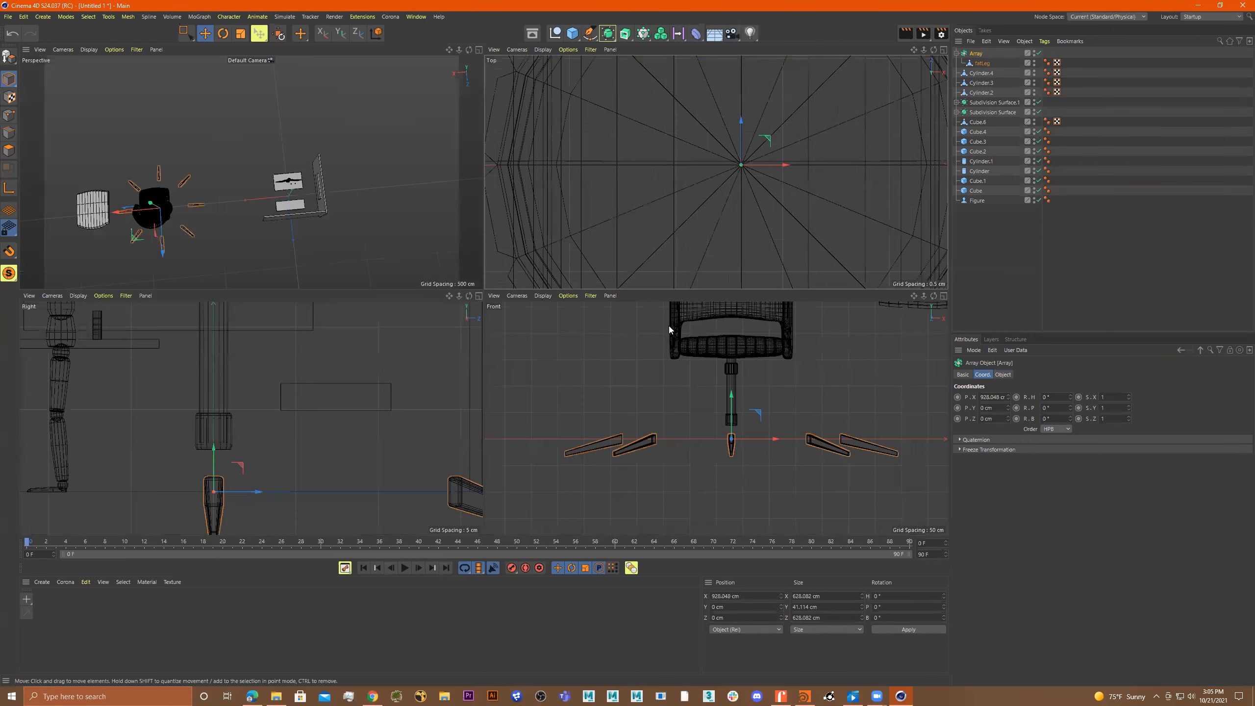
Examine the ring of legs around the chair's column in the perspective view and reselect the Array.
{"action": "middle_click", "coordinate": [356, 222]}
{"action": "left_click_drag", "start_coordinate": [503, 330], "coordinate": [482, 293], "text": "alt"}
{"action": "middle_click_drag", "start_coordinate": [264, 403], "coordinate": [425, 346], "text": "alt"}
{"action": "right_click_drag", "start_coordinate": [436, 344], "coordinate": [506, 305], "text": "alt"}
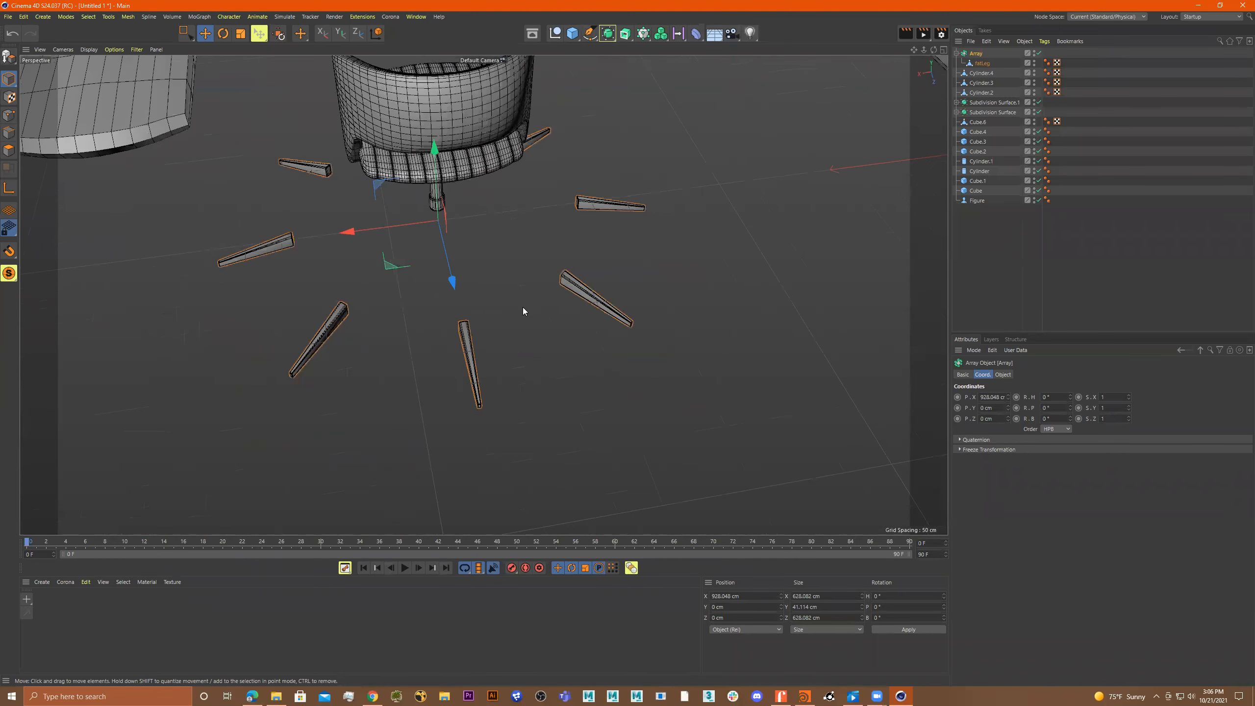
{"action": "left_click_drag", "start_coordinate": [522, 307], "coordinate": [554, 301], "text": "alt"}
{"action": "middle_click_drag", "start_coordinate": [554, 301], "coordinate": [532, 389], "text": "alt"}
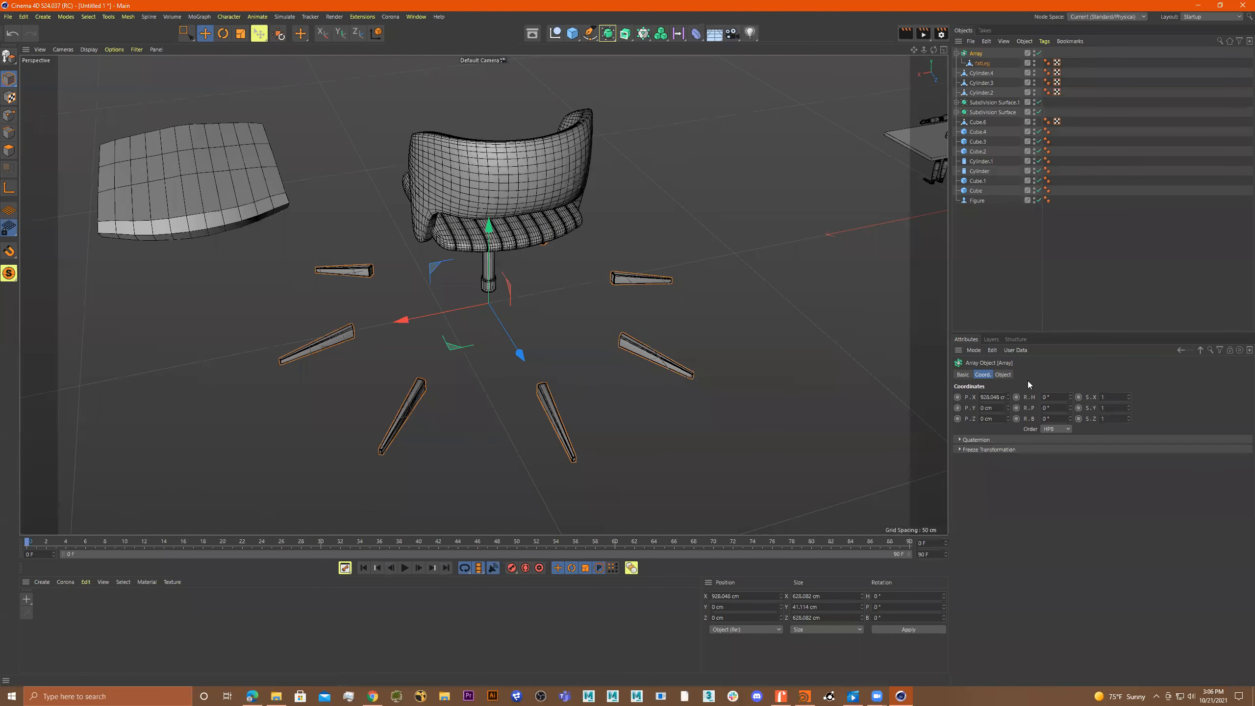
{"action": "left_click", "coordinate": [985, 54]}
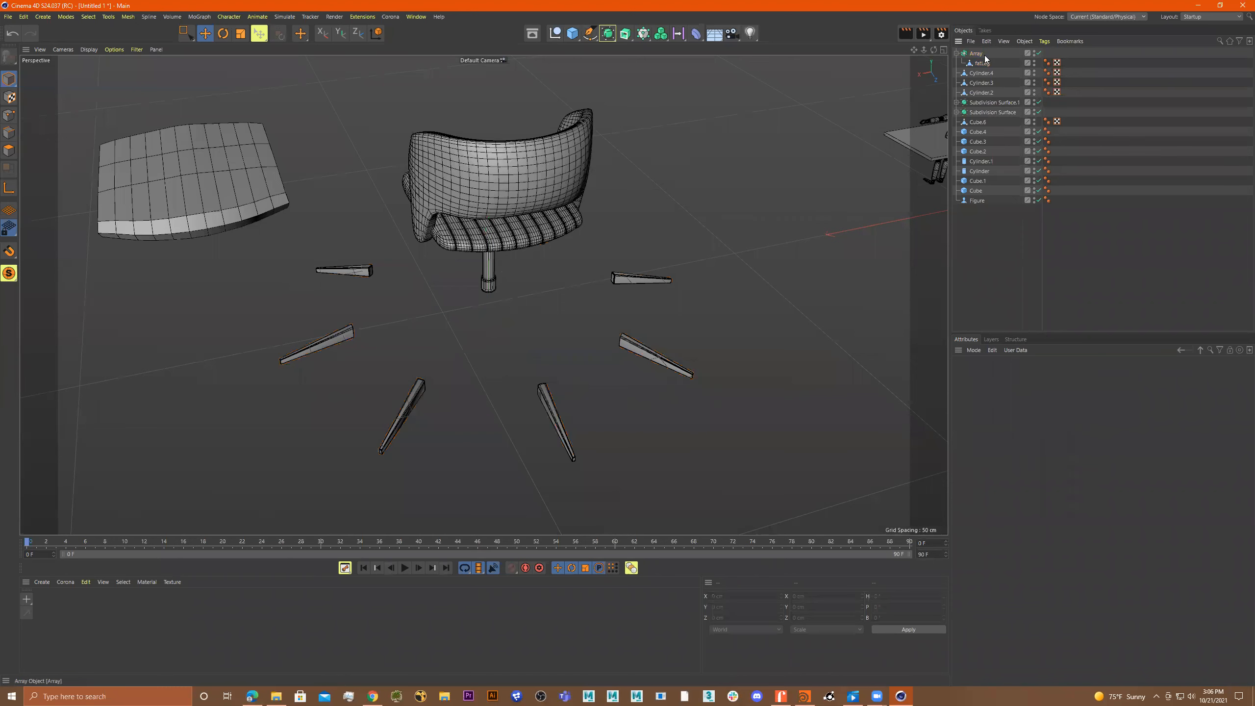
{"action": "left_click", "coordinate": [976, 53]}
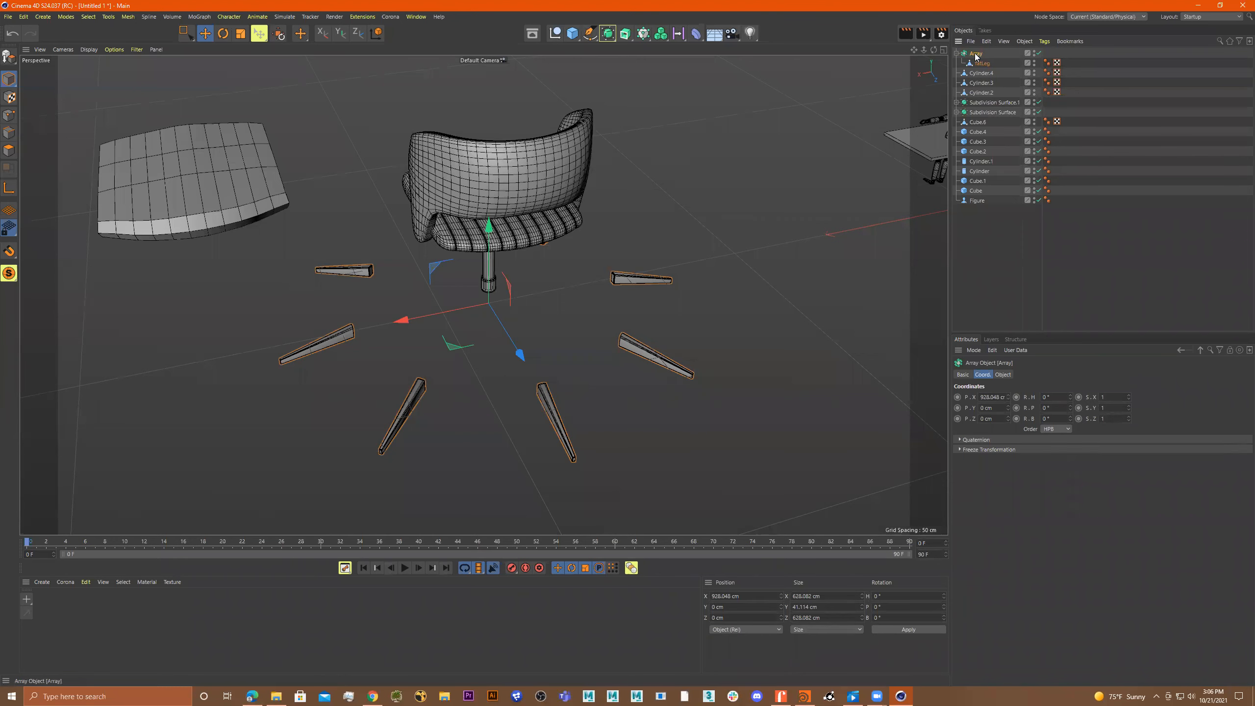
Set the Array's radius to 56 cm and its copies to 5.
{"action": "left_click", "coordinate": [1003, 374]}
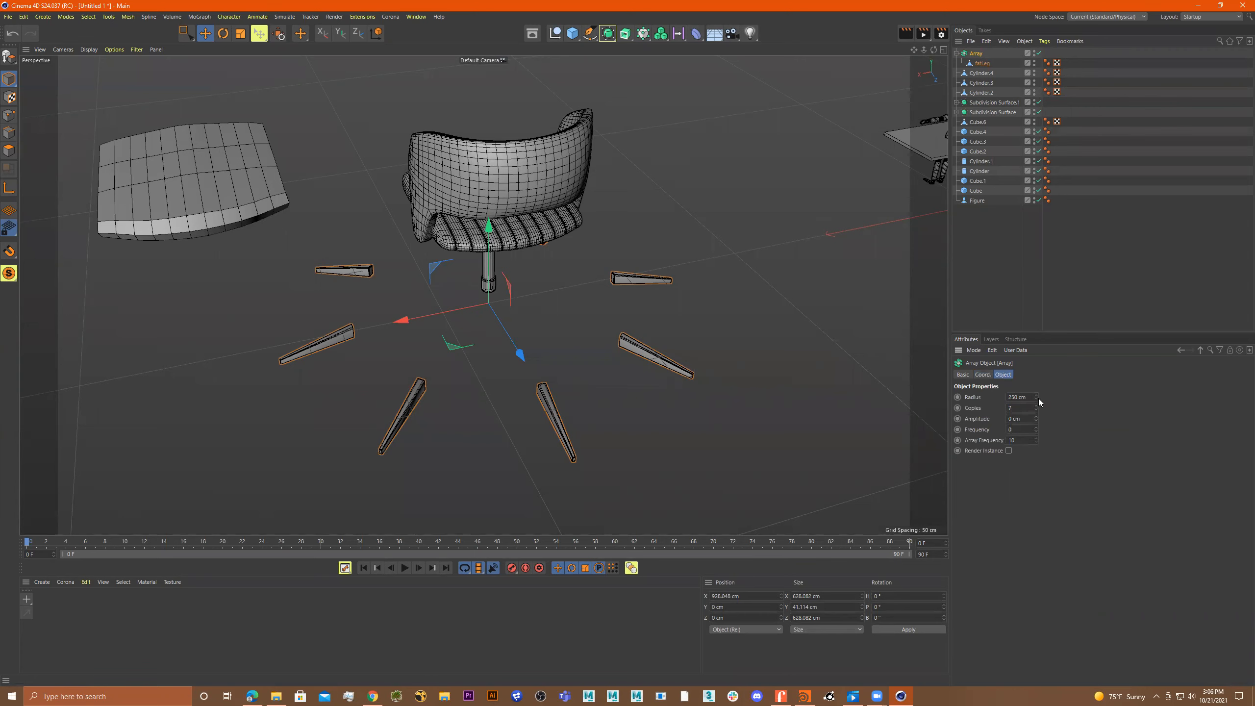
{"action": "left_click_drag", "start_coordinate": [1035, 396], "coordinate": [1035, 450]}
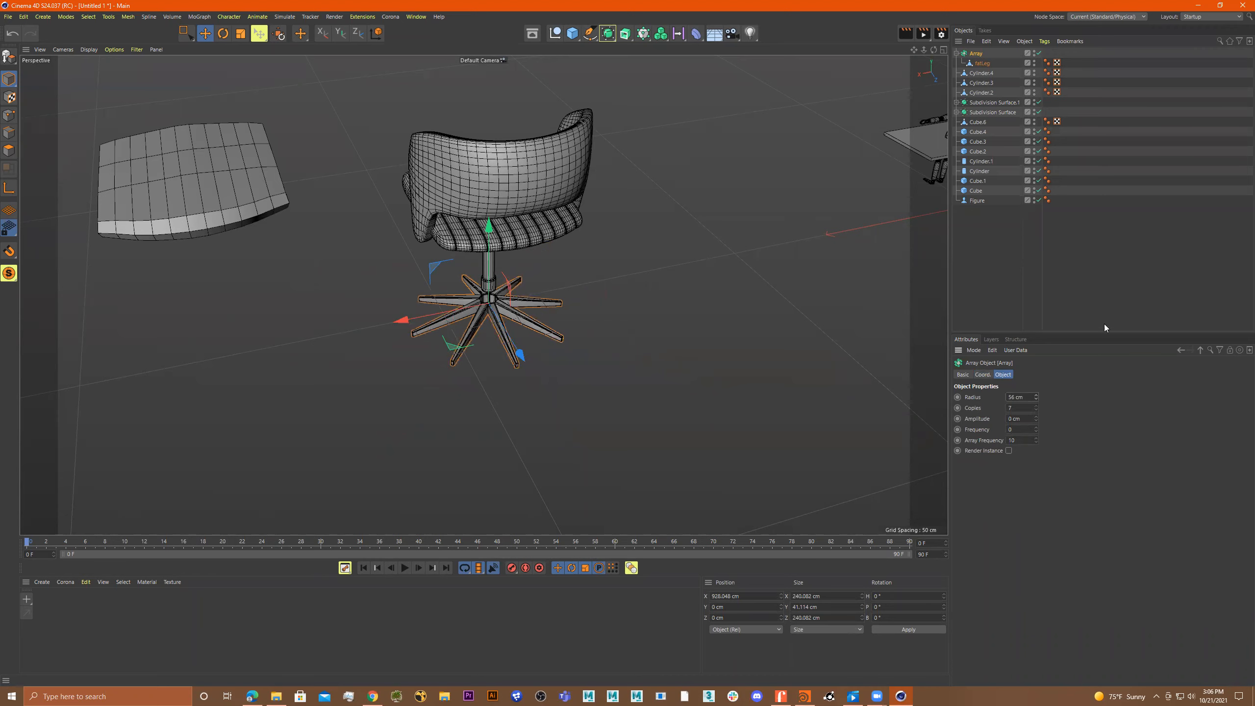
{"action": "left_click", "coordinate": [1037, 410]}
{"action": "left_click", "coordinate": [1037, 410]}
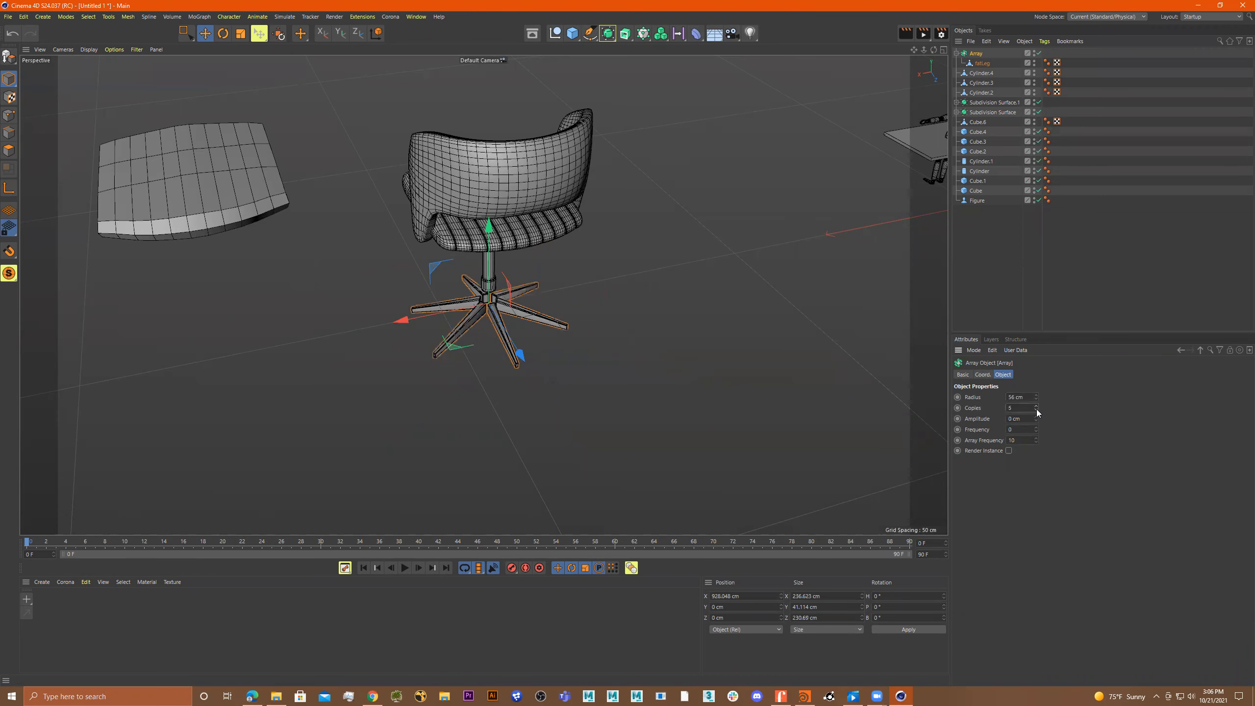
Raise the ring of legs to about 36.4 cm in Y and reduce the Array's radius to 51 cm.
{"action": "scroll", "coordinate": [465, 265], "scroll_direction": "up", "scroll_amount": 3}
{"action": "scroll", "coordinate": [465, 265], "scroll_direction": "up", "scroll_amount": 5}
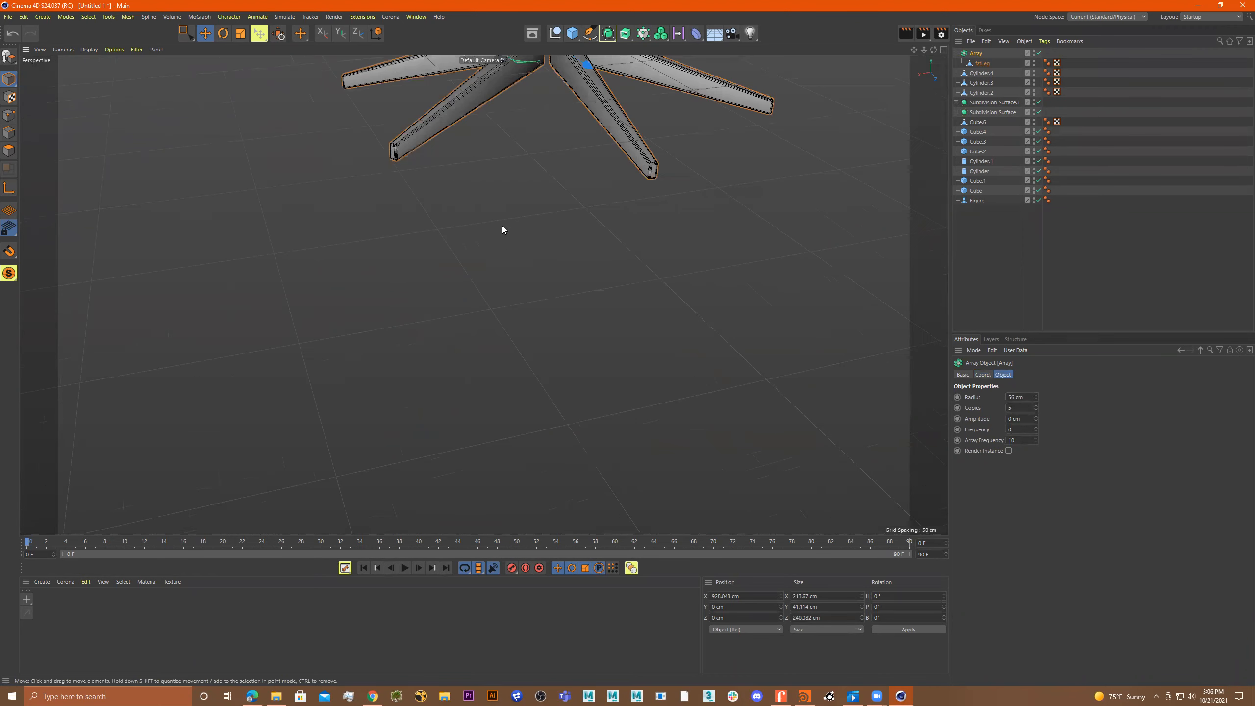
{"action": "key", "text": "s"}
{"action": "left_click_drag", "start_coordinate": [536, 262], "coordinate": [713, 196], "text": "alt"}
{"action": "left_click_drag", "start_coordinate": [1036, 402], "coordinate": [1037, 405]}
{"action": "left_click_drag", "start_coordinate": [868, 356], "coordinate": [643, 258], "text": "alt"}
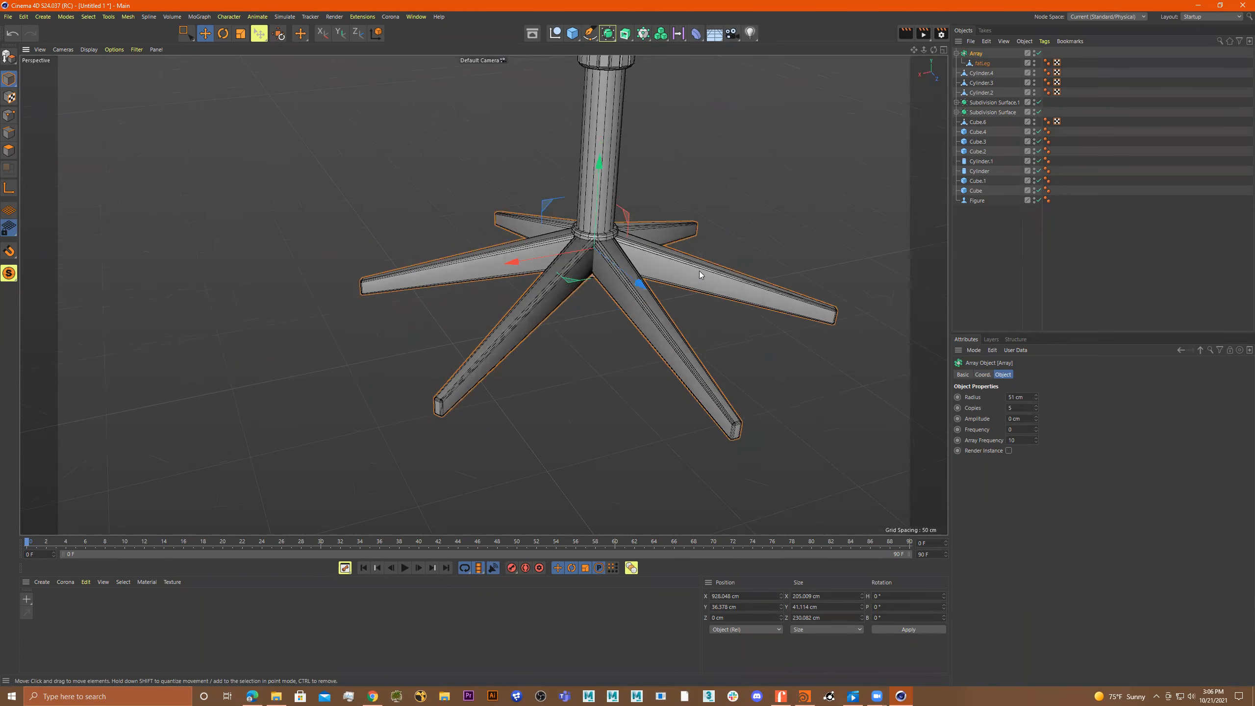
Fit the legs against the lower collar by setting the Array's radius to 54 cm.
{"action": "left_click_drag", "start_coordinate": [592, 280], "coordinate": [598, 241], "text": "alt"}
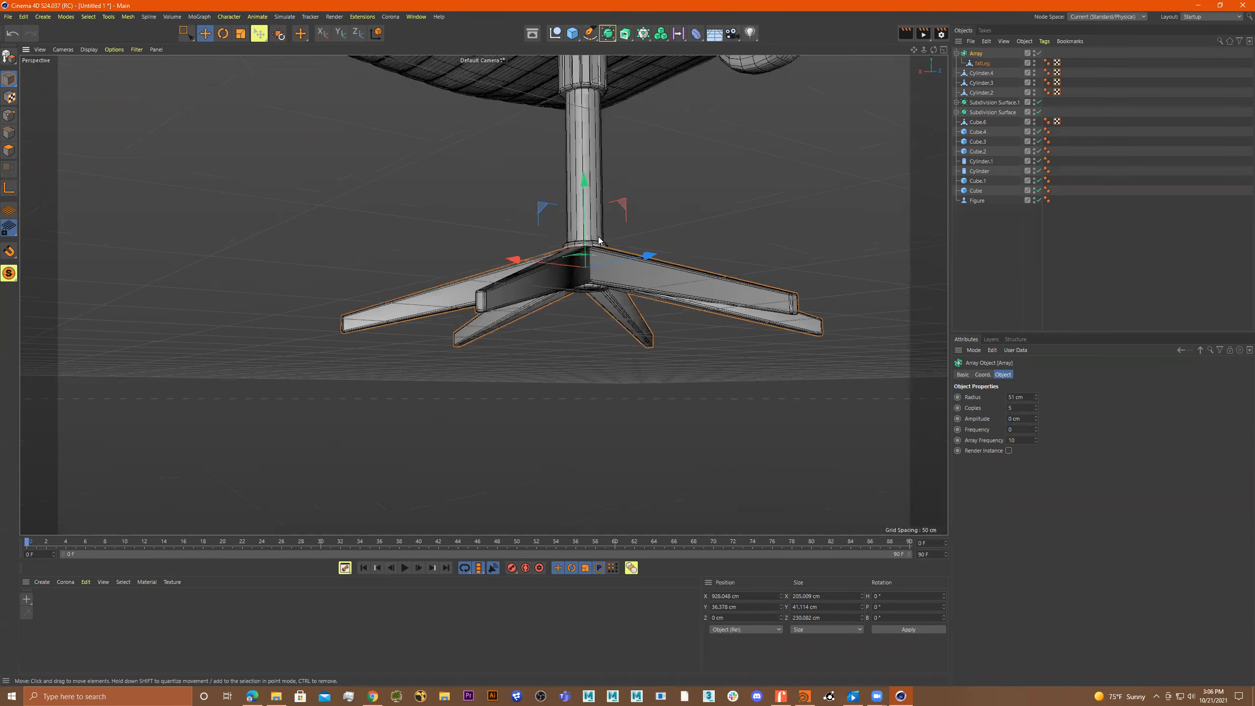
{"action": "left_click_drag", "start_coordinate": [619, 298], "coordinate": [652, 346], "text": "alt"}
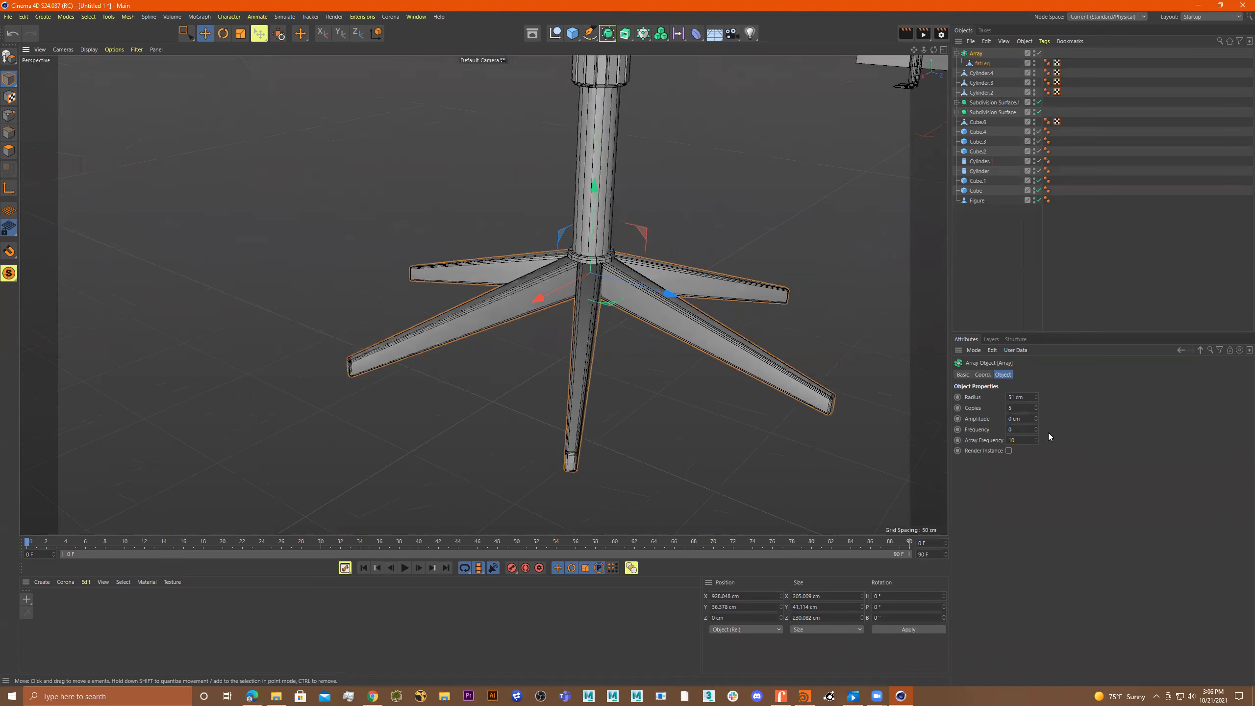
{"action": "mouse_move", "coordinate": [1036, 399]}
{"action": "left_mouse_down"}
{"action": "mouse_move", "coordinate": [1037, 415]}
{"action": "mouse_move", "coordinate": [1037, 382]}
{"action": "mouse_move", "coordinate": [1037, 404]}
{"action": "left_mouse_up"}
{"action": "left_click_drag", "start_coordinate": [711, 277], "coordinate": [686, 254], "text": "alt"}
{"action": "scroll", "coordinate": [741, 270], "scroll_direction": "up", "scroll_amount": 6}
{"action": "scroll", "coordinate": [711, 262], "scroll_direction": "up", "scroll_amount": 4}
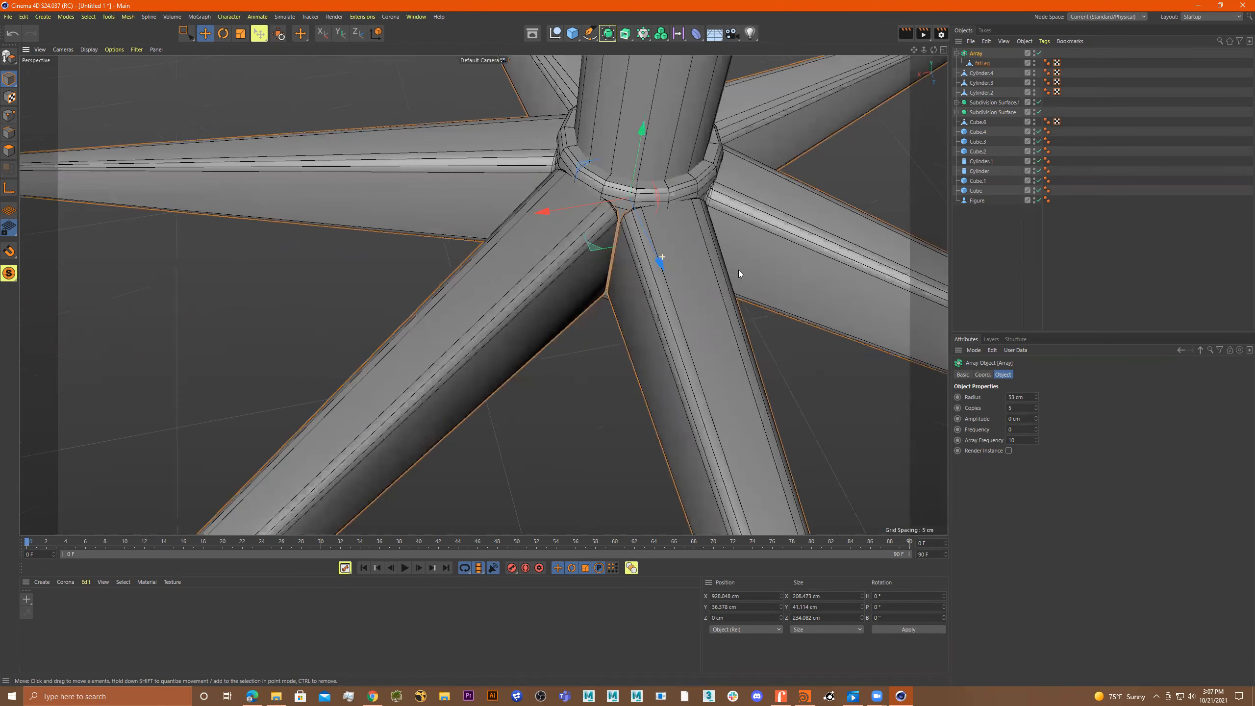
{"action": "left_click", "coordinate": [1037, 395]}
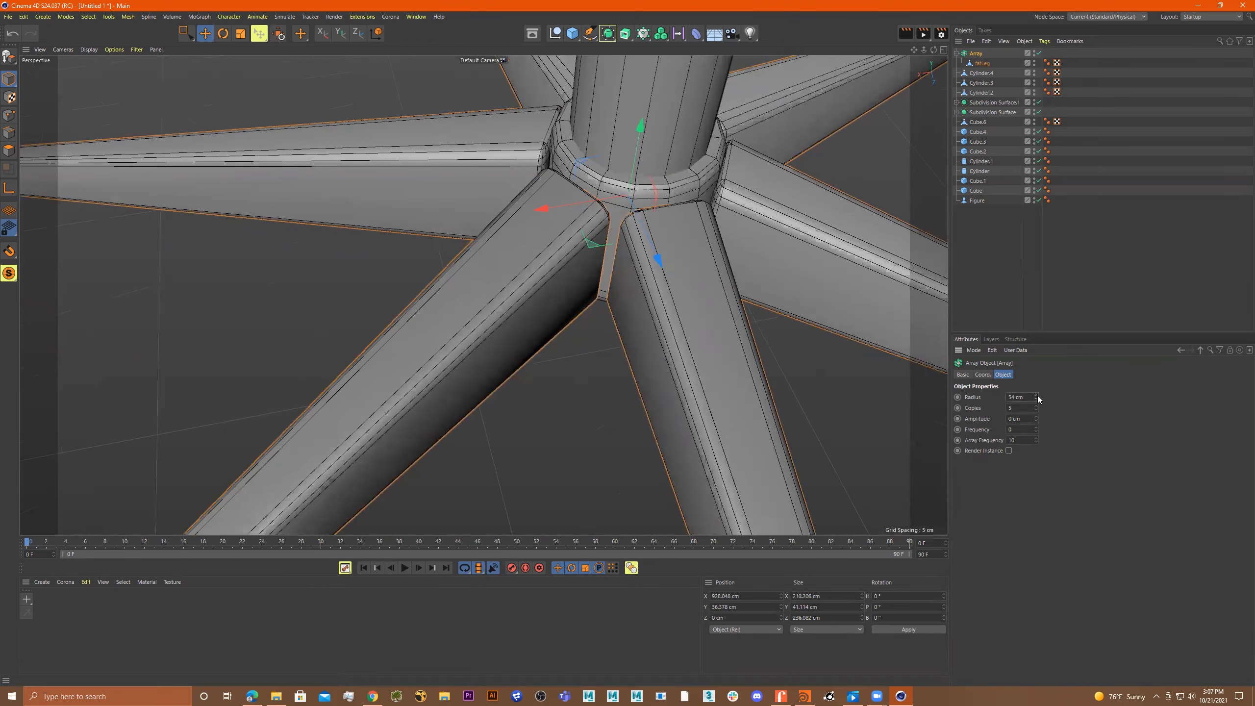
Move only the lower collar's axis down to the middle of the collar, at about 36.6 cm in Y.
{"action": "left_click", "coordinate": [707, 185]}
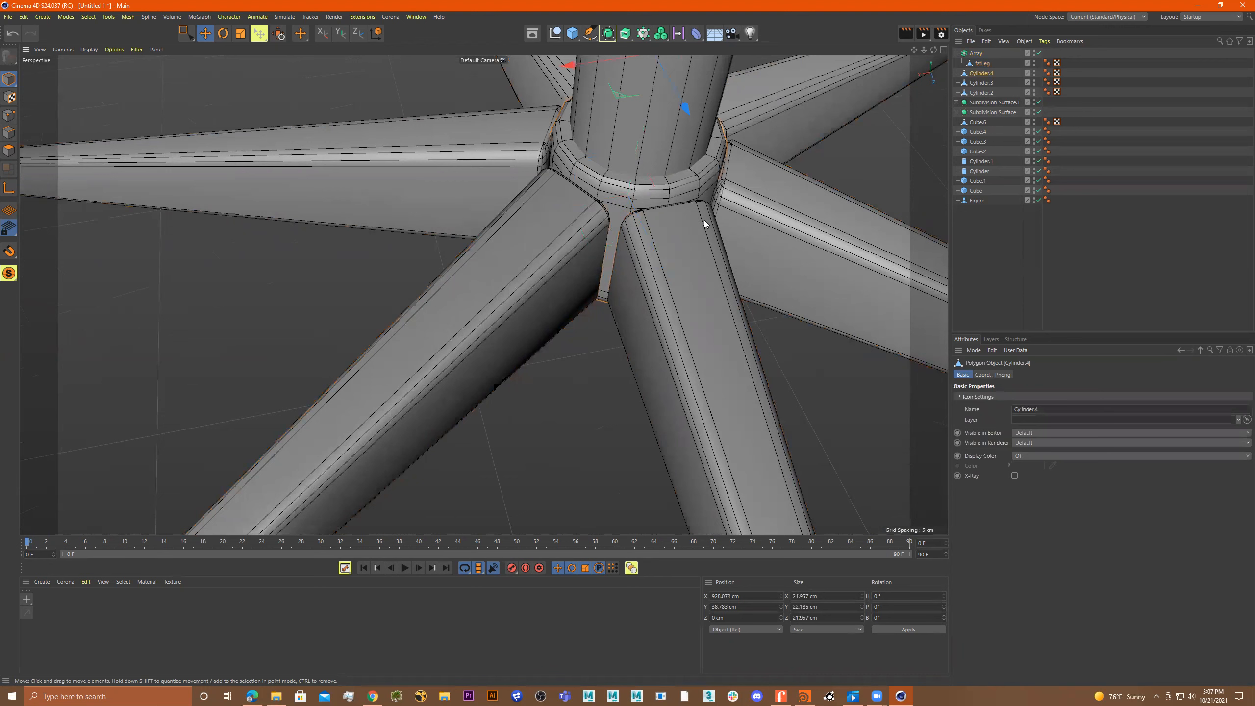
{"action": "left_click_drag", "start_coordinate": [704, 220], "coordinate": [700, 216], "text": "alt"}
{"action": "key", "text": "r"}
{"action": "key", "text": "t"}
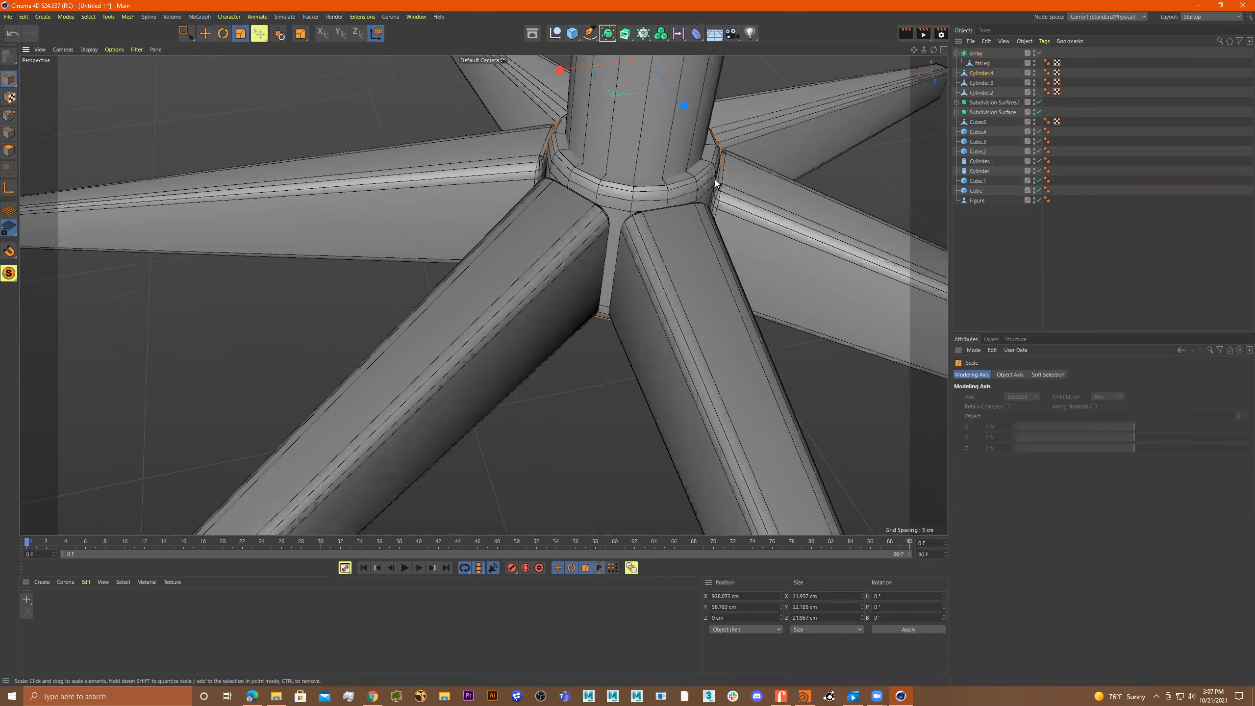
{"action": "scroll", "coordinate": [608, 218], "scroll_direction": "down", "scroll_amount": 5}
{"action": "scroll", "coordinate": [719, 144], "scroll_direction": "up", "scroll_amount": 3}
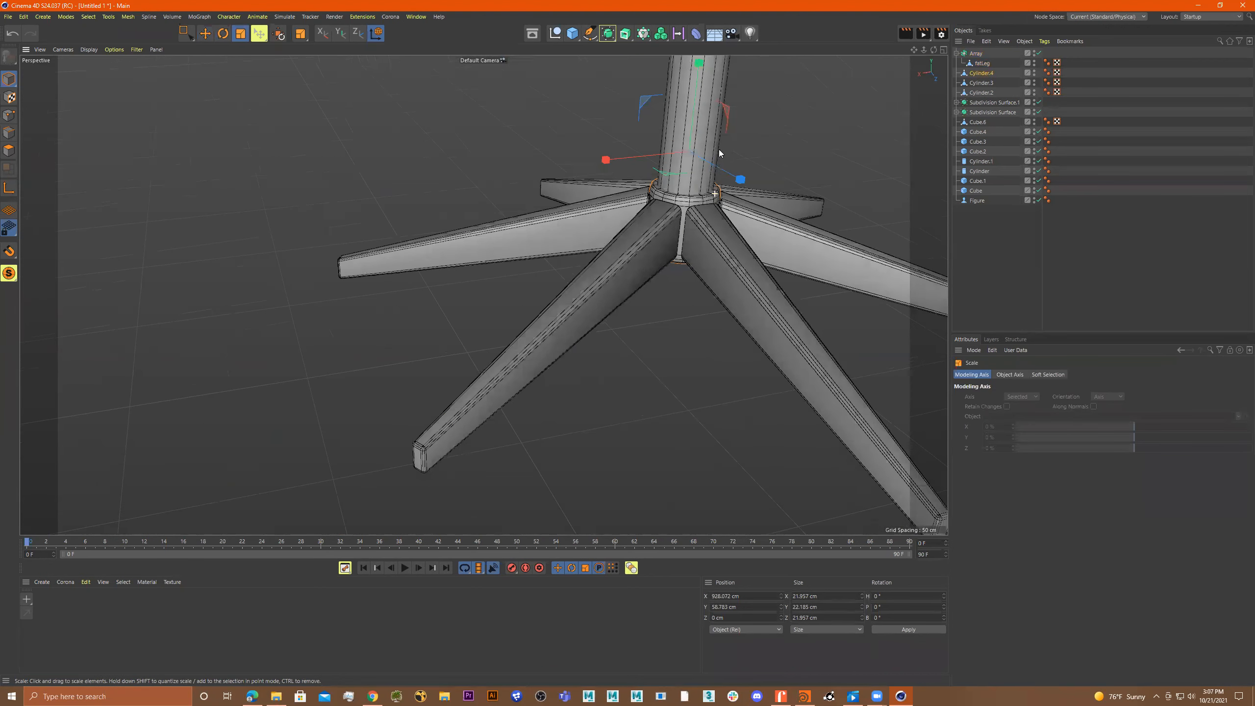
{"action": "left_click_drag", "start_coordinate": [719, 153], "coordinate": [667, 200], "text": "alt"}
{"action": "key", "text": "e"}
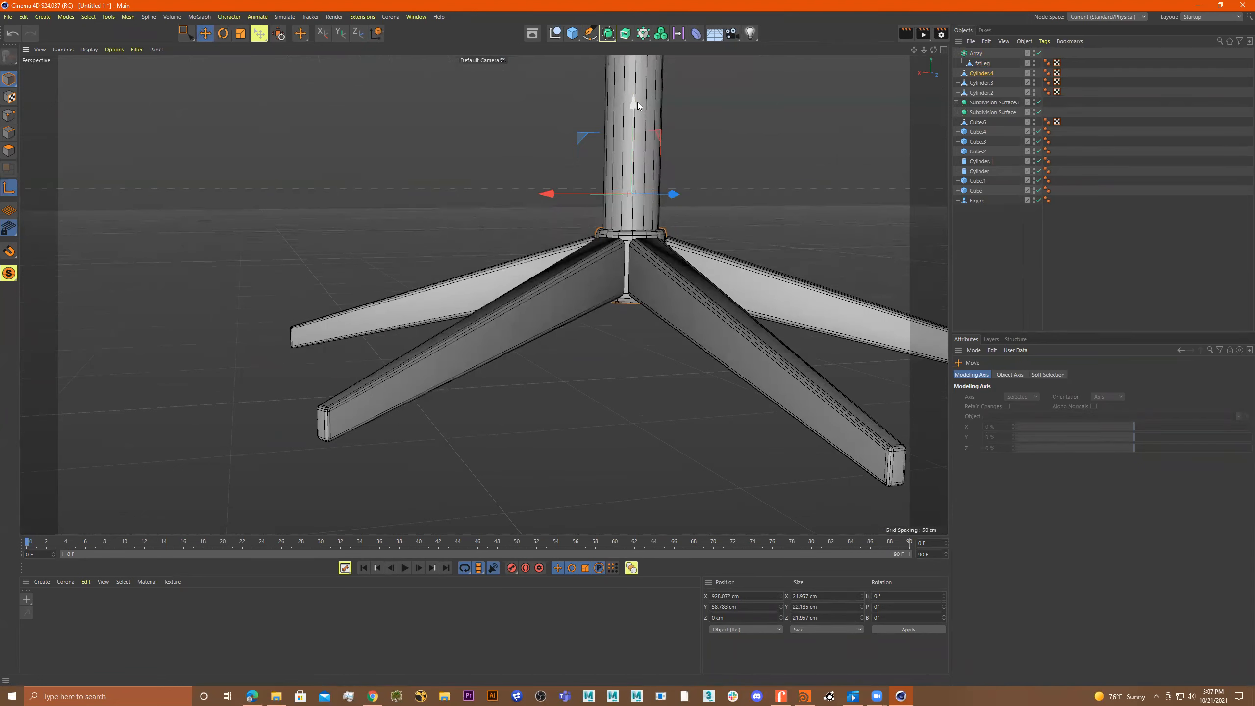
{"action": "left_click_drag", "start_coordinate": [634, 116], "coordinate": [631, 175]}
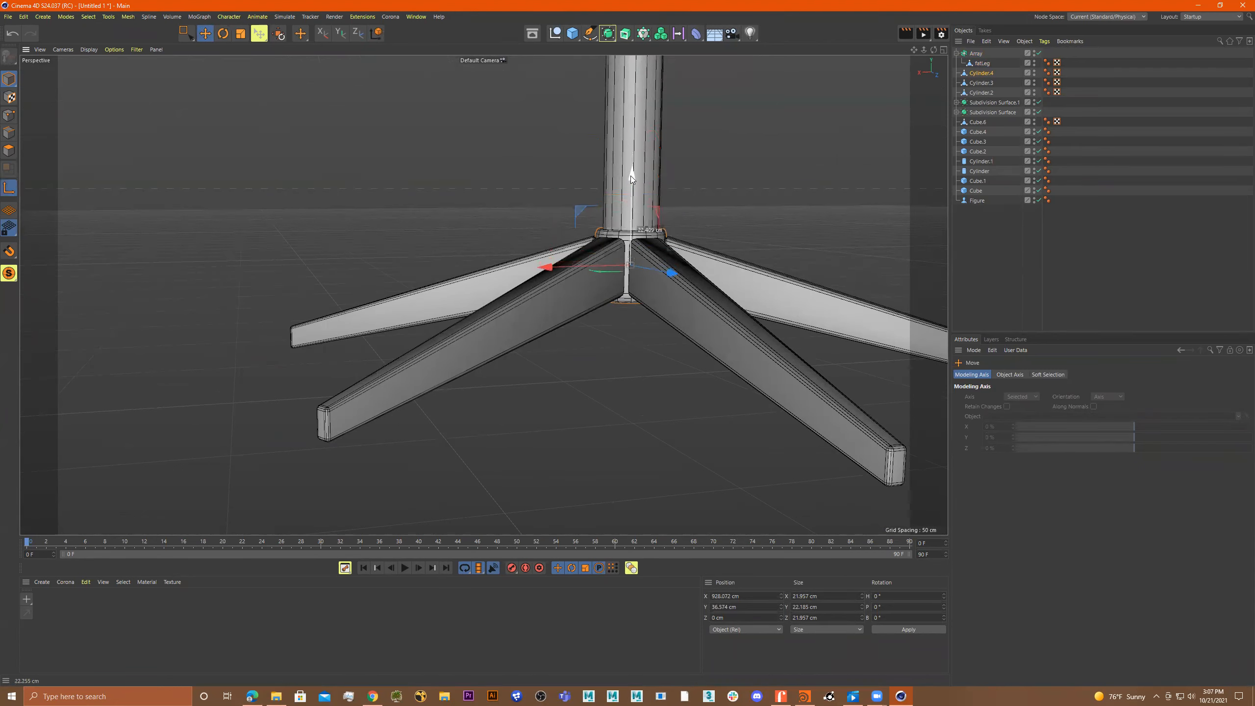
Scale the lower collar up uniformly to about 25.9 cm wide and 26.2 cm high.
{"action": "left_click_drag", "start_coordinate": [672, 242], "coordinate": [685, 256], "text": "alt"}
{"action": "key", "text": "t"}
{"action": "left_click_drag", "start_coordinate": [710, 204], "coordinate": [731, 232]}
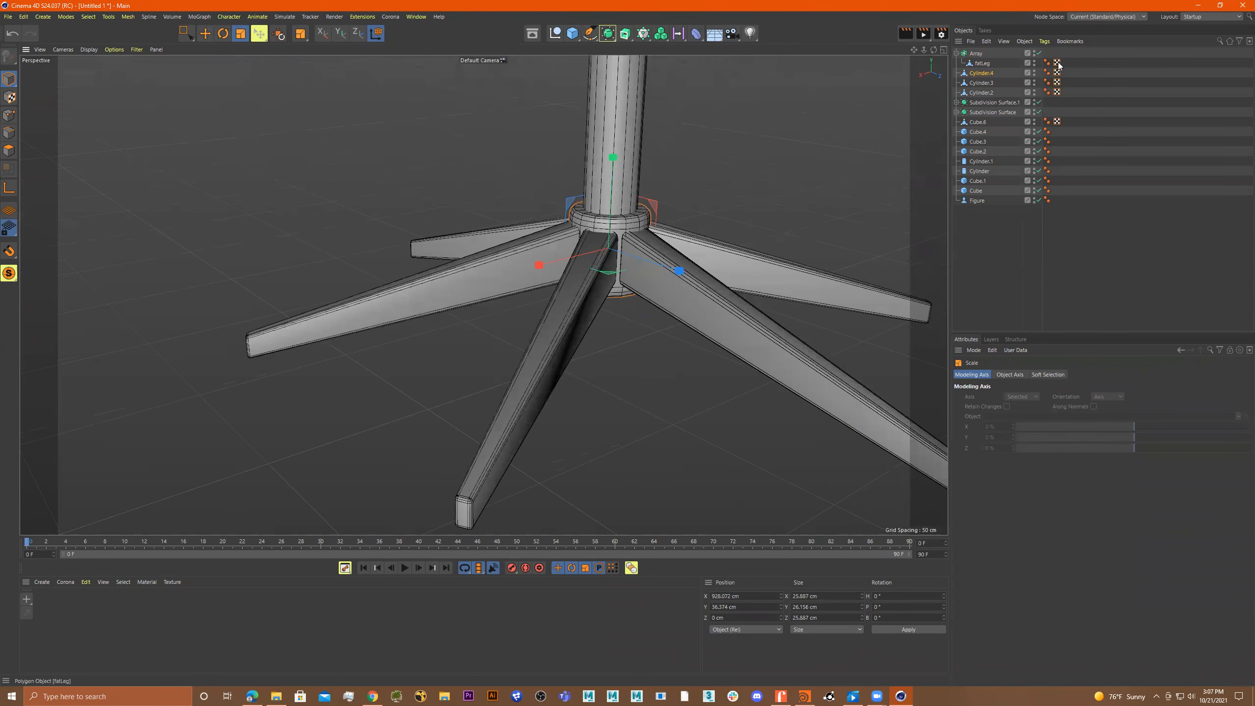
Disable the Array and delete the end cap polygons at the wide end of fatLeg.
{"action": "left_click", "coordinate": [1039, 54]}
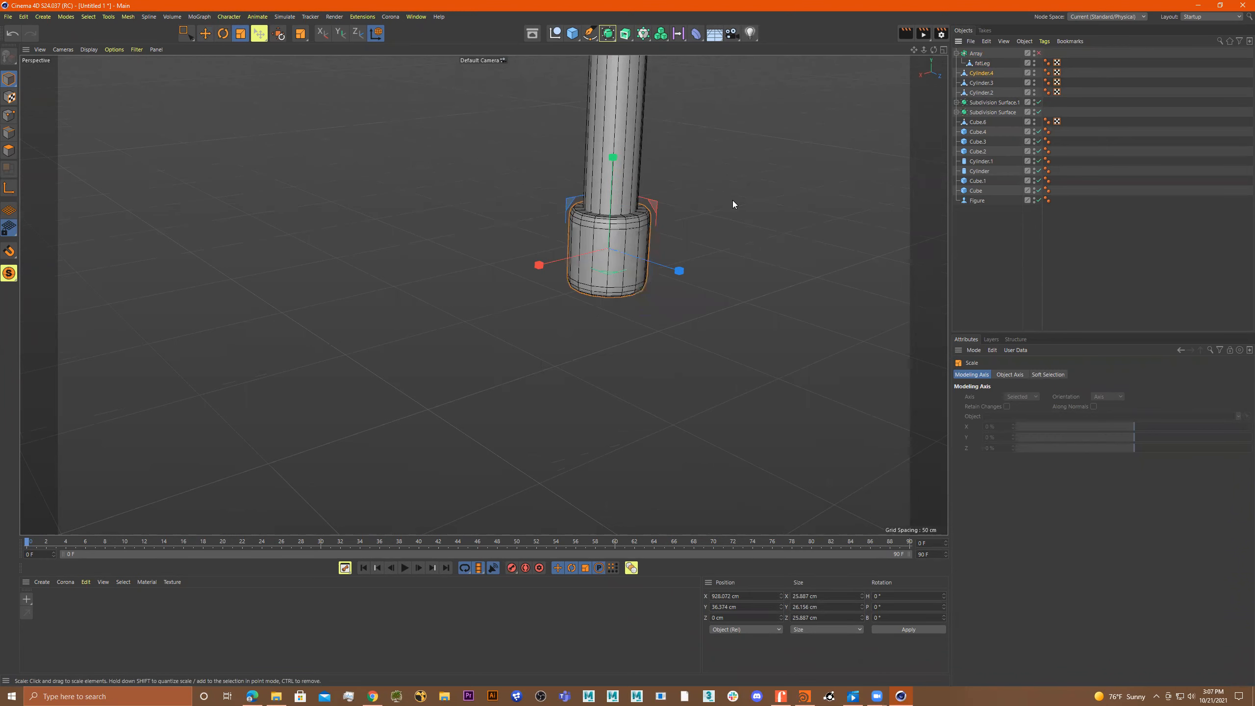
{"action": "left_click", "coordinate": [982, 63]}
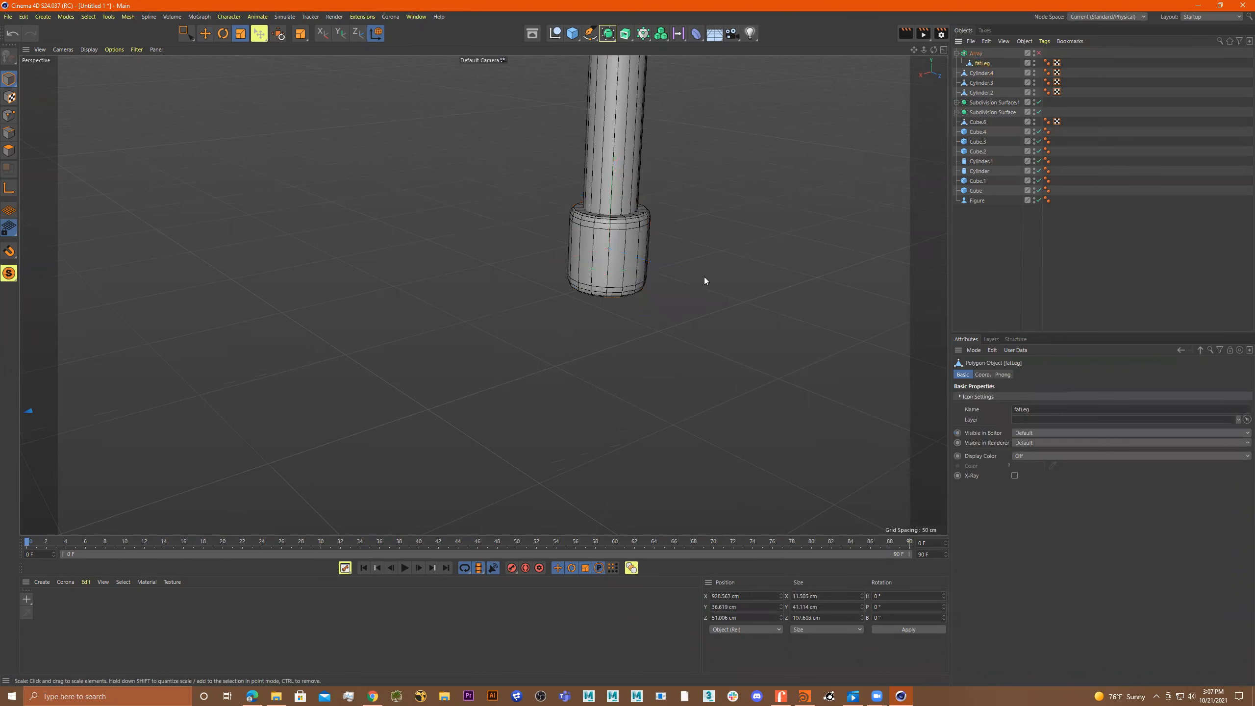
{"action": "key", "text": "o"}
{"action": "left_click_drag", "start_coordinate": [541, 288], "coordinate": [493, 283], "text": "alt"}
{"action": "left_click_drag", "start_coordinate": [286, 219], "coordinate": [306, 262], "text": "alt"}
{"action": "left_click", "coordinate": [9, 150]}
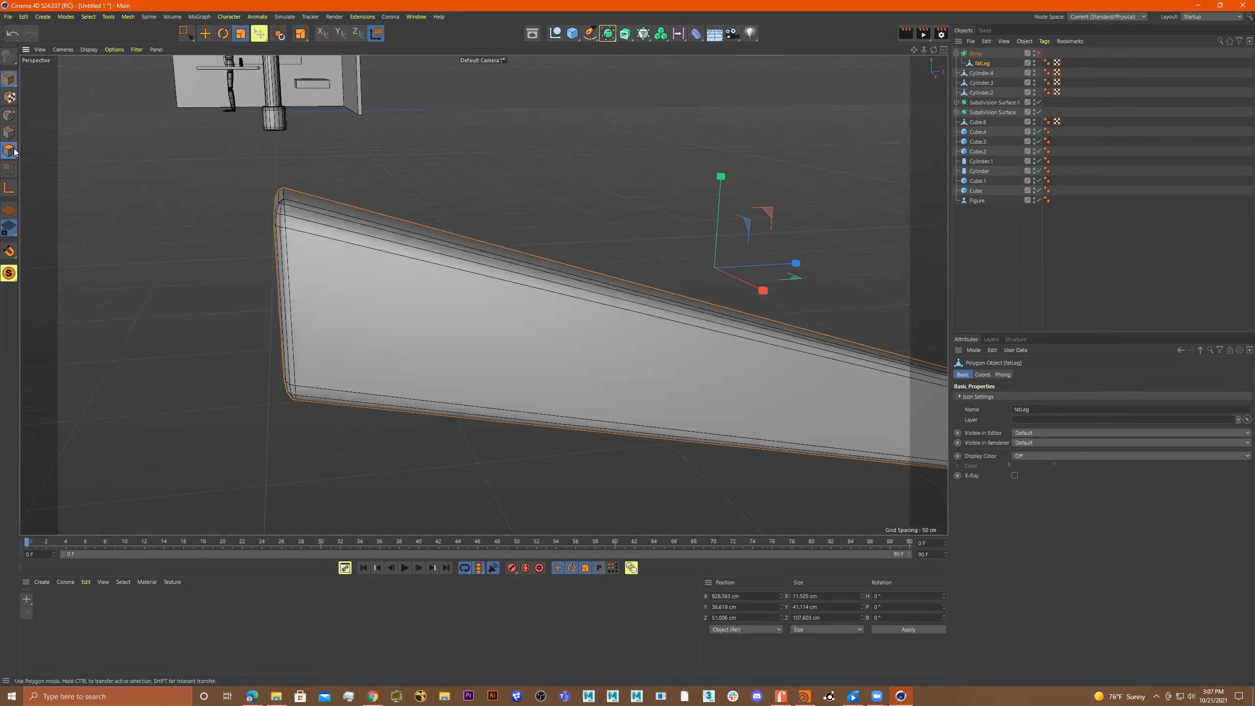
{"action": "left_click", "coordinate": [185, 33]}
{"action": "left_click", "coordinate": [240, 74]}
{"action": "left_click_drag", "start_coordinate": [343, 147], "coordinate": [635, 261]}
{"action": "key", "text": "Delete"}
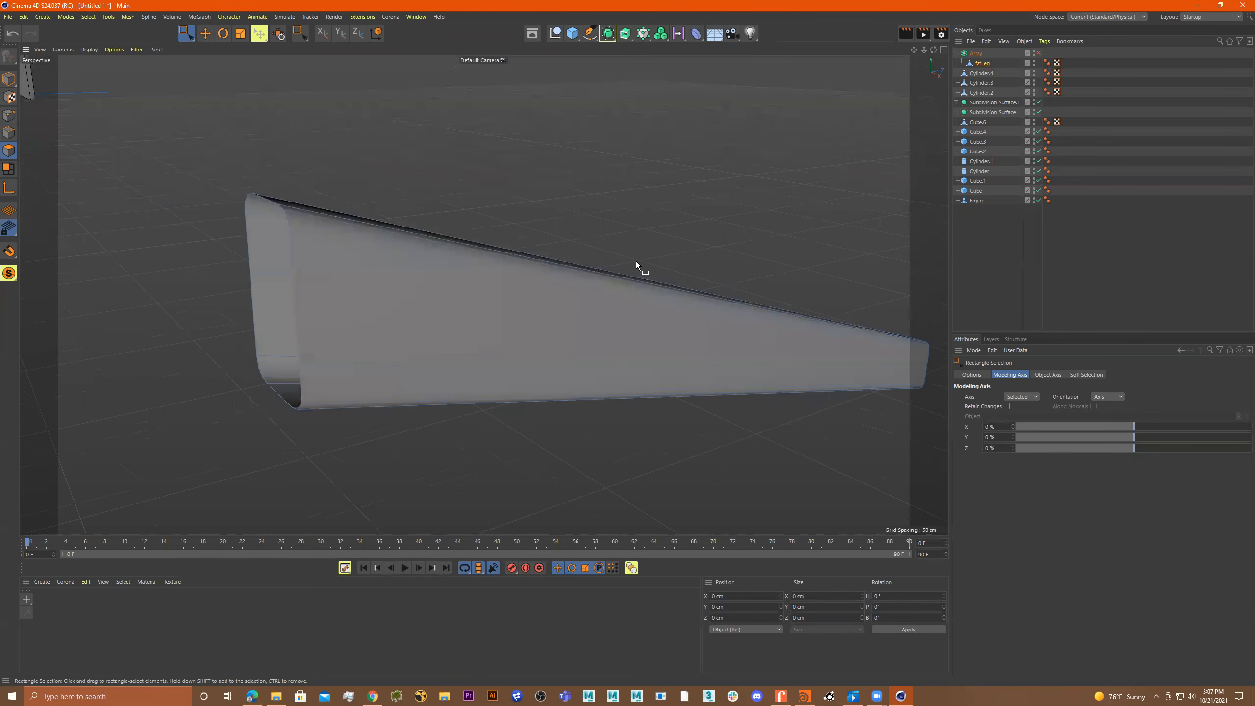
Re-enable the Array, select it and frame the complete leg base.
{"action": "left_click", "coordinate": [1039, 53]}
{"action": "scroll", "coordinate": [726, 264], "scroll_direction": "down", "scroll_amount": 2}
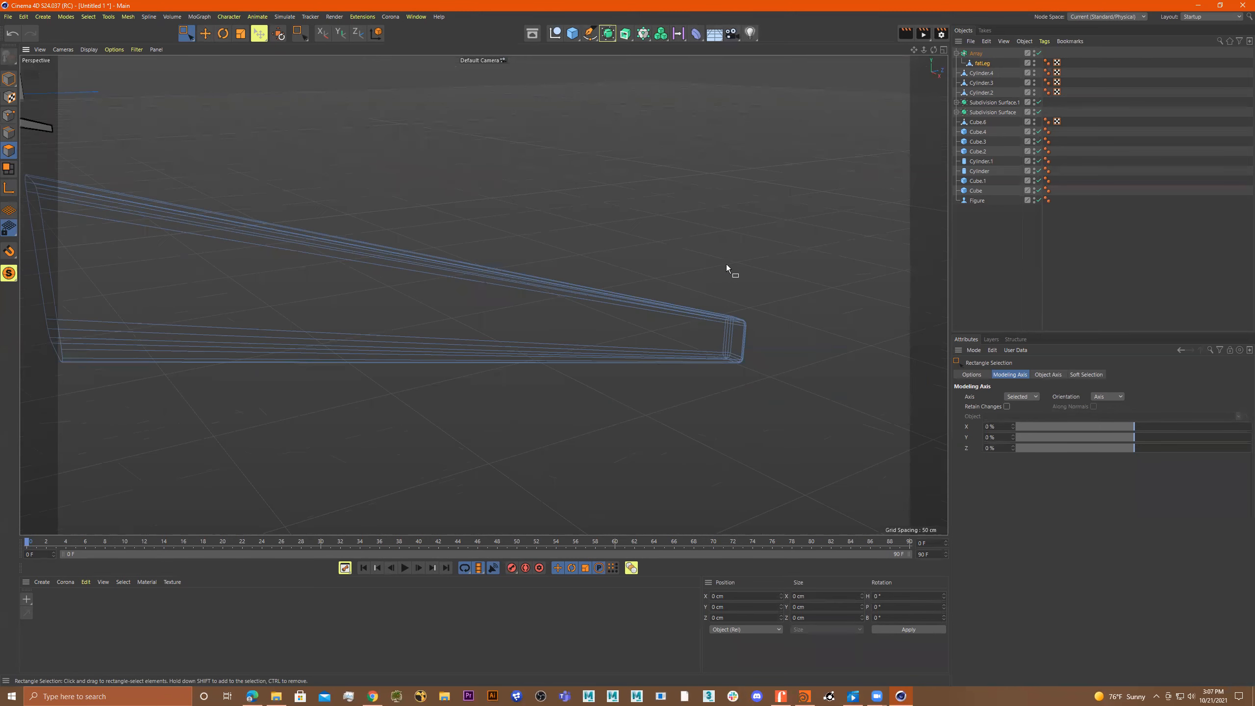
{"action": "left_click", "coordinate": [976, 53]}
{"action": "key", "text": "o"}
{"action": "left_click_drag", "start_coordinate": [571, 283], "coordinate": [547, 270], "text": "alt"}
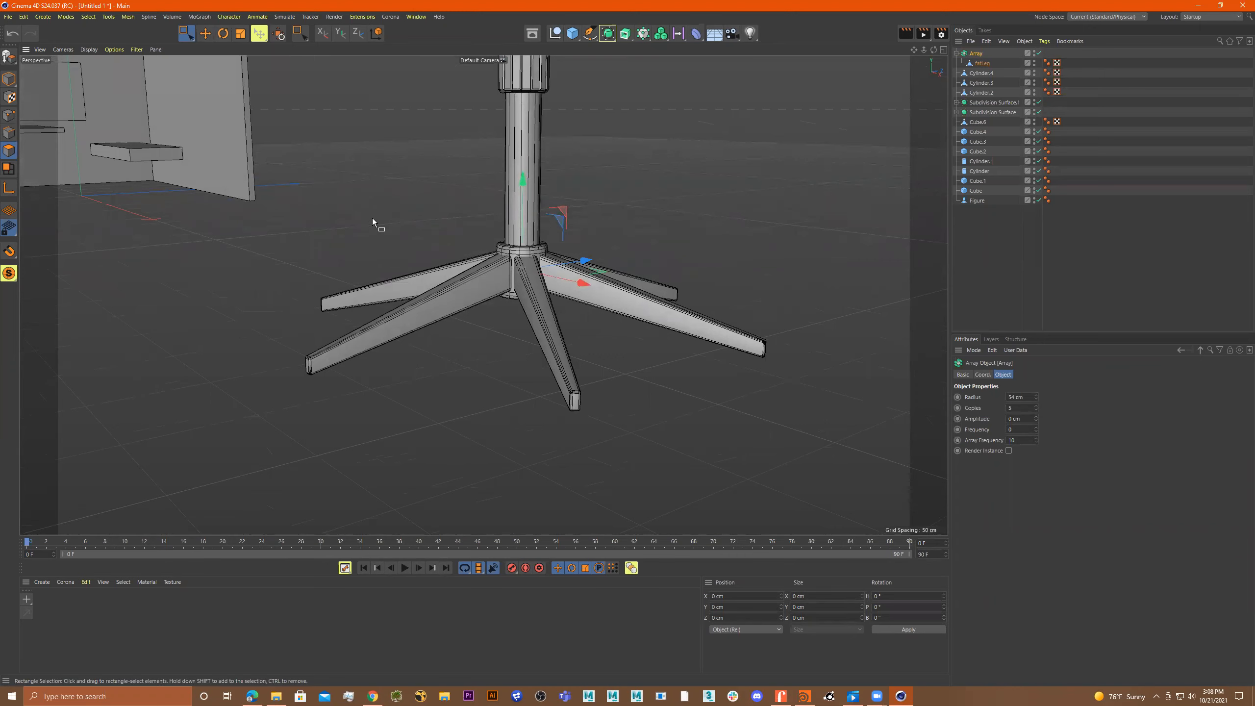
Add a cylinder primitive and raise it into the open space above the desk and figure.
{"action": "left_click", "coordinate": [574, 35]}
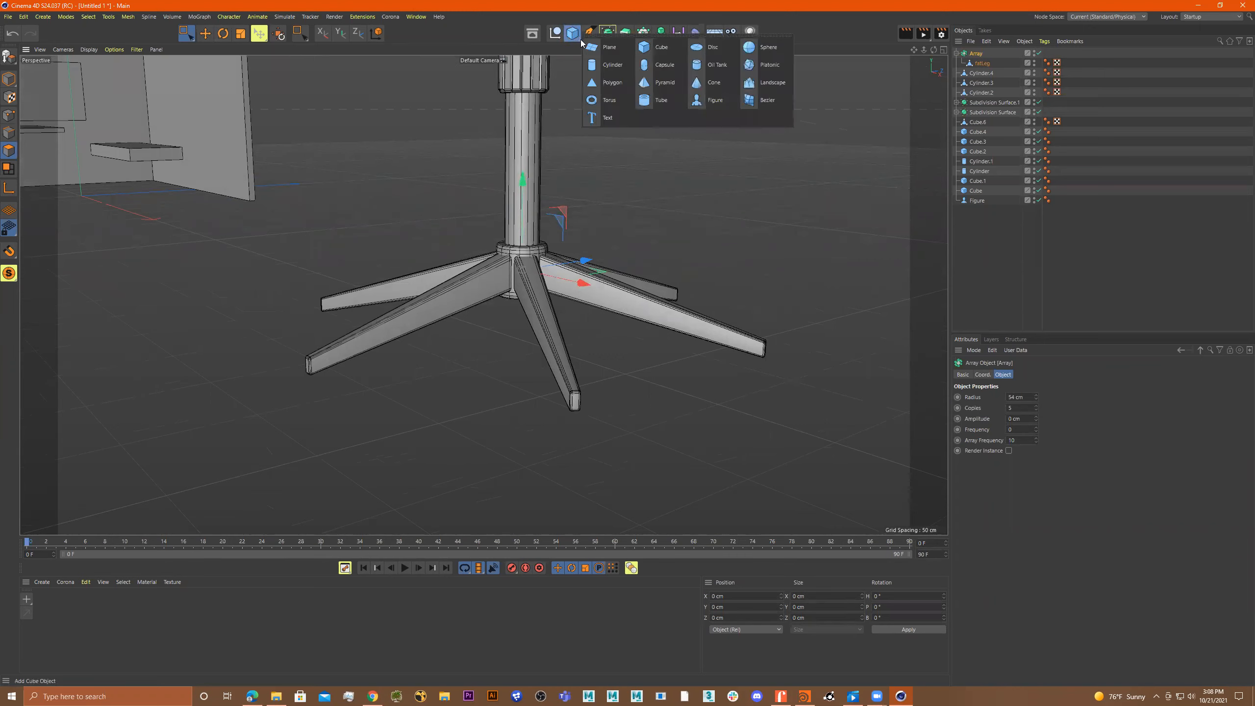
{"action": "left_click", "coordinate": [612, 64]}
{"action": "left_click_drag", "start_coordinate": [557, 203], "coordinate": [494, 234], "text": "alt"}
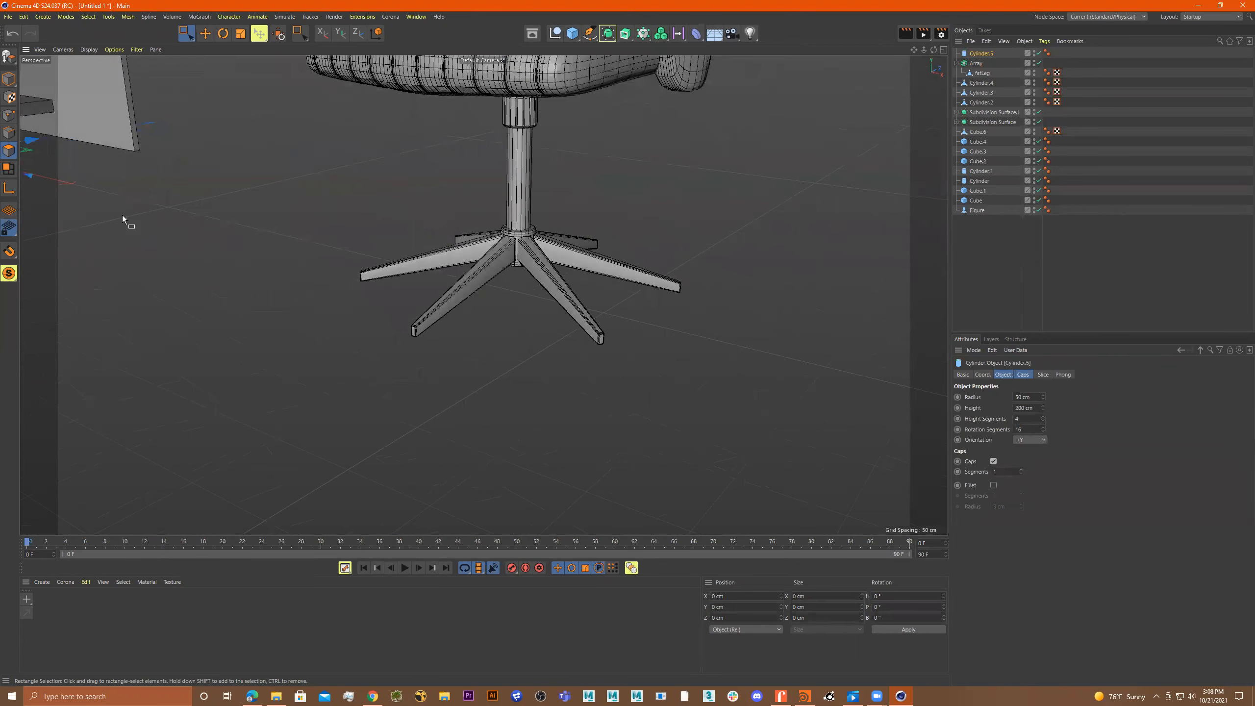
{"action": "left_click_drag", "start_coordinate": [421, 250], "coordinate": [420, 123], "text": "alt"}
{"action": "left_click_drag", "start_coordinate": [370, 187], "coordinate": [702, 69], "text": "alt"}
{"action": "left_click_drag", "start_coordinate": [702, 317], "coordinate": [822, 223], "text": "alt"}
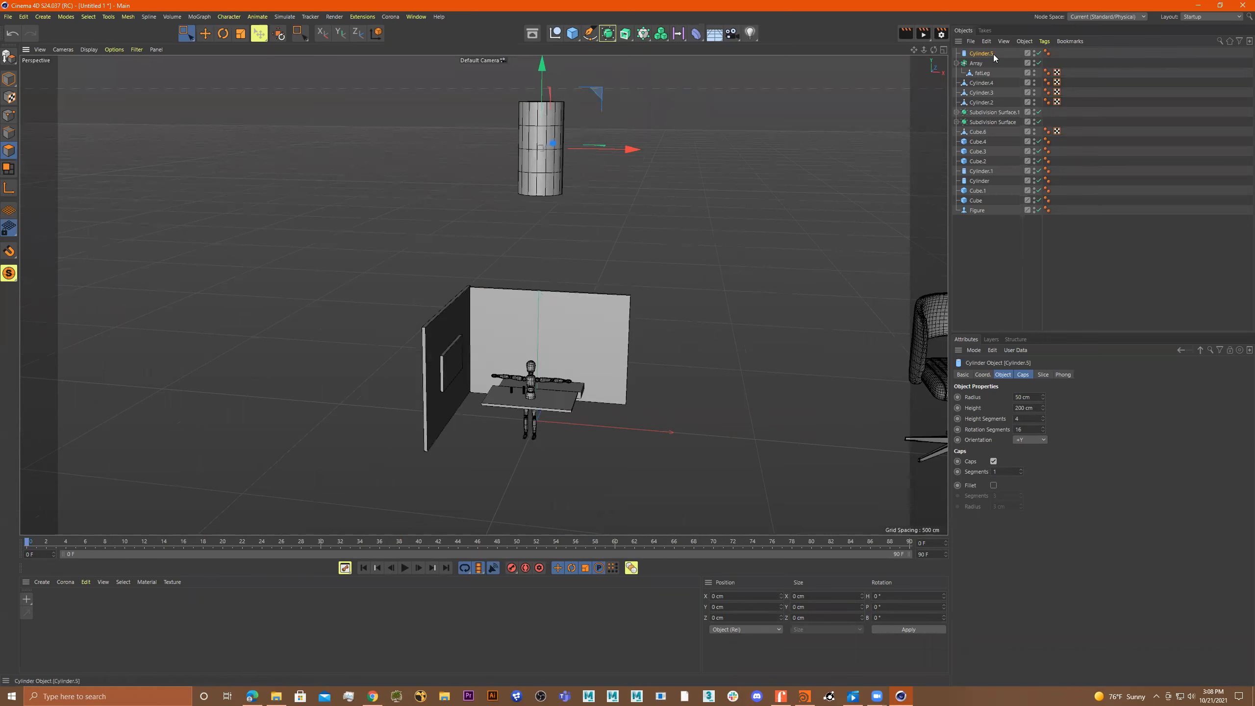
Add a second cylinder, raise it beneath the first one and set its orientation to -Z.
{"action": "left_click", "coordinate": [574, 34]}
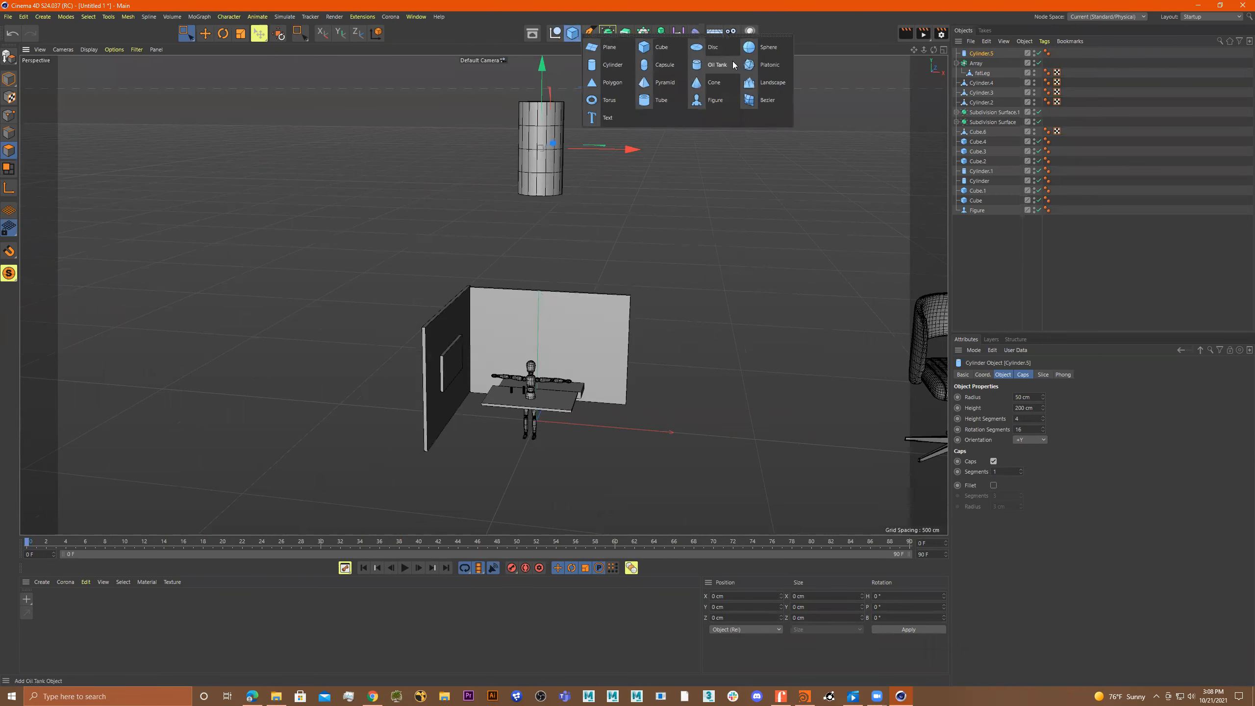
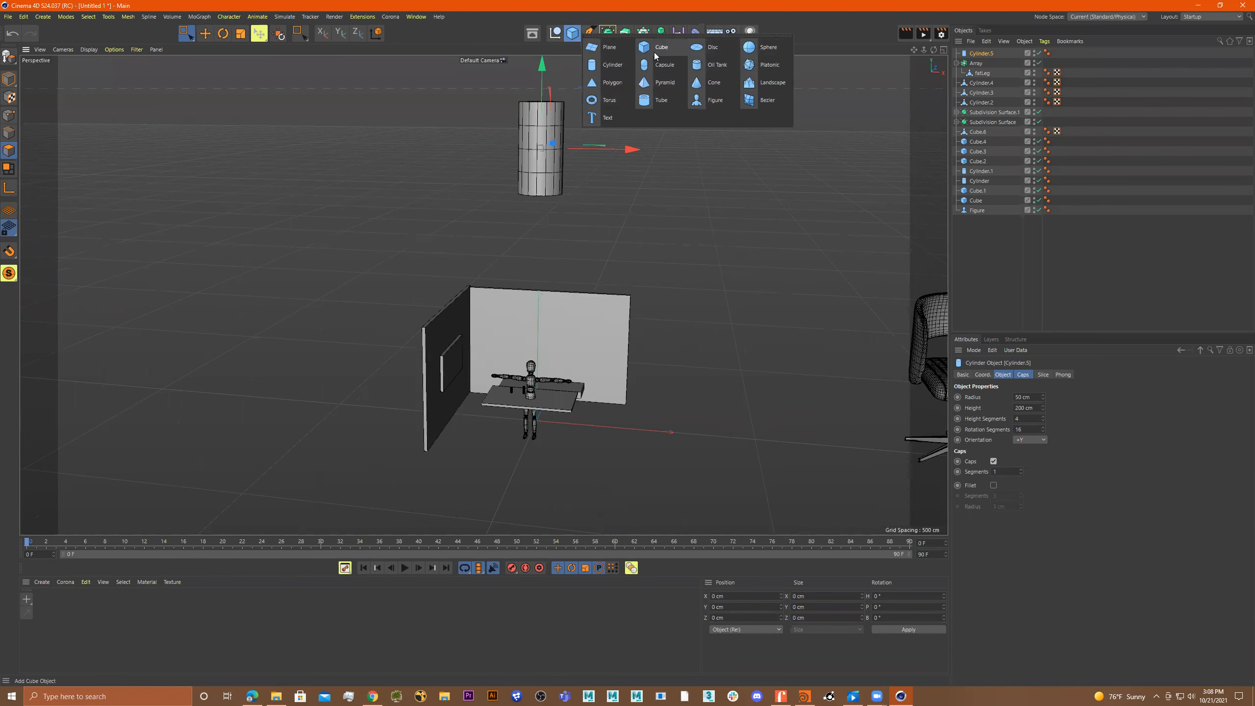
{"action": "left_click", "coordinate": [611, 66]}
{"action": "left_click_drag", "start_coordinate": [537, 333], "coordinate": [785, 213]}
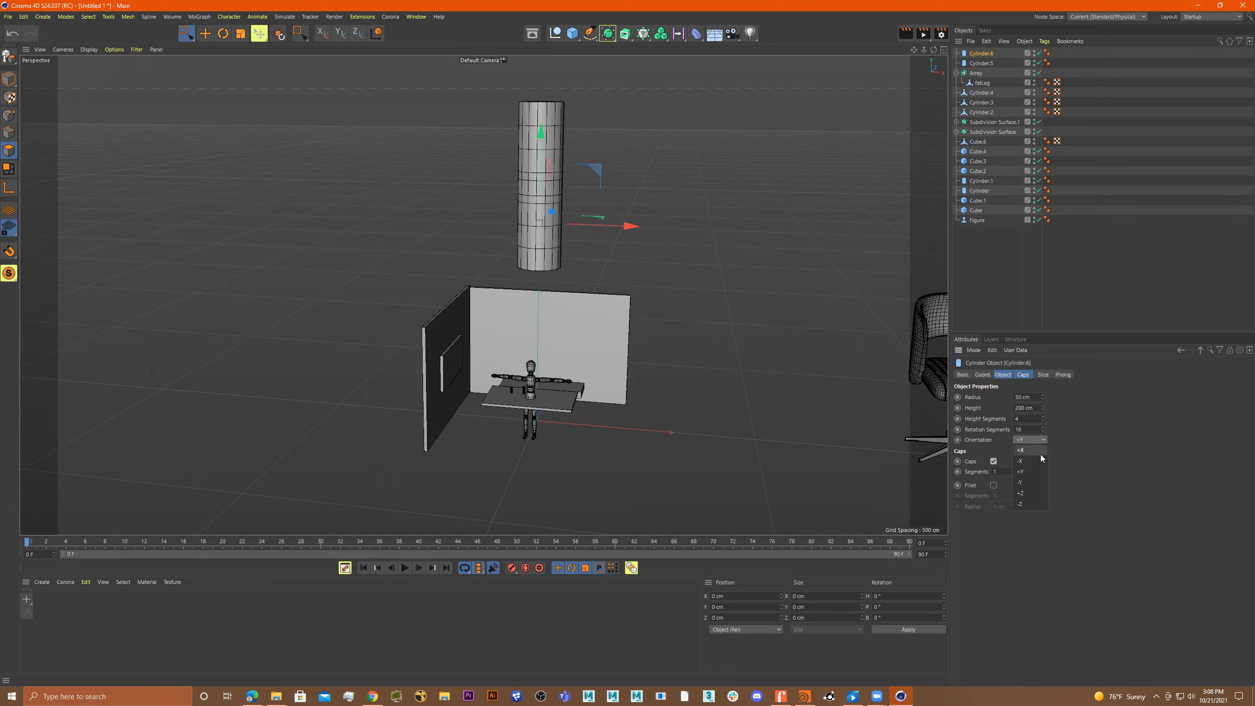
{"action": "left_click", "coordinate": [1036, 503]}
Enlarge the horizontal cylinder's radius to about 98.7 cm.
{"action": "left_click_drag", "start_coordinate": [660, 313], "coordinate": [445, 223], "text": "alt"}
{"action": "left_click", "coordinate": [9, 81]}
{"action": "left_click_drag", "start_coordinate": [638, 232], "coordinate": [681, 367], "text": "alt"}
{"action": "left_click_drag", "start_coordinate": [617, 296], "coordinate": [730, 317], "text": "alt"}
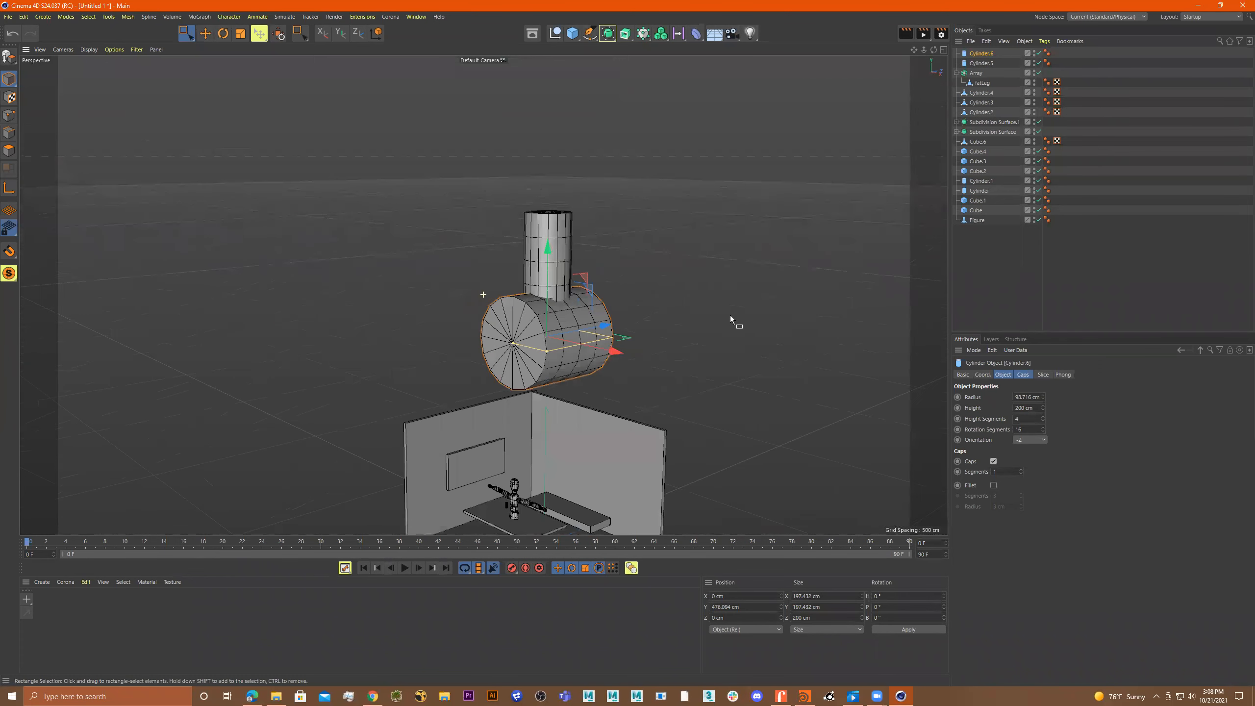
Enable a fillet of 54 cm radius on the horizontal cylinder's caps and set its rotation segments to 32.
{"action": "left_click", "coordinate": [993, 485]}
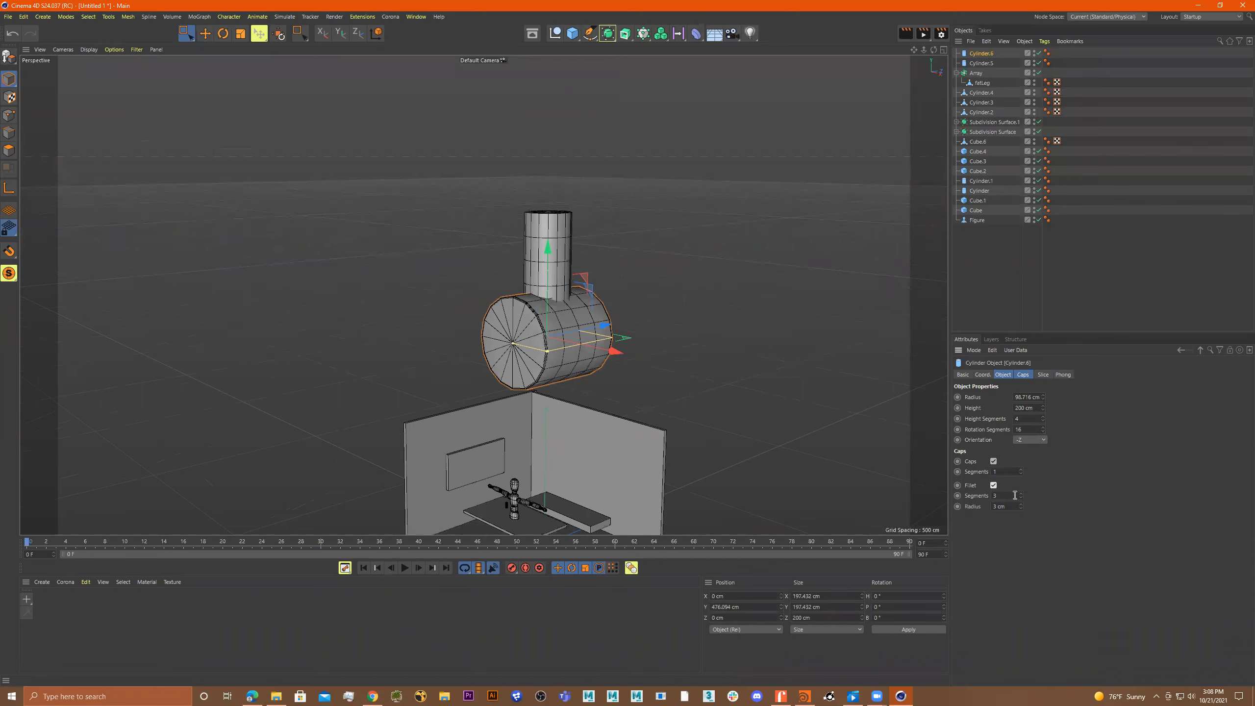
{"action": "left_click_drag", "start_coordinate": [1020, 506], "coordinate": [1046, 506]}
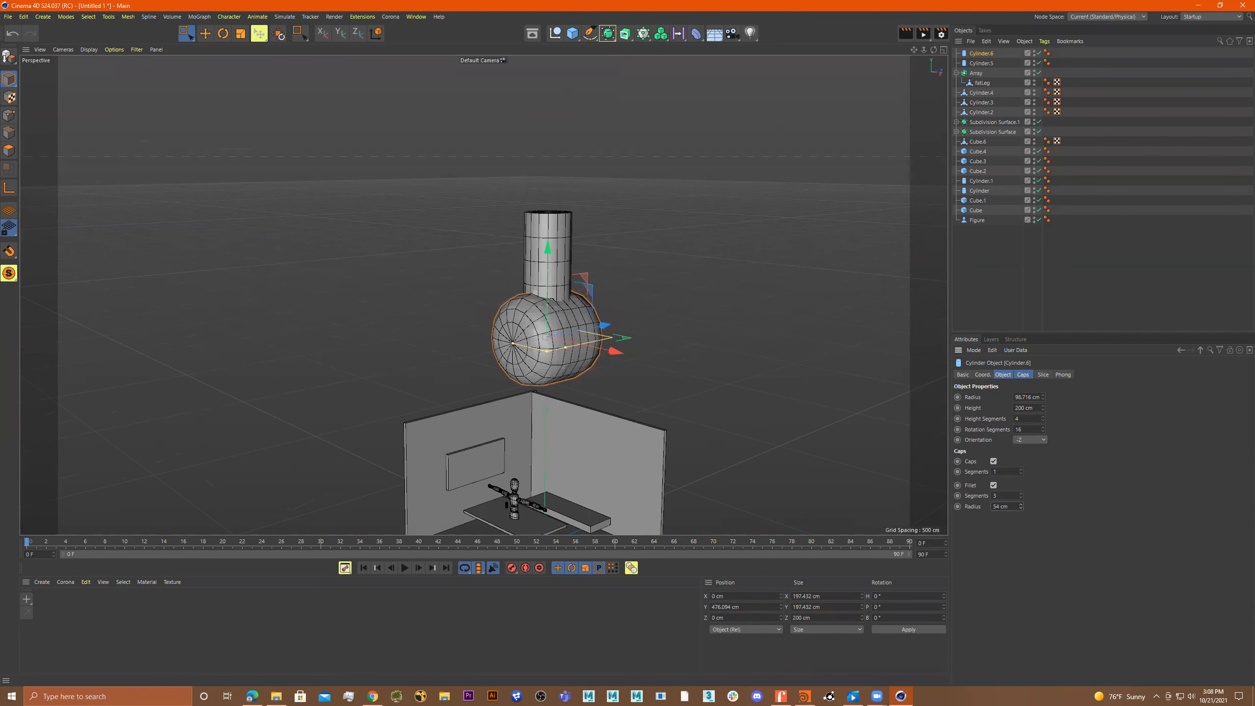
{"action": "left_click_drag", "start_coordinate": [716, 344], "coordinate": [622, 332], "text": "alt"}
{"action": "right_click_drag", "start_coordinate": [622, 332], "coordinate": [694, 337], "text": "alt"}
{"action": "left_click_drag", "start_coordinate": [617, 351], "coordinate": [610, 340], "text": "alt"}
{"action": "right_click_drag", "start_coordinate": [610, 340], "coordinate": [687, 337], "text": "alt"}
{"action": "mouse_move", "coordinate": [689, 340]}
{"action": "left_mouse_down", "text": "alt"}
{"action": "mouse_move", "coordinate": [723, 331]}
{"action": "mouse_move", "coordinate": [702, 330]}
{"action": "left_mouse_up", "text": "alt"}
{"action": "double_click", "coordinate": [1025, 429]}
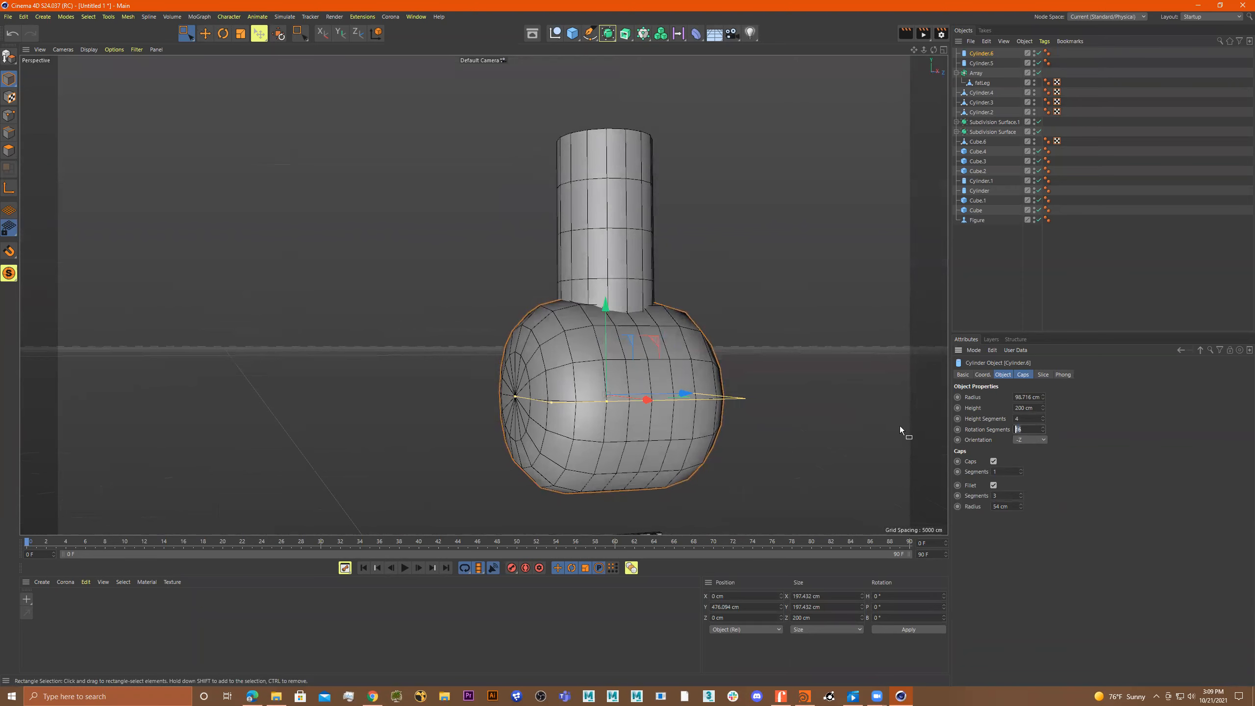
{"action": "type", "text": "32"}
{"action": "key", "text": "Return"}
Increase the horizontal cylinder's fillet radius to about 61 cm and its height to about 249.6 cm.
{"action": "left_click_drag", "start_coordinate": [659, 334], "coordinate": [627, 360], "text": "alt"}
{"action": "left_click_drag", "start_coordinate": [593, 404], "coordinate": [672, 395]}
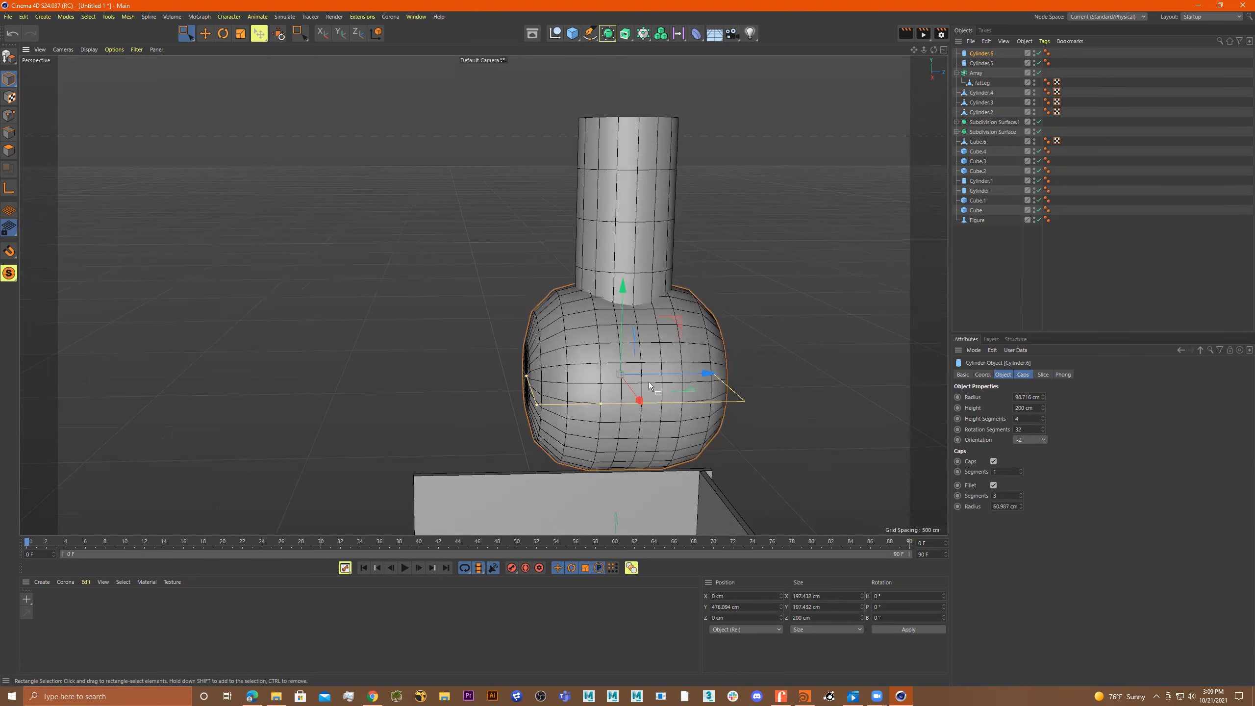
{"action": "left_click_drag", "start_coordinate": [522, 378], "coordinate": [617, 352]}
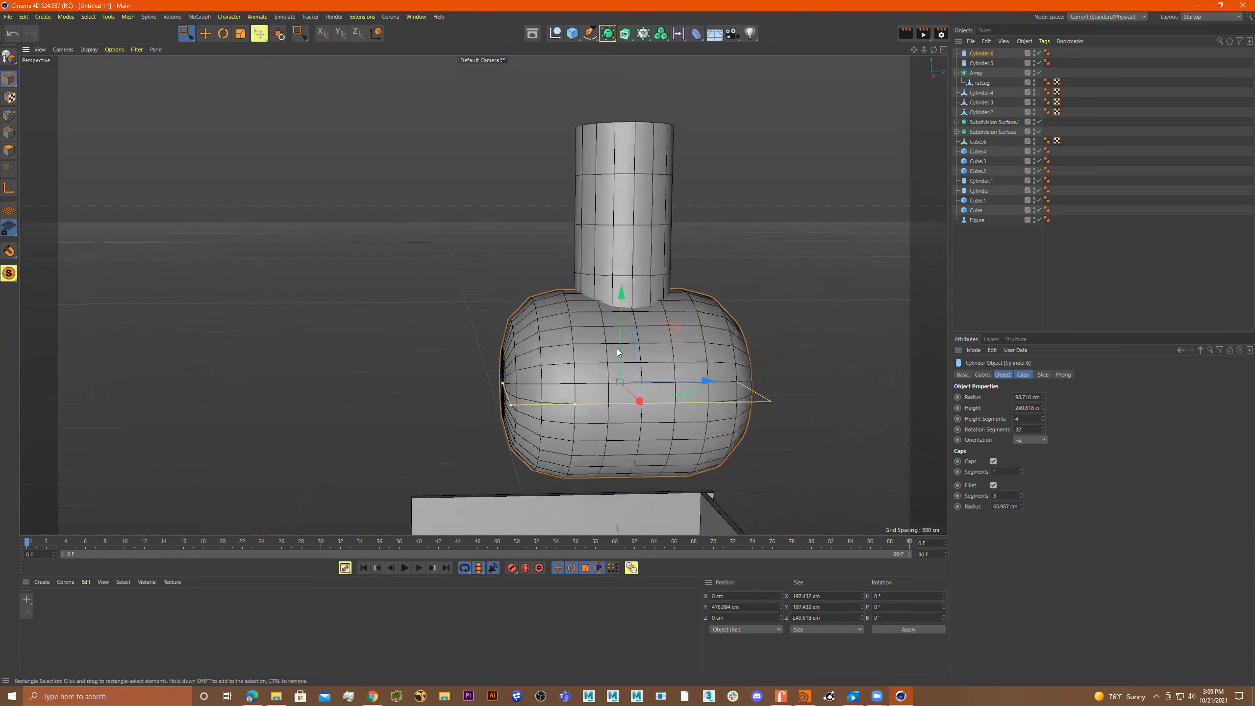
Raise the rounded cylinder above the vertical one to about 687.6 cm in Y.
{"action": "scroll", "coordinate": [618, 348], "scroll_direction": "down", "scroll_amount": 5}
{"action": "left_click_drag", "start_coordinate": [621, 273], "coordinate": [623, 56]}
{"action": "middle_click_drag", "start_coordinate": [645, 218], "coordinate": [618, 374], "text": "alt"}
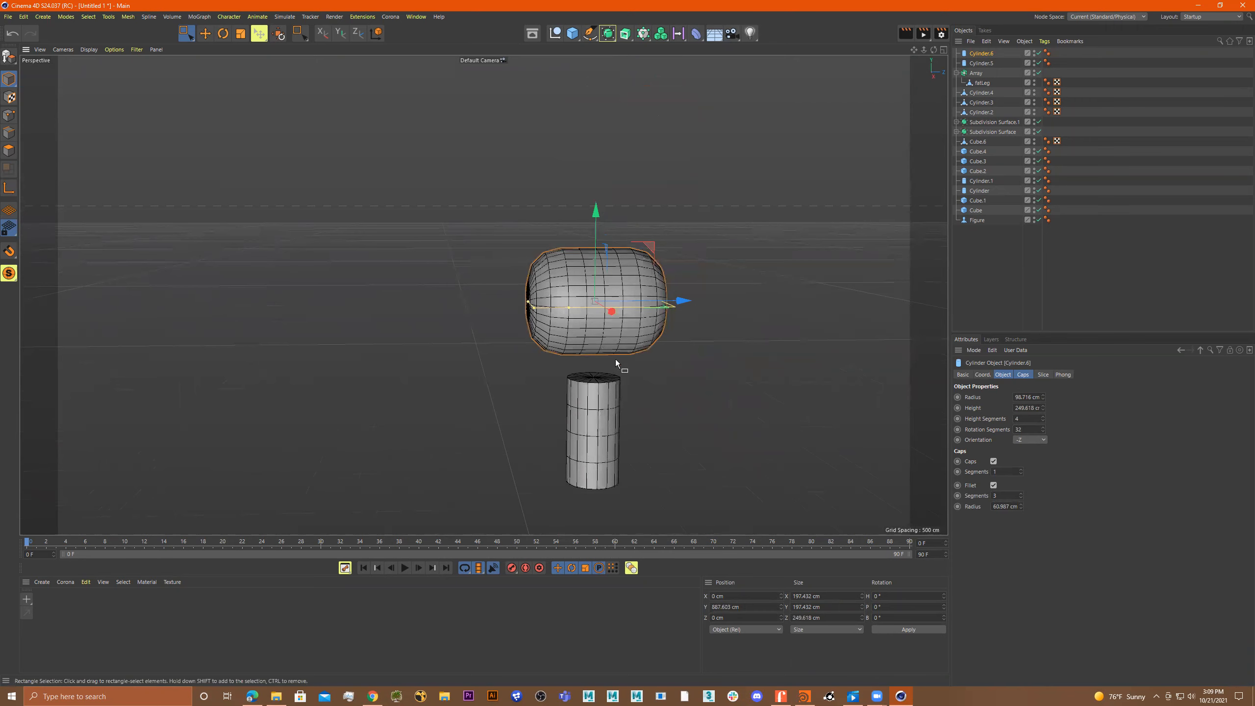
Make the rounded cylinder editable and switch to polygon editing.
{"action": "key", "text": "c"}
{"action": "scroll", "coordinate": [618, 299], "scroll_direction": "up", "scroll_amount": 2}
{"action": "left_click", "coordinate": [14, 155]}
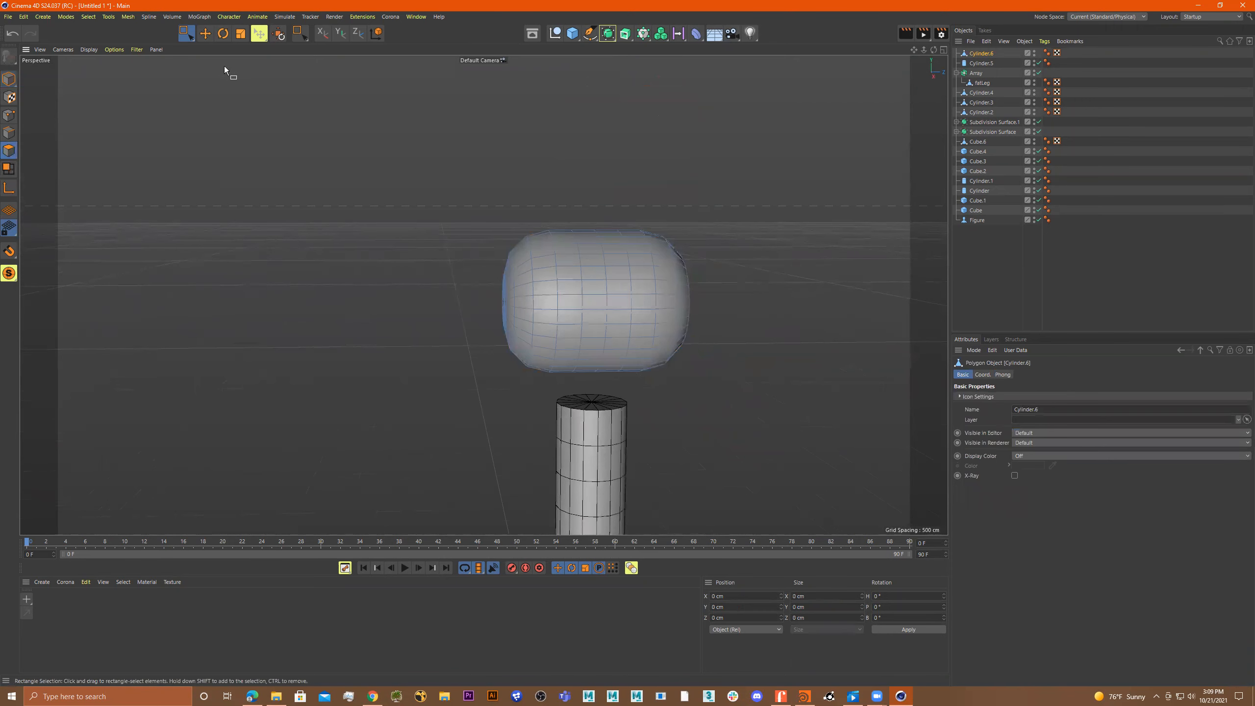
Select the two middle polygon loops around the rounded cylinder and scale them inward to about 133 cm across, forming a narrow waist.
{"action": "key", "text": "u"}
{"action": "key", "text": "l"}
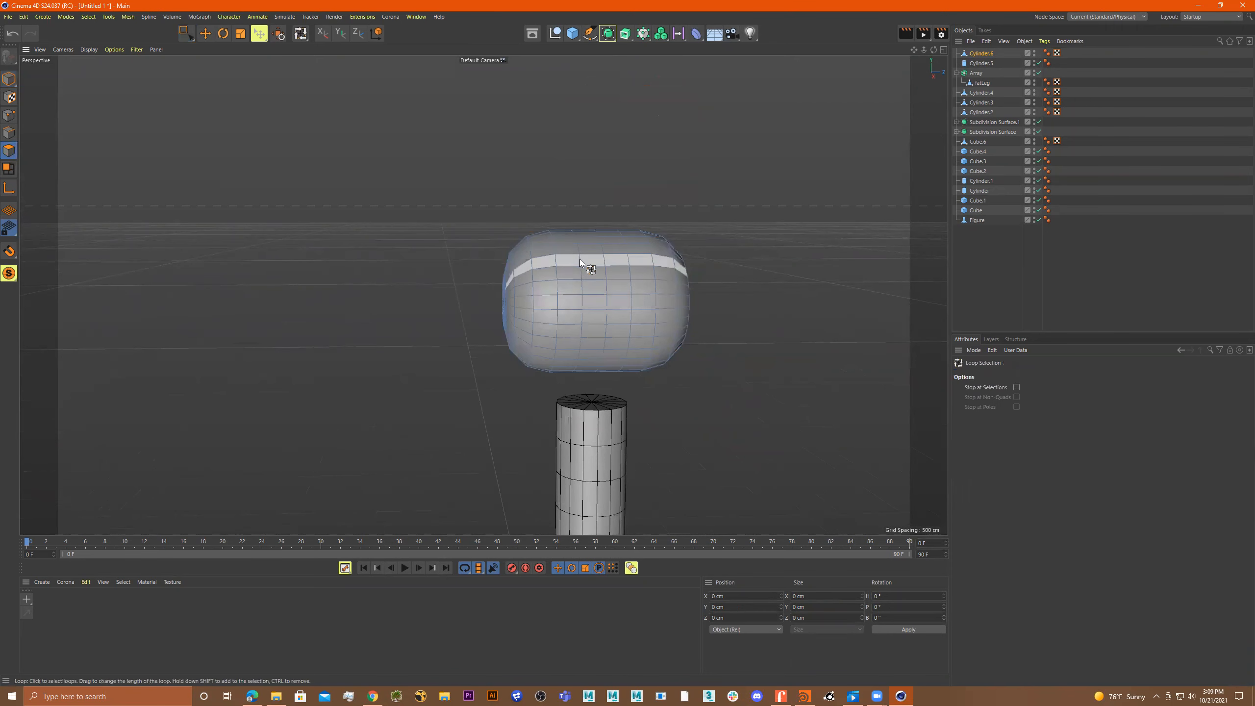
{"action": "left_click_drag", "start_coordinate": [591, 267], "coordinate": [578, 280], "text": "alt"}
{"action": "left_click", "coordinate": [592, 275]}
{"action": "left_click", "coordinate": [613, 272], "text": "shift"}
{"action": "mouse_move", "coordinate": [725, 363]}
{"action": "left_mouse_down", "text": "alt"}
{"action": "mouse_move", "coordinate": [723, 351]}
{"action": "mouse_move", "coordinate": [734, 360]}
{"action": "left_mouse_up", "text": "alt"}
{"action": "key", "text": "r"}
{"action": "key", "text": "t"}
{"action": "left_click_drag", "start_coordinate": [739, 311], "coordinate": [725, 325]}
{"action": "right_click_drag", "start_coordinate": [638, 329], "coordinate": [733, 325], "text": "alt"}
{"action": "mouse_move", "coordinate": [732, 324]}
{"action": "left_mouse_down", "text": "alt"}
{"action": "mouse_move", "coordinate": [695, 321]}
{"action": "mouse_move", "coordinate": [779, 303]}
{"action": "mouse_move", "coordinate": [735, 313]}
{"action": "mouse_move", "coordinate": [708, 290]}
{"action": "mouse_move", "coordinate": [805, 300]}
{"action": "mouse_move", "coordinate": [717, 307]}
{"action": "mouse_move", "coordinate": [730, 310]}
{"action": "left_mouse_up", "text": "alt"}
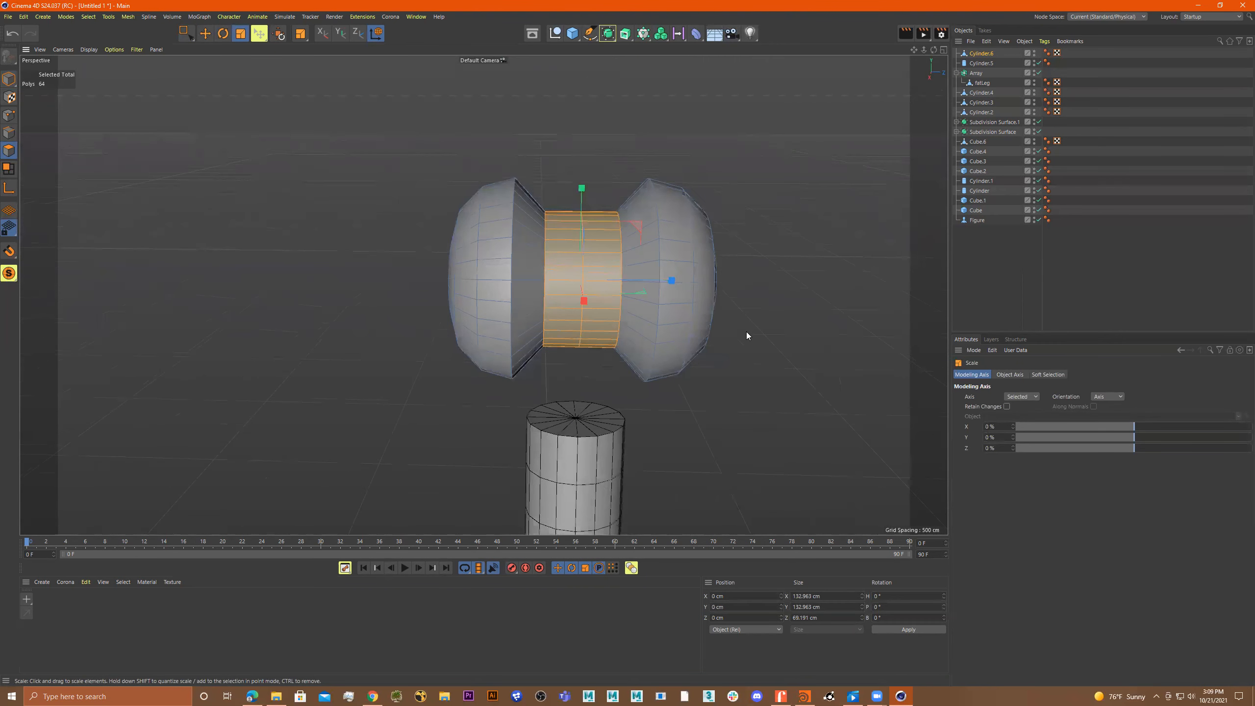
Bevel the two inner rim edge loops beside the narrowed waist with an 11.7 cm offset and 2 subdivisions.
{"action": "left_click", "coordinate": [10, 134]}
{"action": "right_click", "coordinate": [396, 253]}
{"action": "left_click", "coordinate": [410, 284]}
{"action": "left_click", "coordinate": [511, 227]}
{"action": "left_click", "coordinate": [658, 228], "text": "shift"}
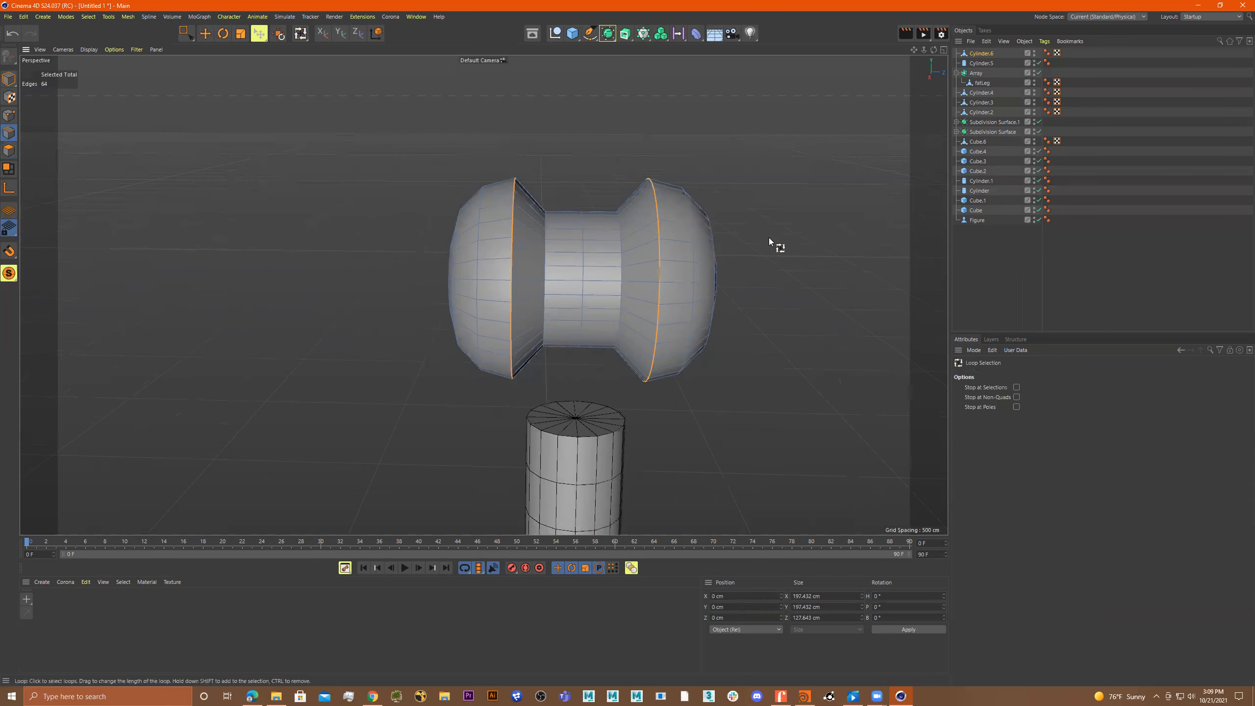
{"action": "right_click", "coordinate": [767, 234]}
{"action": "left_click", "coordinate": [812, 279]}
{"action": "left_click_drag", "start_coordinate": [812, 280], "coordinate": [841, 280]}
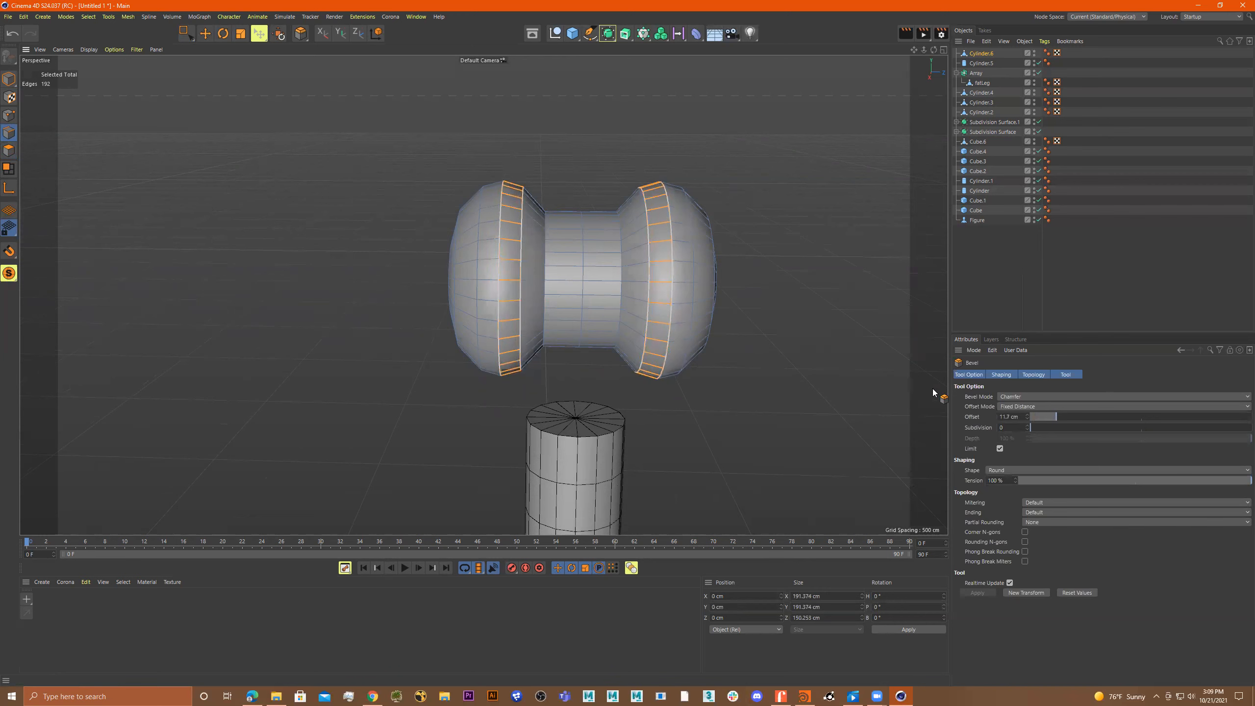
{"action": "left_click_drag", "start_coordinate": [1040, 425], "coordinate": [1055, 428]}
{"action": "left_click", "coordinate": [1066, 428]}
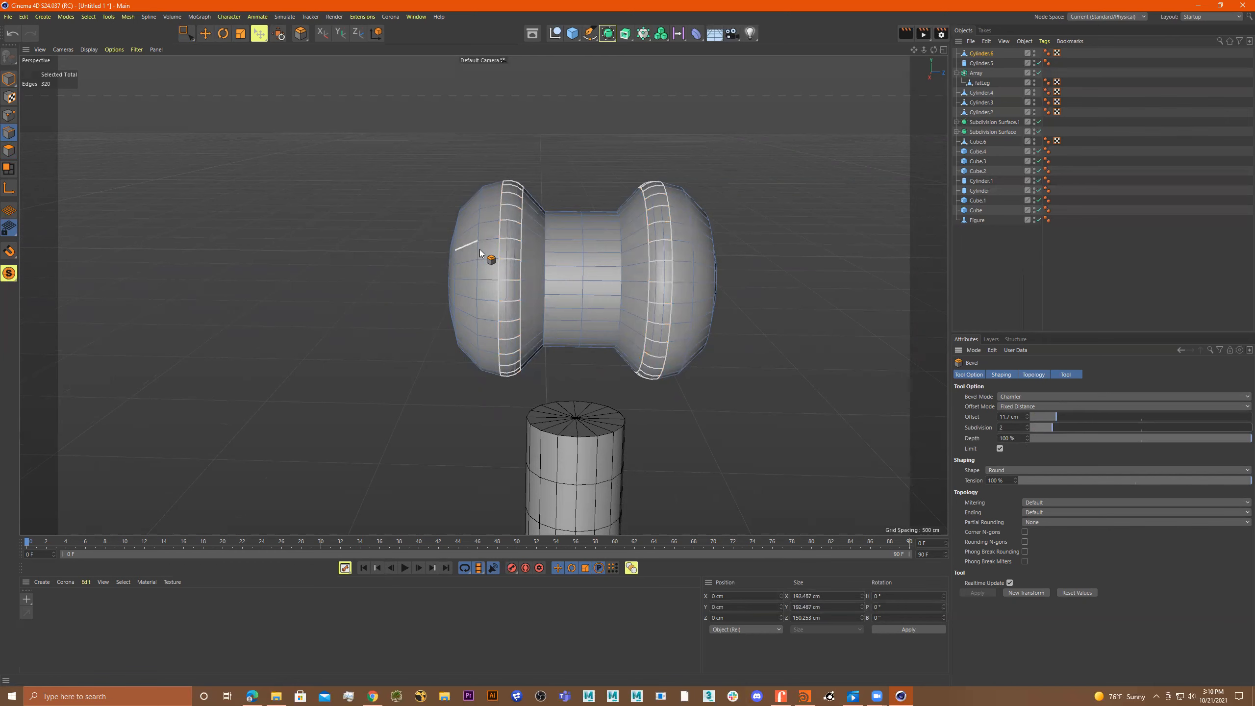
Bevel the edge loops on the outer sides of both wheel halves with a 12 cm offset and 2 subdivisions.
{"action": "key", "text": "u"}
{"action": "key", "text": "l"}
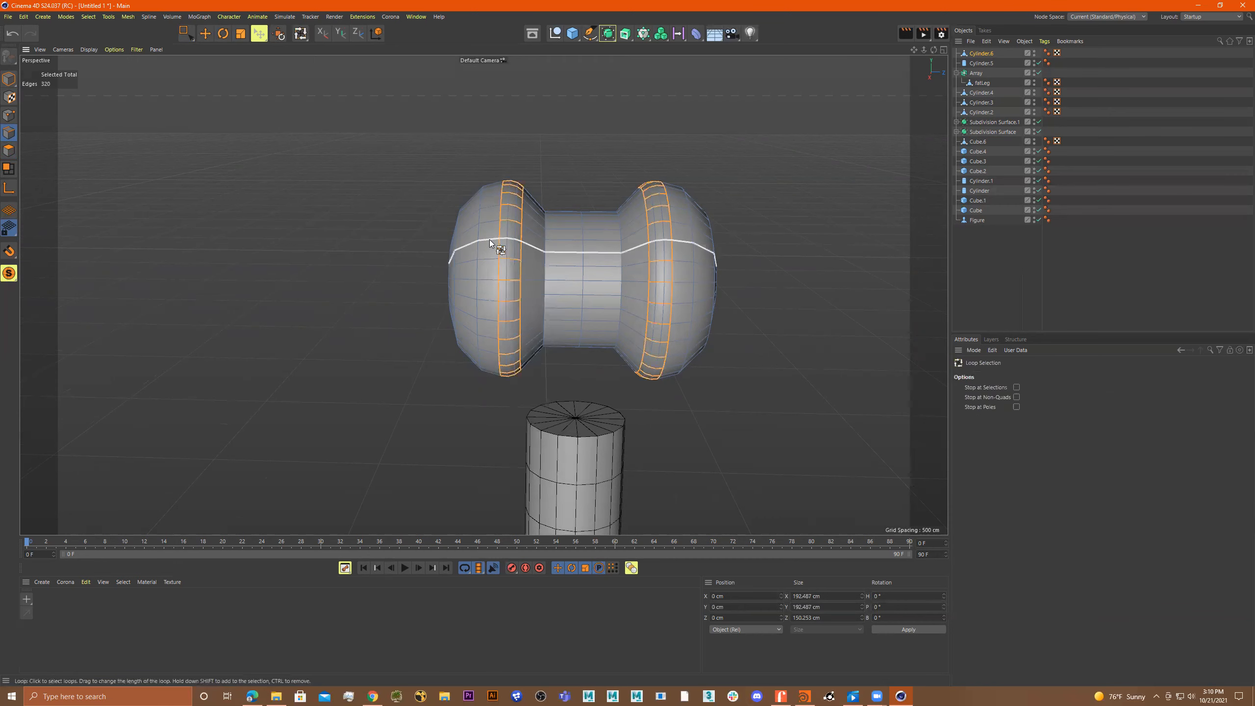
{"action": "left_click", "coordinate": [477, 229]}
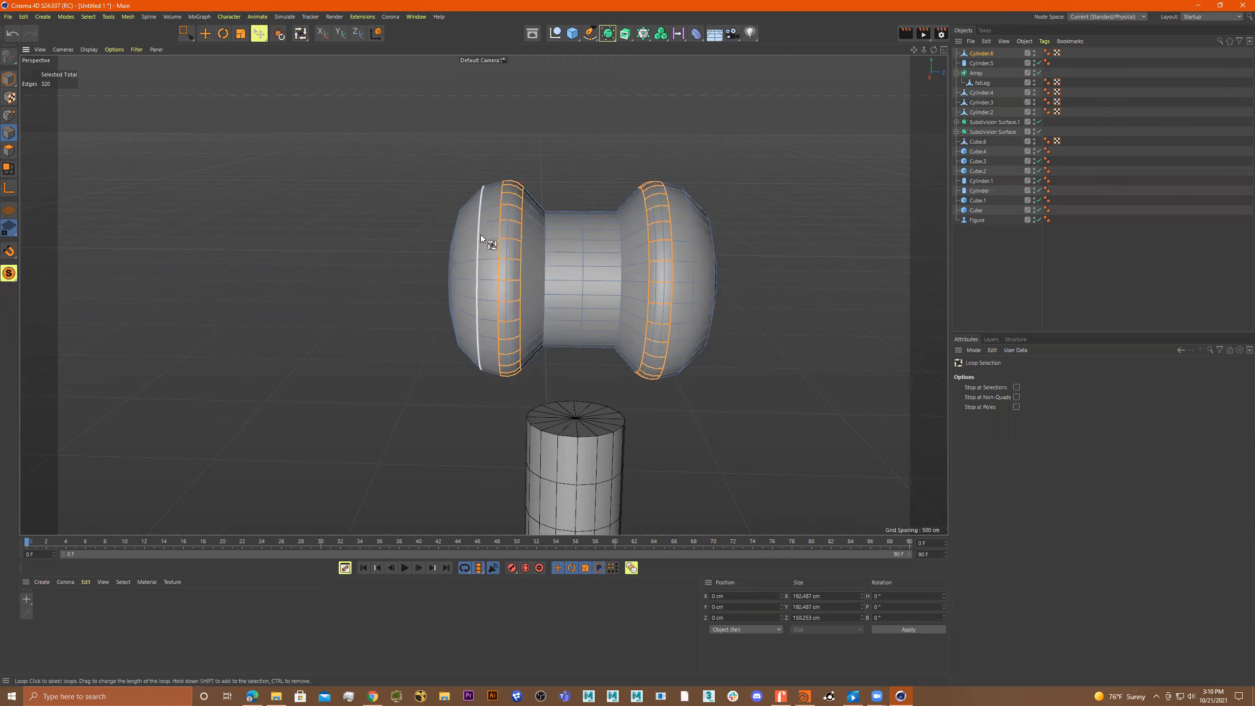
{"action": "left_click", "coordinate": [695, 235], "text": "shift"}
{"action": "right_click", "coordinate": [758, 252]}
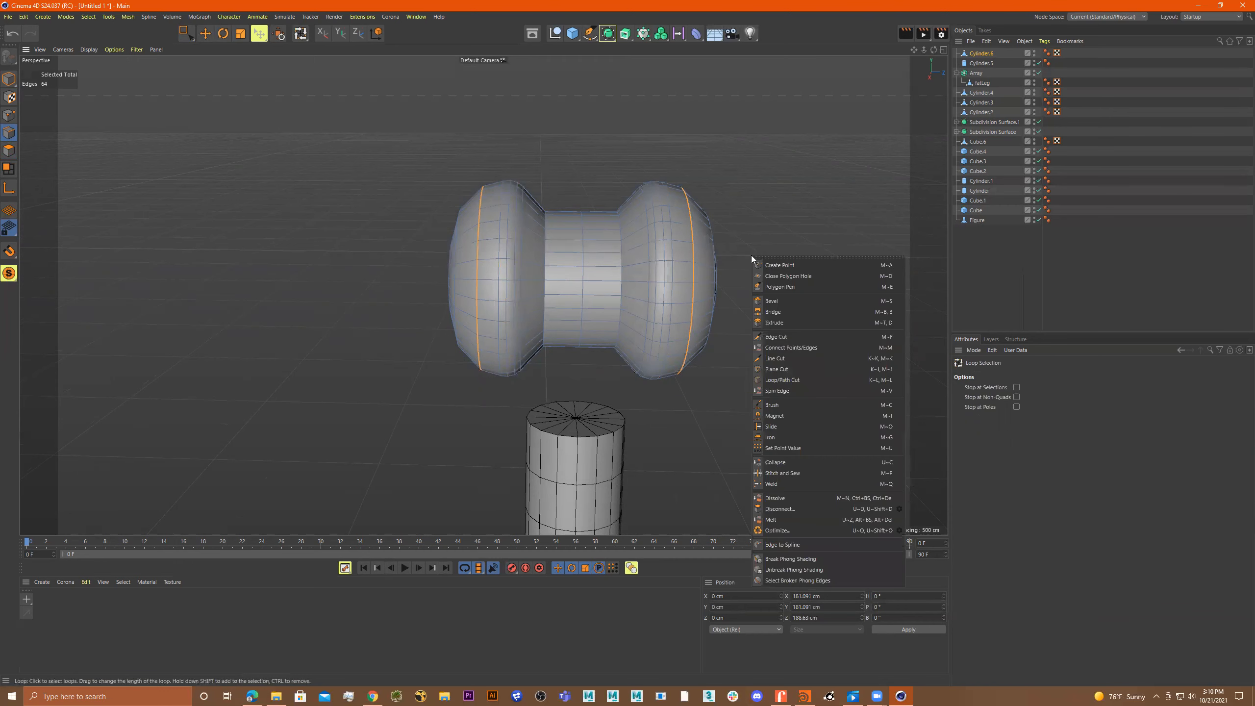
{"action": "left_click", "coordinate": [772, 303]}
{"action": "left_click_drag", "start_coordinate": [766, 270], "coordinate": [769, 270]}
{"action": "left_click_drag", "start_coordinate": [1036, 417], "coordinate": [1058, 416]}
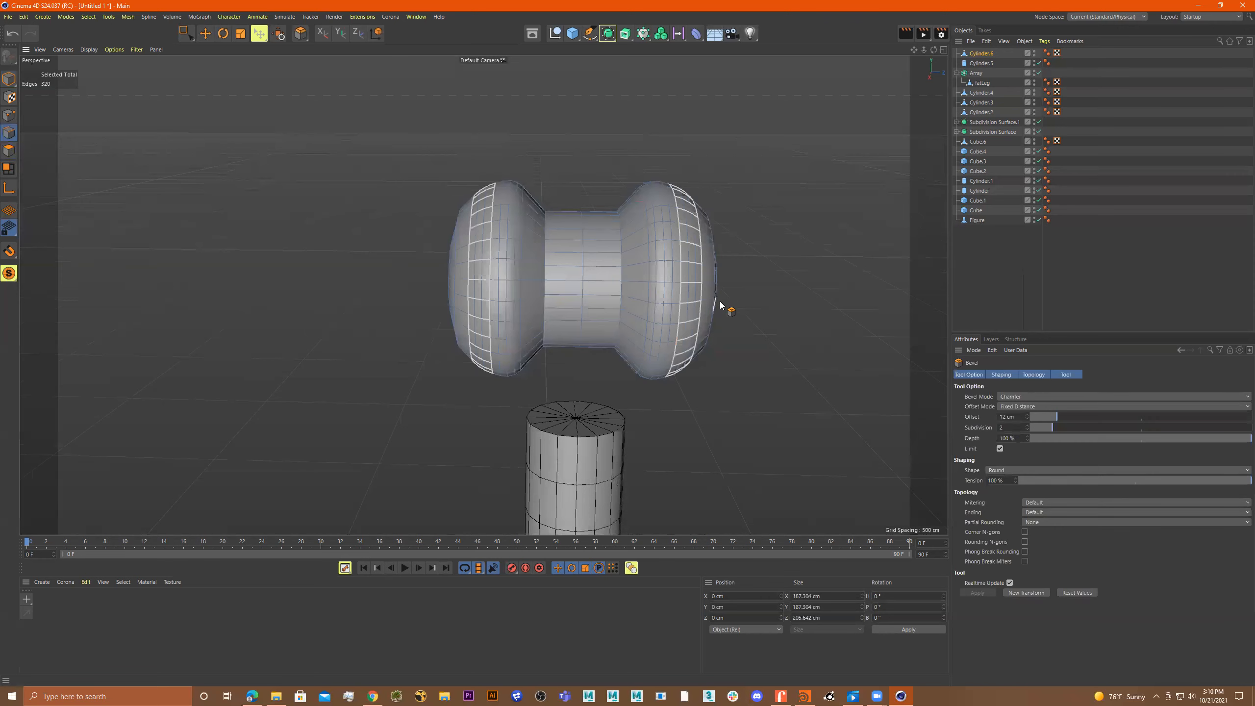
{"action": "key", "text": "space"}
Return to whole-object editing and raise the vertical cylinder above the wheel's waist to about 1028 cm in Y.
{"action": "left_click_drag", "start_coordinate": [688, 364], "coordinate": [581, 355], "text": "alt"}
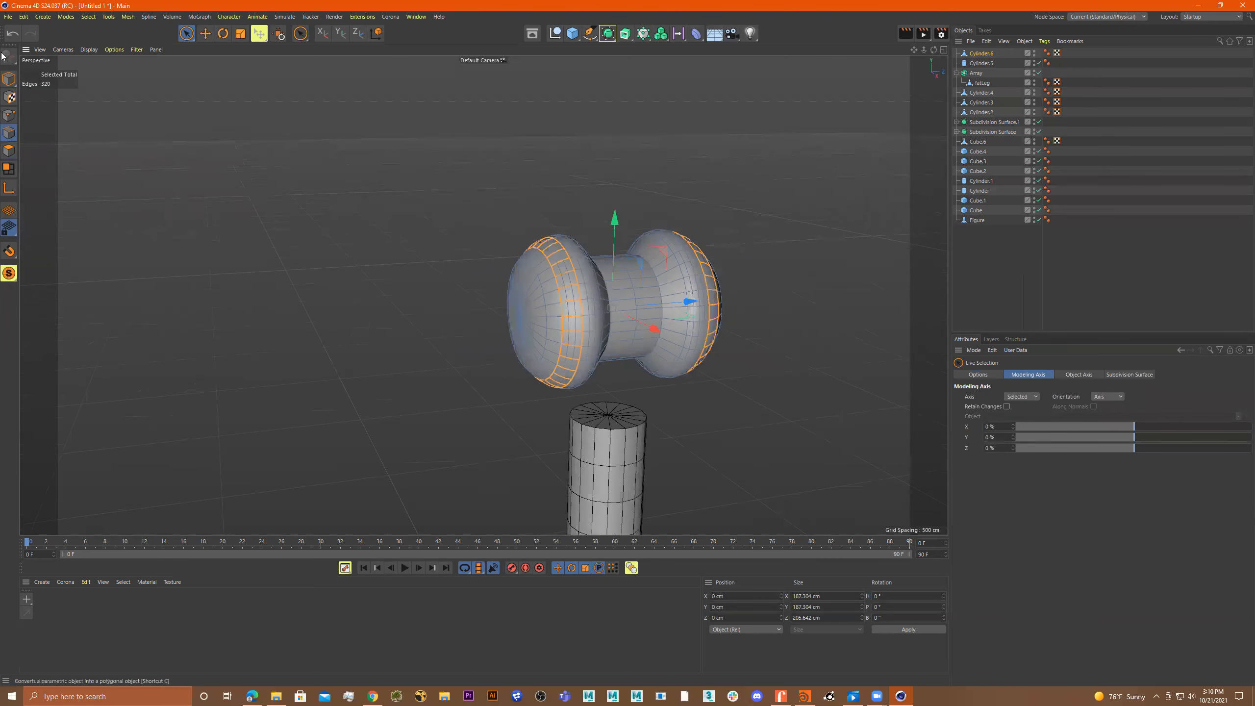
{"action": "left_click", "coordinate": [9, 79]}
{"action": "scroll", "coordinate": [608, 361], "scroll_direction": "down", "scroll_amount": 2}
{"action": "left_click", "coordinate": [613, 417]}
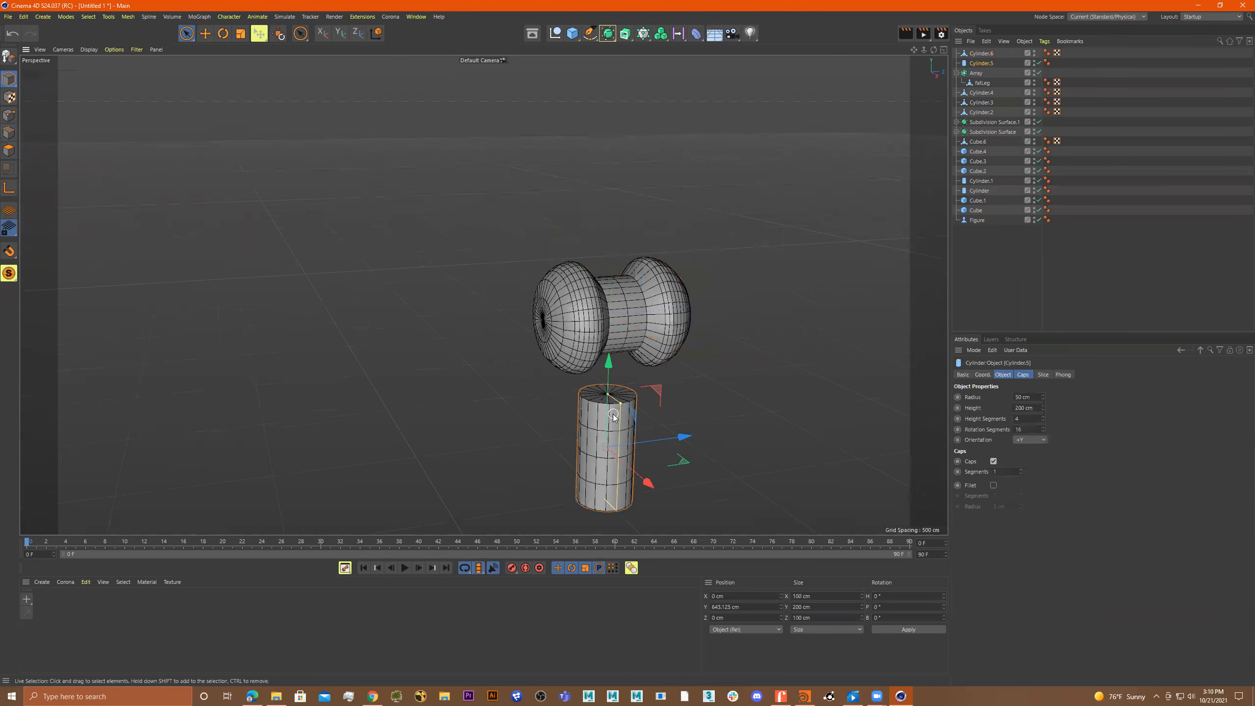
{"action": "left_click_drag", "start_coordinate": [611, 364], "coordinate": [628, 179]}
{"action": "scroll", "coordinate": [675, 188], "scroll_direction": "up", "scroll_amount": 2}
{"action": "scroll", "coordinate": [674, 188], "scroll_direction": "down", "scroll_amount": 2}
{"action": "left_click_drag", "start_coordinate": [730, 173], "coordinate": [734, 231], "text": "alt"}
{"action": "scroll", "coordinate": [733, 232], "scroll_direction": "up", "scroll_amount": 2}
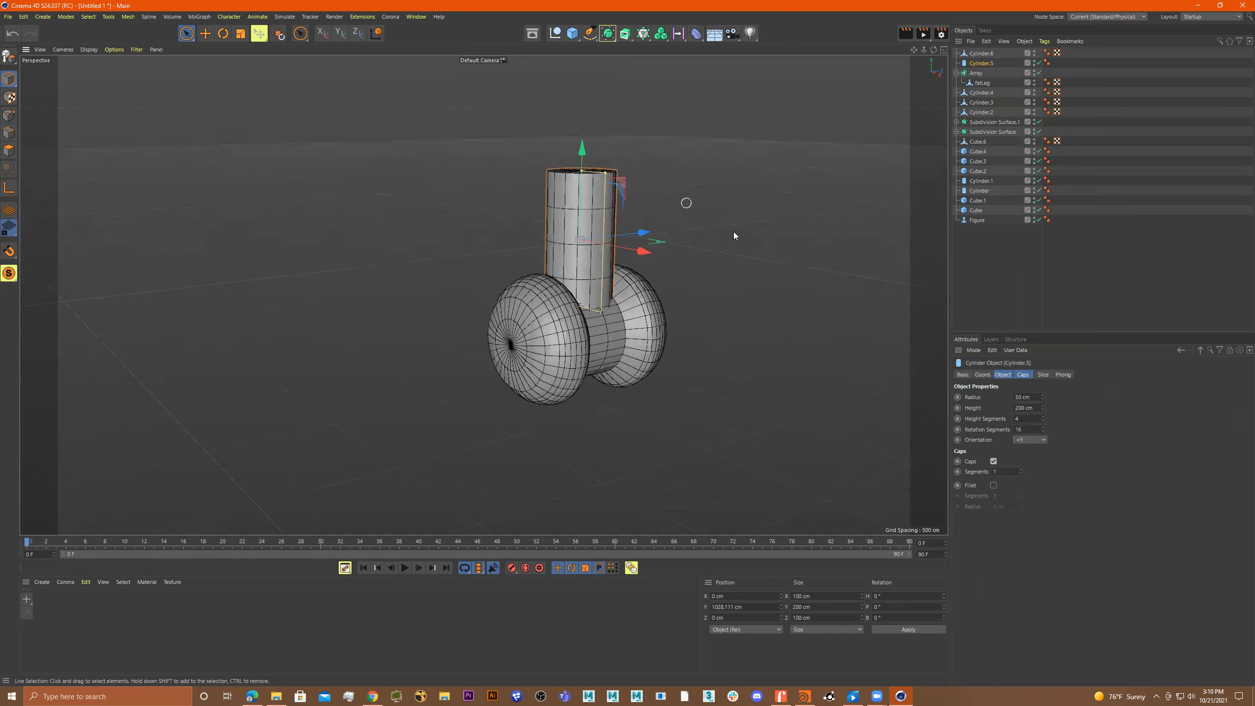
Group the wheel and its vertical cylinder under a null and name it wheel.
{"action": "left_click", "coordinate": [981, 55], "text": "ctrl"}
{"action": "left_click", "coordinate": [977, 73], "text": "ctrl"}
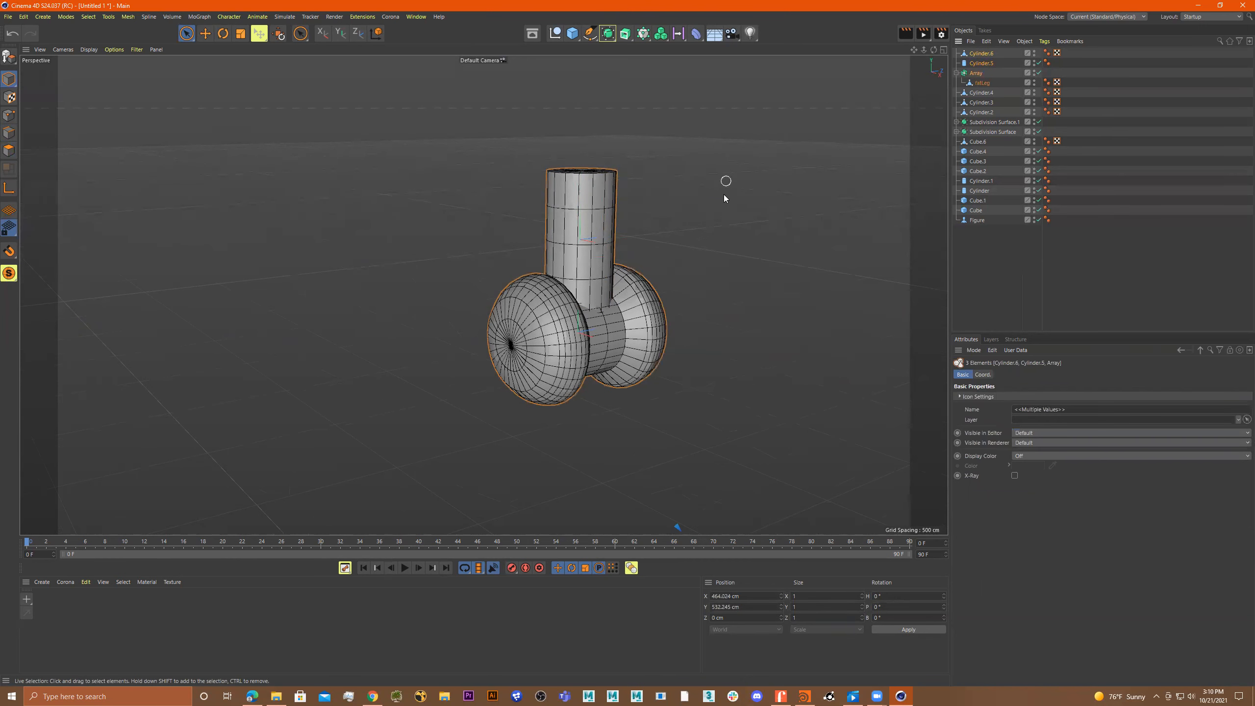
{"action": "mouse_move", "coordinate": [678, 245]}
{"action": "left_mouse_down", "text": "alt"}
{"action": "mouse_move", "coordinate": [717, 244]}
{"action": "mouse_move", "coordinate": [686, 224]}
{"action": "mouse_move", "coordinate": [681, 235]}
{"action": "mouse_move", "coordinate": [725, 238]}
{"action": "mouse_move", "coordinate": [672, 229]}
{"action": "left_mouse_up", "text": "alt"}
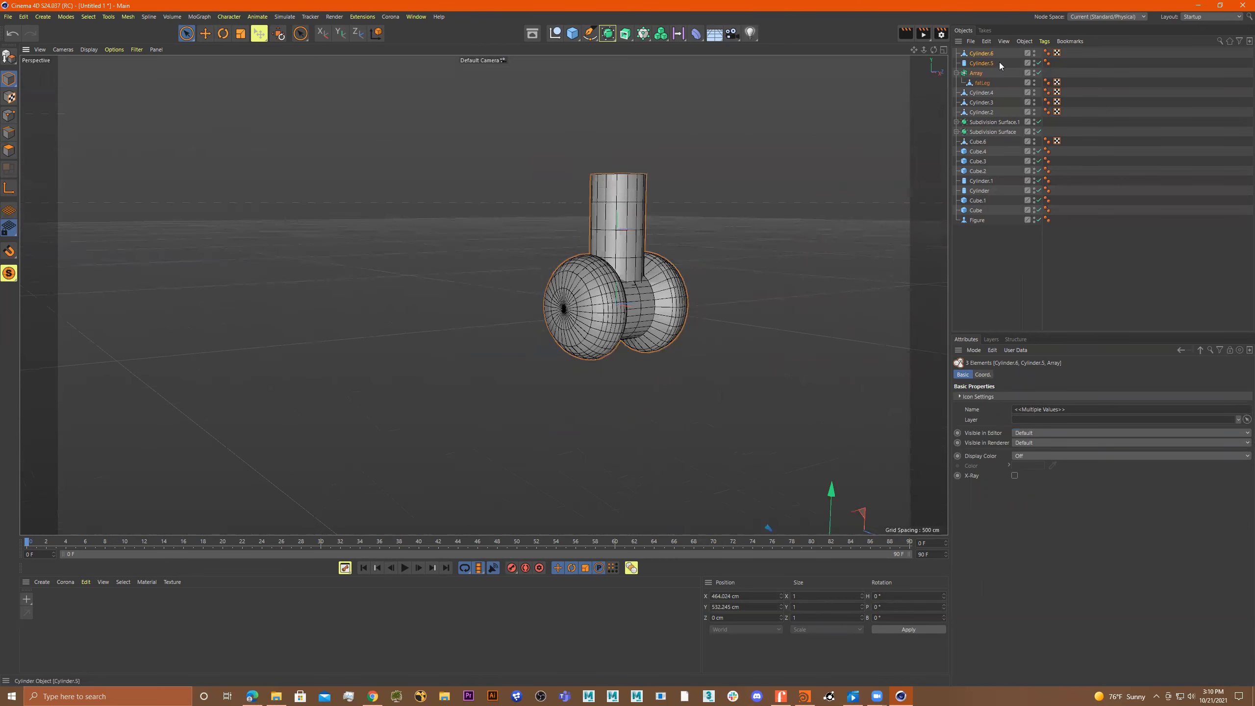
{"action": "left_click", "coordinate": [976, 72], "text": "ctrl"}
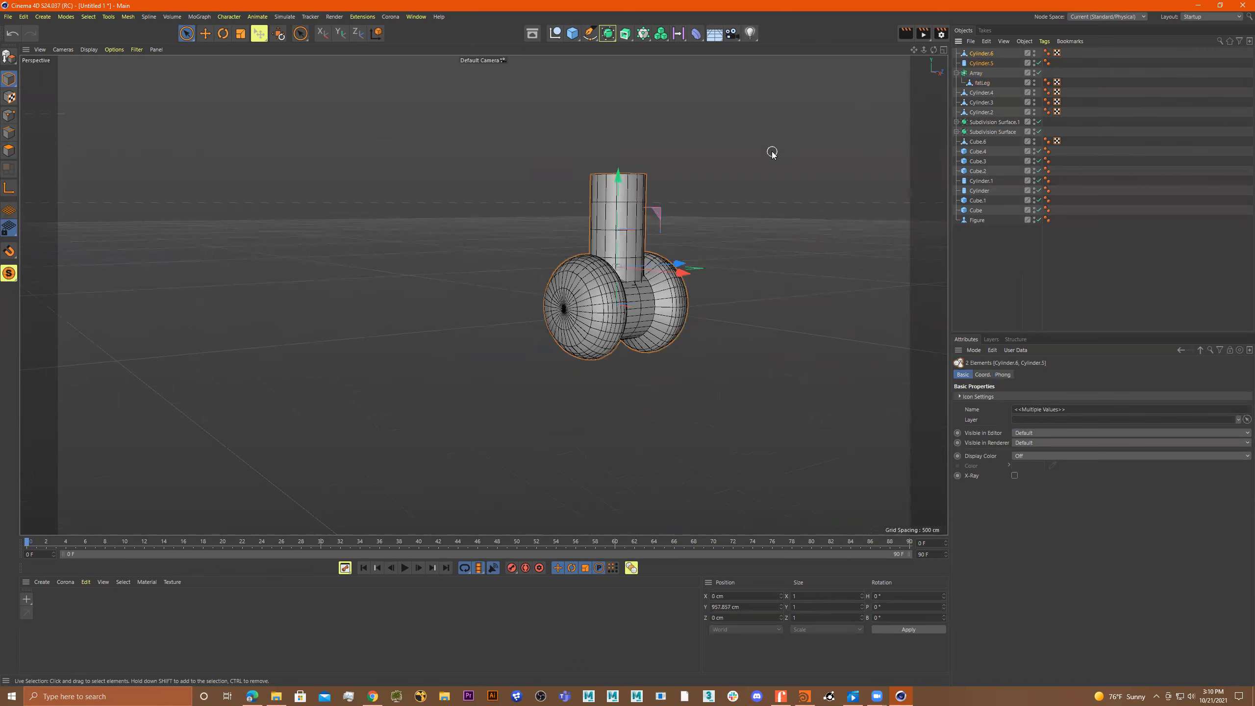
{"action": "key", "text": "alt+g"}
{"action": "double_click", "coordinate": [969, 54]}
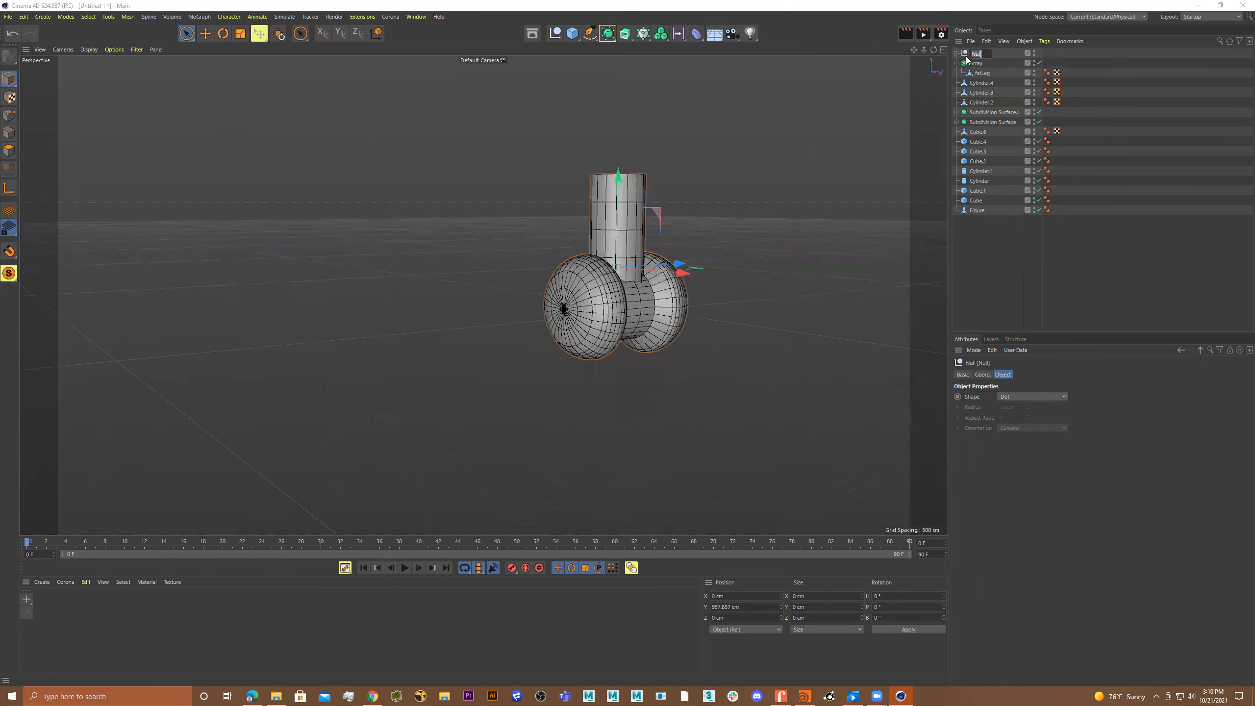
{"action": "type", "text": "wheel"}
{"action": "key", "text": "Return"}
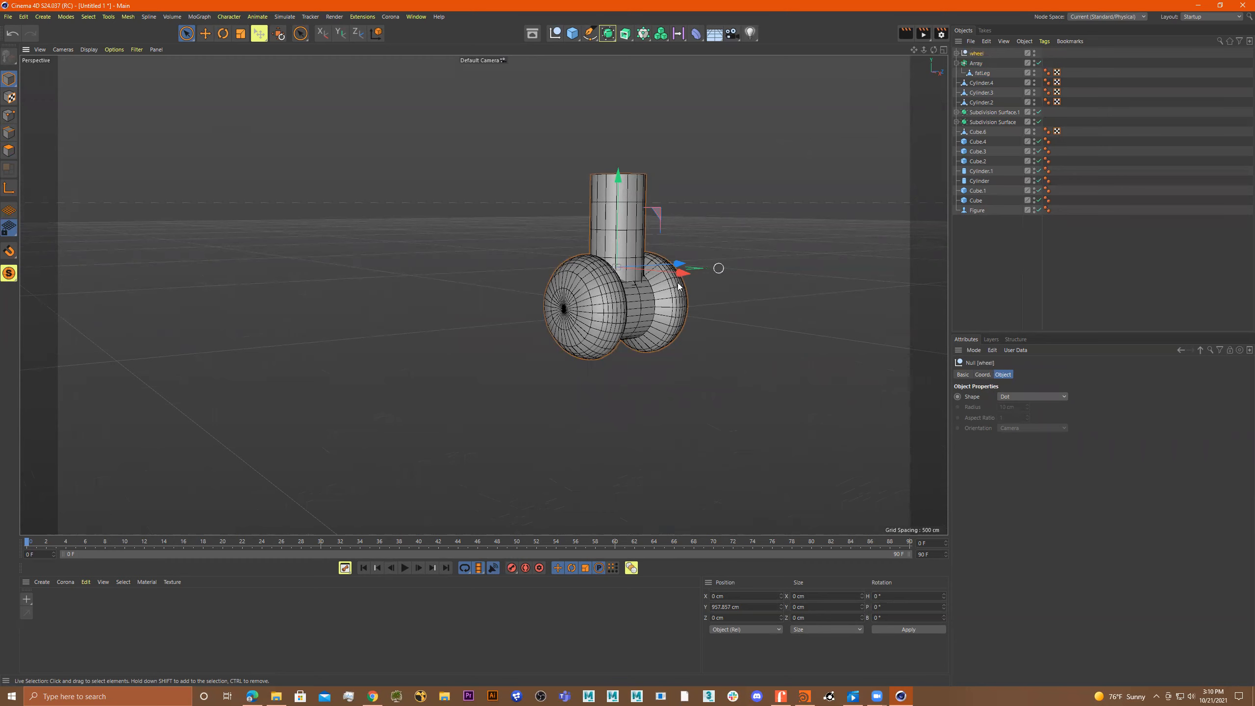
Move the wheel group beside the chair base to about 812.3 cm in X and -122.1 cm in Y.
{"action": "scroll", "coordinate": [678, 287], "scroll_direction": "down", "scroll_amount": 10}
{"action": "left_click_drag", "start_coordinate": [533, 155], "coordinate": [727, 271]}
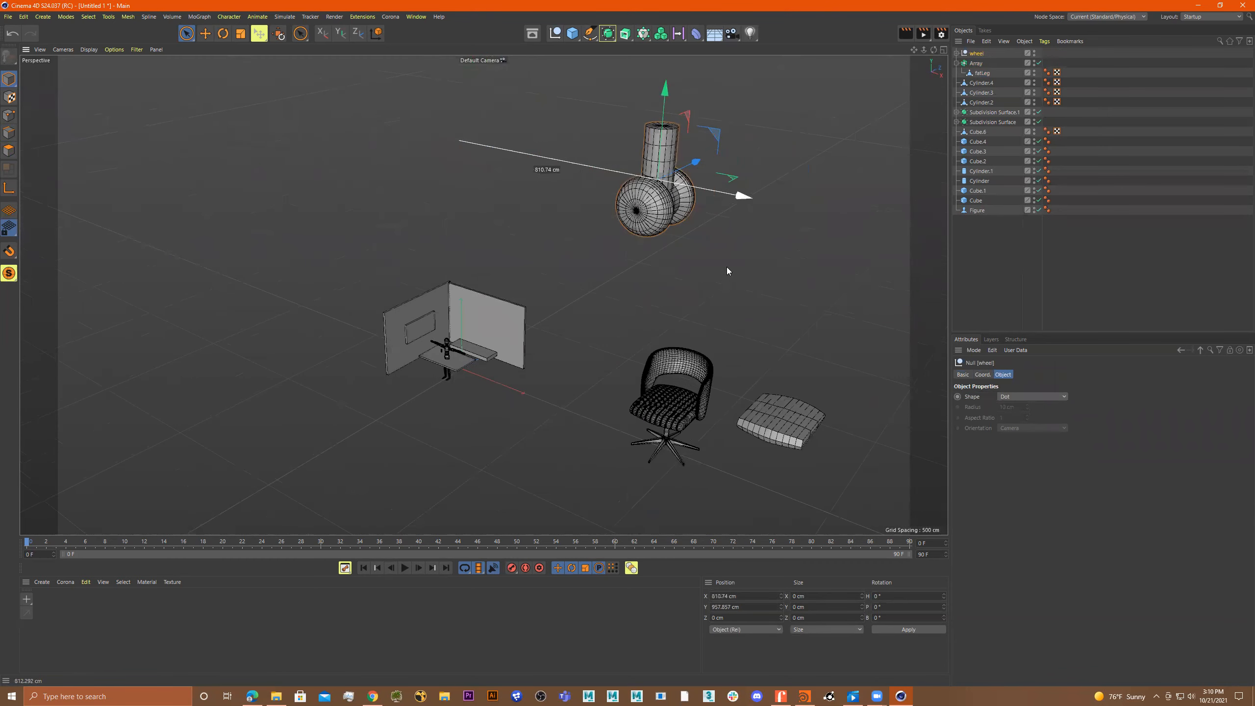
{"action": "left_click_drag", "start_coordinate": [668, 91], "coordinate": [671, 409]}
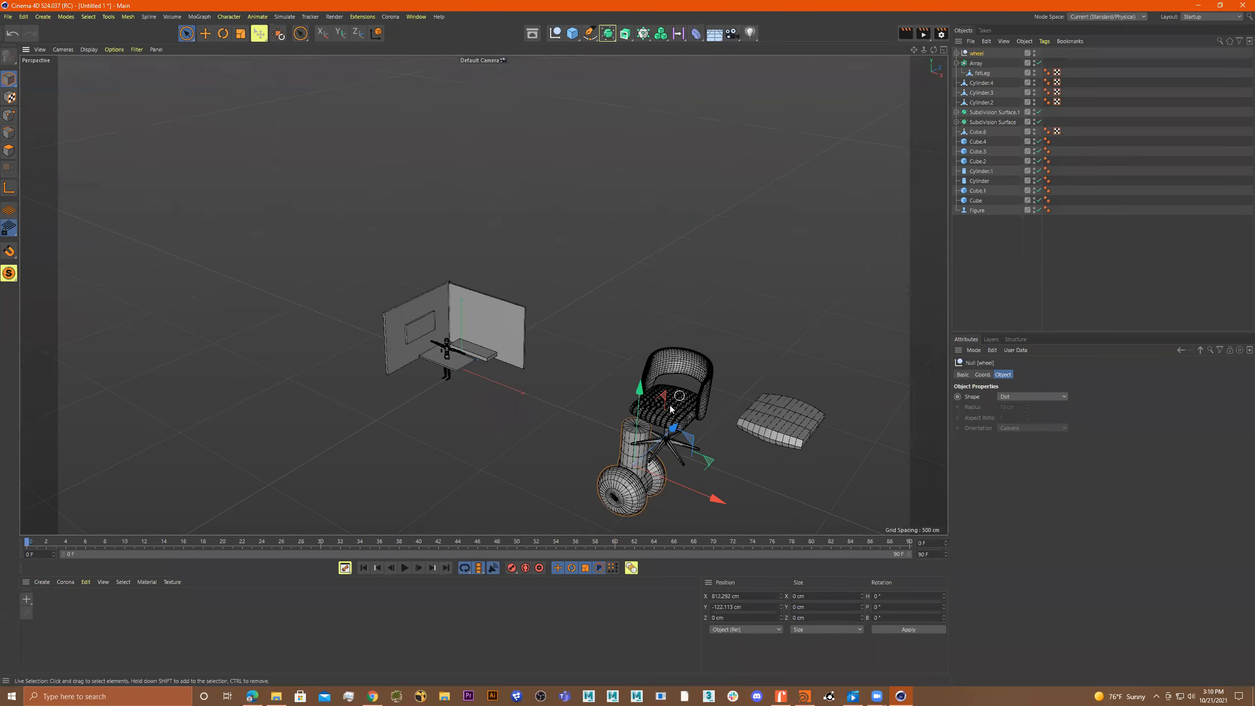
Scale the wheel group uniformly down to about 32 percent of its size.
{"action": "scroll", "coordinate": [671, 409], "scroll_direction": "up", "scroll_amount": 10}
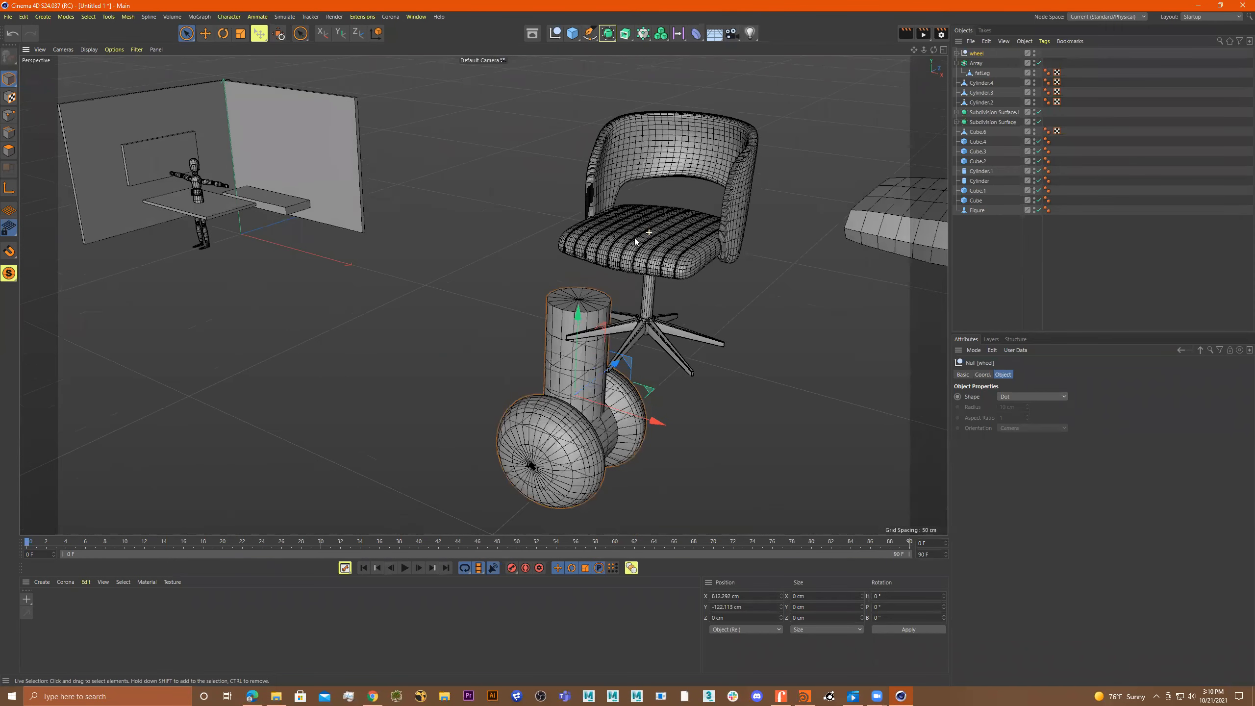
{"action": "key", "text": "r"}
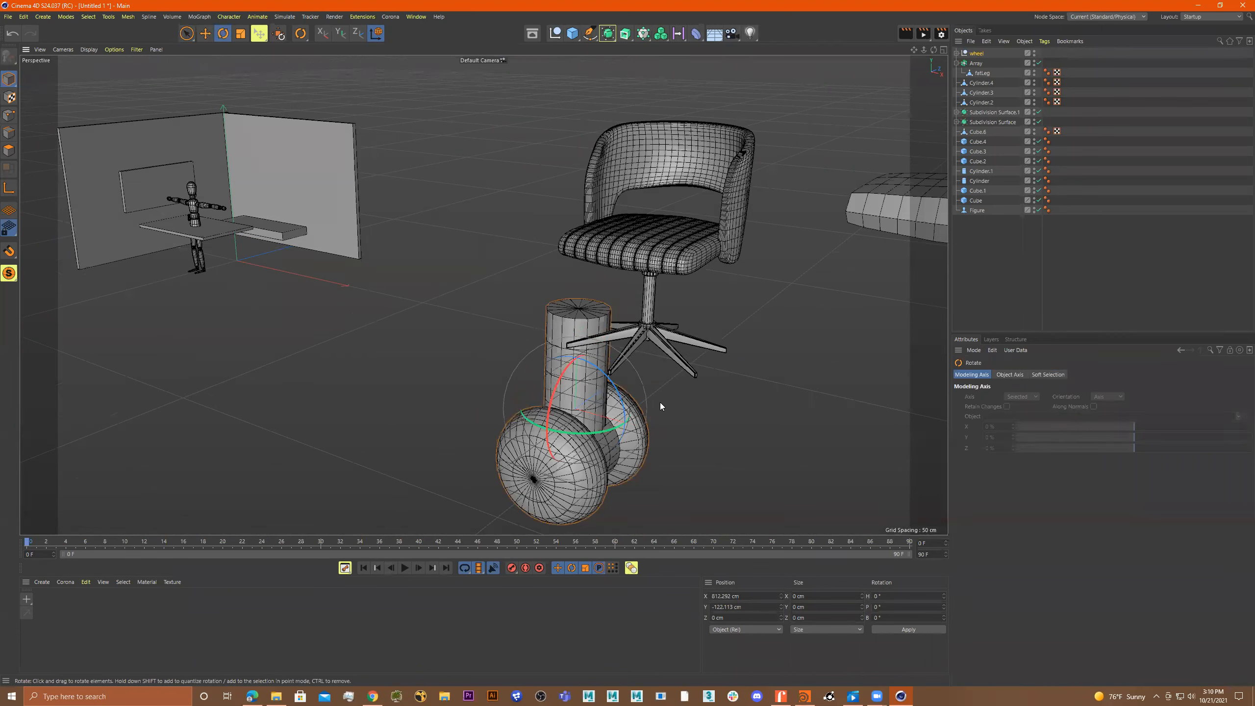
{"action": "key", "text": "t"}
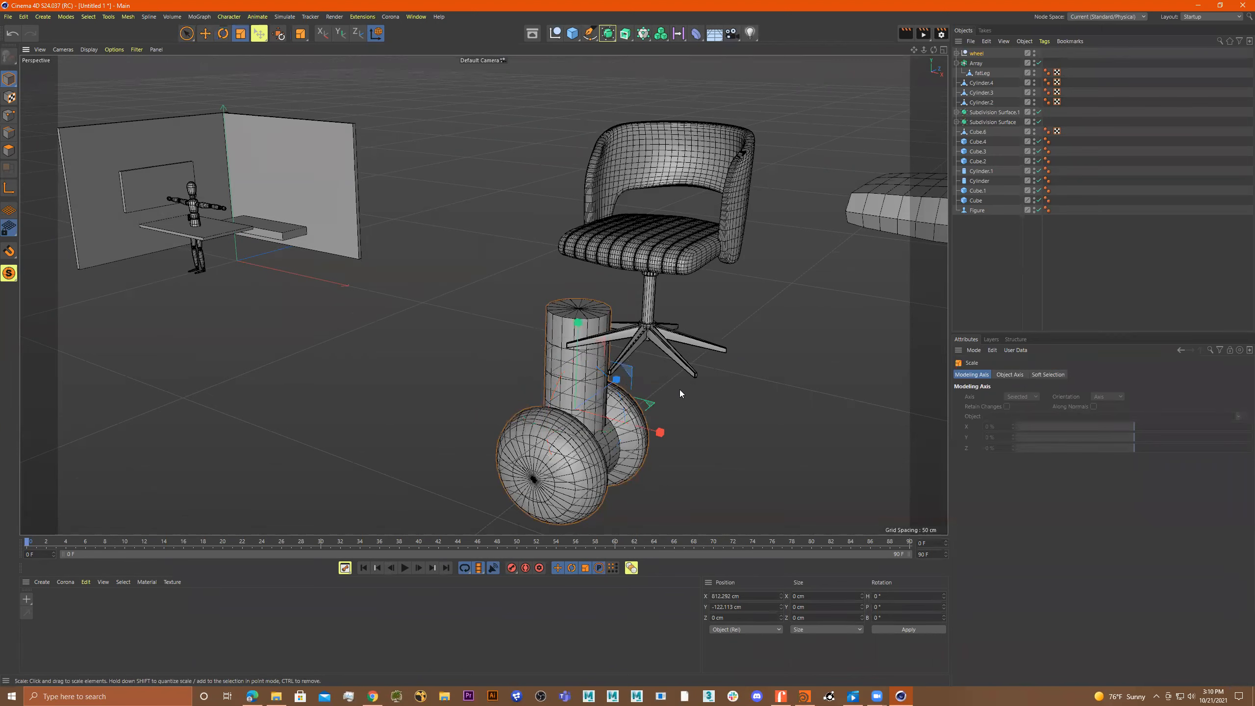
{"action": "left_click_drag", "start_coordinate": [745, 399], "coordinate": [487, 449]}
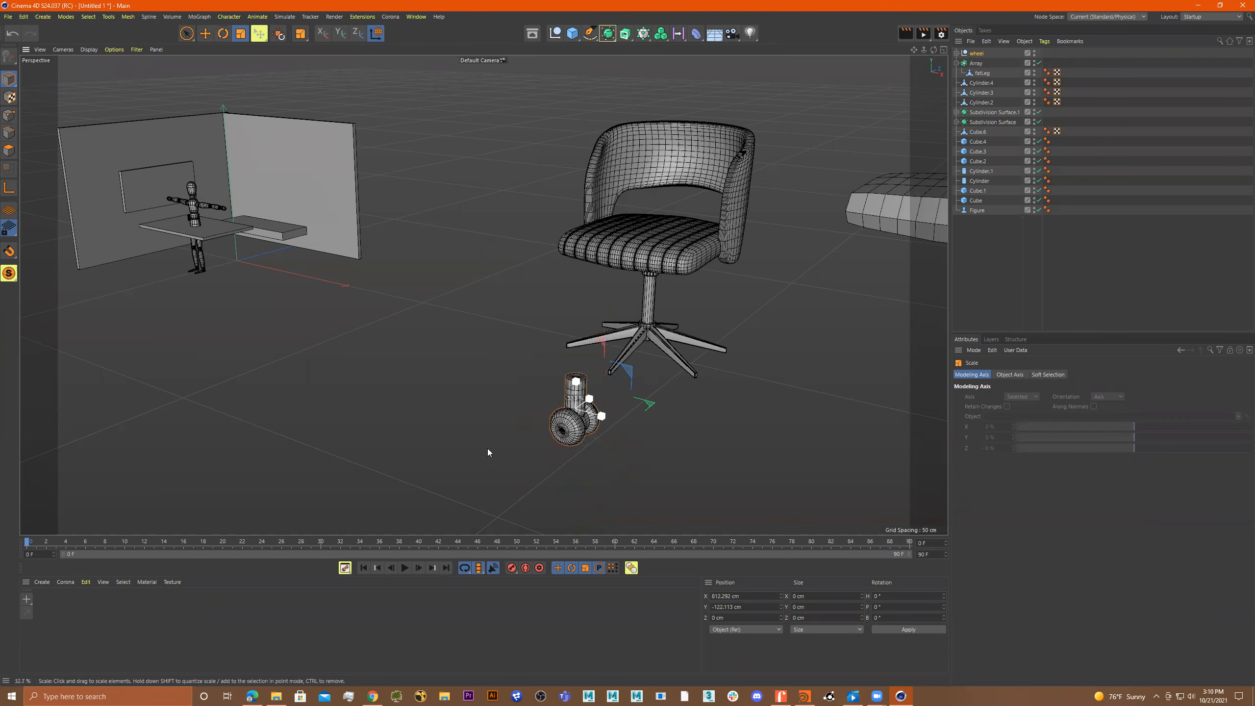
Scale the wheel group down further in the top view so it suits the size of the chair legs.
{"action": "middle_click", "coordinate": [657, 413]}
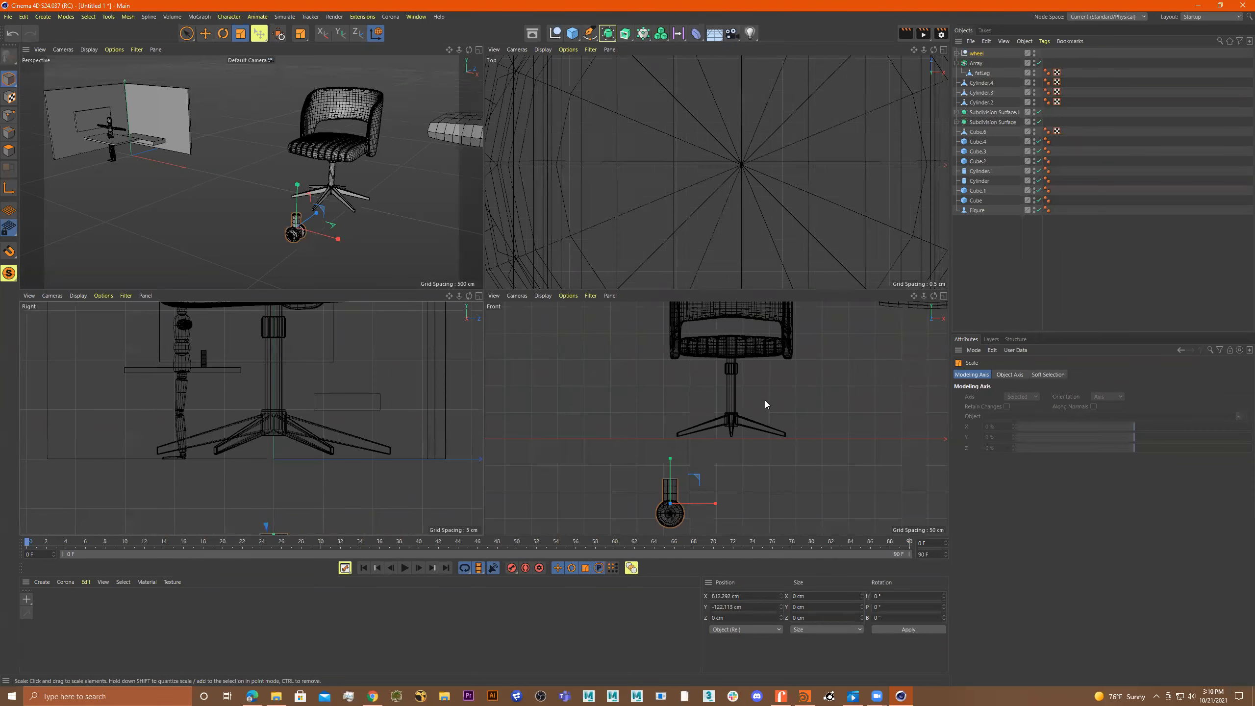
{"action": "scroll", "coordinate": [736, 204], "scroll_direction": "down", "scroll_amount": 5}
{"action": "middle_click", "coordinate": [745, 190]}
{"action": "scroll", "coordinate": [682, 274], "scroll_direction": "down", "scroll_amount": 3}
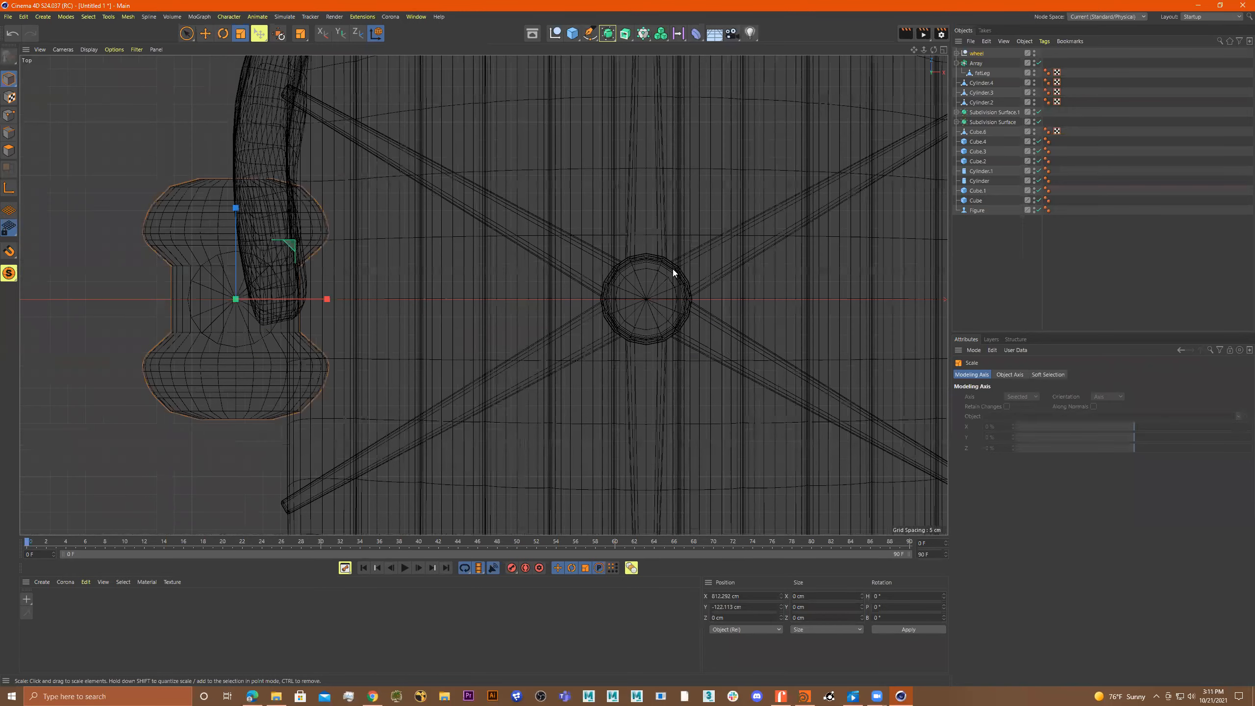
{"action": "scroll", "coordinate": [658, 270], "scroll_direction": "down", "scroll_amount": 3}
{"action": "scroll", "coordinate": [691, 287], "scroll_direction": "down", "scroll_amount": 2}
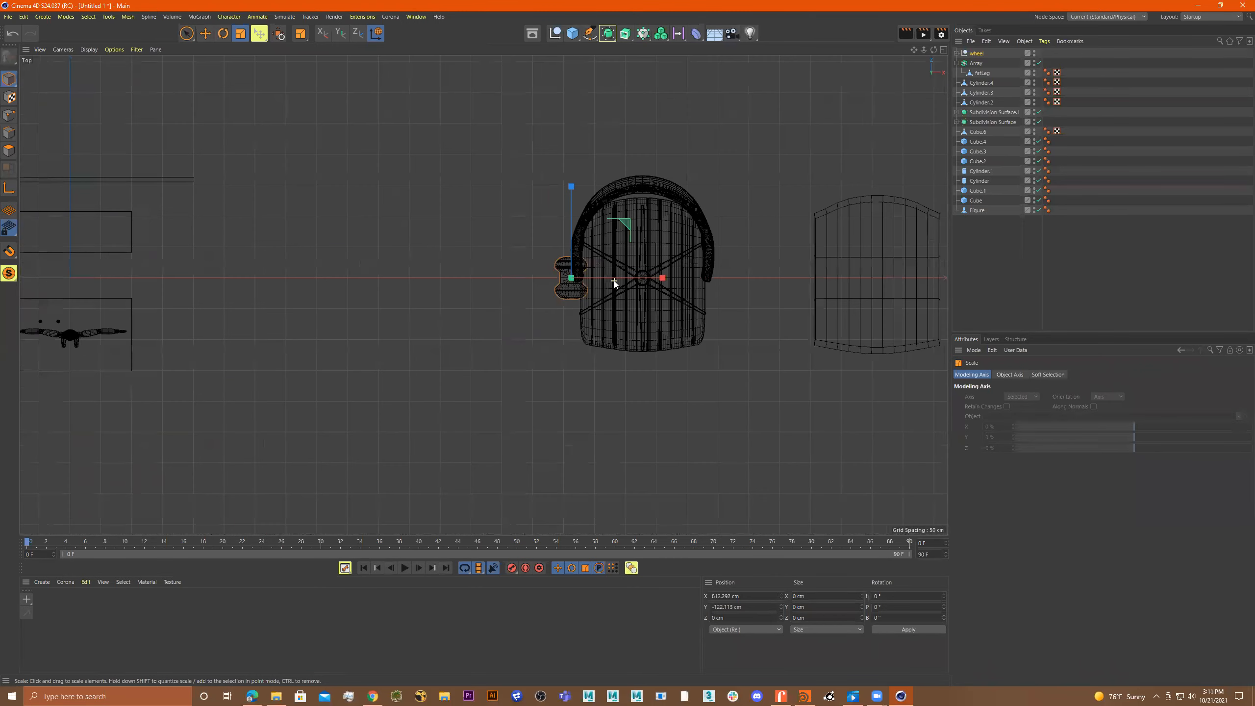
{"action": "left_click_drag", "start_coordinate": [631, 254], "coordinate": [532, 275]}
Move the wheel group in the top view so its stem is centred on the outer tip of the front-left leg.
{"action": "key", "text": "e"}
{"action": "left_click_drag", "start_coordinate": [558, 183], "coordinate": [554, 247]}
{"action": "left_click_drag", "start_coordinate": [642, 336], "coordinate": [660, 340]}
{"action": "scroll", "coordinate": [676, 320], "scroll_direction": "up", "scroll_amount": 5}
{"action": "scroll", "coordinate": [638, 305], "scroll_direction": "up", "scroll_amount": 4}
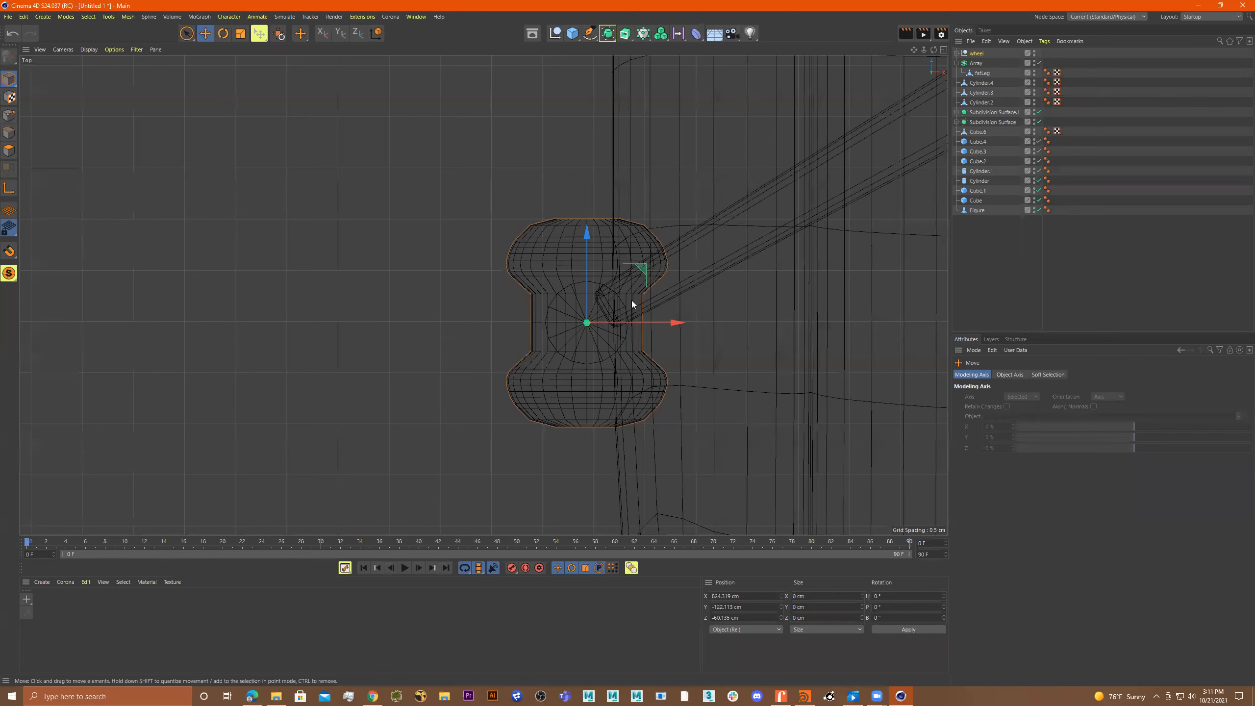
{"action": "left_click_drag", "start_coordinate": [645, 267], "coordinate": [676, 245]}
Duplicate the leg array, delete the leg inside the copy, and place the wheel group in it instead.
{"action": "left_click", "coordinate": [976, 64]}
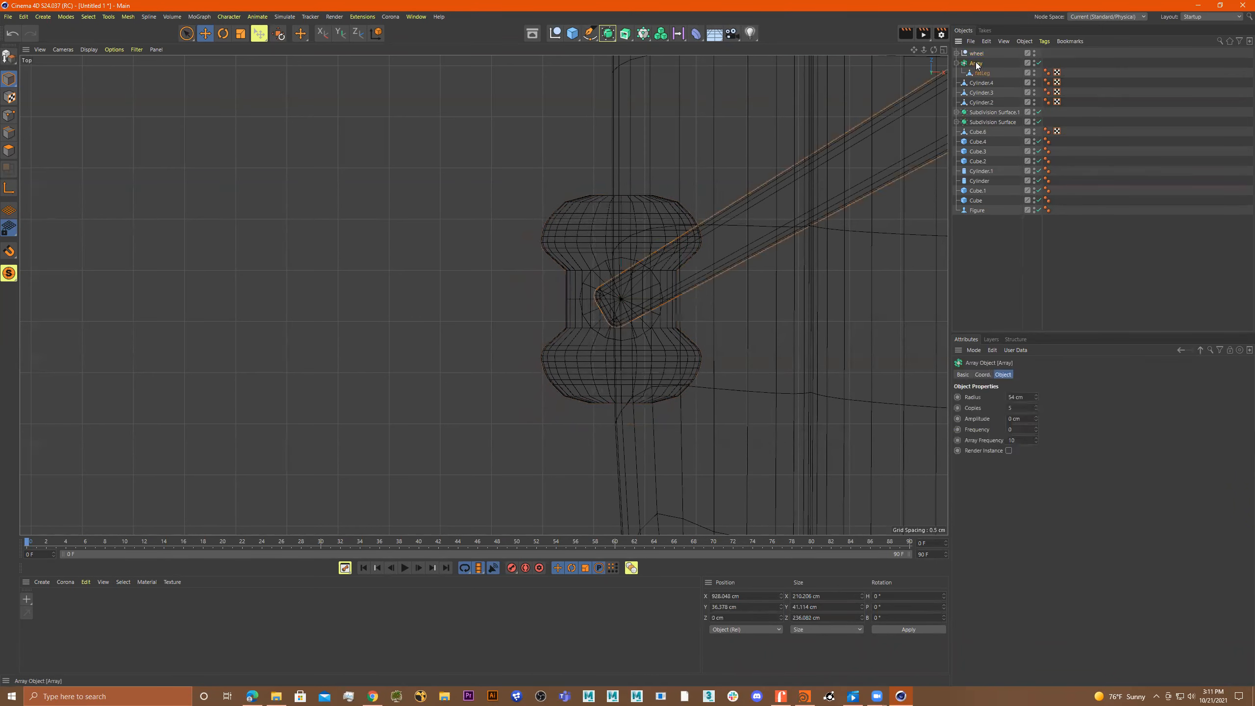
{"action": "left_click_drag", "start_coordinate": [979, 52], "coordinate": [979, 52], "text": "ctrl"}
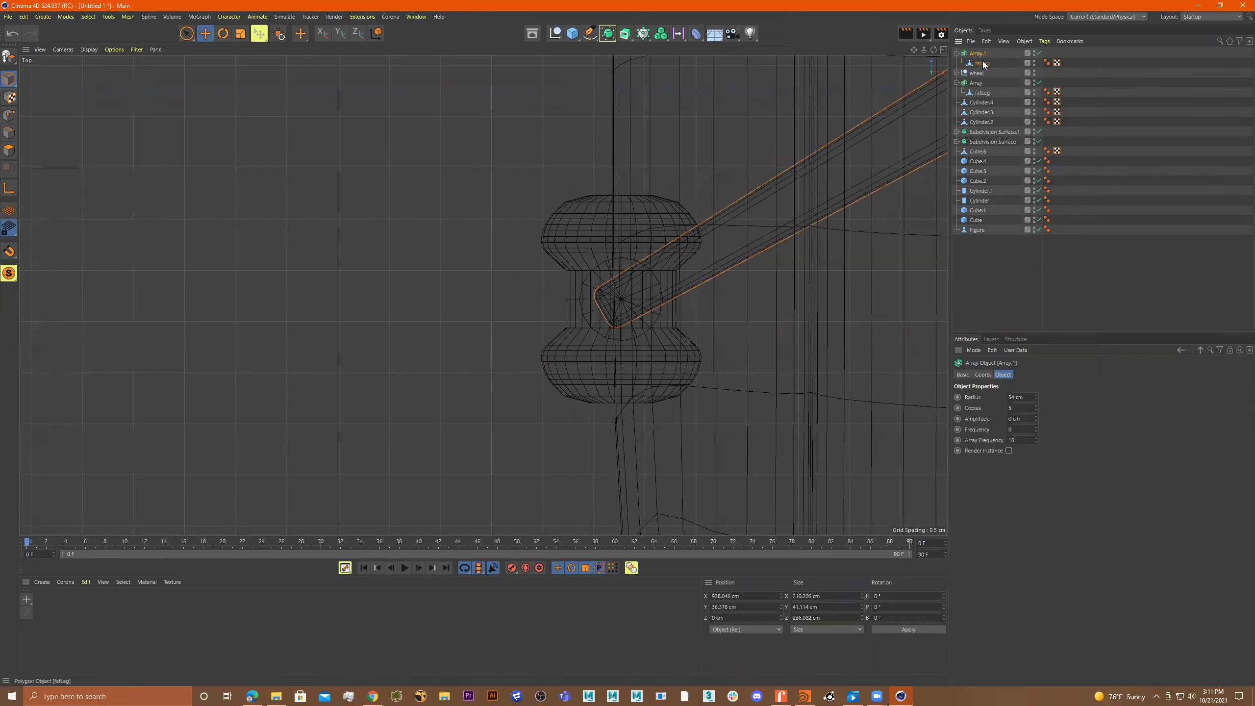
{"action": "left_click", "coordinate": [982, 64]}
{"action": "key", "text": "Delete"}
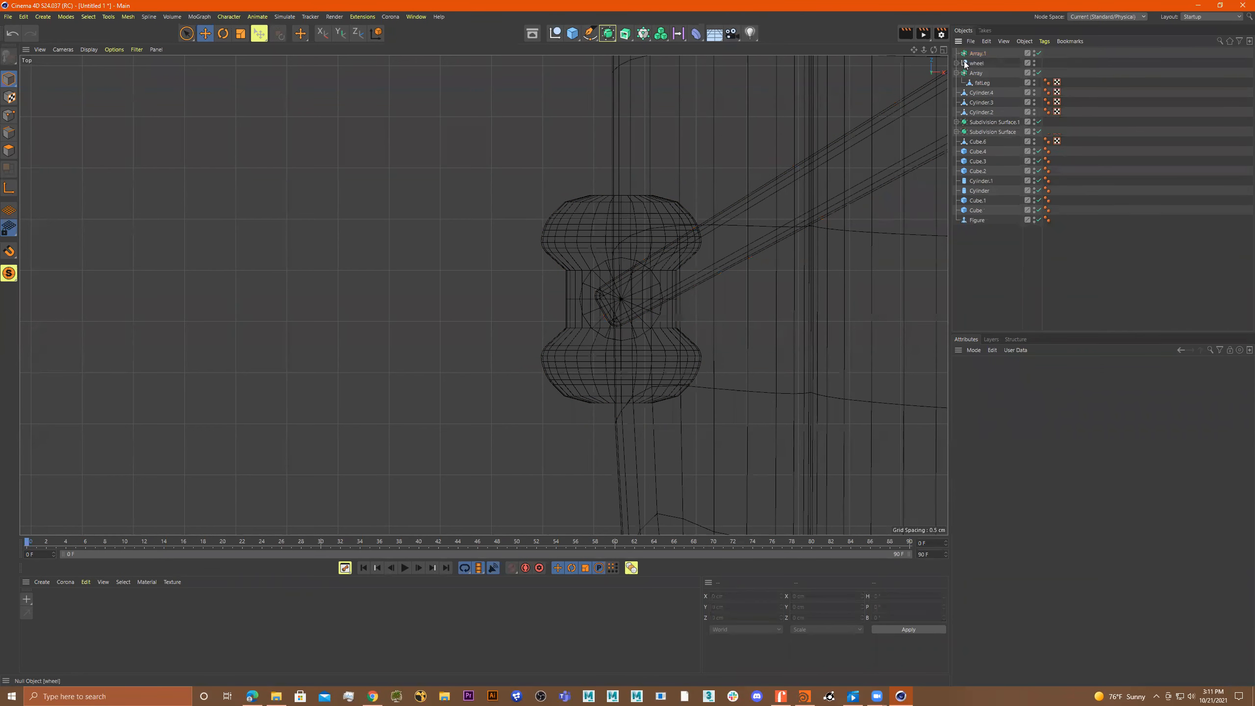
{"action": "left_click_drag", "start_coordinate": [973, 64], "coordinate": [977, 54]}
Increase the wheel array's radius to 116 cm to spread the casters out towards the leg tips.
{"action": "scroll", "coordinate": [638, 279], "scroll_direction": "down", "scroll_amount": 8}
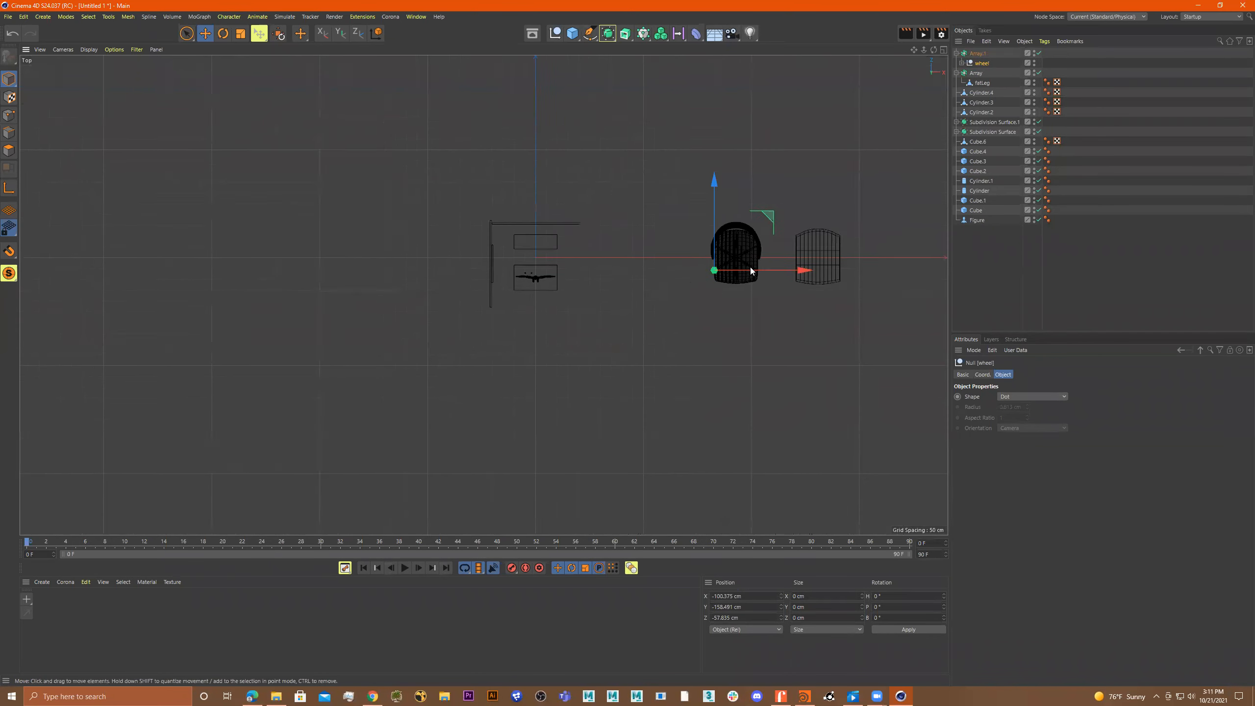
{"action": "scroll", "coordinate": [624, 264], "scroll_direction": "up", "scroll_amount": 4}
{"action": "middle_click", "coordinate": [674, 255]}
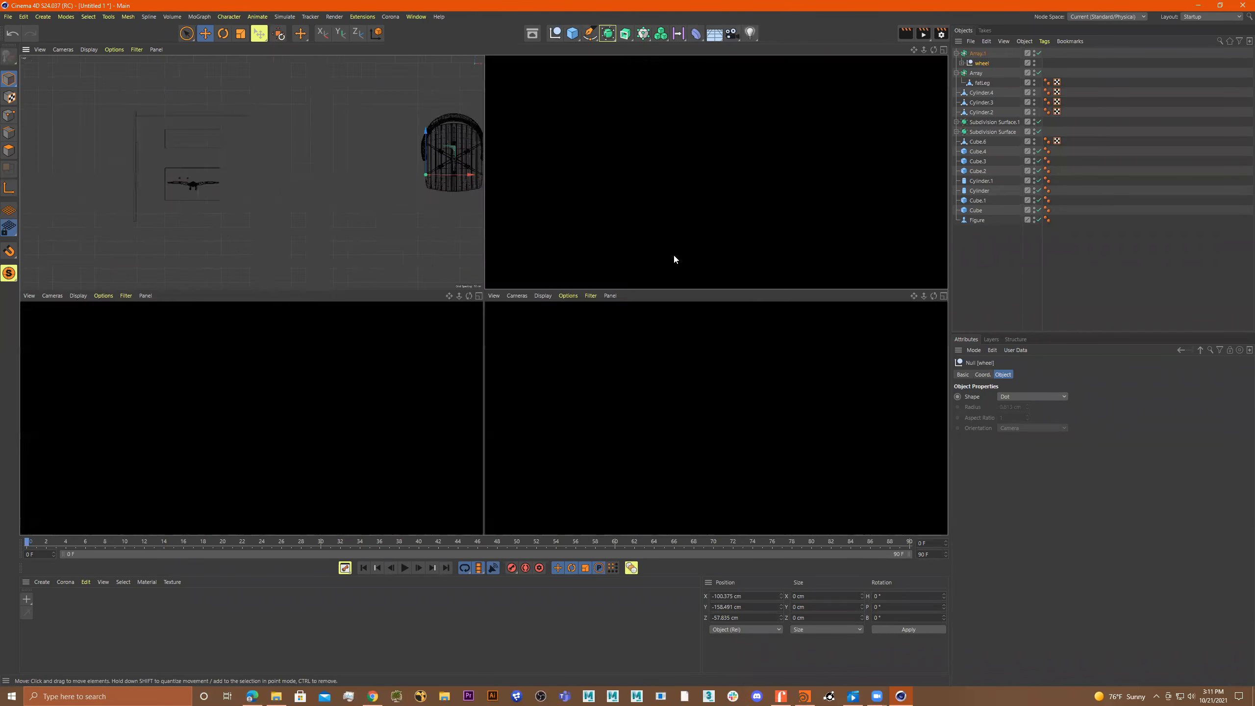
{"action": "middle_click", "coordinate": [367, 207]}
{"action": "scroll", "coordinate": [640, 264], "scroll_direction": "up", "scroll_amount": 5}
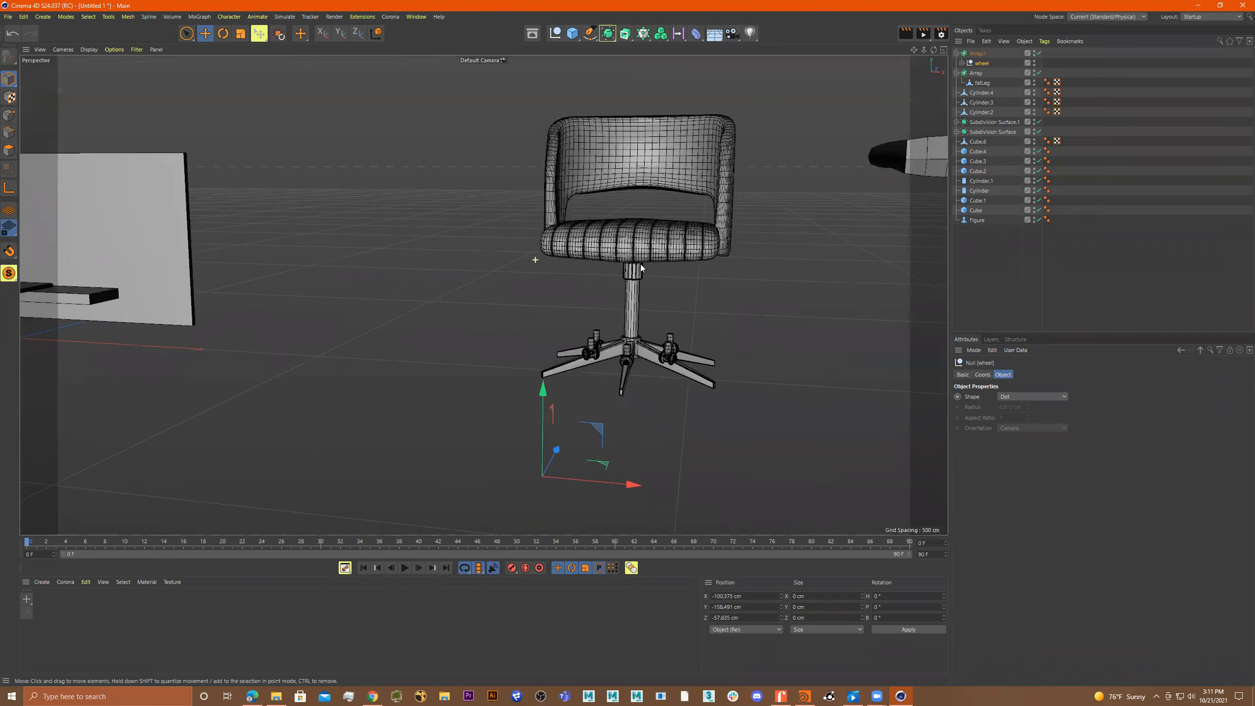
{"action": "middle_click_drag", "start_coordinate": [698, 281], "coordinate": [586, 150], "text": "alt"}
{"action": "scroll", "coordinate": [577, 205], "scroll_direction": "down", "scroll_amount": 1}
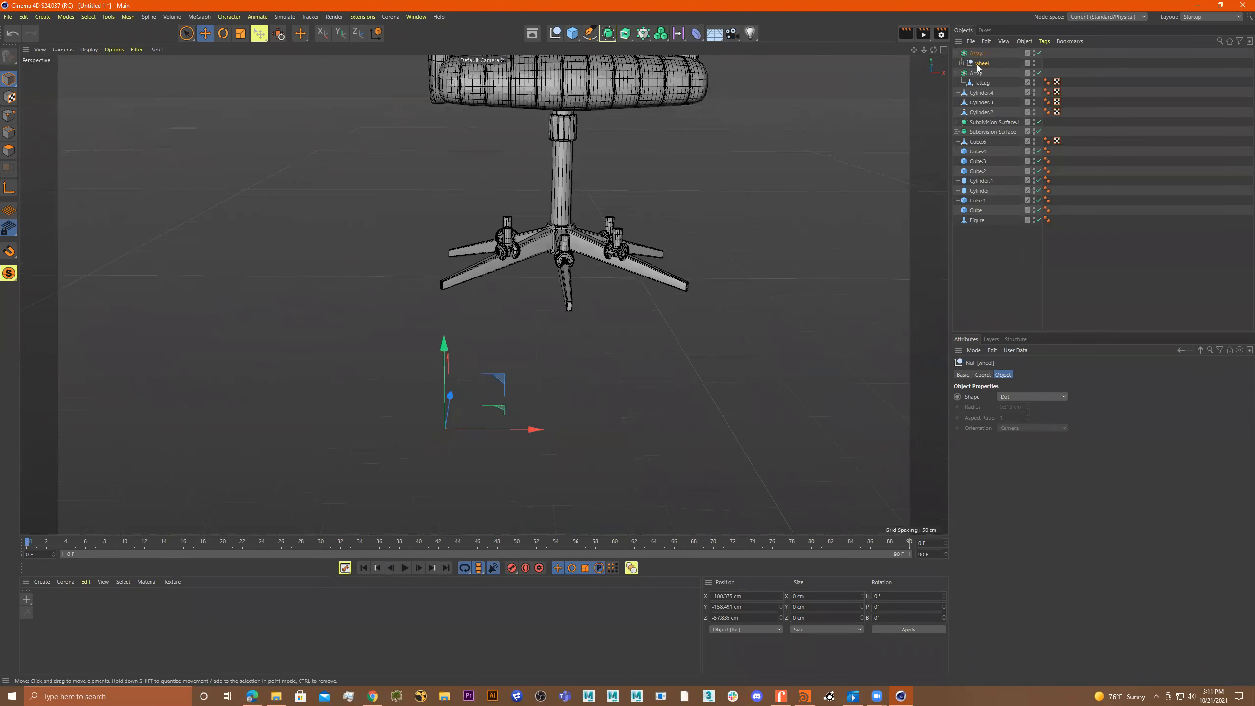
{"action": "left_click", "coordinate": [565, 257]}
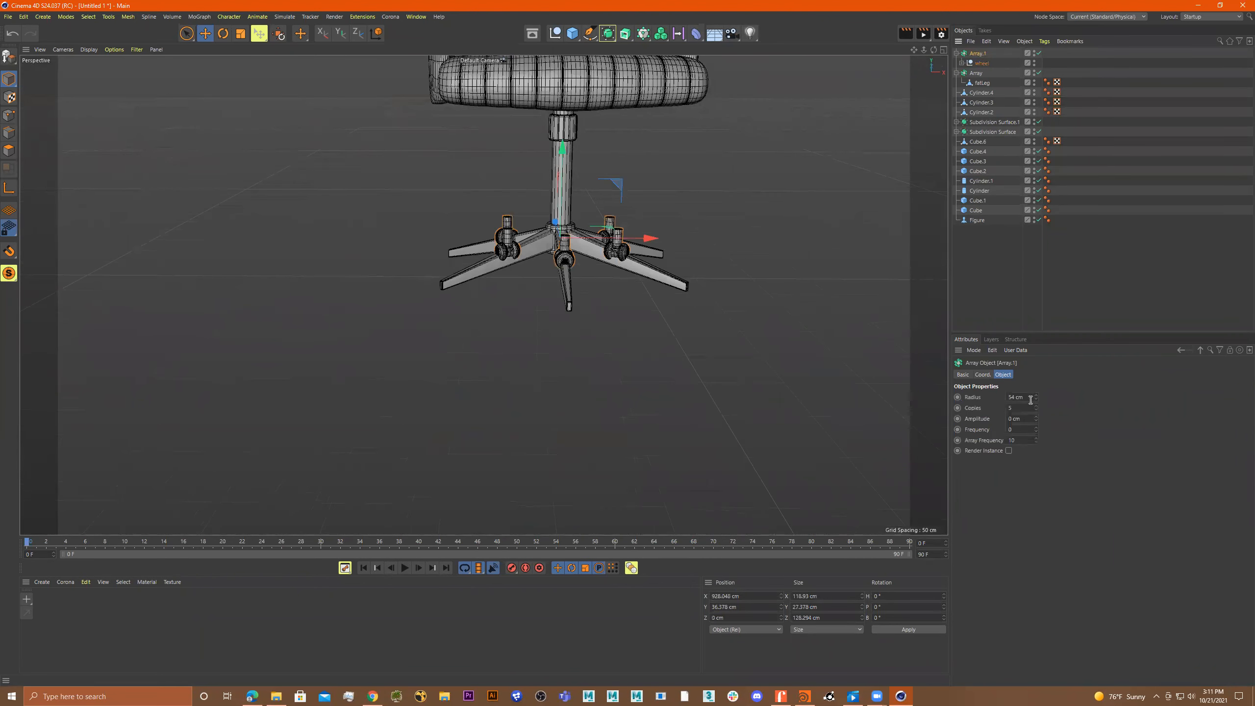
{"action": "left_click_drag", "start_coordinate": [1037, 402], "coordinate": [1082, 401]}
{"action": "left_click_drag", "start_coordinate": [892, 378], "coordinate": [618, 316], "text": "alt"}
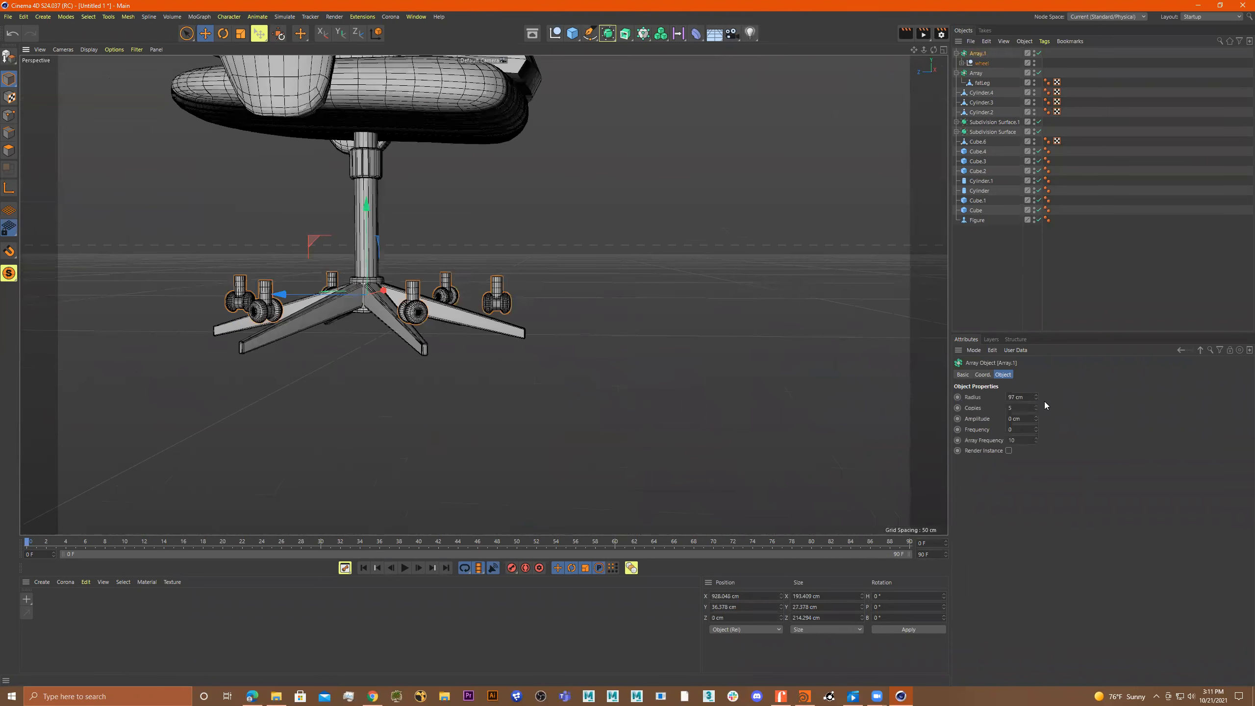
{"action": "left_click_drag", "start_coordinate": [1040, 399], "coordinate": [1056, 399]}
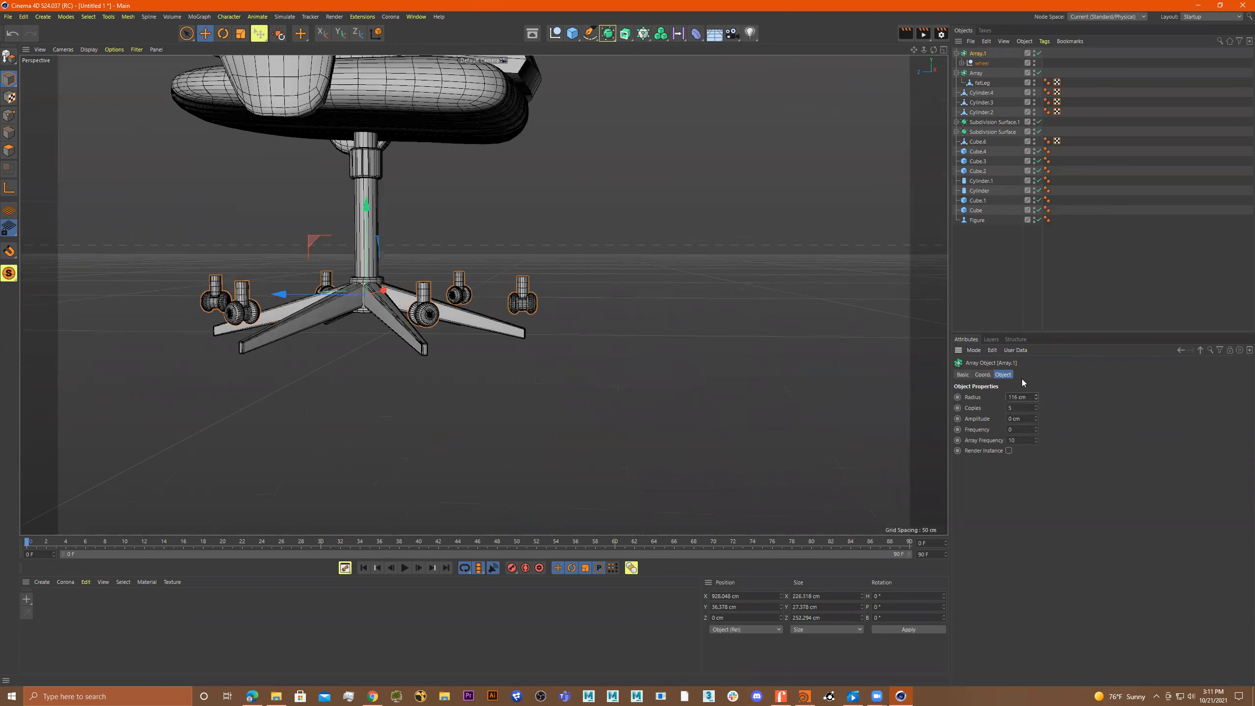
Lower the wheel array to Y -9.622 cm and reduce its radius to 110 cm to fit under the leg tips.
{"action": "left_click", "coordinate": [982, 374]}
{"action": "left_click_drag", "start_coordinate": [1008, 408], "coordinate": [1008, 434]}
{"action": "left_click_drag", "start_coordinate": [701, 385], "coordinate": [615, 342], "text": "alt"}
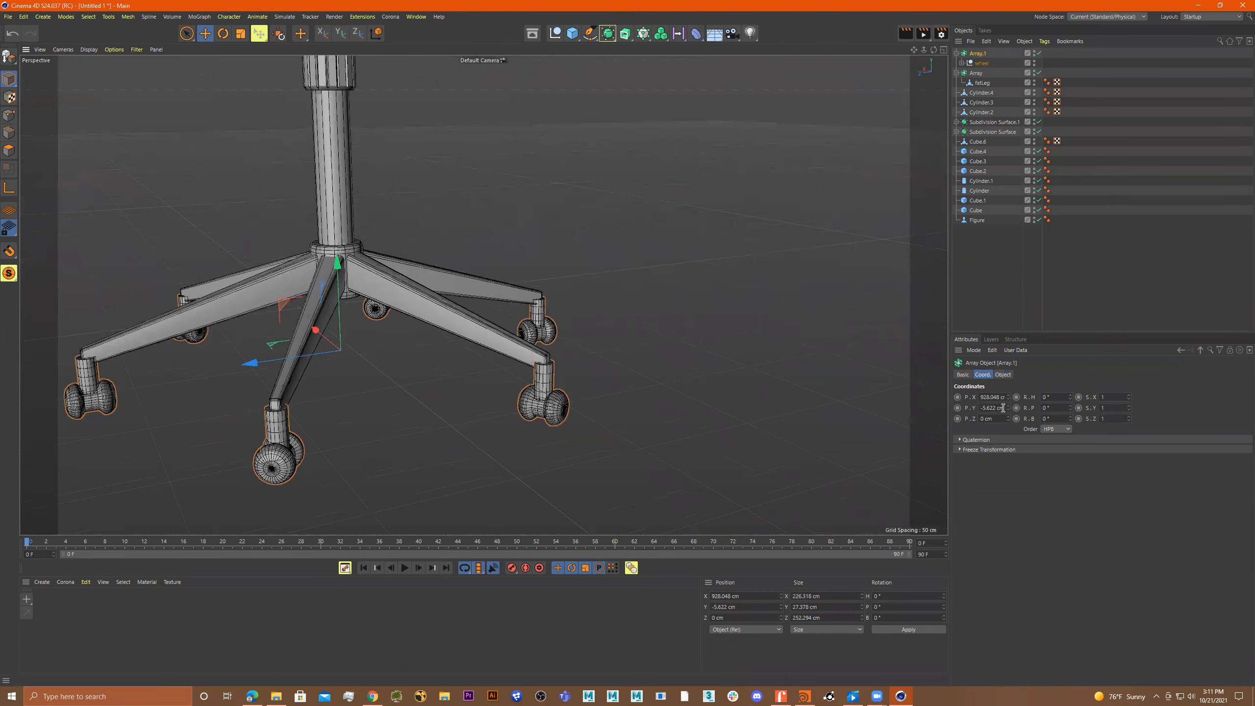
{"action": "left_click_drag", "start_coordinate": [1008, 408], "coordinate": [1008, 414]}
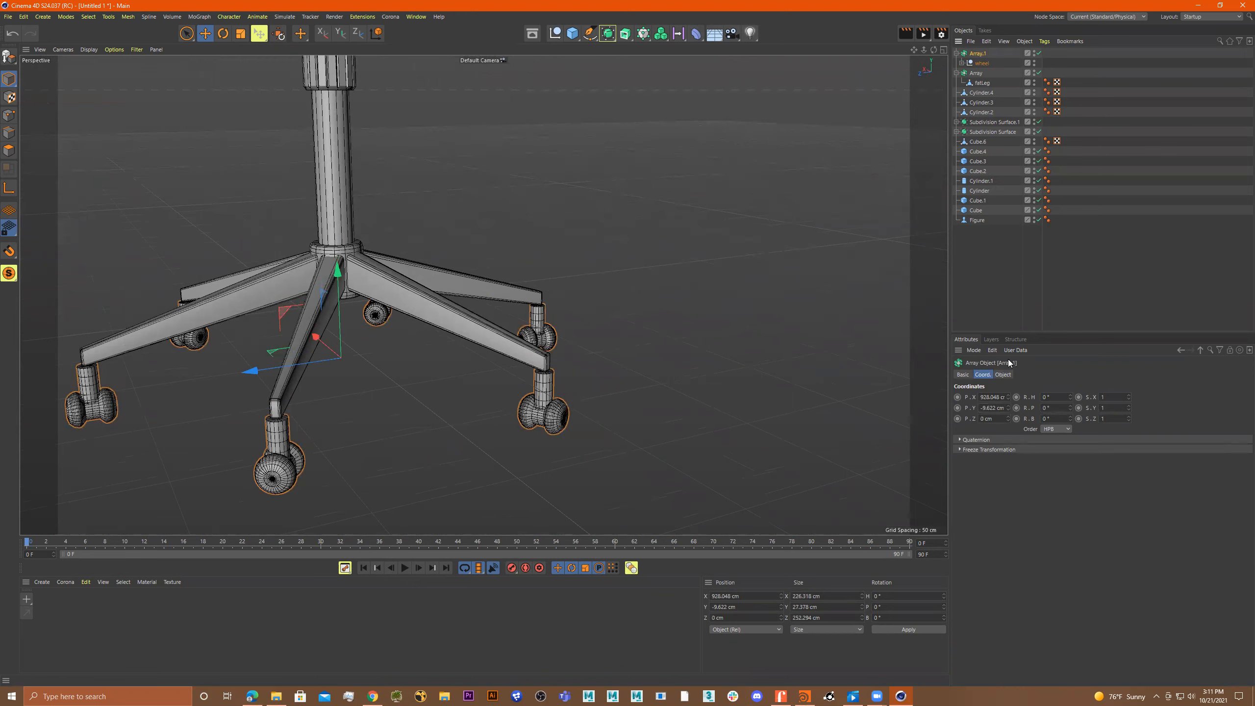
{"action": "left_click", "coordinate": [1004, 375]}
{"action": "left_click_drag", "start_coordinate": [1034, 397], "coordinate": [1034, 402]}
{"action": "left_click_drag", "start_coordinate": [573, 353], "coordinate": [679, 321], "text": "alt"}
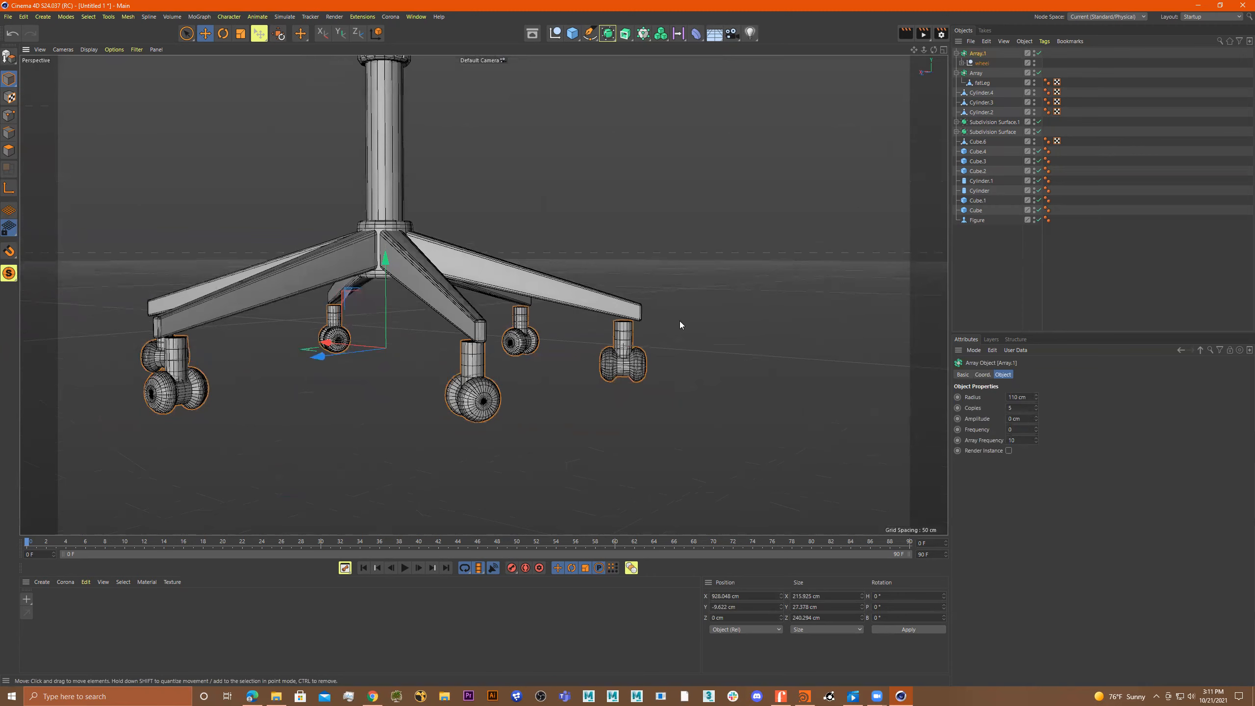
Scale the wheel group inside the array down uniformly so the casters suit the leg tips.
{"action": "left_click", "coordinate": [982, 63]}
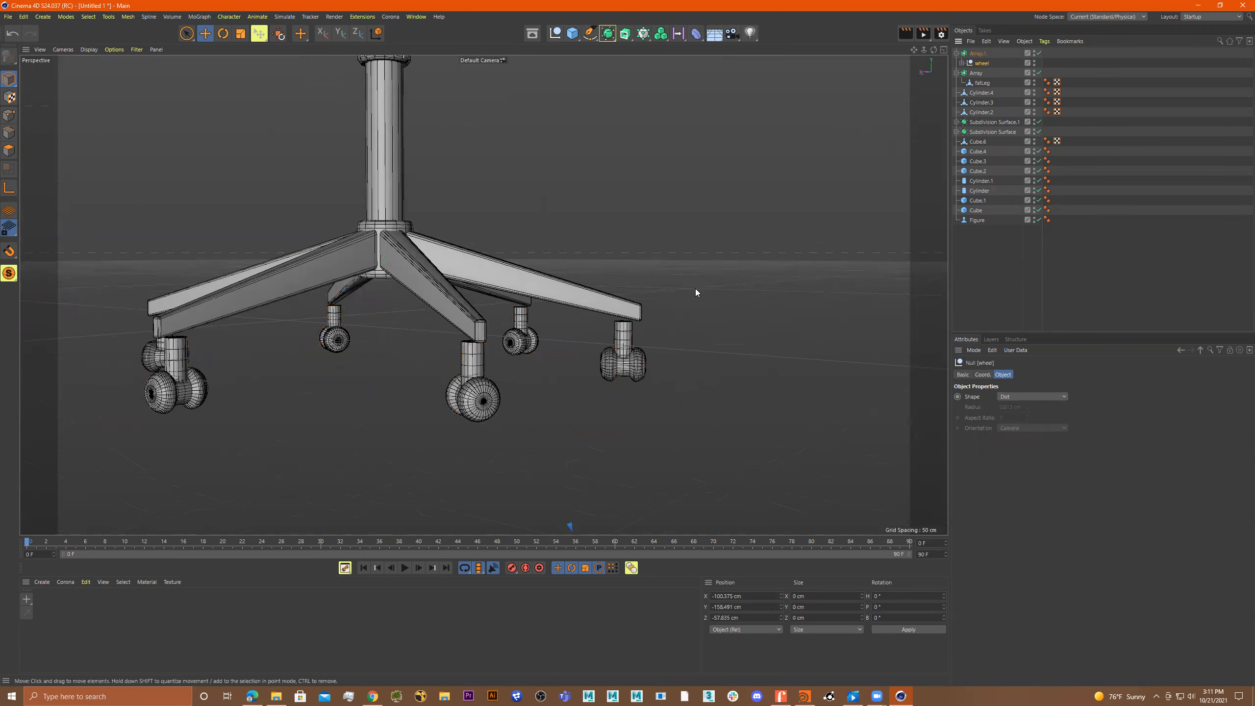
{"action": "key", "text": "t"}
{"action": "left_click_drag", "start_coordinate": [694, 310], "coordinate": [559, 341]}
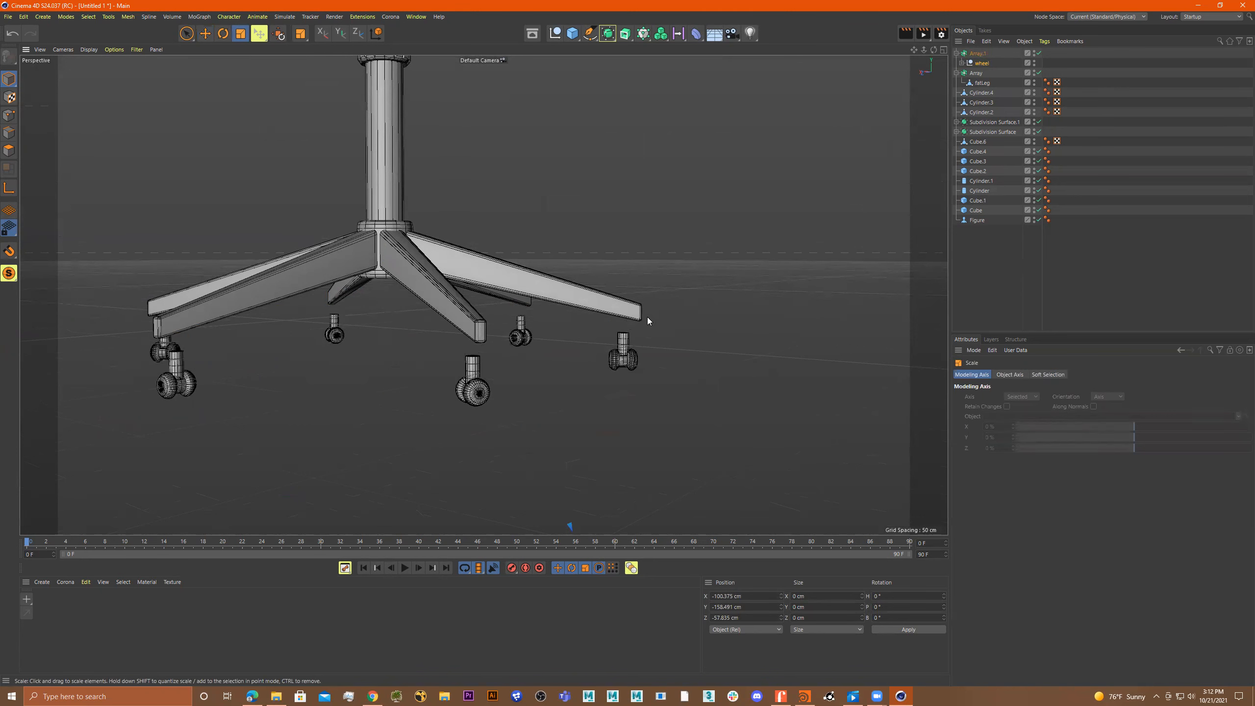
Expand the wheel group and identify which of its two cylinders is the stem.
{"action": "left_click", "coordinate": [962, 63]}
{"action": "left_click", "coordinate": [990, 83]}
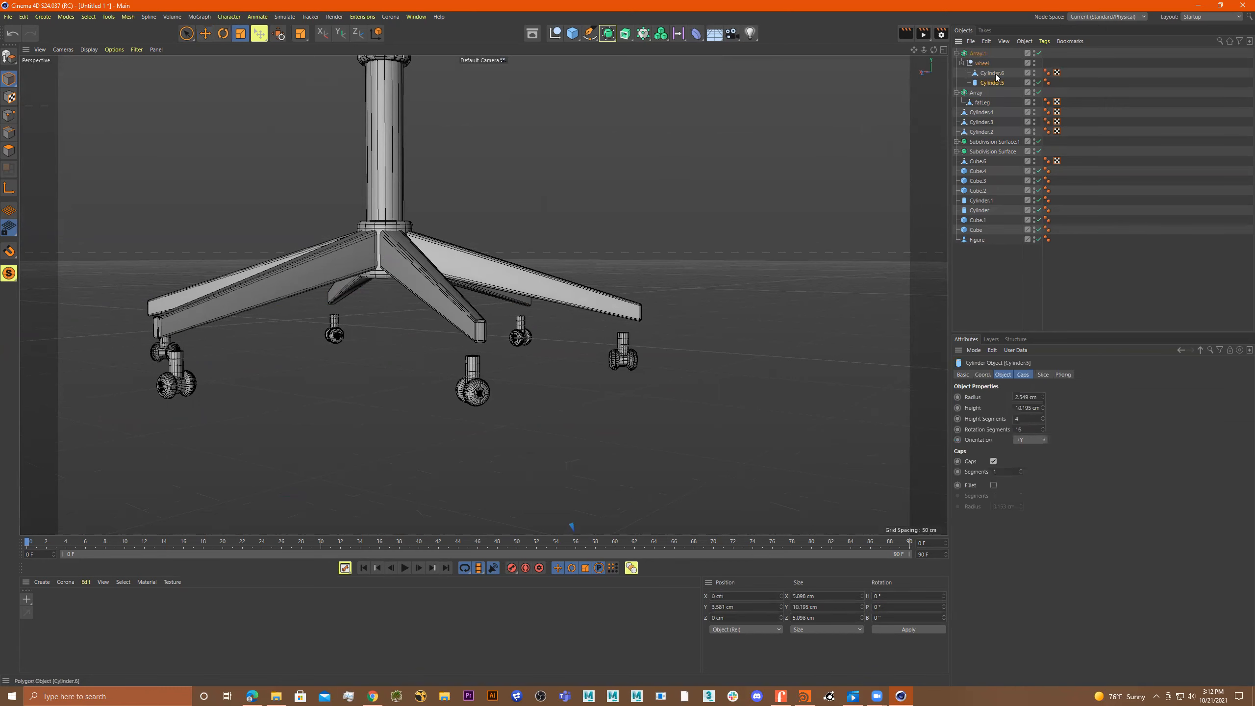
{"action": "left_click", "coordinate": [995, 74]}
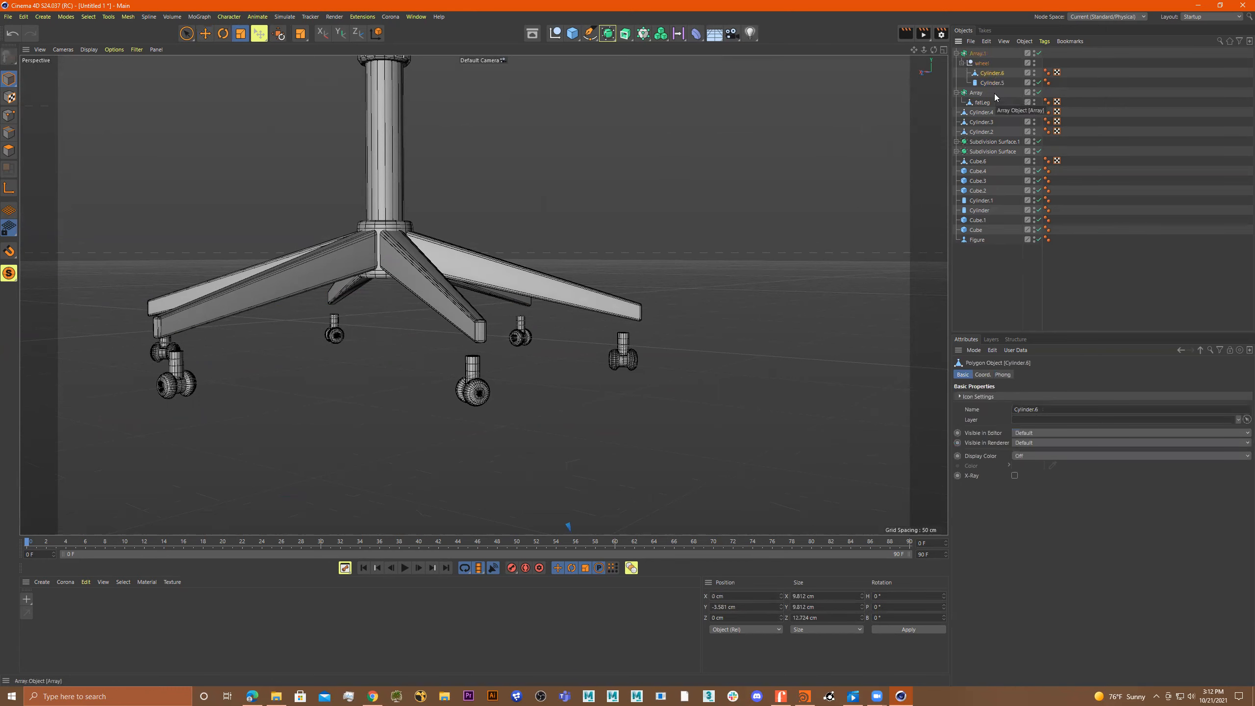
{"action": "left_click", "coordinate": [995, 84]}
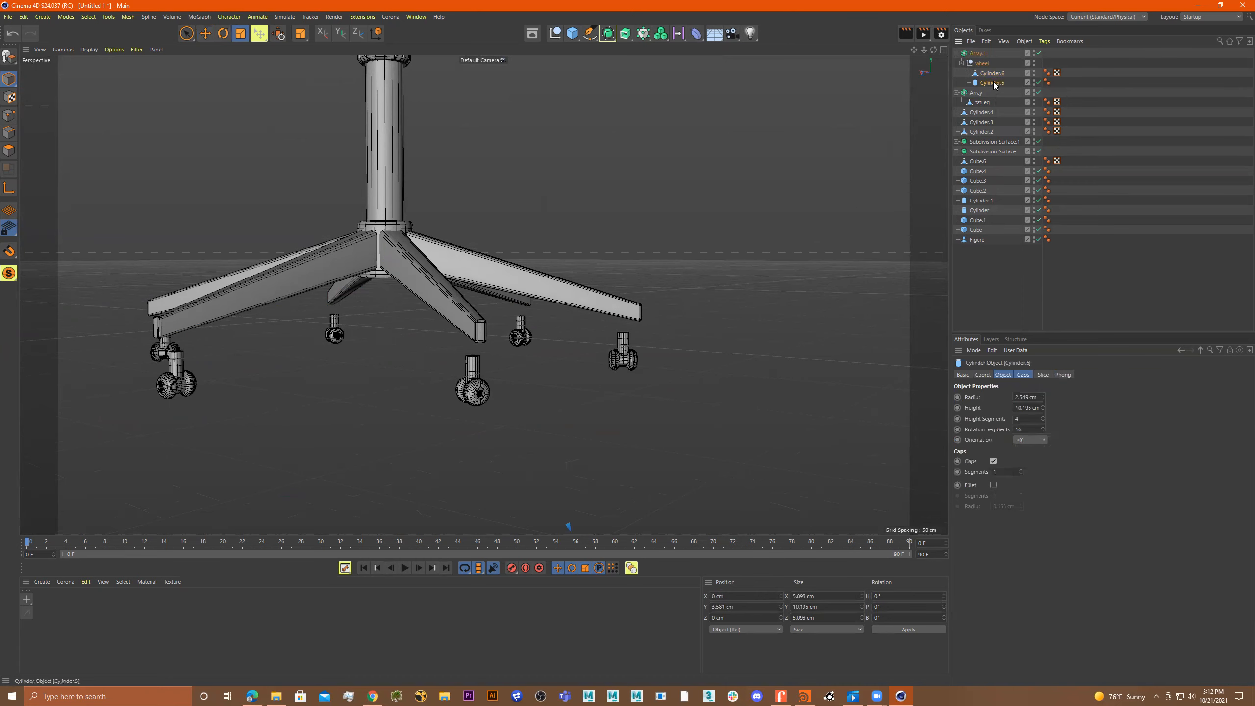
{"action": "key", "text": "t"}
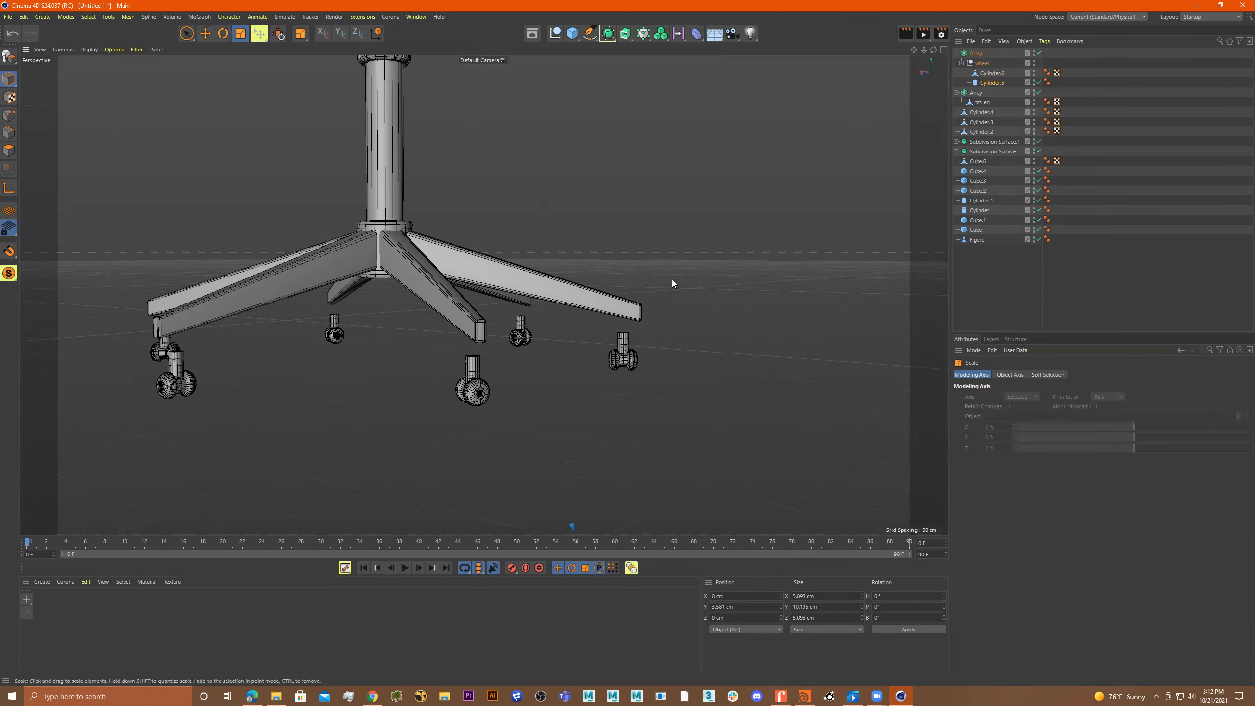
{"action": "left_click_drag", "start_coordinate": [661, 278], "coordinate": [855, 305]}
{"action": "key", "text": "ctrl+z"}
Rename the wheel group's stem cylinder as "stem" and its wheel cylinder as "will".
{"action": "double_click", "coordinate": [993, 82]}
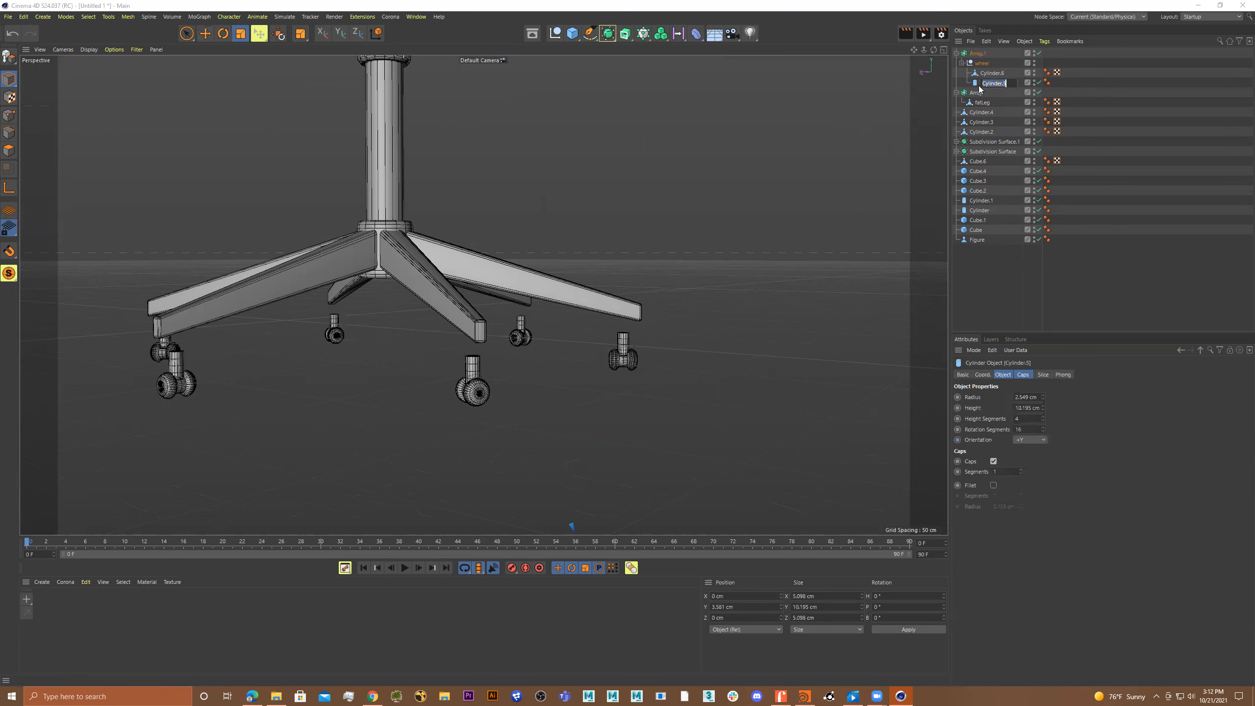
{"action": "type", "text": "stem"}
{"action": "key", "text": "Return"}
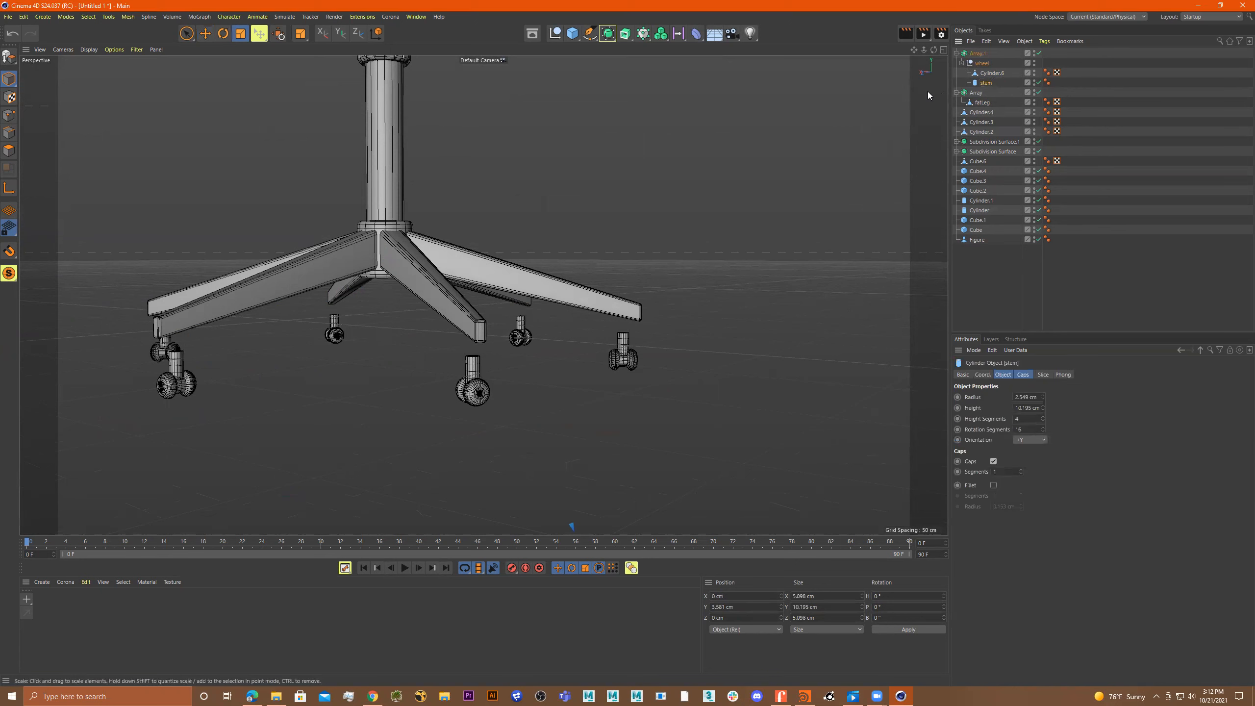
{"action": "double_click", "coordinate": [995, 73]}
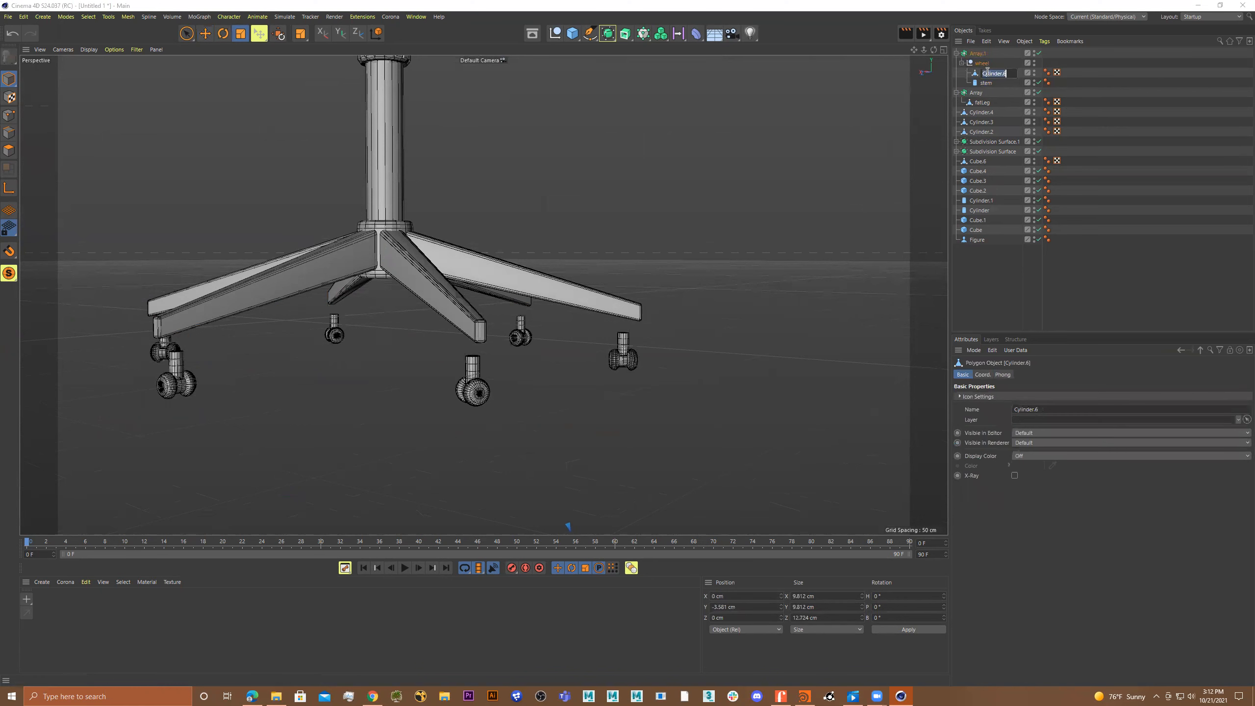
{"action": "type", "text": "will"}
{"action": "key", "text": "Return"}
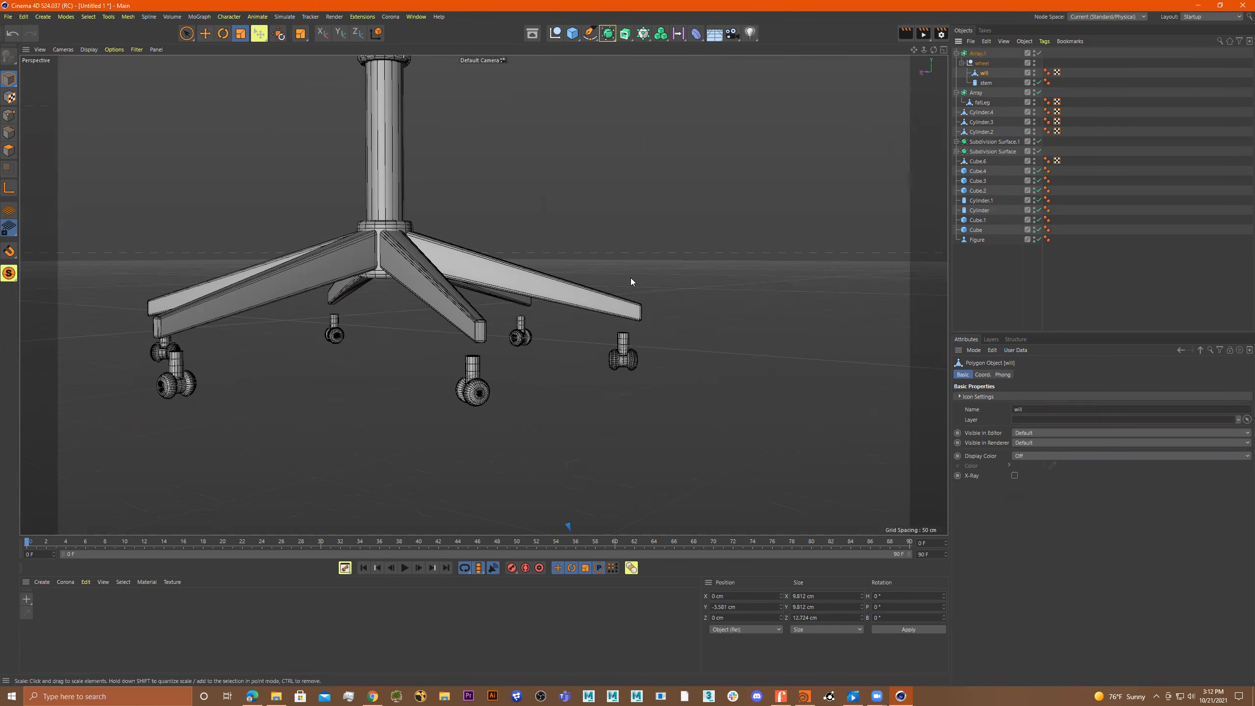
Scale the wheel mesh "will" up uniformly to about 12.6 cm in diameter and 16.3 cm wide.
{"action": "key", "text": "t"}
{"action": "left_click_drag", "start_coordinate": [706, 282], "coordinate": [853, 279]}
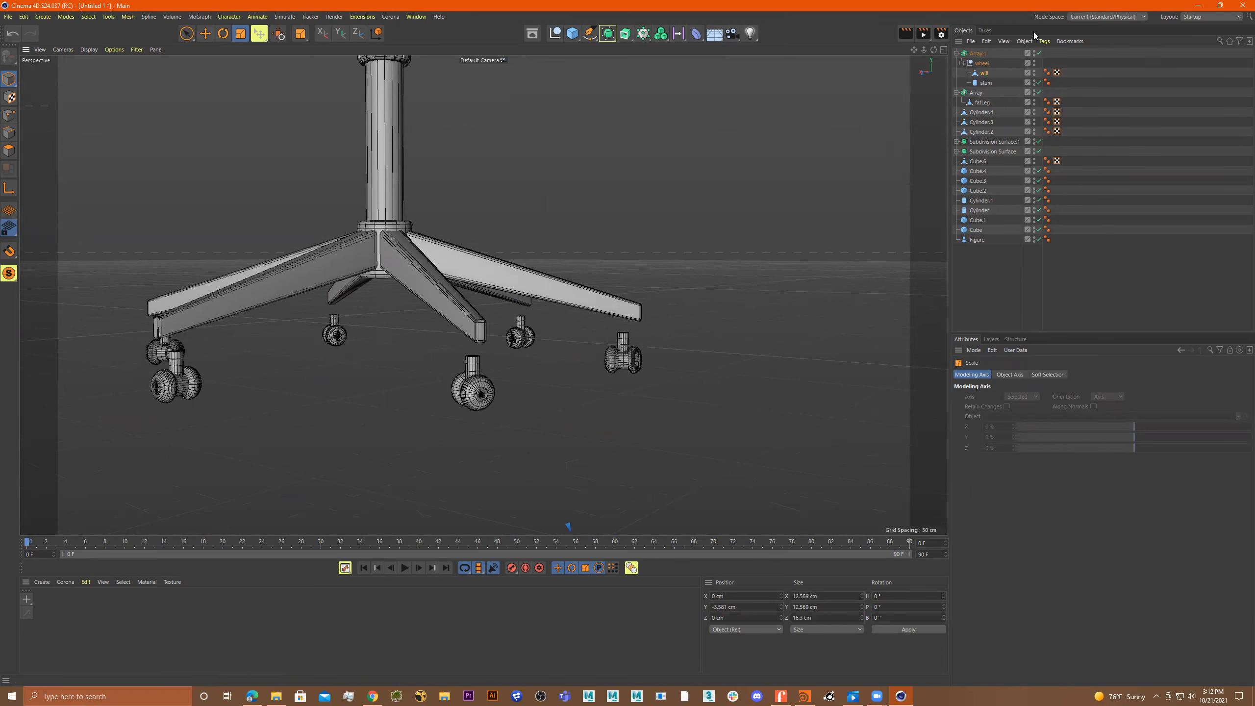
Reduce the wheel array's radius to 109 cm and raise the array to about Y -4.2 cm so the stems meet the legs.
{"action": "left_click", "coordinate": [981, 53]}
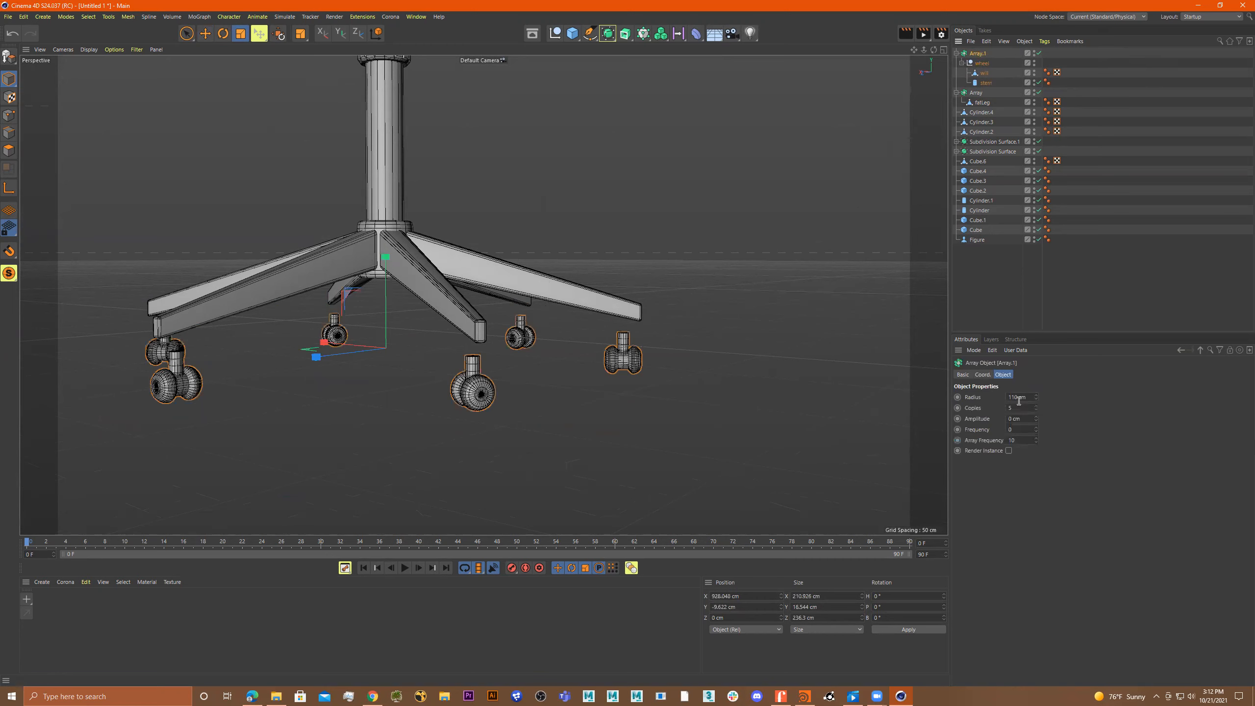
{"action": "left_click_drag", "start_coordinate": [578, 335], "coordinate": [325, 180], "text": "alt"}
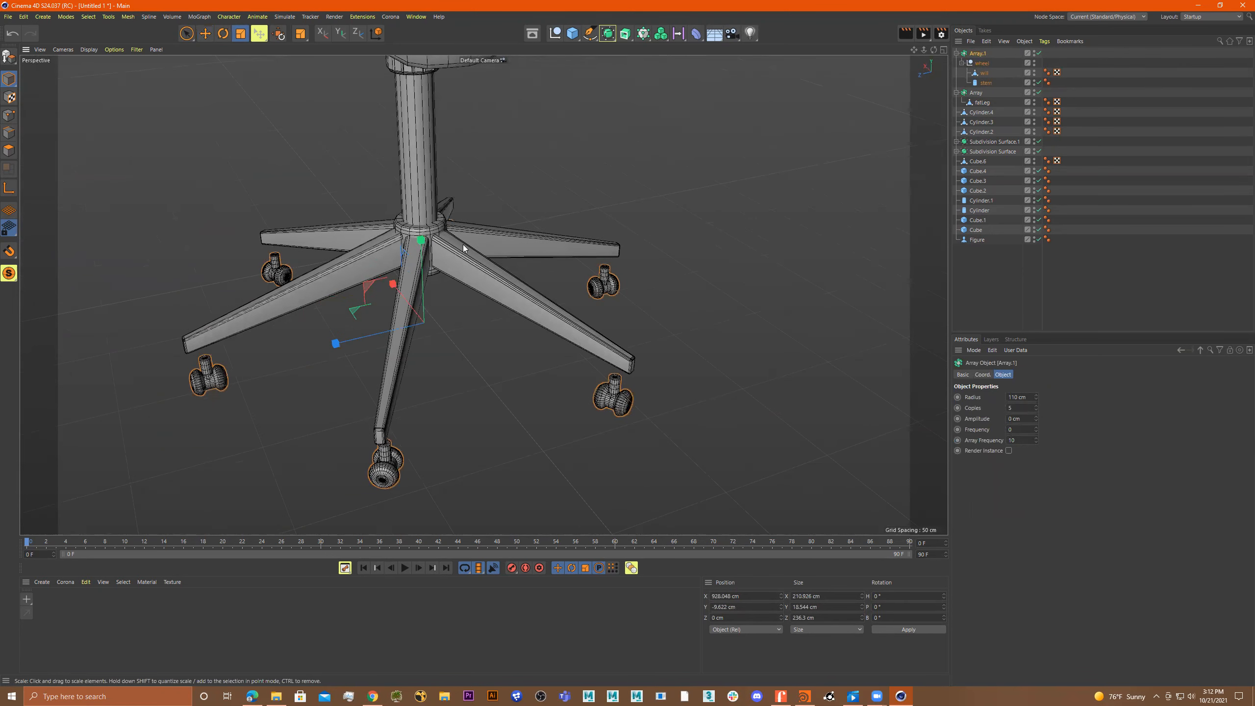
{"action": "left_click_drag", "start_coordinate": [1036, 397], "coordinate": [1036, 400]}
{"action": "left_click_drag", "start_coordinate": [578, 329], "coordinate": [609, 306], "text": "alt"}
{"action": "key", "text": "r"}
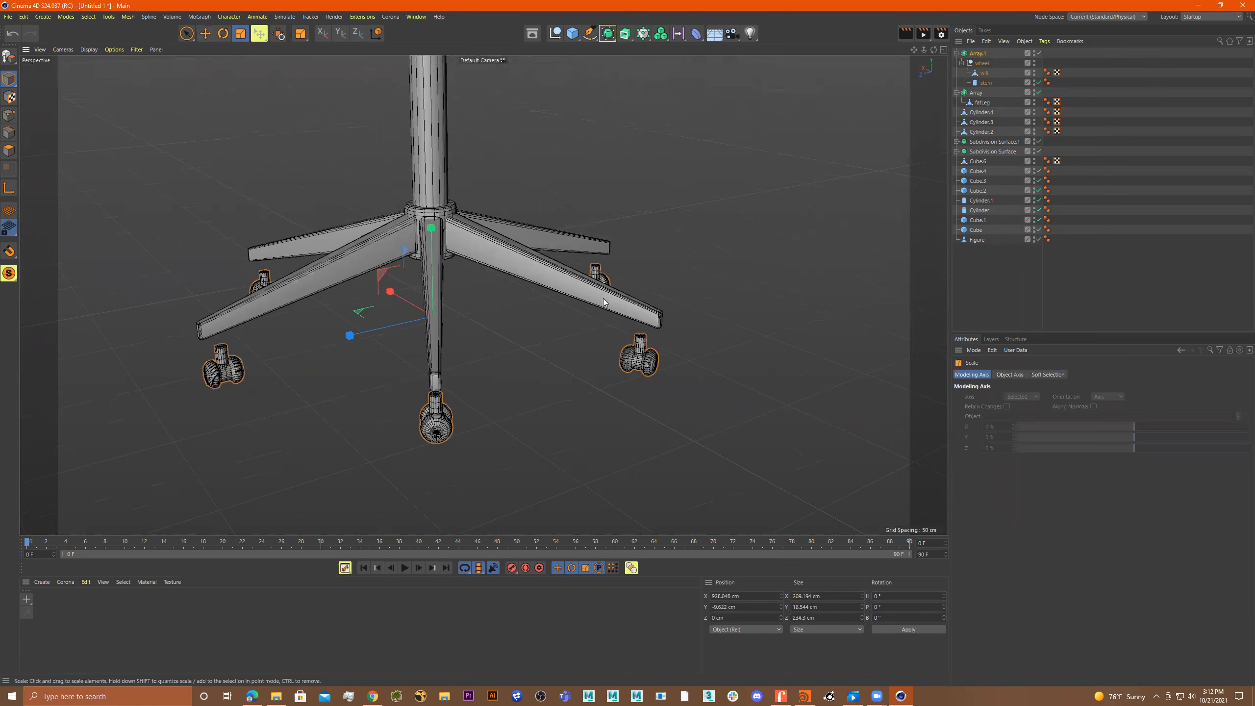
{"action": "key", "text": "e"}
{"action": "left_click_drag", "start_coordinate": [437, 249], "coordinate": [476, 242]}
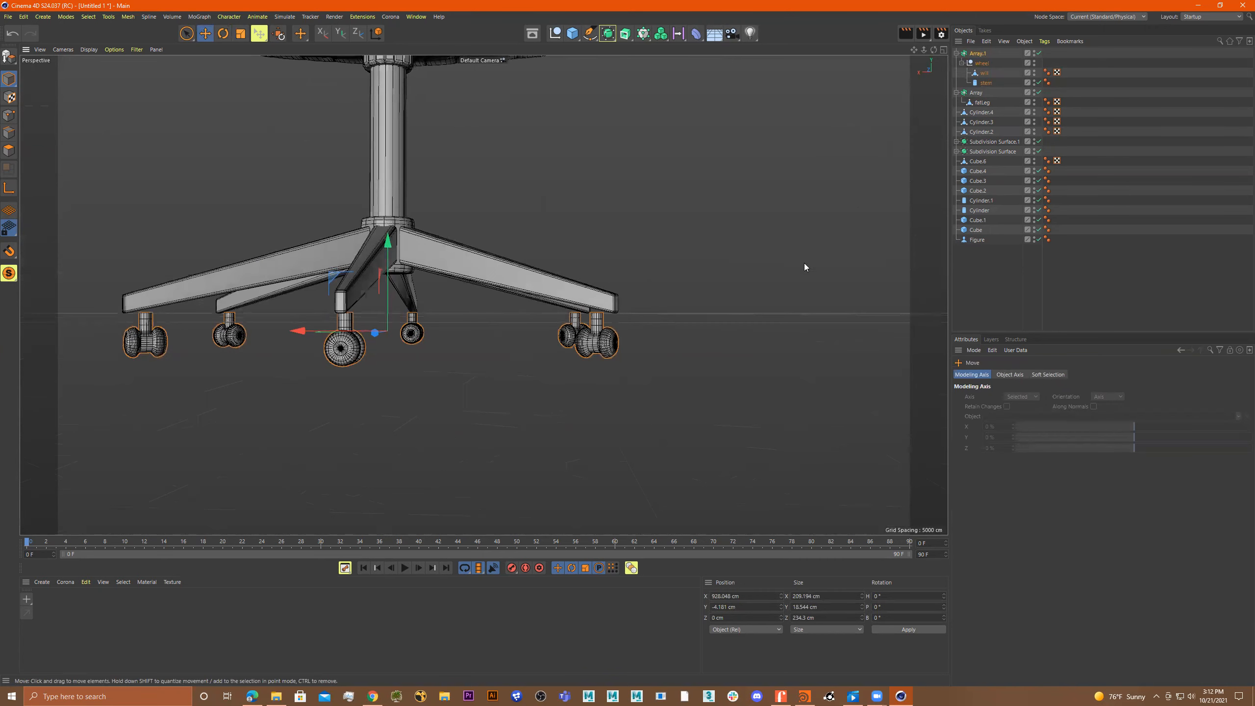
Stretch the caster stem to about 18.2 cm tall and narrow its diameter to about 4.07 cm.
{"action": "left_click", "coordinate": [986, 82]}
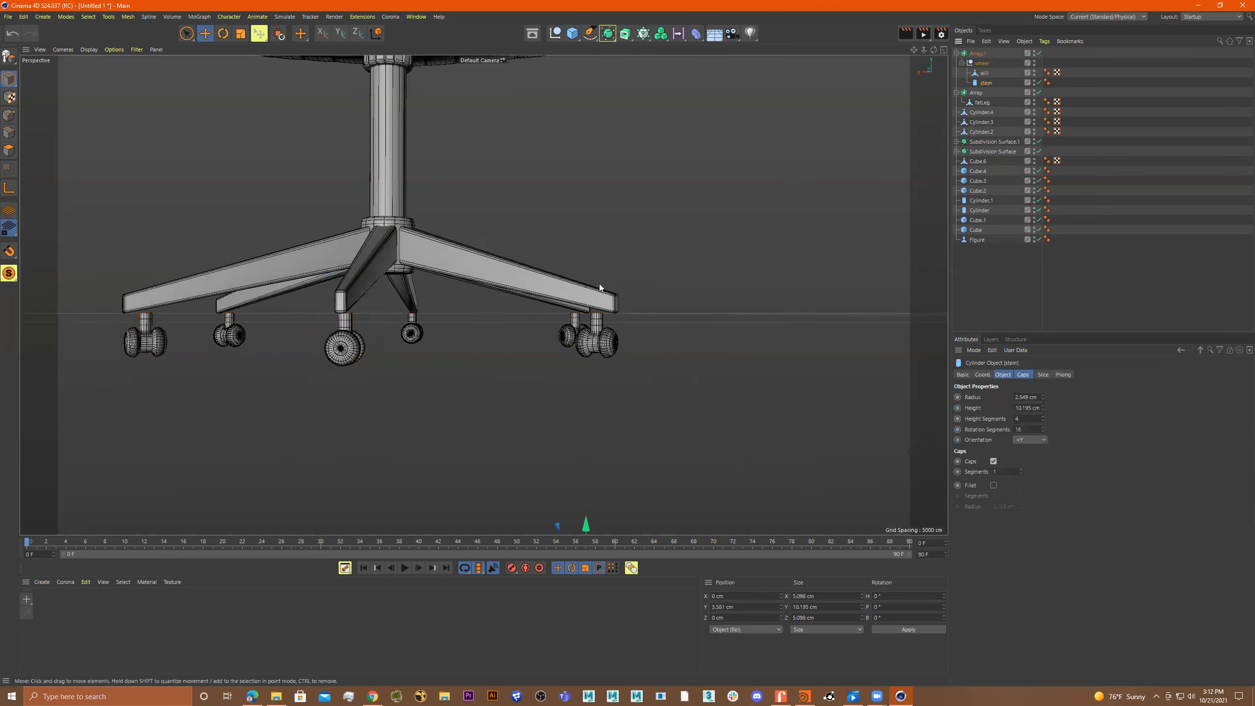
{"action": "key", "text": "t"}
{"action": "scroll", "coordinate": [714, 365], "scroll_direction": "down", "scroll_amount": 6}
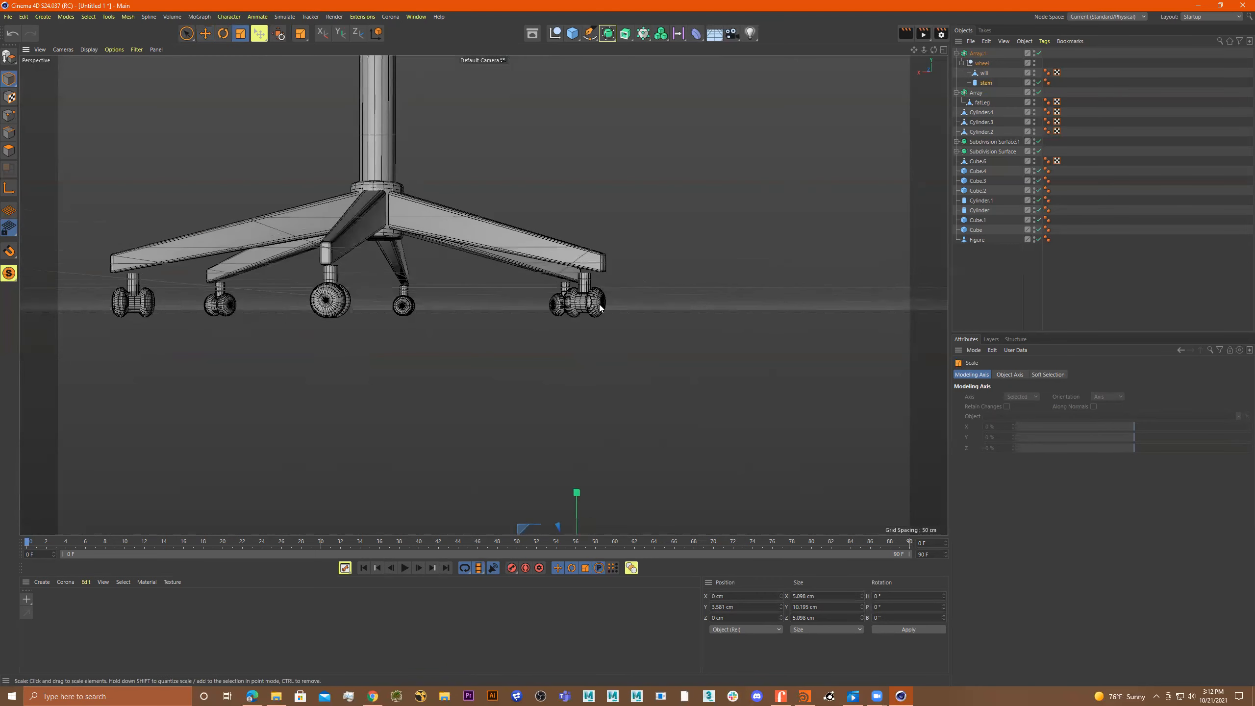
{"action": "mouse_move", "coordinate": [617, 382]}
{"action": "left_mouse_down"}
{"action": "mouse_move", "coordinate": [615, 346]}
{"action": "mouse_move", "coordinate": [623, 374]}
{"action": "left_mouse_up"}
{"action": "key", "text": "ctrl+z"}
{"action": "scroll", "coordinate": [622, 366], "scroll_direction": "up", "scroll_amount": 5}
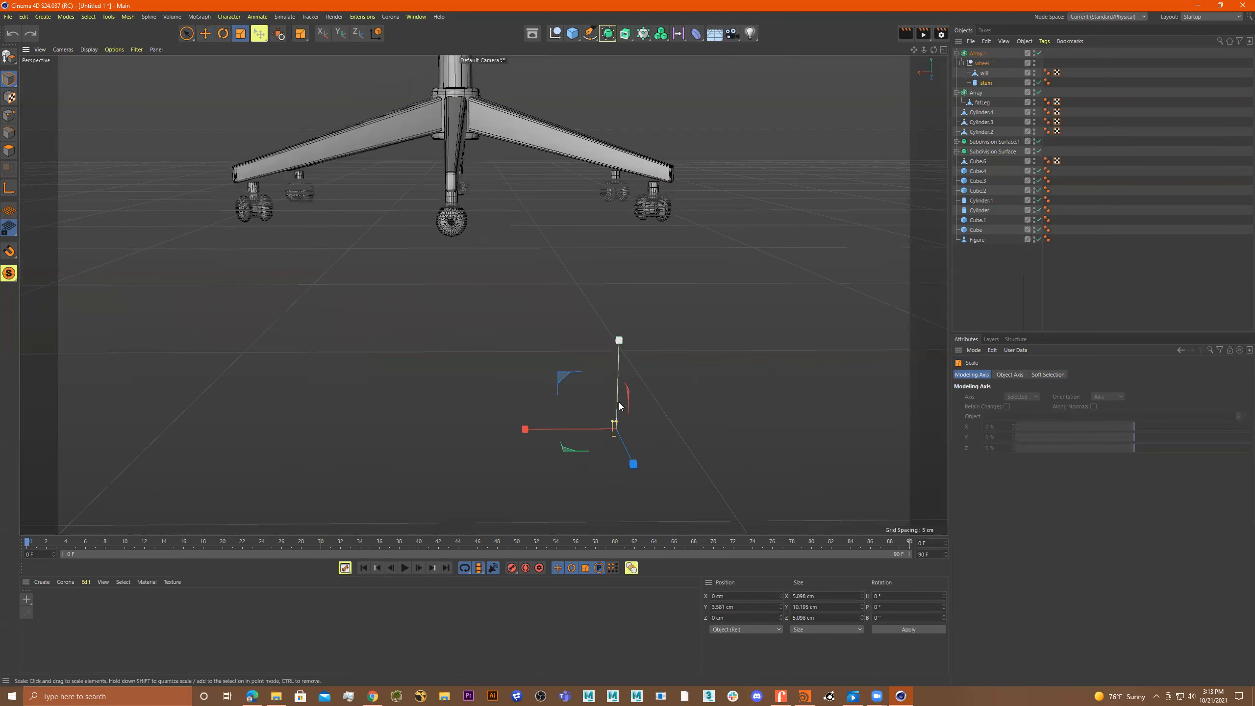
{"action": "left_click_drag", "start_coordinate": [617, 424], "coordinate": [552, 272]}
{"action": "scroll", "coordinate": [641, 243], "scroll_direction": "up", "scroll_amount": 3}
{"action": "left_click_drag", "start_coordinate": [647, 259], "coordinate": [726, 342], "text": "alt"}
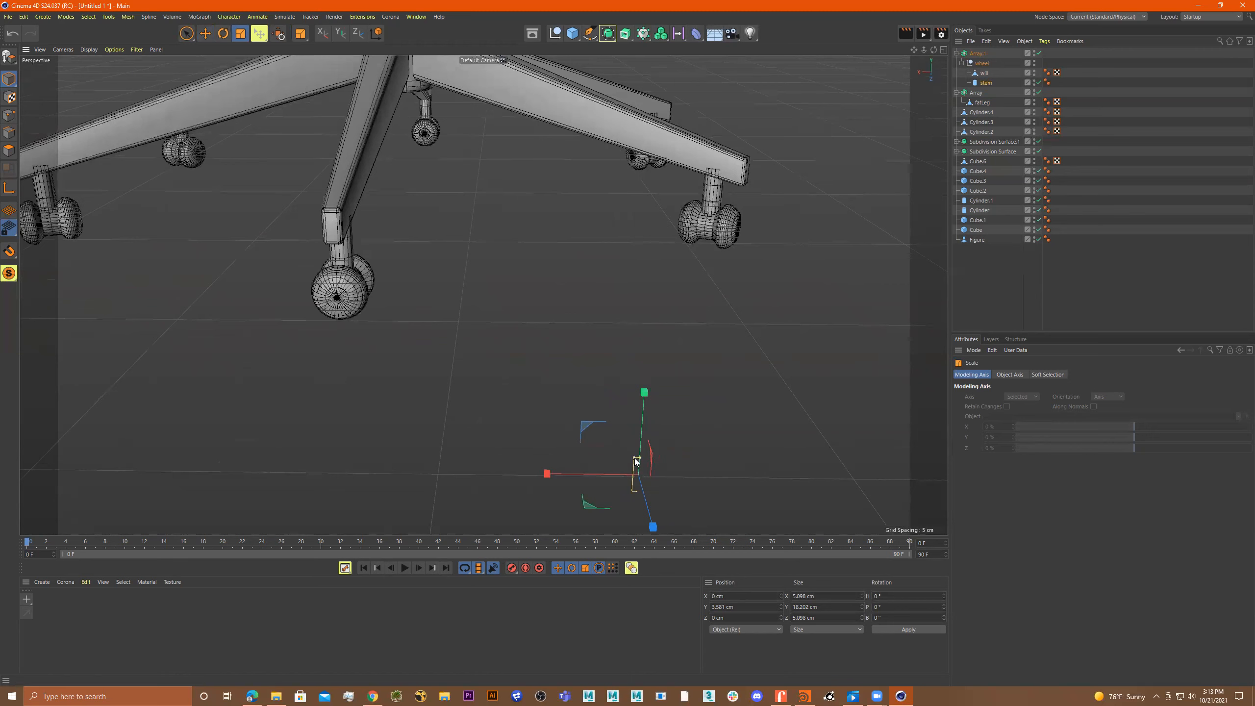
{"action": "left_click_drag", "start_coordinate": [636, 461], "coordinate": [636, 461]}
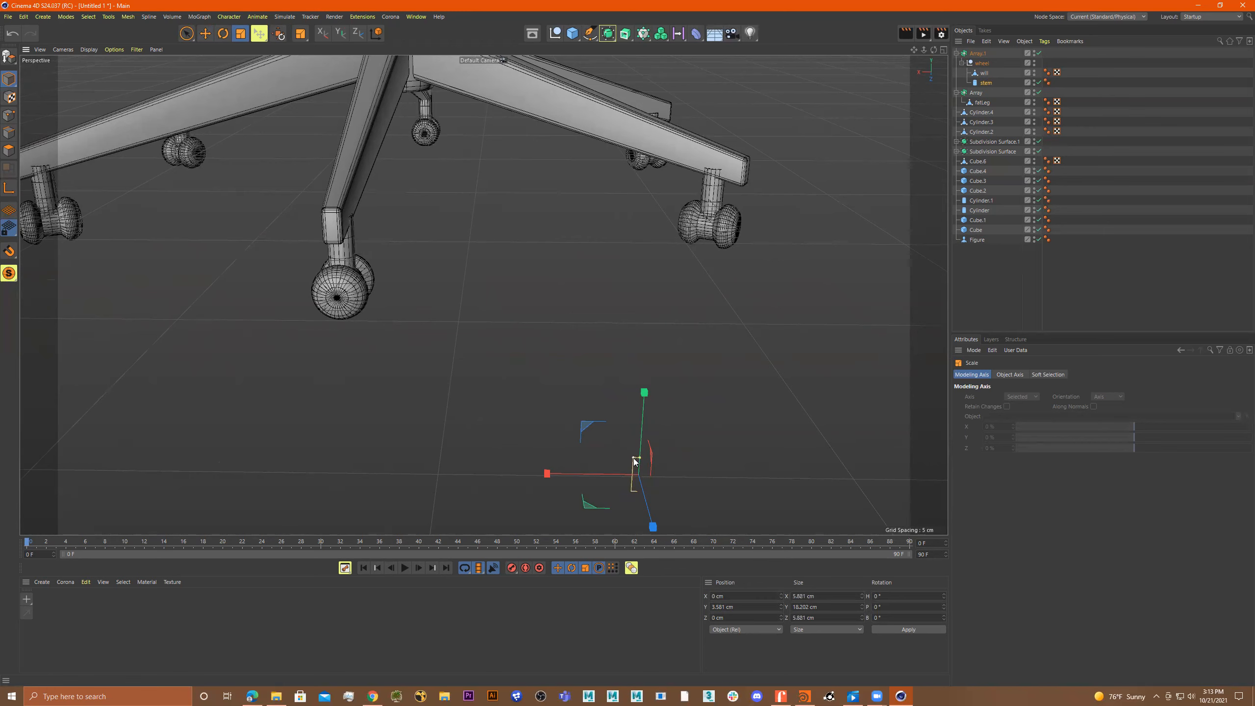
{"action": "left_click_drag", "start_coordinate": [637, 461], "coordinate": [638, 462]}
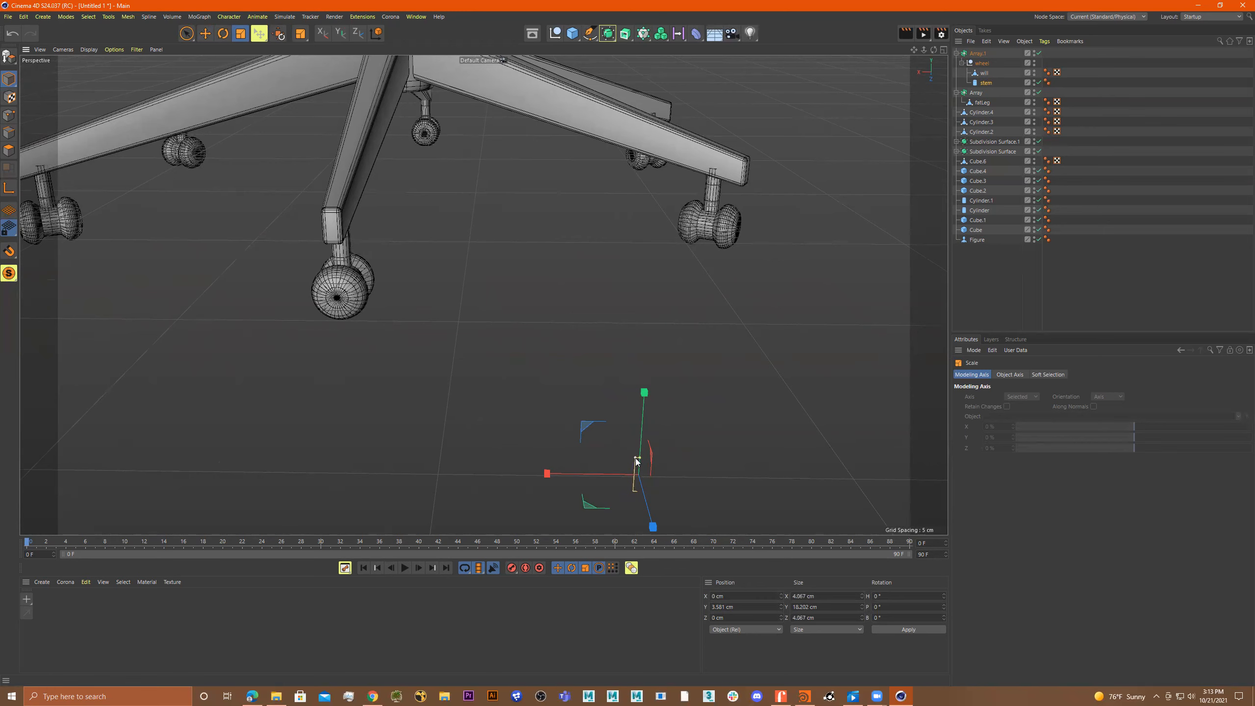
Scale the whole wheel group down slightly, stem and wheel together.
{"action": "left_click", "coordinate": [982, 63]}
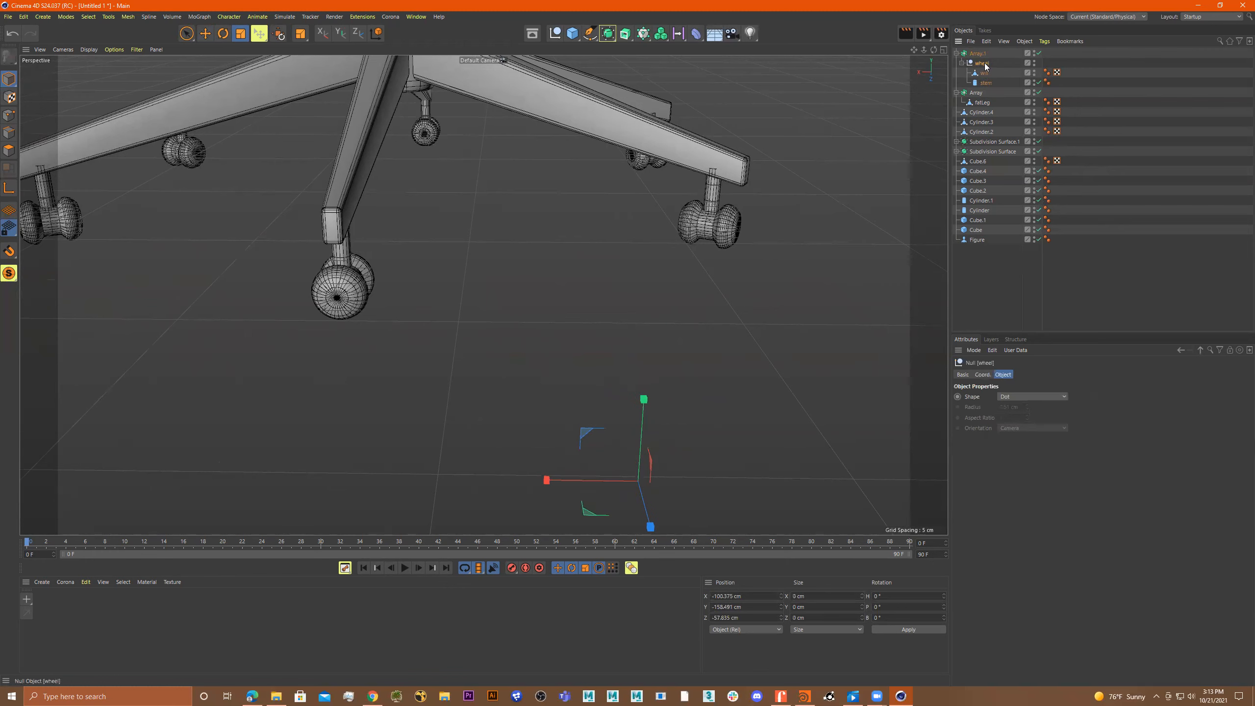
{"action": "left_click_drag", "start_coordinate": [714, 416], "coordinate": [672, 427]}
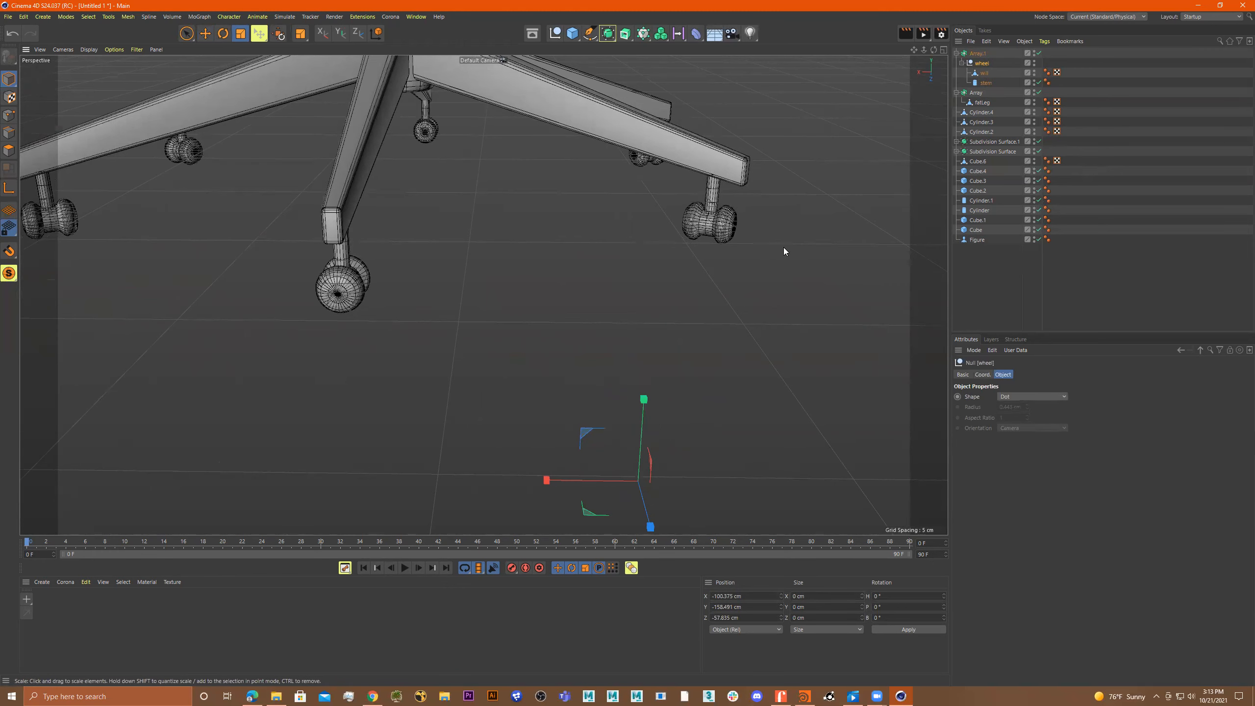
Raise the wheel array to about Y -3.1 cm against the legs and collapse the wheel group in the object hierarchy.
{"action": "left_click", "coordinate": [978, 53]}
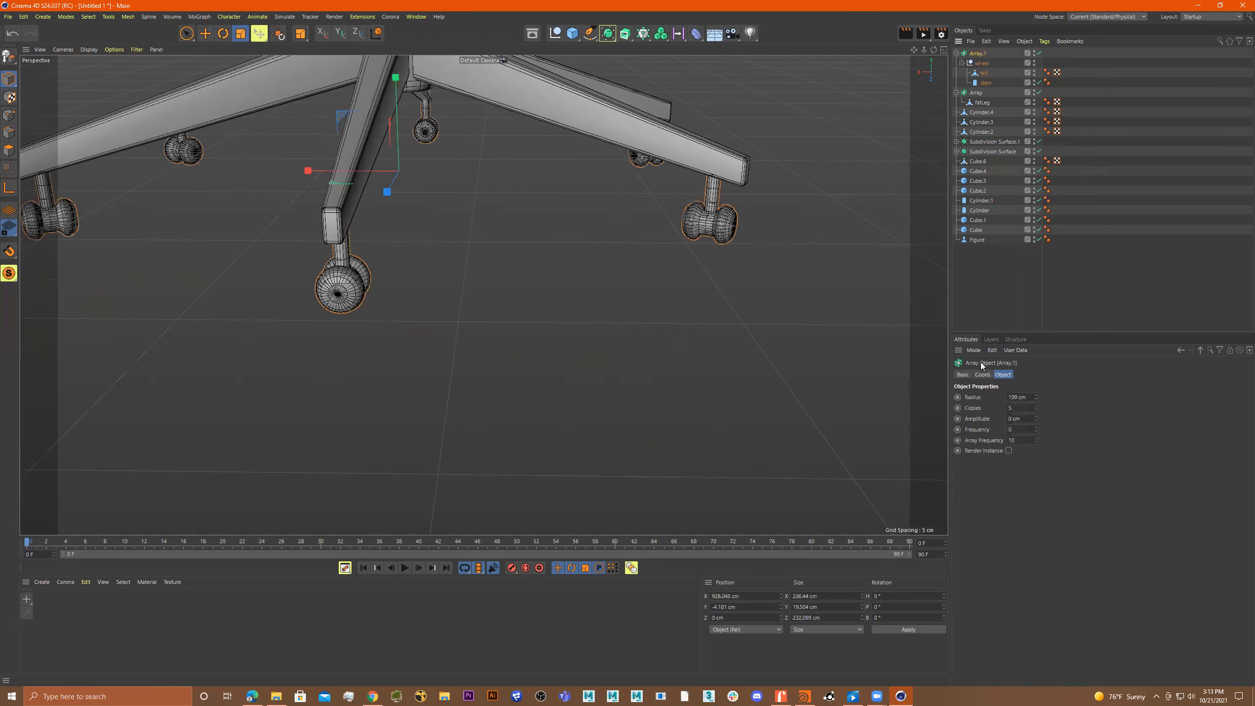
{"action": "left_click_drag", "start_coordinate": [619, 251], "coordinate": [472, 142], "text": "alt"}
{"action": "key", "text": "e"}
{"action": "left_click_drag", "start_coordinate": [531, 182], "coordinate": [569, 257], "text": "alt"}
{"action": "left_click", "coordinate": [962, 63]}
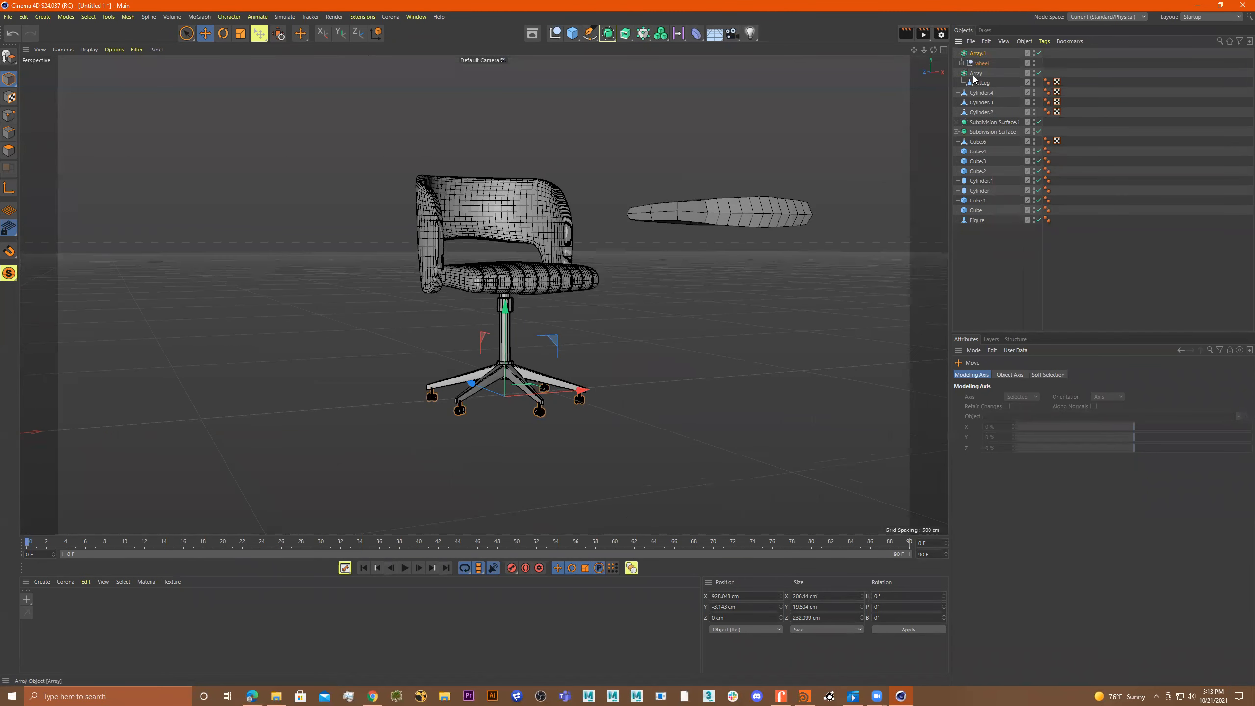
Collapse the leg array in the hierarchy and rename Cylinder.2, the collar under the seat, as black_pump.
{"action": "left_click", "coordinate": [956, 74]}
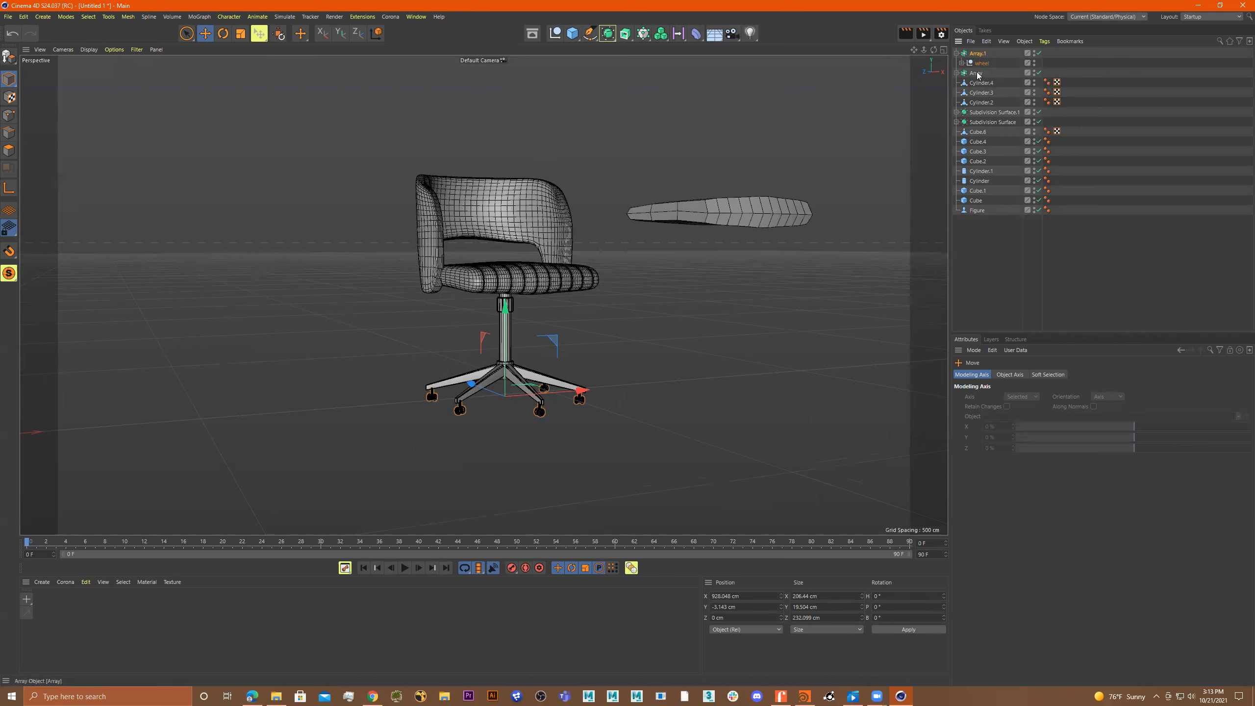
{"action": "left_click", "coordinate": [984, 93]}
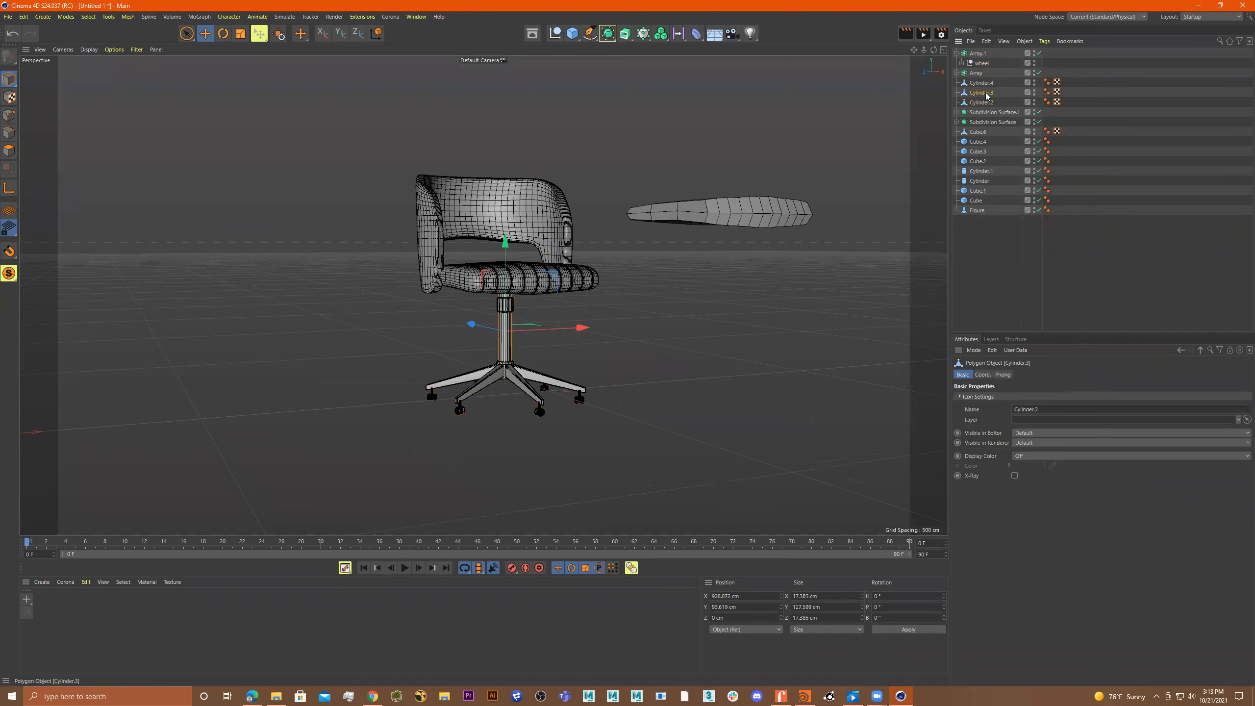
{"action": "left_click", "coordinate": [982, 102]}
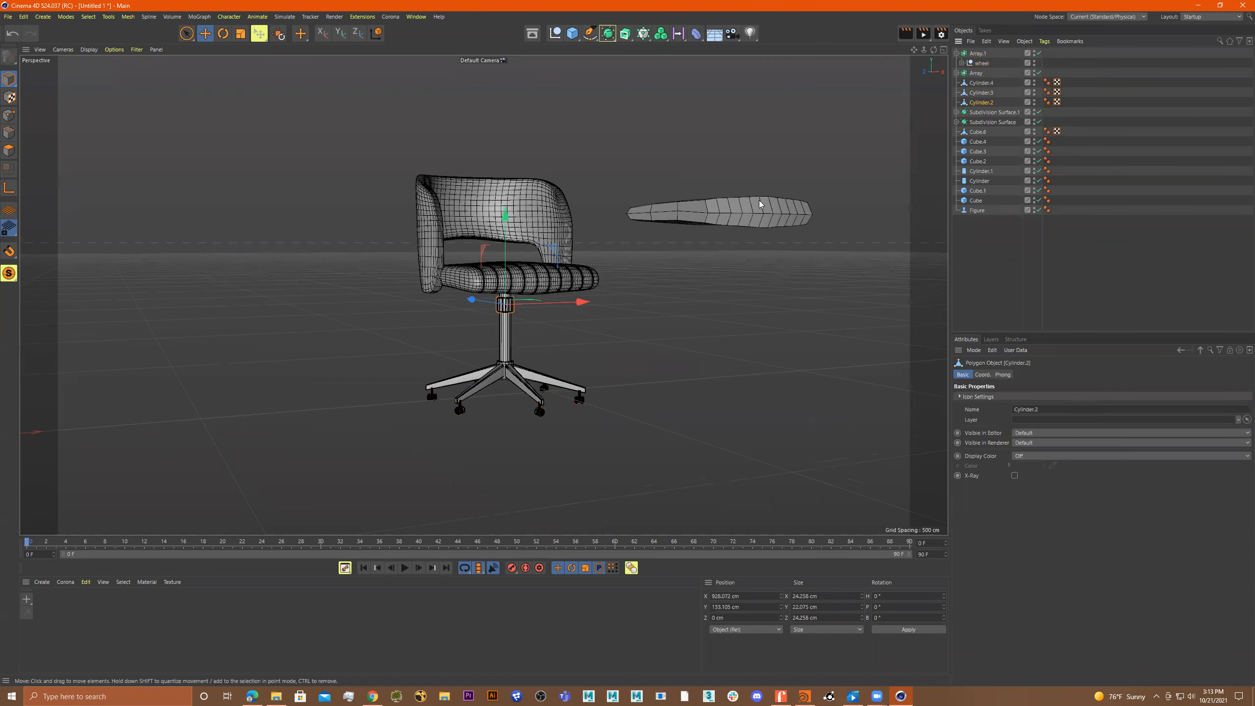
{"action": "left_click_drag", "start_coordinate": [657, 217], "coordinate": [704, 215], "text": "alt"}
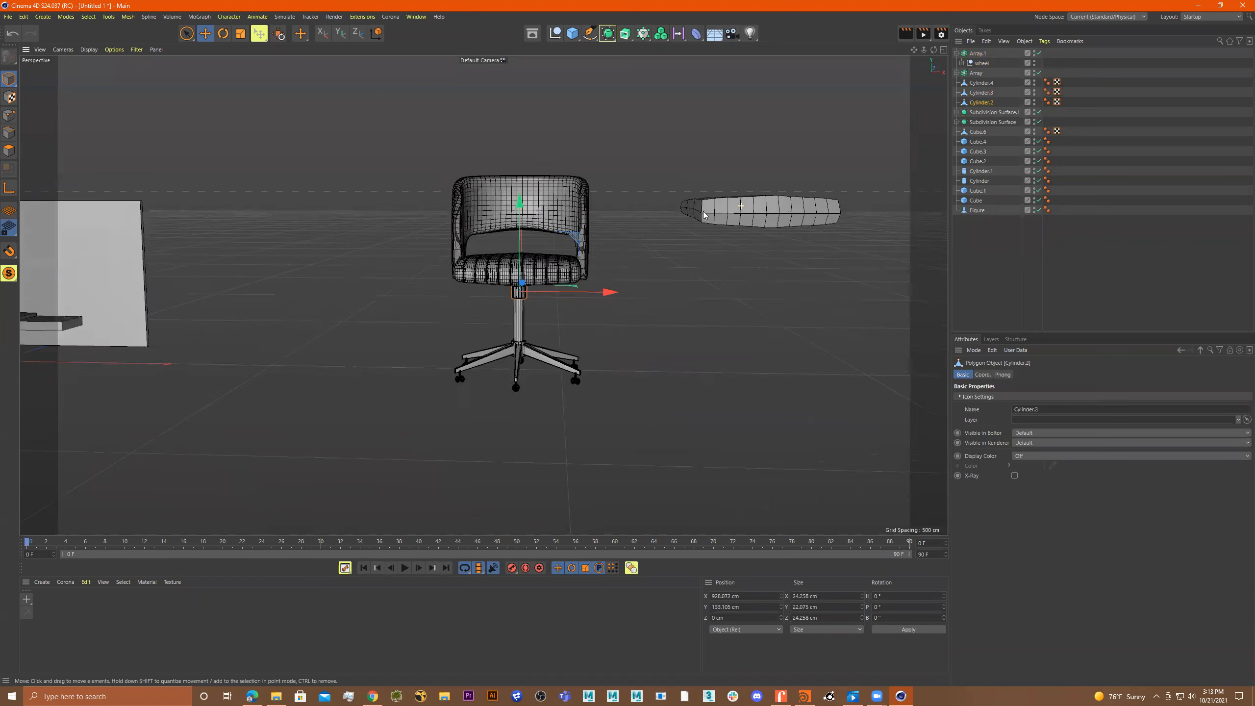
{"action": "double_click", "coordinate": [988, 104]}
{"action": "type", "text": "blackpump"}
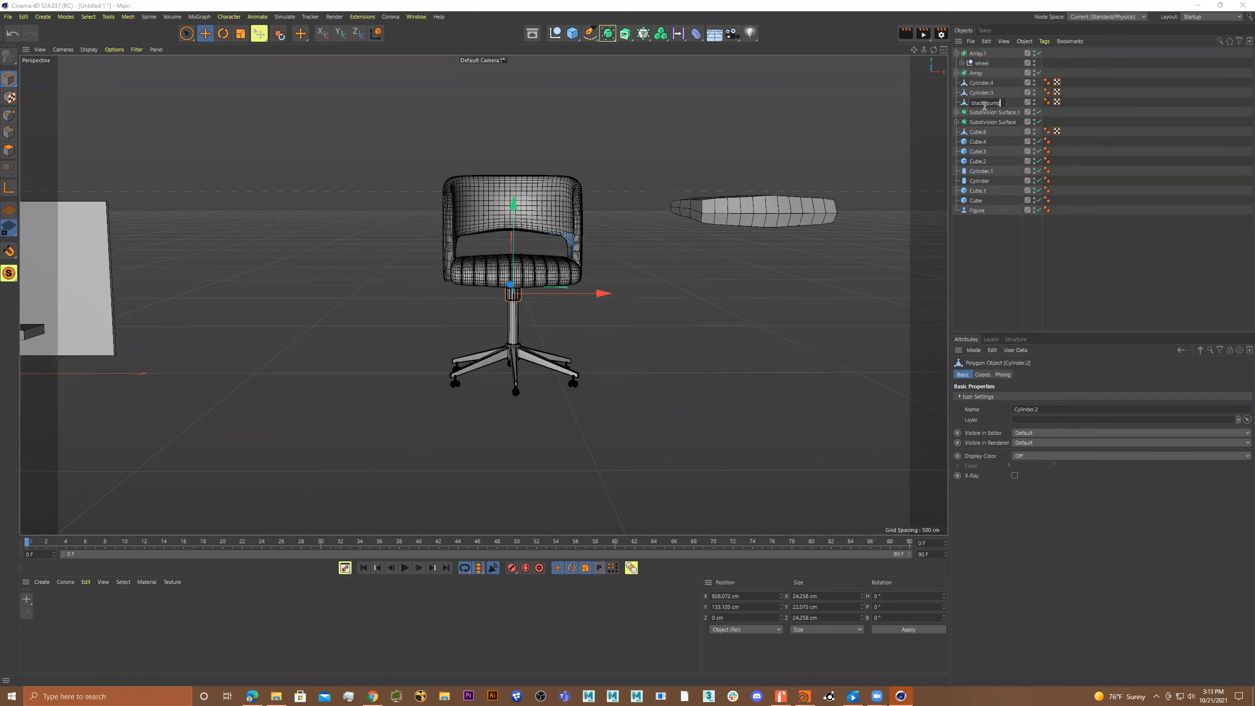
{"action": "key", "text": "Return"}
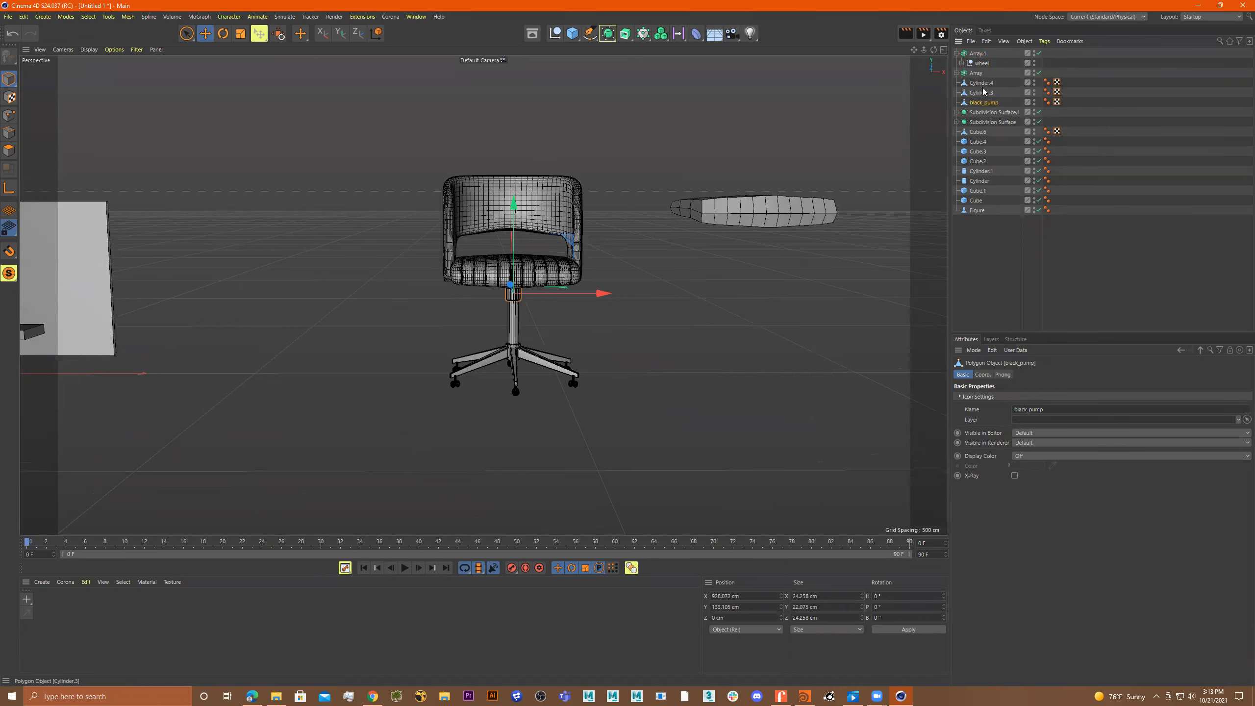
Connect Cylinder.3 and Cylinder.4 into a single object, deleting the originals, and rename it silver_stem.
{"action": "left_click", "coordinate": [984, 92]}
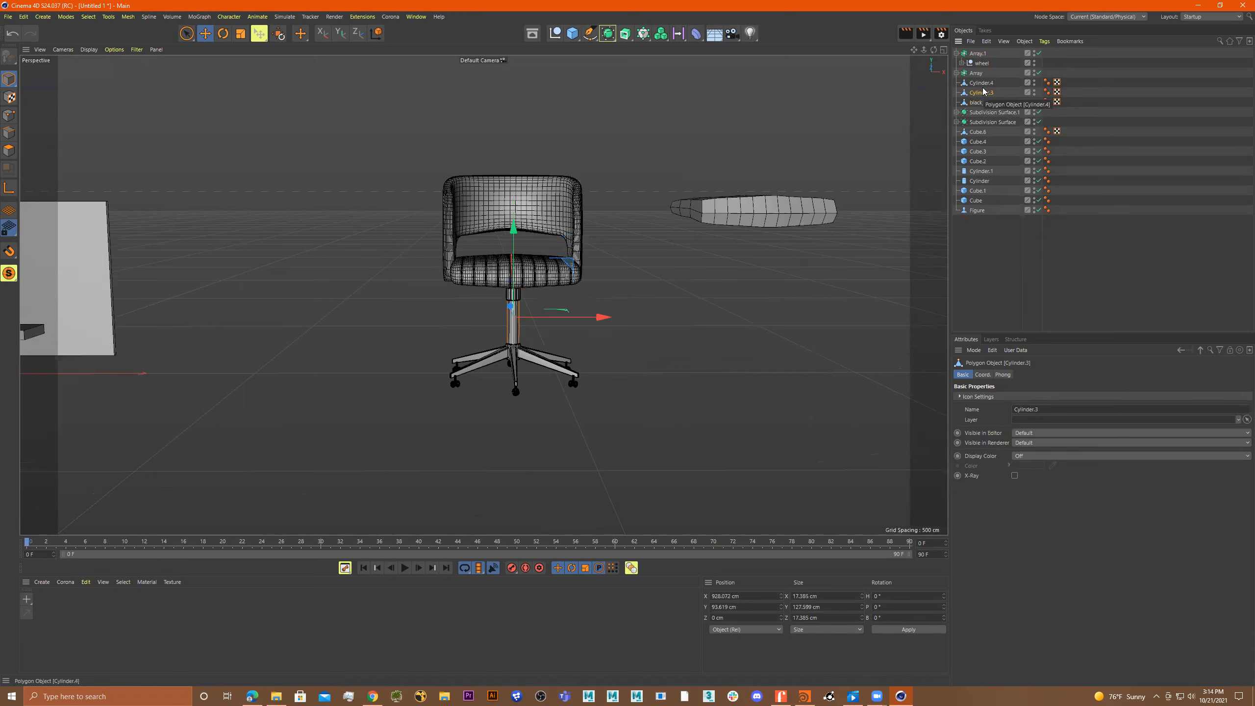
{"action": "left_click", "coordinate": [986, 84], "text": "ctrl"}
{"action": "left_click_drag", "start_coordinate": [604, 236], "coordinate": [667, 267], "text": "alt"}
{"action": "right_click", "coordinate": [666, 267]}
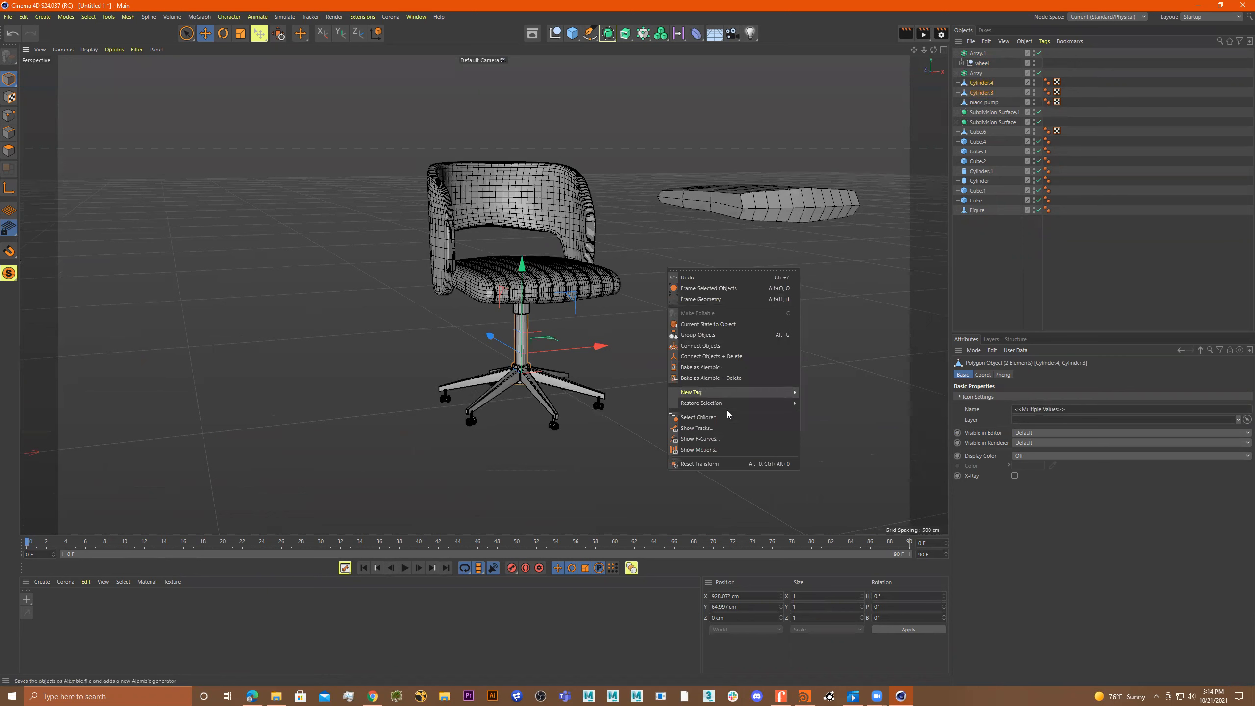
{"action": "left_click", "coordinate": [727, 356]}
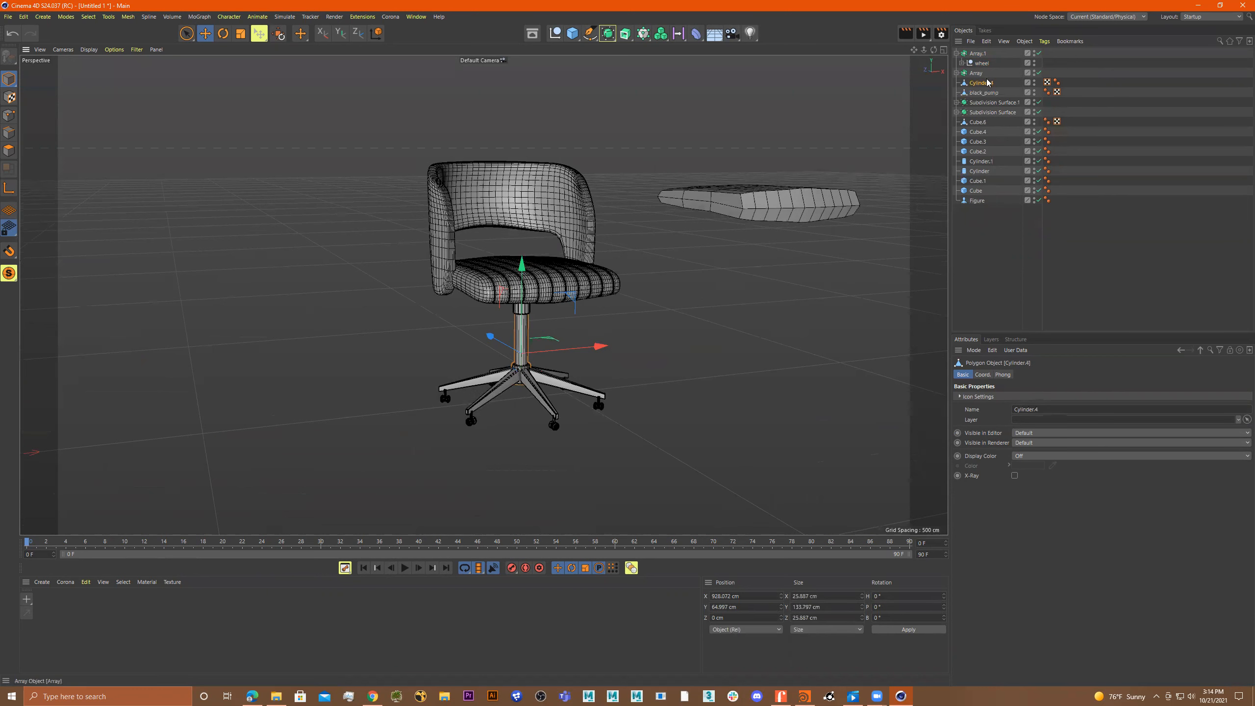
{"action": "double_click", "coordinate": [986, 83]}
{"action": "type", "text": "silver"}
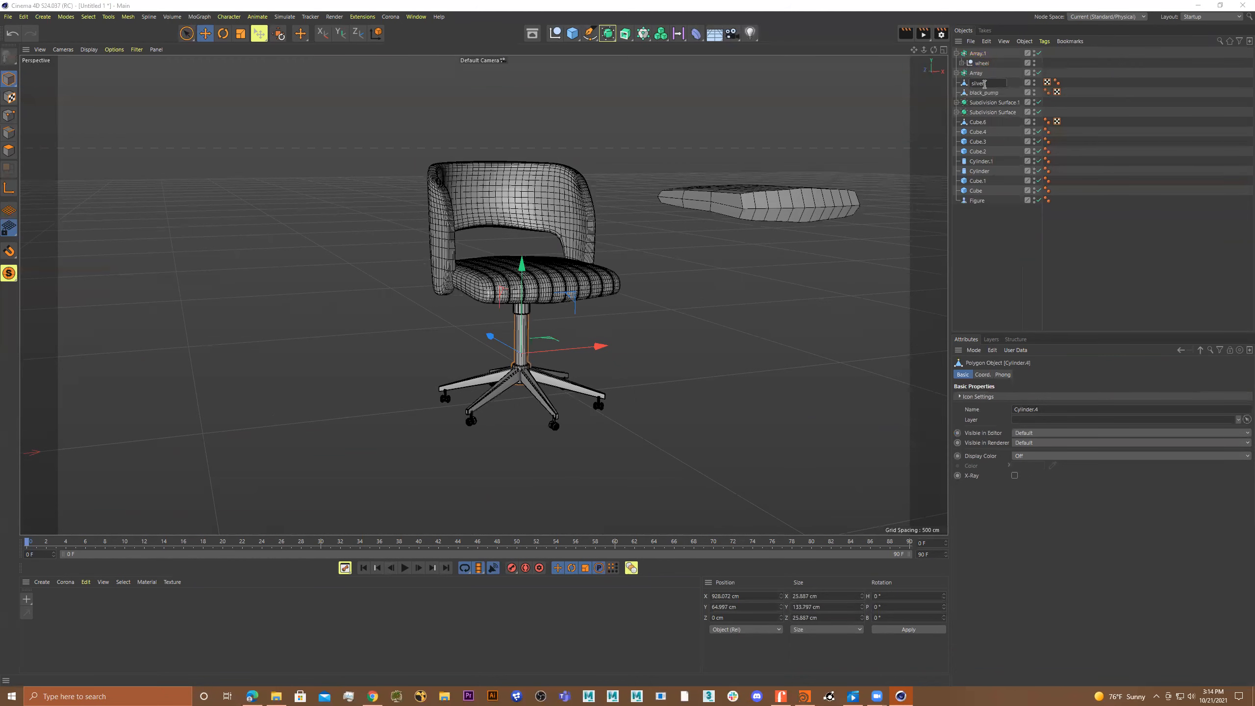
{"action": "type", "text": "_stem"}
{"action": "key", "text": "Return"}
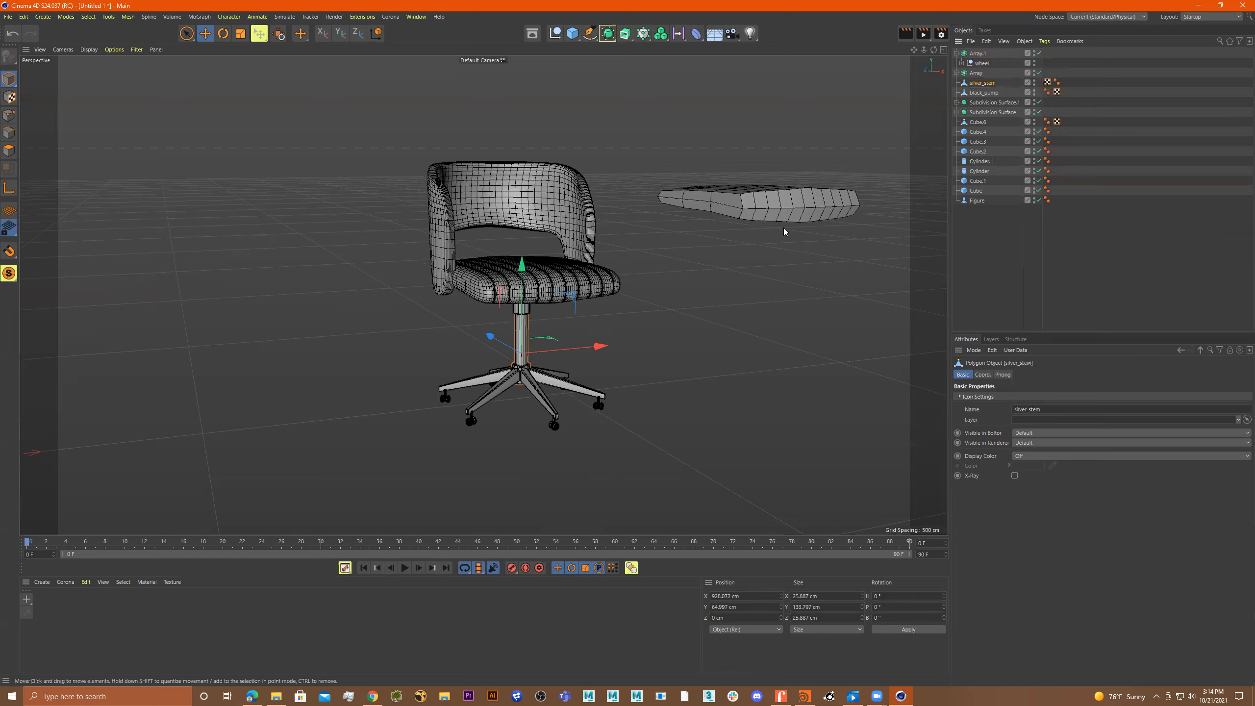
Collapse the wheel array and group all the chair's parts, from backrest and seat to legs and wheels, under one null.
{"action": "left_click", "coordinate": [735, 302]}
{"action": "left_click_drag", "start_coordinate": [734, 303], "coordinate": [971, 80], "text": "alt"}
{"action": "left_click", "coordinate": [956, 53]}
{"action": "left_click", "coordinate": [985, 82]}
{"action": "left_click", "coordinate": [981, 54], "text": "shift"}
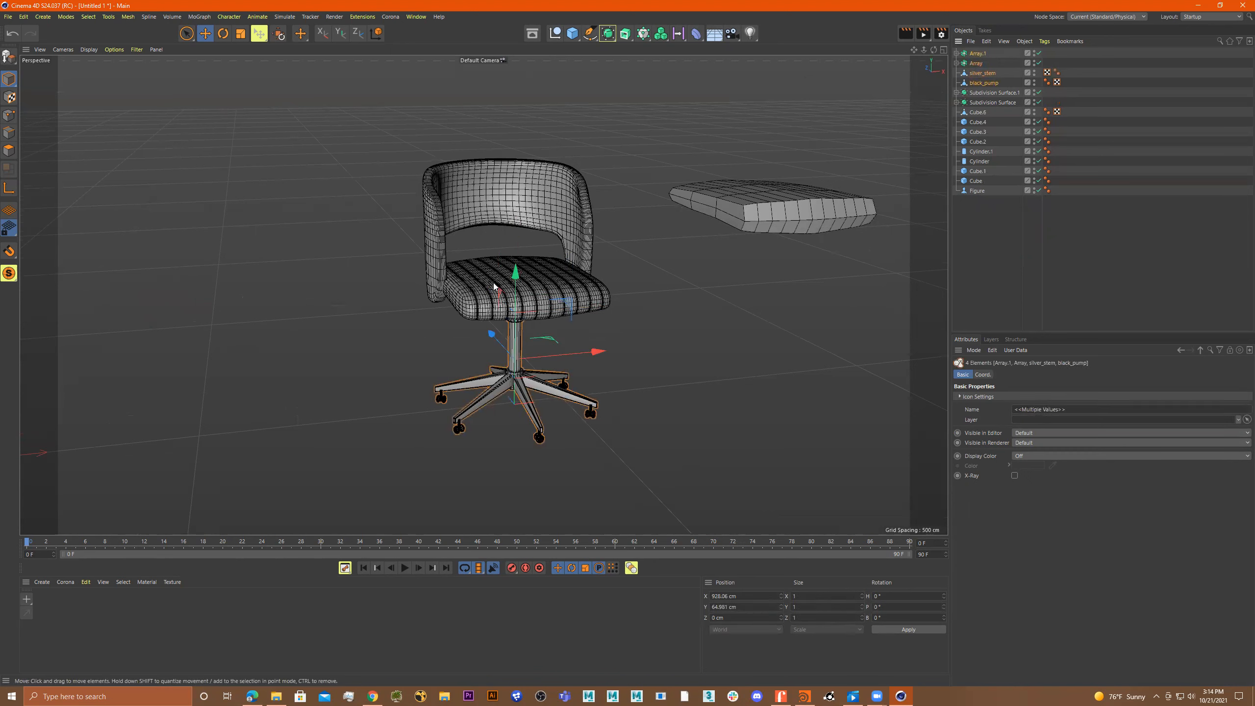
{"action": "left_click", "coordinate": [186, 33]}
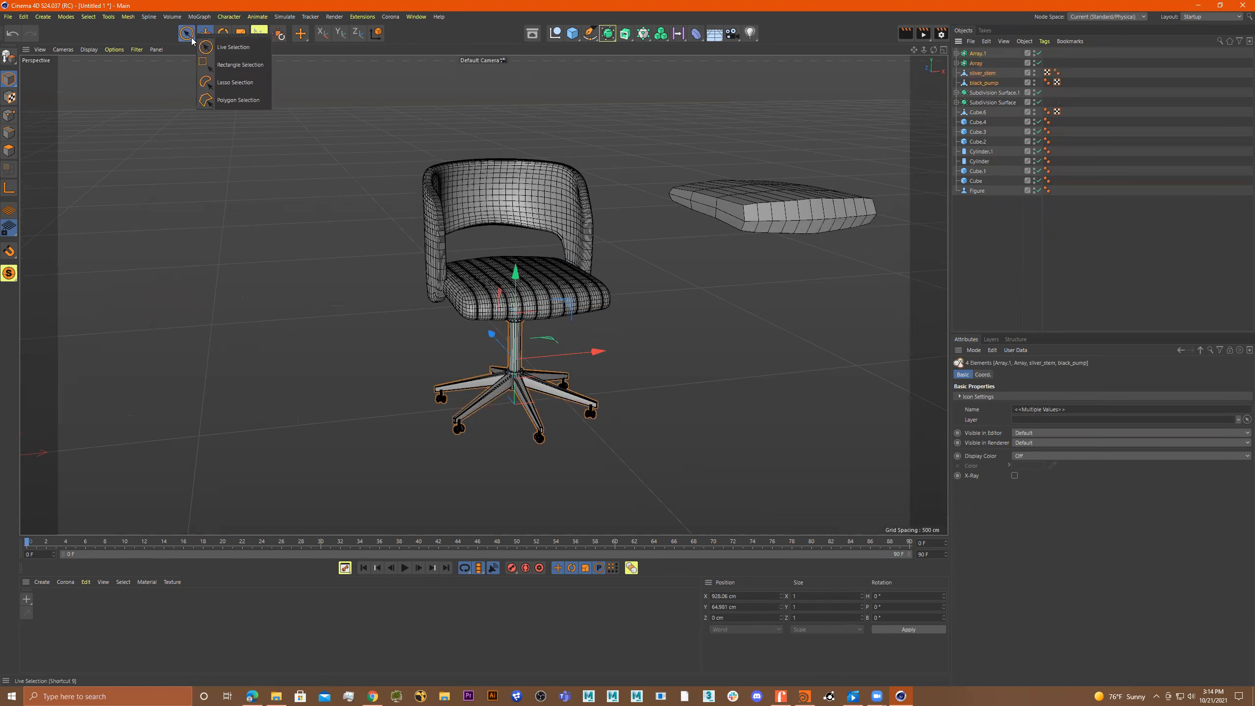
{"action": "left_click", "coordinate": [216, 61]}
{"action": "left_click_drag", "start_coordinate": [632, 137], "coordinate": [311, 476]}
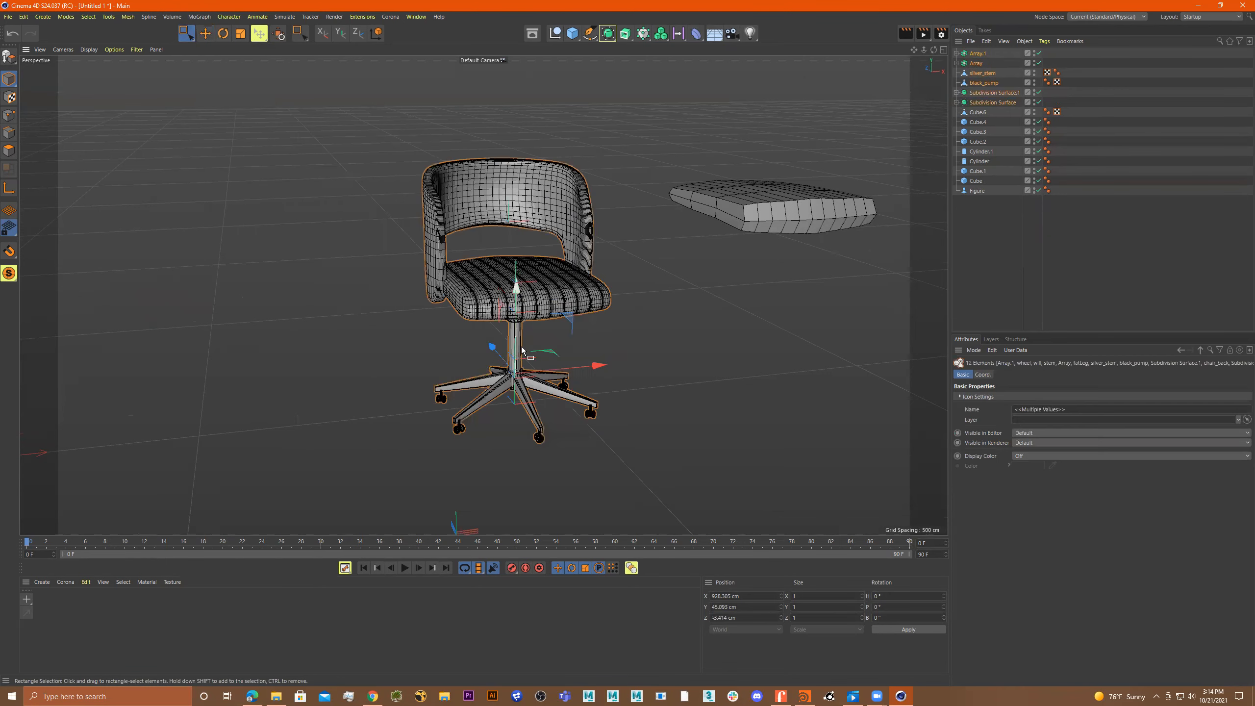
{"action": "key", "text": "ctrl+shift+z"}
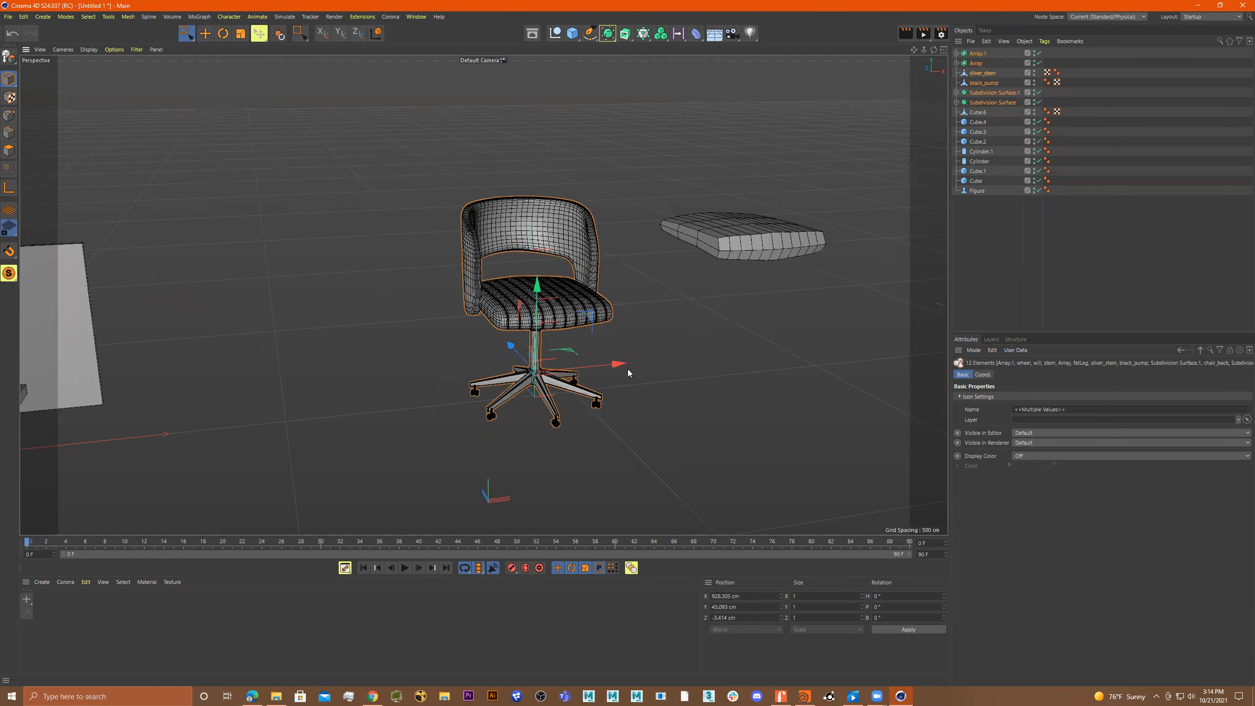
{"action": "key", "text": "alt+g"}
Rename the new group as chair.
{"action": "key", "text": "F2"}
{"action": "type", "text": "c"}
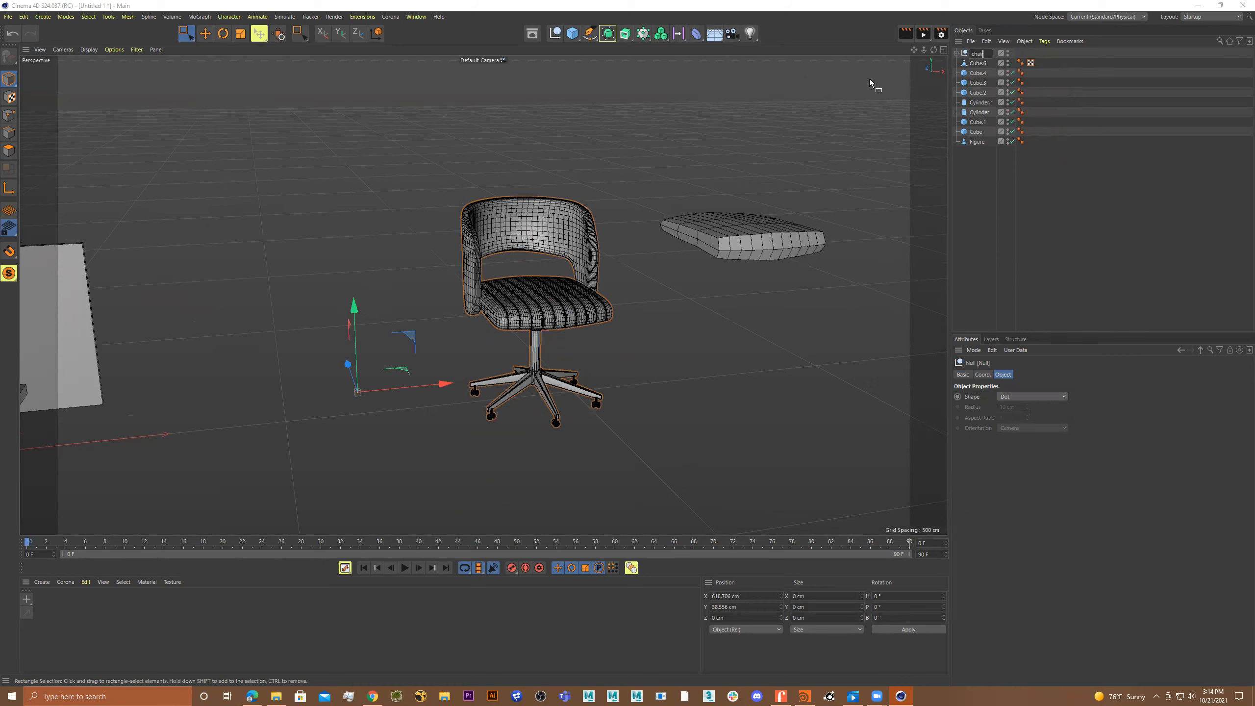
{"action": "type", "text": "hair"}
{"action": "key", "text": "Return"}
Move only the chair group's axis to the middle of the seat, at about X 927.4 cm and Y 186.1 cm.
{"action": "left_click_drag", "start_coordinate": [516, 368], "coordinate": [489, 363], "text": "alt"}
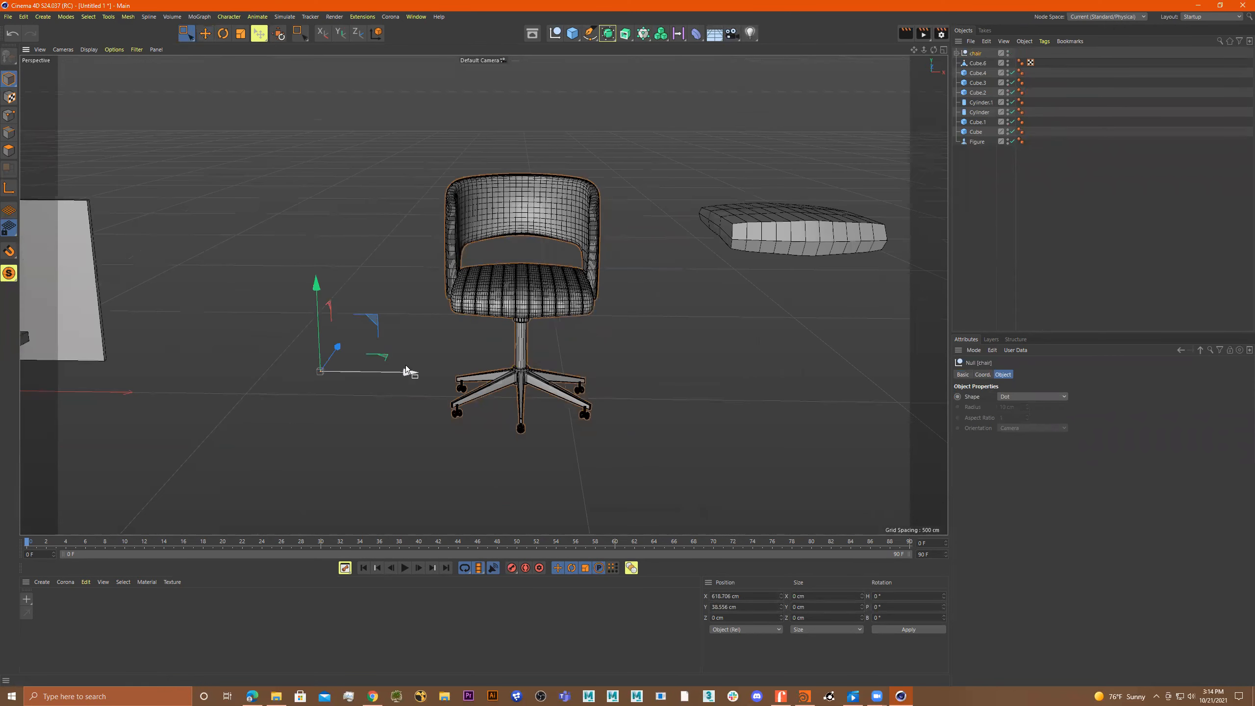
{"action": "left_click_drag", "start_coordinate": [410, 374], "coordinate": [611, 388]}
{"action": "left_click_drag", "start_coordinate": [522, 284], "coordinate": [519, 222]}
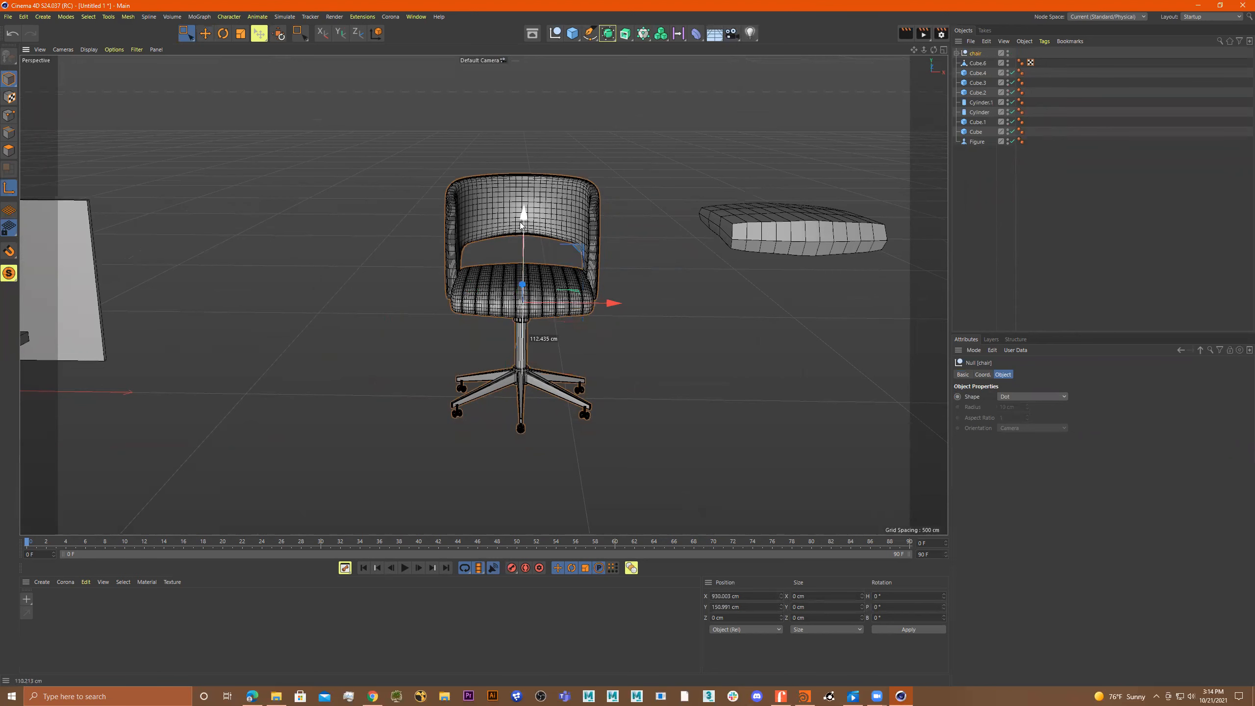
{"action": "key", "text": "F5"}
{"action": "key", "text": "F4"}
{"action": "left_click_drag", "start_coordinate": [541, 148], "coordinate": [495, 70]}
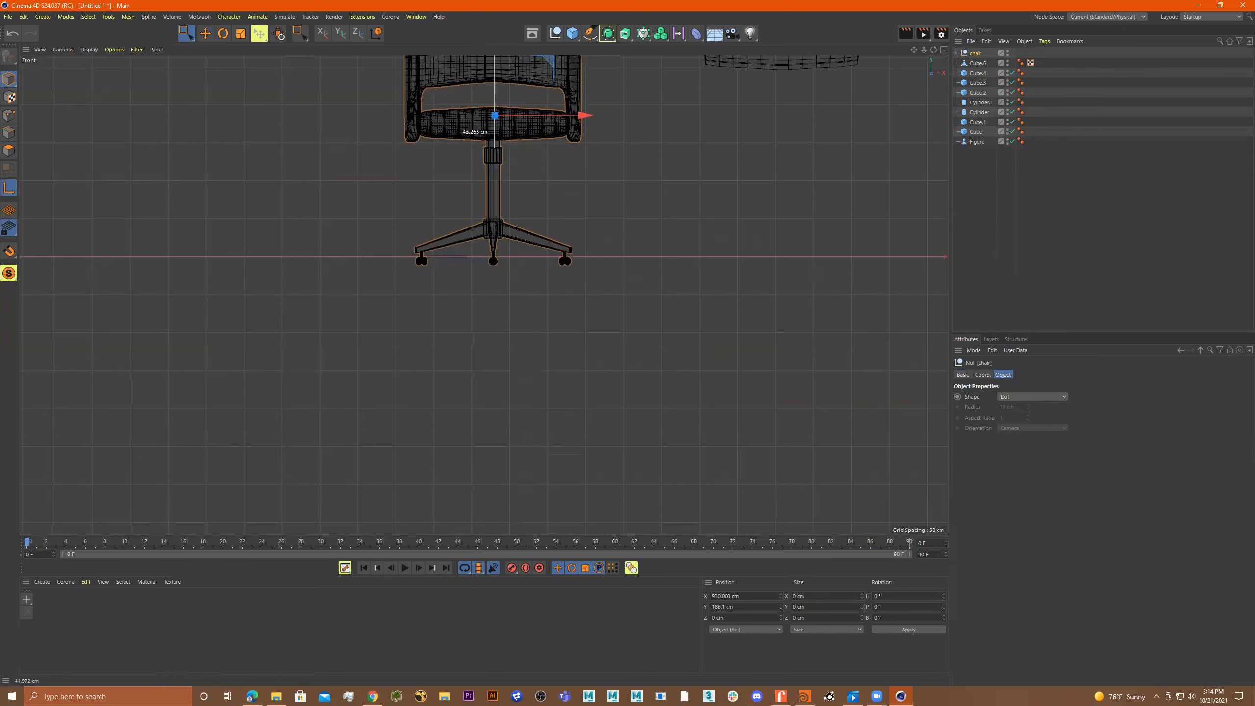
{"action": "left_click_drag", "start_coordinate": [585, 113], "coordinate": [584, 113]}
{"action": "key", "text": "F5"}
{"action": "key", "text": "F1"}
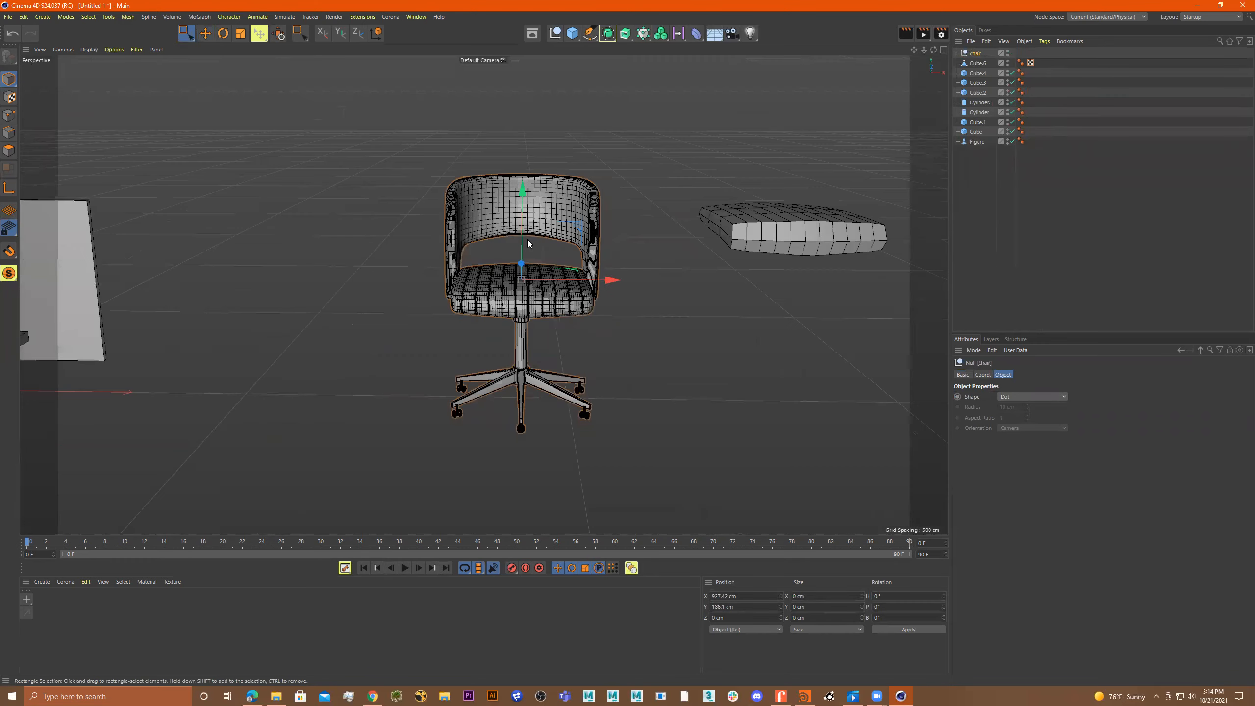
Add a plane under the desk scene as a floor and adjust its height.
{"action": "left_click_drag", "start_coordinate": [602, 296], "coordinate": [672, 284], "text": "alt"}
{"action": "left_click_drag", "start_coordinate": [703, 314], "coordinate": [531, 327], "text": "alt"}
{"action": "left_click", "coordinate": [977, 53]}
{"action": "left_click_drag", "start_coordinate": [623, 222], "coordinate": [559, 247], "text": "alt"}
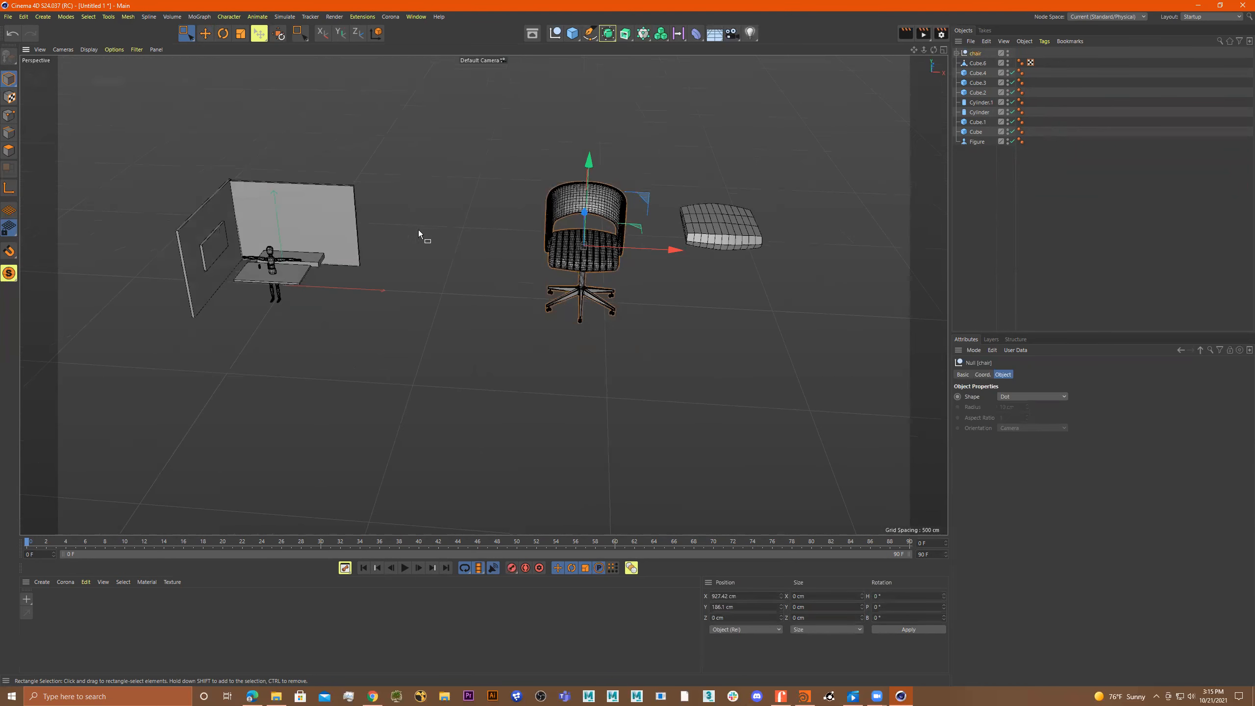
{"action": "left_click", "coordinate": [573, 33]}
{"action": "left_click", "coordinate": [617, 48]}
{"action": "left_click_drag", "start_coordinate": [347, 288], "coordinate": [349, 240]}
Move the chair group along X to about 268.7 cm, beside the desk and figure.
{"action": "left_click", "coordinate": [973, 66]}
{"action": "left_click_drag", "start_coordinate": [672, 280], "coordinate": [378, 212]}
{"action": "right_click_drag", "start_coordinate": [378, 213], "coordinate": [516, 232], "text": "alt"}
Raise the chair group to about Y 198.6 cm in the right view so its casters rest on the floor.
{"action": "middle_click", "coordinate": [516, 231]}
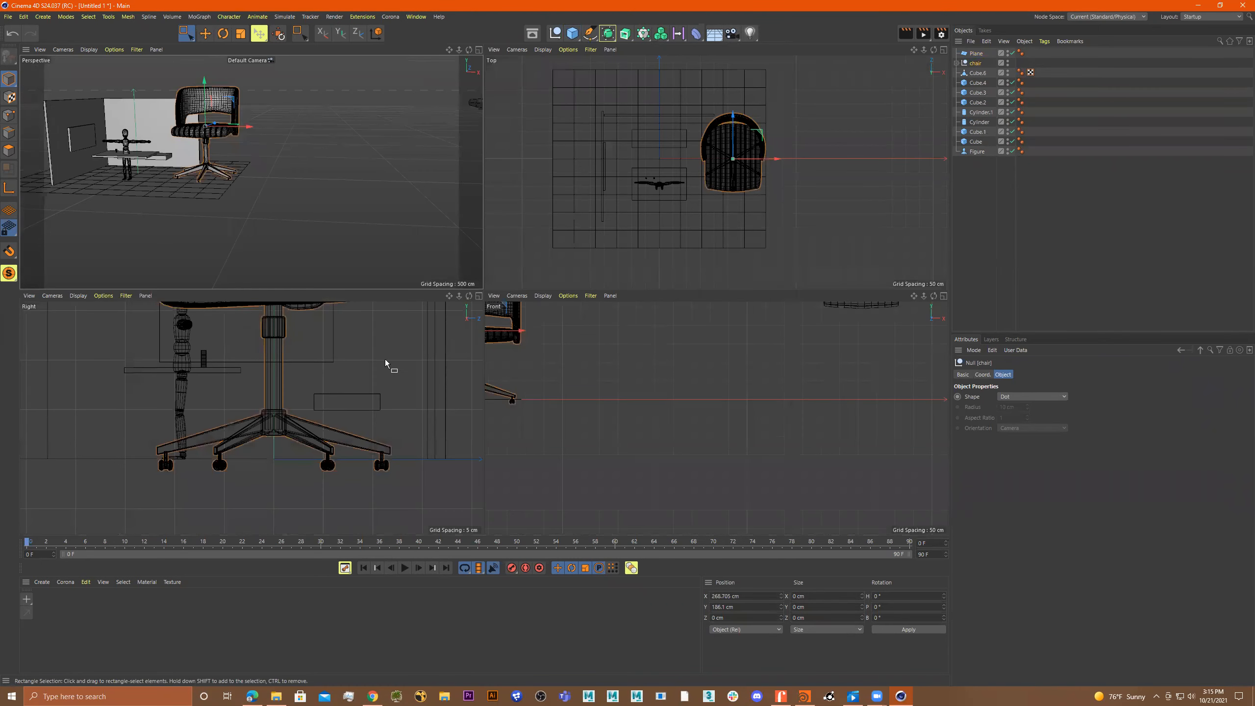
{"action": "middle_click", "coordinate": [366, 403]}
{"action": "scroll", "coordinate": [333, 399], "scroll_direction": "down", "scroll_amount": 6}
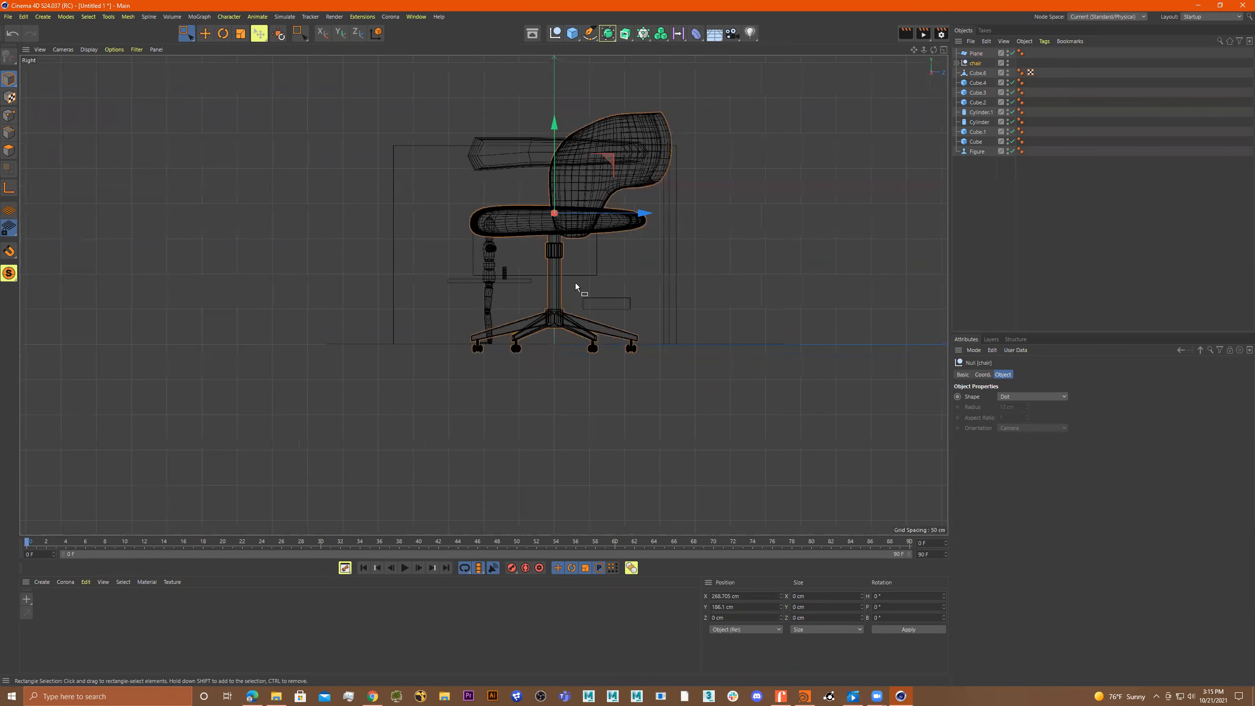
{"action": "left_click_drag", "start_coordinate": [553, 148], "coordinate": [551, 133]}
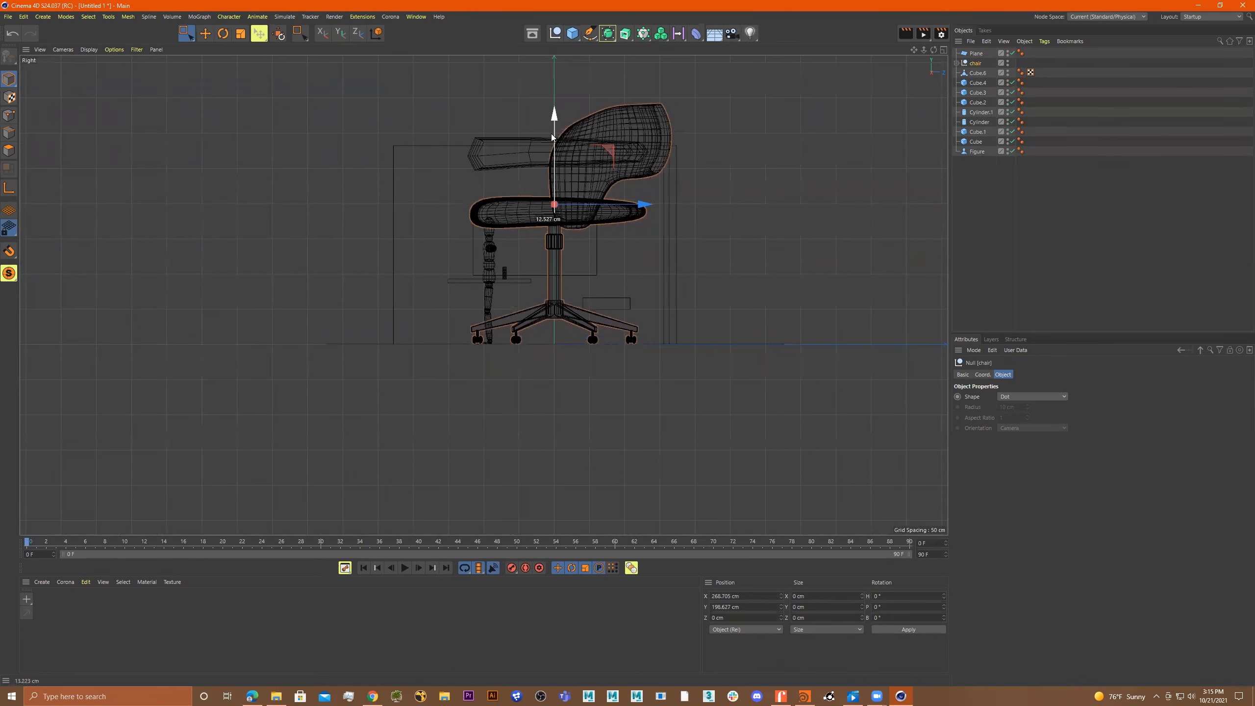
{"action": "scroll", "coordinate": [577, 304], "scroll_direction": "up", "scroll_amount": 3}
{"action": "scroll", "coordinate": [580, 298], "scroll_direction": "down", "scroll_amount": 1}
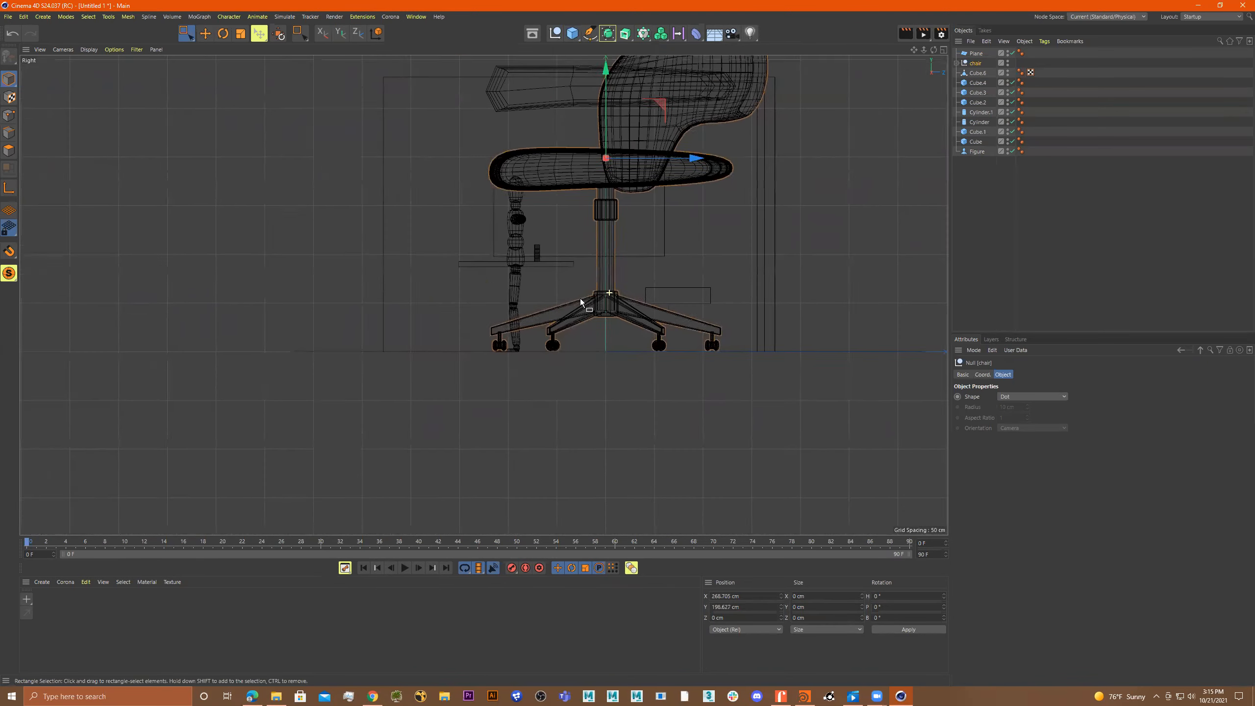
Move only the chair group's axis straight down to floor level, at about Y 1.3 cm.
{"action": "middle_click_drag", "start_coordinate": [580, 298], "coordinate": [573, 311], "text": "alt"}
{"action": "key", "text": "l"}
{"action": "left_click_drag", "start_coordinate": [602, 93], "coordinate": [601, 280]}
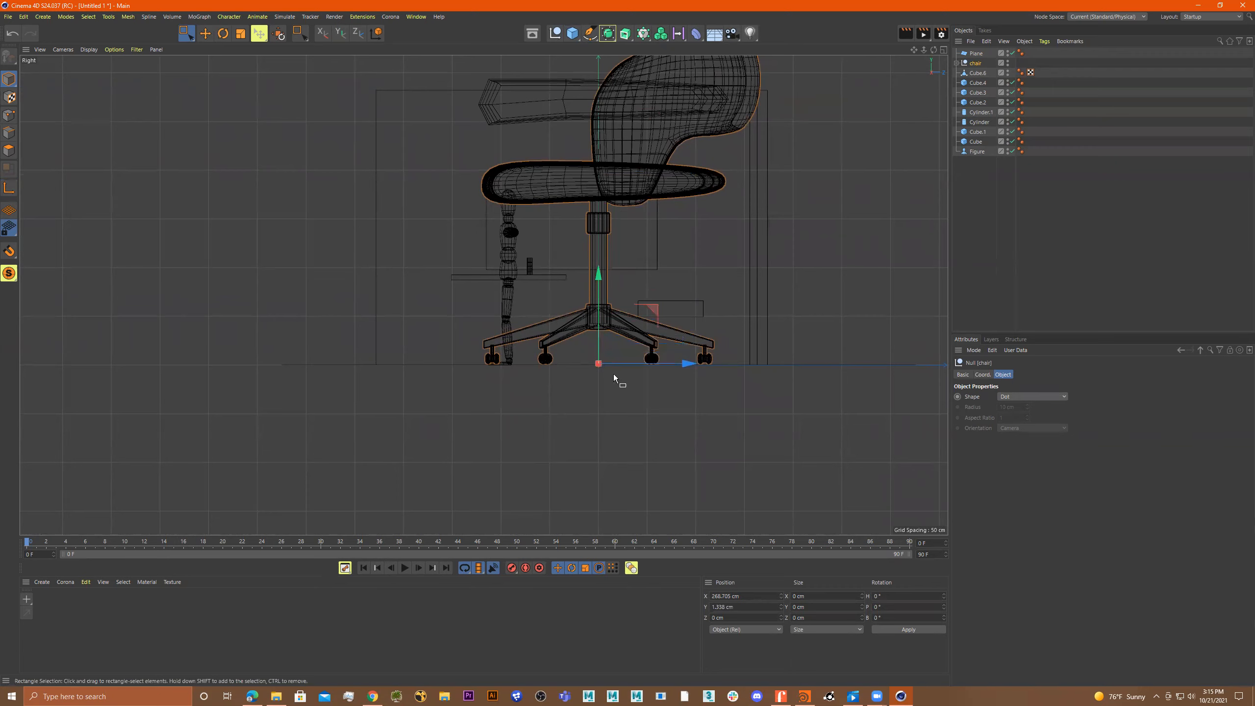
Fine-tune the chair group's height against the floor line, placing it at about Y 0.84 cm.
{"action": "scroll", "coordinate": [535, 342], "scroll_direction": "up", "scroll_amount": 5}
{"action": "right_click_drag", "start_coordinate": [623, 344], "coordinate": [651, 334], "text": "alt"}
{"action": "middle_click_drag", "start_coordinate": [620, 338], "coordinate": [464, 299], "text": "alt"}
{"action": "left_click_drag", "start_coordinate": [642, 297], "coordinate": [643, 303]}
{"action": "middle_click_drag", "start_coordinate": [516, 315], "coordinate": [539, 317], "text": "alt"}
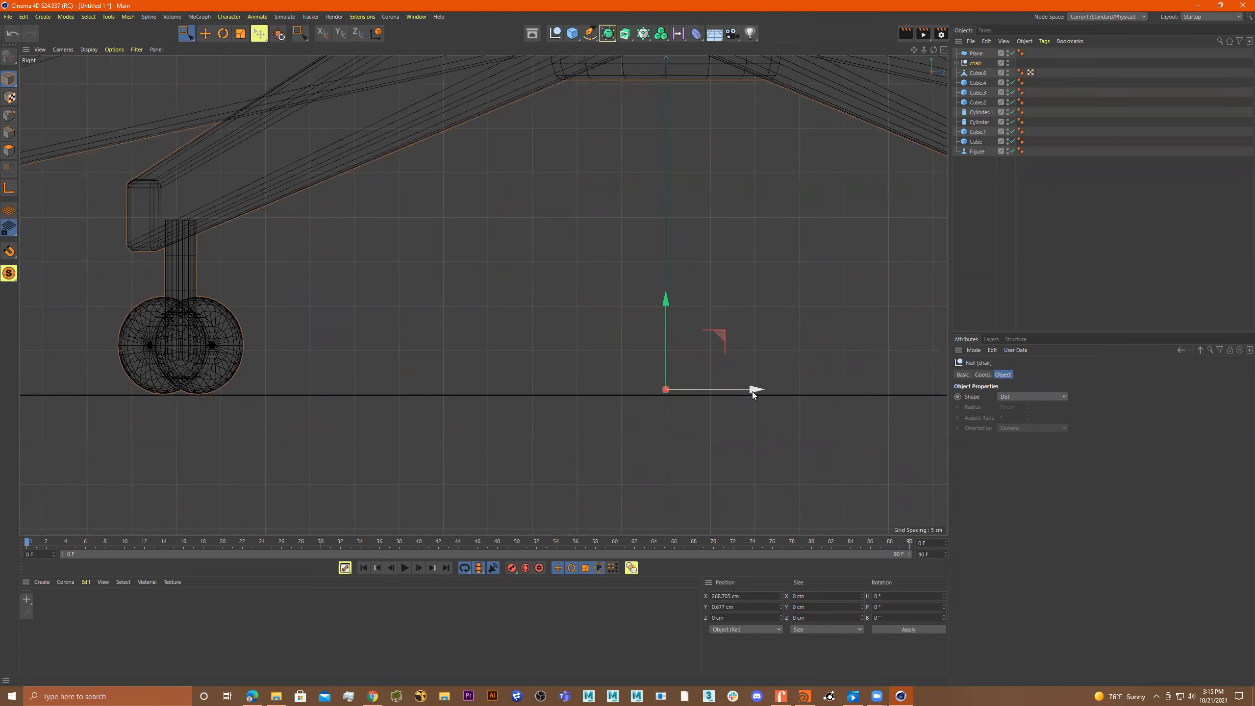
{"action": "middle_click_drag", "start_coordinate": [510, 402], "coordinate": [682, 403], "text": "alt"}
{"action": "scroll", "coordinate": [587, 367], "scroll_direction": "up", "scroll_amount": 5}
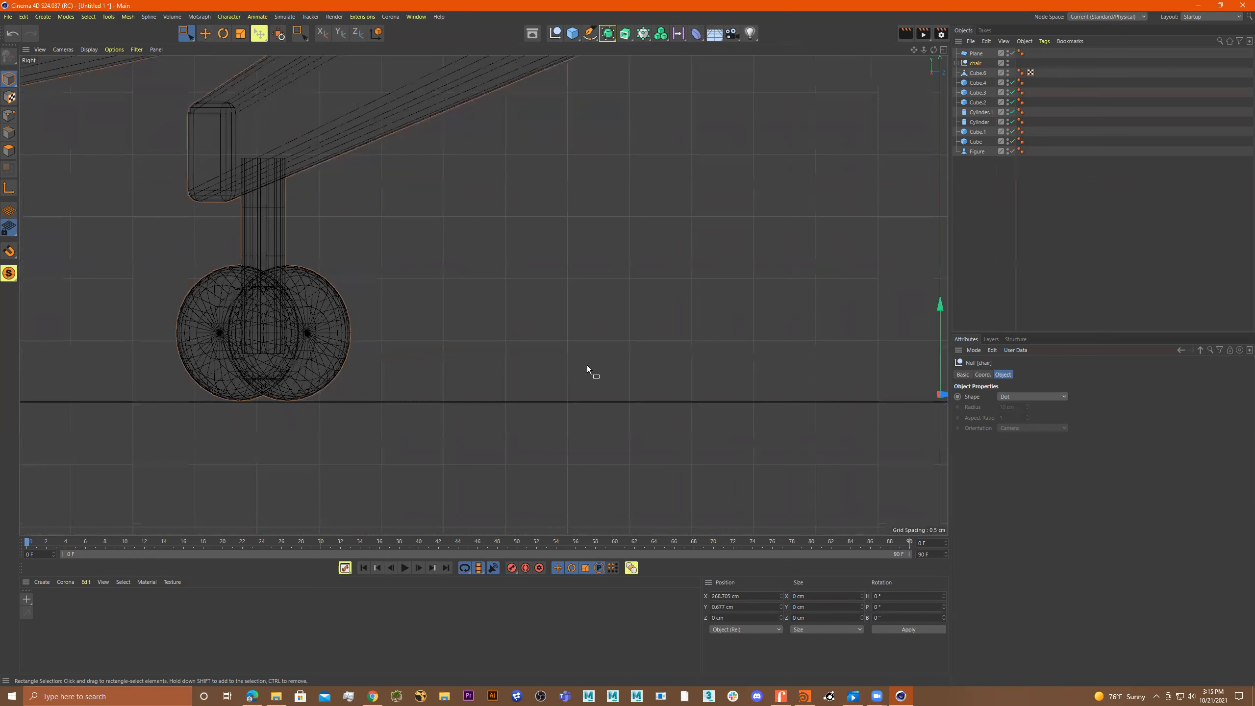
{"action": "left_click_drag", "start_coordinate": [913, 304], "coordinate": [916, 299]}
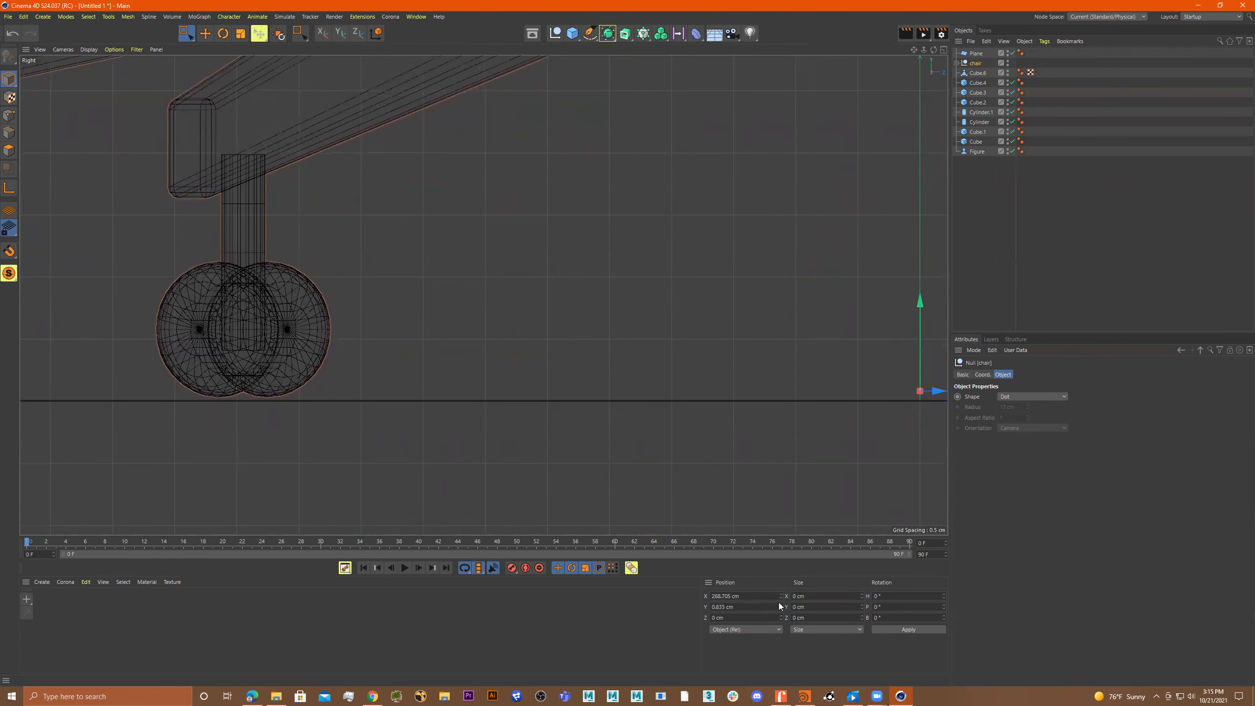
Try to adjust the chair group's Y position through its coordinate value and undo that change.
{"action": "scroll", "coordinate": [355, 281], "scroll_direction": "up", "scroll_amount": 8}
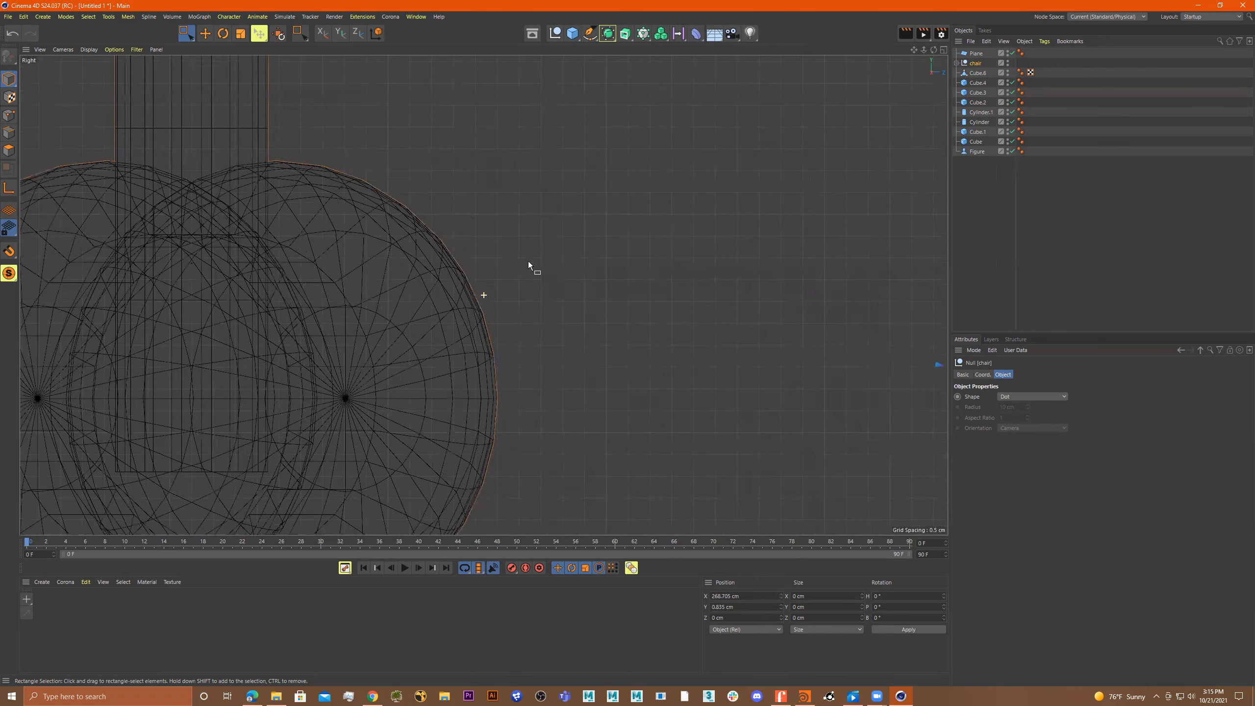
{"action": "middle_click_drag", "start_coordinate": [527, 261], "coordinate": [616, 104], "text": "alt"}
{"action": "left_click_drag", "start_coordinate": [780, 606], "coordinate": [780, 615]}
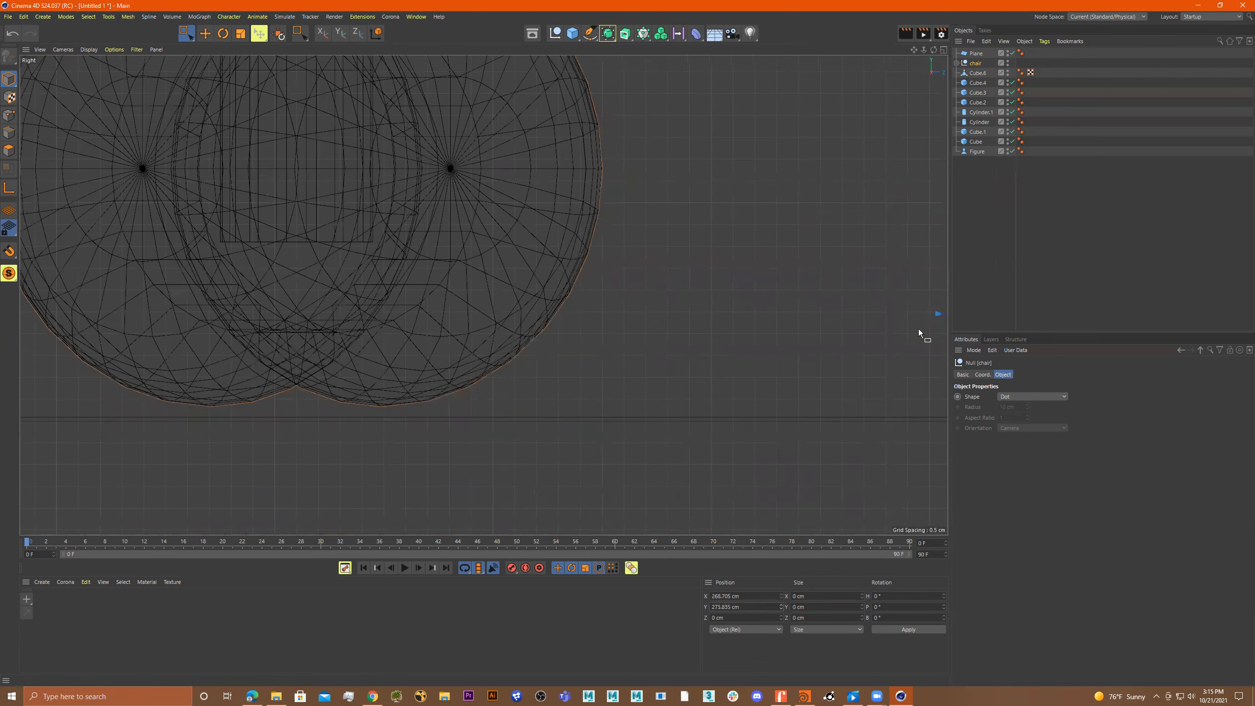
{"action": "left_click", "coordinate": [974, 66]}
{"action": "key", "text": "ctrl+z"}
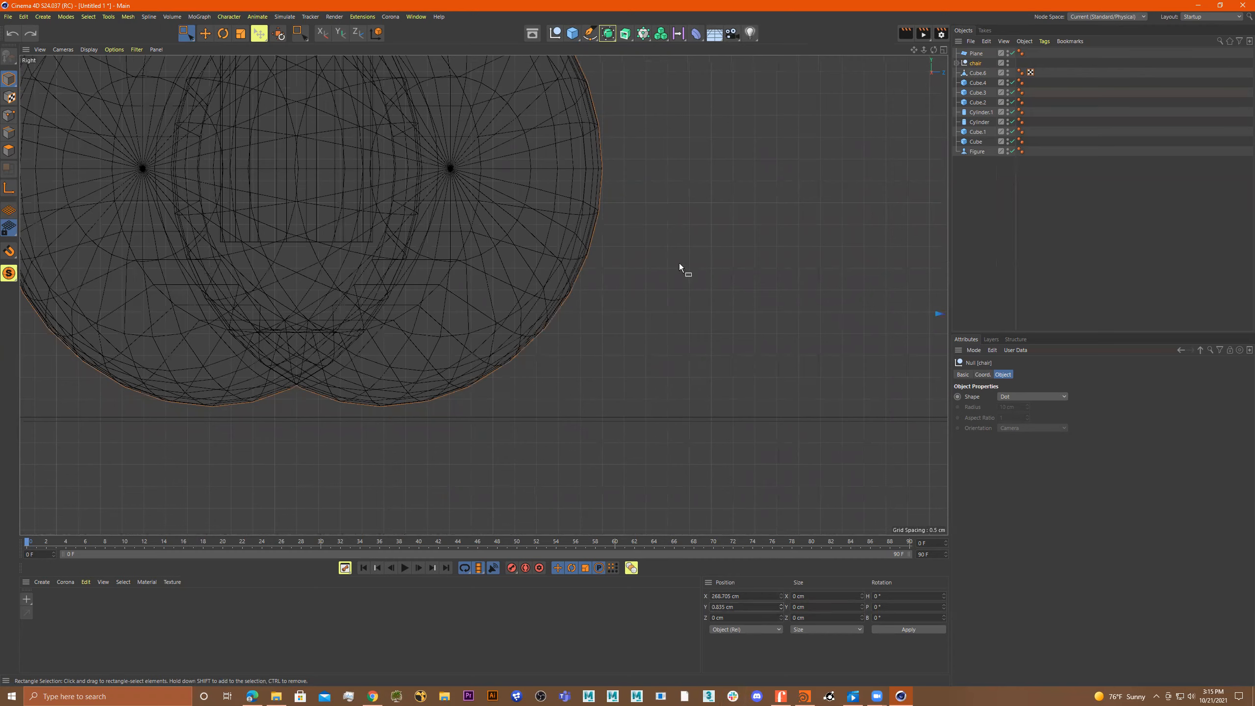
Lower the chair group to about Y 0.6 cm so the casters touch the floor line.
{"action": "scroll", "coordinate": [679, 263], "scroll_direction": "down", "scroll_amount": 10}
{"action": "middle_click_drag", "start_coordinate": [756, 307], "coordinate": [400, 329], "text": "alt"}
{"action": "scroll", "coordinate": [570, 300], "scroll_direction": "up", "scroll_amount": 12}
{"action": "middle_click_drag", "start_coordinate": [669, 286], "coordinate": [582, 288], "text": "alt"}
{"action": "scroll", "coordinate": [471, 295], "scroll_direction": "down", "scroll_amount": 5}
{"action": "middle_click_drag", "start_coordinate": [470, 295], "coordinate": [639, 294], "text": "alt"}
{"action": "left_click_drag", "start_coordinate": [620, 236], "coordinate": [619, 238]}
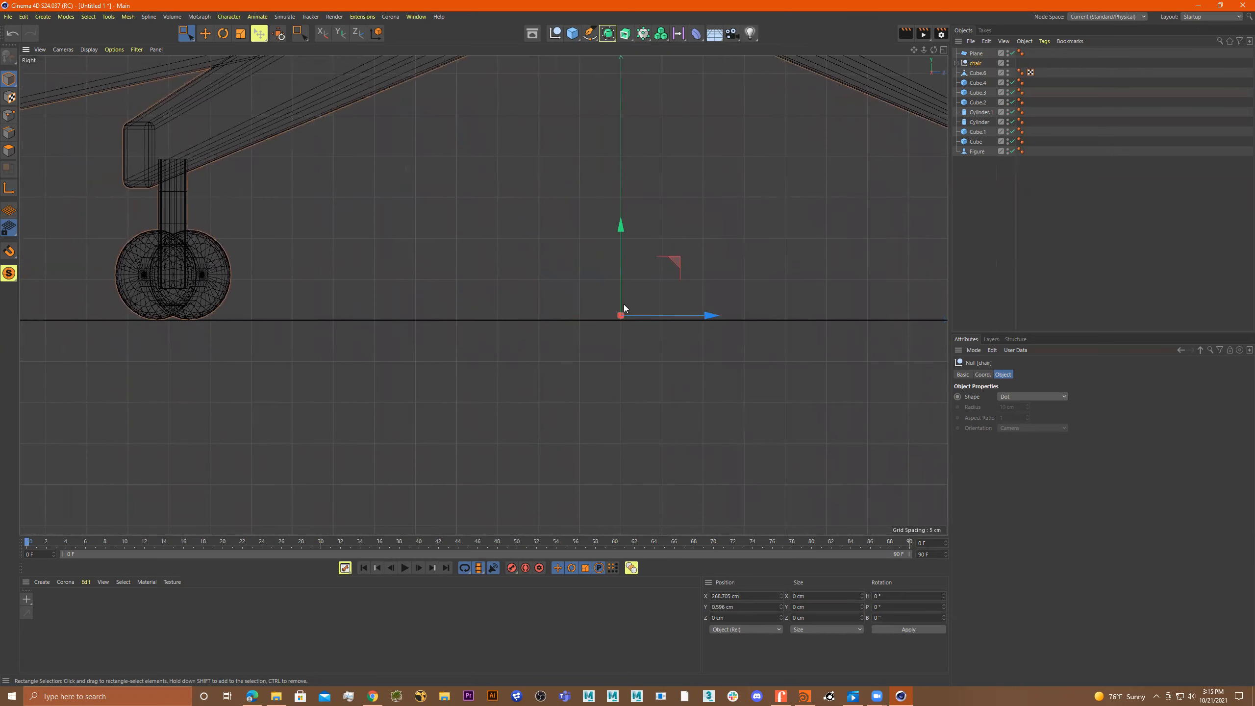
Move only the chair group's axis down onto the floor plane's line, at about Y 0.09 cm.
{"action": "scroll", "coordinate": [612, 314], "scroll_direction": "up", "scroll_amount": 10}
{"action": "middle_click_drag", "start_coordinate": [773, 315], "coordinate": [706, 286], "text": "alt"}
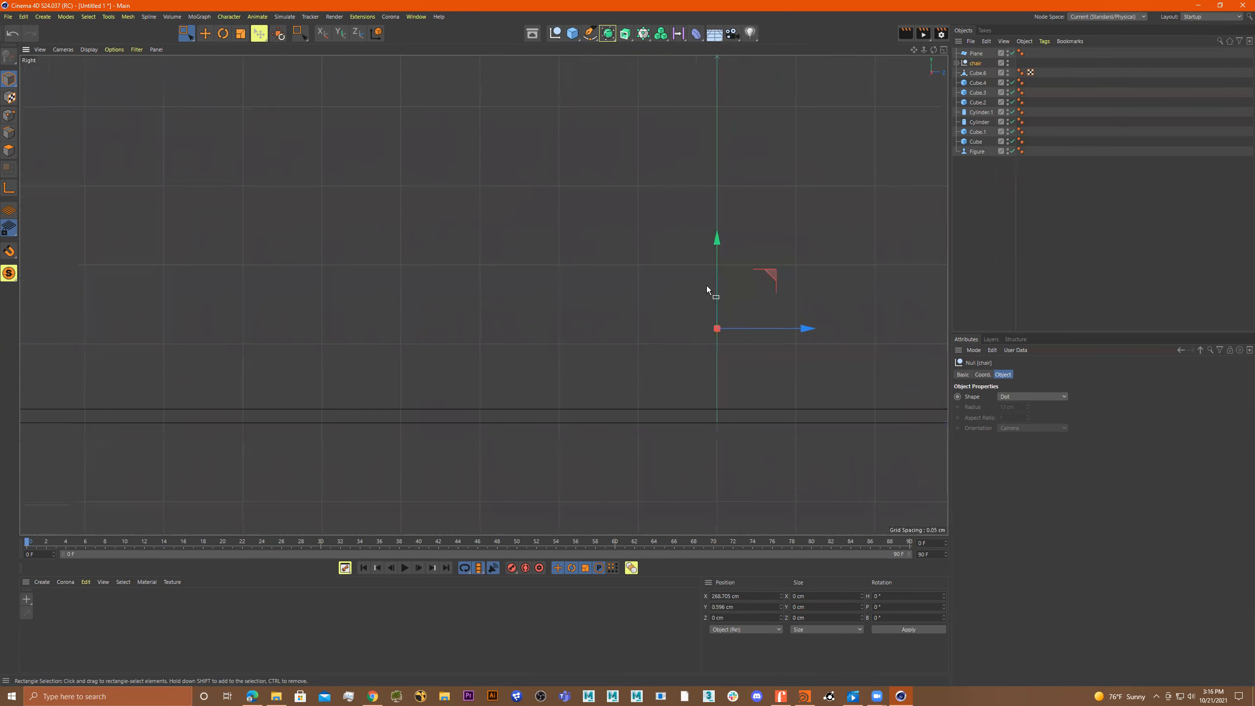
{"action": "left_click_drag", "start_coordinate": [717, 241], "coordinate": [721, 322]}
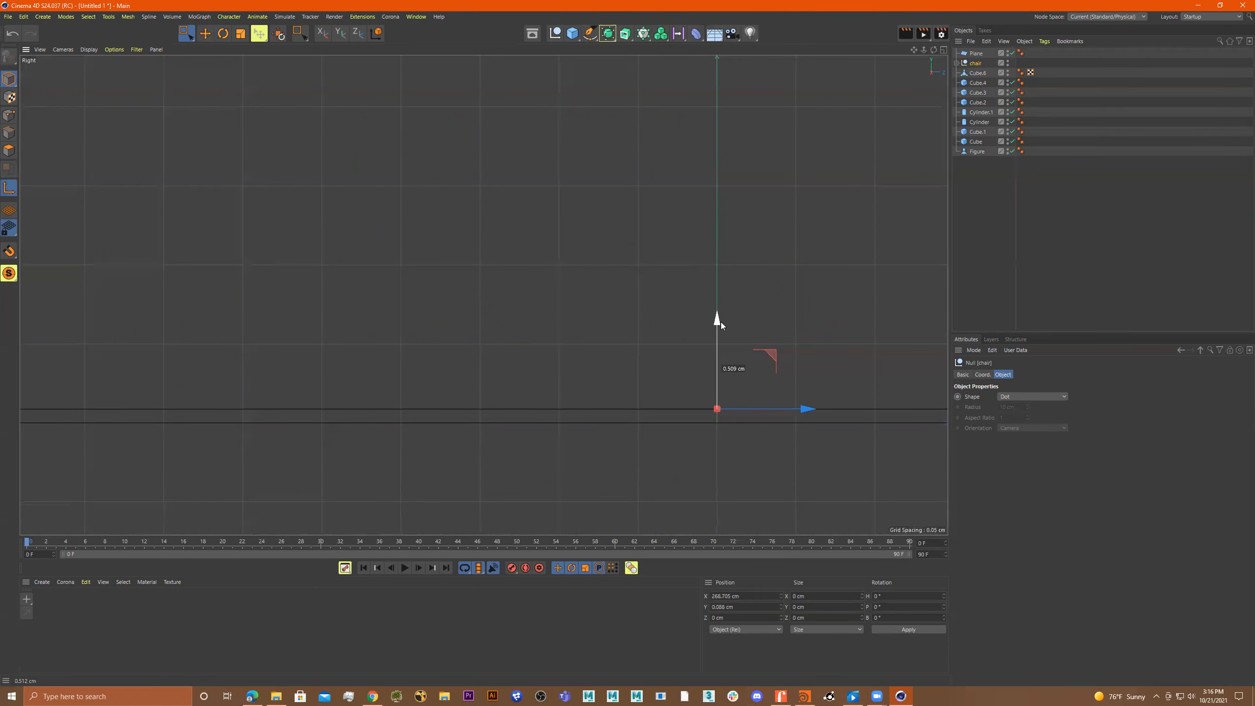
Scale the chair group up slightly in the perspective view, undo the change and reapply it.
{"action": "left_click_drag", "start_coordinate": [721, 321], "coordinate": [721, 321]}
{"action": "middle_click", "coordinate": [591, 363]}
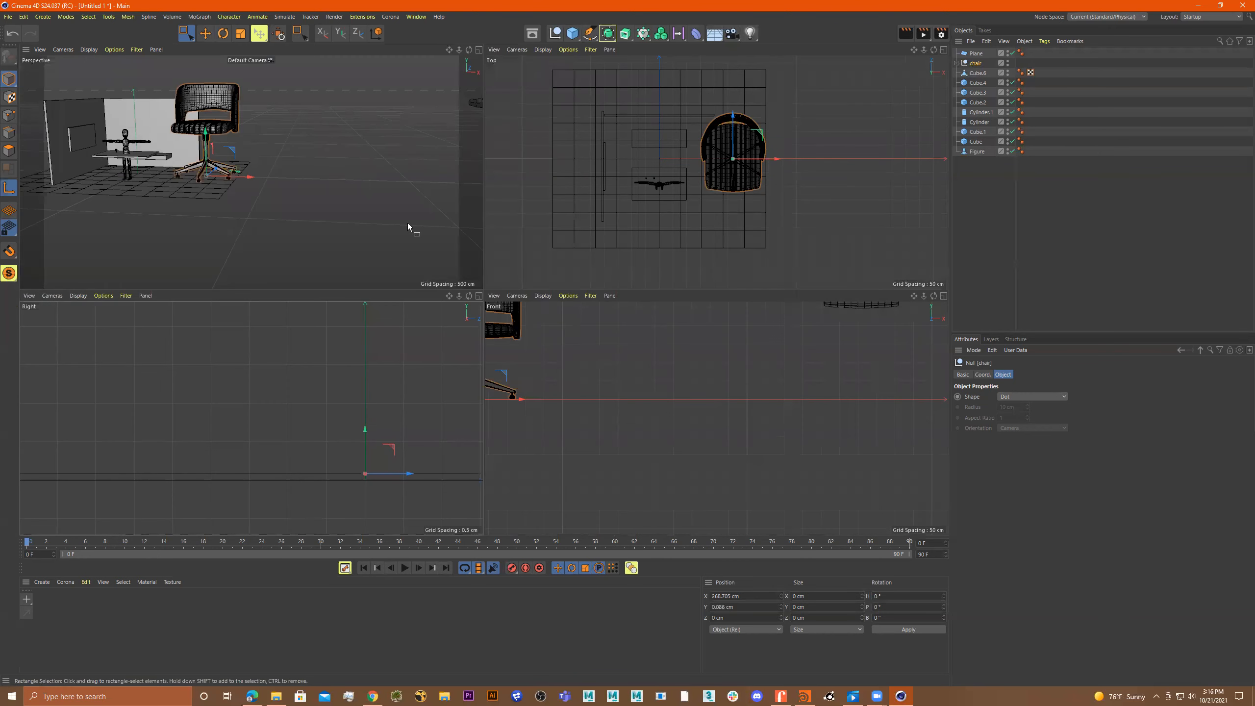
{"action": "middle_click", "coordinate": [408, 226]}
{"action": "key", "text": "t"}
{"action": "left_click_drag", "start_coordinate": [526, 294], "coordinate": [437, 359]}
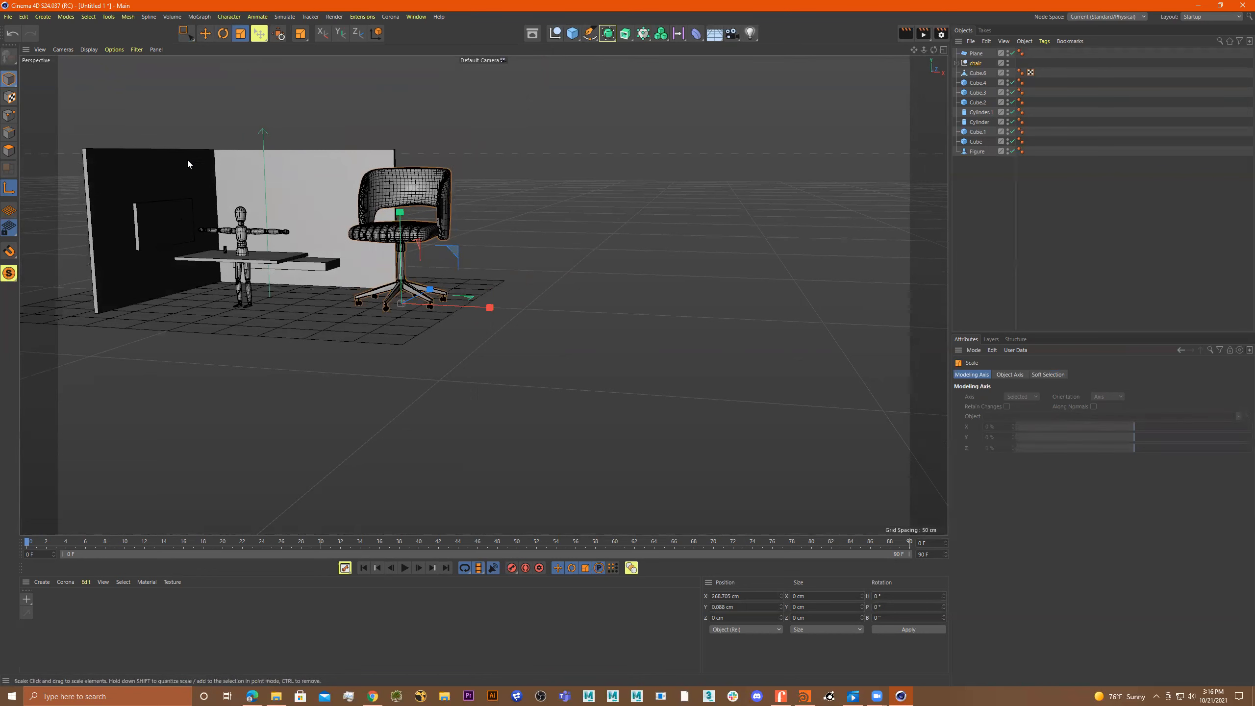
{"action": "key", "text": "ctrl+z"}
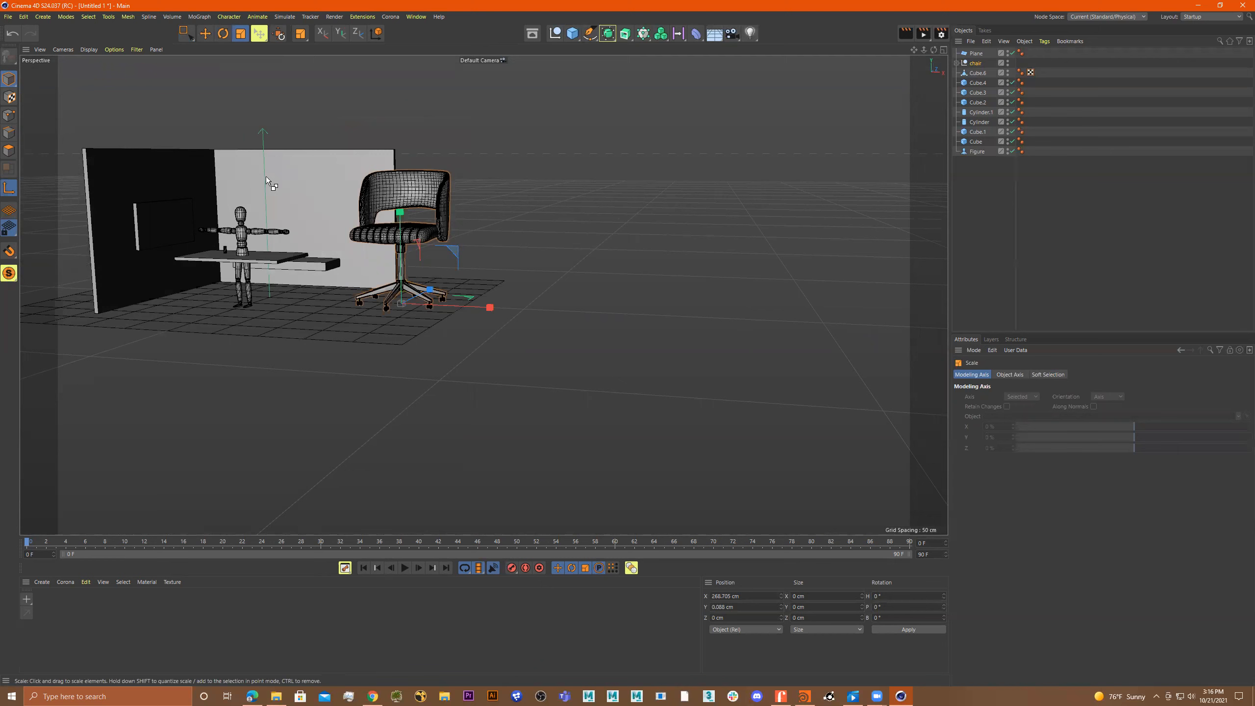
{"action": "key", "text": "ctrl+y"}
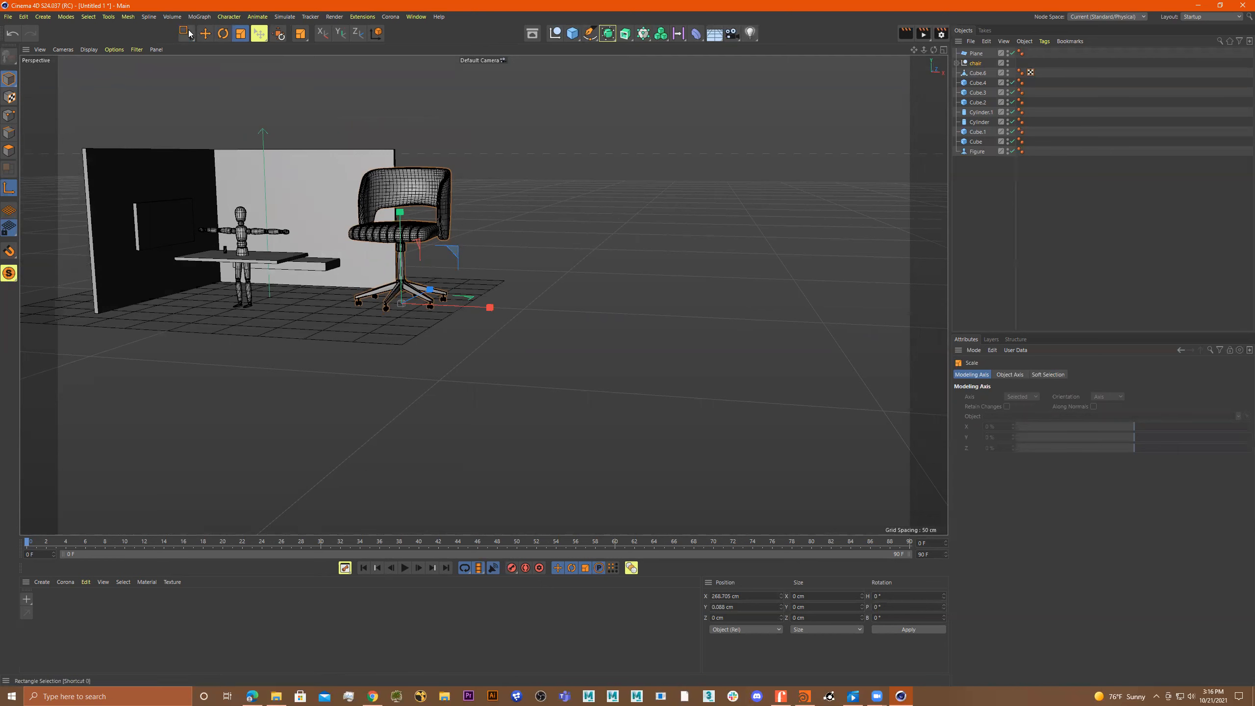
Try to scale and move the back wall, and undo both changes.
{"action": "left_click", "coordinate": [186, 33]}
{"action": "left_click_drag", "start_coordinate": [265, 126], "coordinate": [306, 179]}
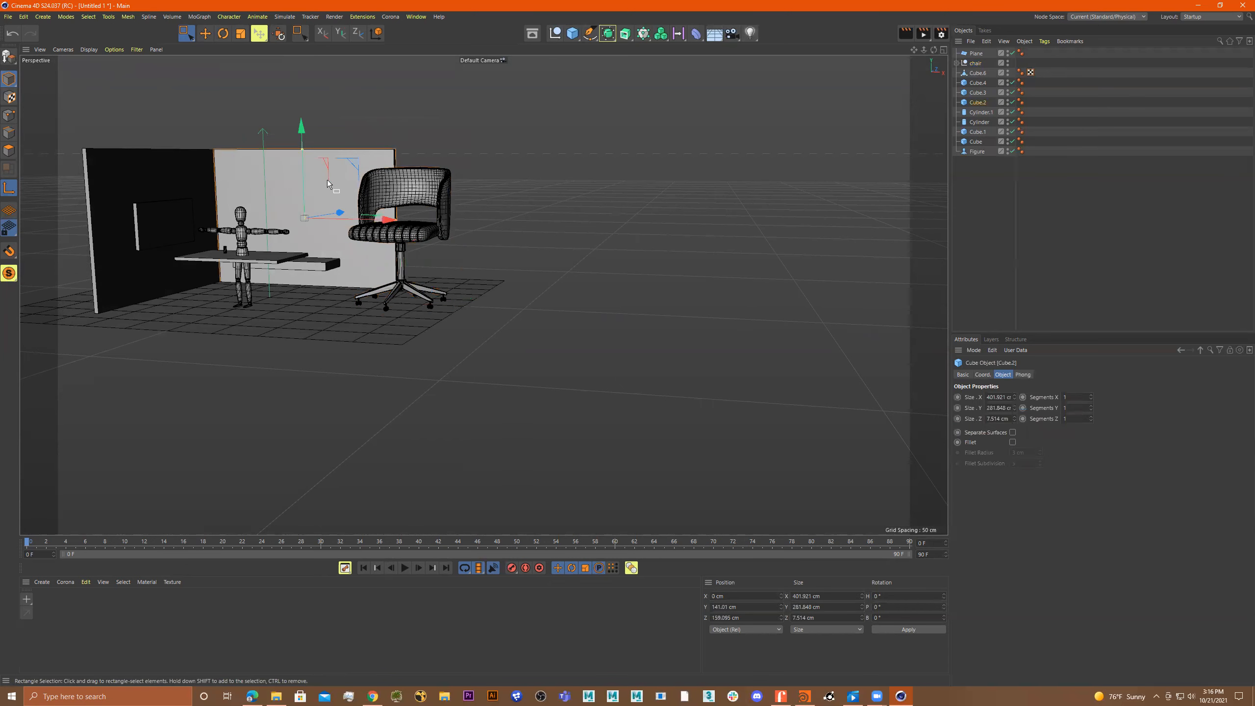
{"action": "key", "text": "t"}
{"action": "left_click_drag", "start_coordinate": [413, 196], "coordinate": [519, 221]}
{"action": "key", "text": "ctrl+z"}
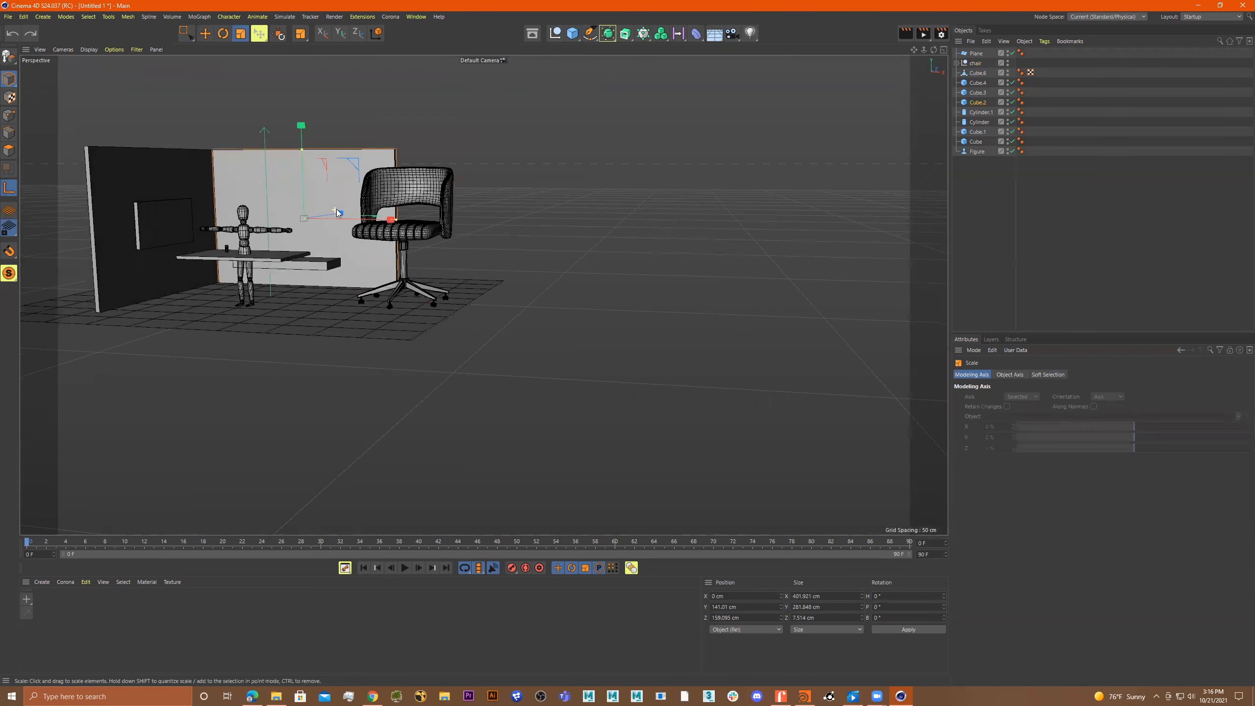
{"action": "key", "text": "e"}
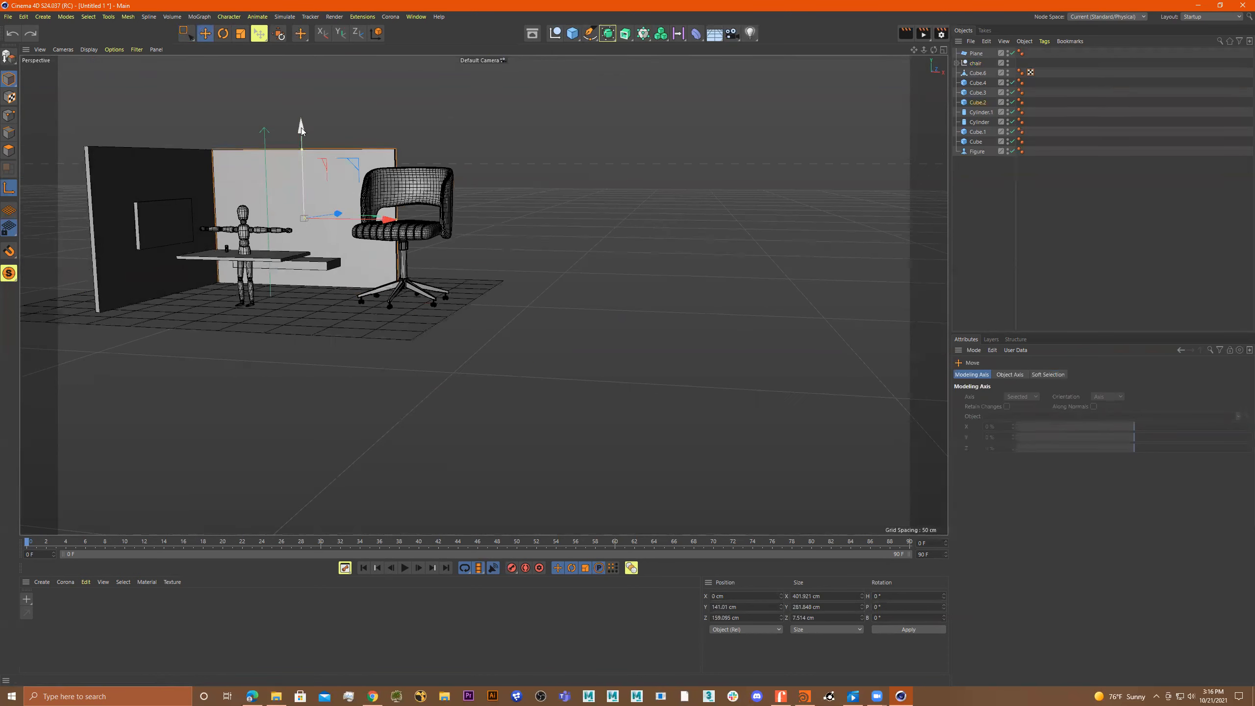
{"action": "left_click_drag", "start_coordinate": [303, 127], "coordinate": [528, 220]}
{"action": "key", "text": "ctrl+z"}
Scale the whole chair group down so it is clearly smaller than the standing figure.
{"action": "scroll", "coordinate": [394, 251], "scroll_direction": "up", "scroll_amount": 3}
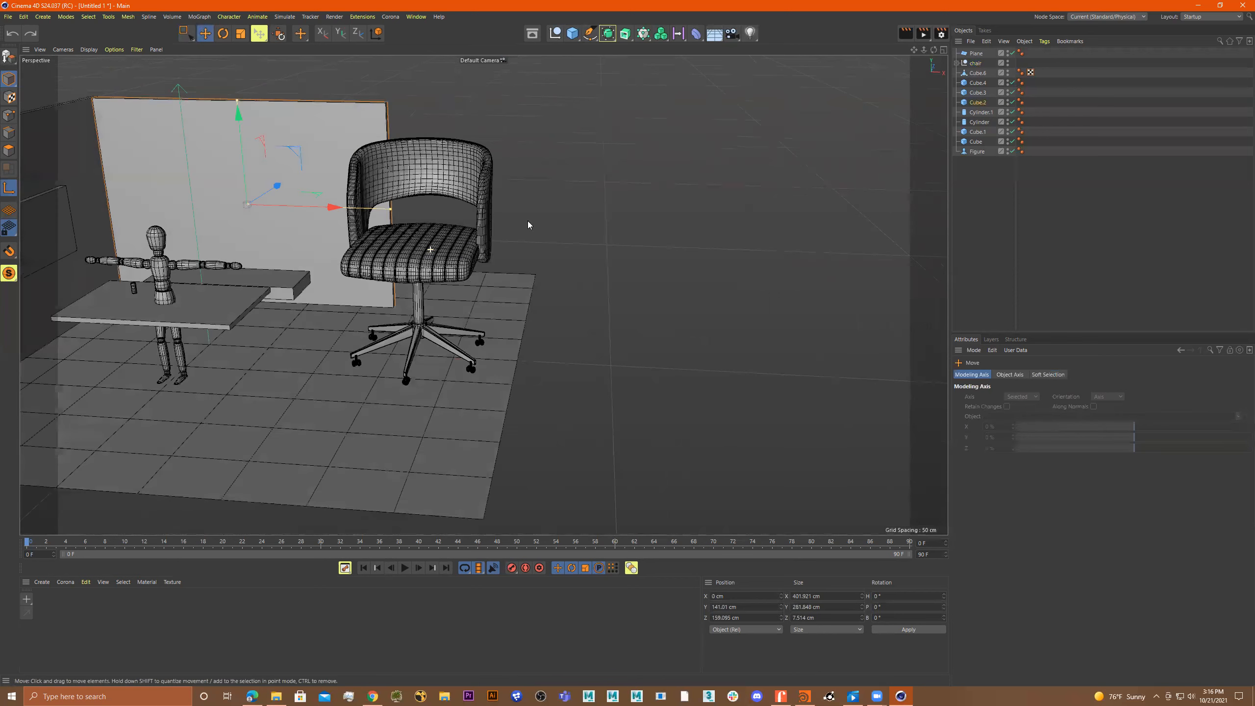
{"action": "left_click", "coordinate": [976, 64]}
{"action": "key", "text": "t"}
{"action": "scroll", "coordinate": [564, 325], "scroll_direction": "down", "scroll_amount": 5}
{"action": "left_click_drag", "start_coordinate": [564, 325], "coordinate": [277, 208], "text": "alt"}
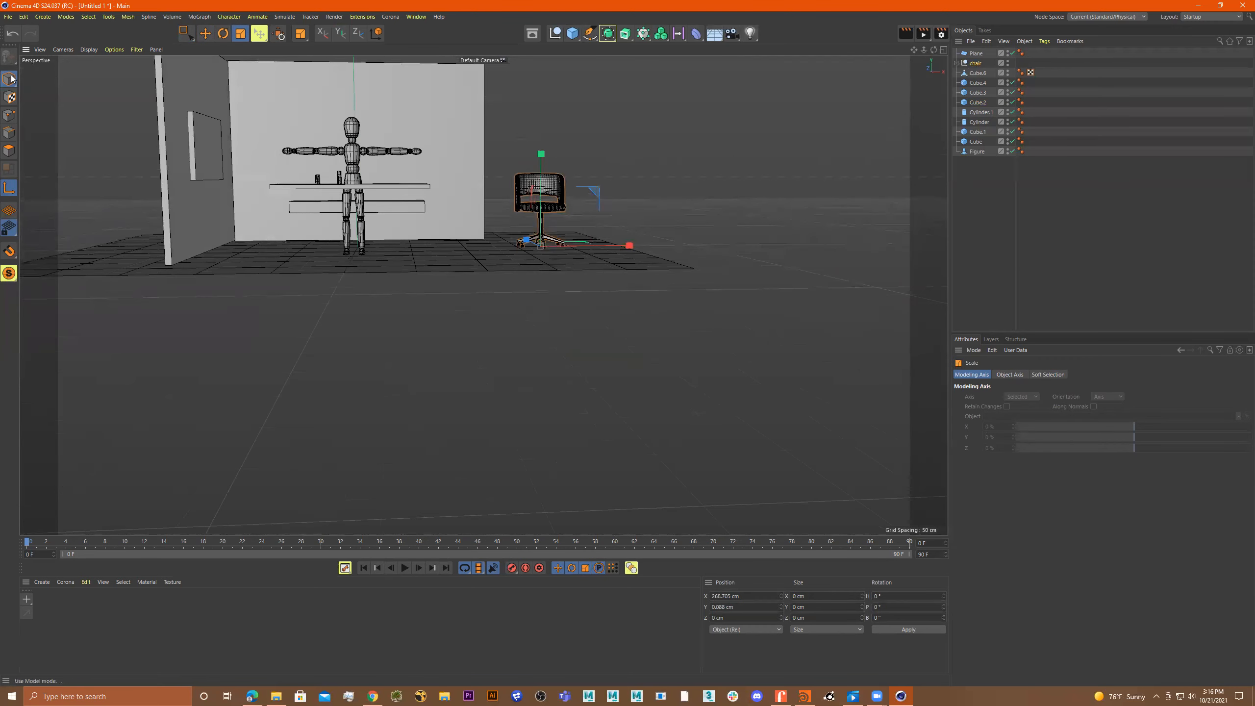
Select only the human figure and move it along X from behind the desk to beside the chair.
{"action": "key", "text": "9"}
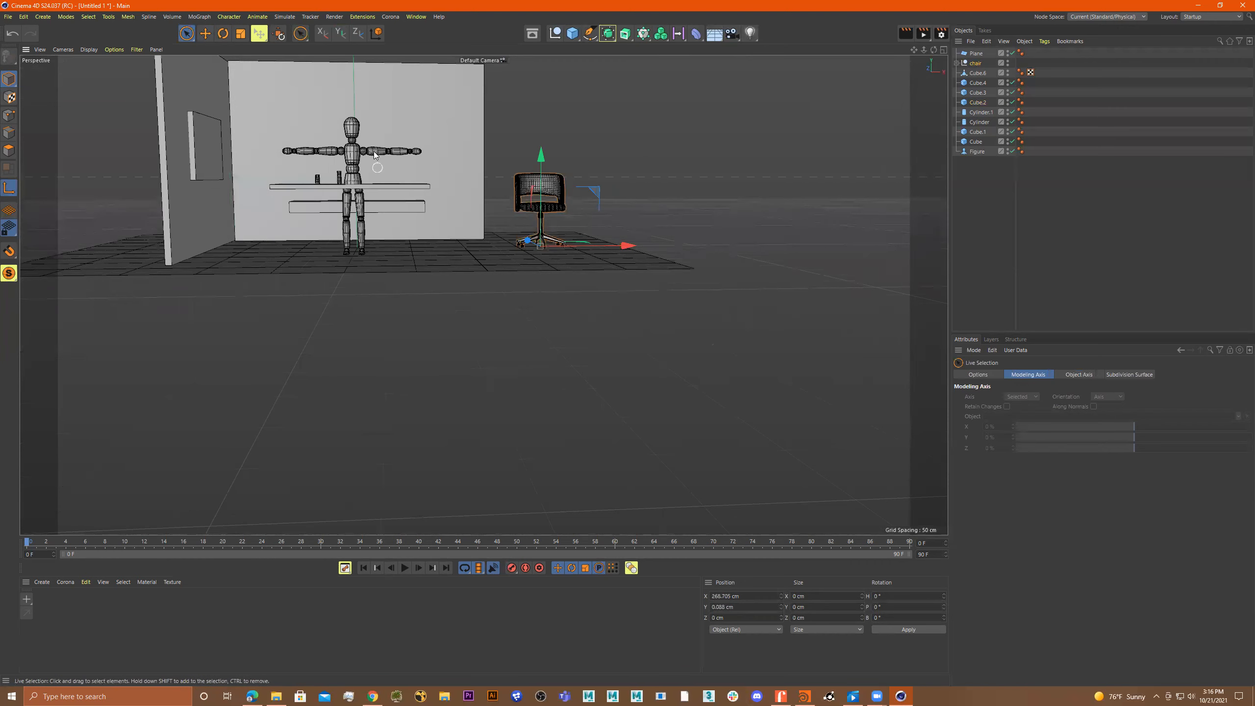
{"action": "left_click", "coordinate": [359, 143], "text": "shift"}
{"action": "left_click_drag", "start_coordinate": [403, 174], "coordinate": [291, 205], "text": "alt"}
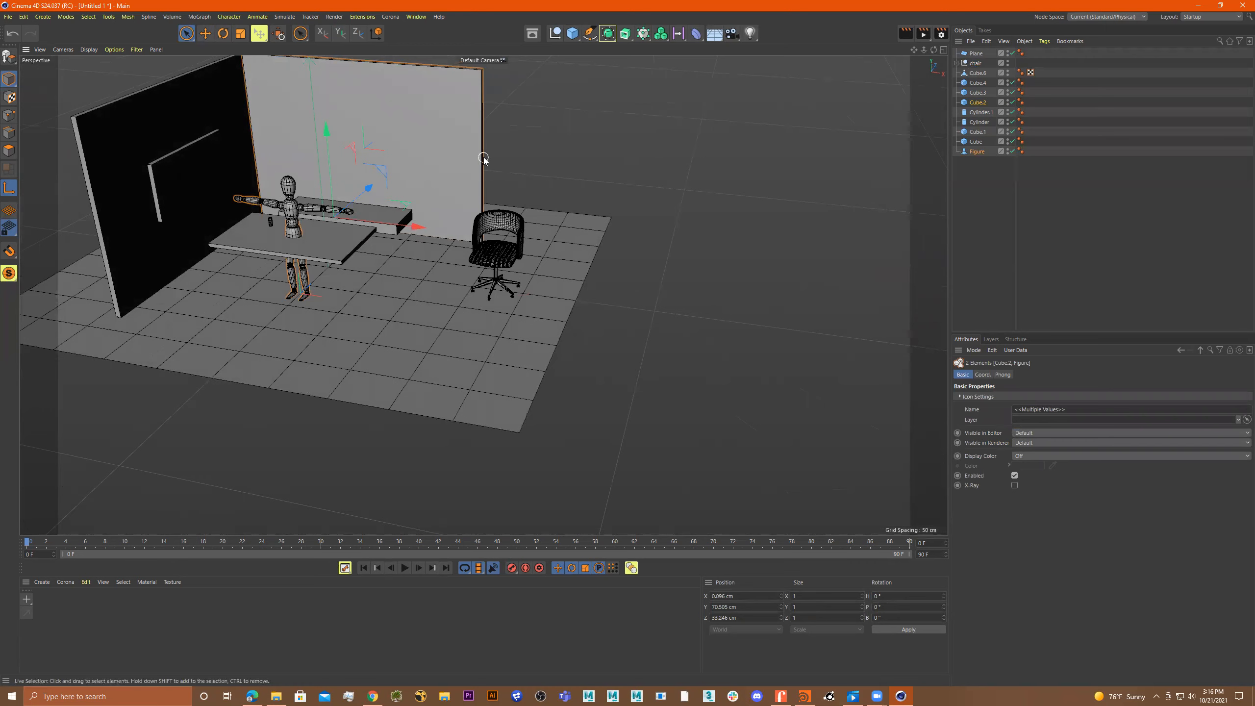
{"action": "left_click", "coordinate": [466, 162], "text": "ctrl"}
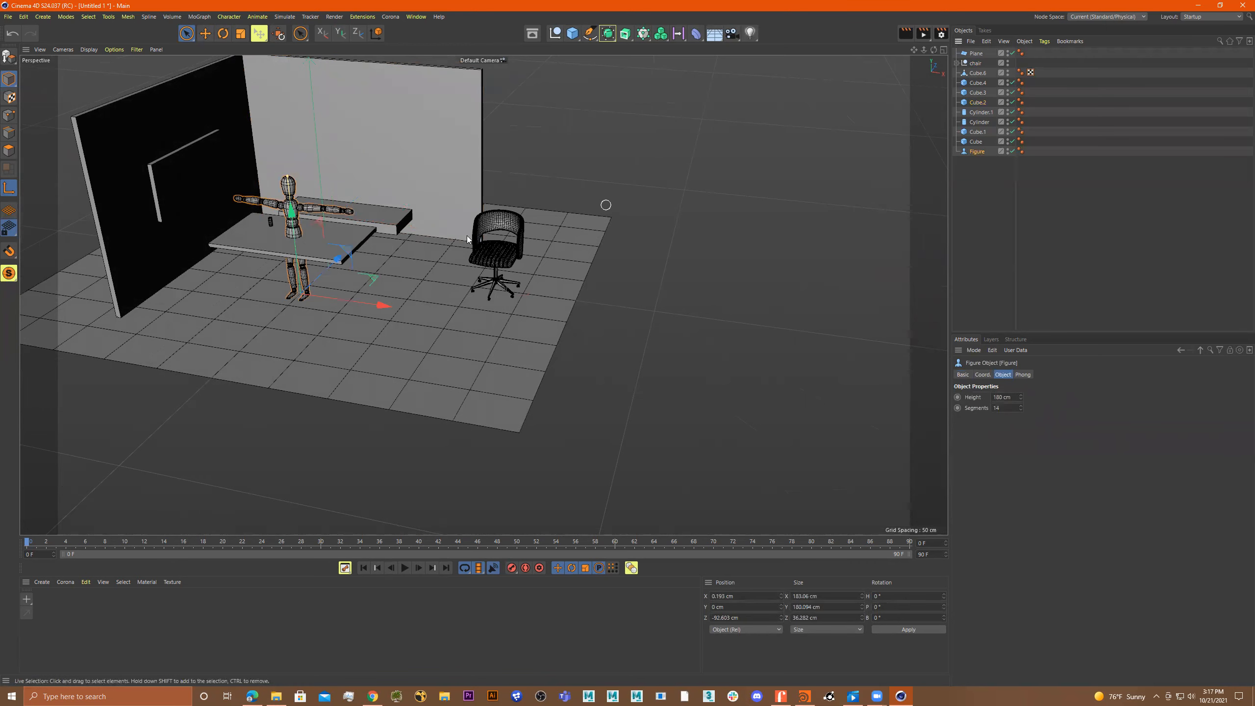
{"action": "left_click_drag", "start_coordinate": [385, 304], "coordinate": [666, 427]}
Compare the chair with the neighbouring figure and scale the chair group uniformly to suit the figure's proportions.
{"action": "scroll", "coordinate": [667, 266], "scroll_direction": "up", "scroll_amount": 5}
{"action": "scroll", "coordinate": [667, 267], "scroll_direction": "up", "scroll_amount": 4}
{"action": "scroll", "coordinate": [489, 269], "scroll_direction": "down", "scroll_amount": 5}
{"action": "scroll", "coordinate": [666, 428], "scroll_direction": "down", "scroll_amount": 3}
{"action": "scroll", "coordinate": [544, 321], "scroll_direction": "down", "scroll_amount": 5}
{"action": "left_click_drag", "start_coordinate": [495, 310], "coordinate": [568, 346], "text": "alt"}
{"action": "left_click", "coordinate": [976, 63]}
{"action": "key", "text": "t"}
{"action": "left_click_drag", "start_coordinate": [674, 312], "coordinate": [636, 298]}
{"action": "left_click_drag", "start_coordinate": [636, 298], "coordinate": [699, 277], "text": "alt"}
Move the chair group along X toward the desk, to about X 150.9 cm, clear of the figure.
{"action": "key", "text": "e"}
{"action": "mouse_move", "coordinate": [703, 385]}
{"action": "left_mouse_down", "text": "alt"}
{"action": "mouse_move", "coordinate": [634, 397]}
{"action": "mouse_move", "coordinate": [654, 402]}
{"action": "mouse_move", "coordinate": [609, 386]}
{"action": "mouse_move", "coordinate": [620, 414]}
{"action": "mouse_move", "coordinate": [692, 406]}
{"action": "left_mouse_up", "text": "alt"}
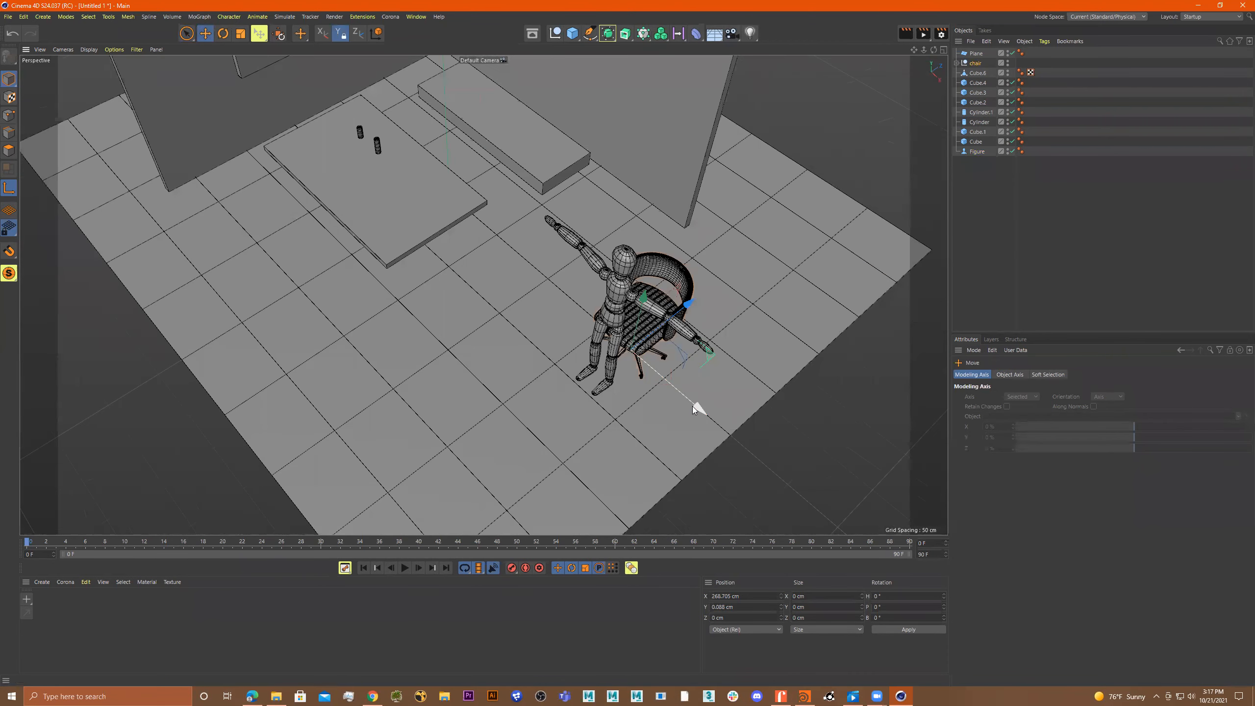
{"action": "left_click", "coordinate": [648, 341]}
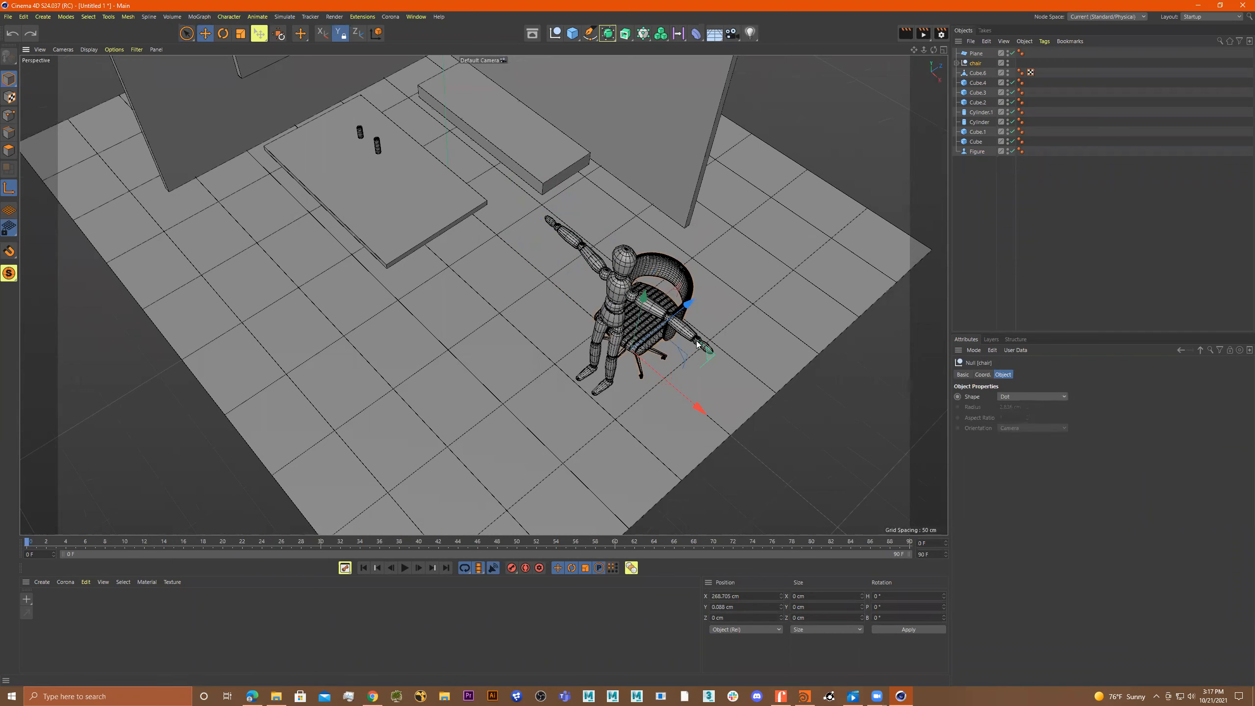
{"action": "mouse_move", "coordinate": [698, 405]}
{"action": "left_mouse_down"}
{"action": "mouse_move", "coordinate": [625, 339]}
{"action": "mouse_move", "coordinate": [660, 266]}
{"action": "mouse_move", "coordinate": [687, 249]}
{"action": "mouse_move", "coordinate": [684, 342]}
{"action": "mouse_move", "coordinate": [610, 337]}
{"action": "mouse_move", "coordinate": [540, 304]}
{"action": "mouse_move", "coordinate": [670, 229]}
{"action": "mouse_move", "coordinate": [634, 262]}
{"action": "mouse_move", "coordinate": [534, 274]}
{"action": "mouse_move", "coordinate": [585, 248]}
{"action": "mouse_move", "coordinate": [585, 292]}
{"action": "mouse_move", "coordinate": [702, 395]}
{"action": "left_mouse_up"}
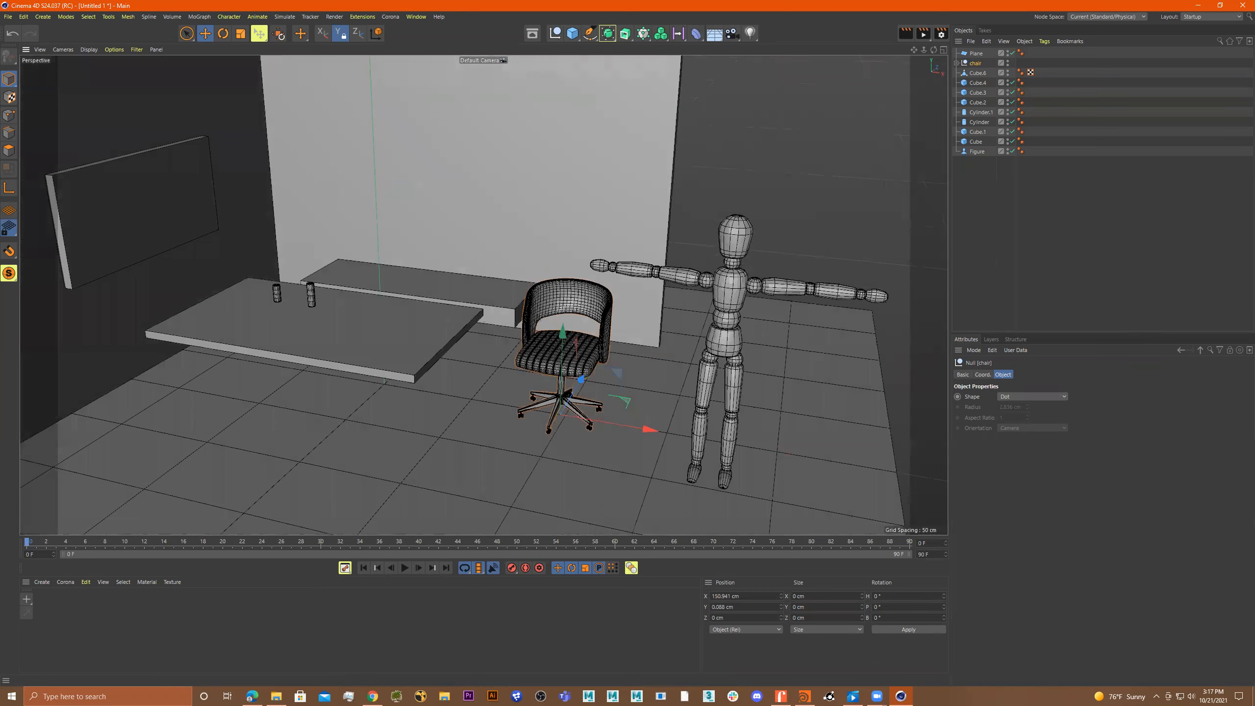